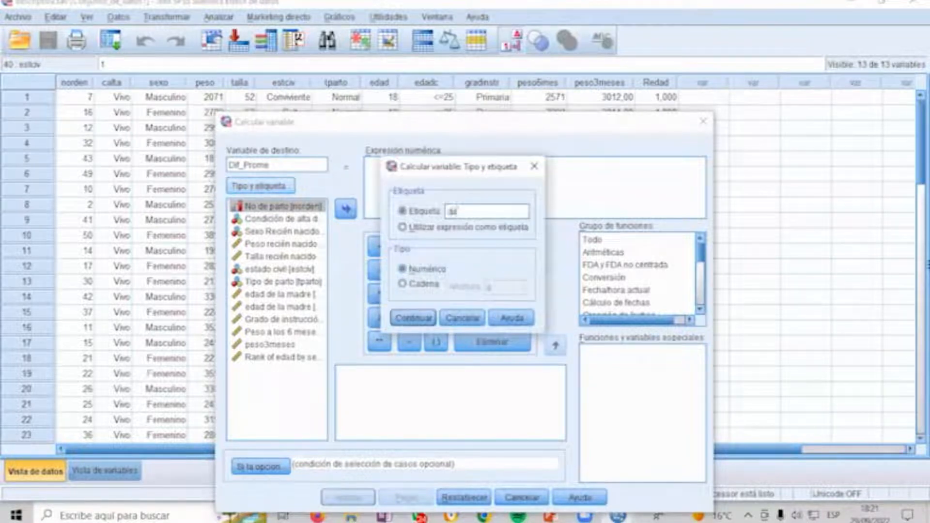
Step: Set the label of the target variable Dif_Prome to "diferencia promedio de Peso" and apply it
text(diferencia de Peso)
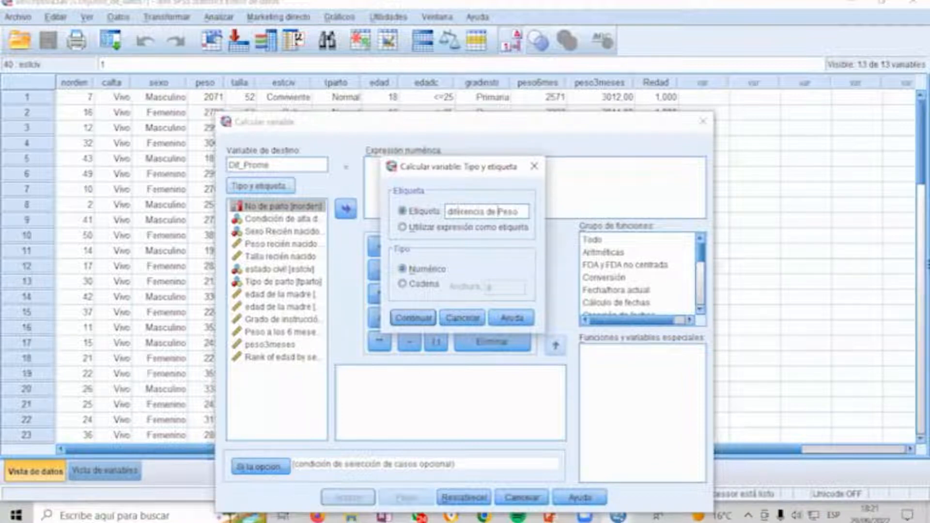
text(promedio)
click(421, 318)
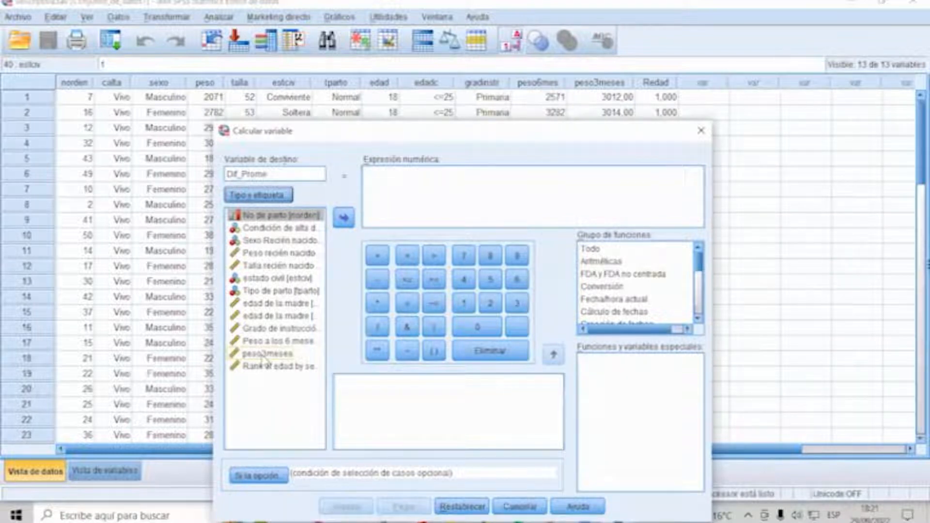
Step: Build the numeric expression (peso6mes - peso3meses)/3 for the variable Dif_Prome
click(256, 342)
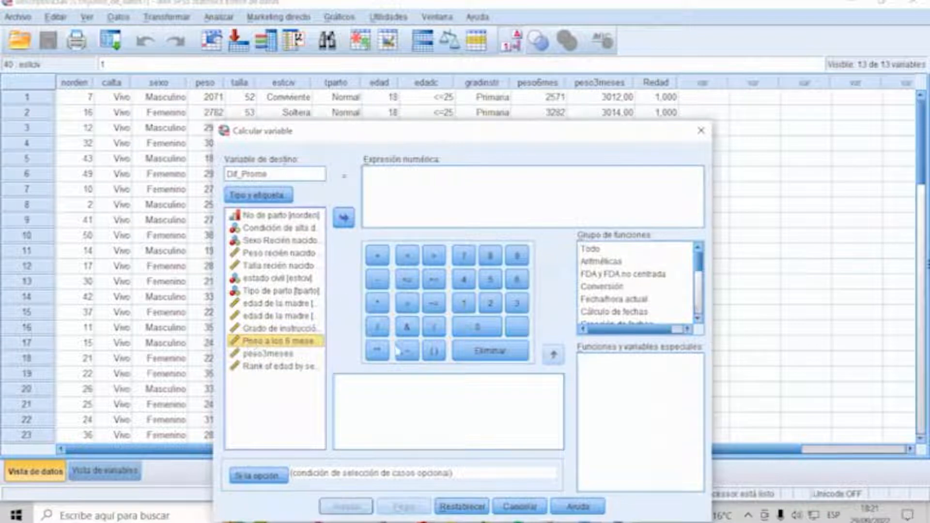
click(432, 351)
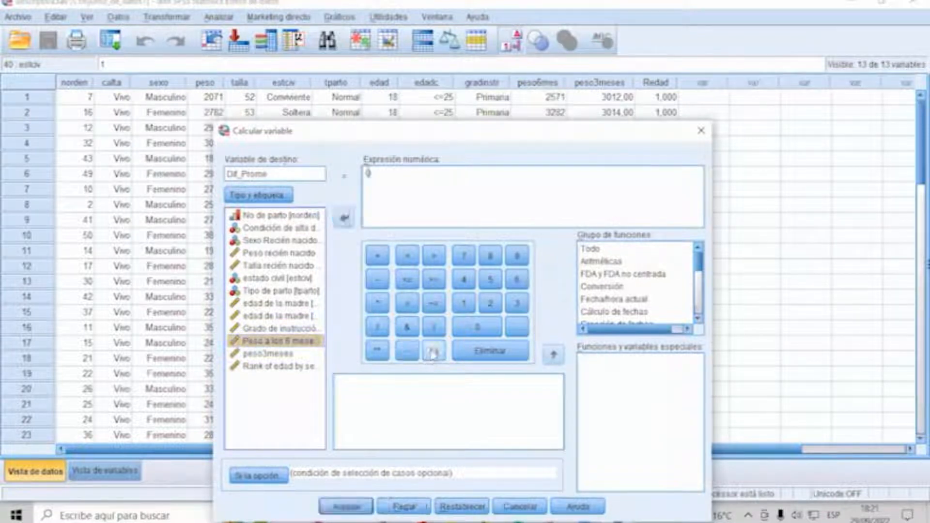
double_click(251, 342)
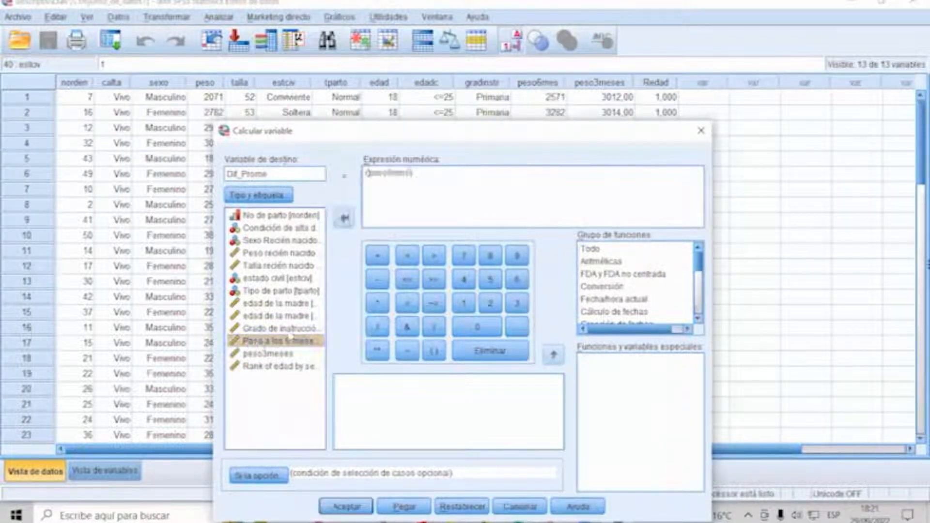
click(378, 279)
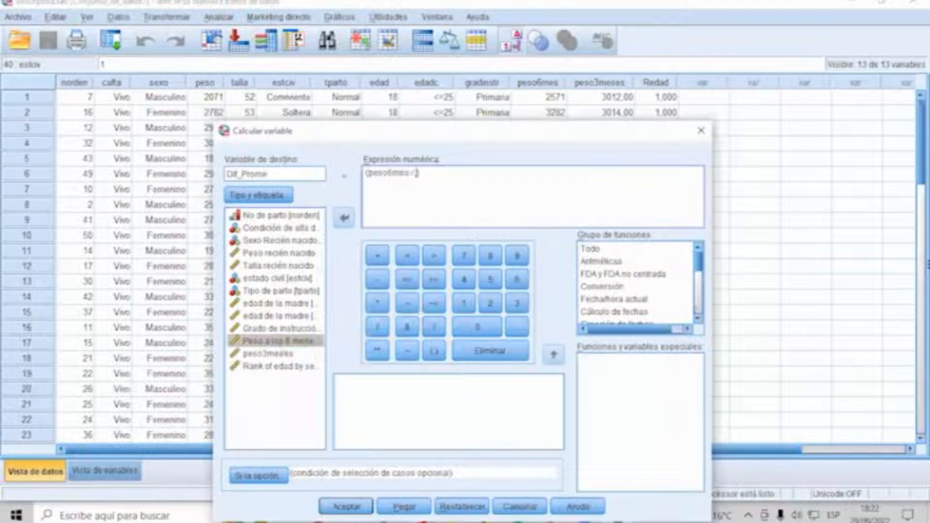
click(267, 353)
double_click(265, 357)
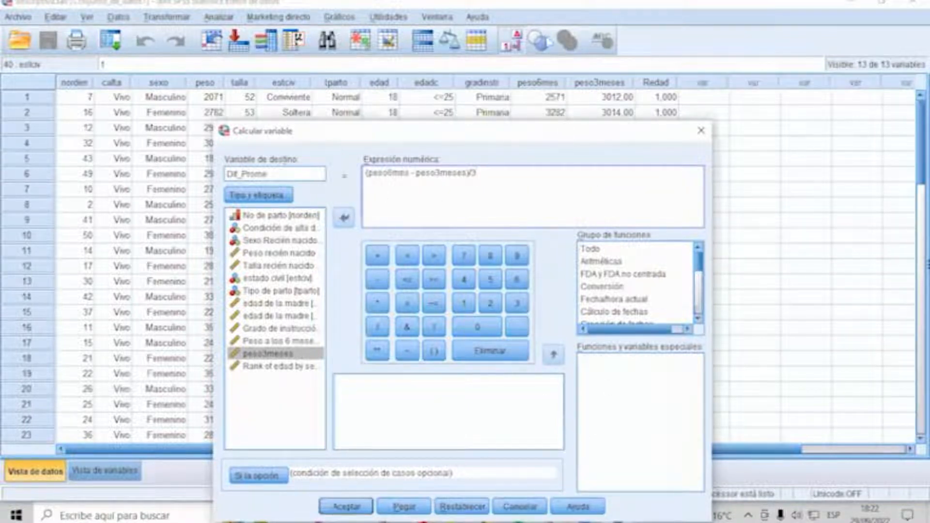
drag(406, 131, 387, 39)
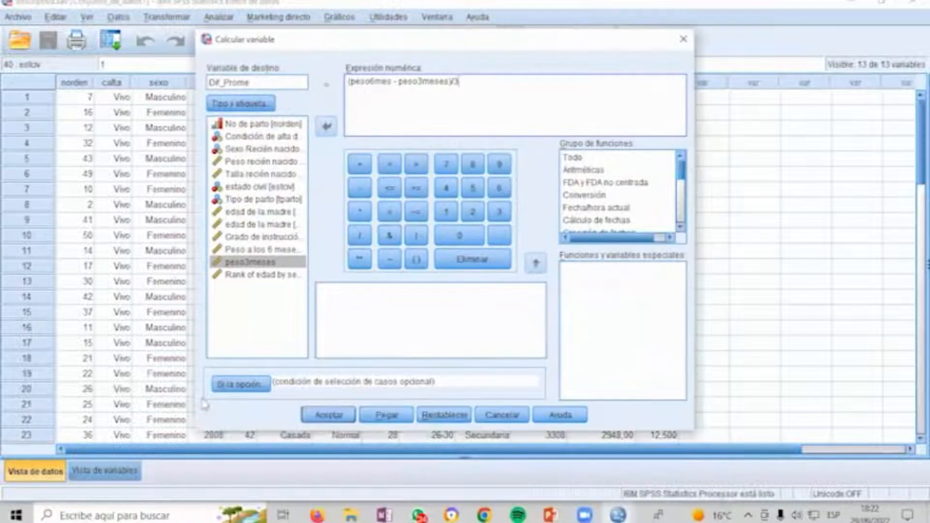
click(328, 415)
Step: Switch to the PowerPoint presentation, view slide 7 with the next exercise, and return to SPSS
key(alt+Tab)
key(alt+Tab)
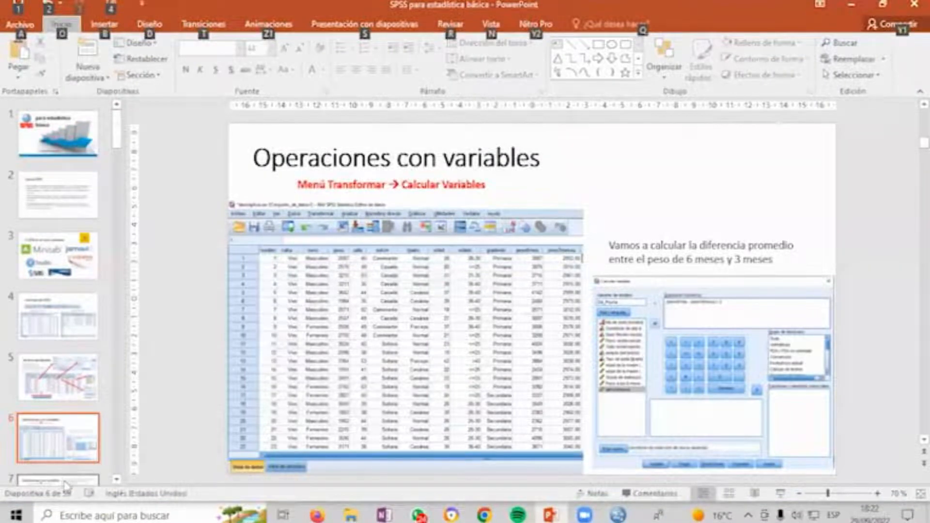
click(67, 481)
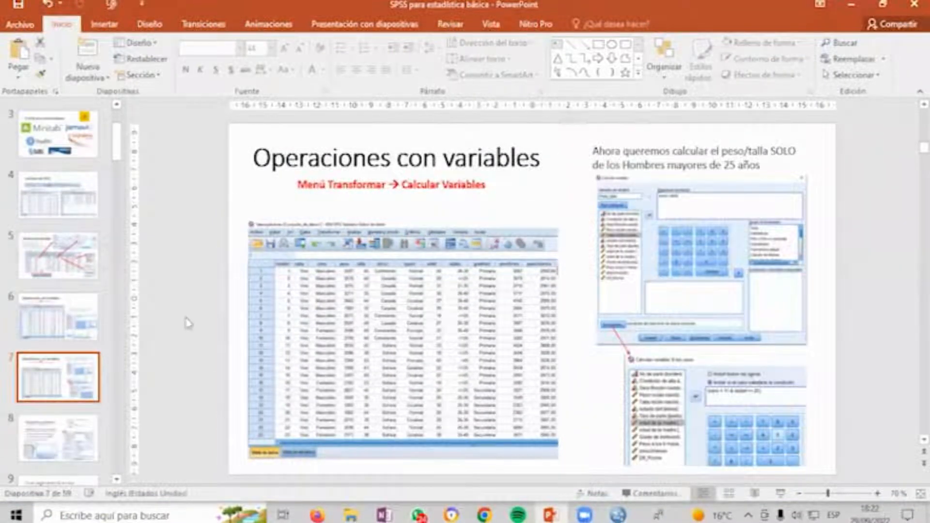
key(alt+Tab)
Step: Run the Dif_Prome calculation, dismiss the output window, and delete the Redad variable from the data set
click(323, 417)
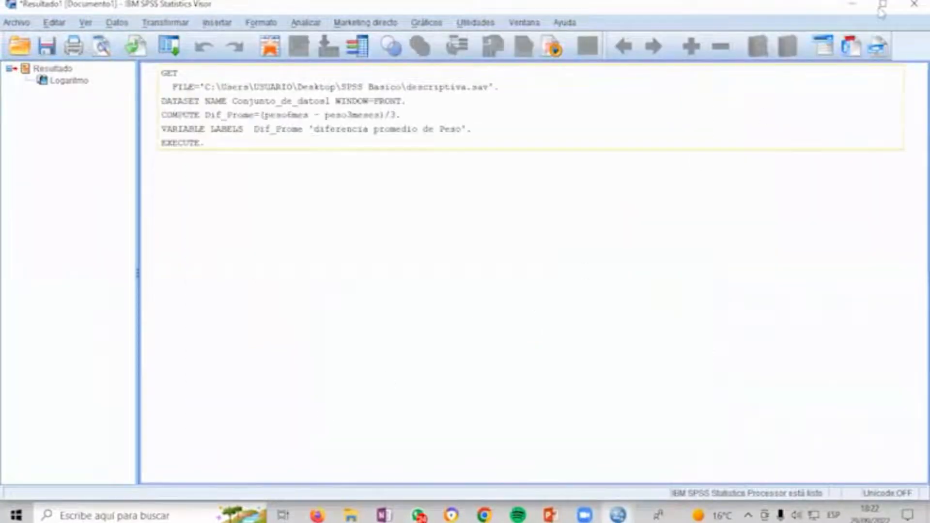
click(855, 5)
click(656, 83)
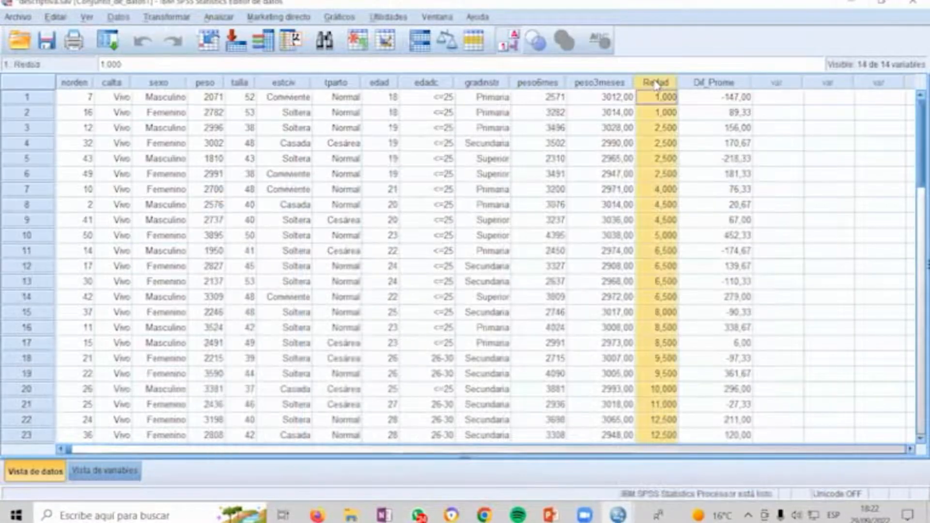
key(Delete)
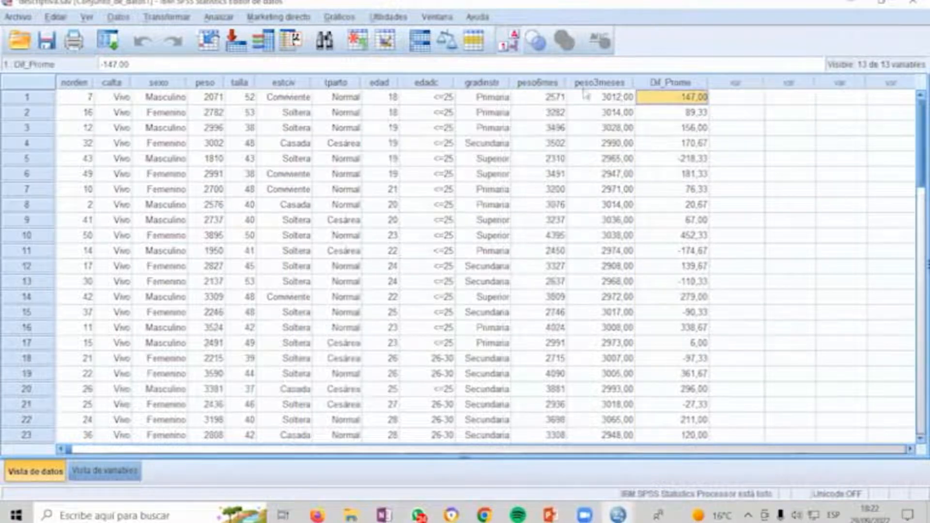
Step: Examine the peso6mes and peso3meses columns, the output log, and the next exercise on the PowerPoint slide
click(556, 84)
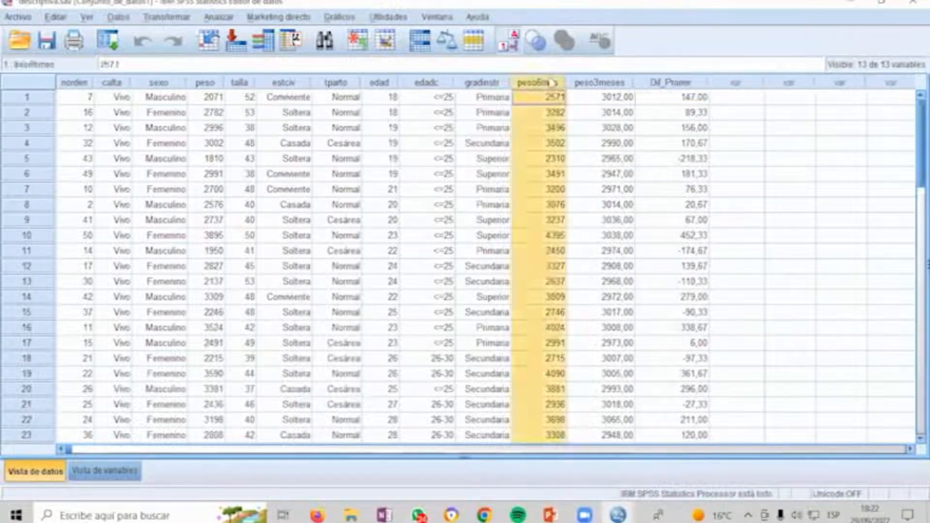
ctrl+click(584, 83)
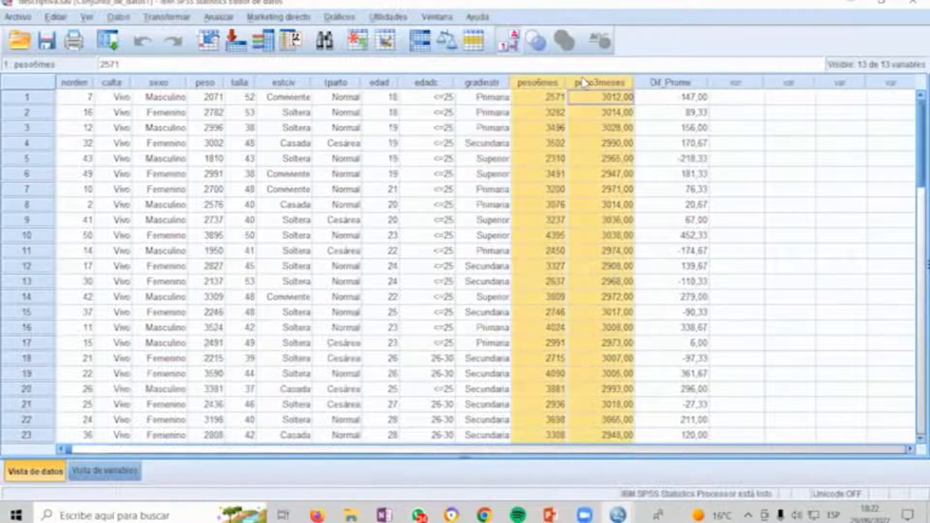
key(alt+Tab)
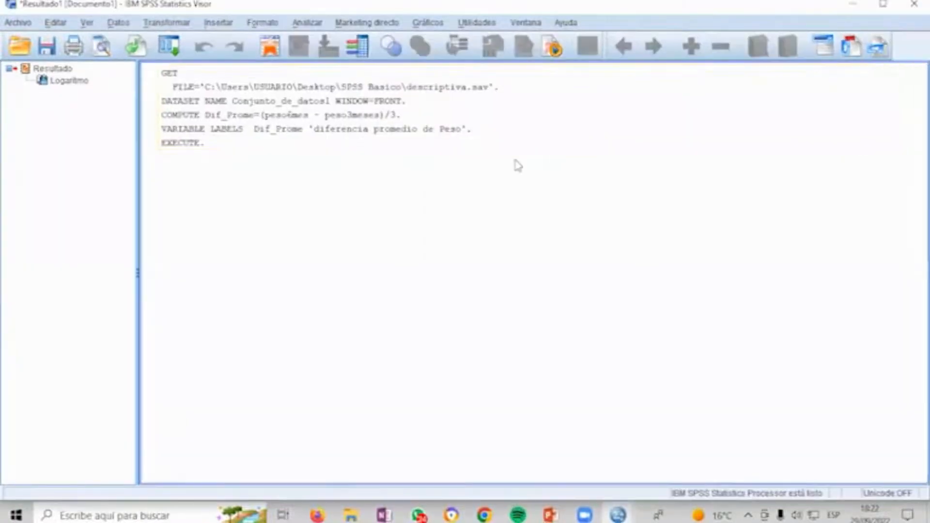
key(alt+Tab)
key(alt+Tab+Tab)
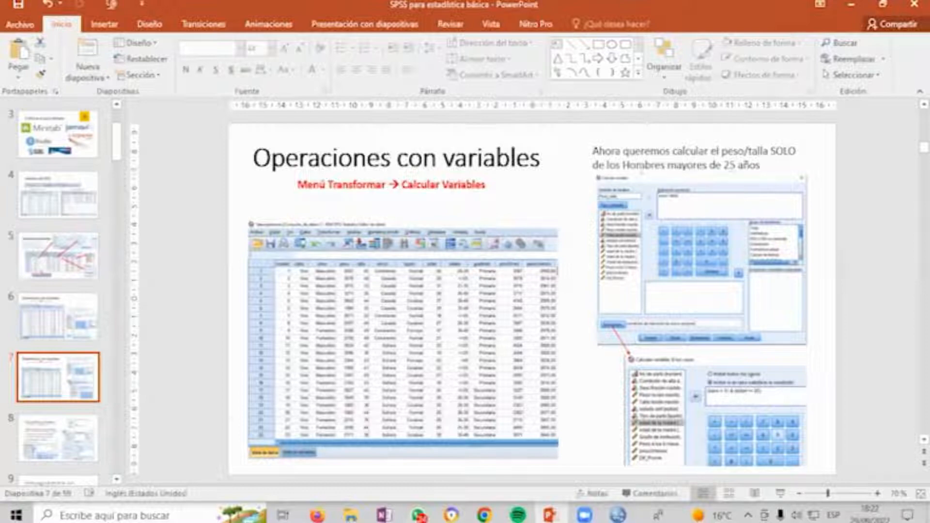
key(alt+Tab)
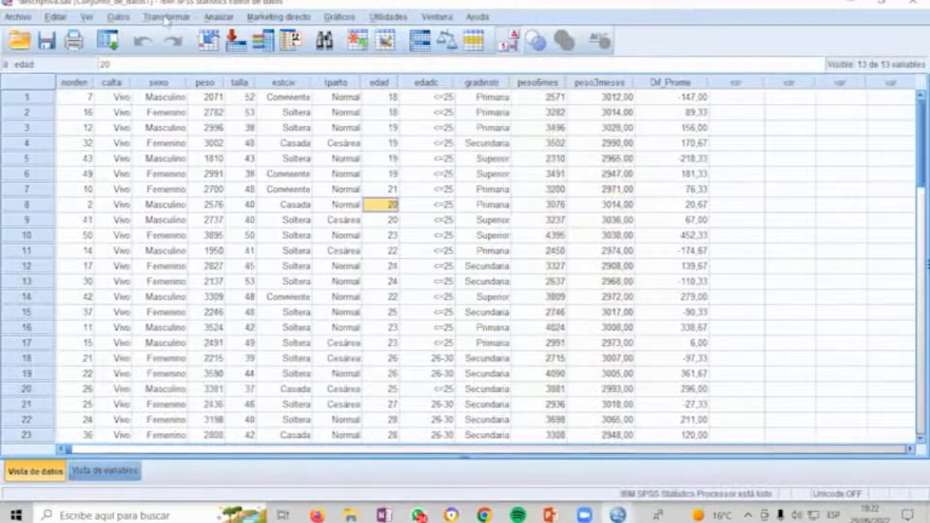
Step: Start a new Compute Variable calculation and reset all settings left from the previous one
click(167, 18)
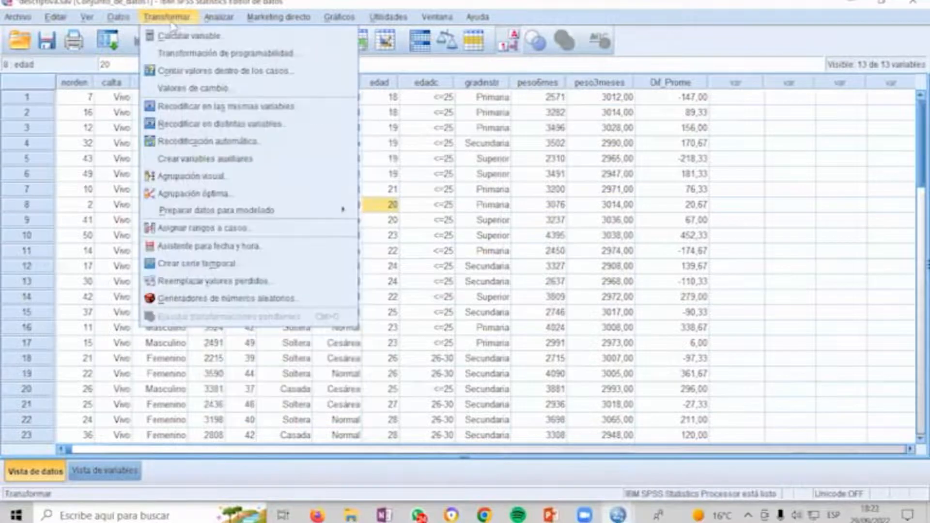
click(176, 37)
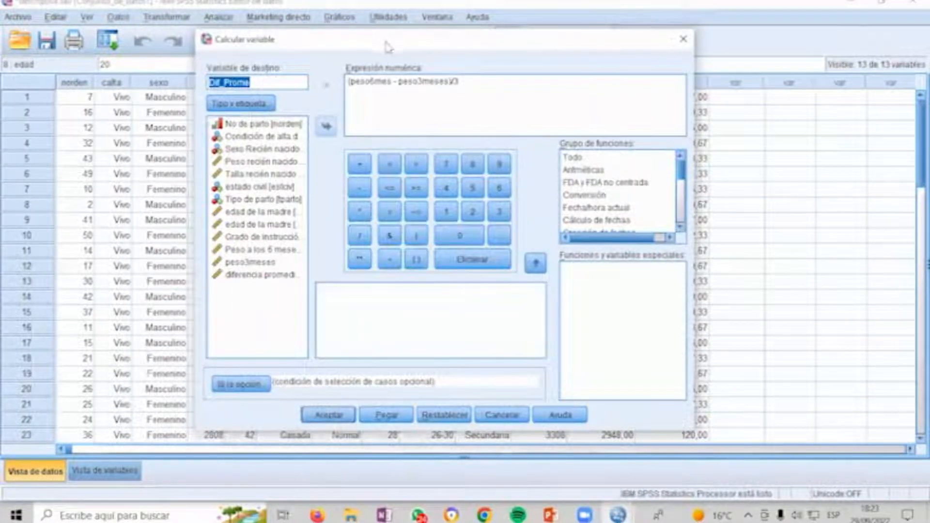
drag(387, 44, 390, 47)
click(441, 417)
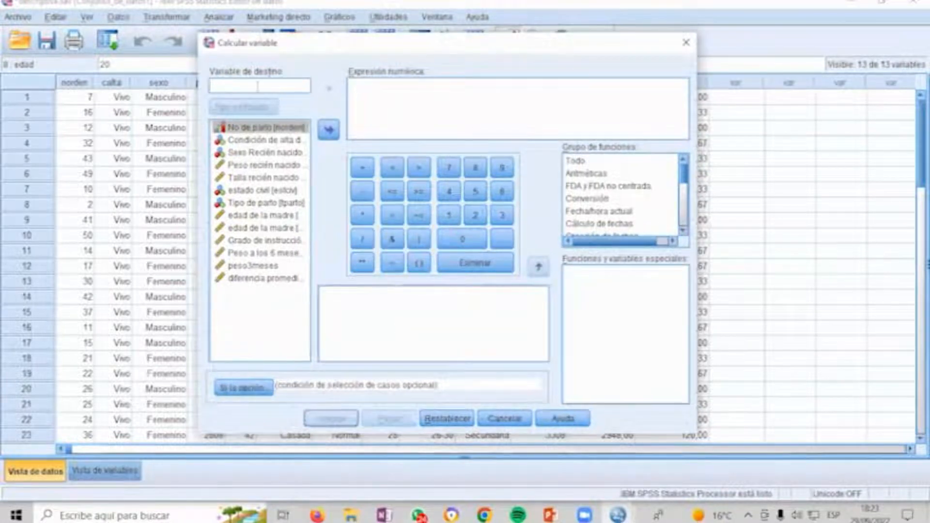
Step: Build the numeric expression peso / talla from the newborn's weight and height variables
click(265, 166)
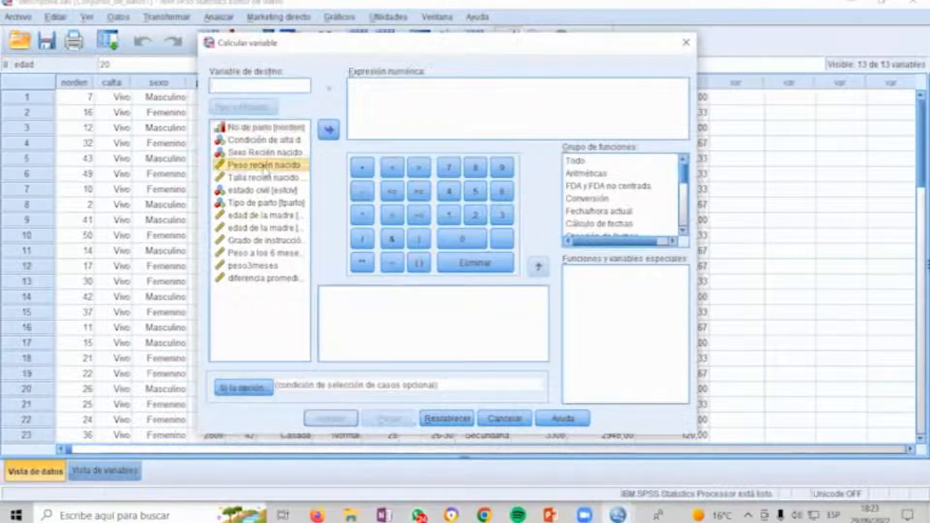
click(329, 130)
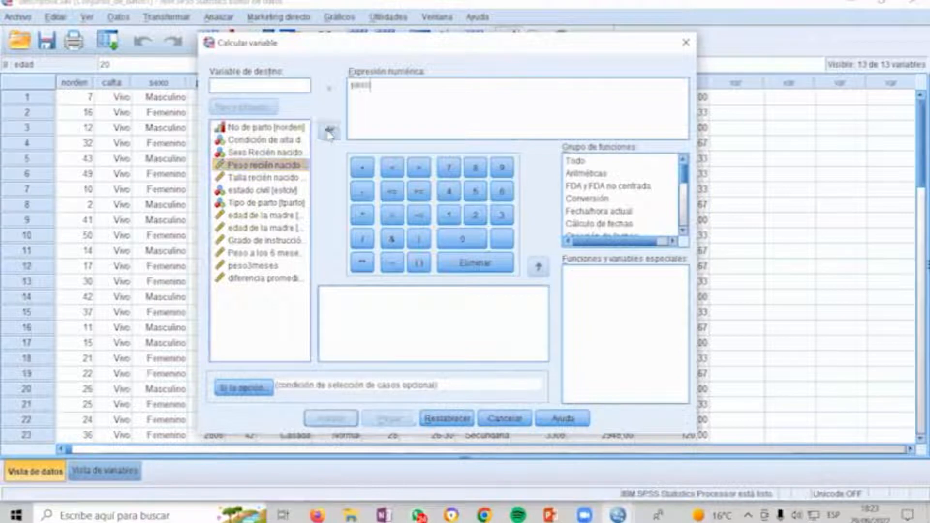
click(363, 239)
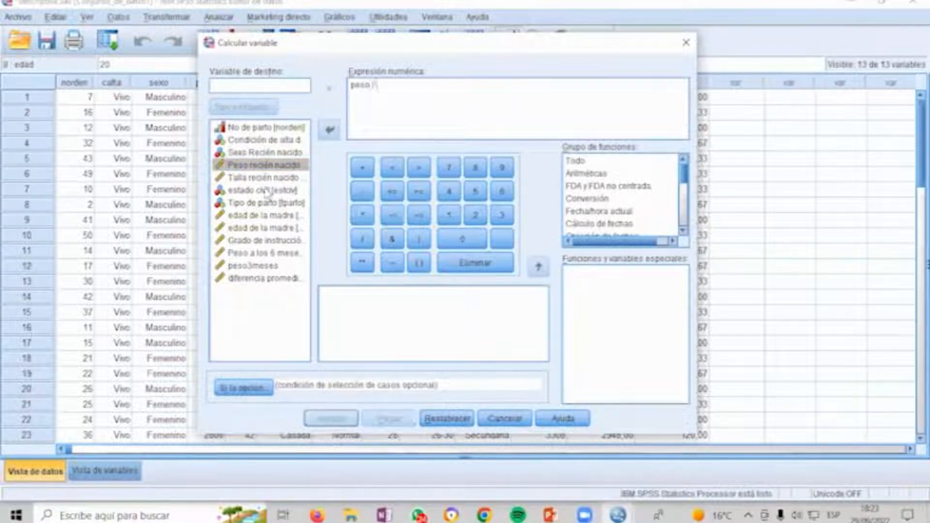
double_click(264, 178)
drag(426, 43, 427, 60)
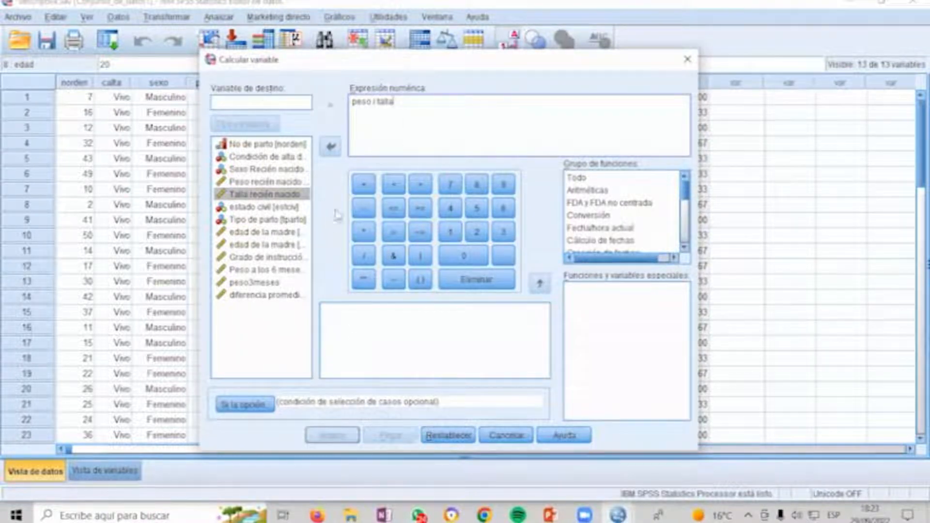
Step: Restrict the calculation to cases satisfying a condition and enter the condition sexo=1, checking the exercise slide in PowerPoint
click(251, 406)
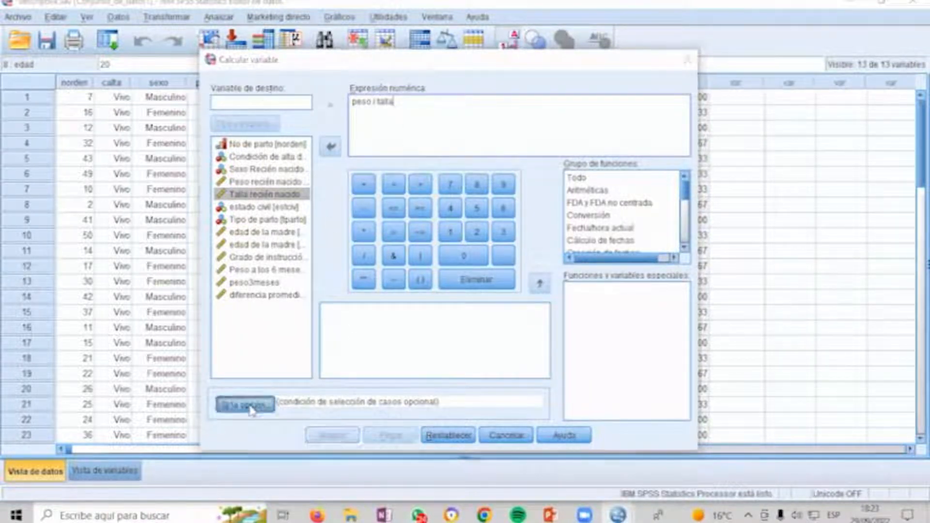
click(377, 114)
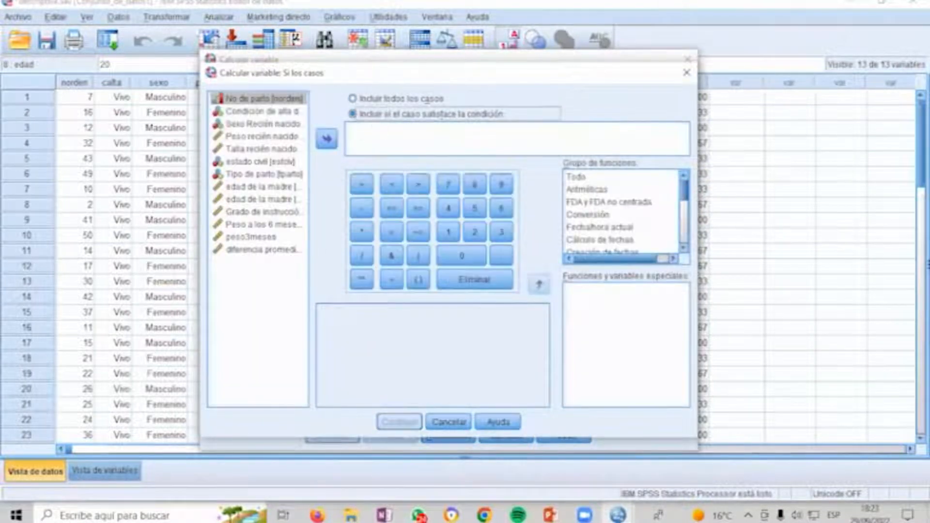
key(alt+Tab)
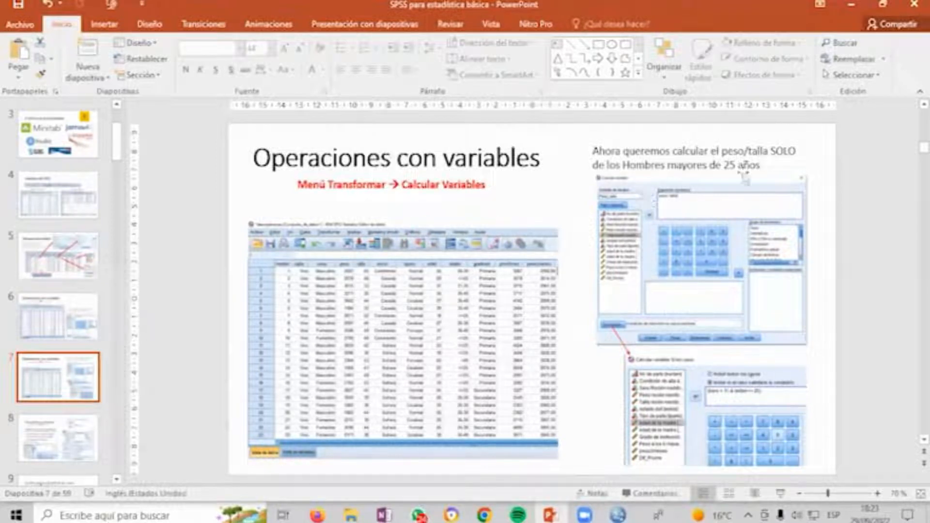
key(alt+Tab)
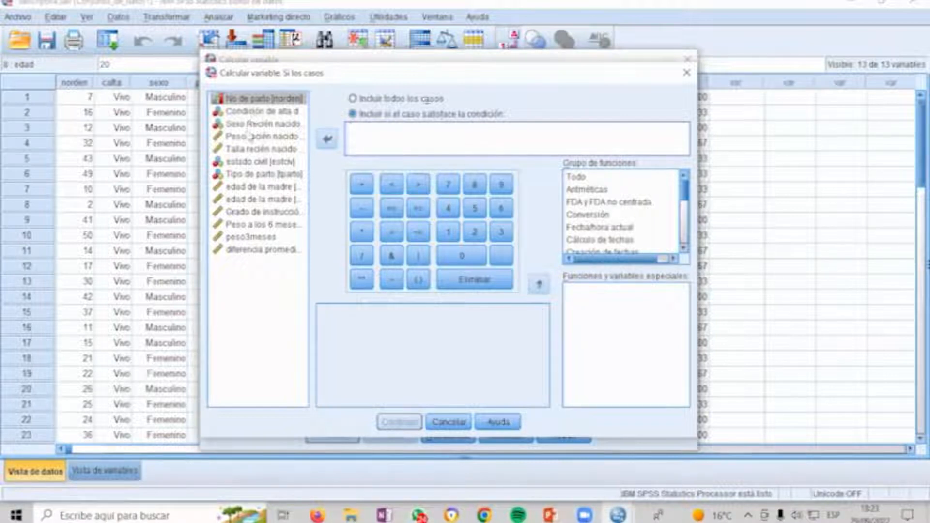
double_click(252, 124)
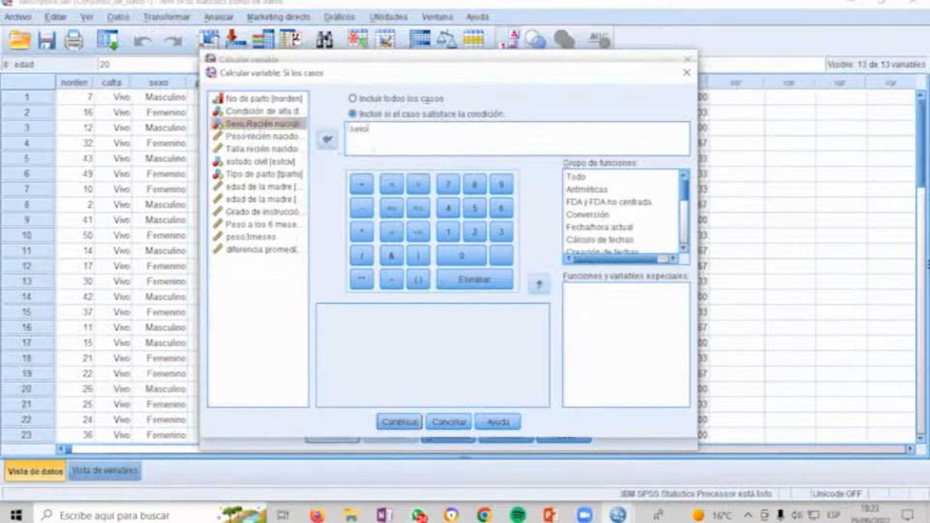
key(alt+Tab)
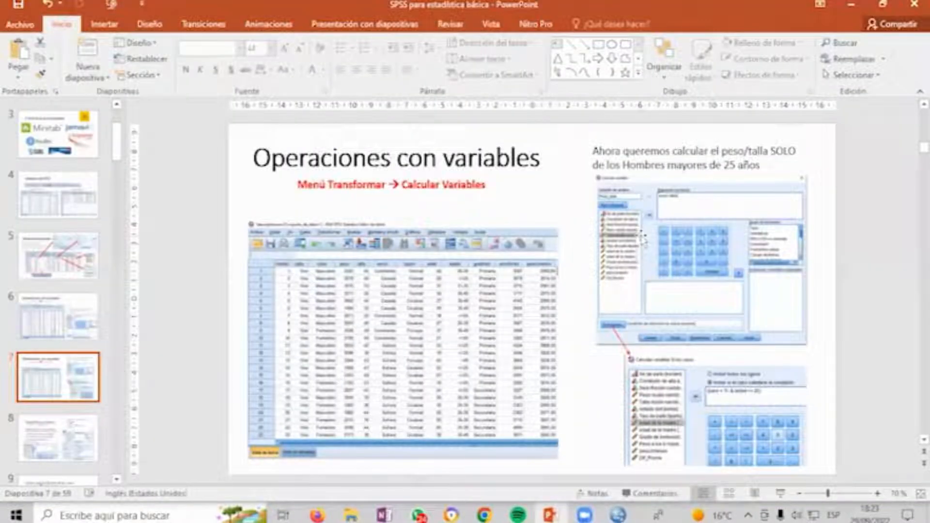
key(alt+Tab)
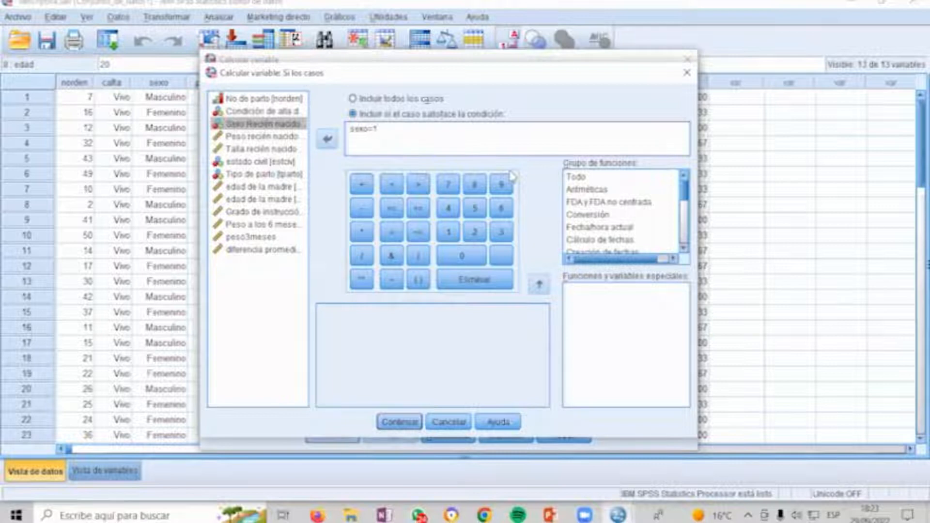
Step: Complete the case condition as (sexo=1) & (edad>=25), using the mother's age variable, and accept it
key(Home)
text(()
click(392, 255)
key(alt+Tab)
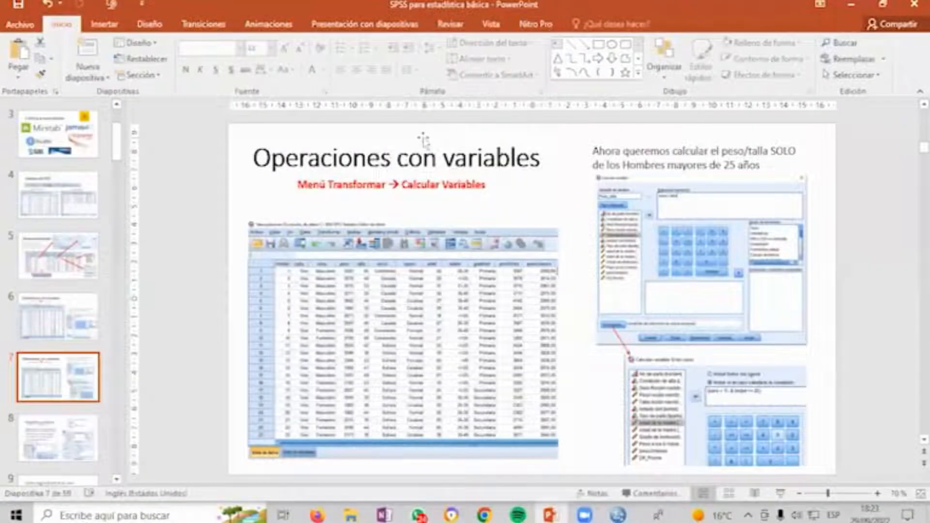
key(alt+Tab)
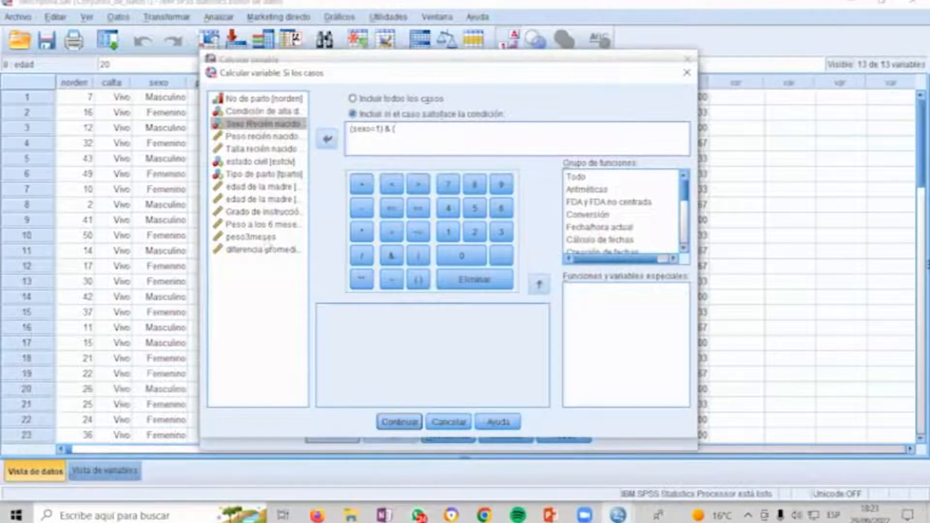
click(252, 188)
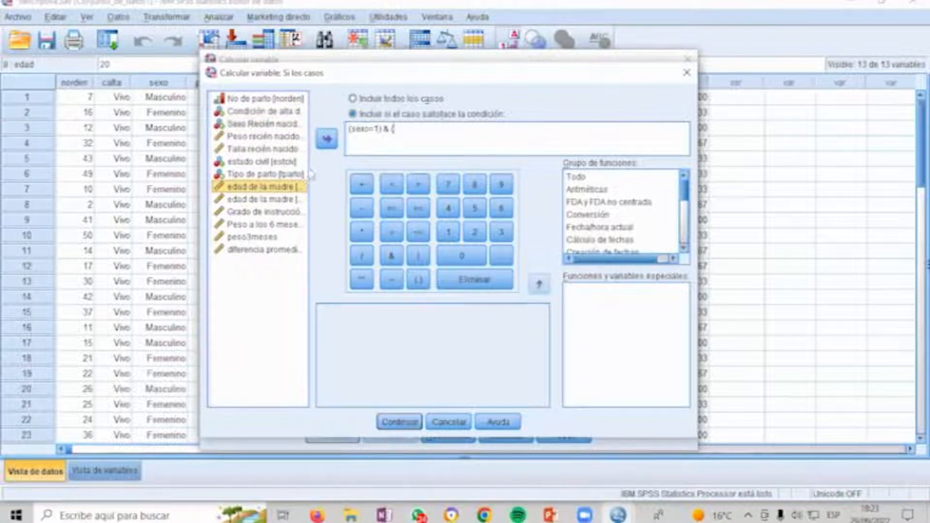
double_click(279, 189)
text(<=25)
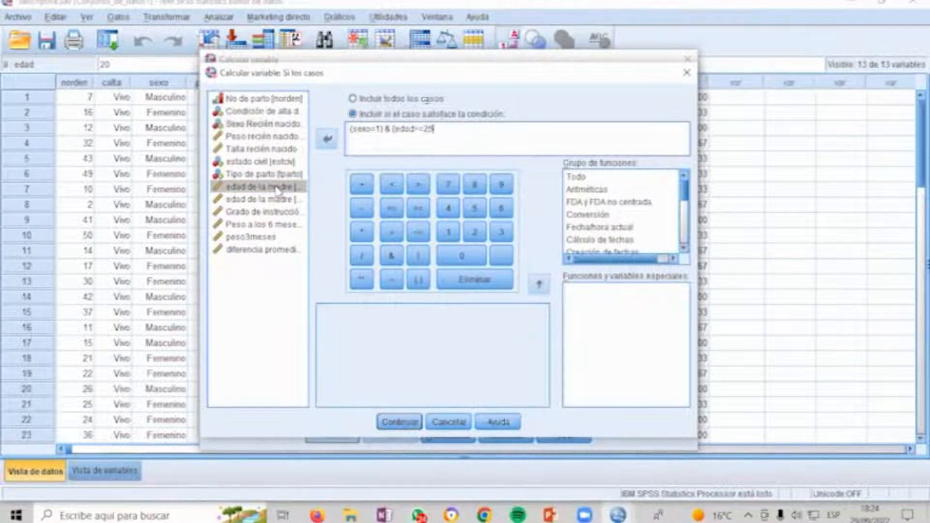
text())
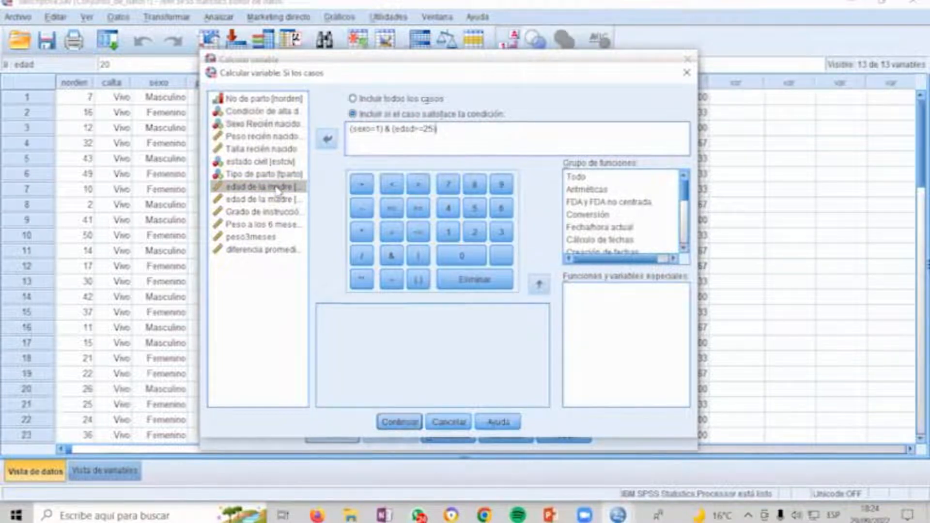
click(398, 423)
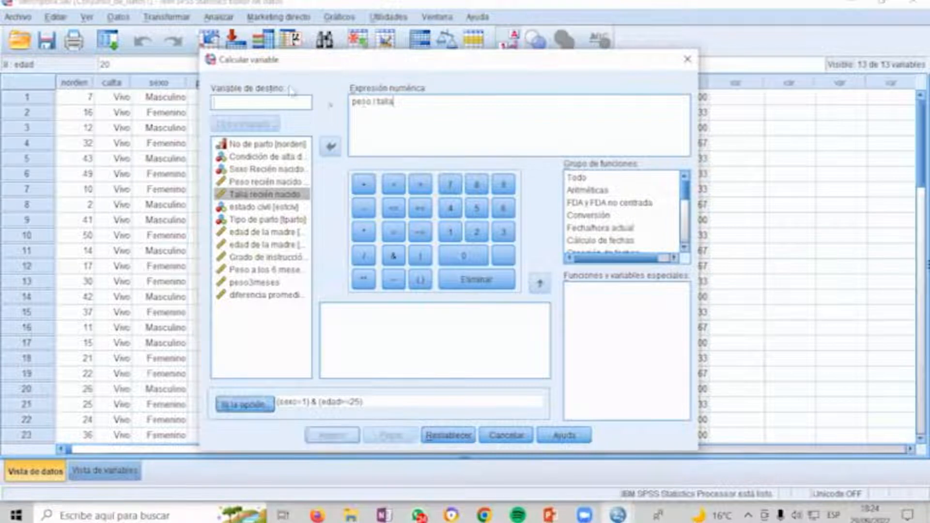
Step: Name the target variable Peso_talla, checking the name on the PowerPoint slide, and run the conditional computation
drag(385, 69, 375, 102)
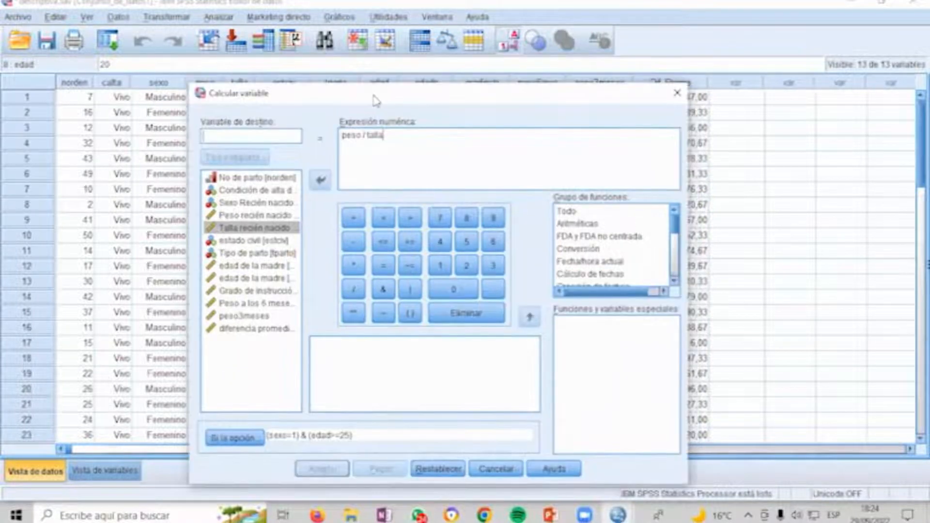
key(alt+Tab)
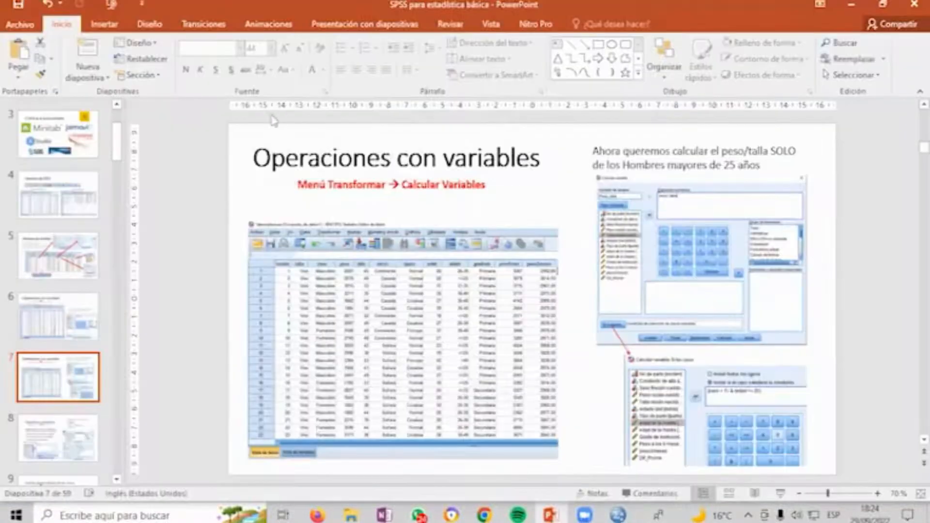
key(alt+Tab)
click(249, 135)
text(Peso_talla)
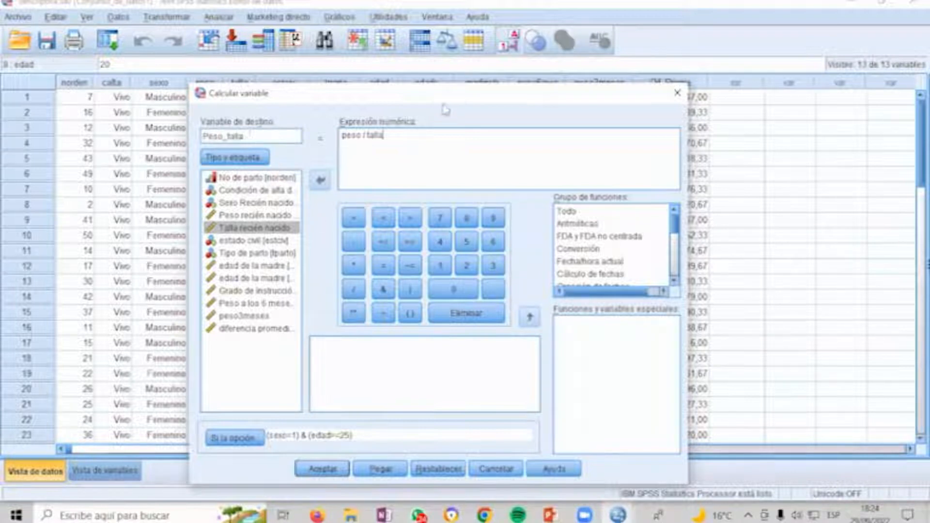
drag(448, 96, 449, 48)
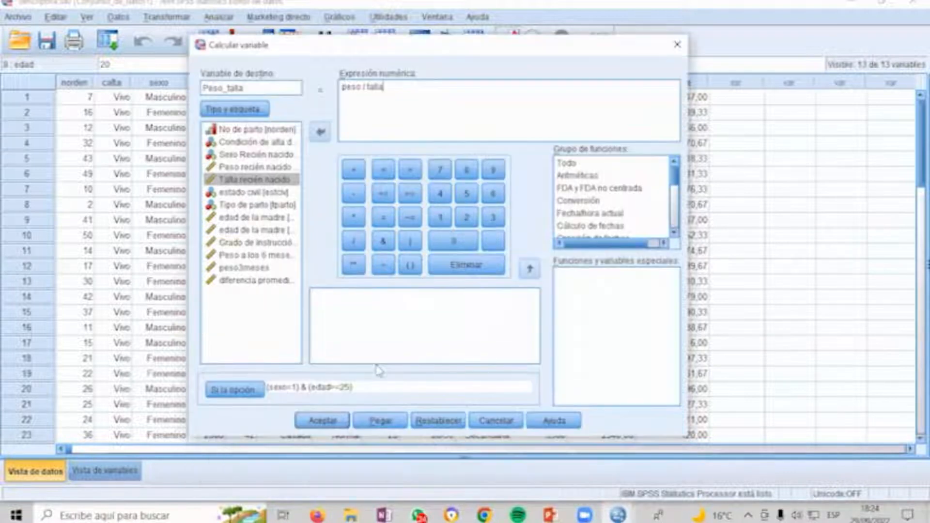
click(323, 423)
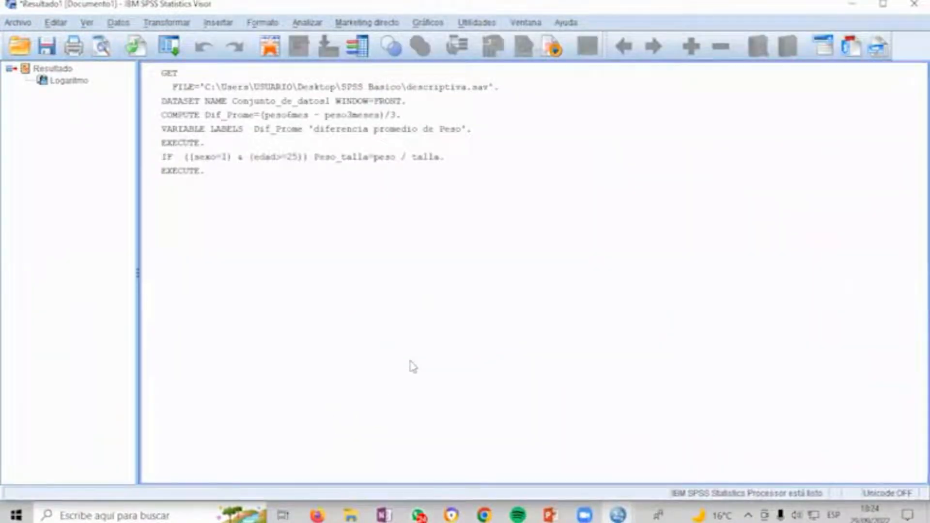
Step: Examine the Peso_talla column against sexo and edad in row 20 and through the rest of the cases
key(alt+Tab)
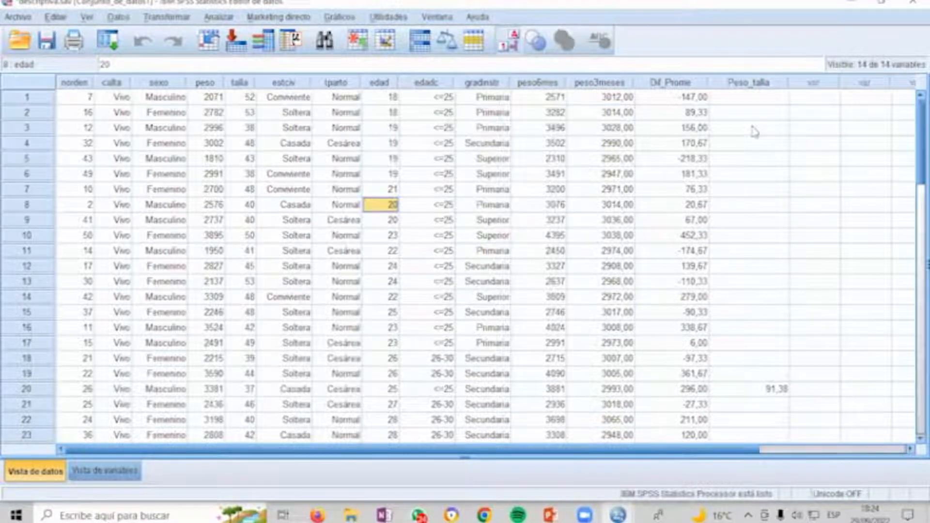
click(766, 392)
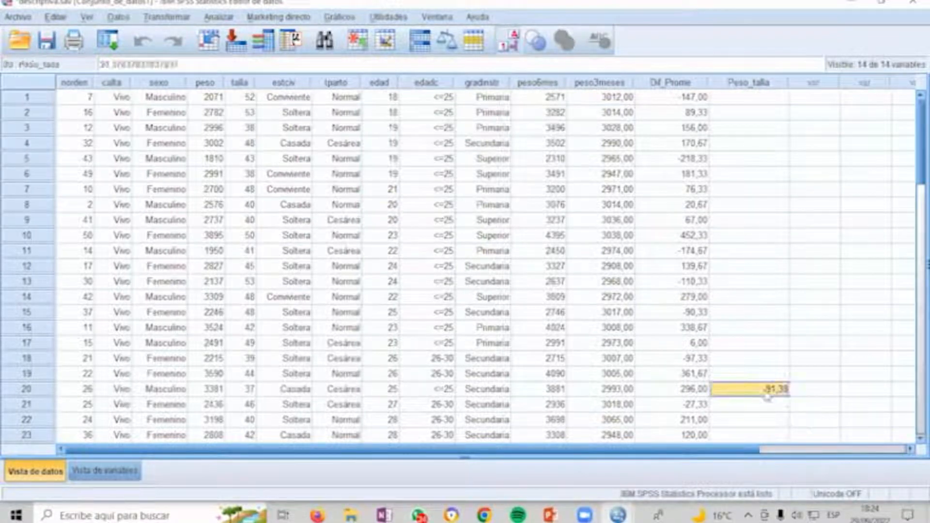
click(177, 394)
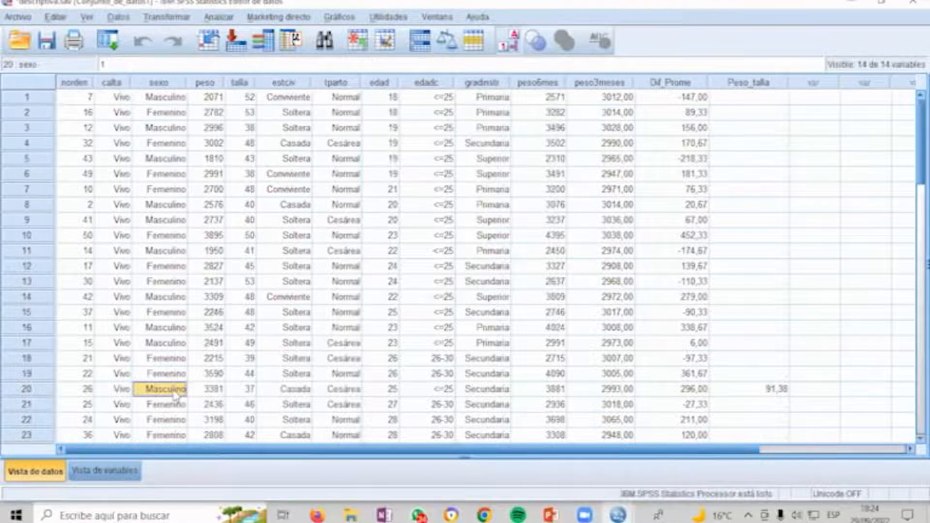
click(381, 393)
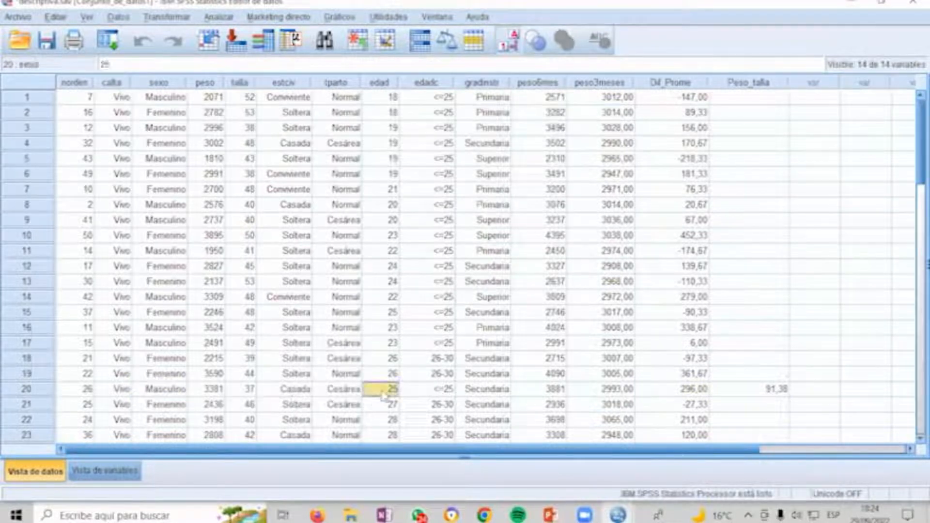
click(763, 394)
scroll(763, 383, down, 5)
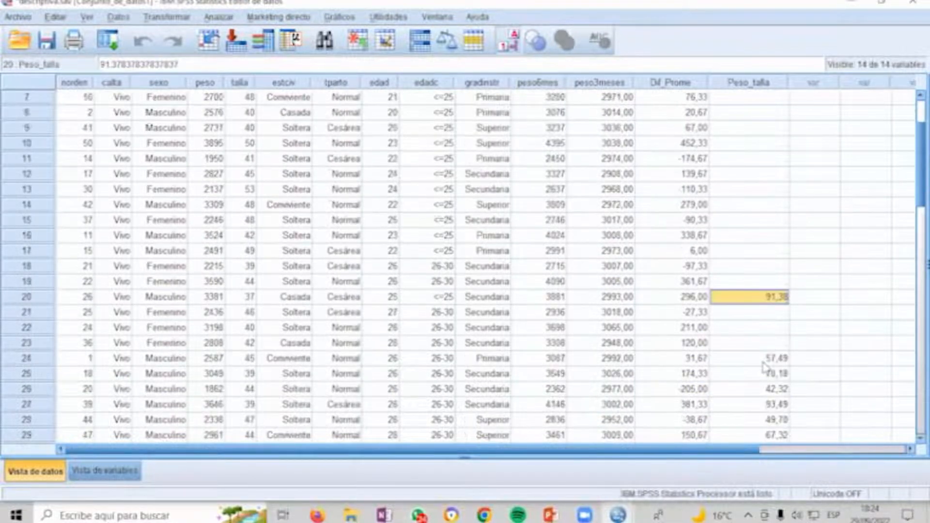
scroll(763, 368, down, 7)
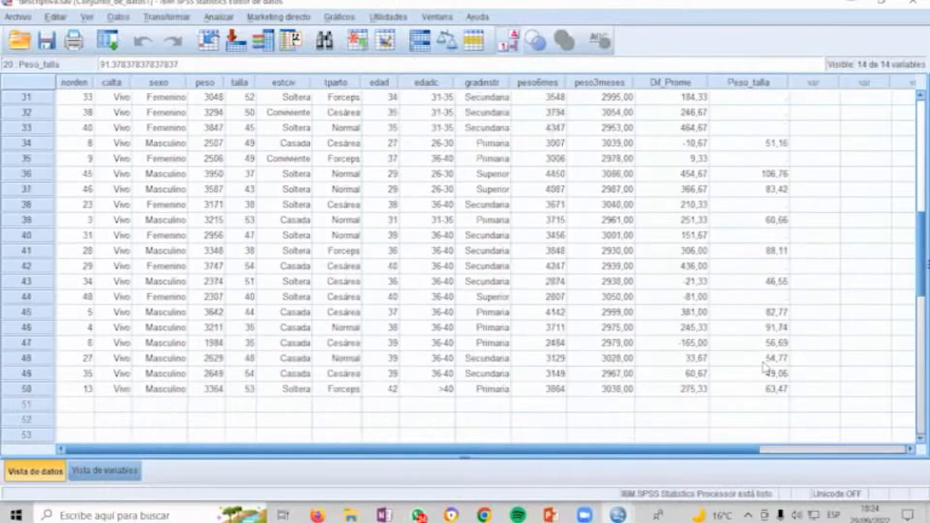
scroll(763, 361, up, 12)
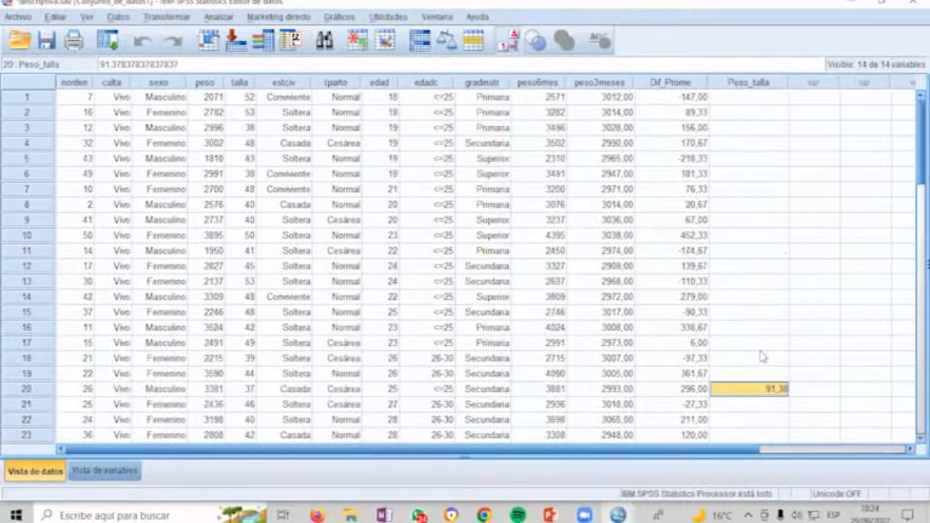
Step: Switch to PowerPoint and read the Recodificar Variables slide, highlighting the option for recoding into the same variables
key(alt+Tab)
key(Tab)
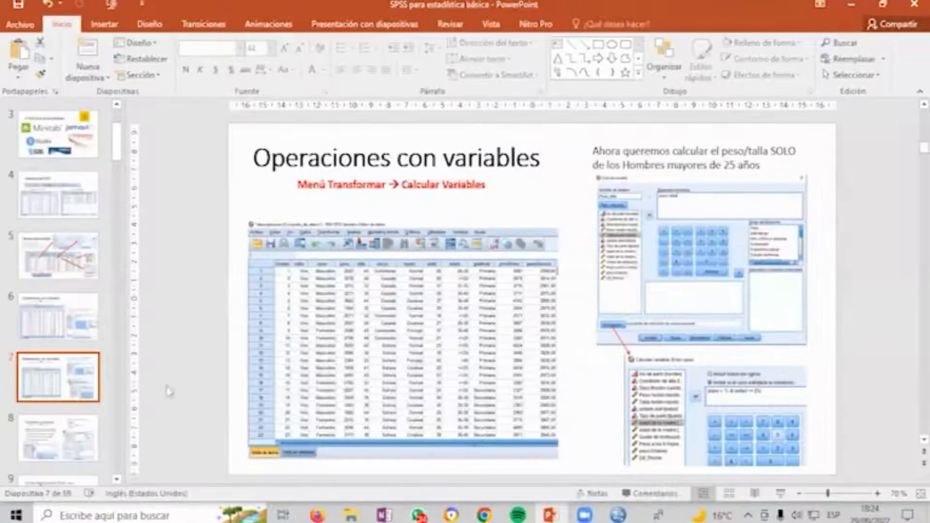
click(62, 442)
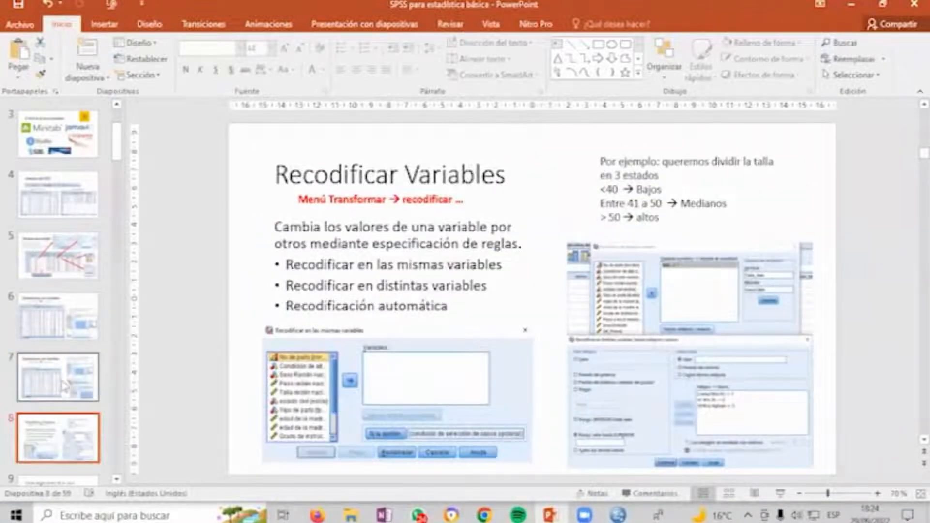
click(64, 386)
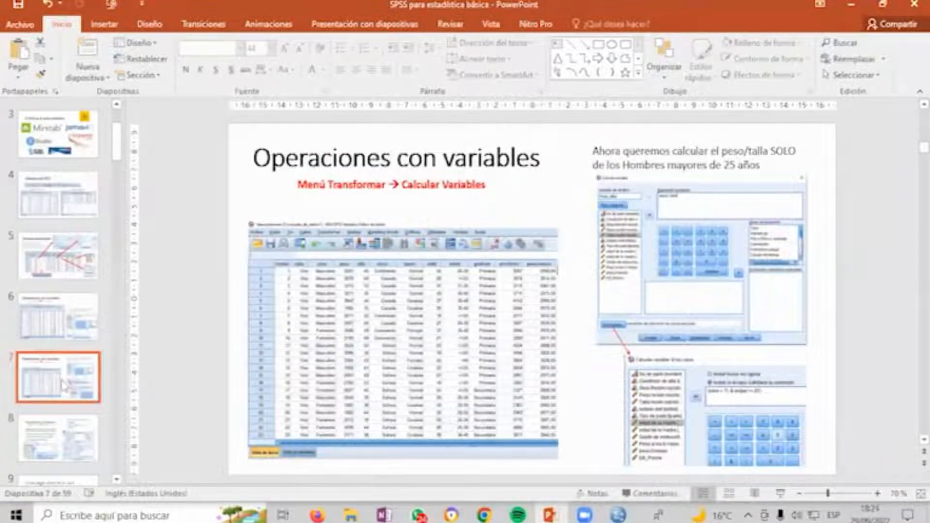
click(79, 429)
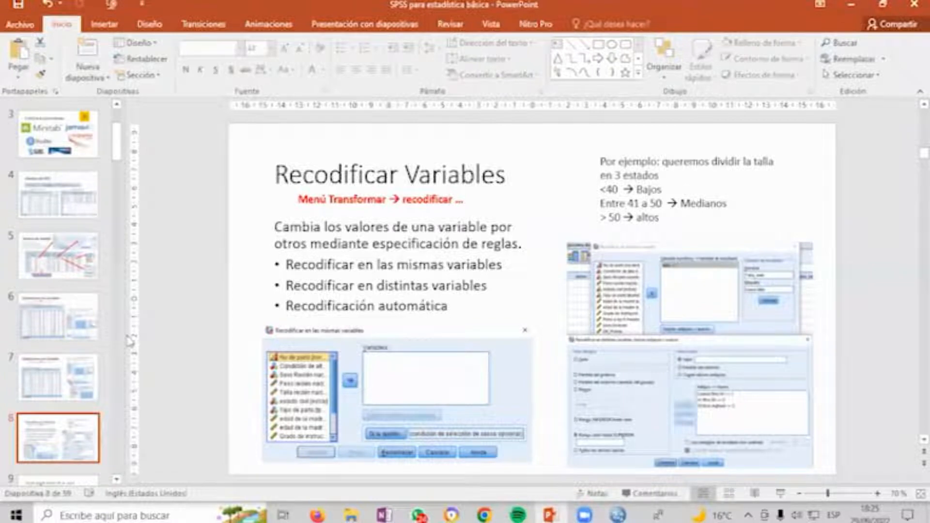
click(193, 257)
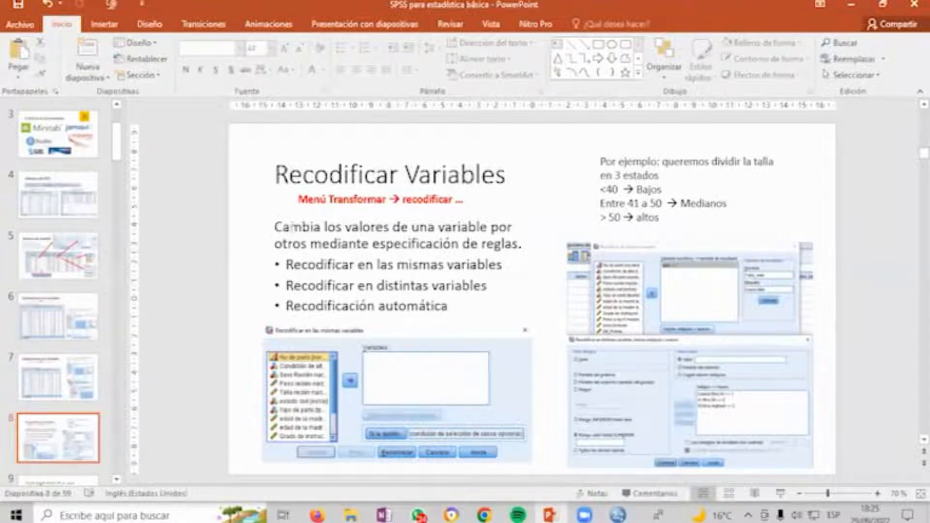
drag(287, 265, 506, 265)
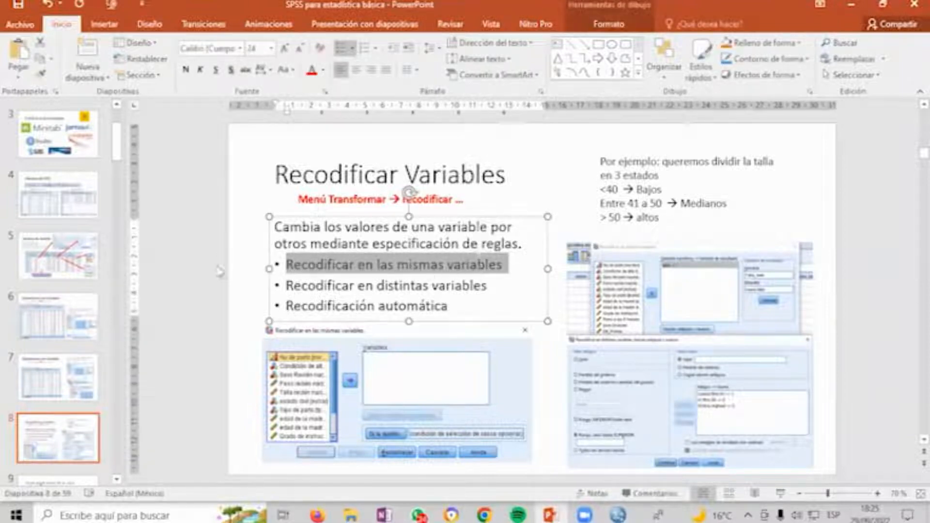
click(219, 271)
Step: Compare the edad and edadc columns in SPSS, then read the slide's different-variable and automatic recoding options in PowerPoint
key(alt+Tab)
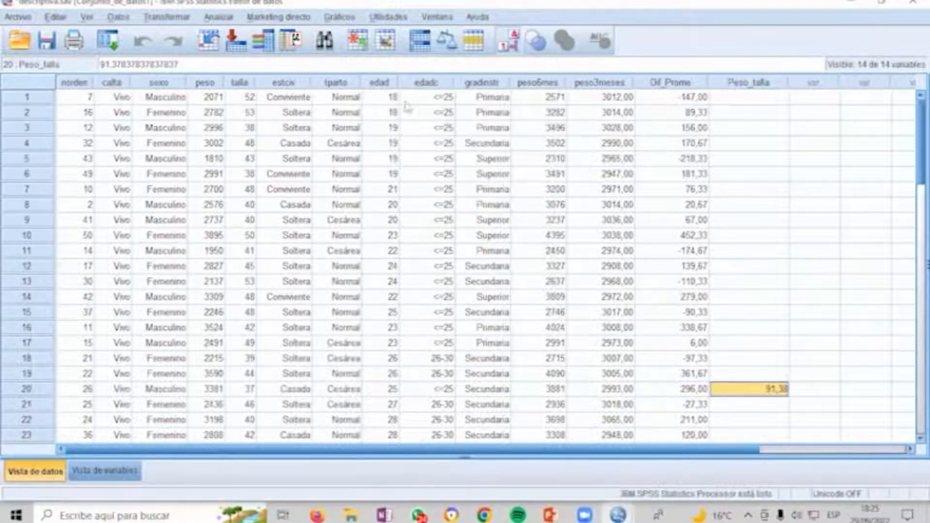
drag(382, 97, 449, 235)
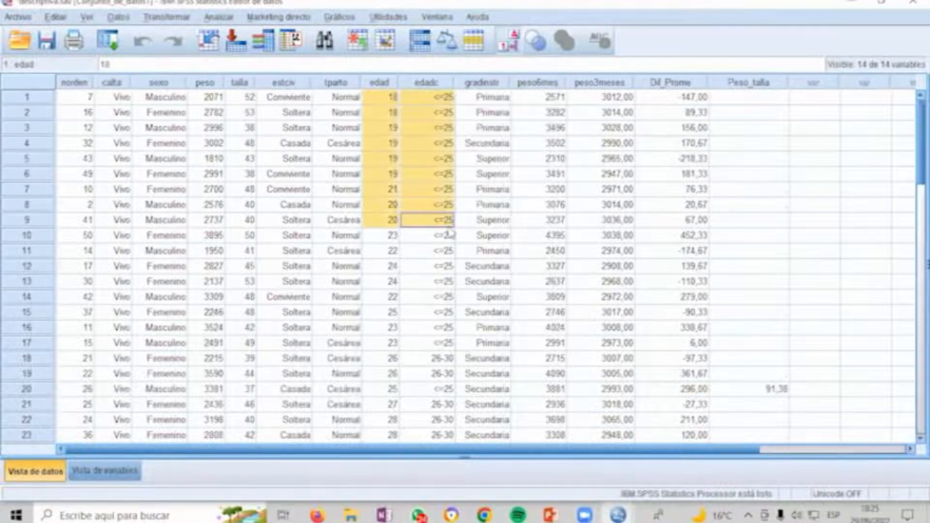
key(alt+Tab)
drag(286, 285, 463, 290)
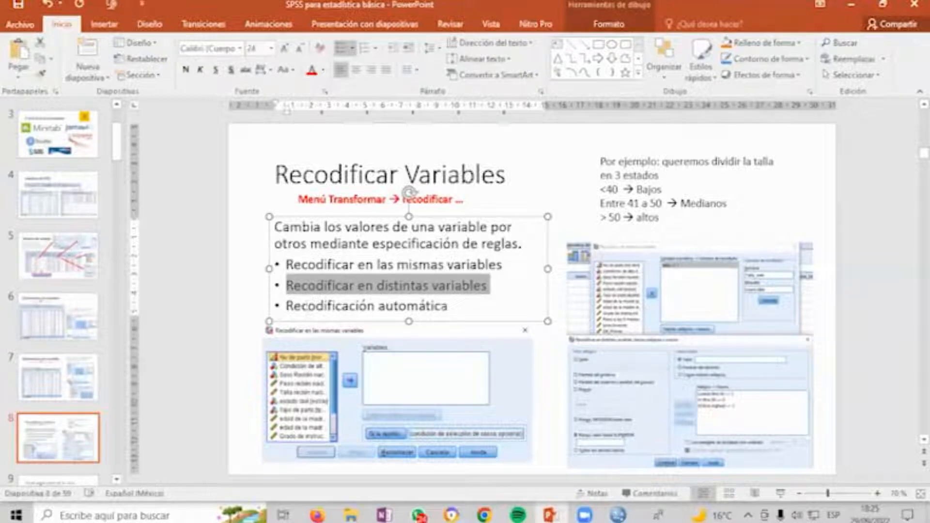
drag(287, 306, 466, 308)
click(188, 284)
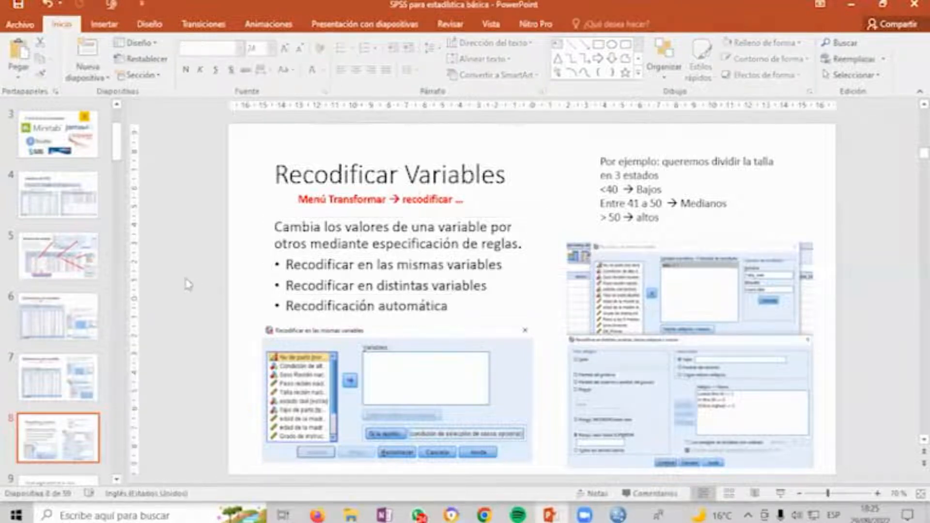
Step: Switch to SPSS and compare the numeric codes with the value labels in the data, leaving the labels displayed
key(alt+Tab)
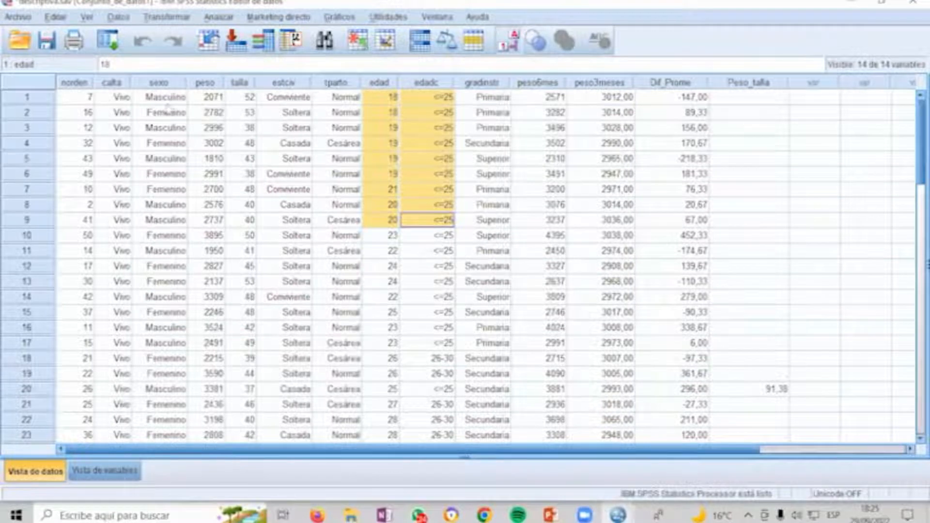
click(516, 48)
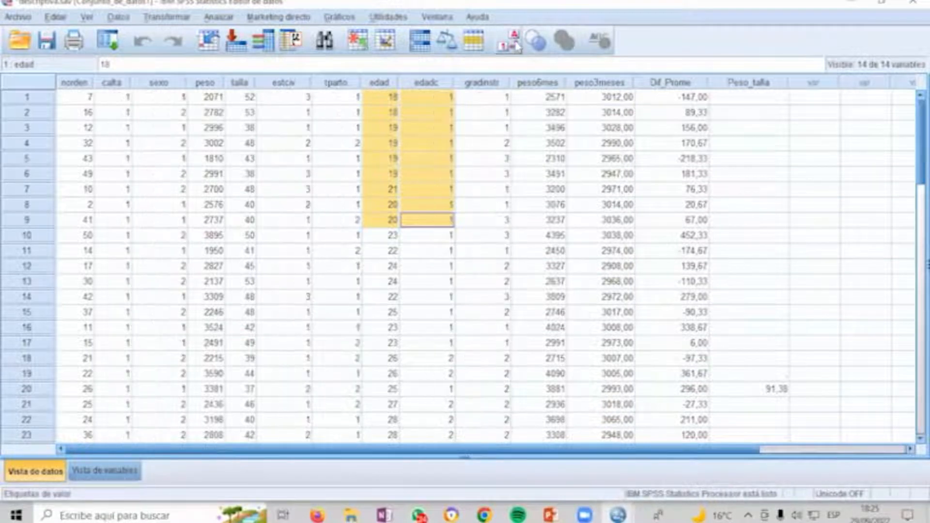
click(516, 48)
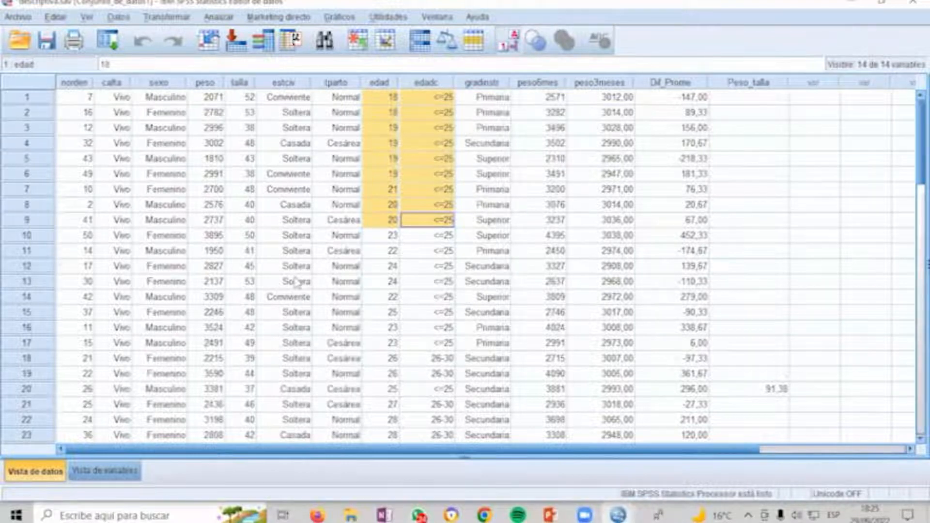
click(219, 17)
mouse_move(185, 18)
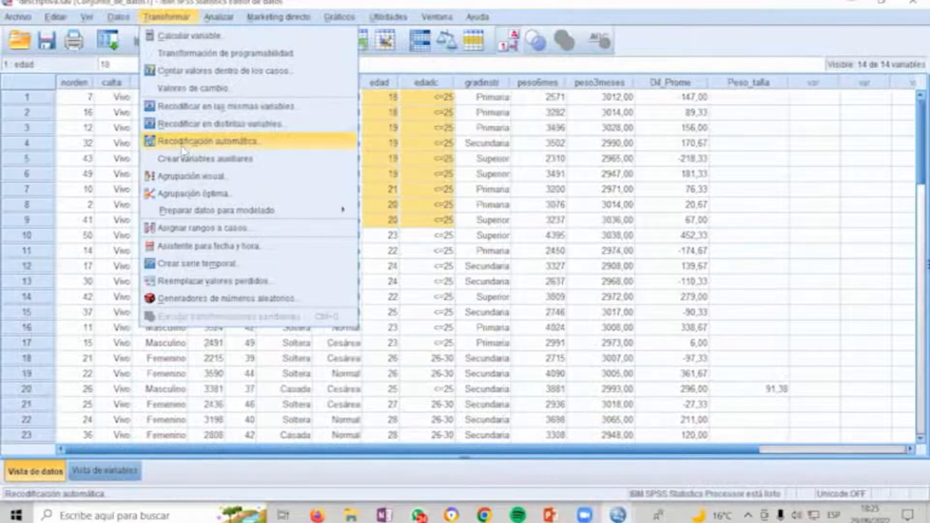
click(272, 143)
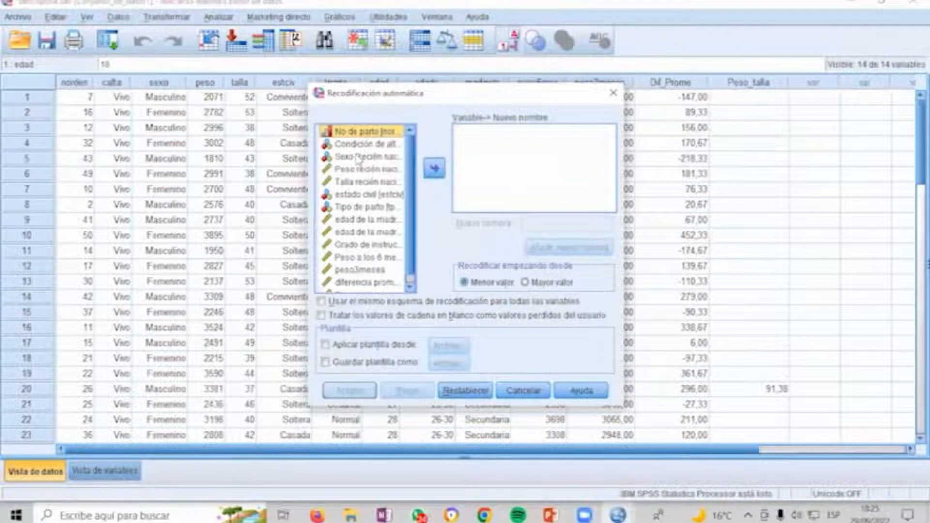
click(358, 158)
click(434, 169)
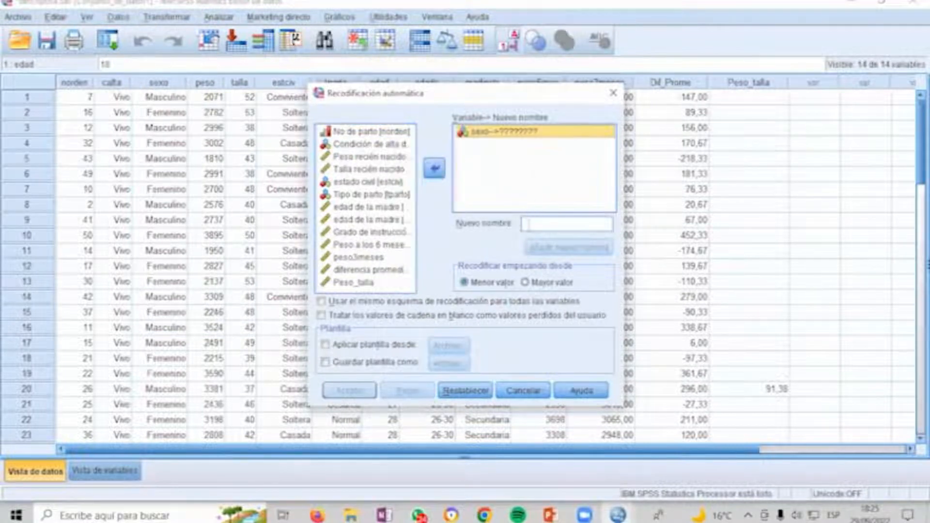
click(520, 392)
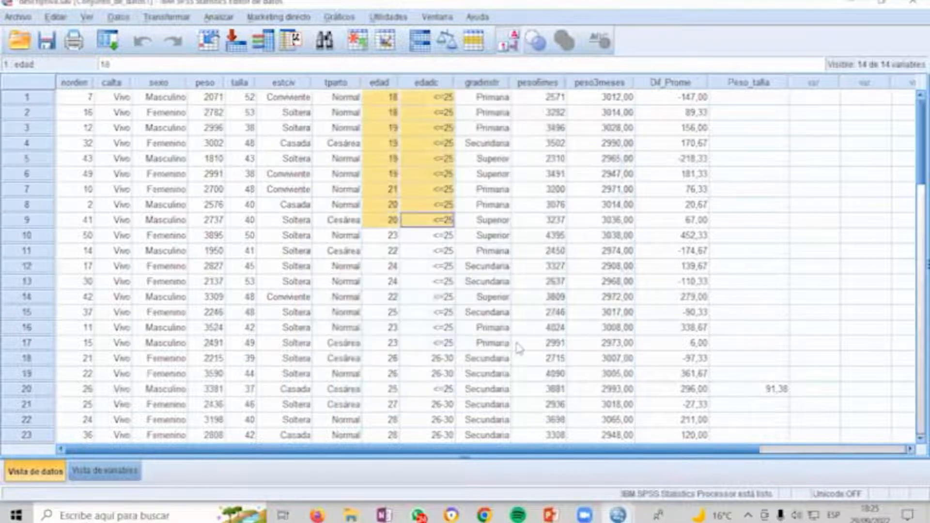
Step: Switch to PowerPoint and review the Recodificar Variables slide with its example of dividing talla into three groups
key(alt+Tab)
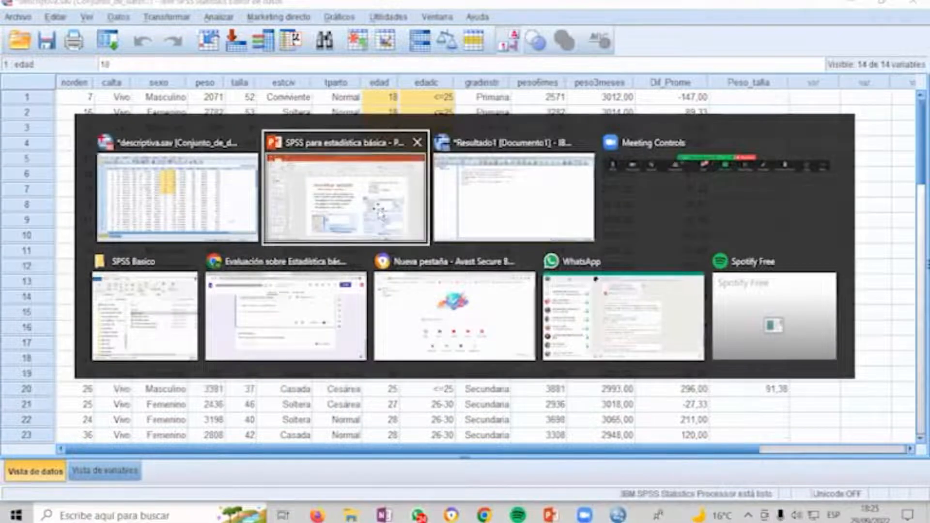
click(379, 213)
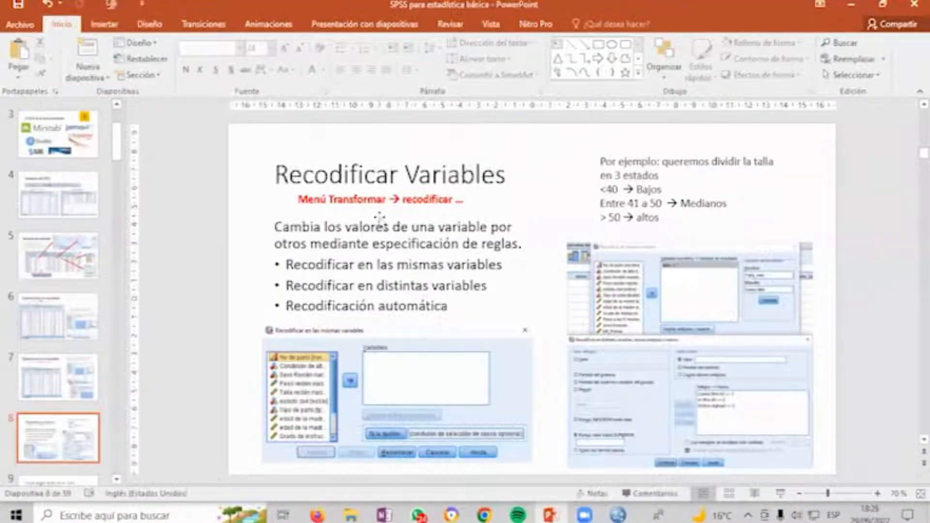
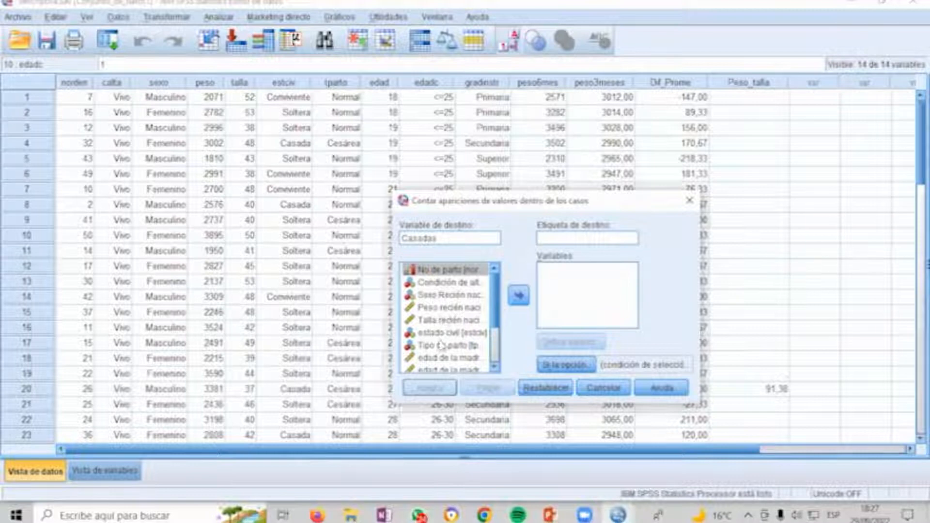
Step: Count value 2 of estado civil [estciv] into the target variable Casadas, checking the code on the PowerPoint slide before running the count
click(441, 333)
click(519, 297)
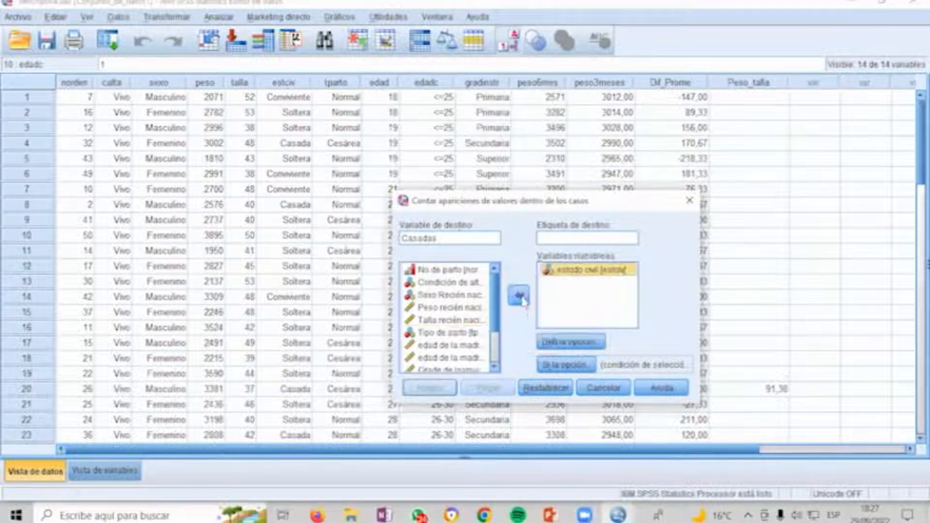
click(571, 342)
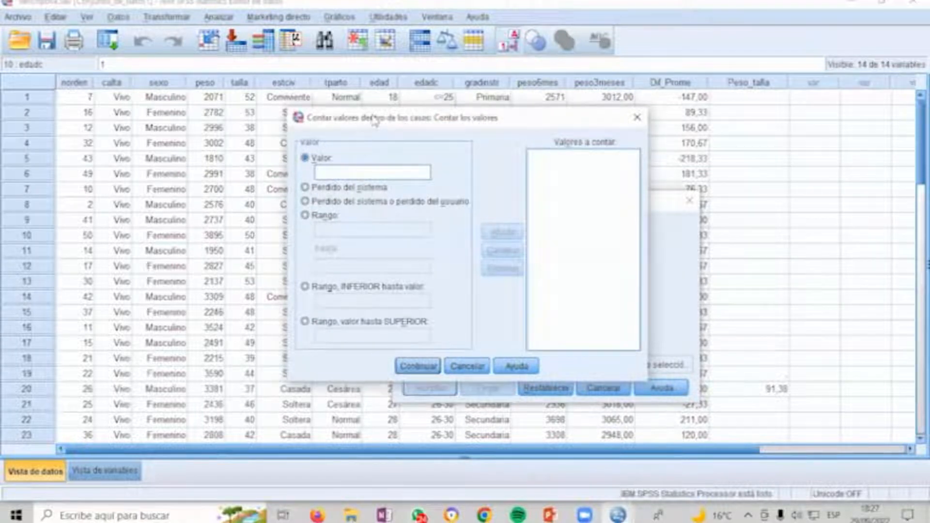
drag(375, 121, 401, 146)
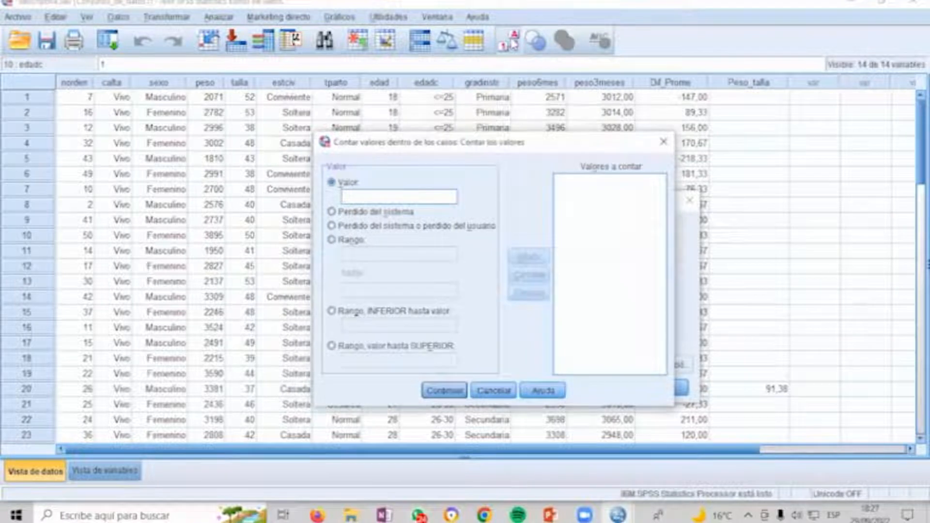
key(alt+Tab)
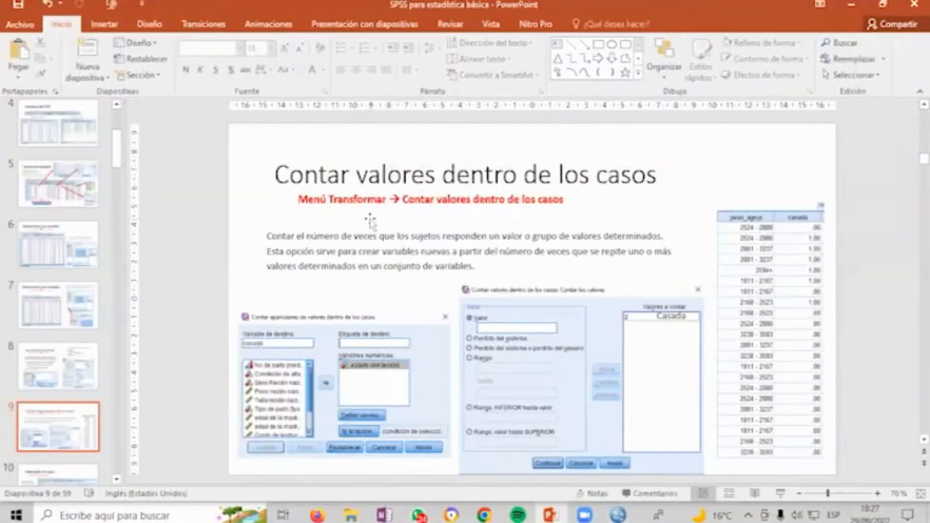
key(alt+Tab)
text(1)
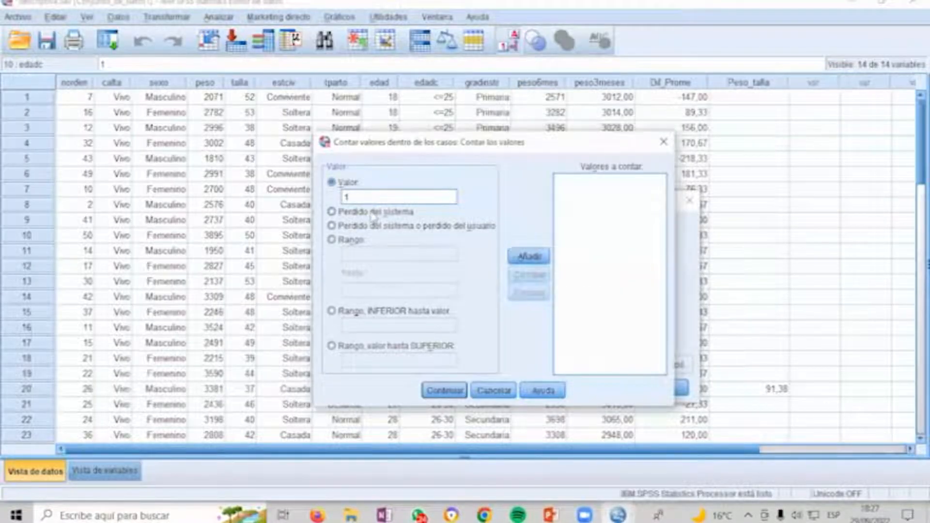
click(528, 257)
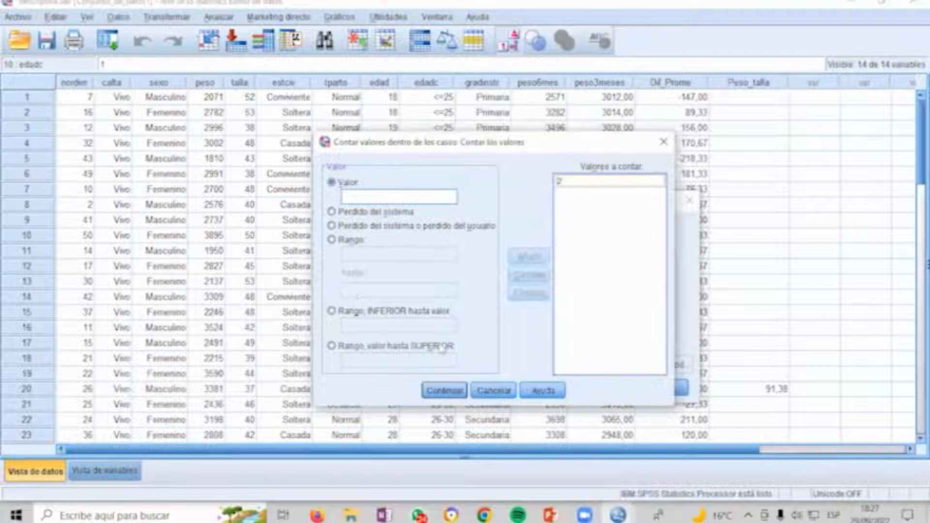
click(444, 390)
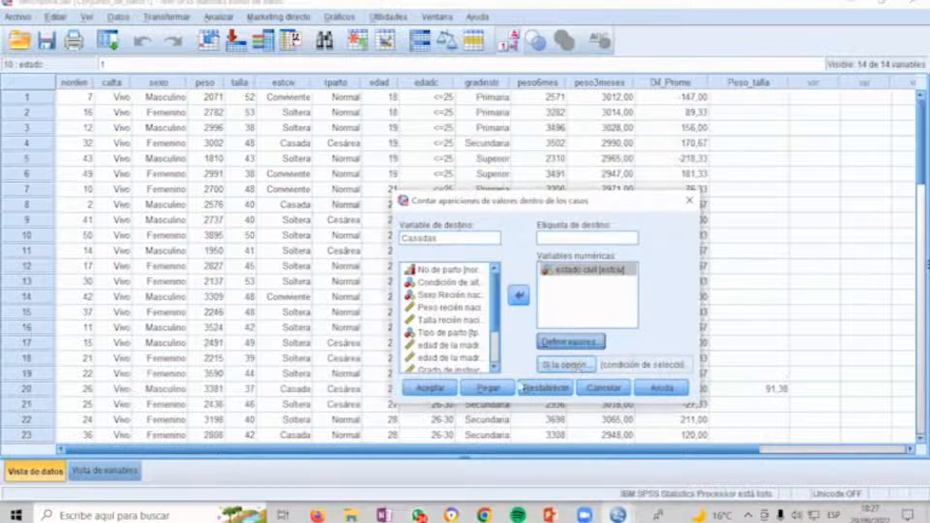
click(429, 391)
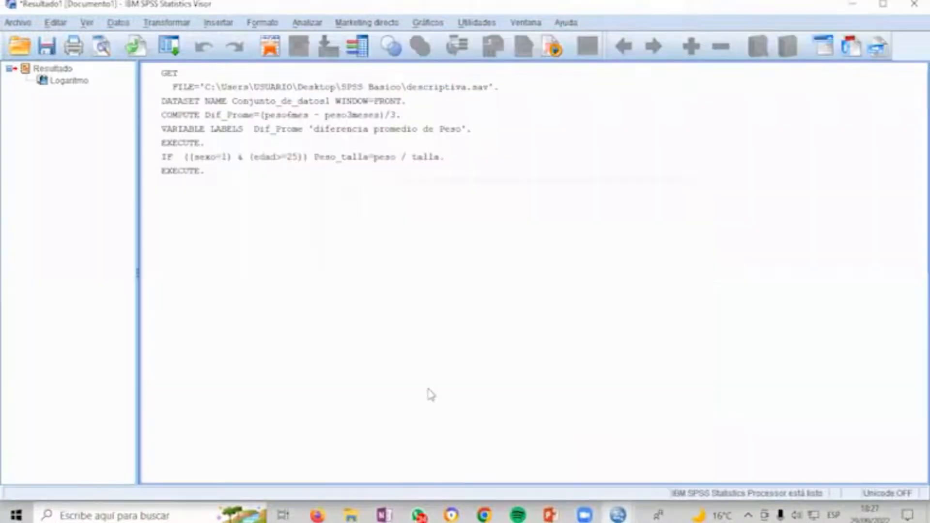
Step: Return to the data editor and examine the Casadas column through row 20, including row 8
key(alt+Tab)
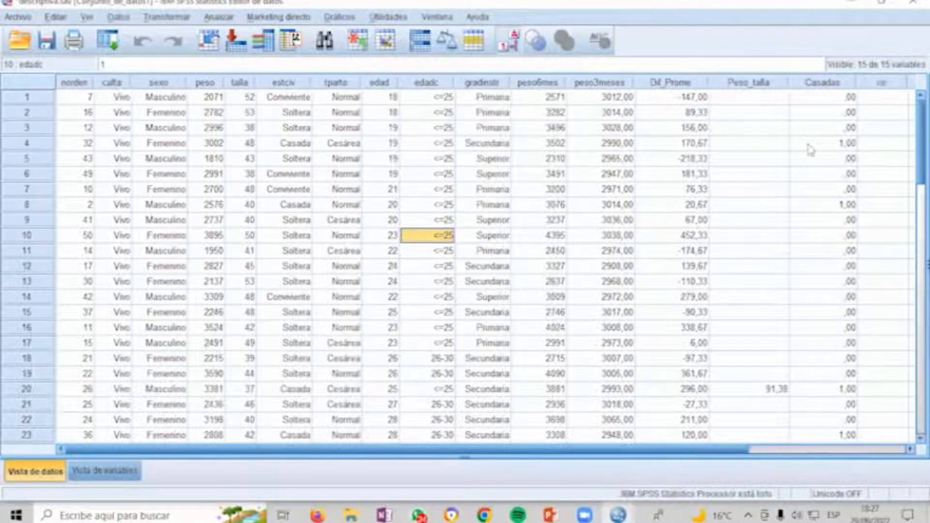
drag(818, 101, 841, 393)
click(838, 391)
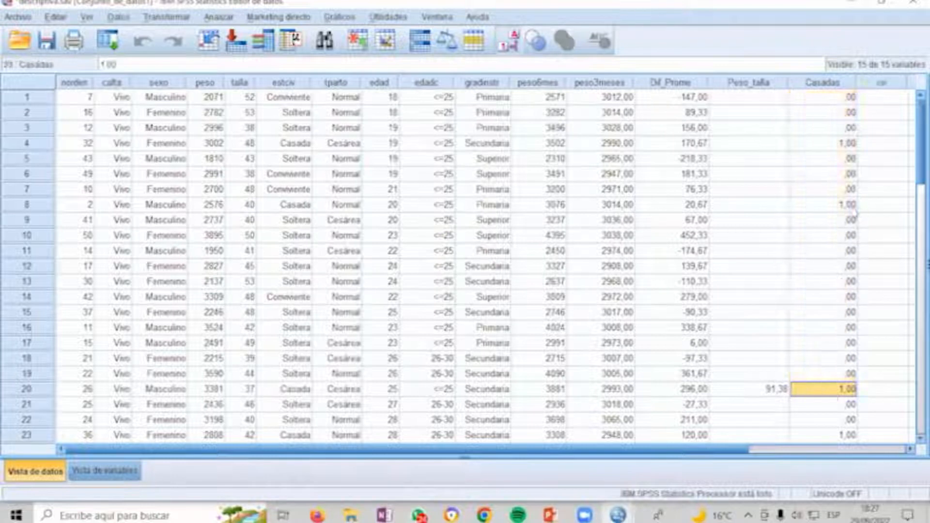
click(824, 209)
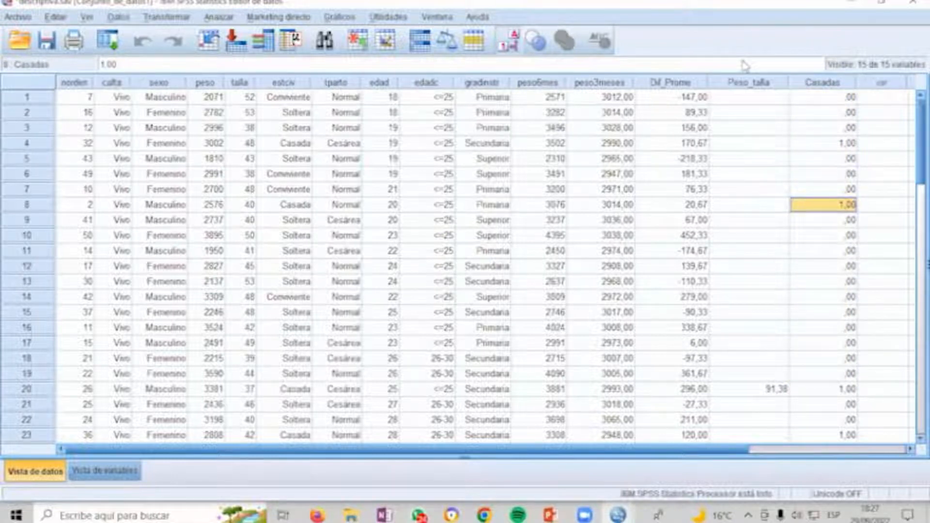
Step: Reopen the count of values within cases for Casadas and restrict it to cases satisfying sexo=2
click(108, 39)
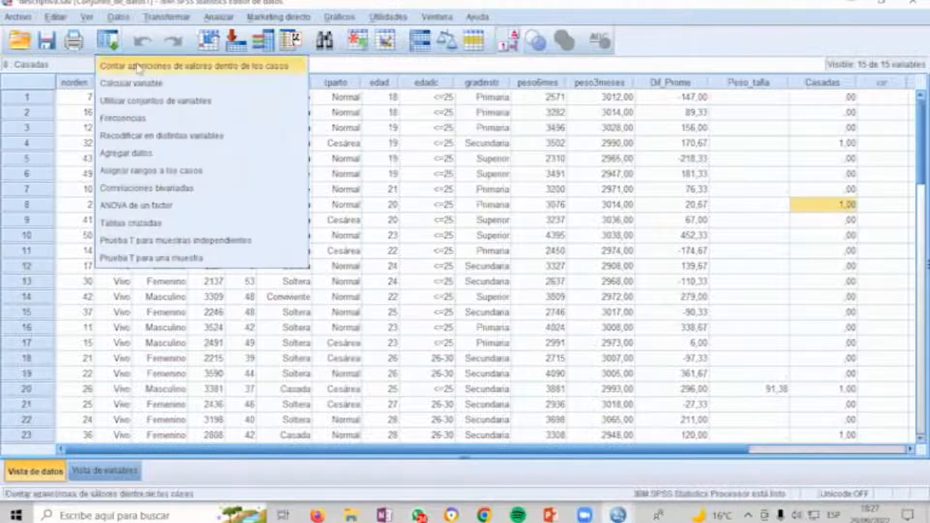
click(138, 67)
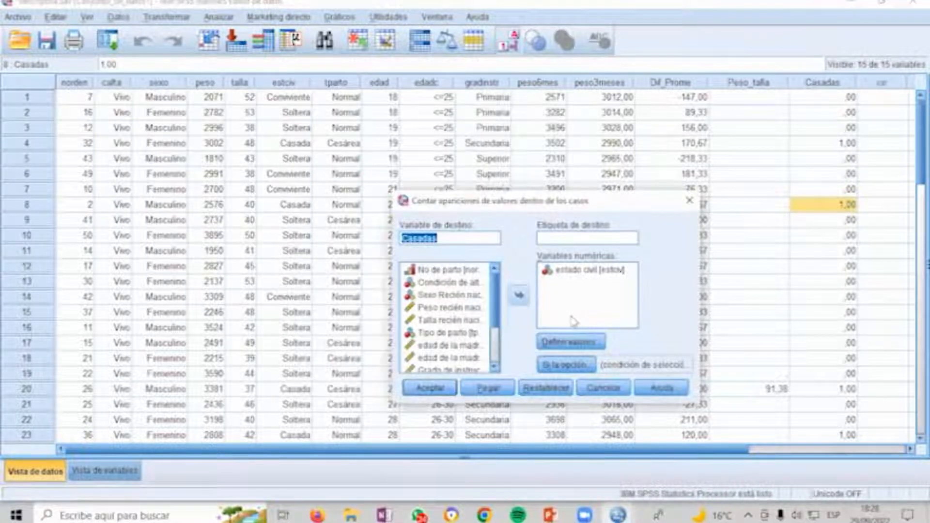
click(561, 366)
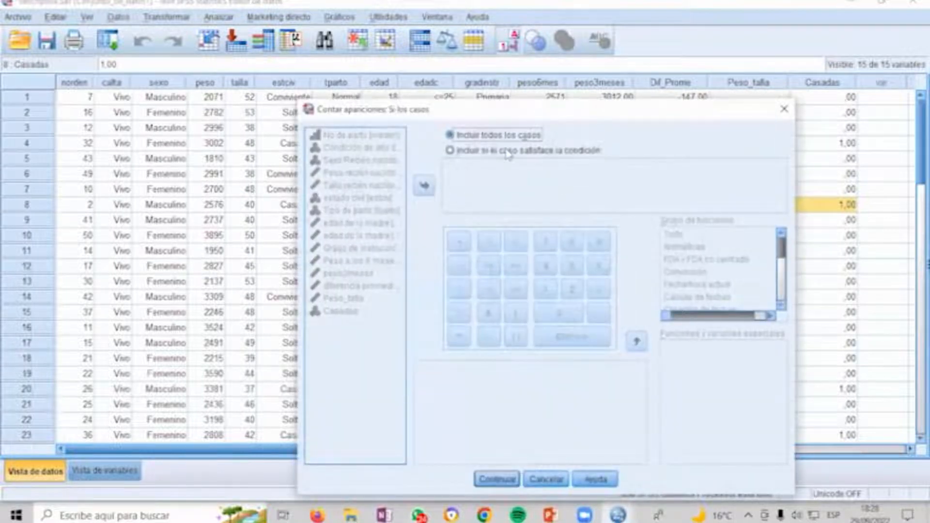
click(507, 152)
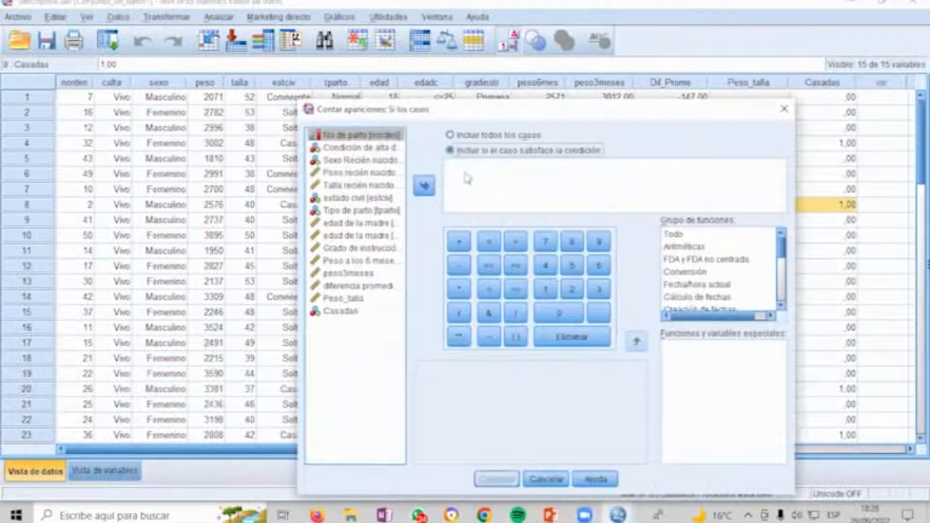
click(467, 178)
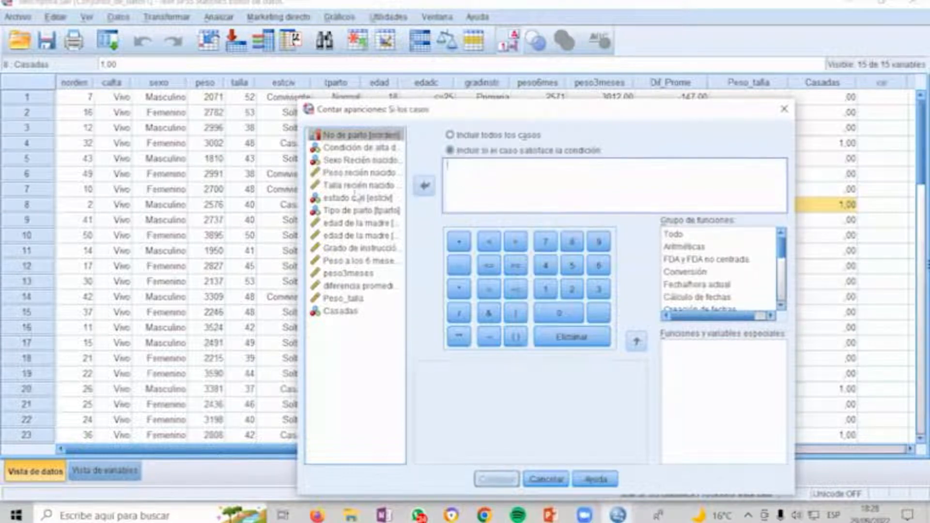
click(347, 161)
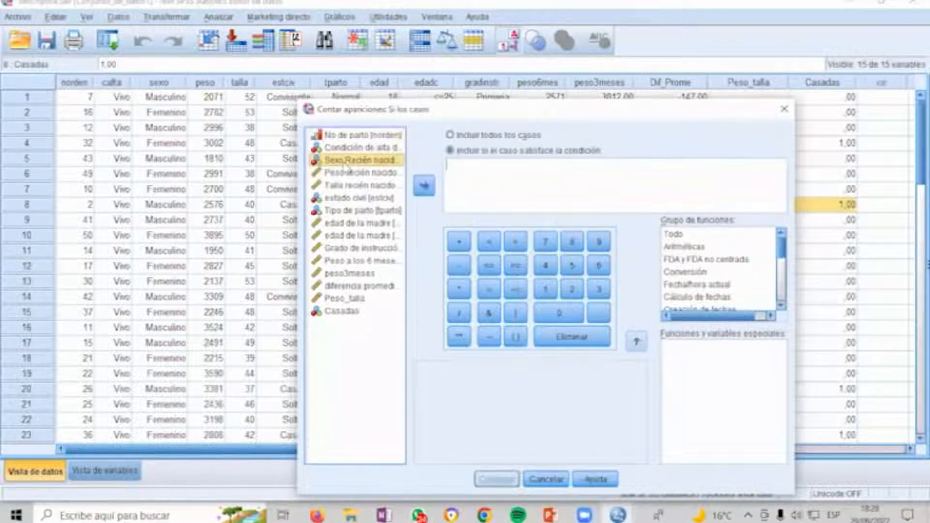
double_click(345, 161)
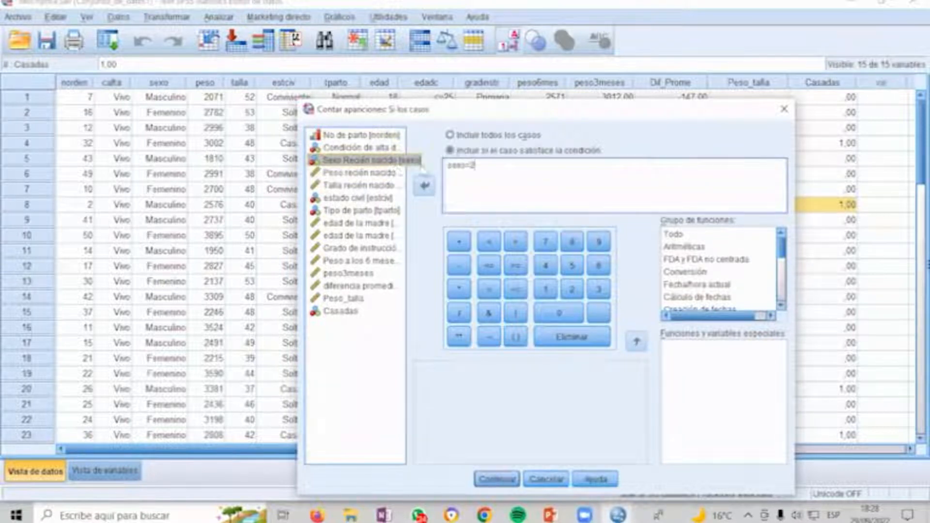
Step: Check the value labels of the sexo variable in its variable information
right_click(381, 166)
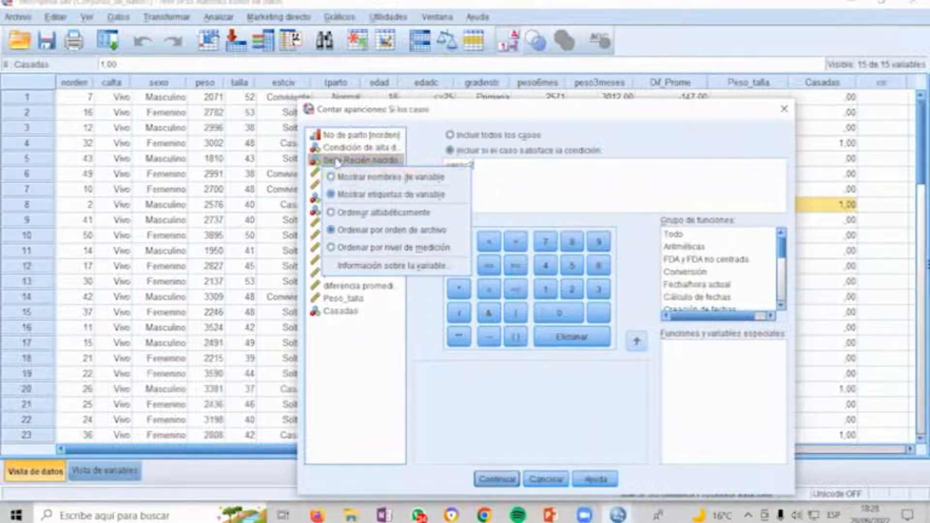
click(348, 265)
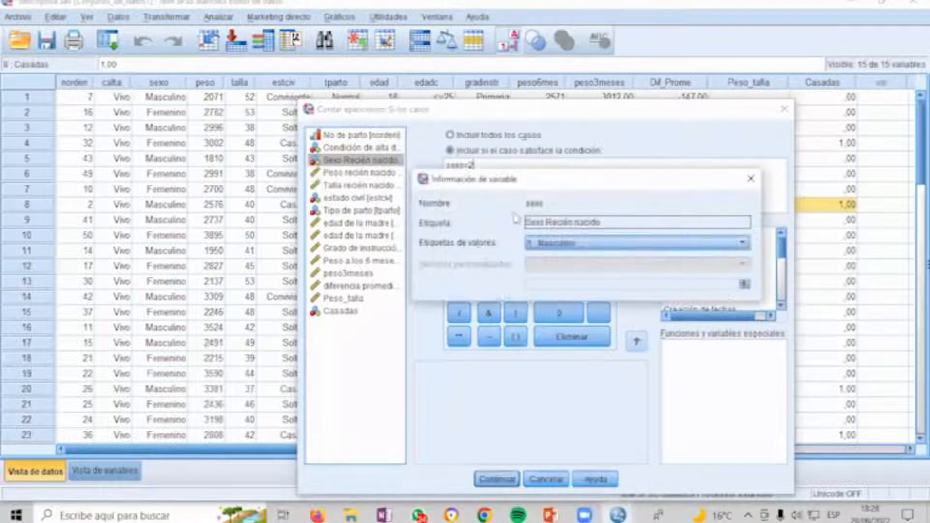
click(571, 247)
click(571, 247)
click(751, 179)
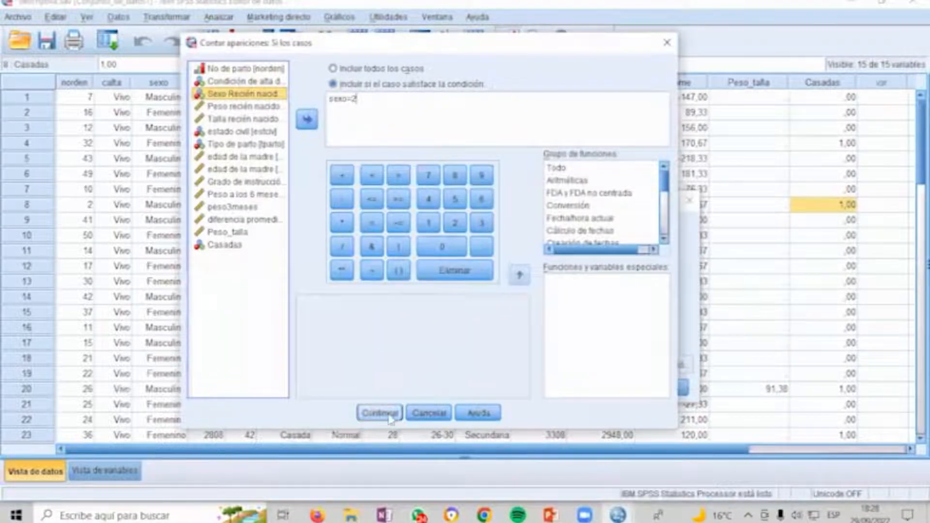
Step: Accept the sexo=2 condition and run the count, overwriting the existing Casadas variable
click(380, 411)
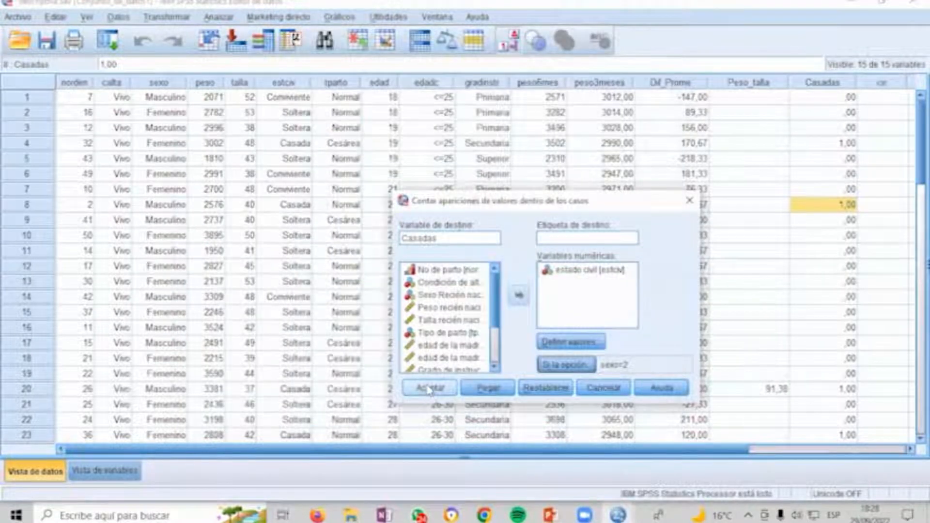
click(429, 389)
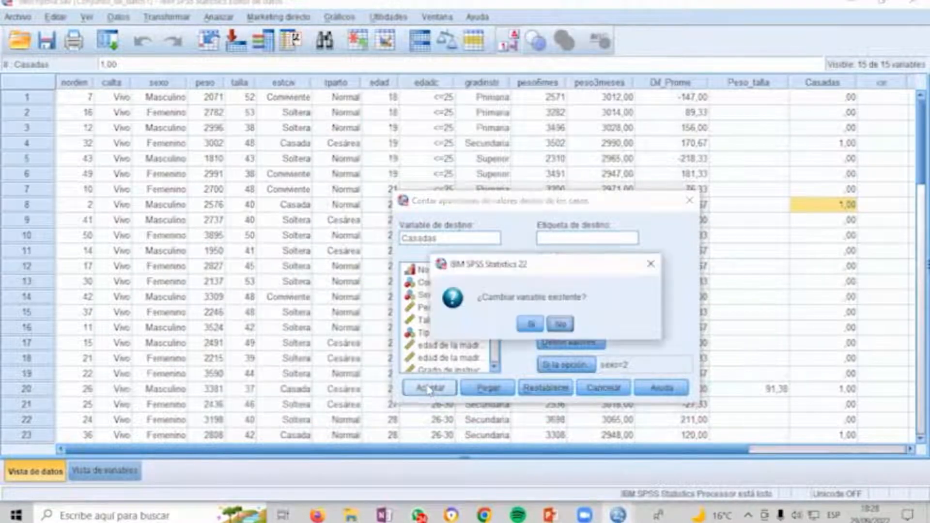
click(530, 323)
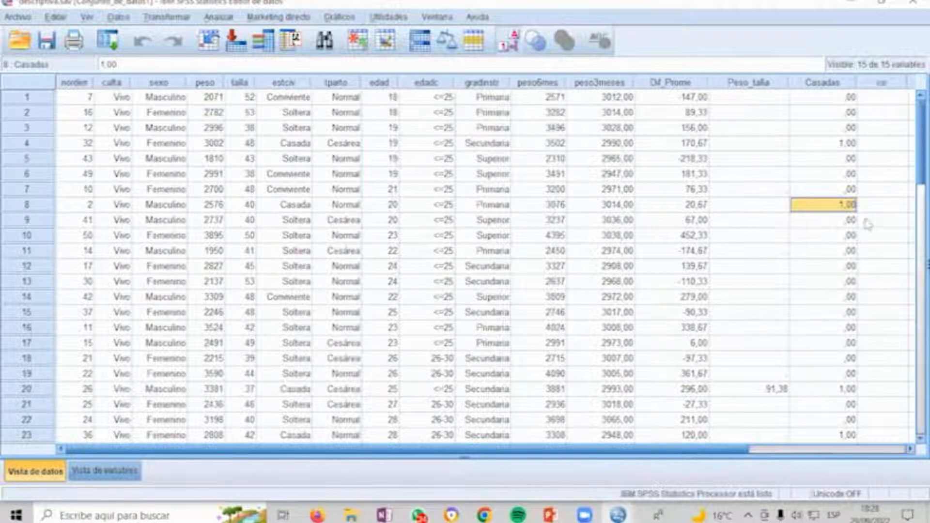
Step: Review the Casadas values down to row 20, then switch to PowerPoint and read the Ordenación de casos slide
scroll(837, 267, down, 1)
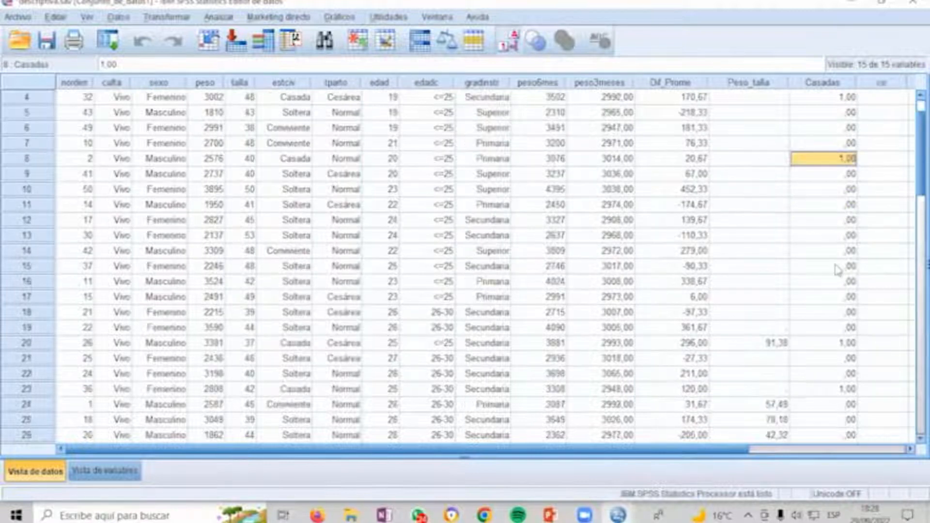
click(831, 344)
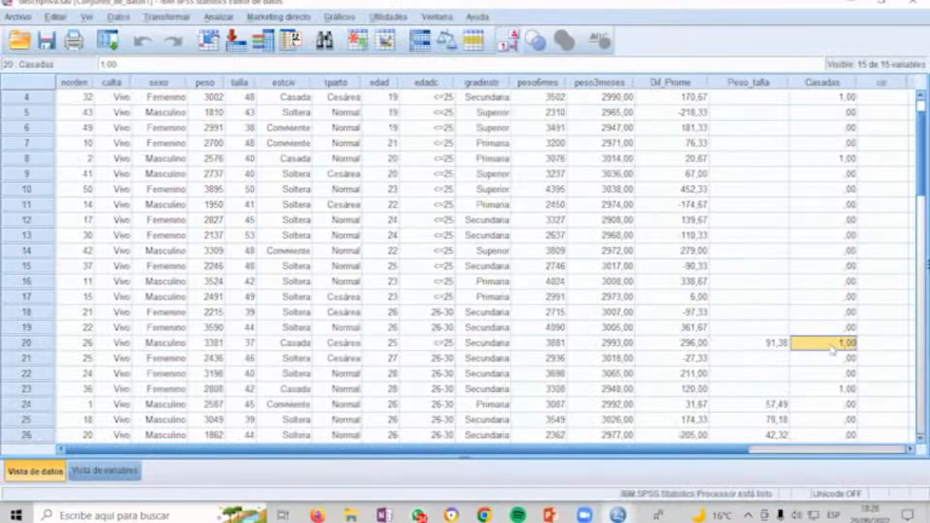
key(alt+Tab)
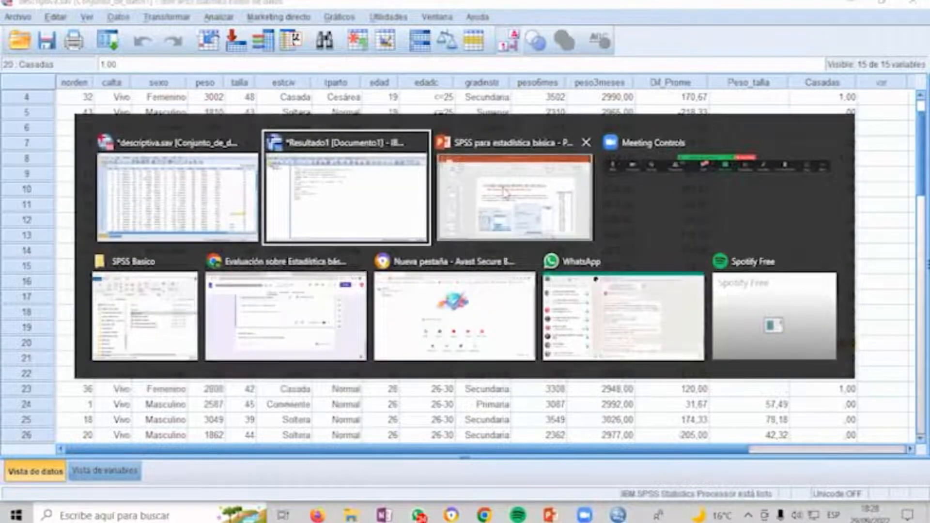
key(alt+Tab)
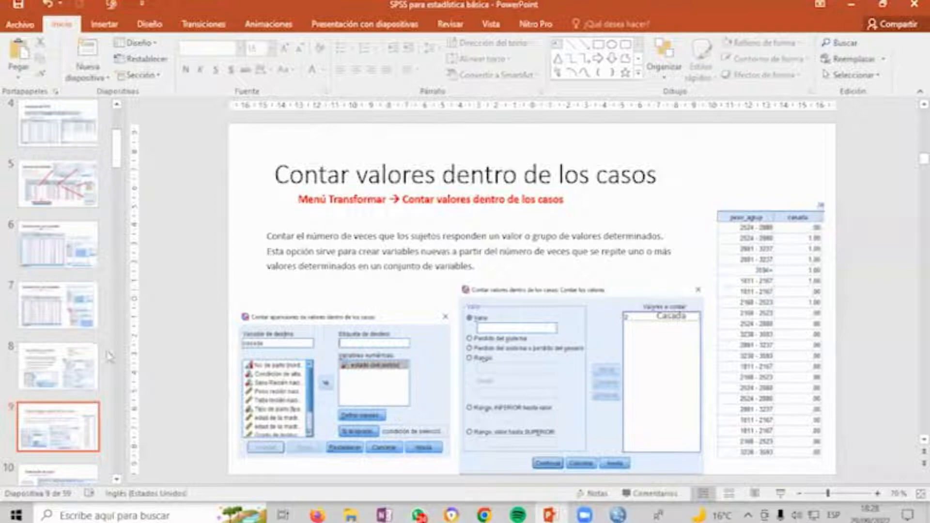
click(85, 474)
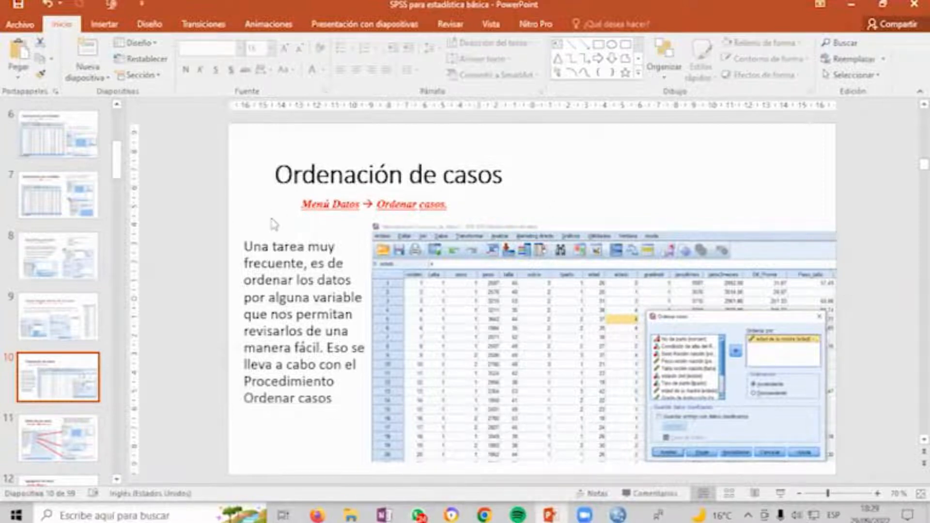
Step: Switch to SPSS and sort the cases by edad de la madre (edadc) in ascending order
key(alt+Tab)
key(alt+a)
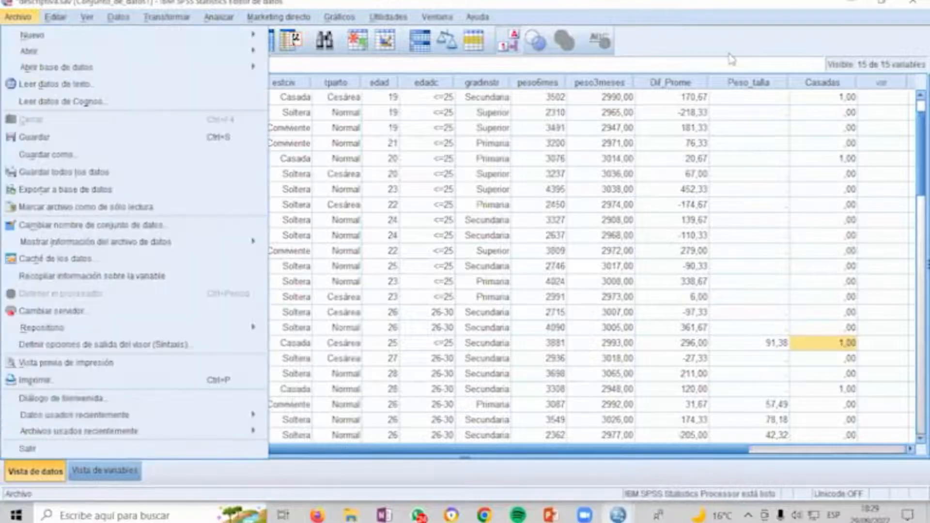
click(515, 171)
click(439, 85)
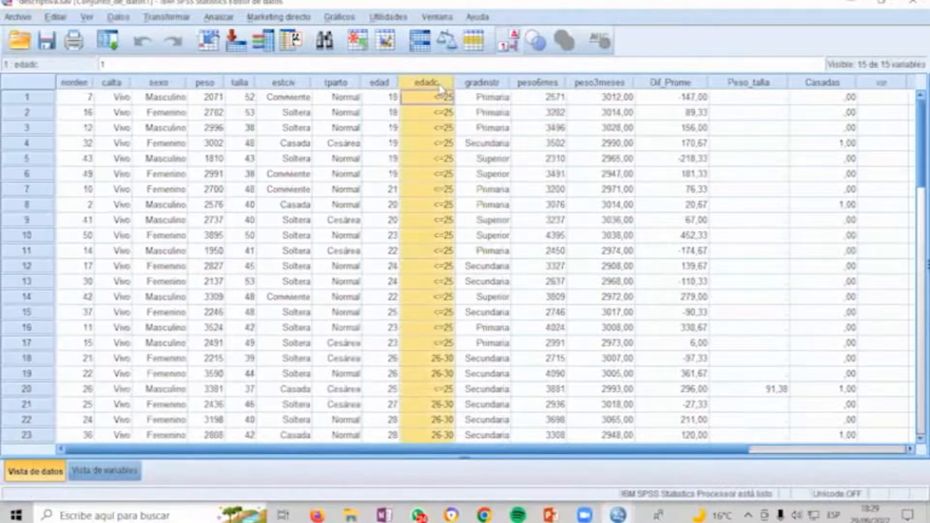
click(163, 18)
click(118, 19)
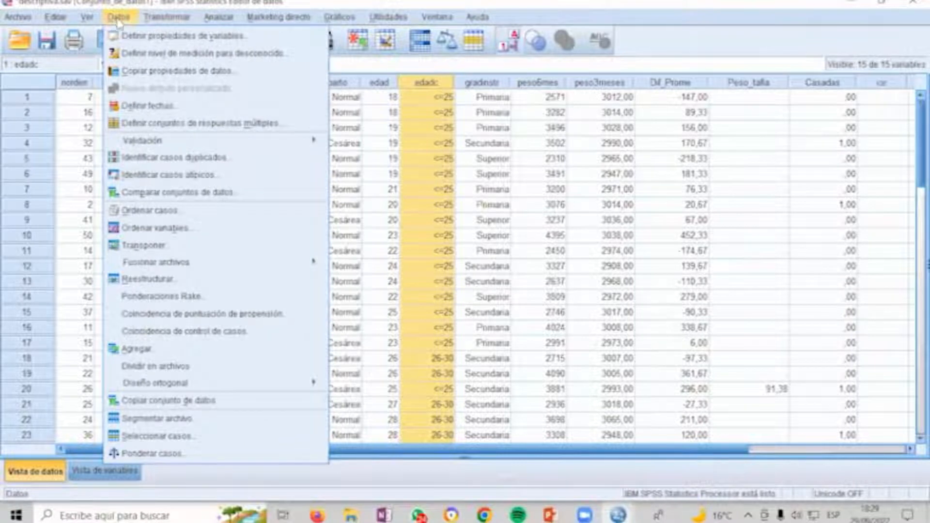
click(180, 212)
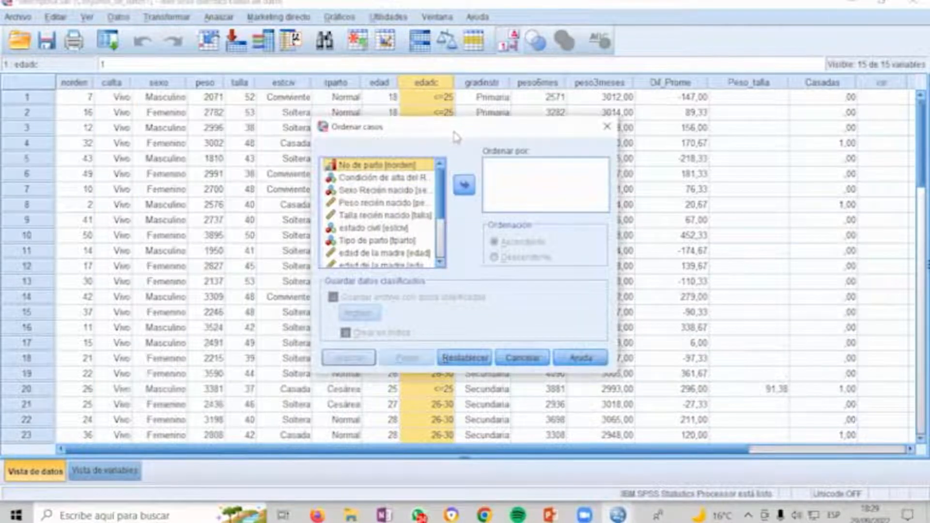
drag(455, 137, 229, 172)
drag(214, 232, 212, 255)
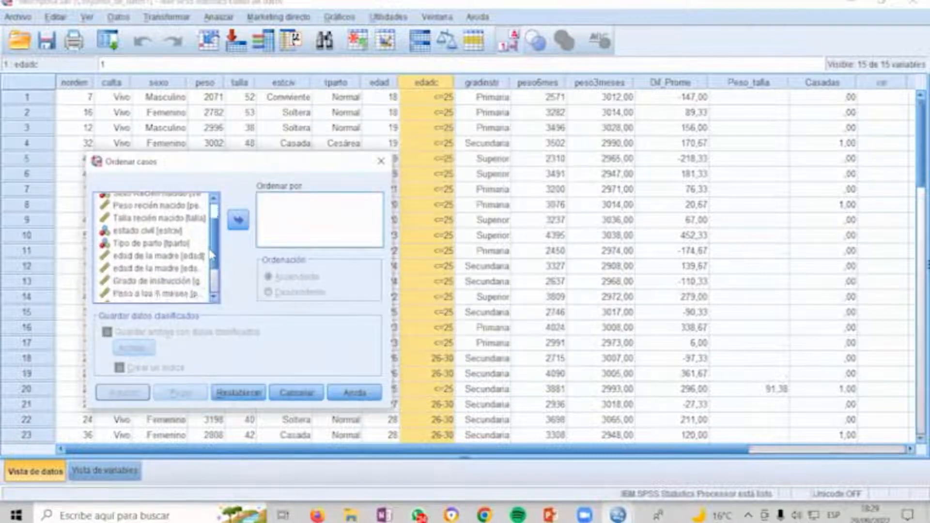
click(164, 269)
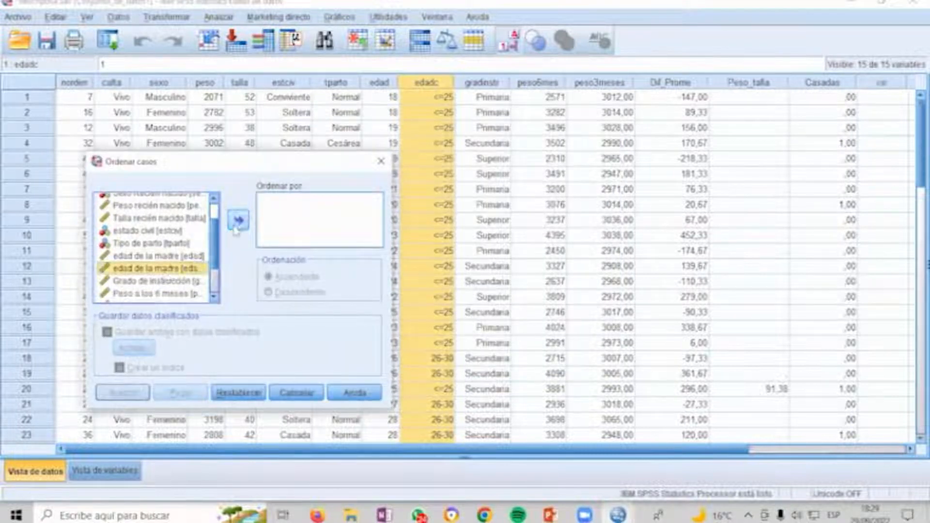
click(237, 222)
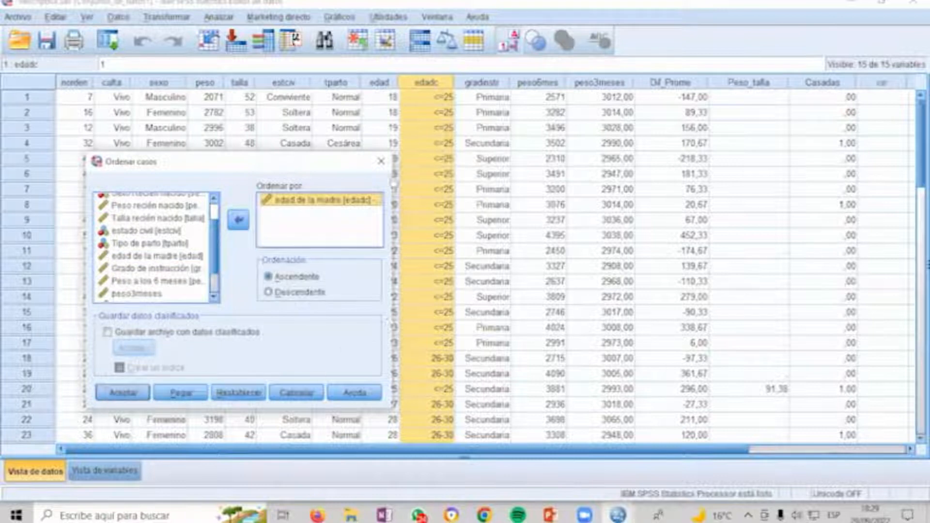
click(121, 393)
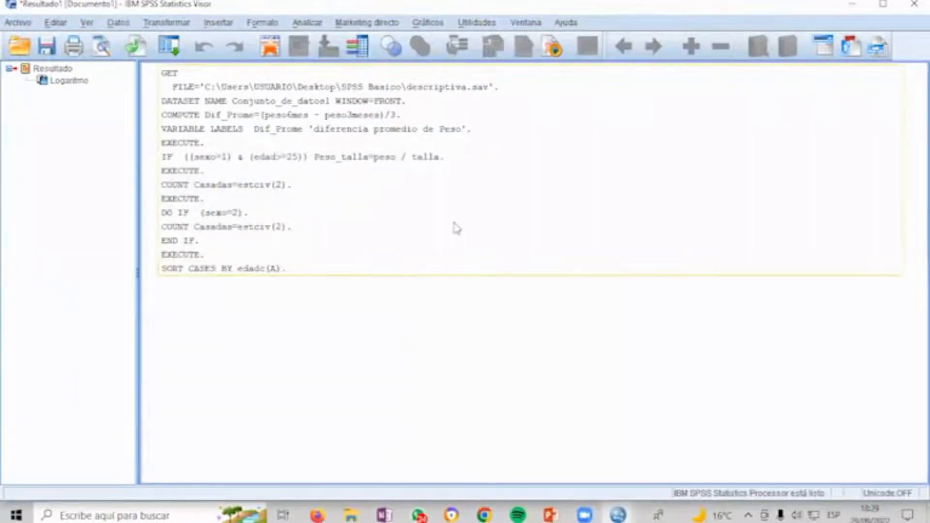
Step: Check the order of the edadc column in the data view, then switch back to the Ordenación de casos slide in PowerPoint
key(alt+Tab)
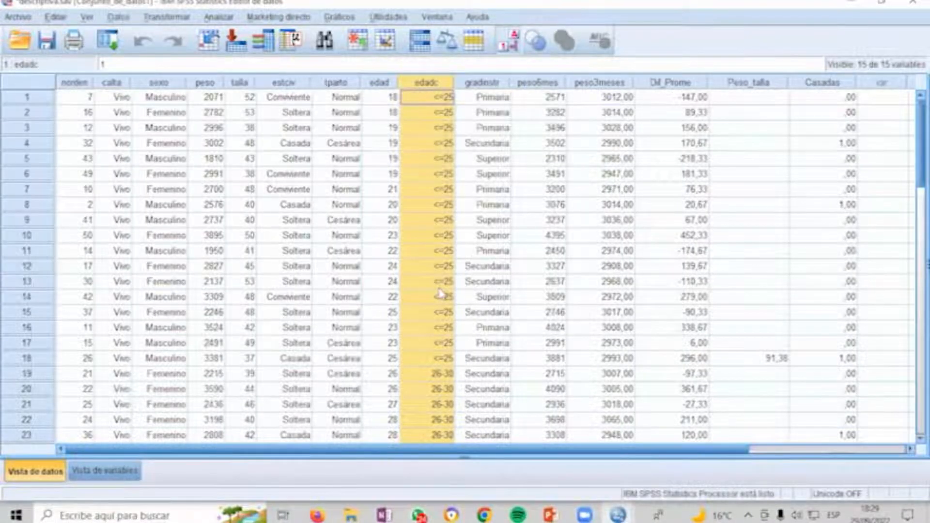
key(alt+Tab)
click(479, 215)
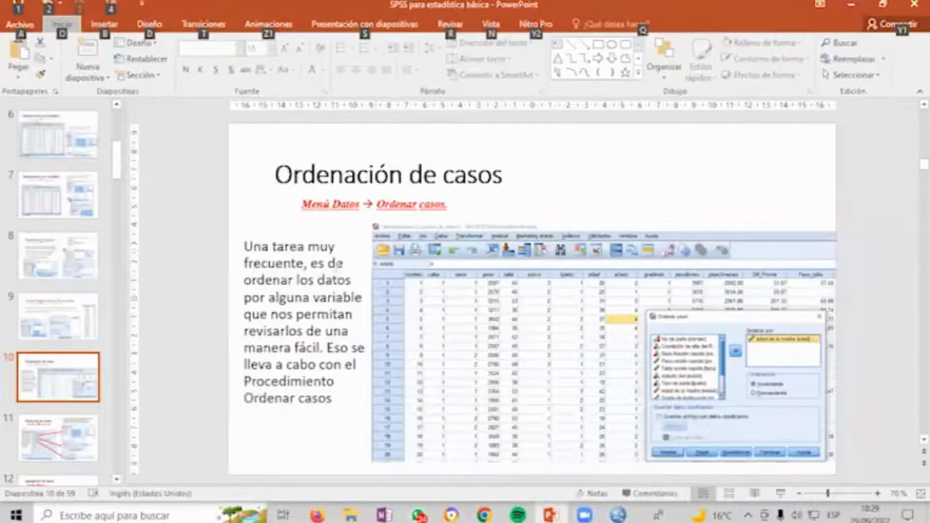
click(210, 329)
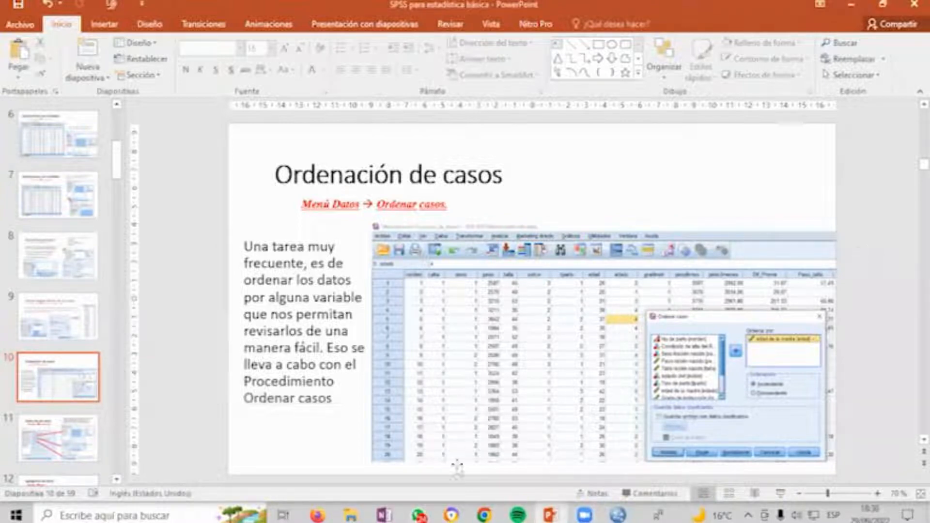
Step: Search Windows for spss and launch IBM SPSS Statistics 22
click(15, 514)
text(spss)
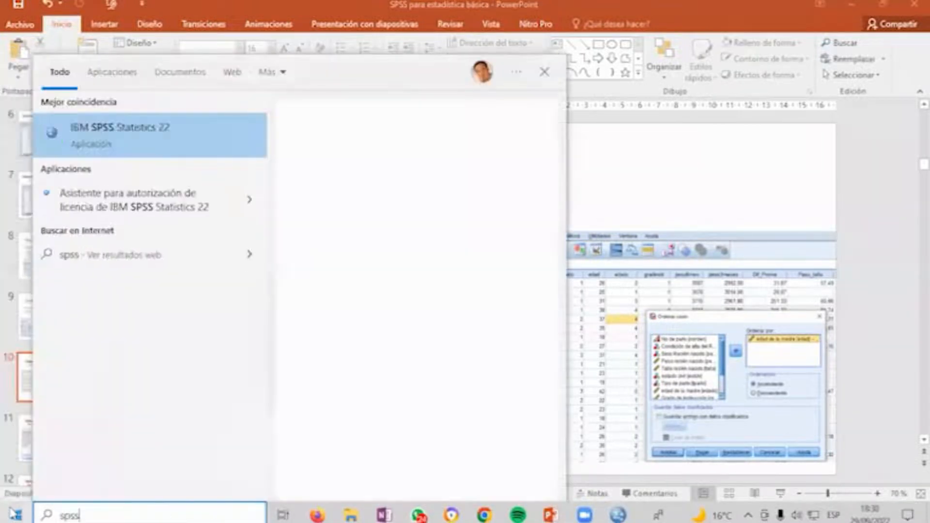
click(144, 136)
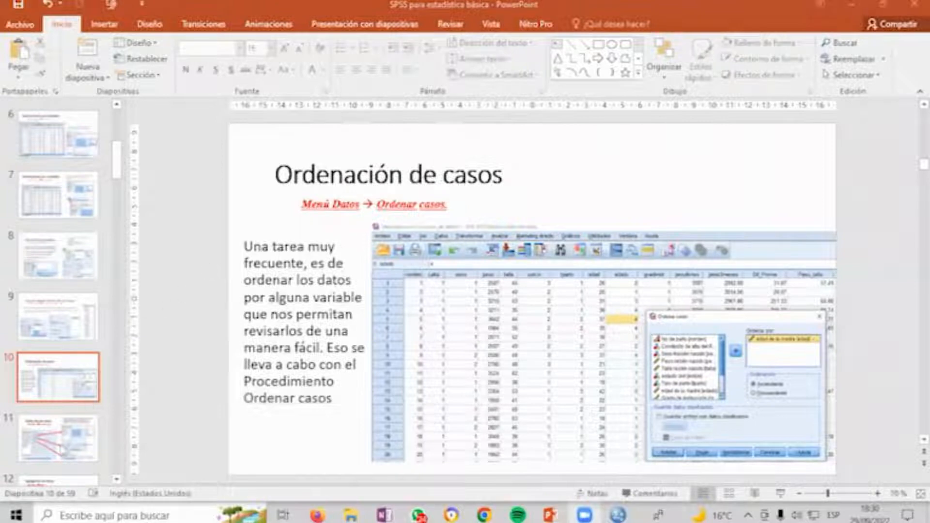
Step: Show the Selección de casos slide in PowerPoint, then switch to the SPSS data editor and open the Select Cases dialog
click(62, 446)
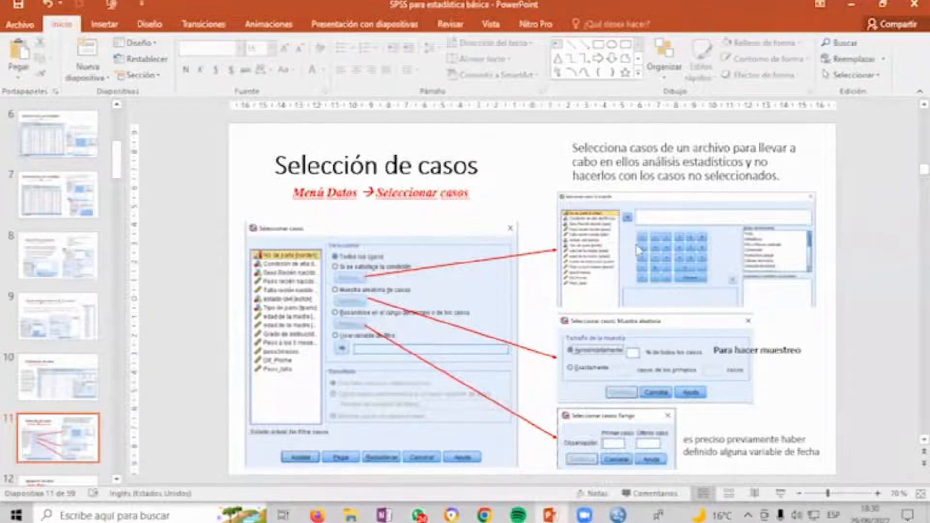
key(alt+Tab)
click(661, 209)
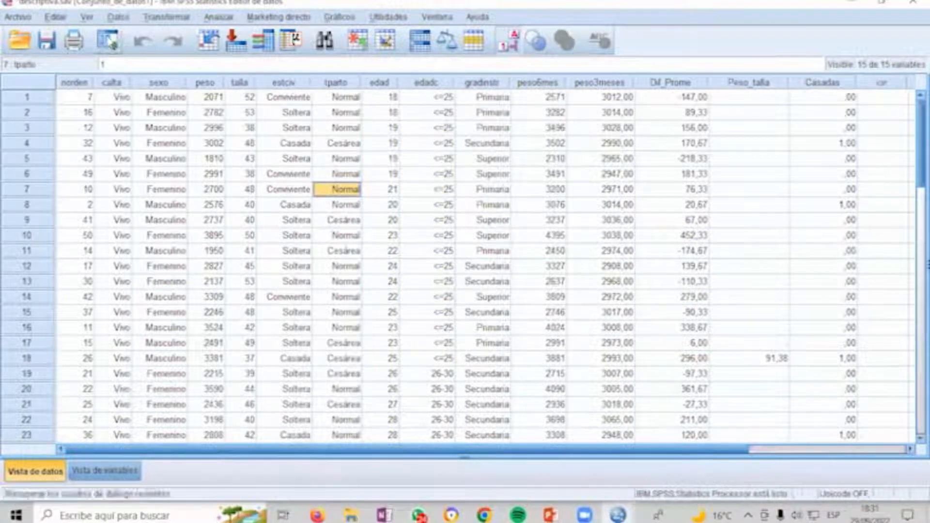
click(116, 19)
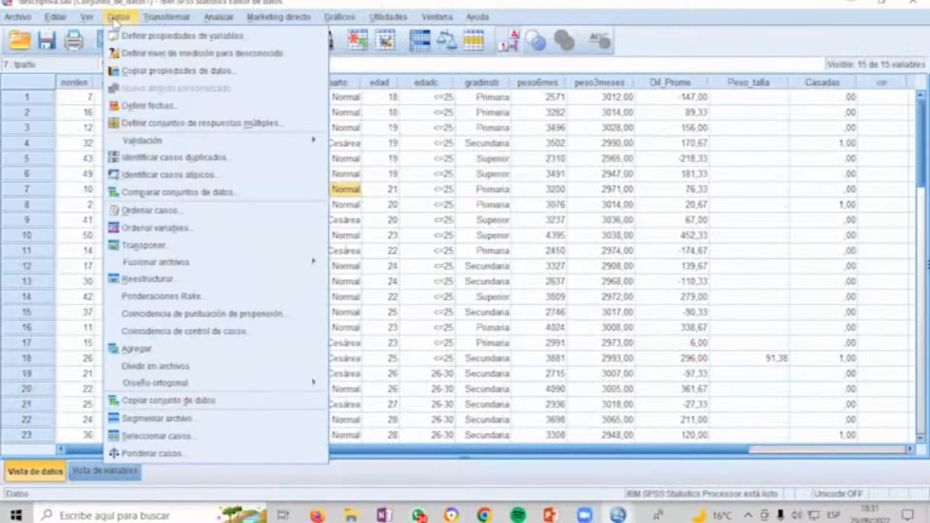
click(139, 437)
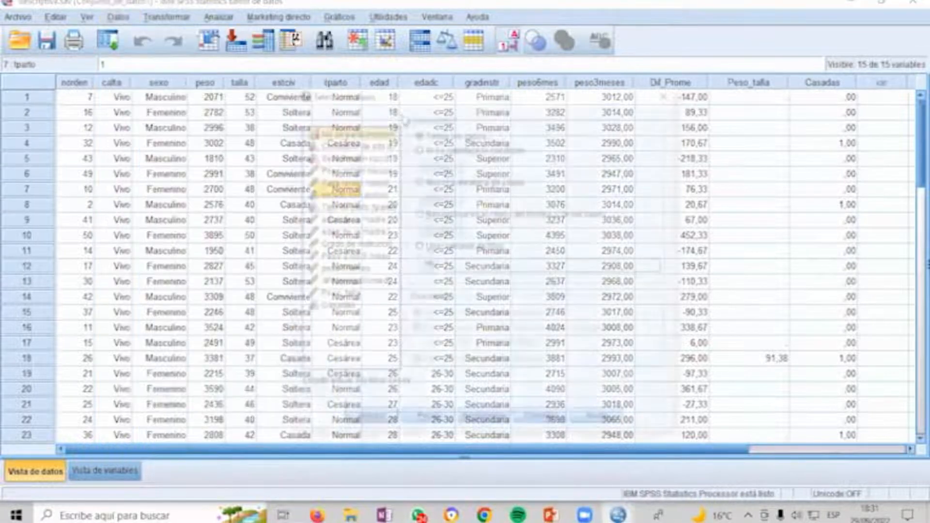
drag(451, 96, 399, 89)
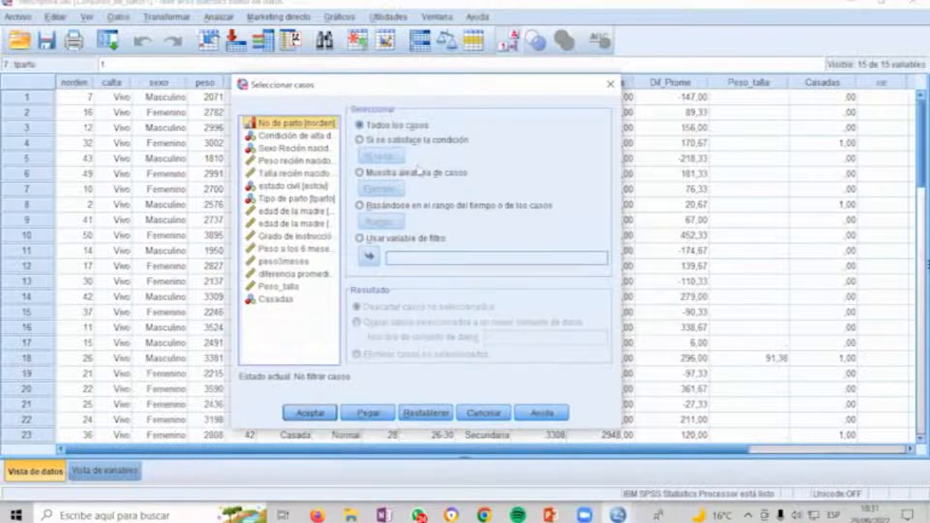
Step: Review the Selección de casos slide in PowerPoint again and return to the Select Cases dialog in SPSS
key(alt+Tab)
click(362, 225)
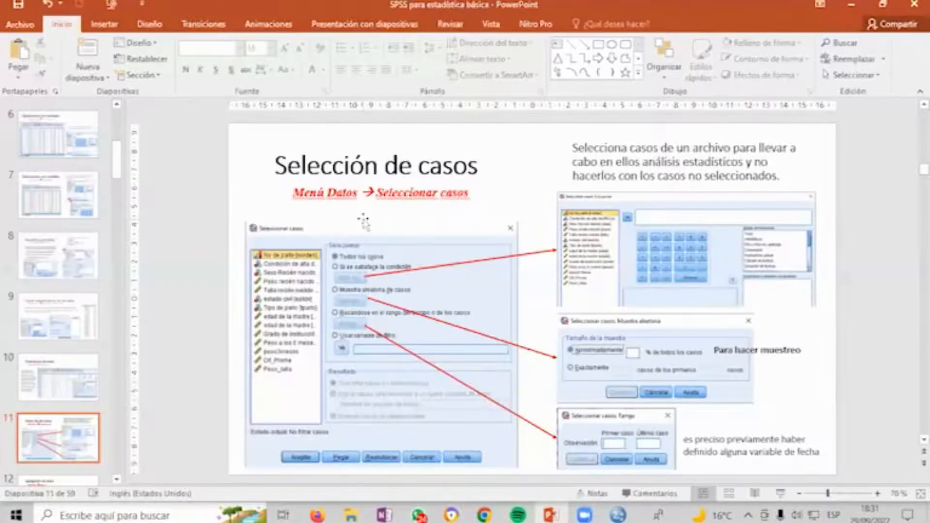
key(alt+Tab)
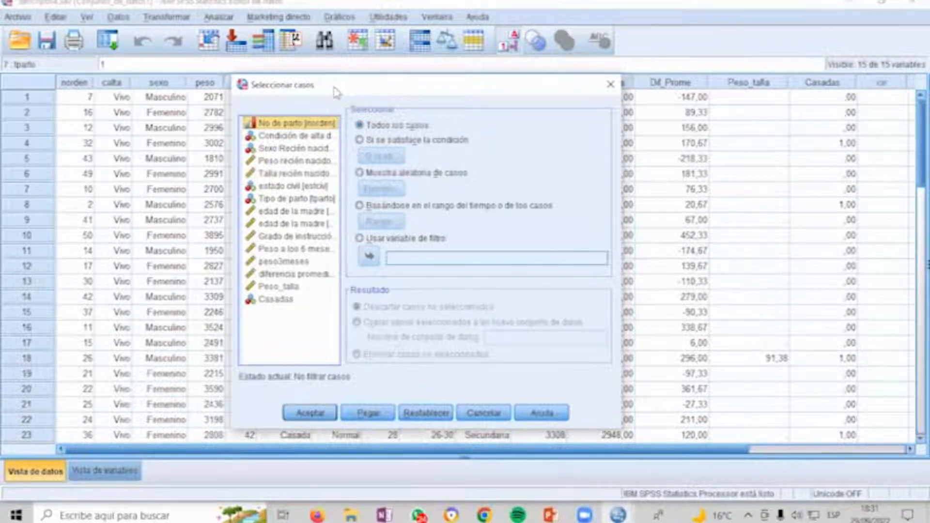
Step: Choose to select cases that satisfy a condition and begin its expression with (sexo=1)&
drag(335, 92, 398, 93)
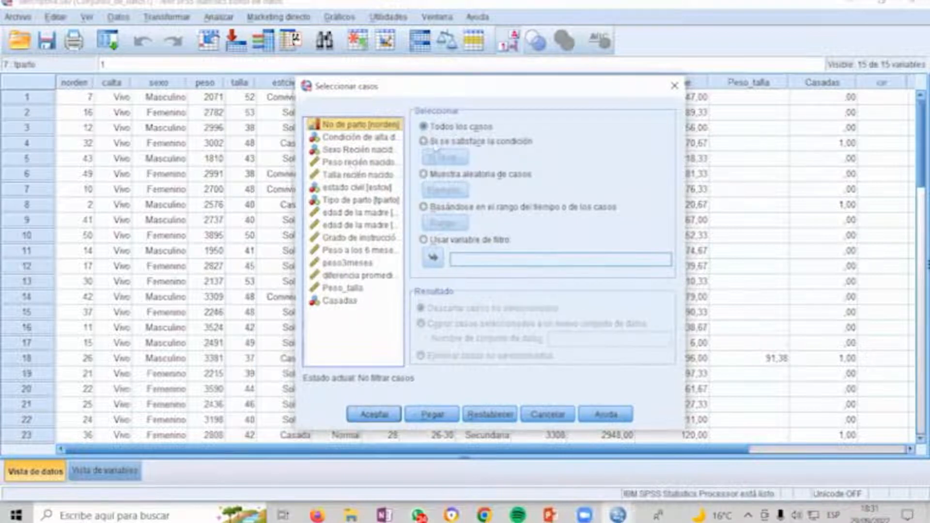
click(425, 142)
click(442, 156)
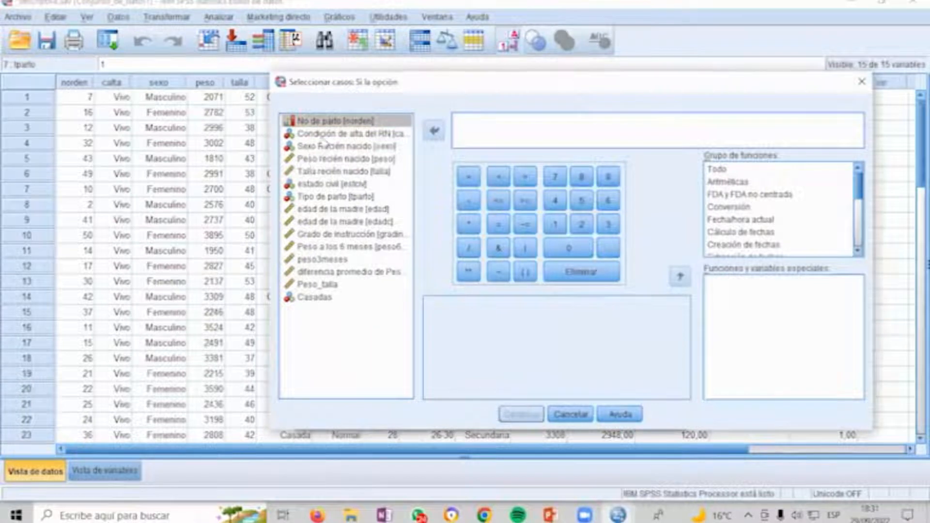
click(325, 146)
click(433, 130)
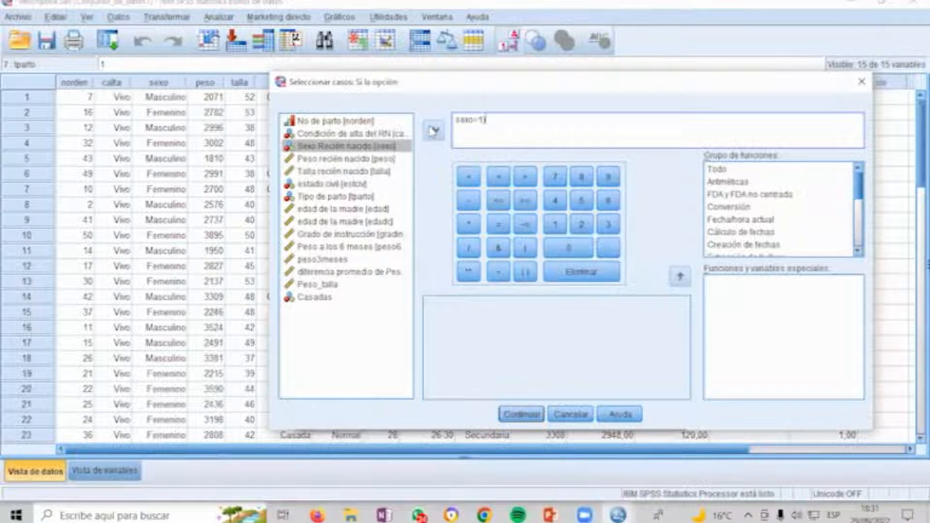
text(()
key(End)
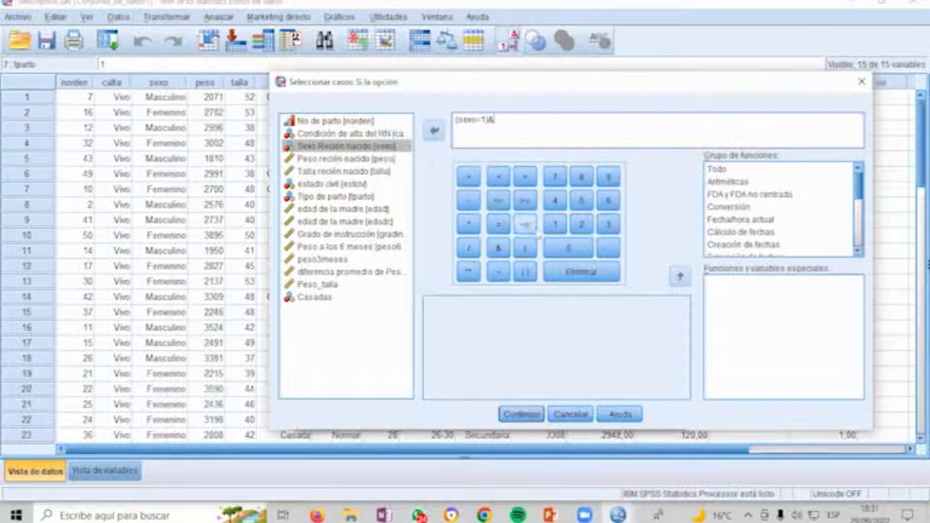
Step: Complete the selection condition with (peso>=2800) and apply it as a filter that discards unselected cases
click(525, 272)
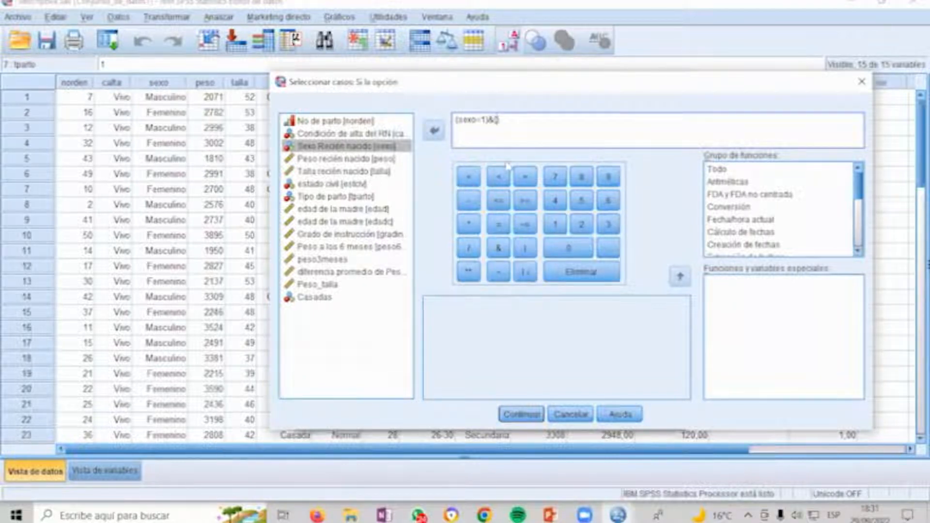
double_click(342, 160)
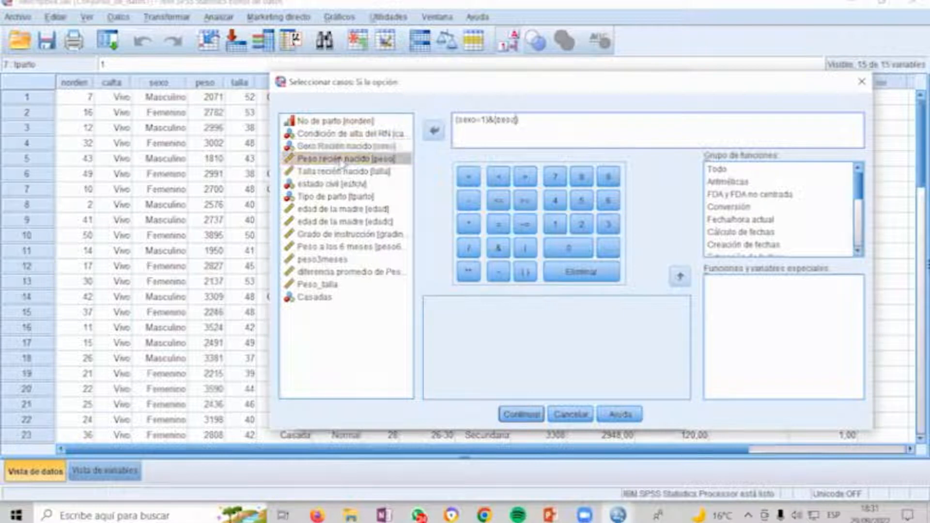
text(<)
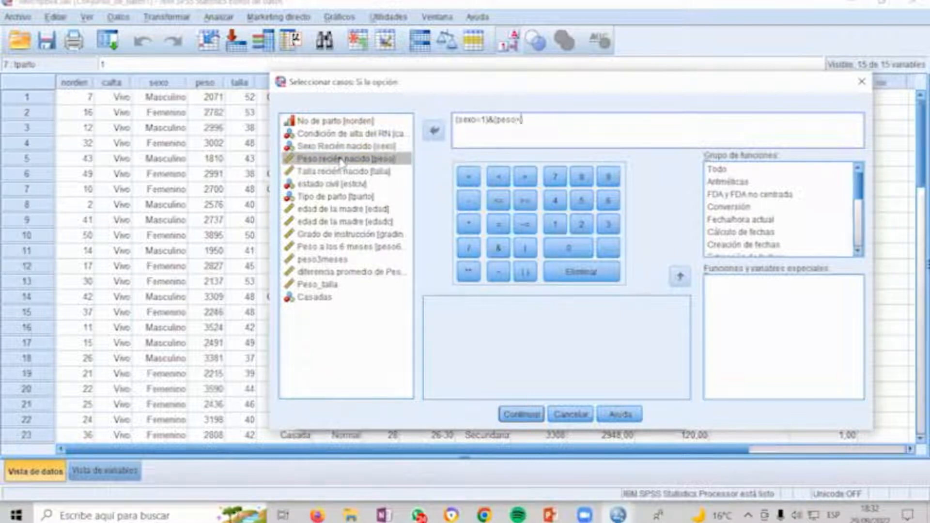
text(=2000)
click(523, 415)
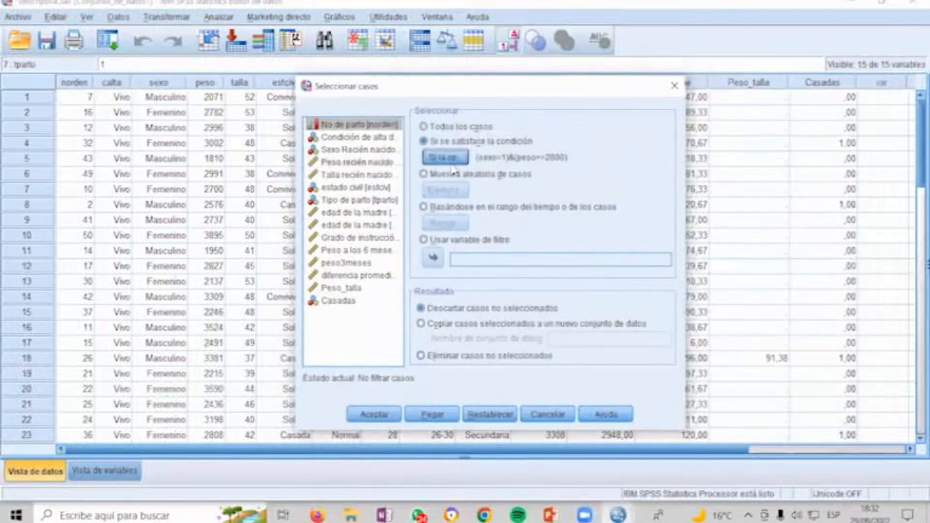
click(374, 415)
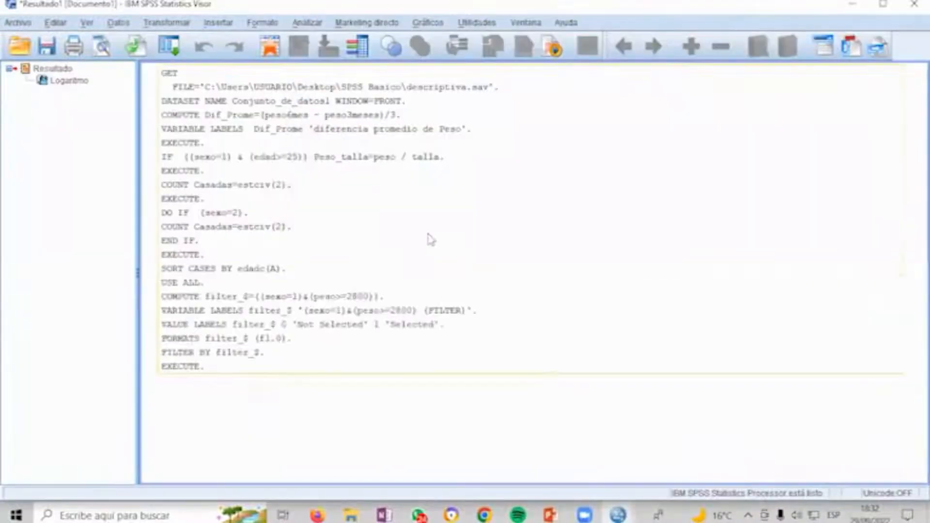
Step: Return to the data view and inspect selected cases in rows 3, 14 and 16
key(alt+Tab)
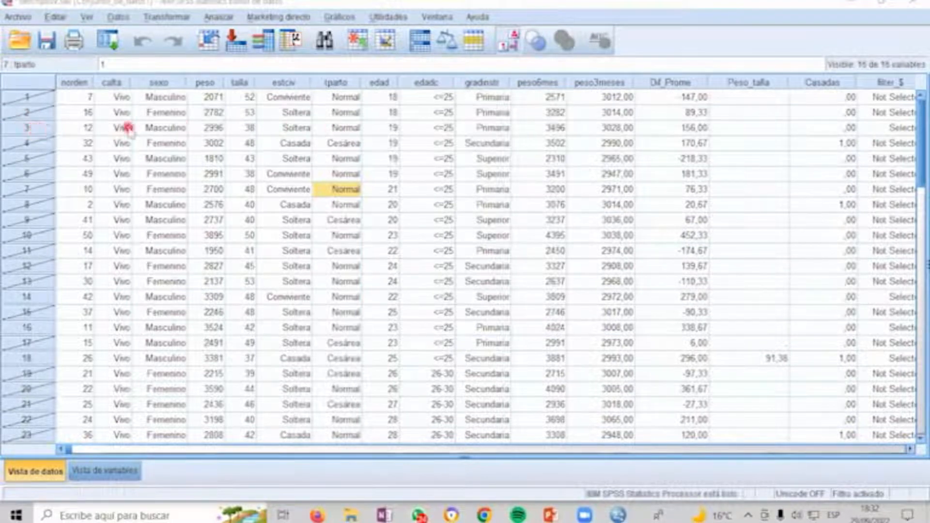
click(33, 127)
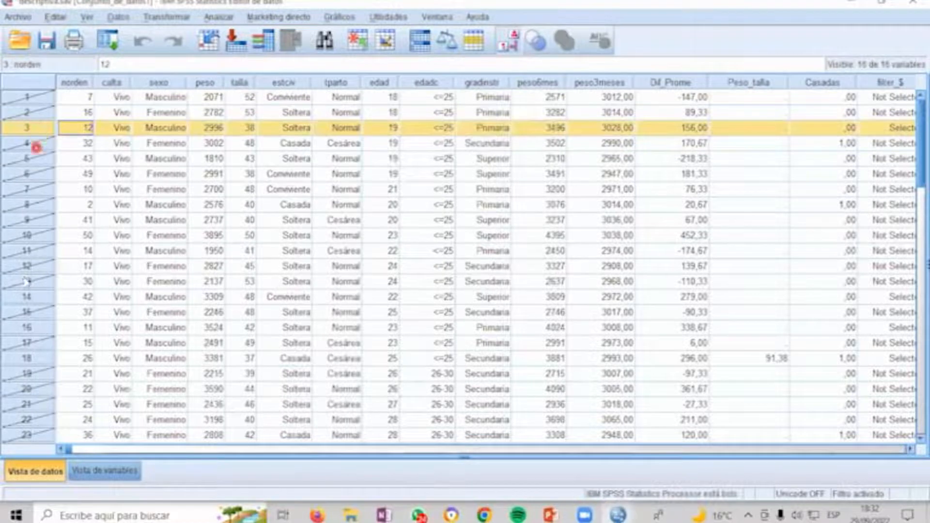
click(27, 297)
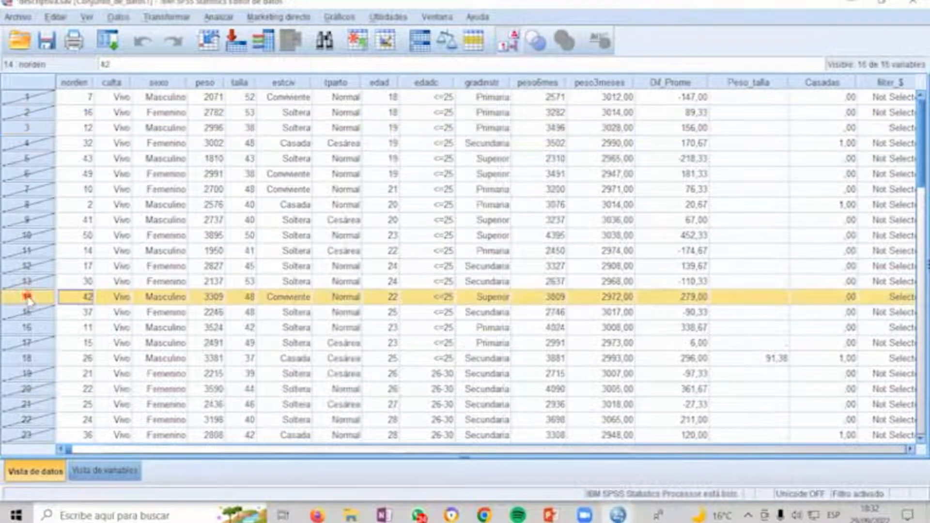
click(30, 329)
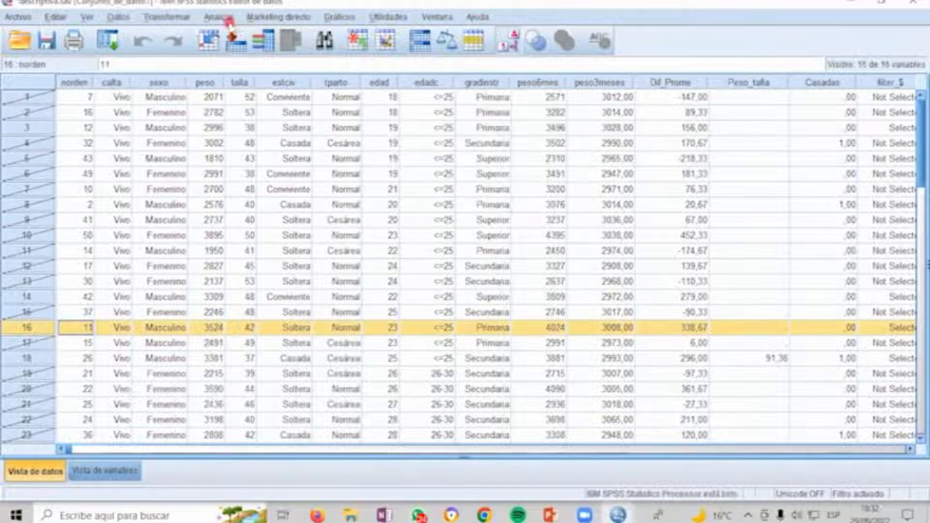
Step: Turn off the case filter by selecting all cases, and return to the data view
click(108, 41)
click(124, 67)
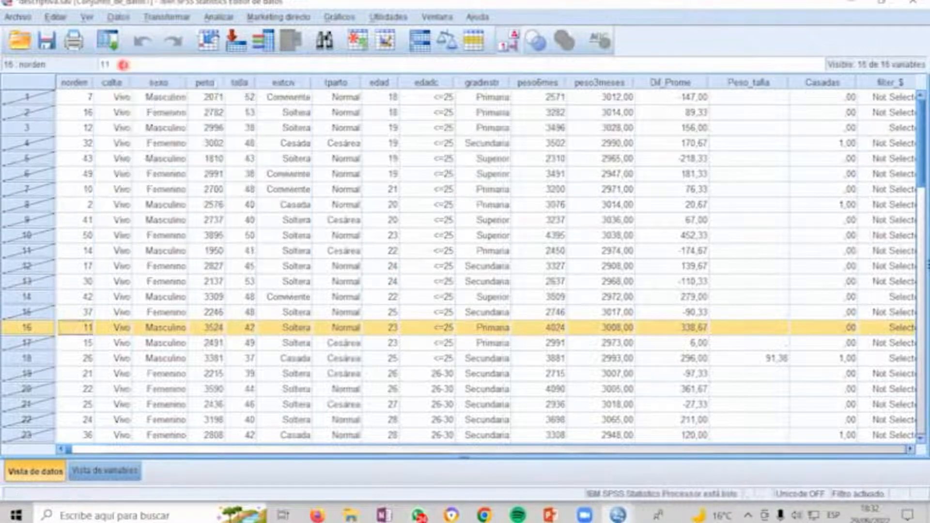
click(435, 127)
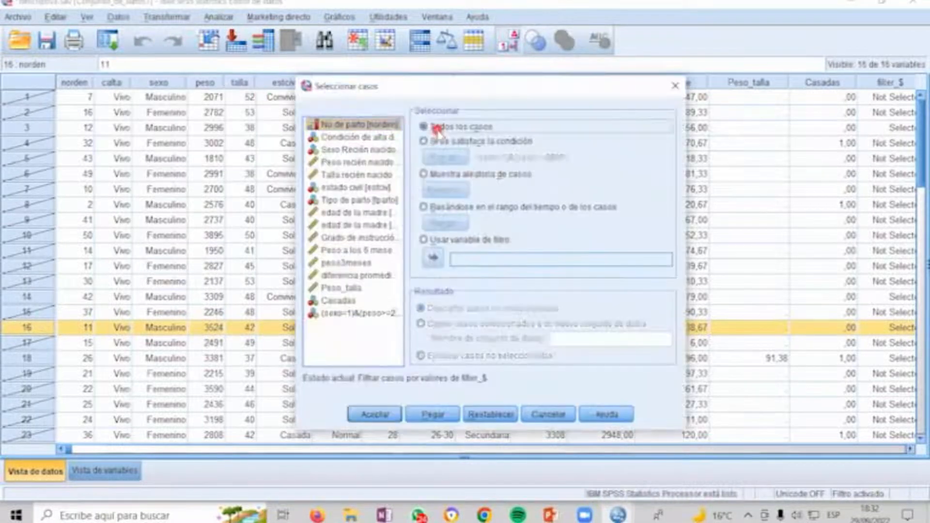
click(378, 415)
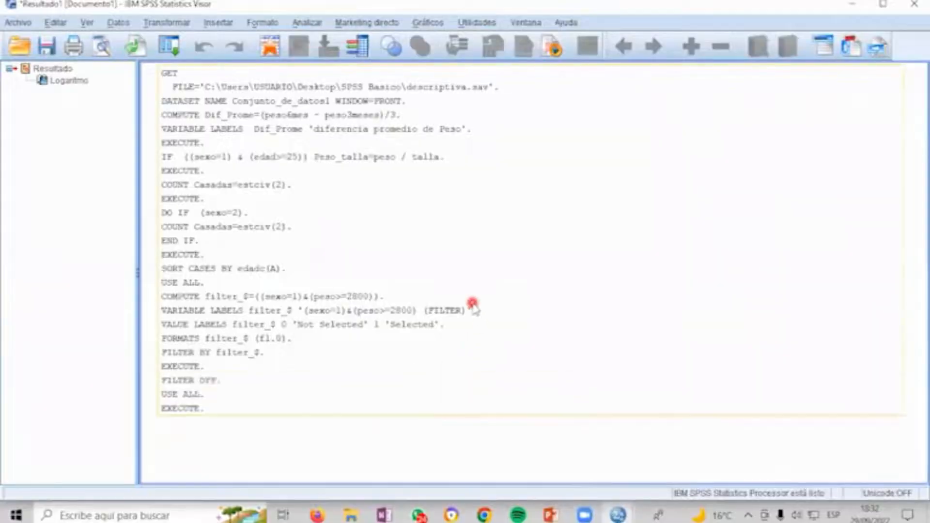
key(alt+Tab)
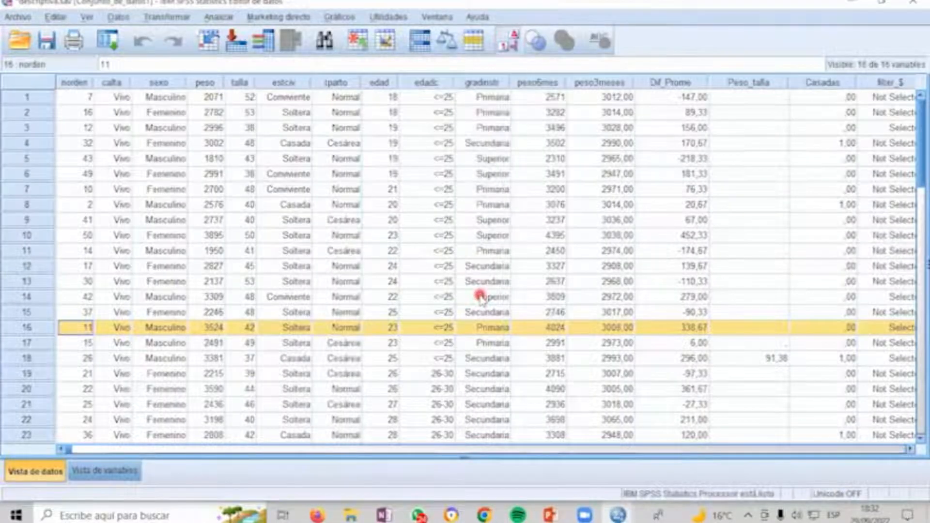
Step: Switch to PowerPoint and review slide 12, Agregación de datos
key(alt+Tab)
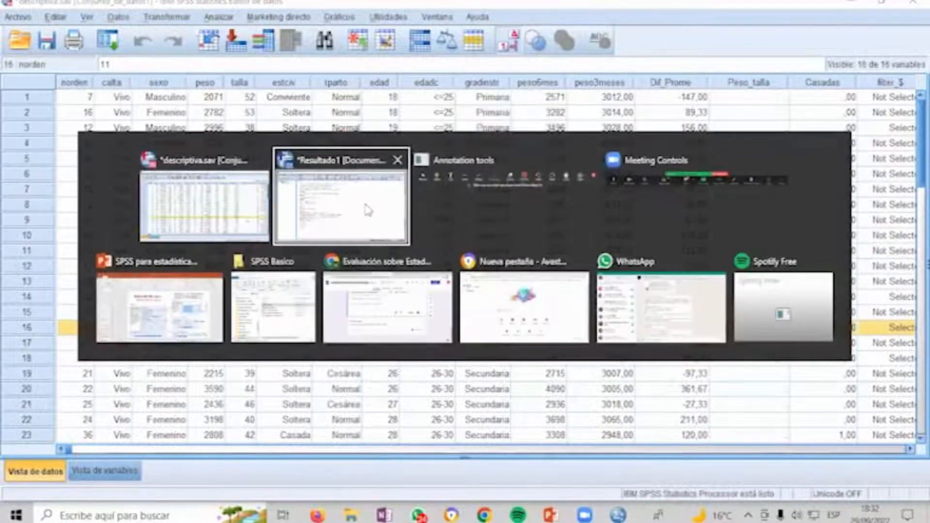
click(178, 316)
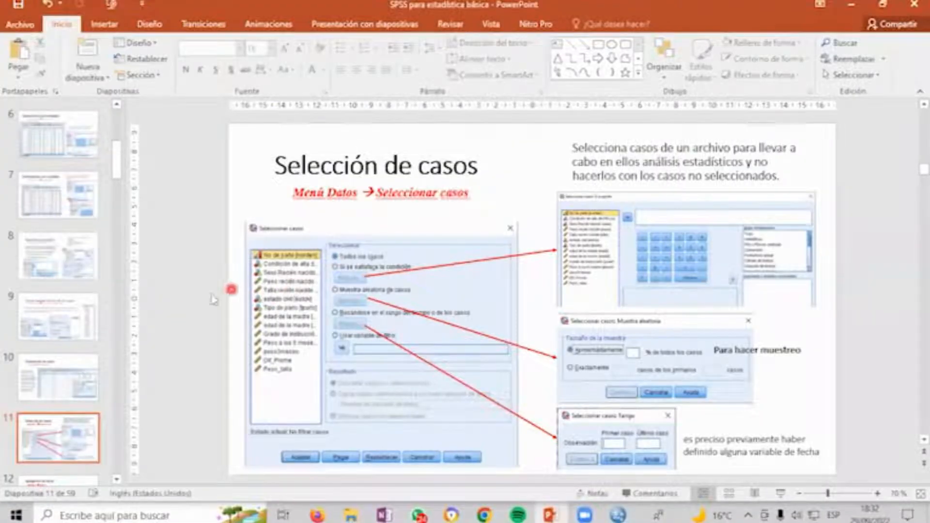
drag(118, 154, 114, 173)
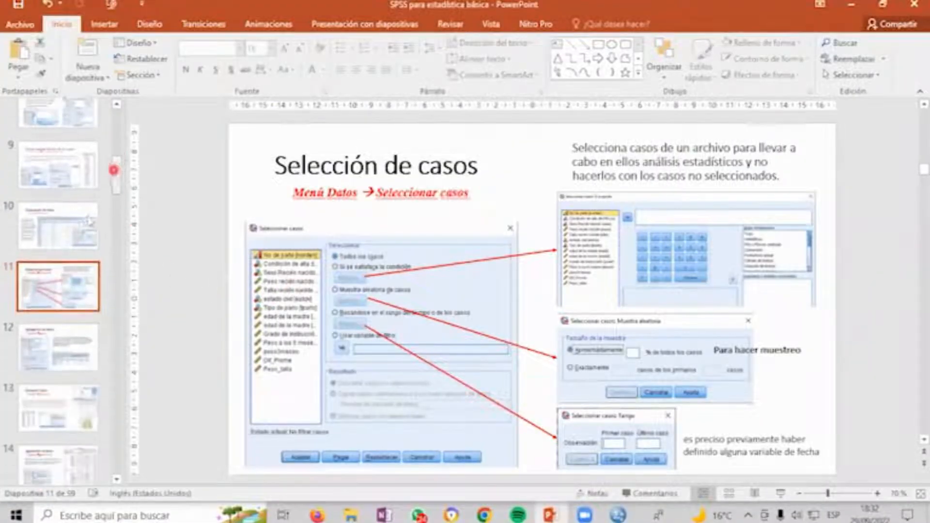
click(45, 350)
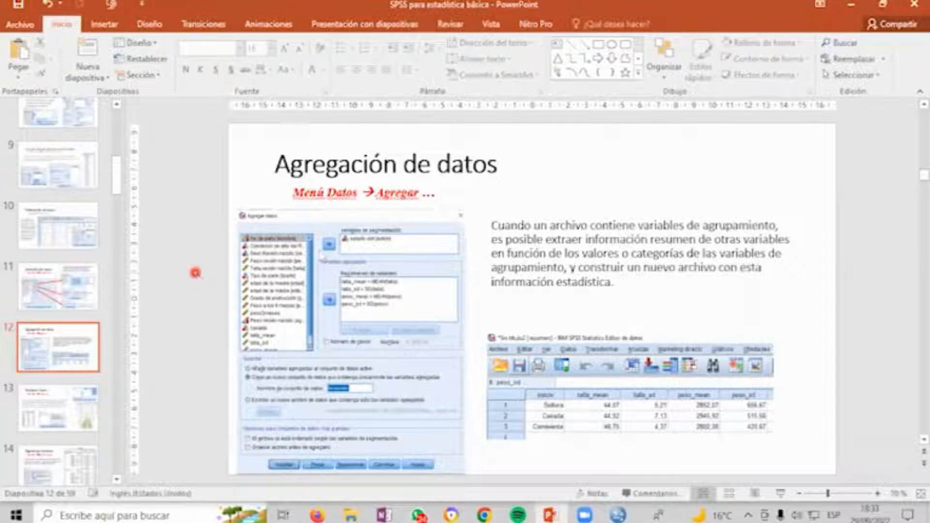
key(alt+Tab)
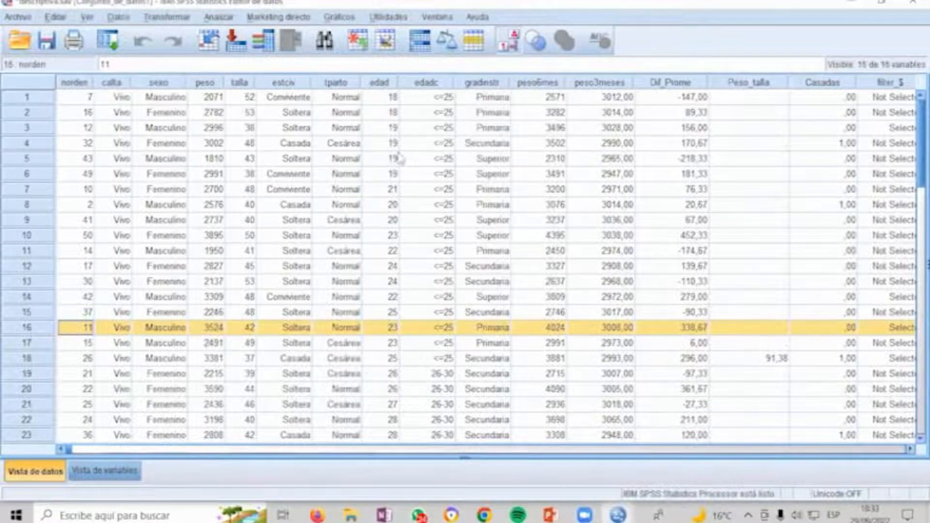
key(alt+Tab)
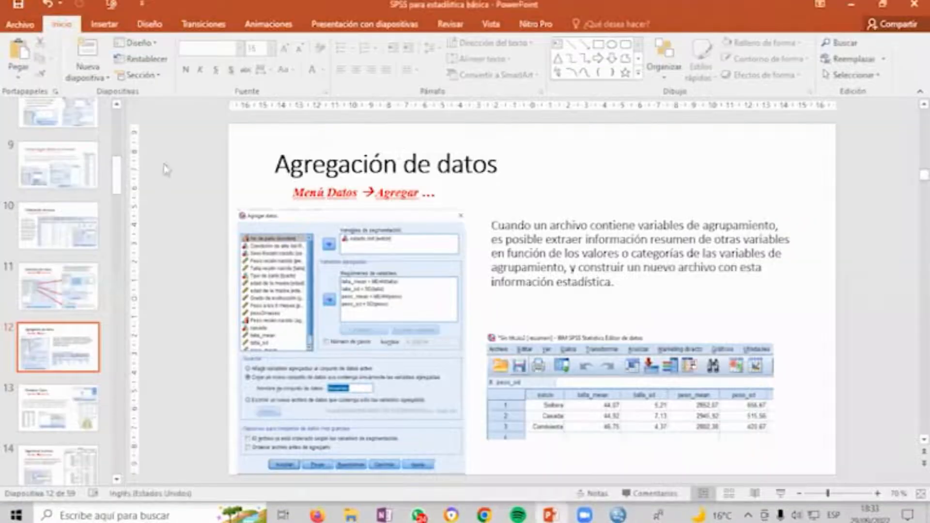
Step: Return to the SPSS data editor and start aggregating data with estado civil [estciv] as the break variable
key(alt+Tab)
click(304, 189)
click(125, 19)
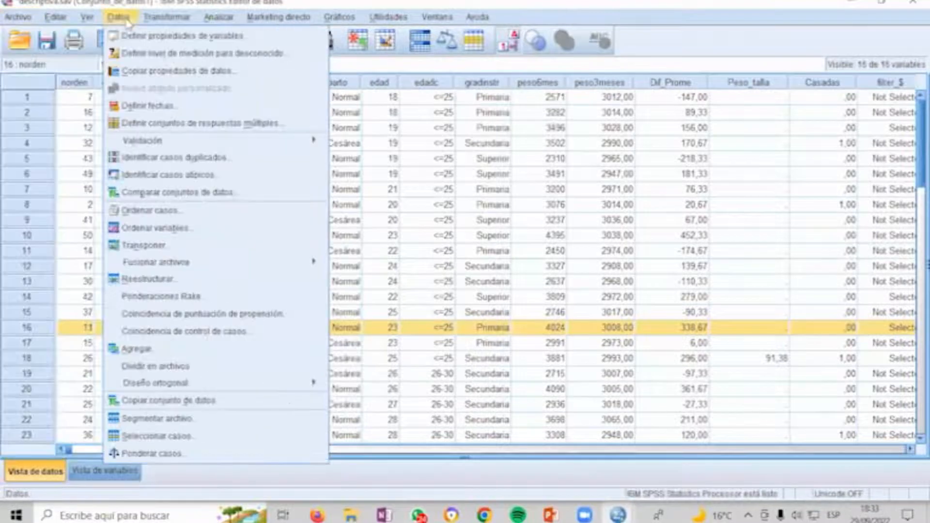
click(138, 349)
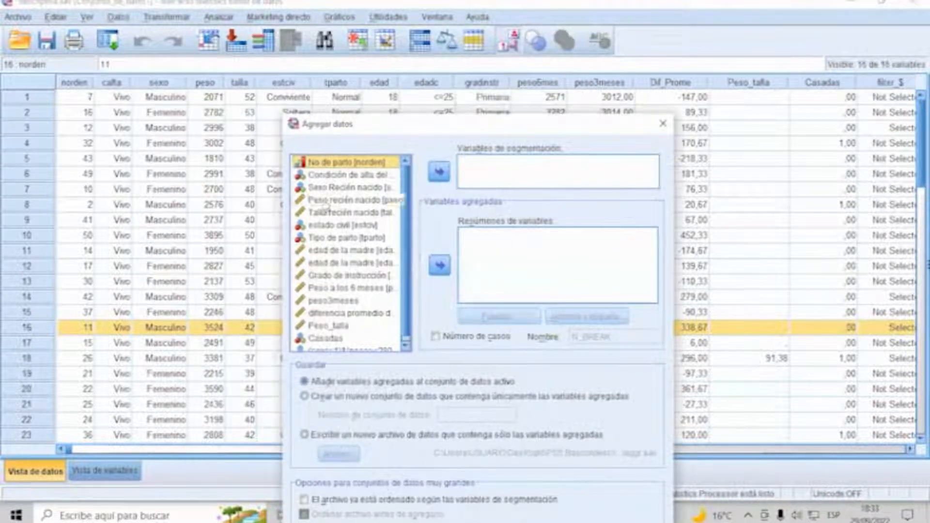
drag(397, 130, 465, 136)
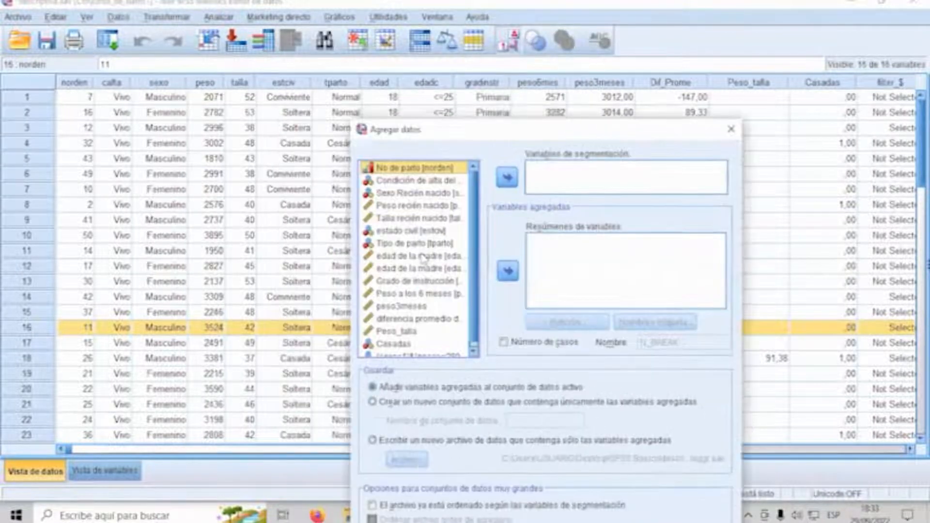
click(410, 231)
drag(410, 232, 562, 179)
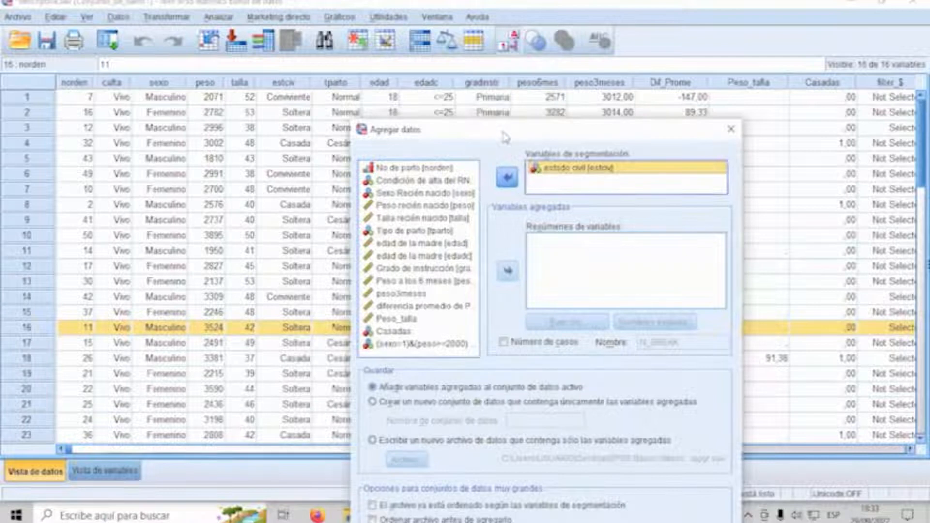
drag(504, 137, 507, 147)
Step: Add the mean of Peso recién nacido [peso] to the aggregated summaries and look over the available aggregation functions
click(563, 268)
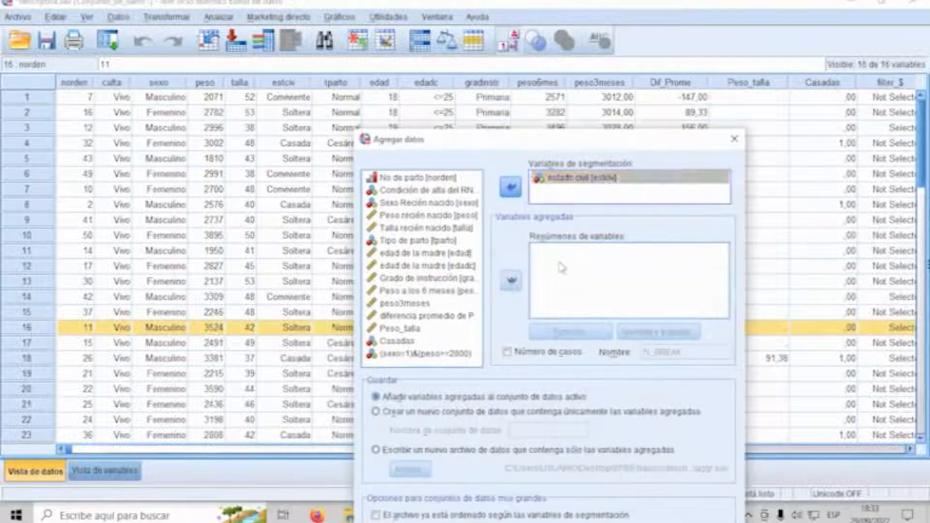
click(407, 216)
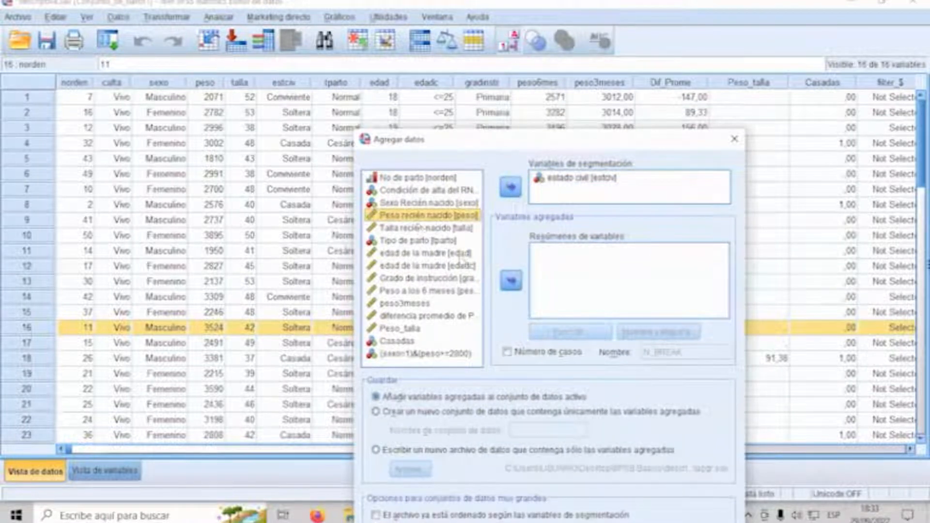
click(511, 281)
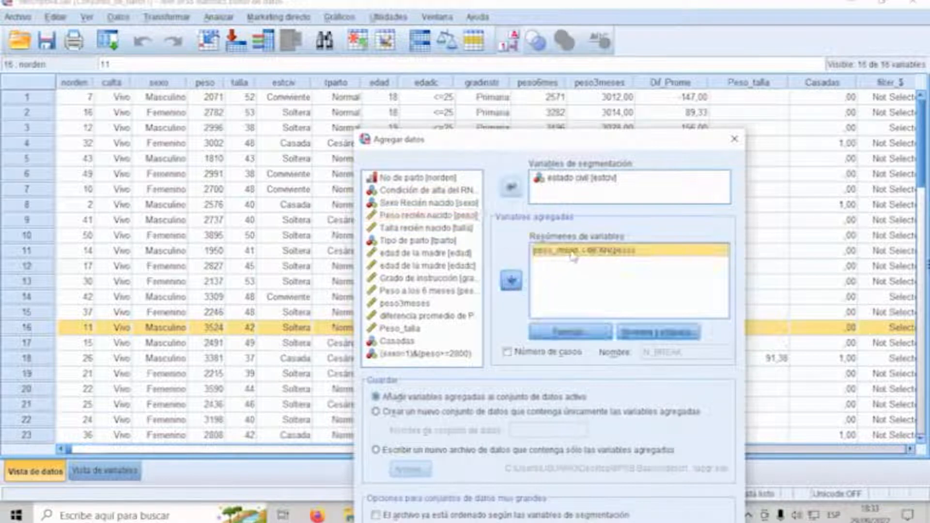
click(556, 334)
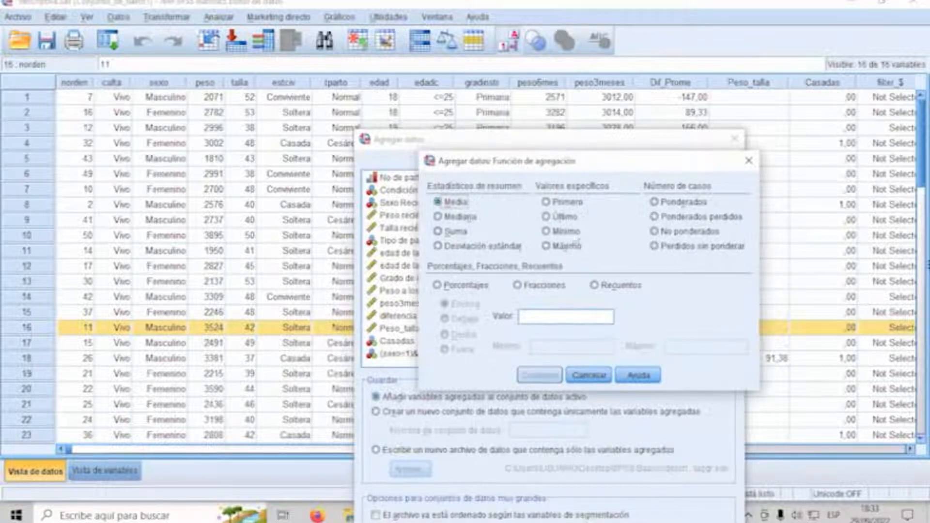
click(588, 375)
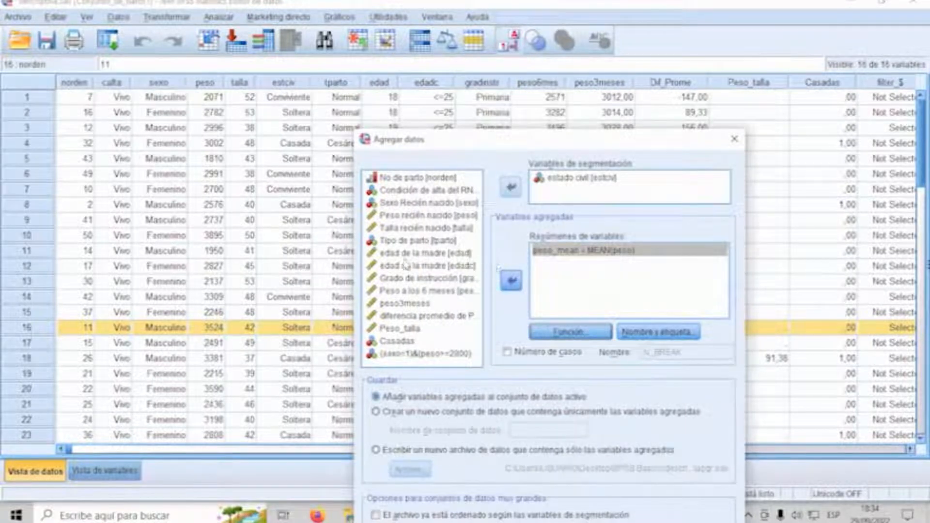
Step: Add the means of Talla recién nacido [talla] and edad de la madre [edad] to the summaries, keeping the Media function
click(400, 215)
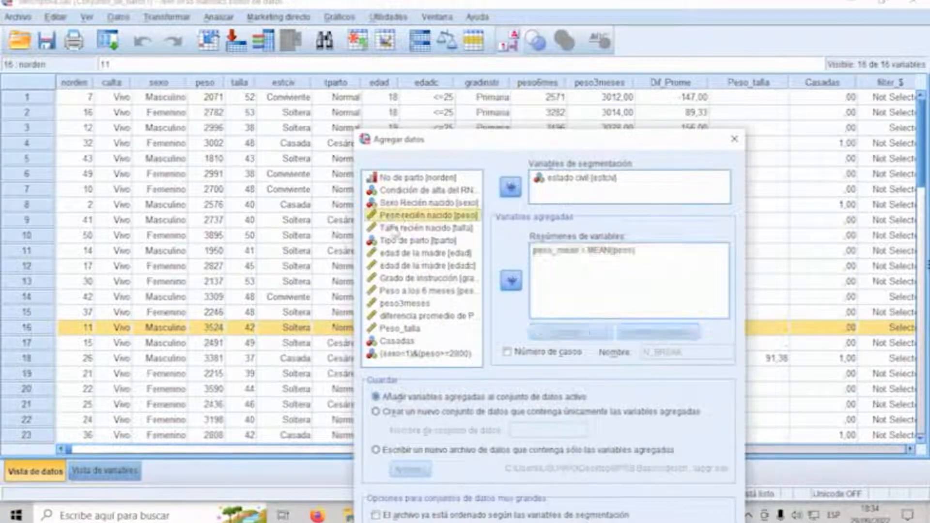
drag(400, 228, 579, 286)
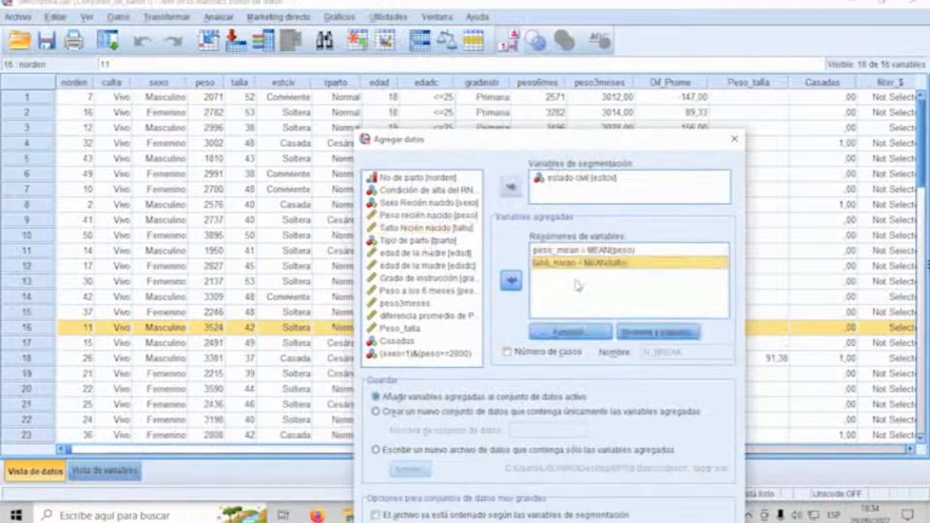
drag(406, 254, 582, 287)
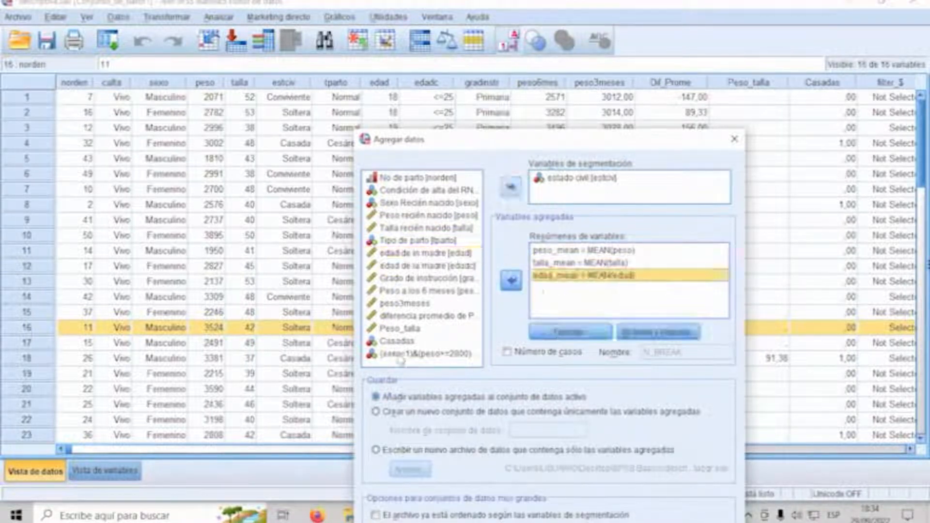
click(581, 330)
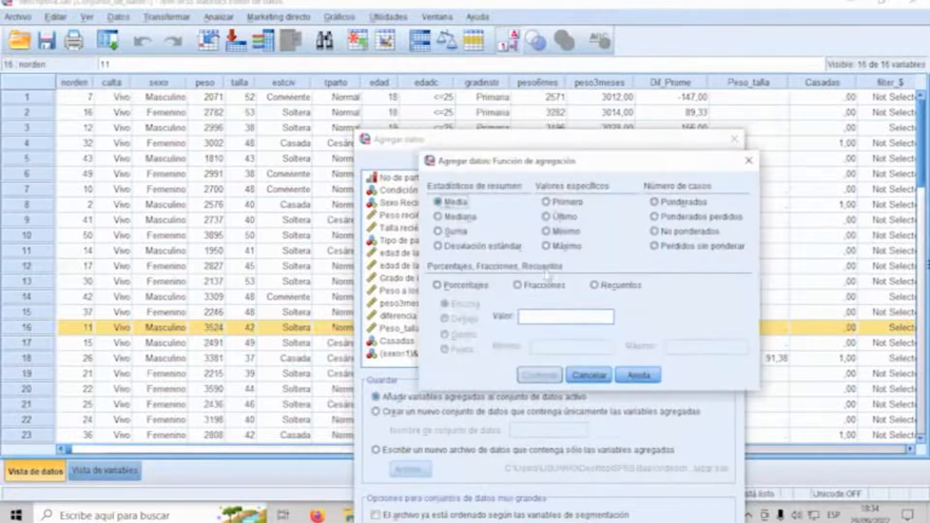
click(589, 375)
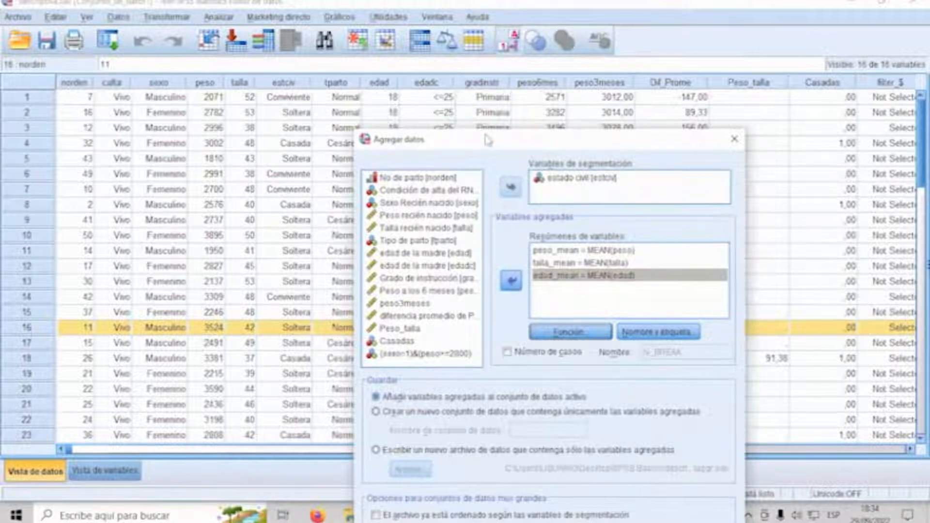
Step: Try to write a new data file with only the aggregated variables at the default location, after comparing the save options
drag(487, 140, 383, 43)
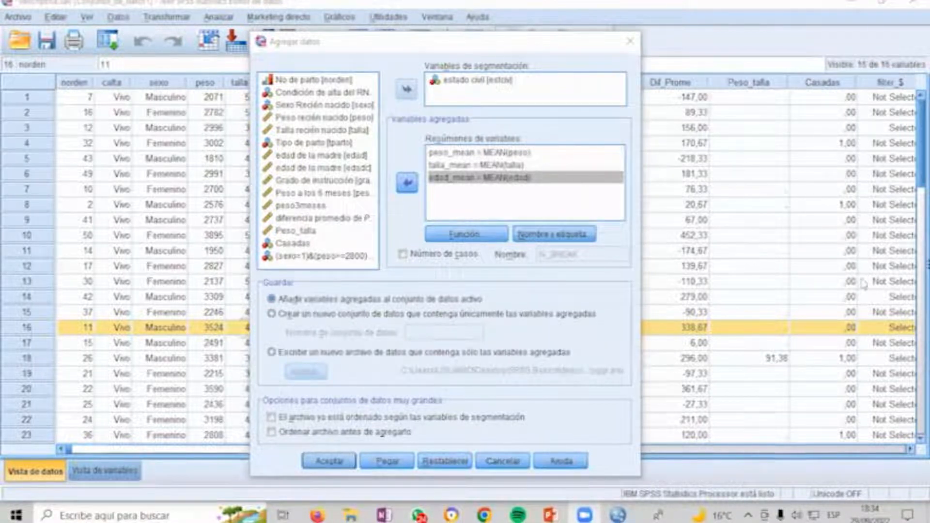
click(273, 315)
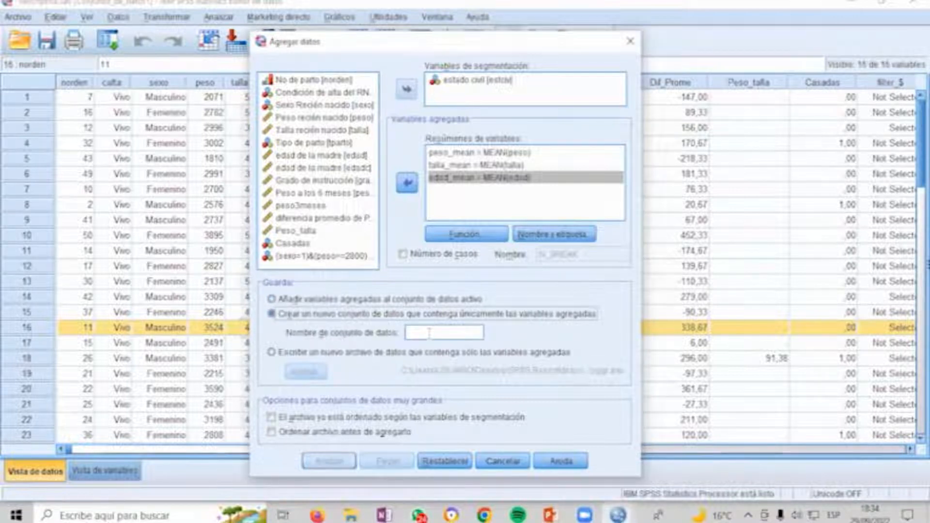
click(272, 353)
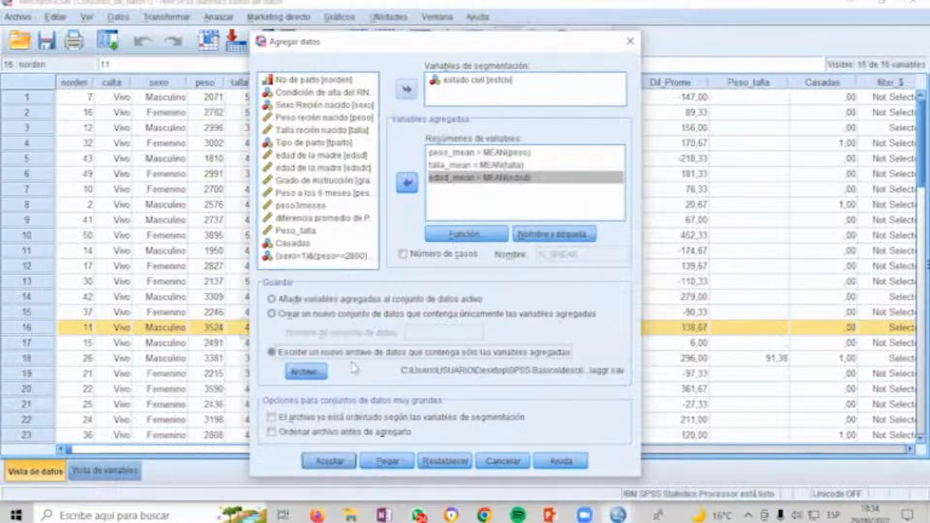
click(307, 317)
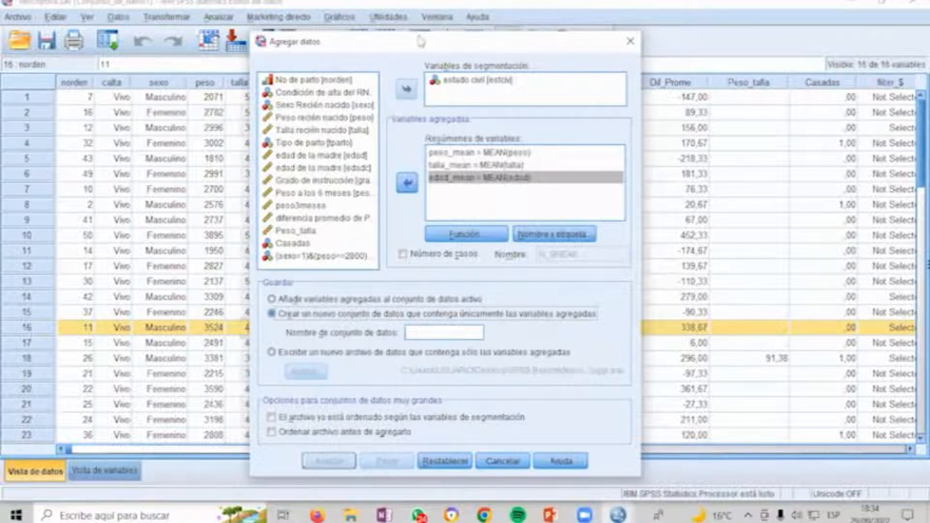
drag(421, 40, 407, 8)
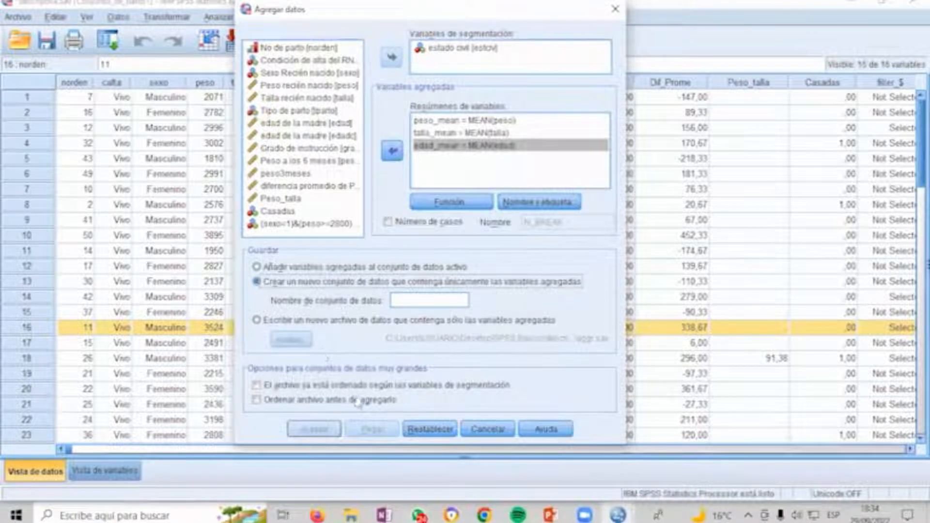
click(302, 321)
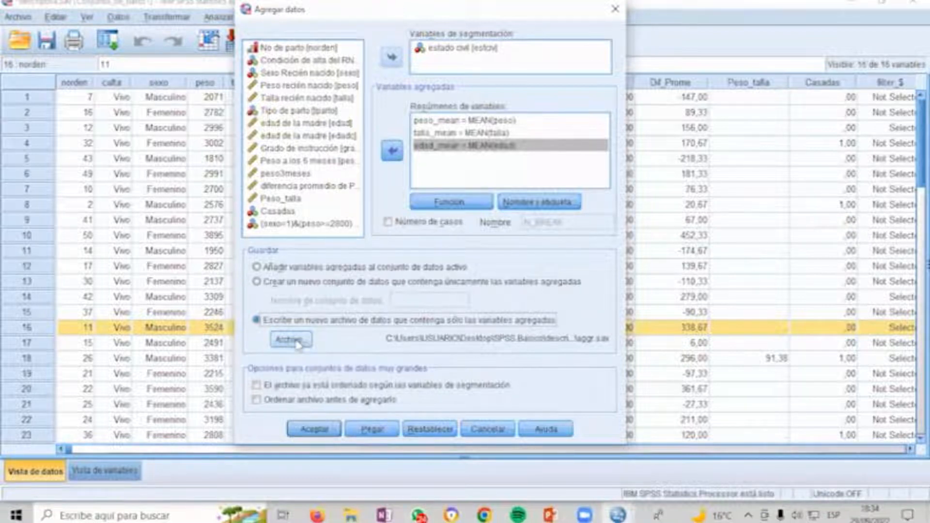
click(315, 430)
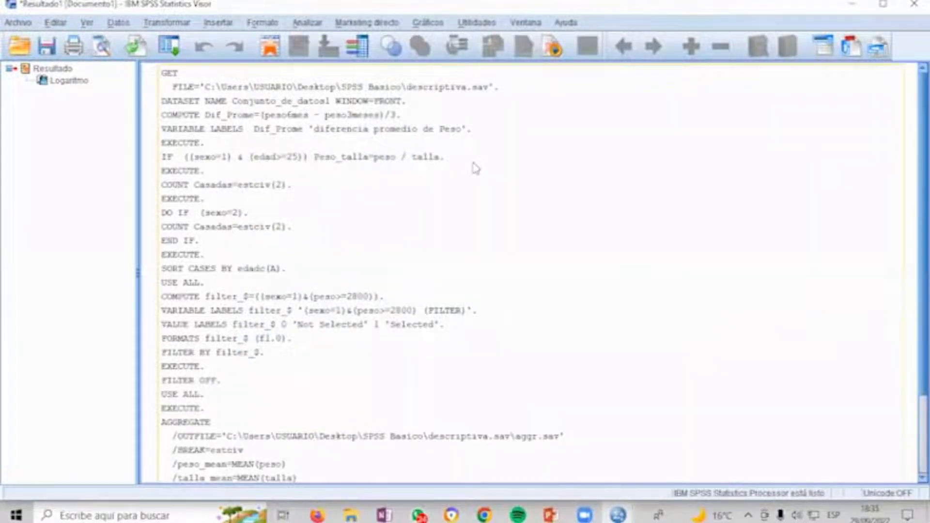
Step: Look for the aggregated output in the data editor and examine the AGGREGATE log in the results viewer
key(alt+Tab)
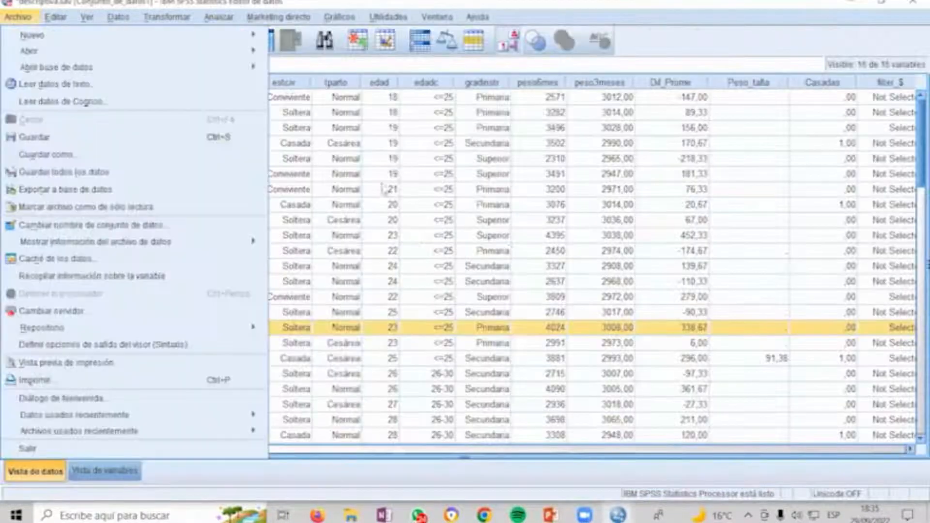
click(509, 251)
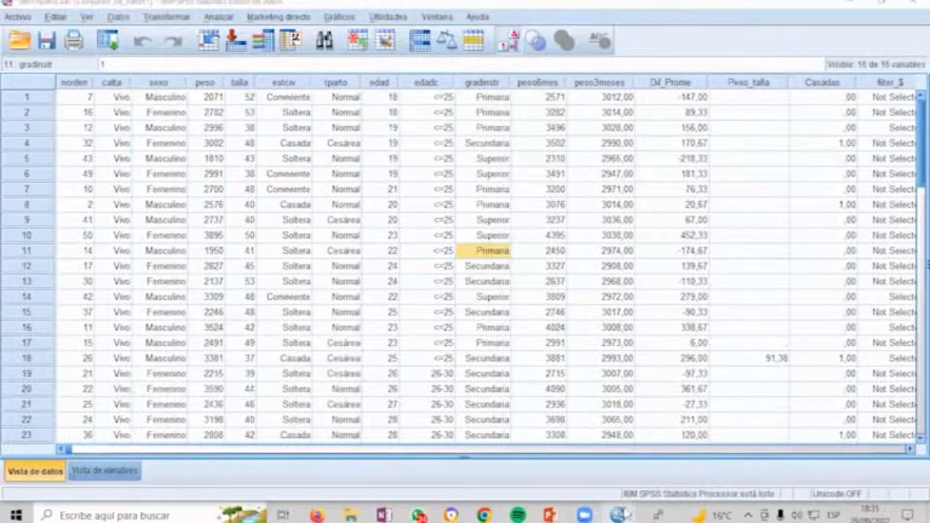
mouse_move(621, 514)
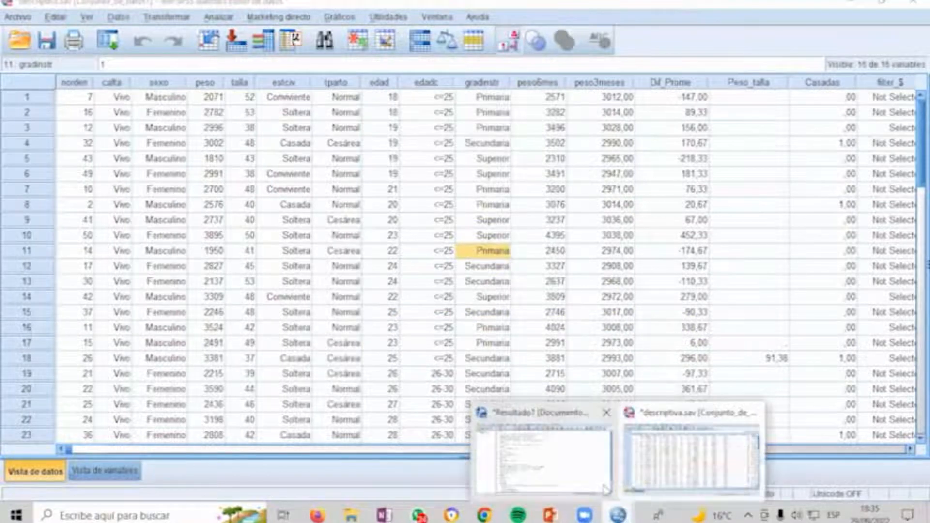
click(605, 488)
scroll(442, 360, down, 2)
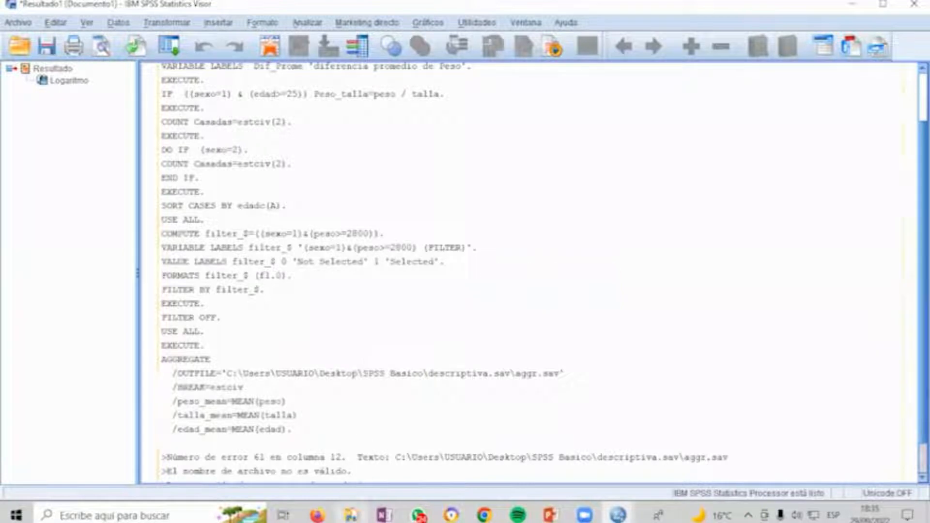
Step: Look through the Escritorio folder in File Explorer for the aggregated file and check the output path in the AGGREGATE log
click(351, 514)
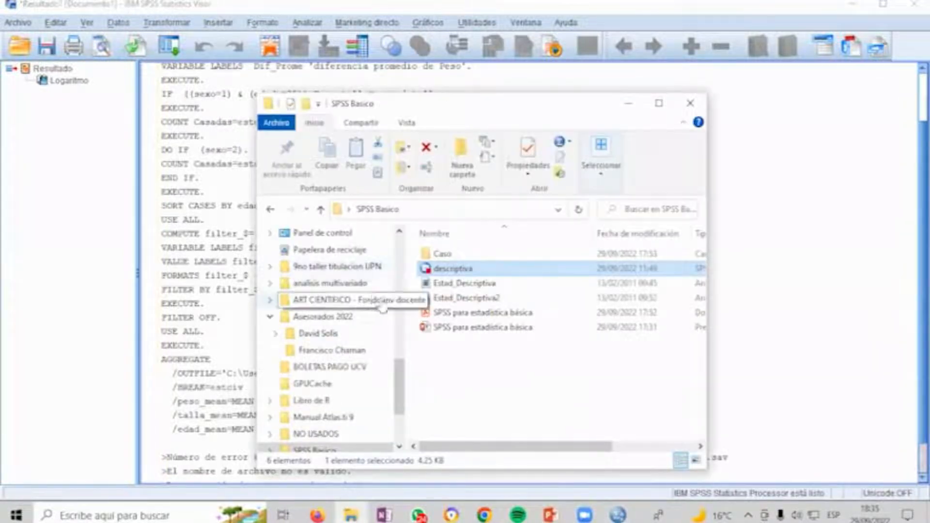
drag(399, 388, 407, 306)
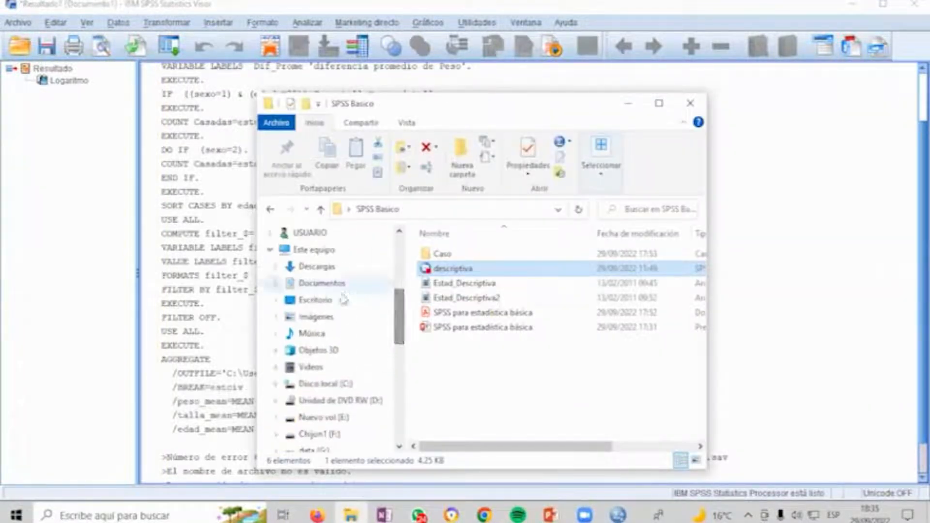
click(346, 299)
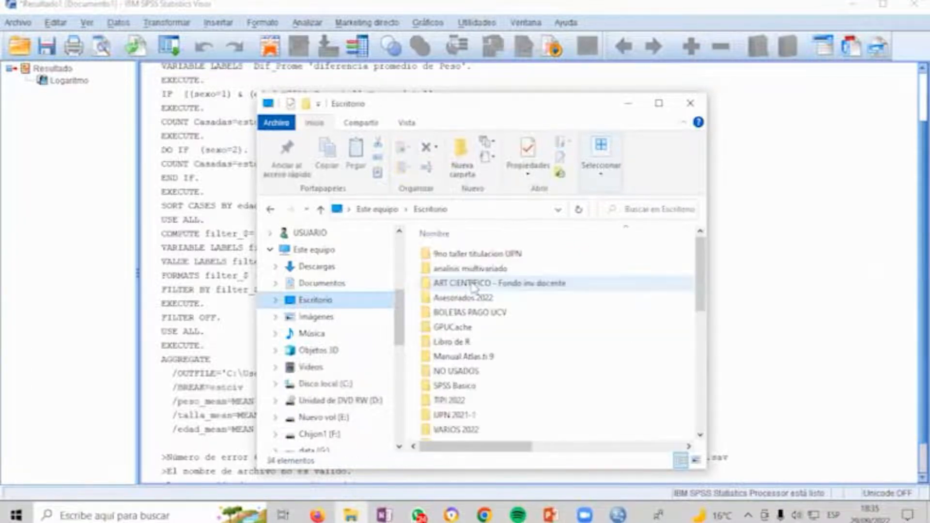
drag(700, 267, 708, 331)
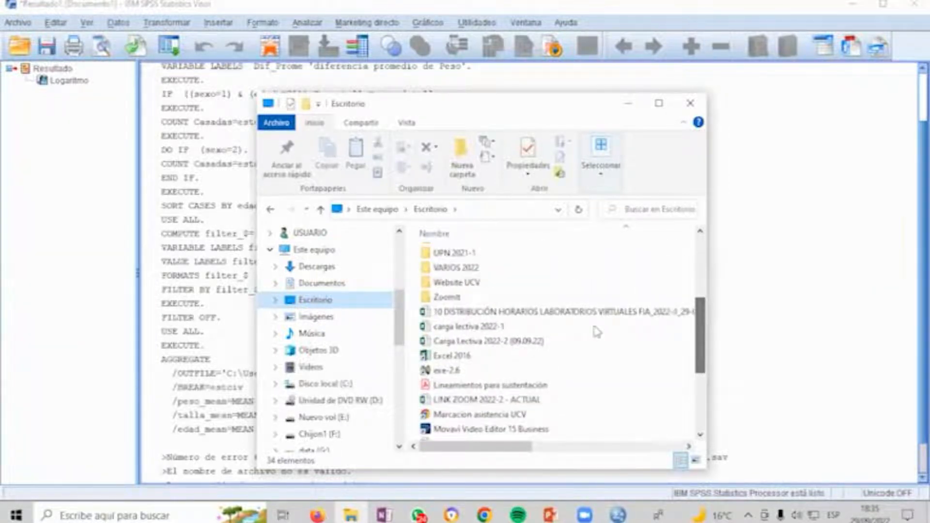
key(alt+Tab)
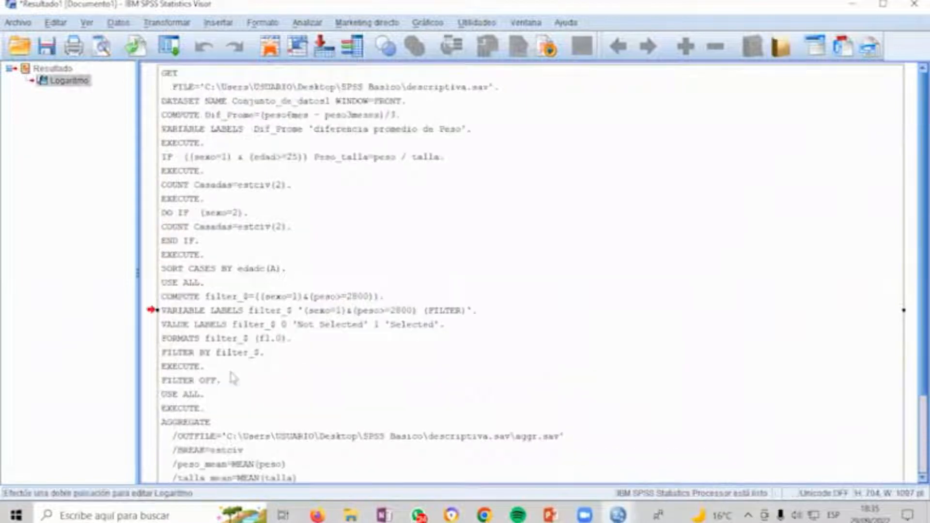
click(232, 379)
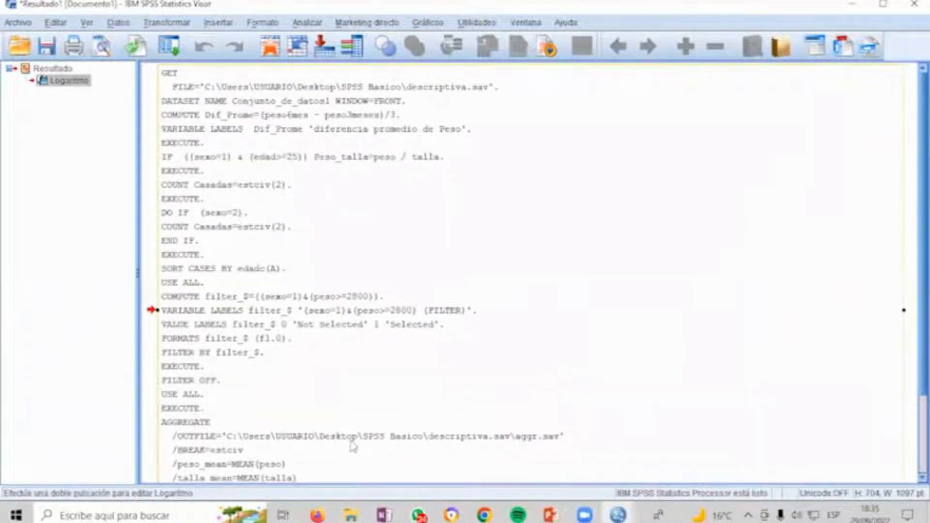
key(alt+Tab)
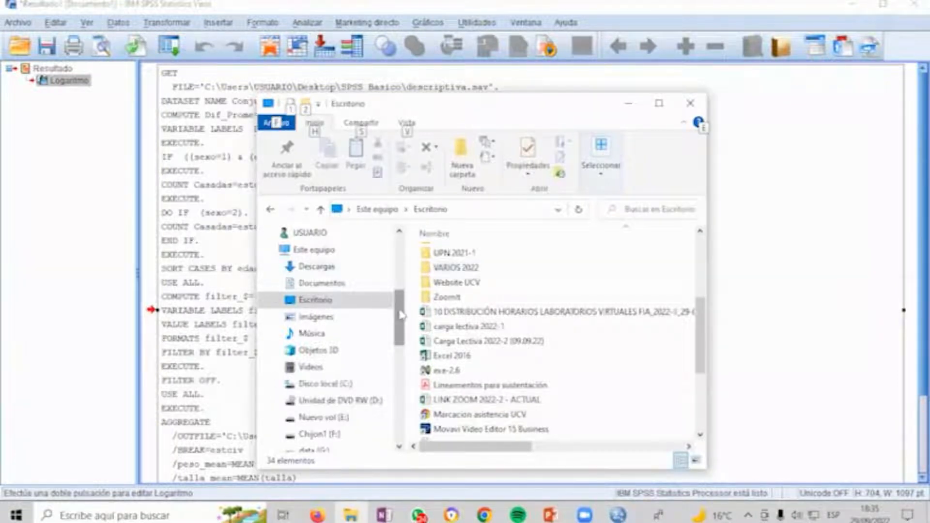
Step: Check the contents of the SPSS Basico folder for the aggregated file and compare them with the results log
scroll(399, 310, up, 2)
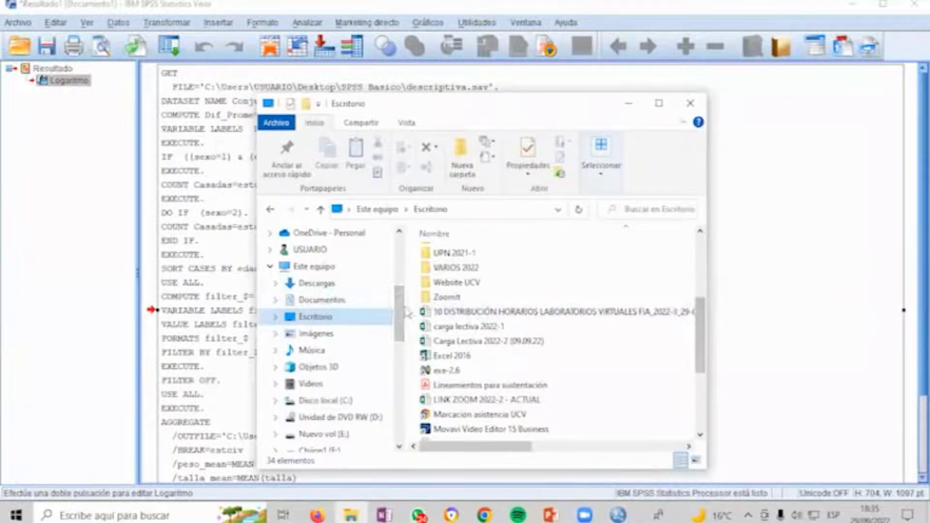
drag(399, 312, 404, 419)
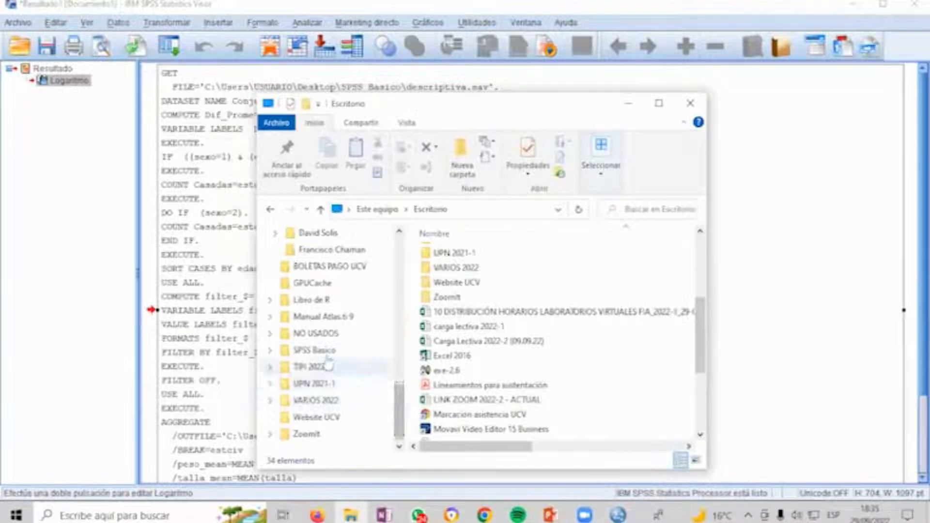
click(315, 350)
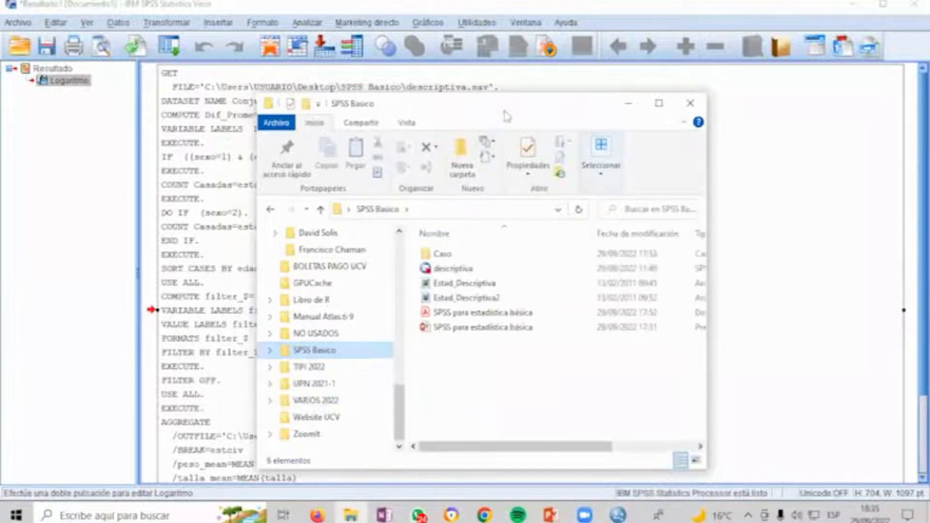
drag(504, 103, 488, 81)
click(482, 342)
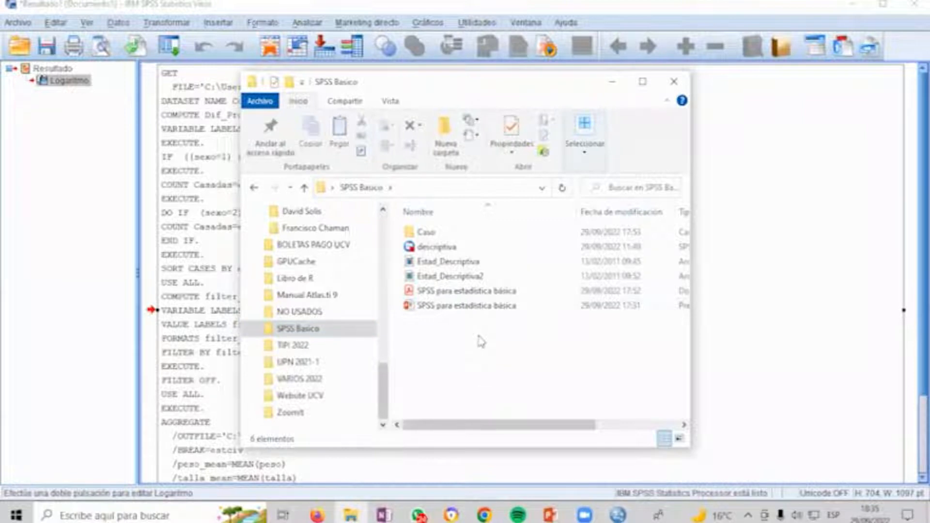
key(alt+Tab)
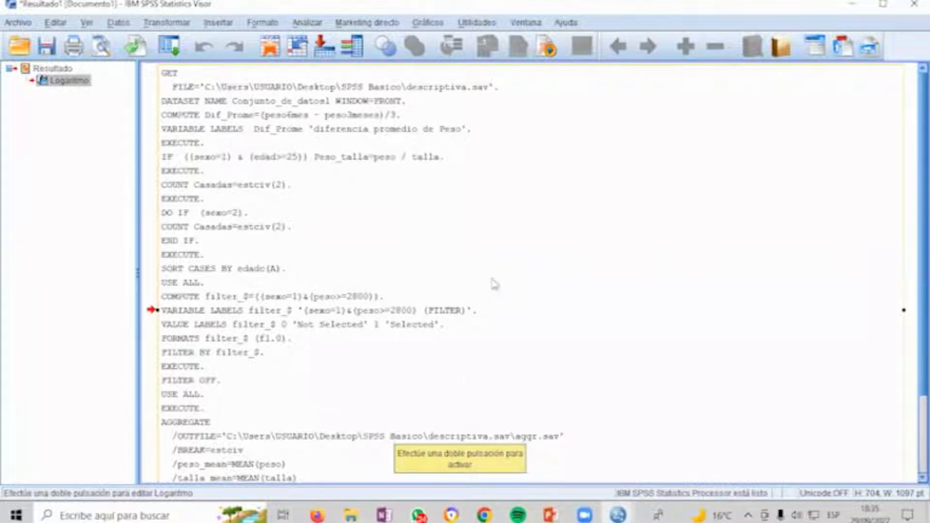
key(alt+Tab)
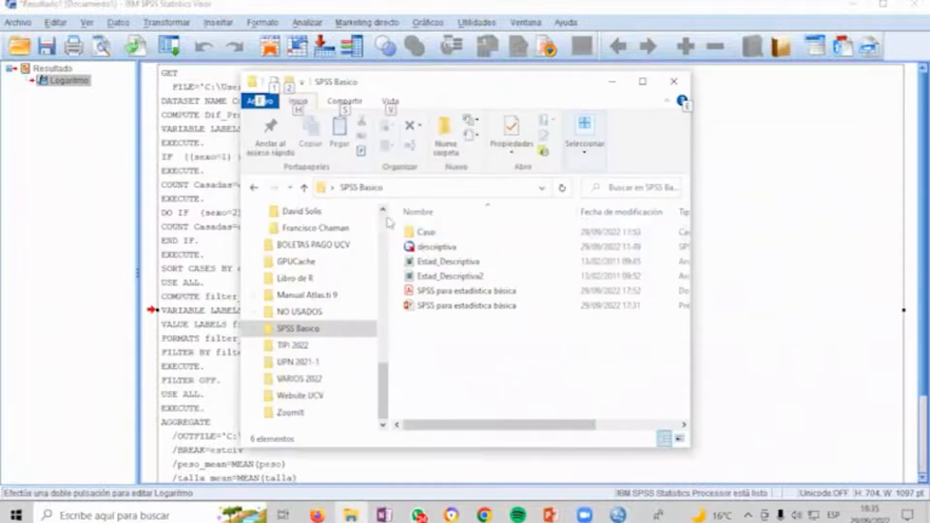
click(439, 353)
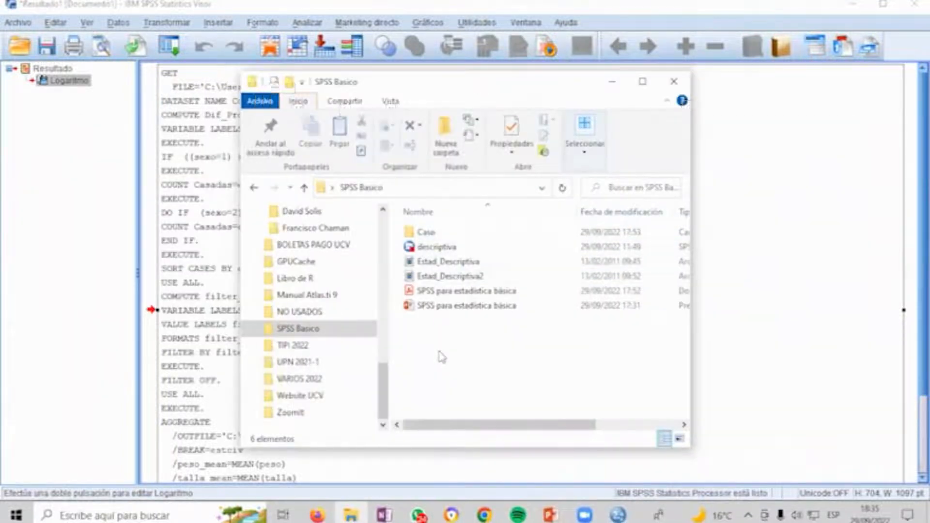
key(alt+Tab)
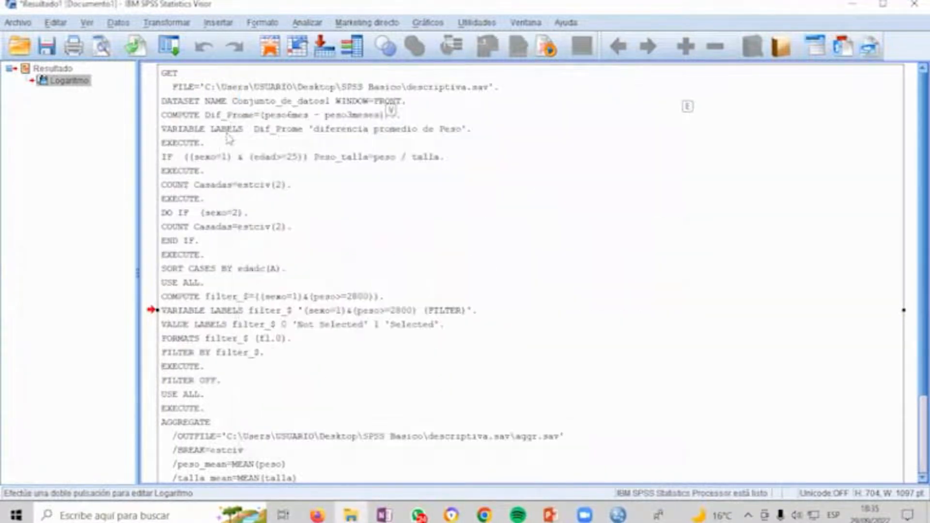
Step: Rerun Agregar datos by estado civil, writing the aggregated variables to a new file named agregado in the SPSS Basico folder
click(169, 46)
click(191, 73)
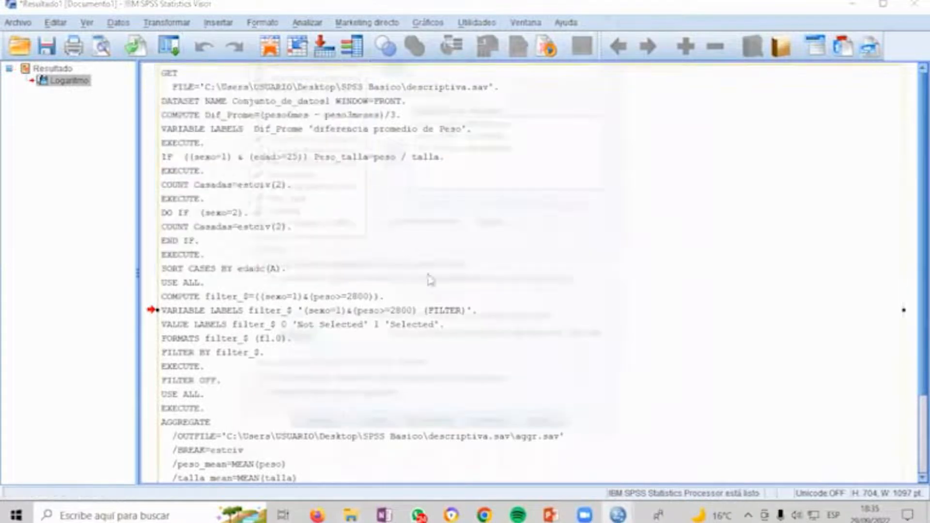
click(290, 341)
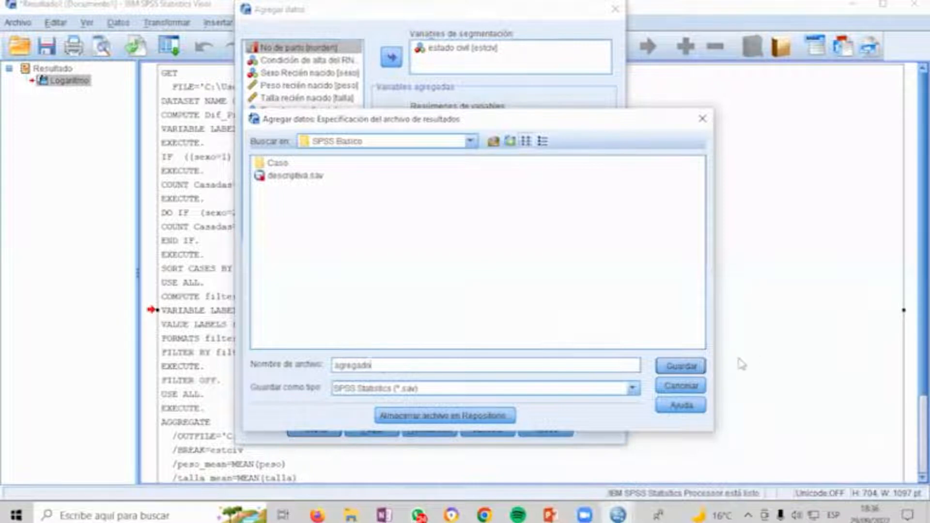
click(680, 366)
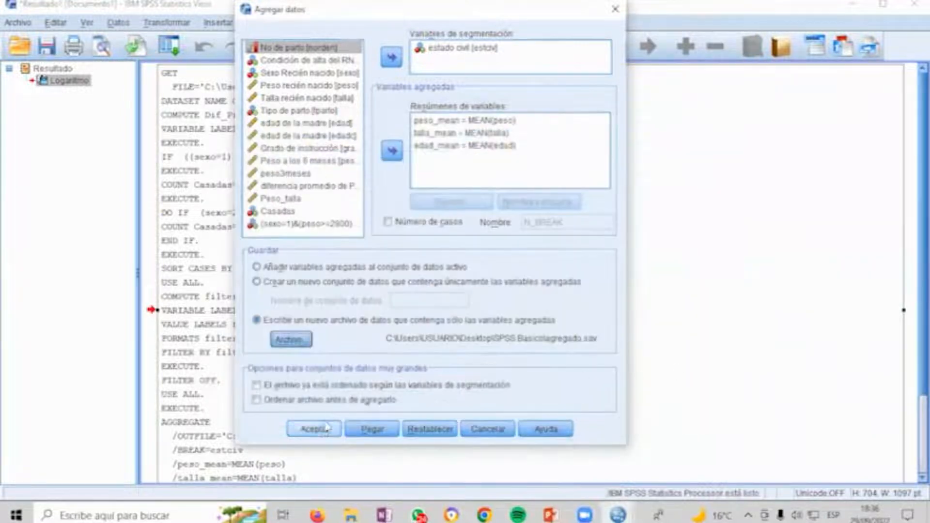
click(326, 427)
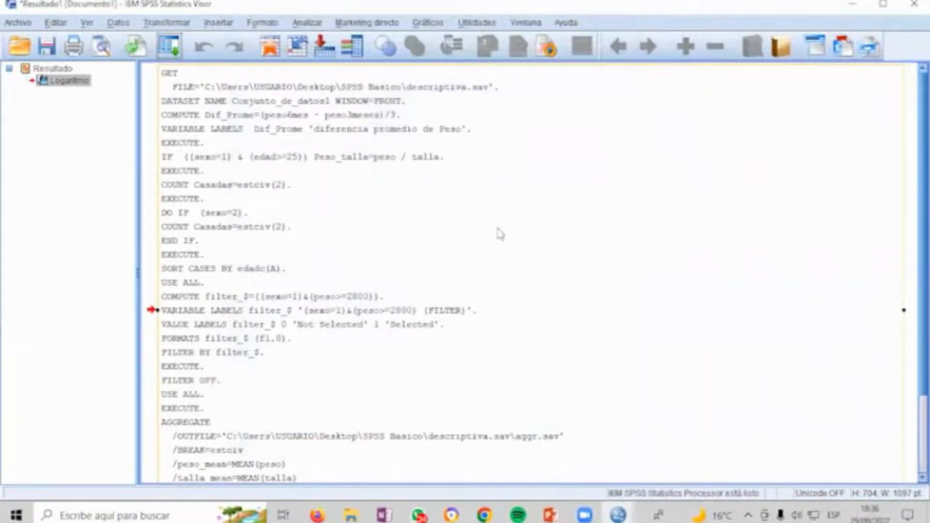
Step: Open the agregado file from the SPSS Basico folder and examine the mean peso, talla and edad for each estado civil
key(alt+Tab)
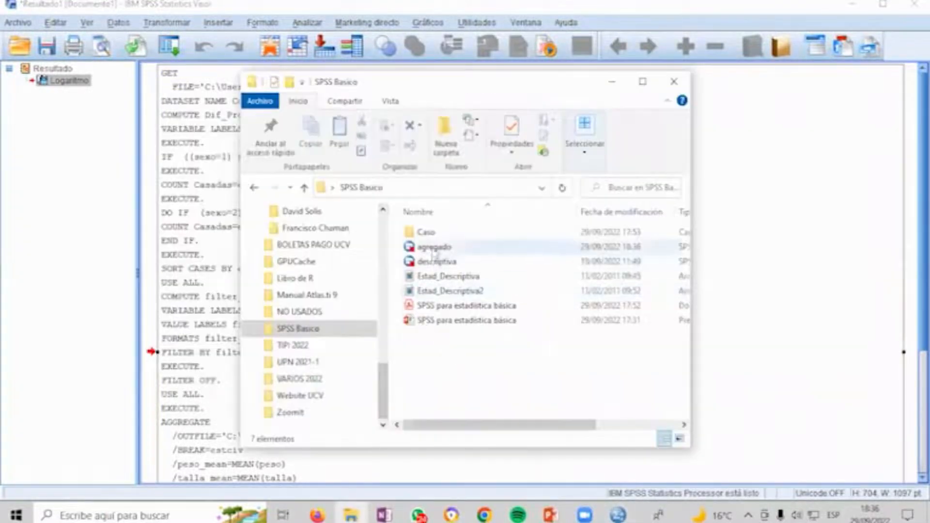
double_click(432, 248)
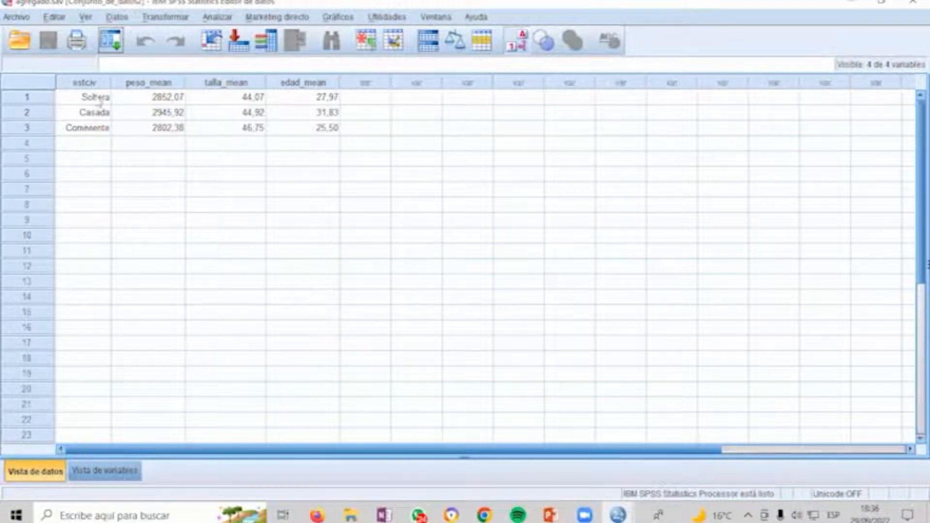
click(157, 99)
click(142, 119)
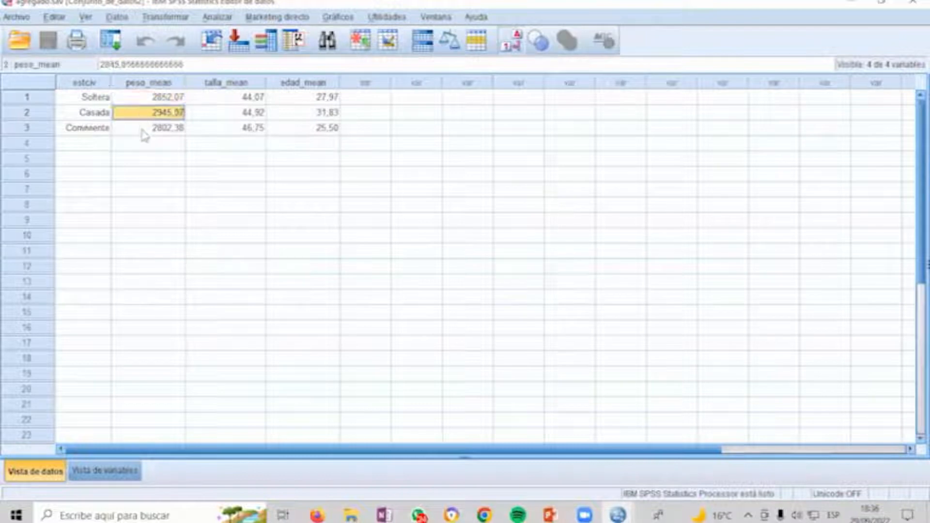
click(143, 130)
click(222, 97)
click(285, 99)
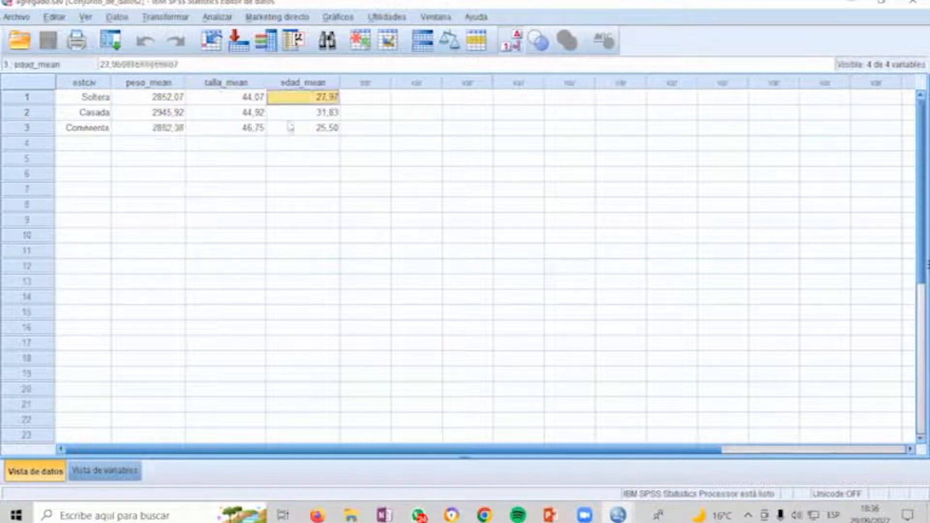
click(289, 127)
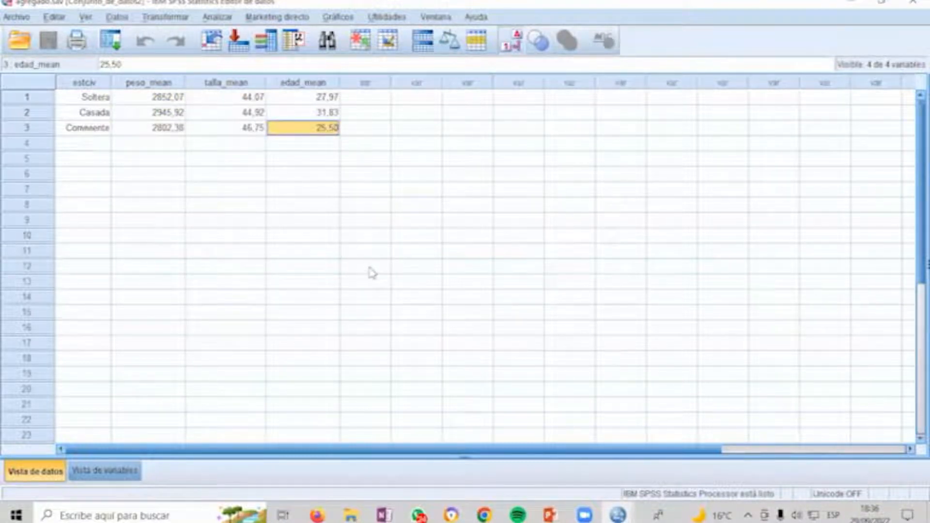
Step: Close the agregado.sav data file and return to the descriptiva.sav data
double_click(566, 7)
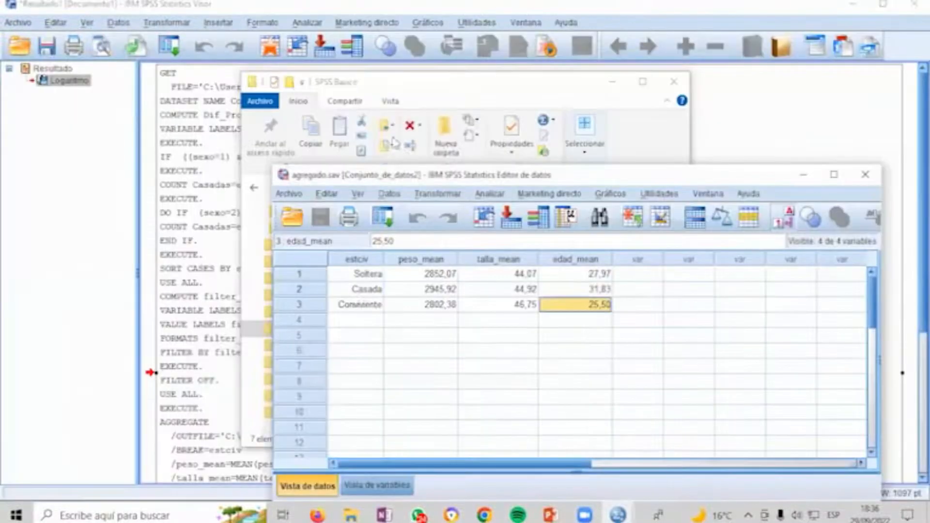
click(206, 114)
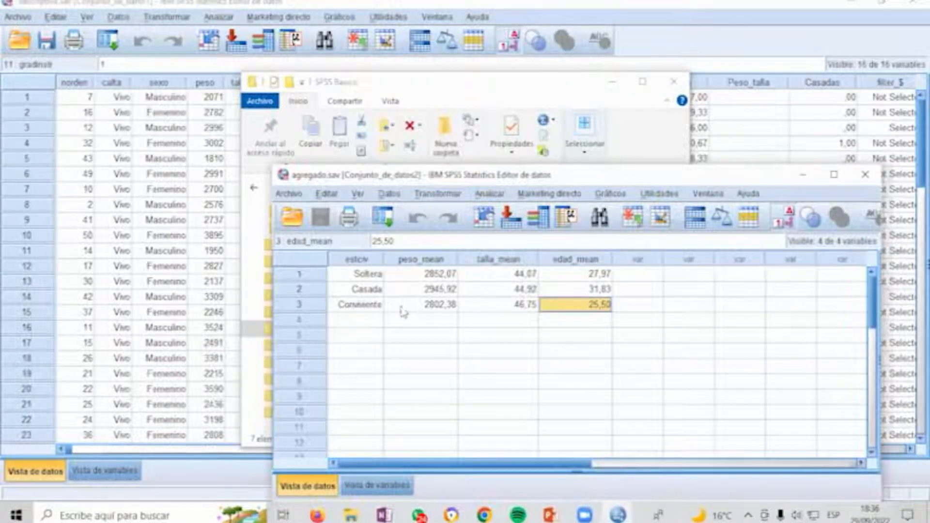
click(512, 84)
click(606, 86)
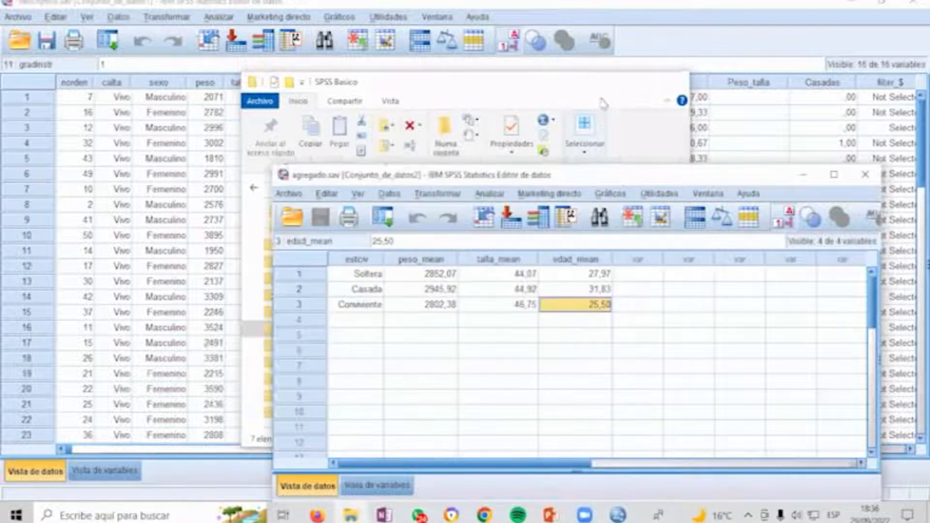
click(866, 174)
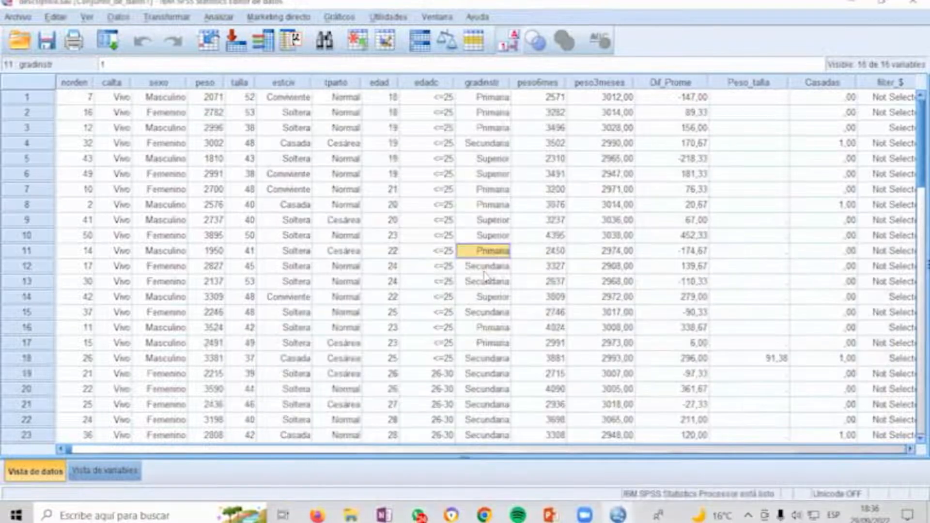
Step: Switch to the PowerPoint presentation and review the Ponderar Casos slide with its Edad and Casos example table
key(alt+Tab)
click(182, 279)
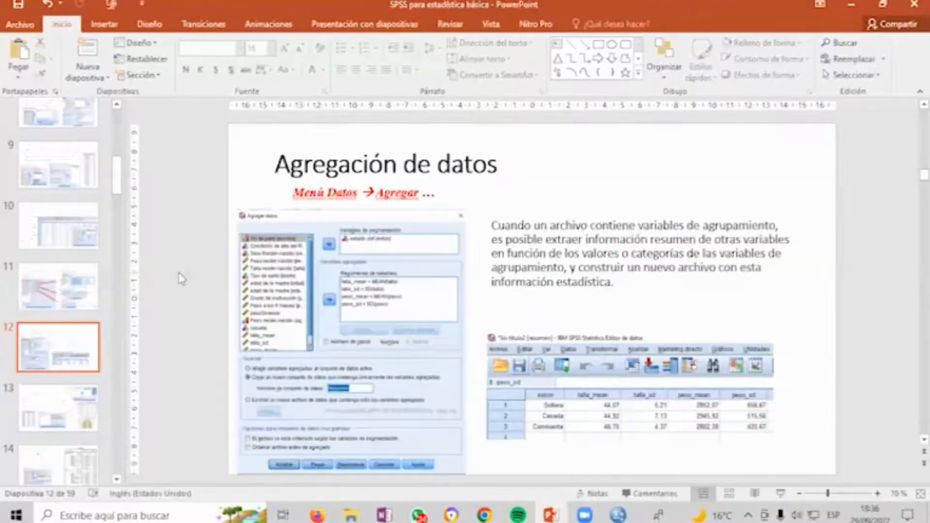
click(76, 409)
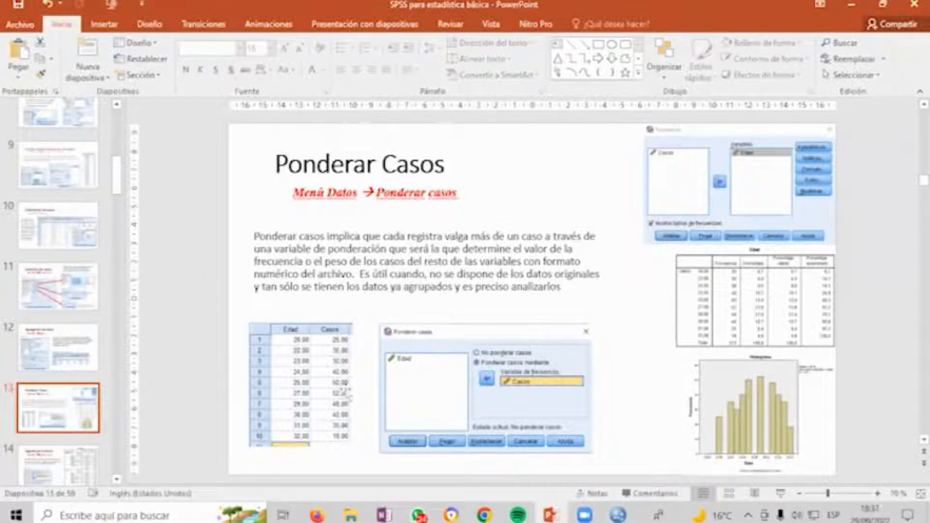
click(306, 358)
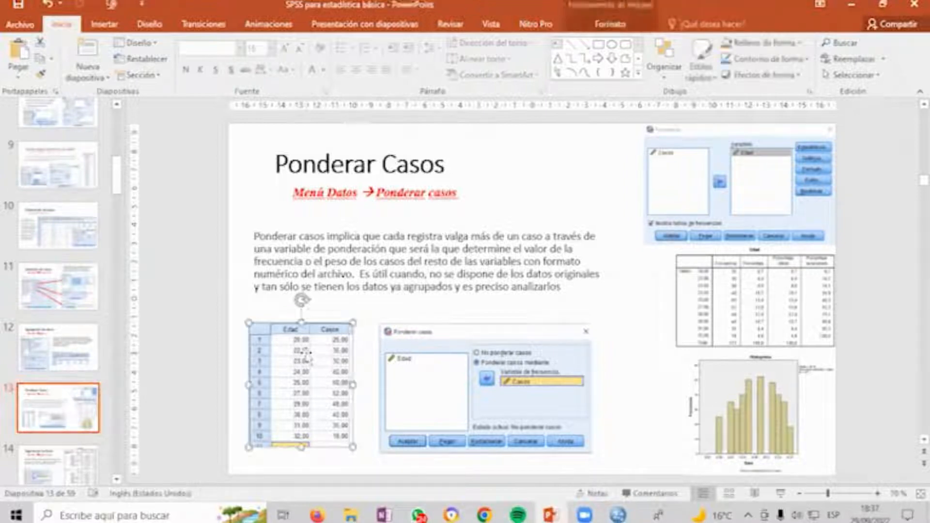
Step: Switch back to SPSS and create a new empty dataset for the case-weighting example
key(alt+Tab)
click(16, 17)
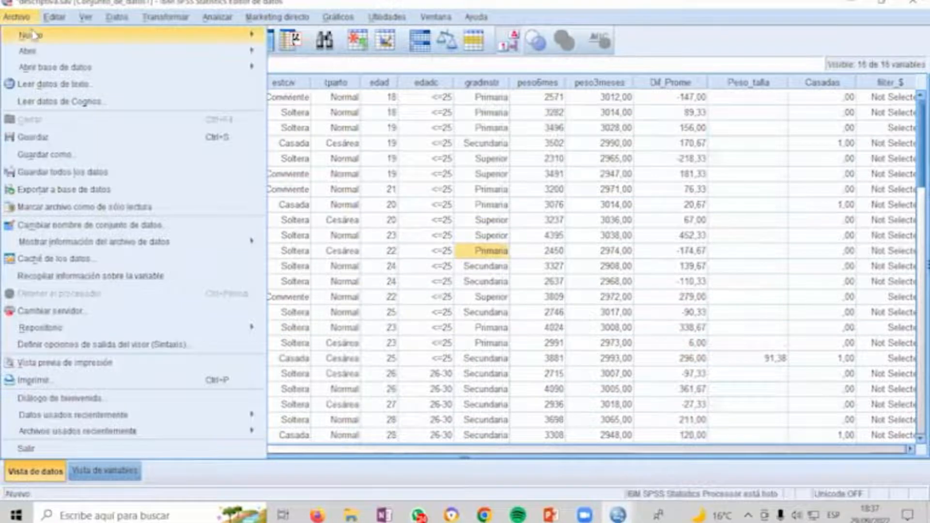
mouse_move(32, 34)
click(291, 37)
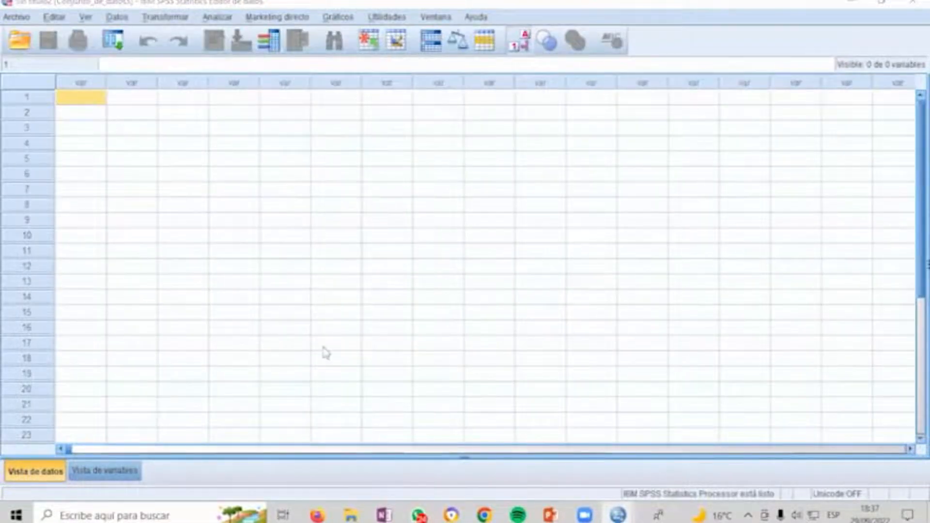
key(alt+Tab)
key(alt+Tab)
key(alt+Tab)
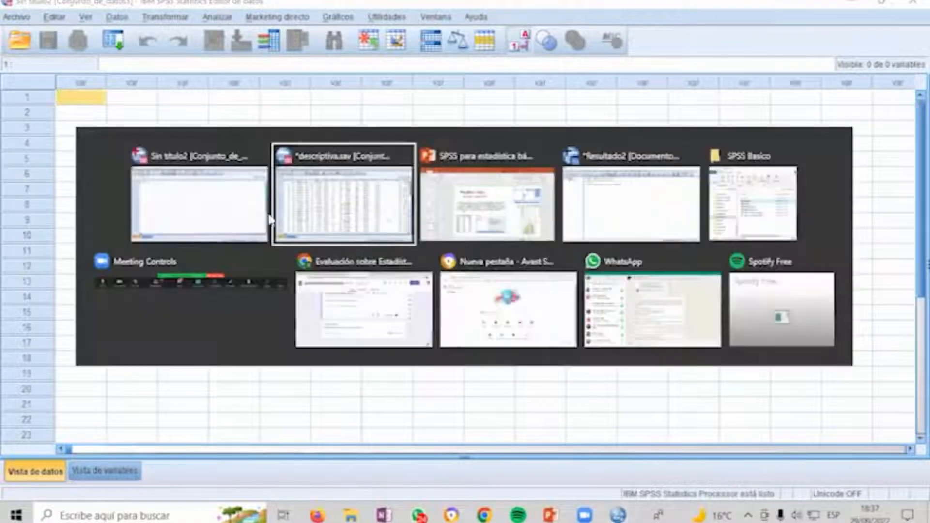
click(197, 201)
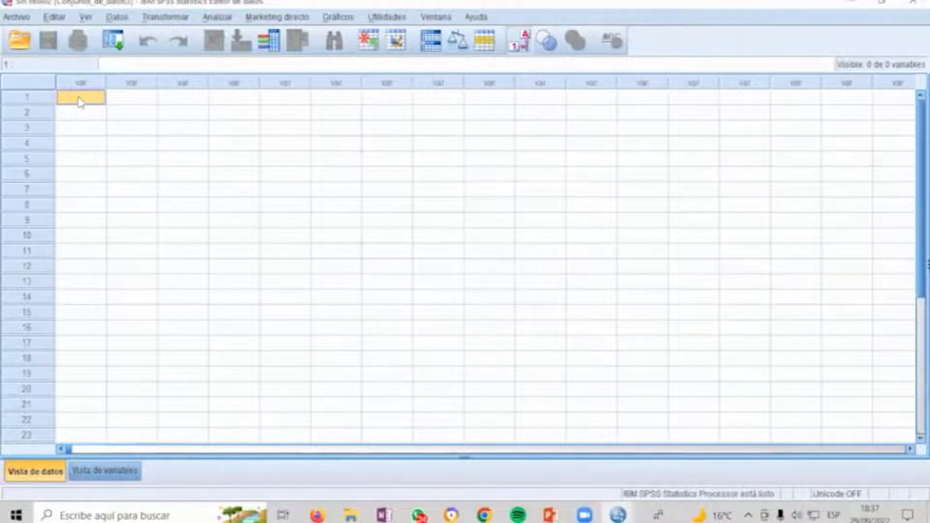
Step: Define two variables named Estado_Civil and Cant in the new dataset
click(105, 470)
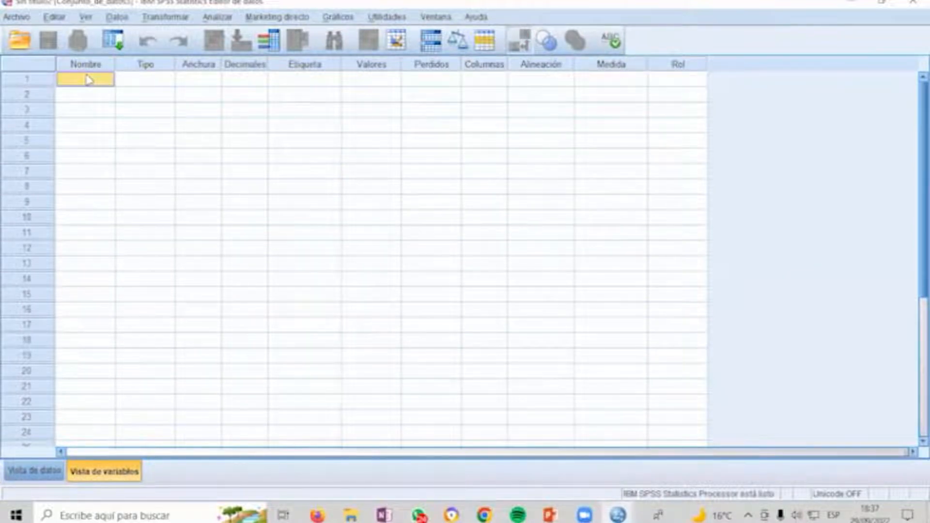
text(Ex)
text(tado_Civil)
key(Return)
text(Cant)
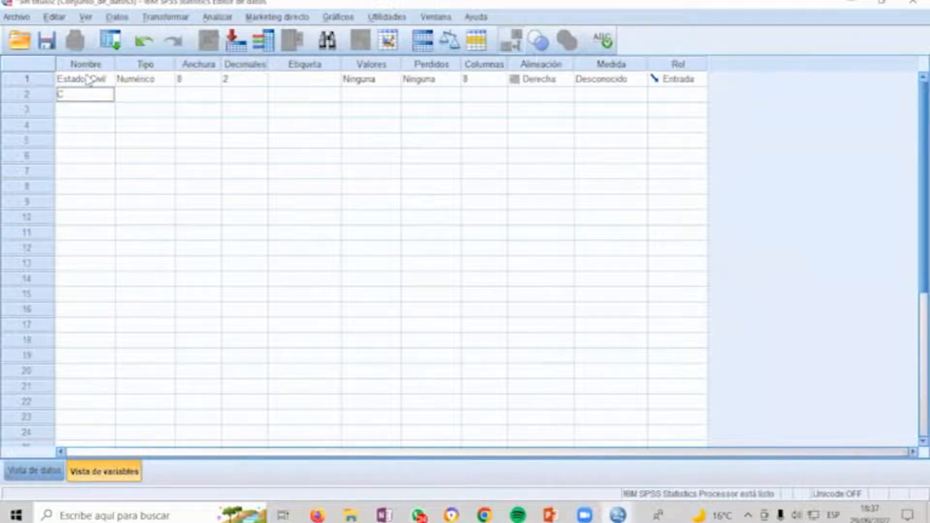
key(Return)
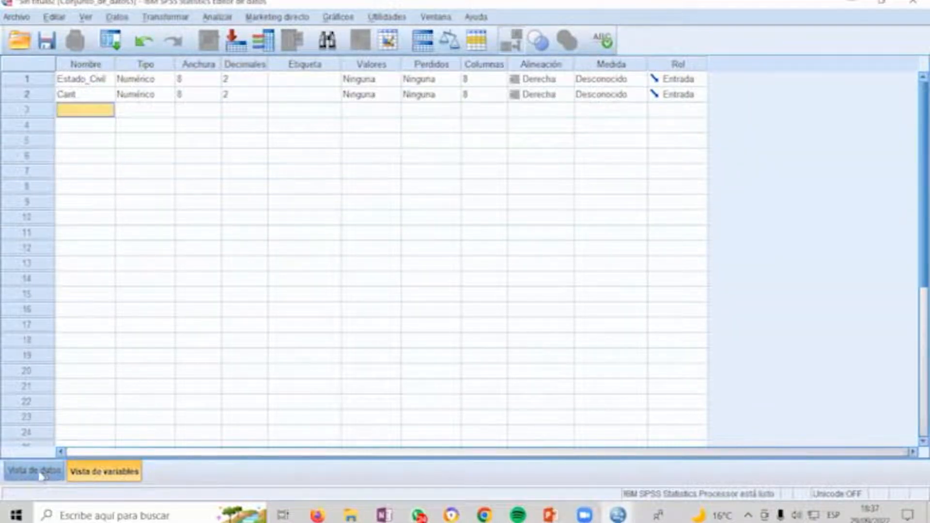
Step: Change the variable type of Estado_Civil to Cadena
click(167, 80)
click(167, 80)
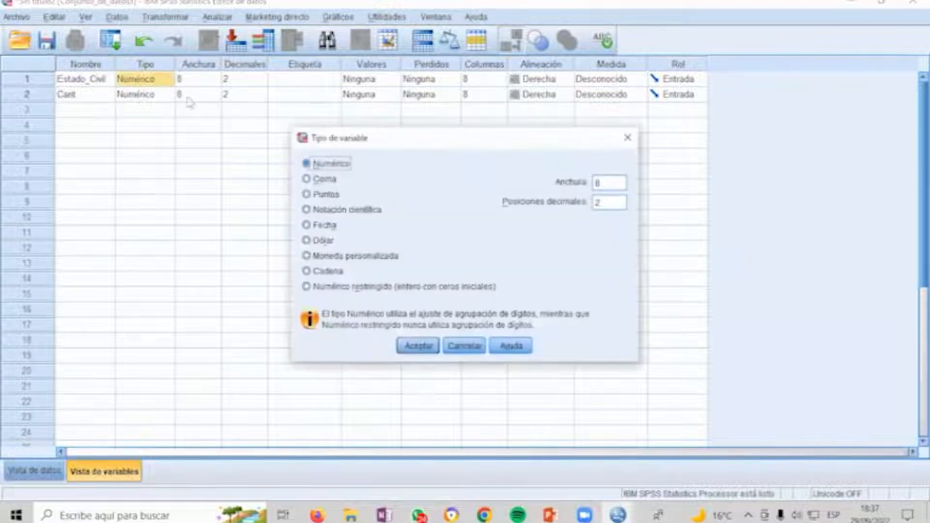
click(325, 272)
click(418, 346)
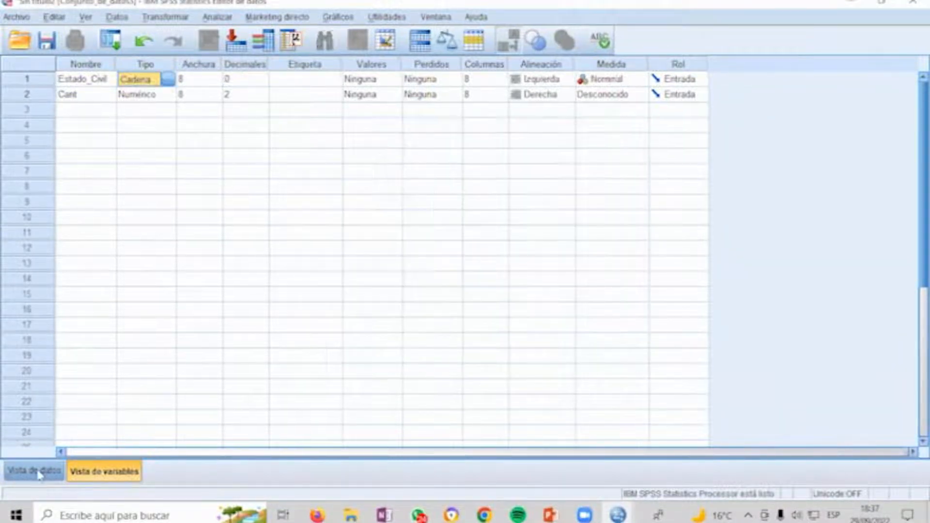
Step: Enter the first case in the data view with Estado_Civil Soltero and Cant 20
click(39, 472)
click(104, 100)
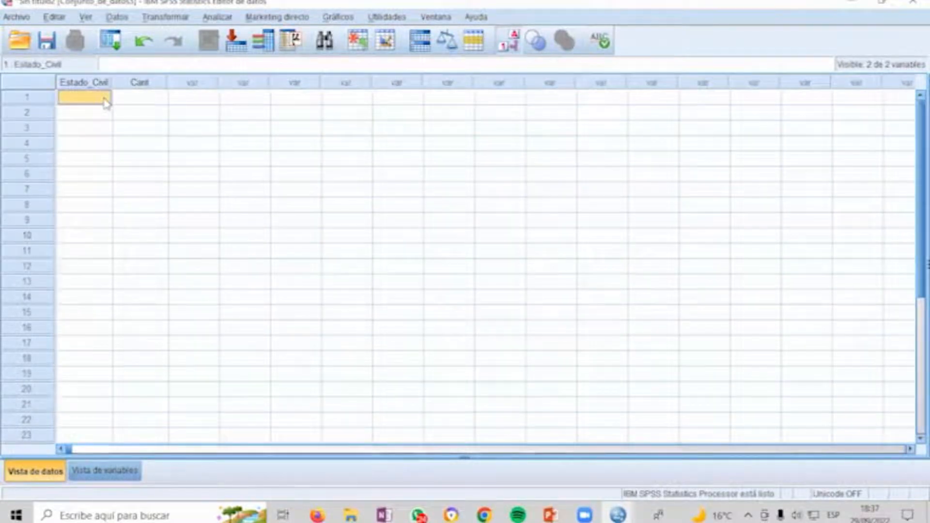
text(Sol)
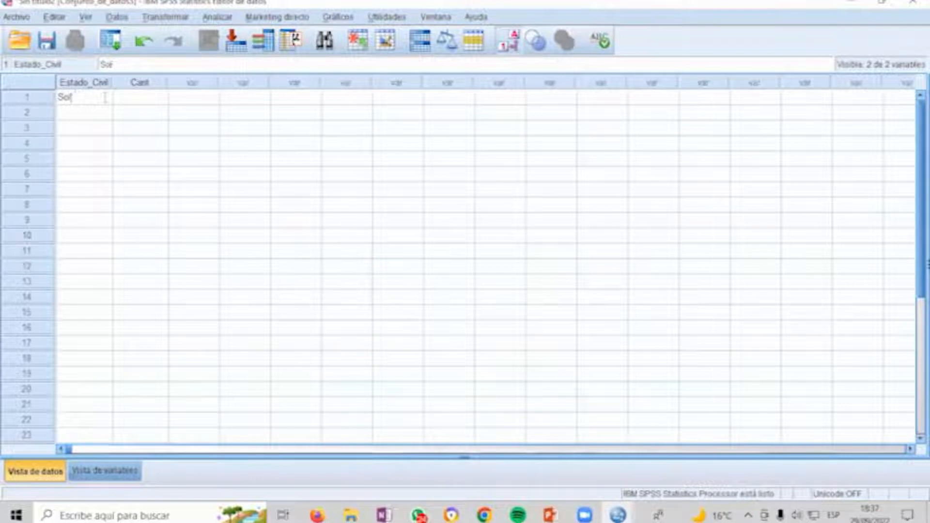
text(tertero)
key(Tab)
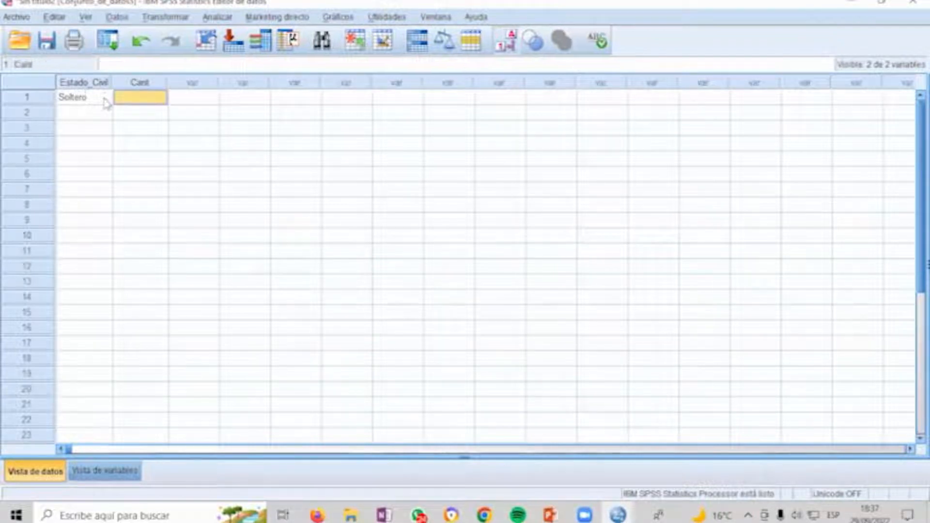
text(20)
key(Return)
Step: Enter the second case with Estado_Civil Casado and Cant 25
key(Left)
text(Ca)
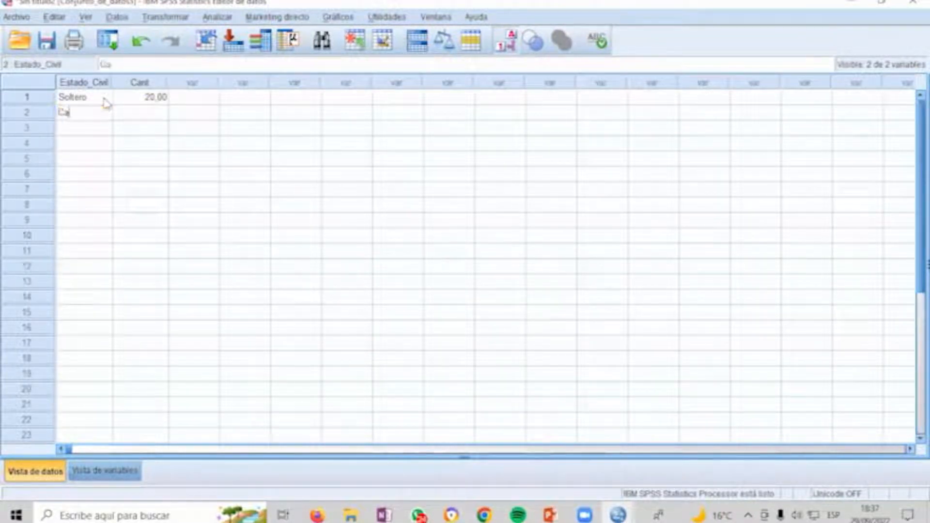
text(sado)
key(Tab)
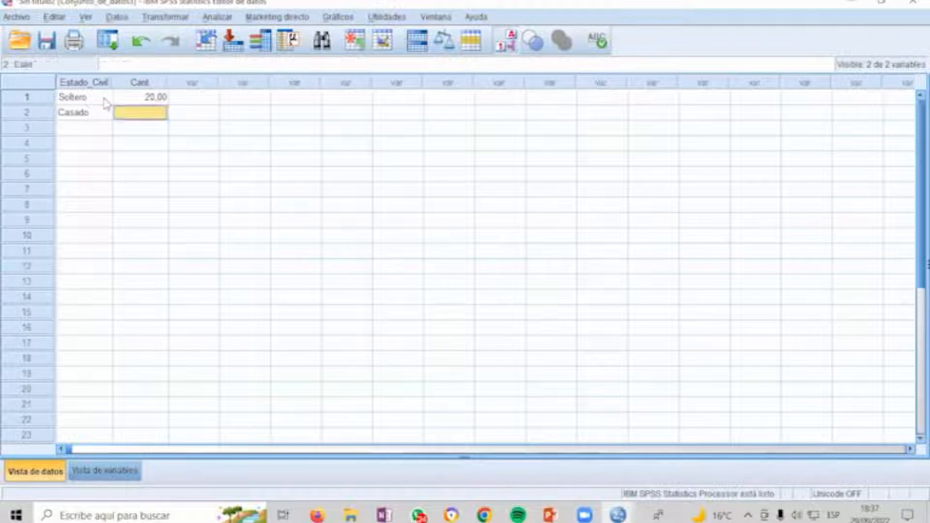
text(25)
key(Return)
key(Left)
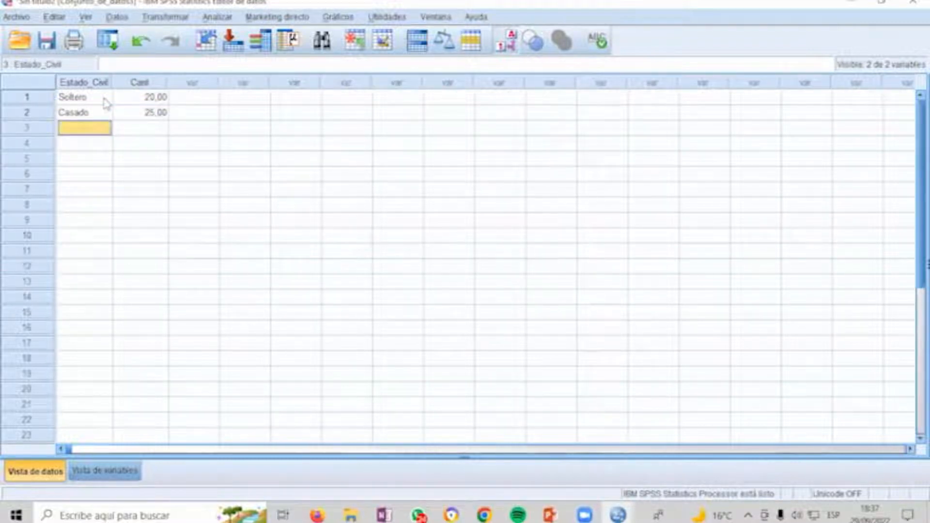
Step: Enter the third case with Estado_Civil Divorcia and Cant 10
text(Divorcia)
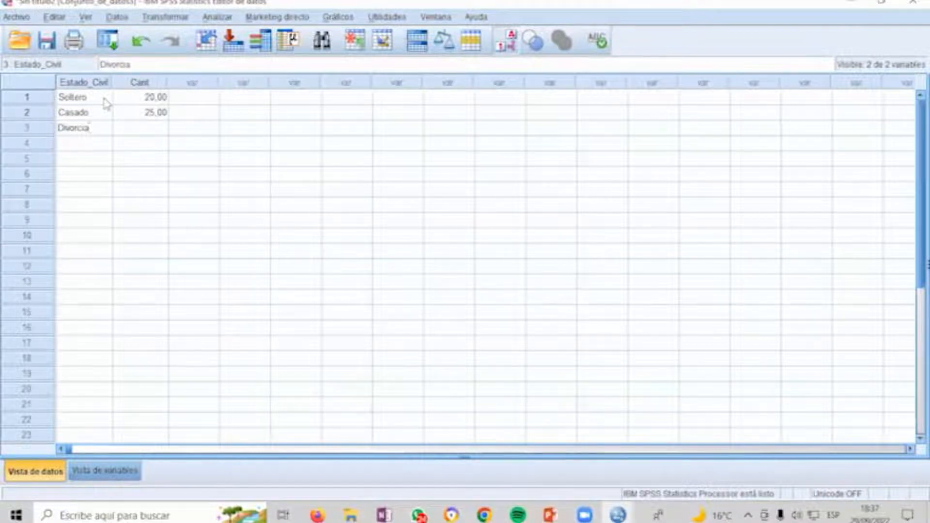
key(Return)
key(Up)
key(Right)
text(30)
key(Return)
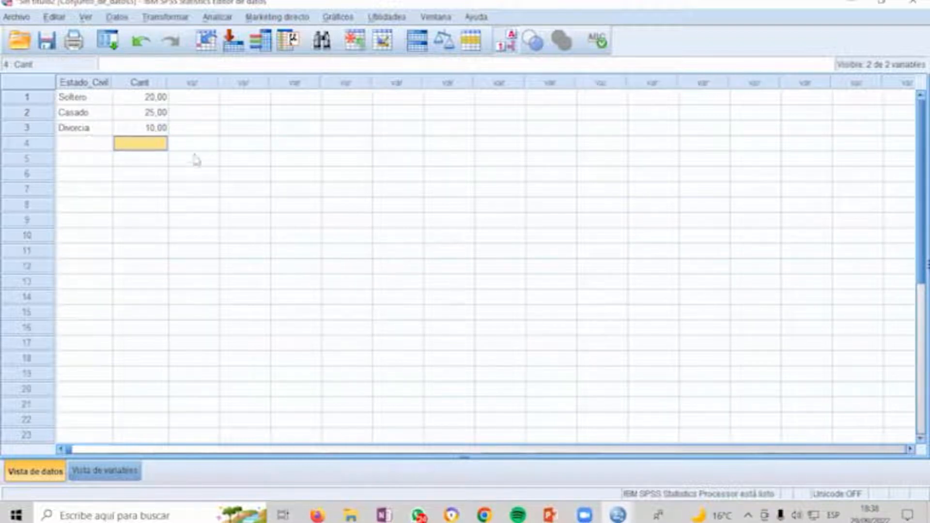
click(107, 41)
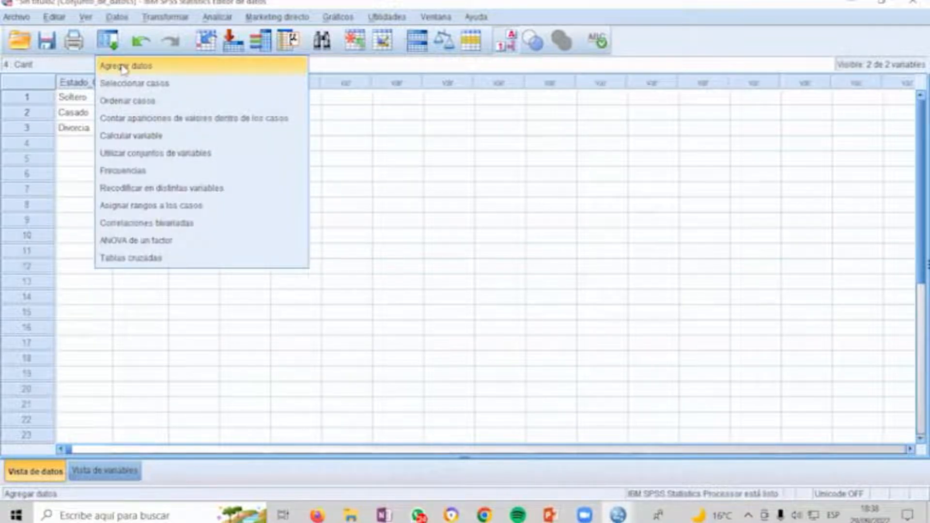
click(218, 17)
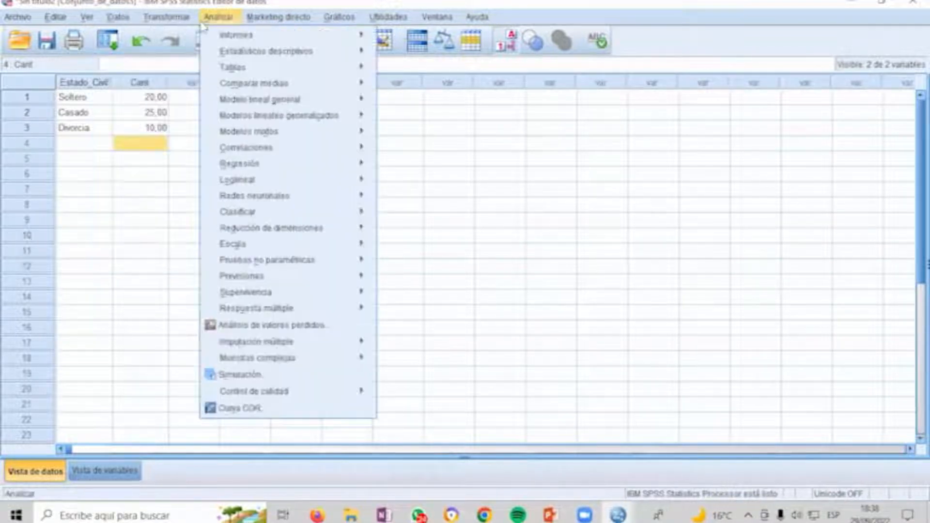
mouse_move(325, 54)
click(414, 54)
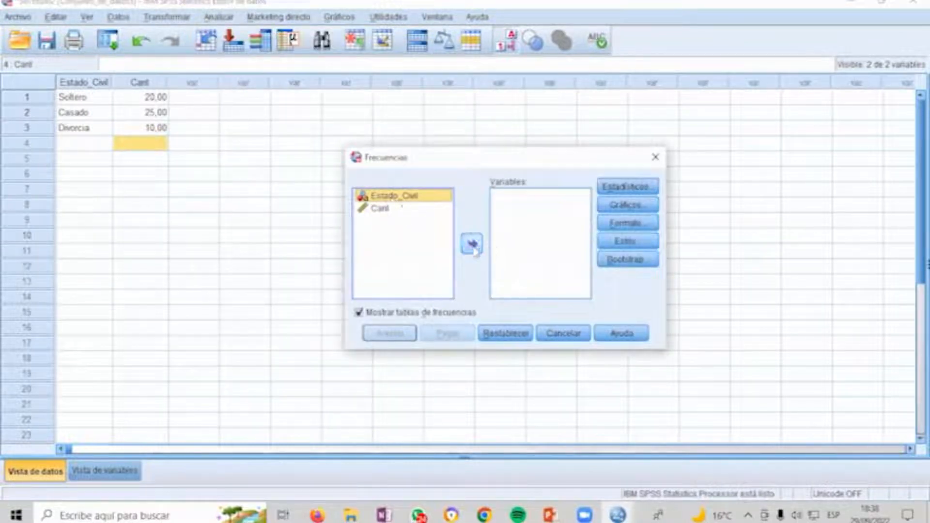
click(562, 332)
click(380, 222)
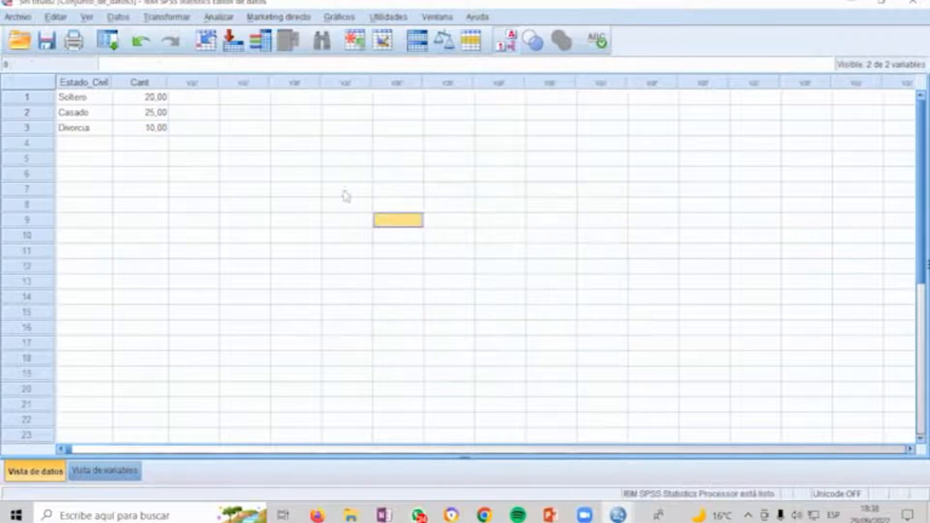
Step: Weight the cases using Cant as the frequency variable
click(118, 17)
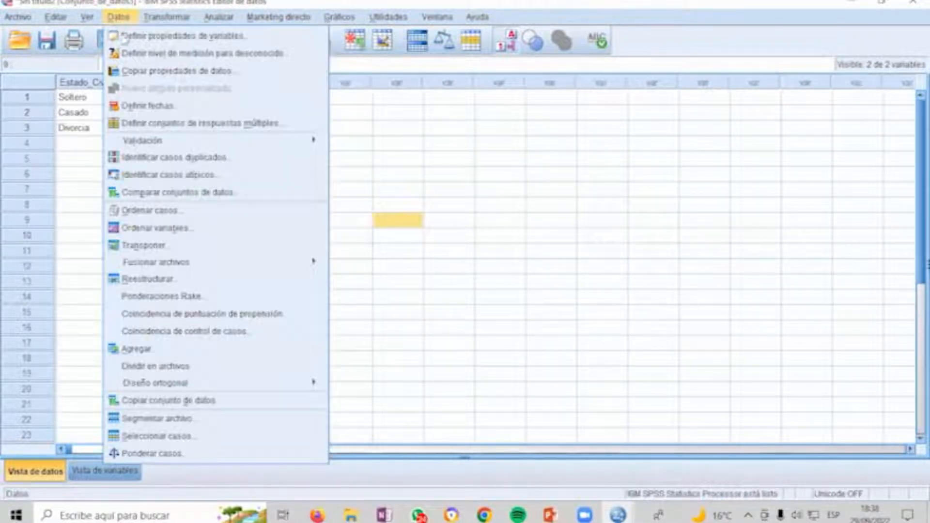
click(145, 455)
drag(255, 200, 302, 122)
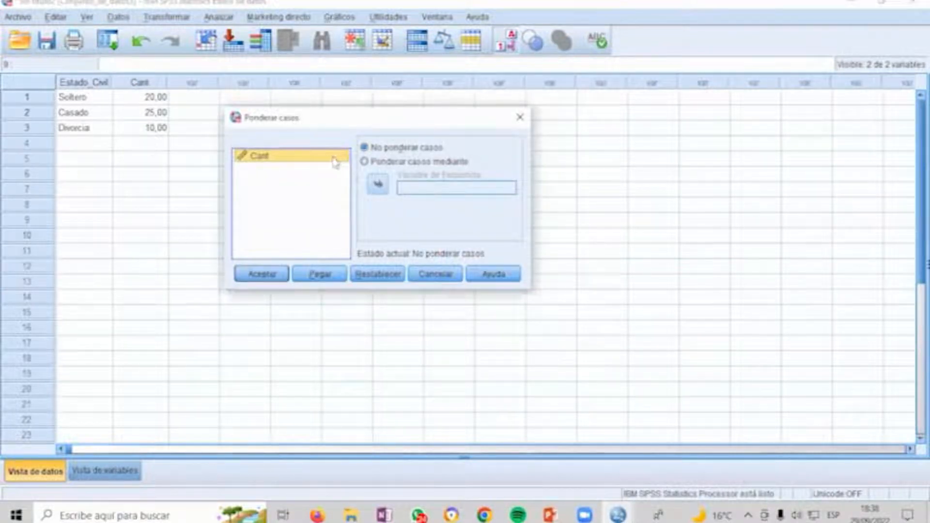
click(410, 163)
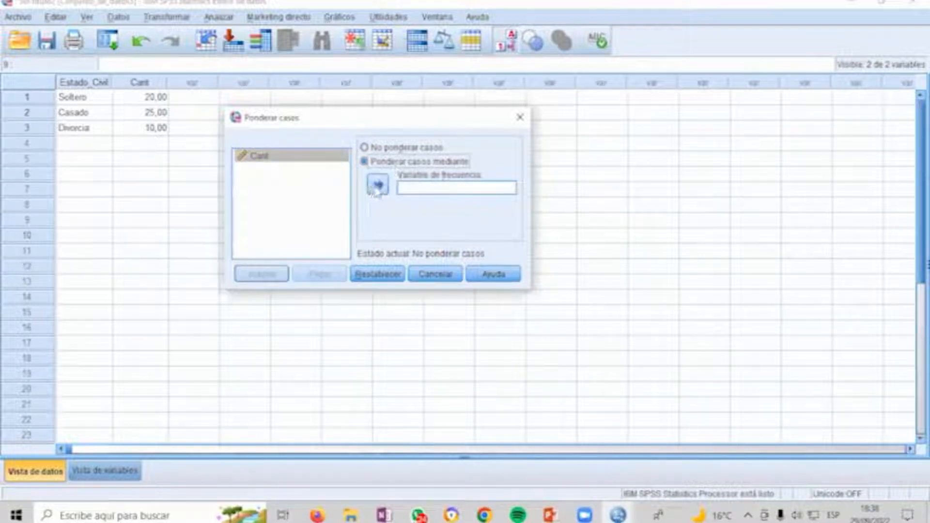
click(288, 158)
click(377, 184)
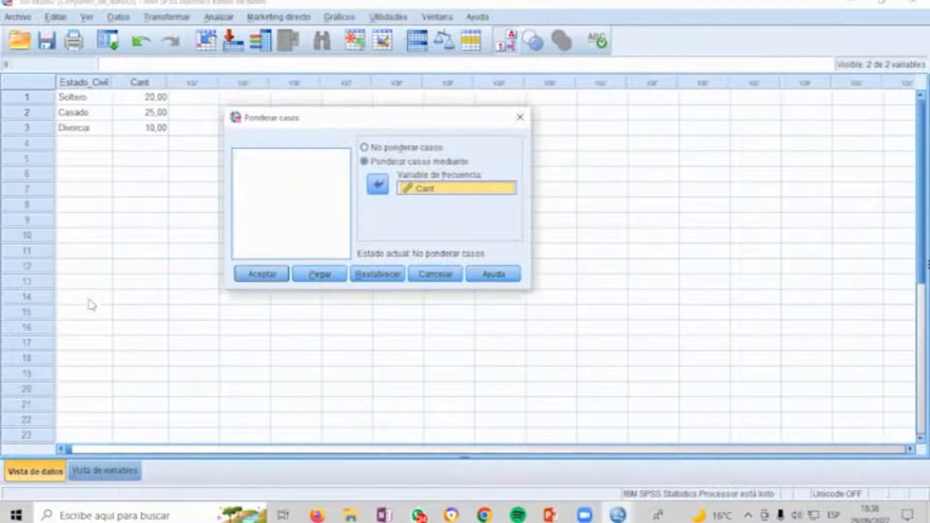
click(262, 274)
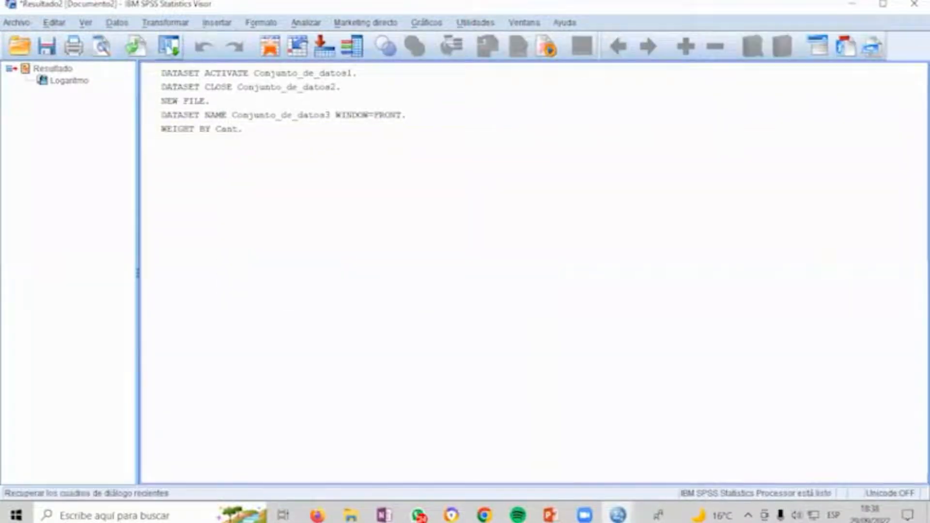
Step: Run a Frecuencias analysis of Estado_Civil with its frequency table and a bar chart
click(178, 24)
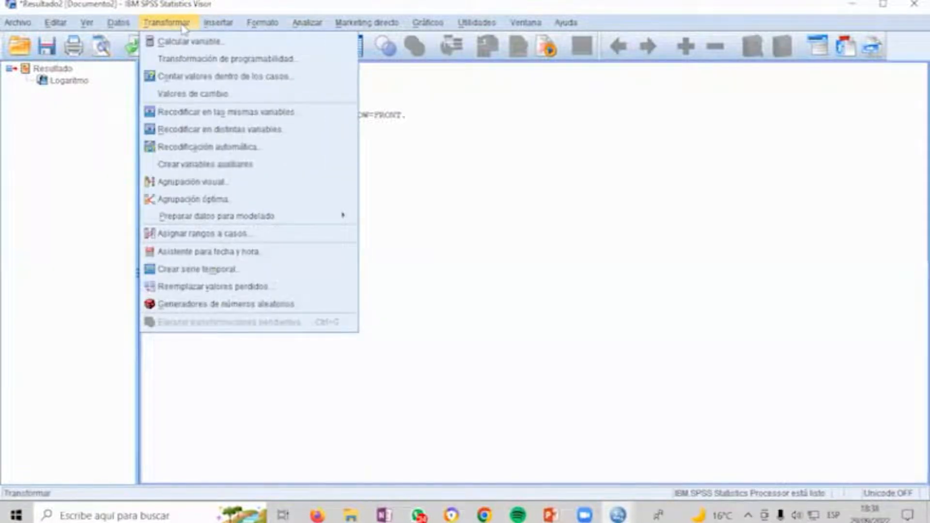
mouse_move(307, 23)
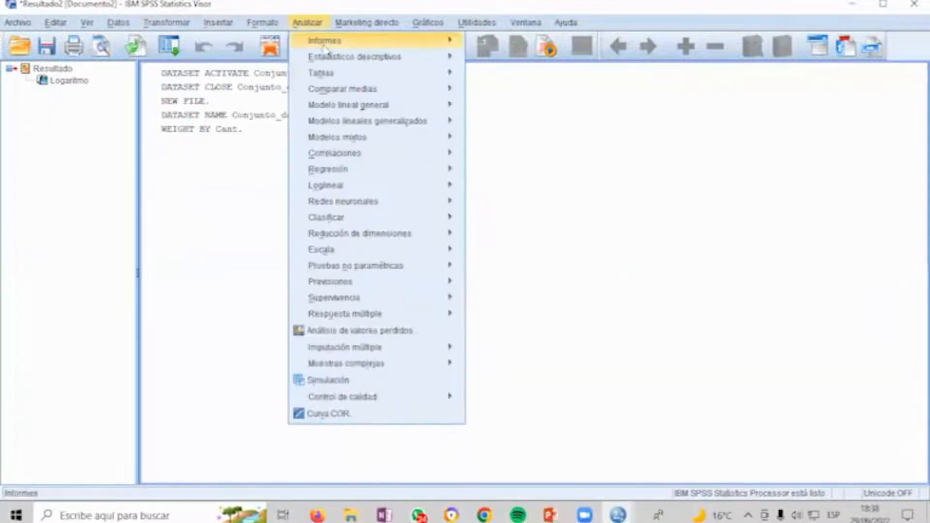
mouse_move(369, 57)
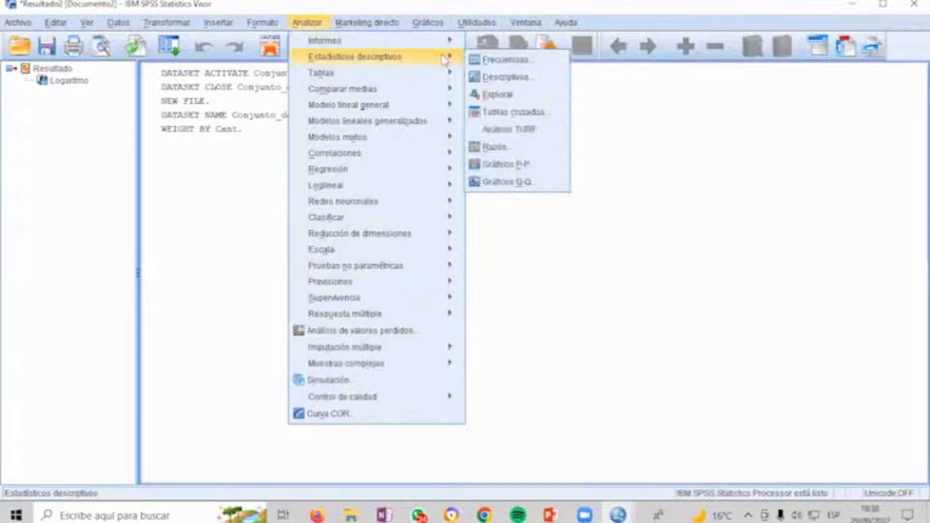
click(491, 66)
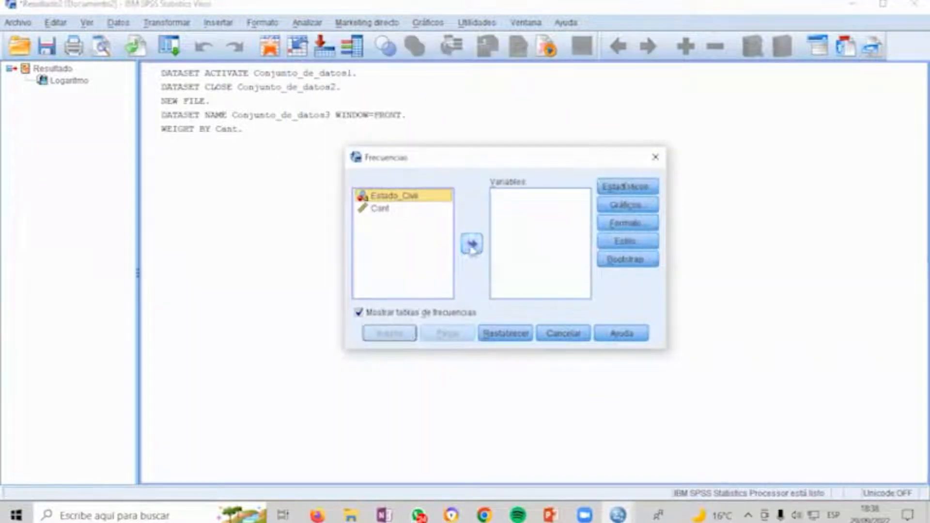
click(472, 244)
click(637, 206)
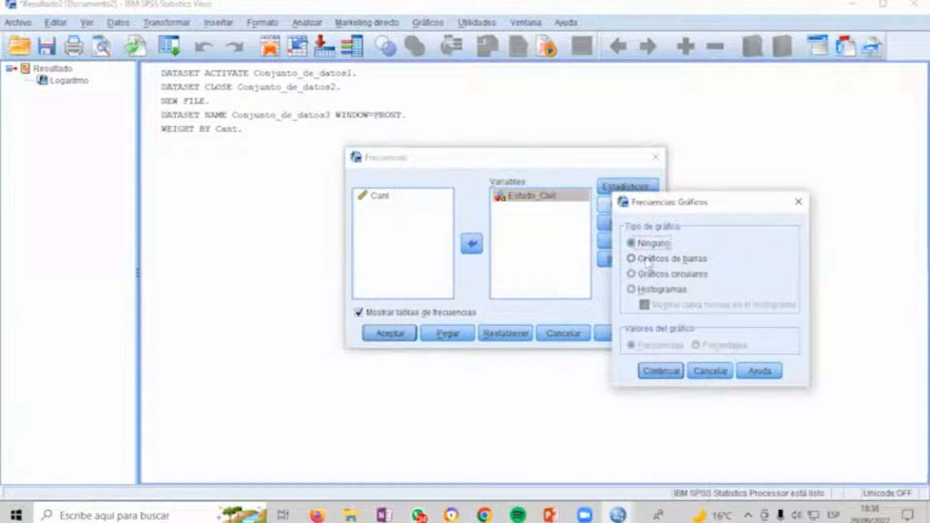
click(640, 259)
click(637, 372)
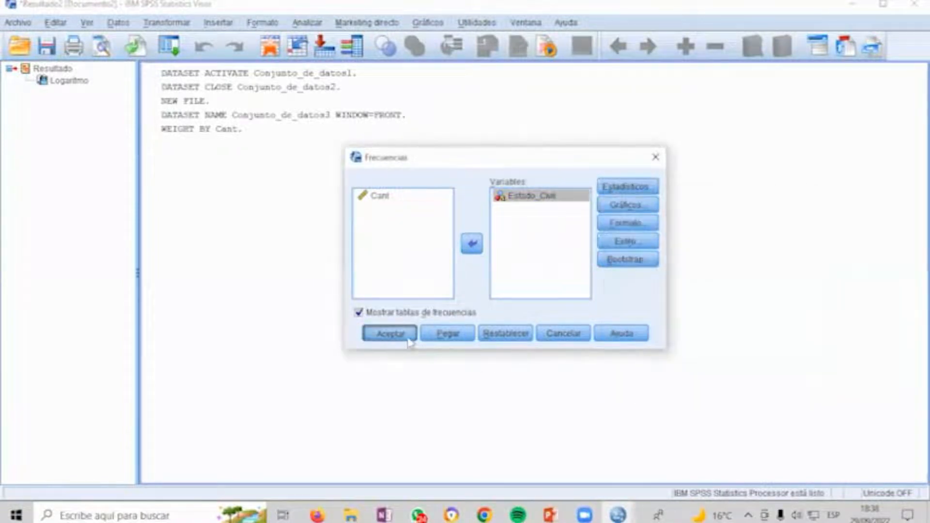
click(407, 334)
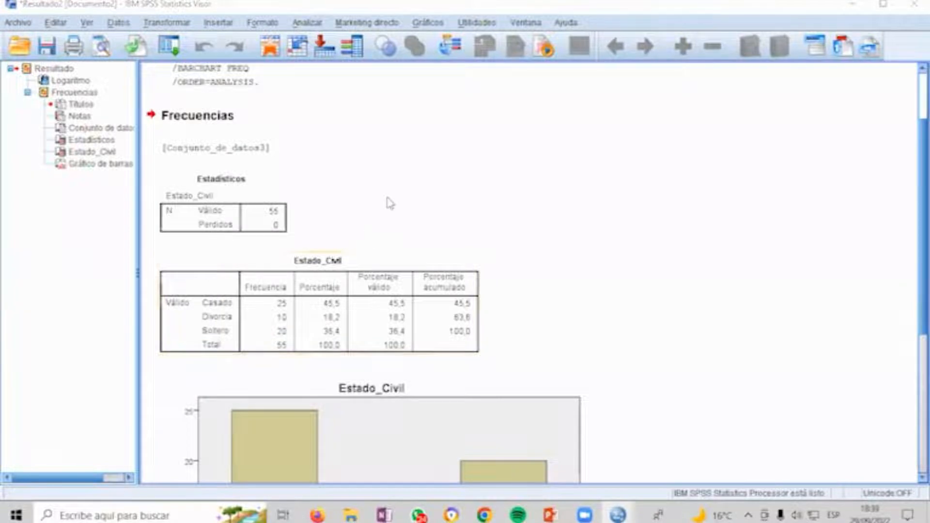
Step: Return to the untitled dataset and examine the Soltero case and its Cant value
key(alt+Tab)
click(395, 203)
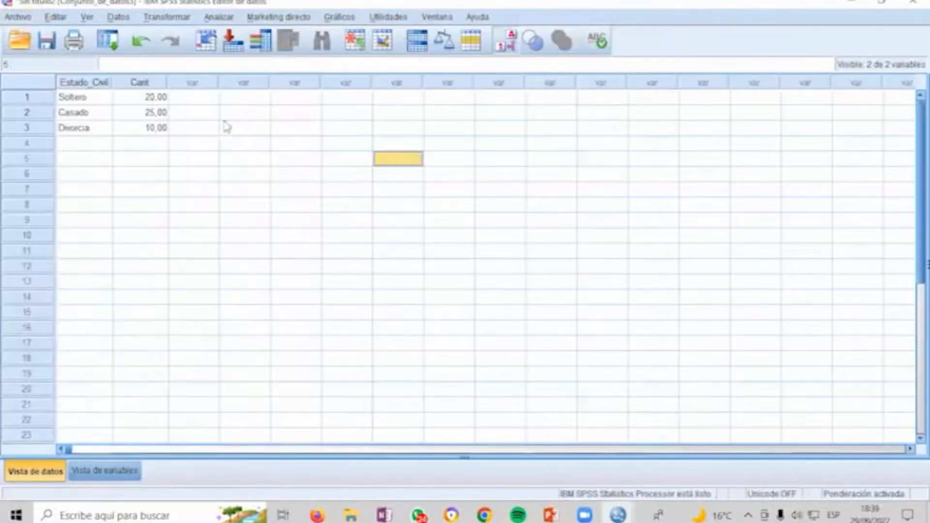
click(96, 101)
click(135, 102)
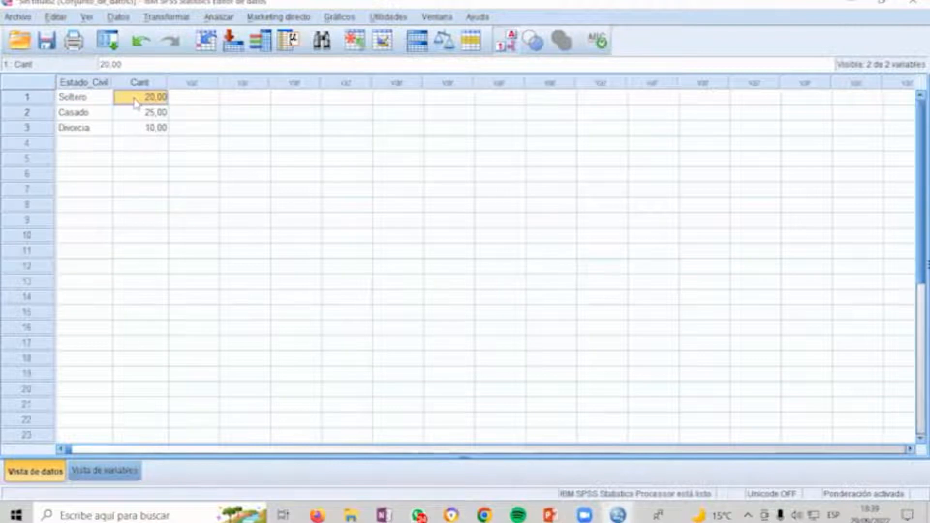
Step: Switch to the PowerPoint presentation and review the Ponderar Casos slide and the Segmentar Archivos slide
key(alt+Tab)
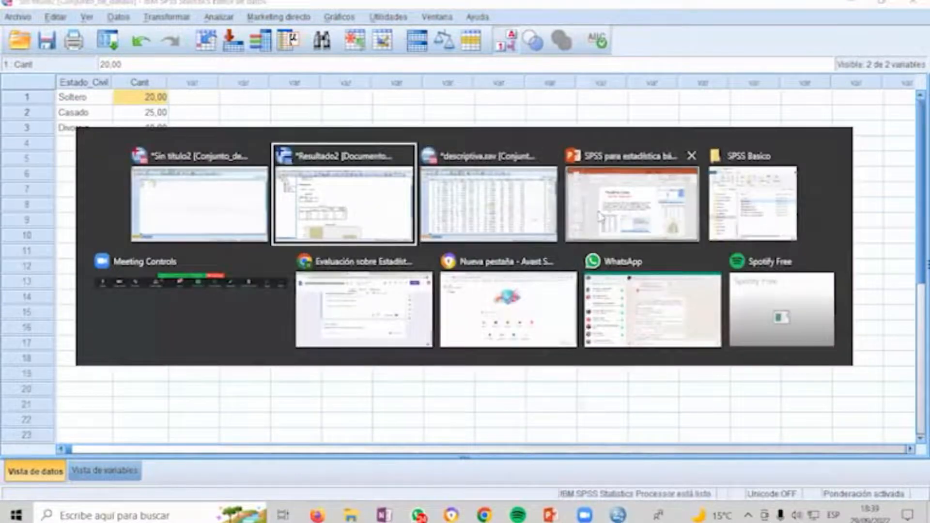
click(633, 204)
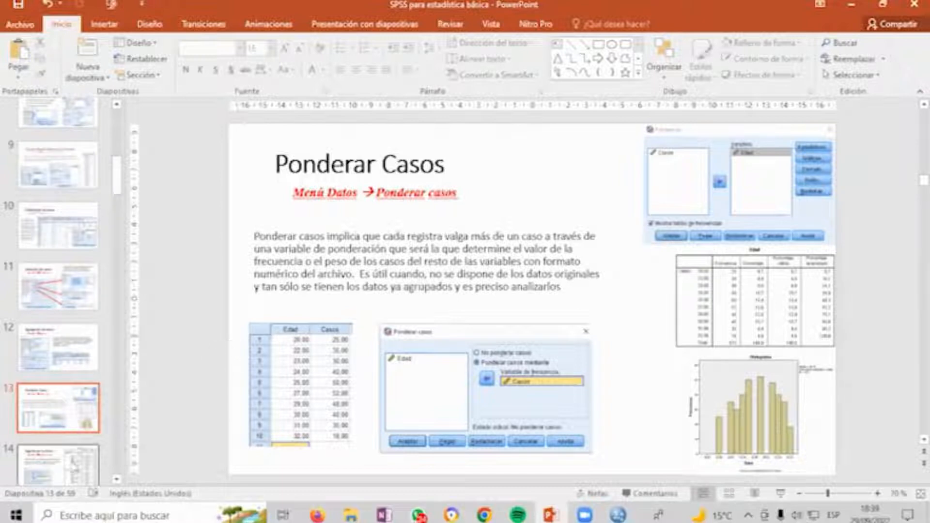
click(73, 465)
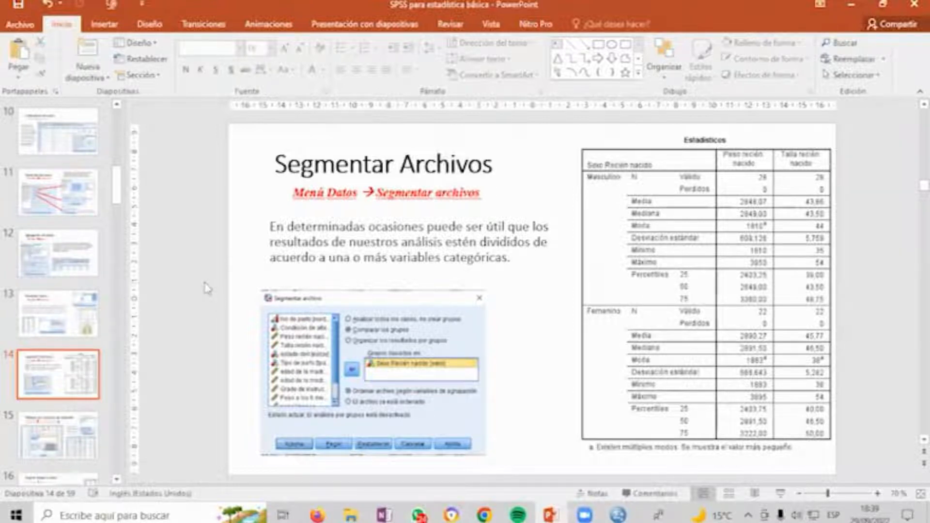
Step: Switch to the descriptiva.sav dataset and examine the Segmentar archivo options, including Comparar los grupos, without applying them
key(alt+Tab)
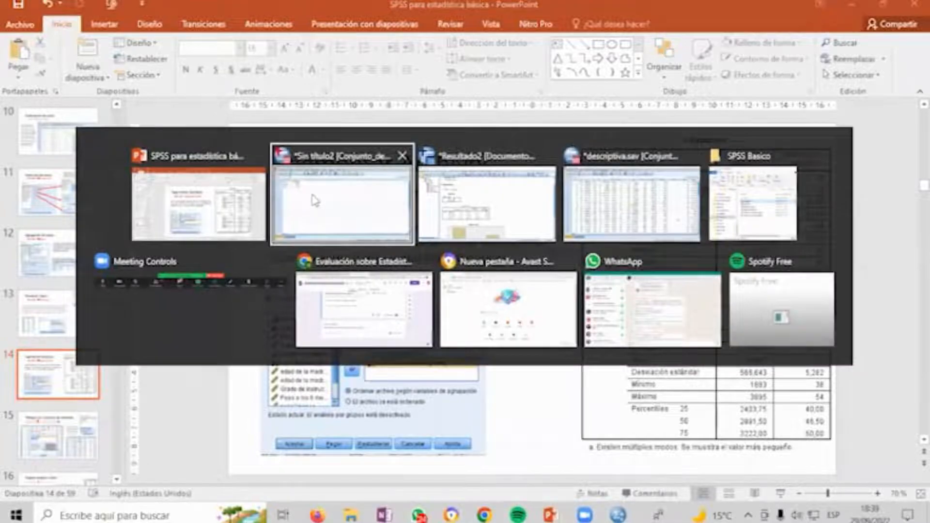
click(315, 200)
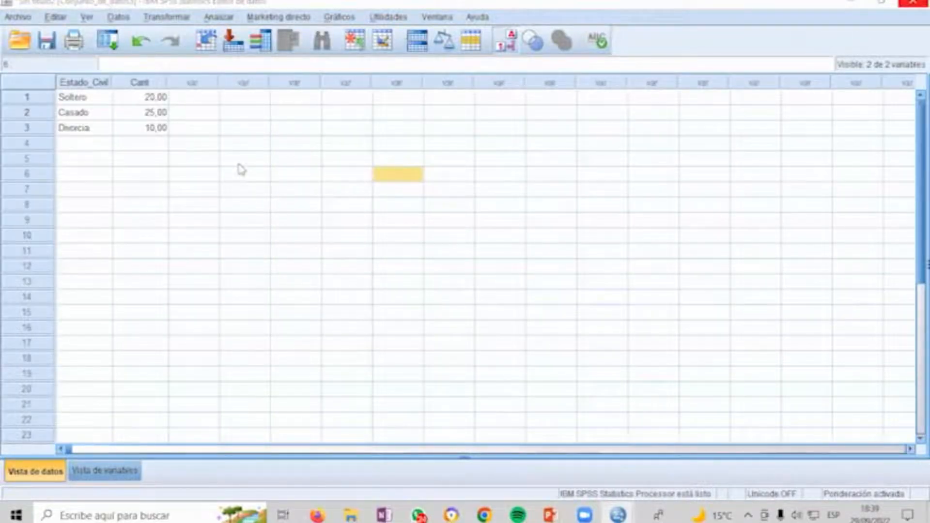
key(alt+Tab)
click(118, 17)
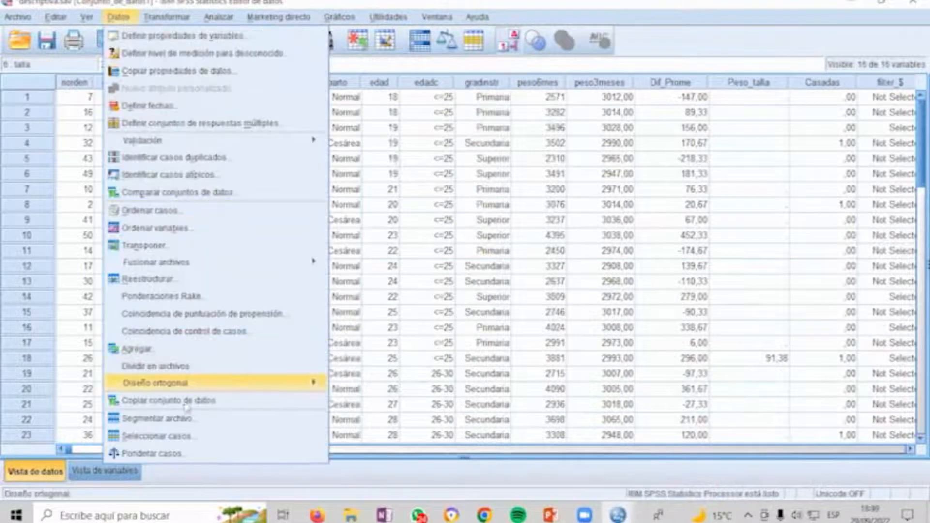
click(175, 424)
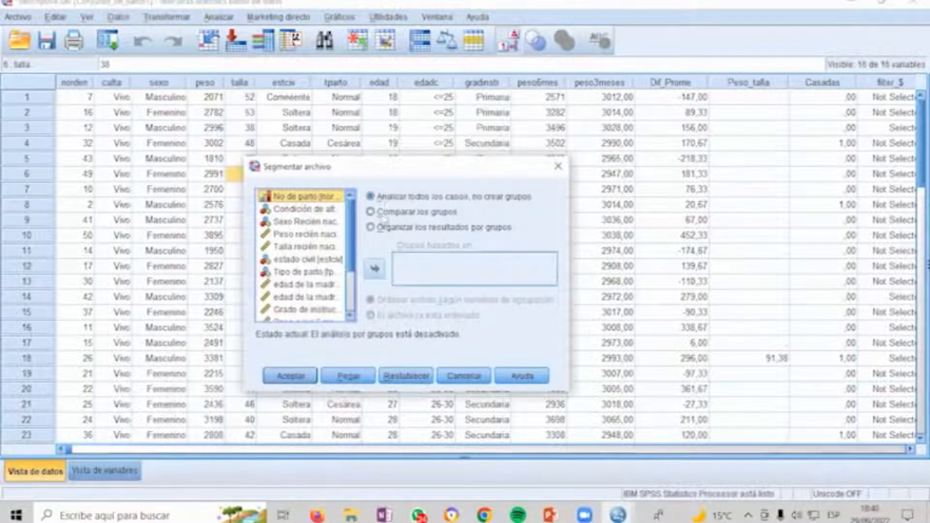
click(382, 214)
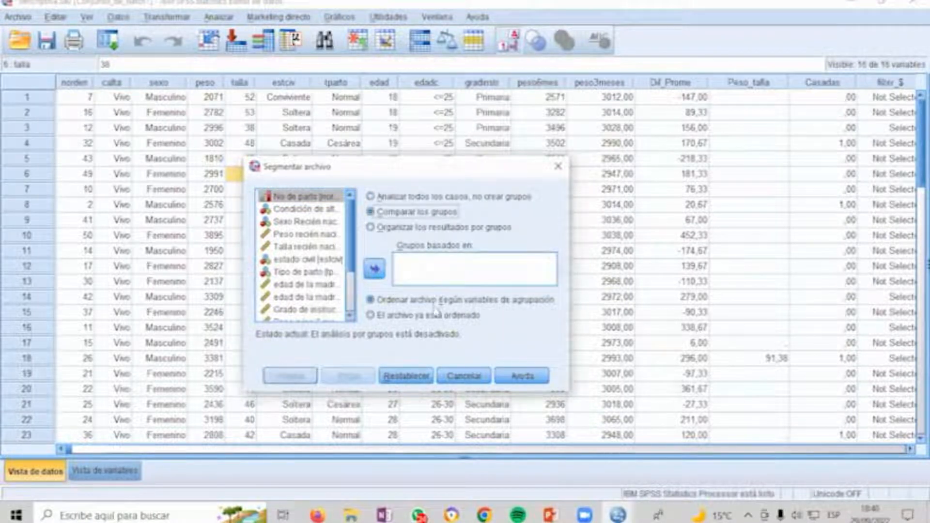
click(448, 381)
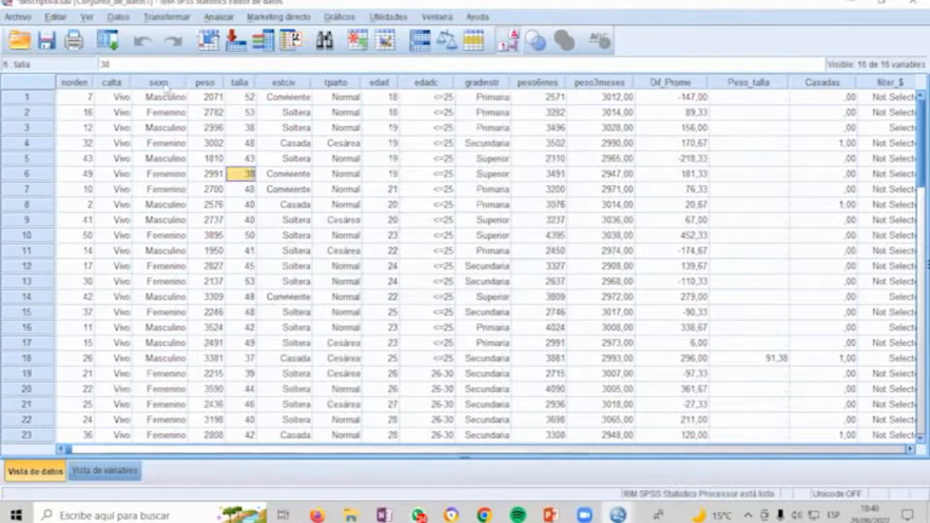
Step: Inspect the categorical variables sexo, estciv and tparto in the dataset
click(166, 85)
click(306, 85)
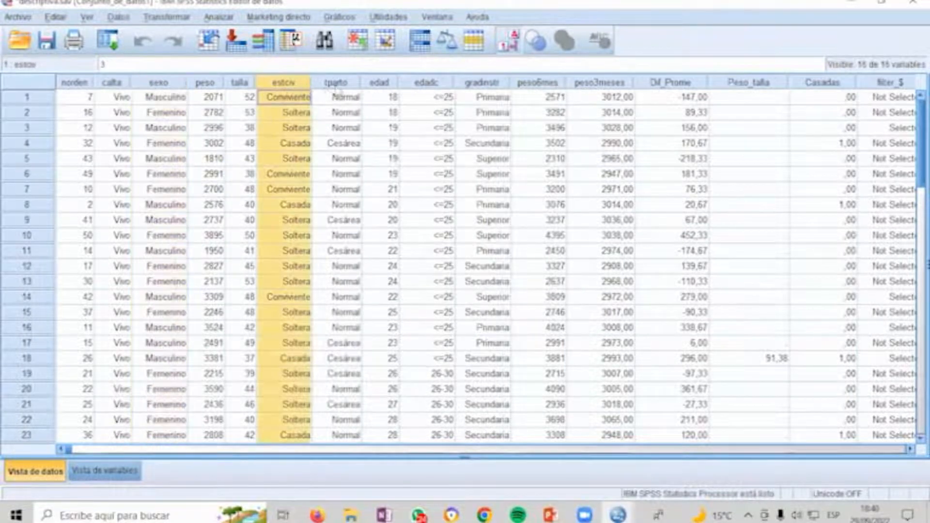
click(339, 86)
Step: Switch to the PowerPoint presentation and review the Trabajar con conjunto de variables slide
key(alt+Tab)
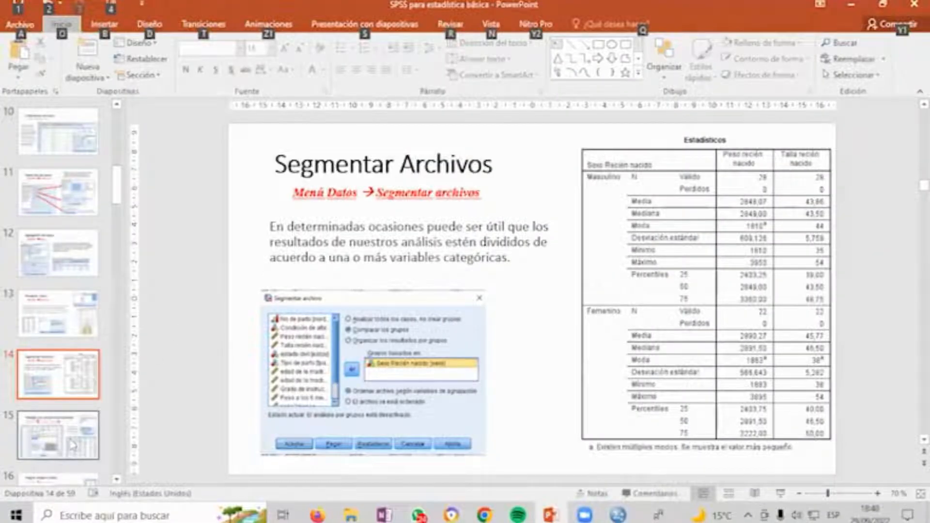
key(alt+Tab)
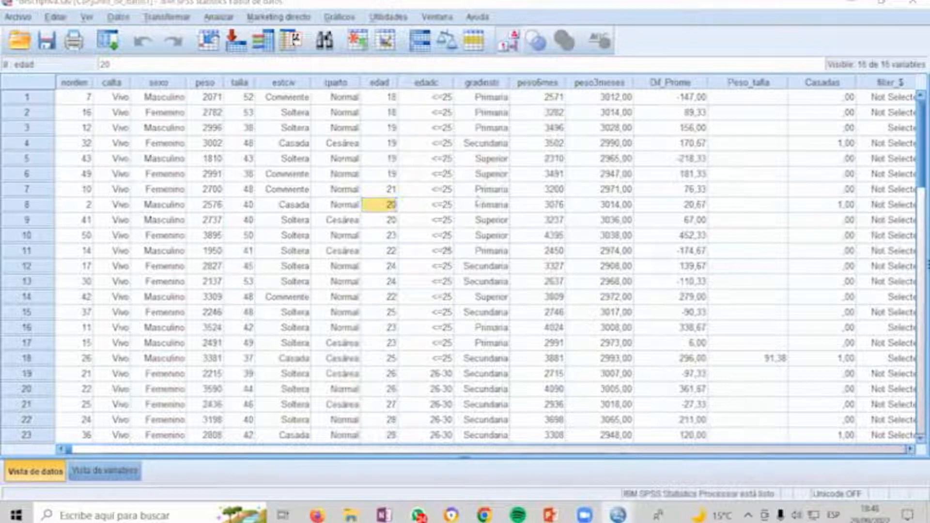
key(alt+Tab)
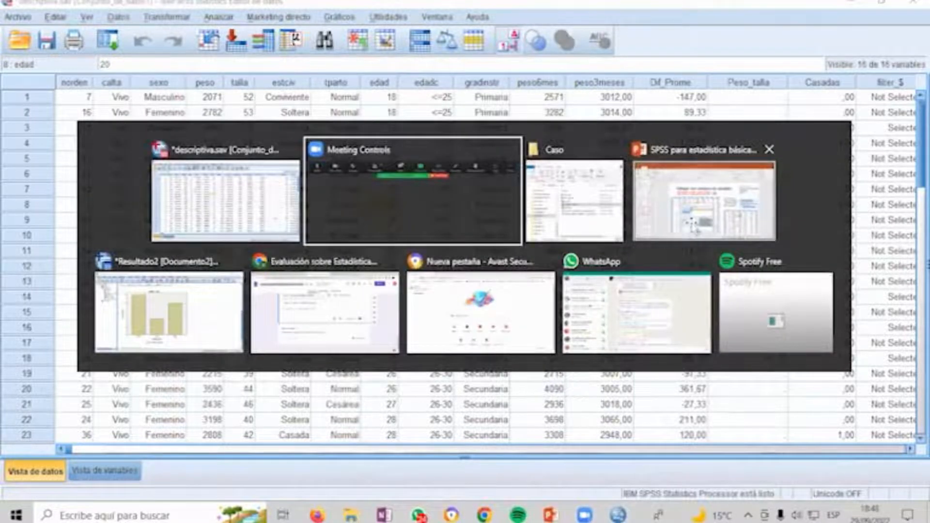
click(694, 226)
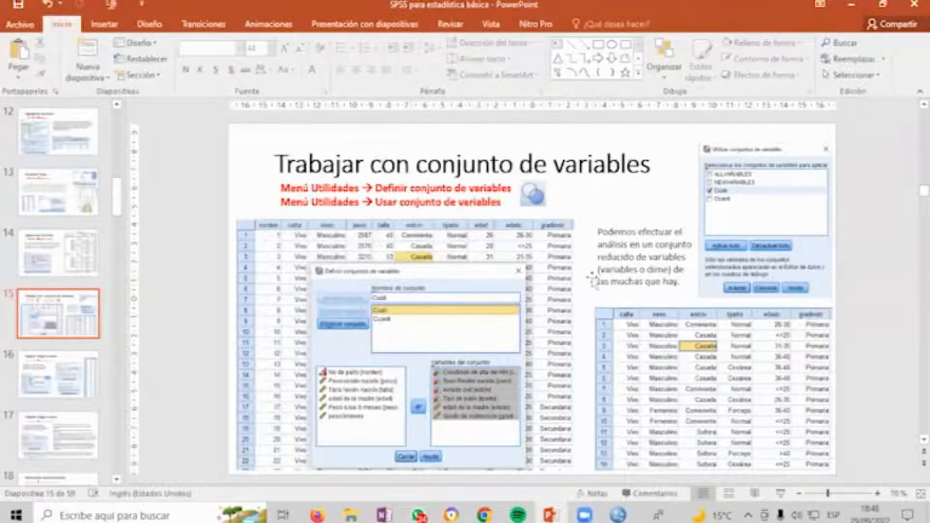
Step: Return to the descriptiva.sav dataset and delete the variables Dif_Prome, Peso_talla, Casadas and filter_$
key(alt+Tab)
click(532, 190)
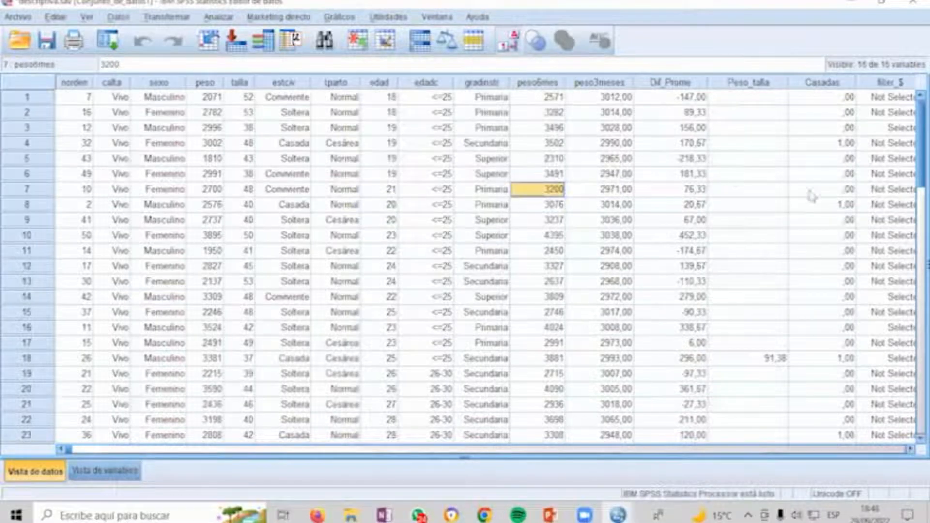
drag(671, 83, 871, 86)
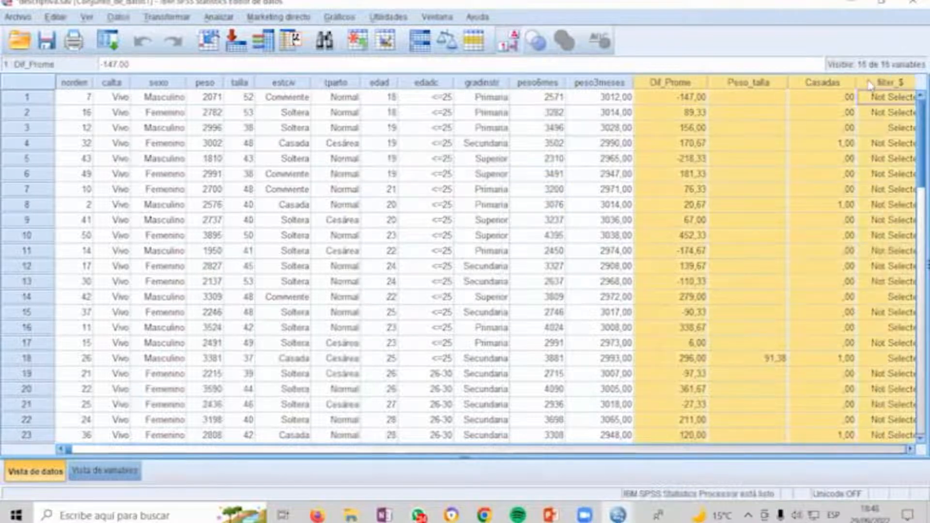
key(Delete)
click(663, 128)
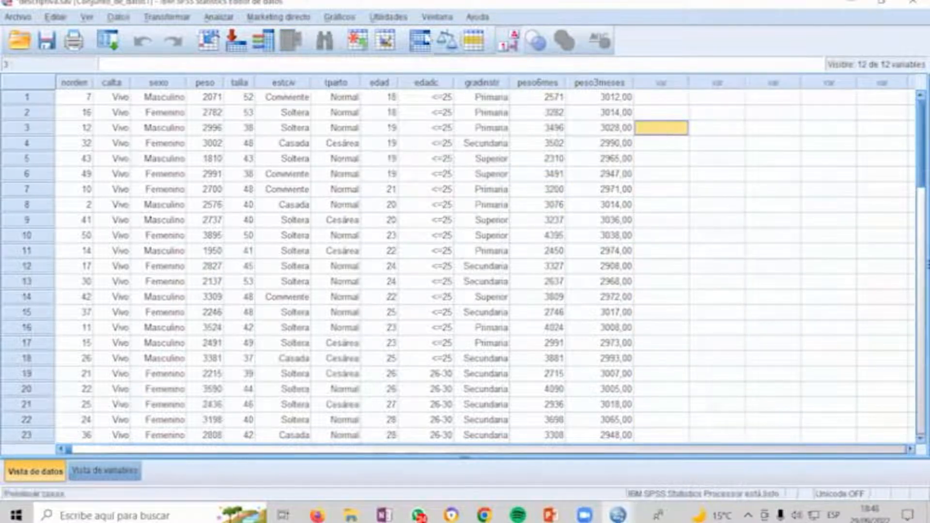
Step: Remove the existing variable sets xx, Cuanti and Cuali from the variable set definitions
click(377, 18)
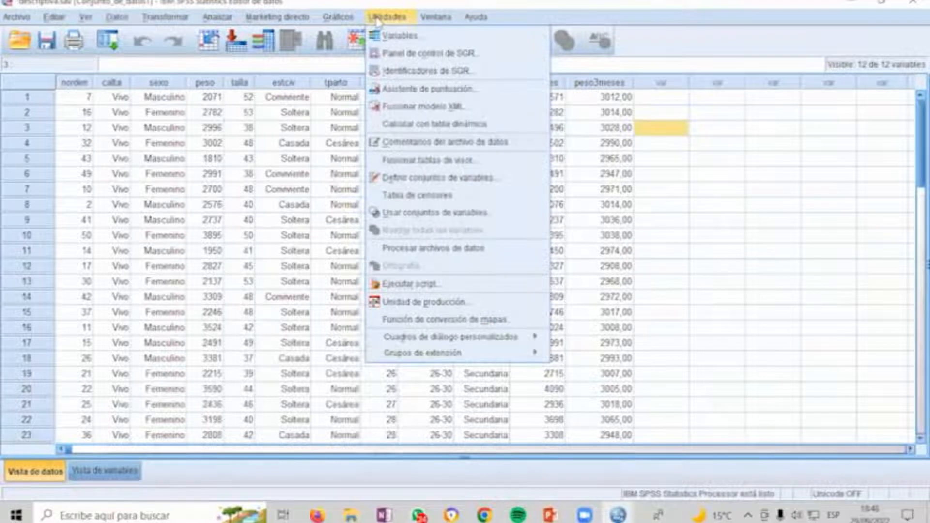
click(438, 179)
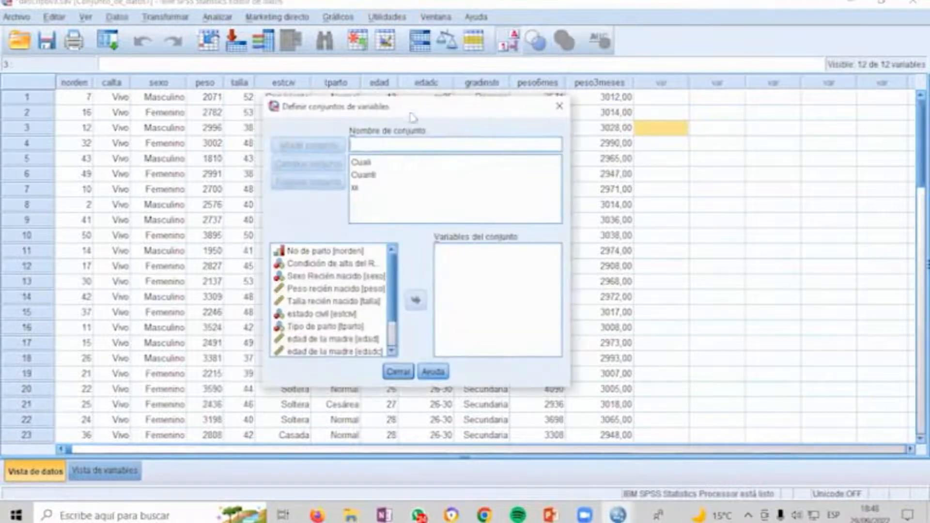
drag(380, 106, 612, 96)
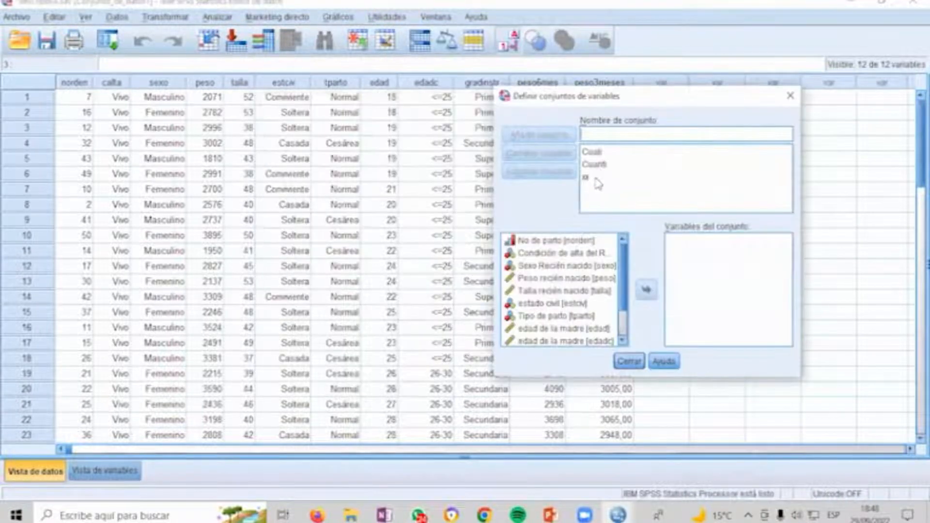
click(593, 177)
click(539, 174)
click(590, 166)
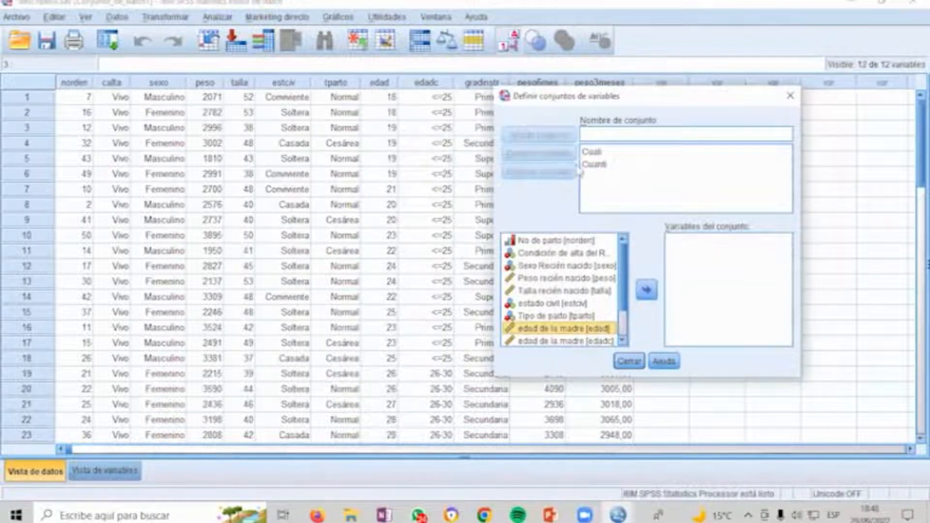
click(559, 172)
click(596, 156)
click(559, 171)
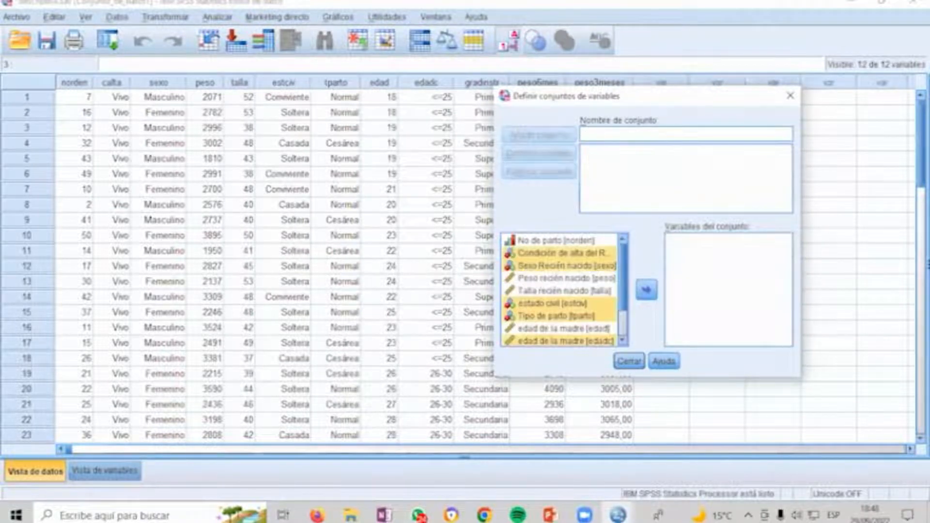
Step: Name a new variable set Cuali and include the discharge condition and Sexo Recién nacido variables in it
click(598, 135)
text(Cuali)
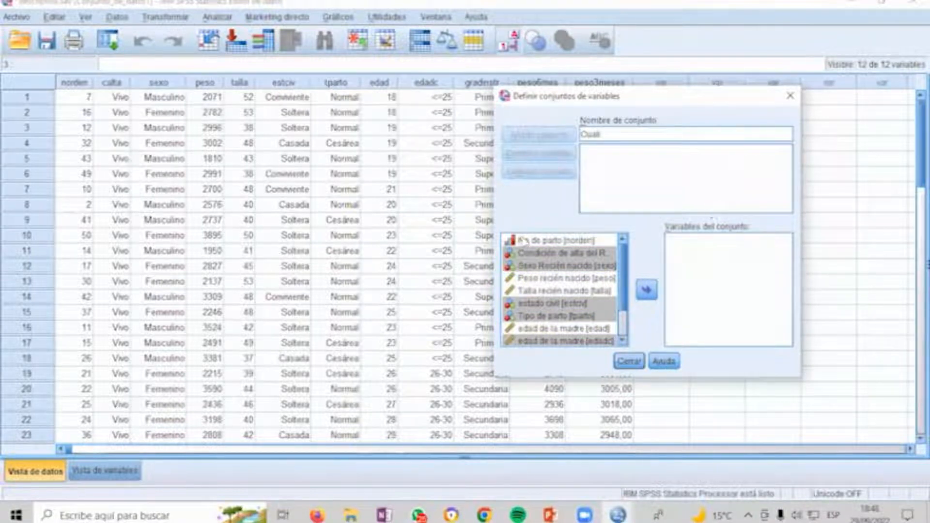
click(556, 242)
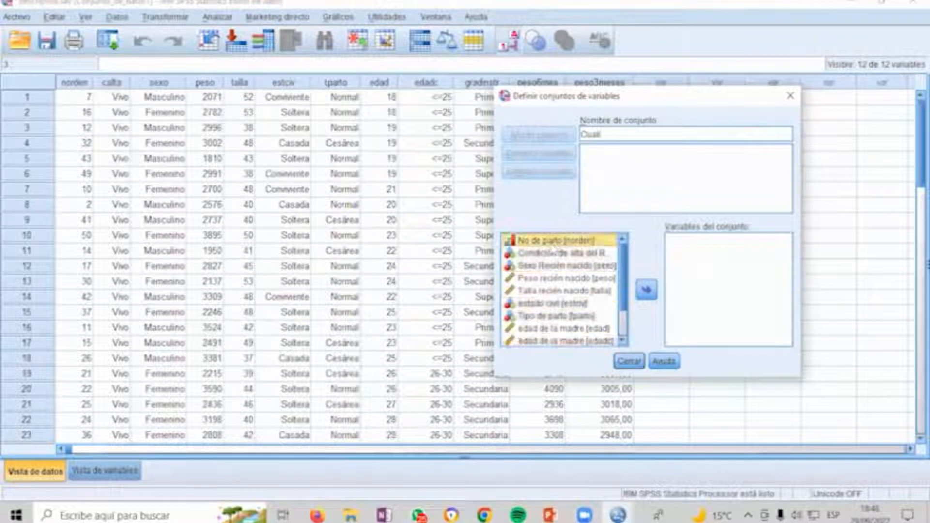
click(557, 254)
ctrl+click(557, 266)
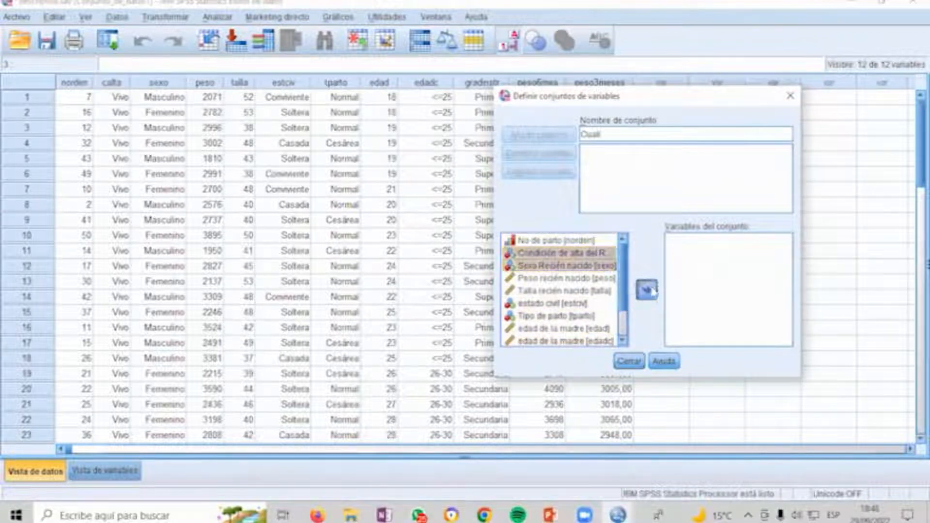
click(647, 290)
Step: Include estado civil and Tipo de parto in the Cuali set, save the set and close its definition
click(552, 278)
ctrl+click(556, 291)
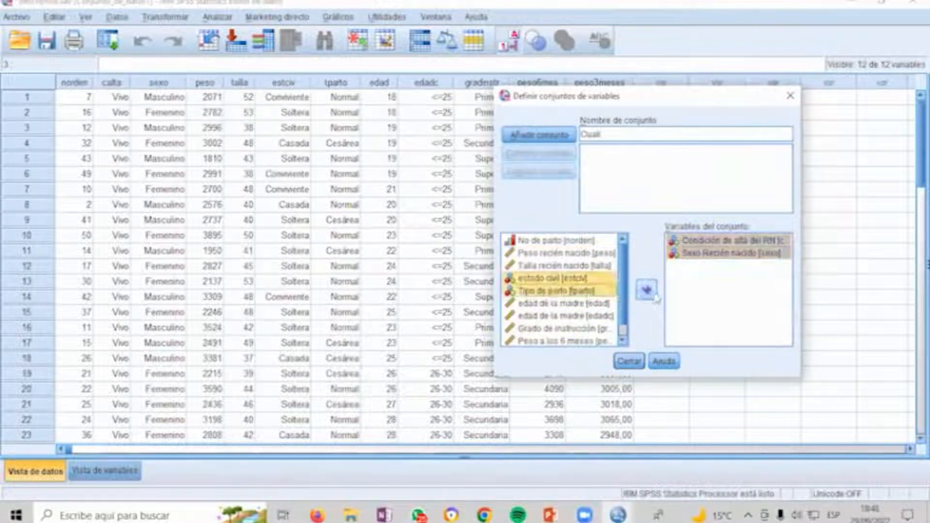
click(646, 289)
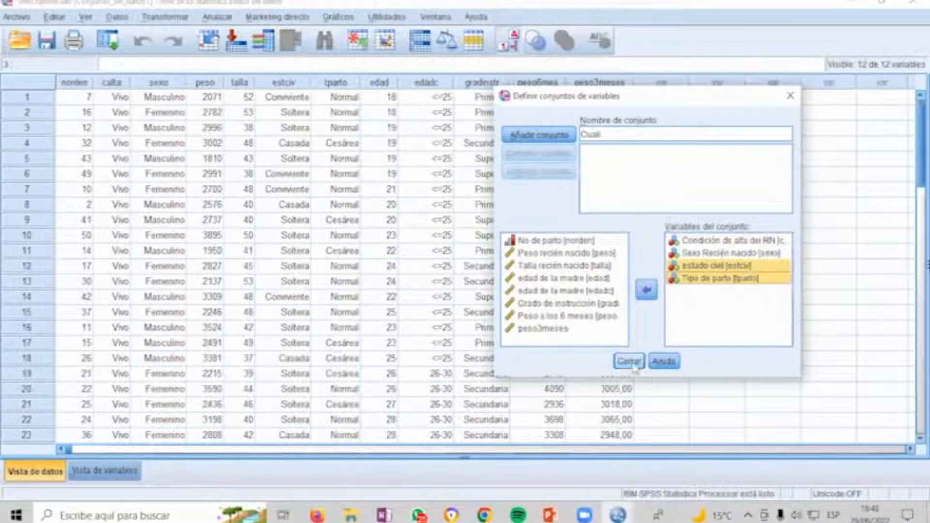
click(539, 134)
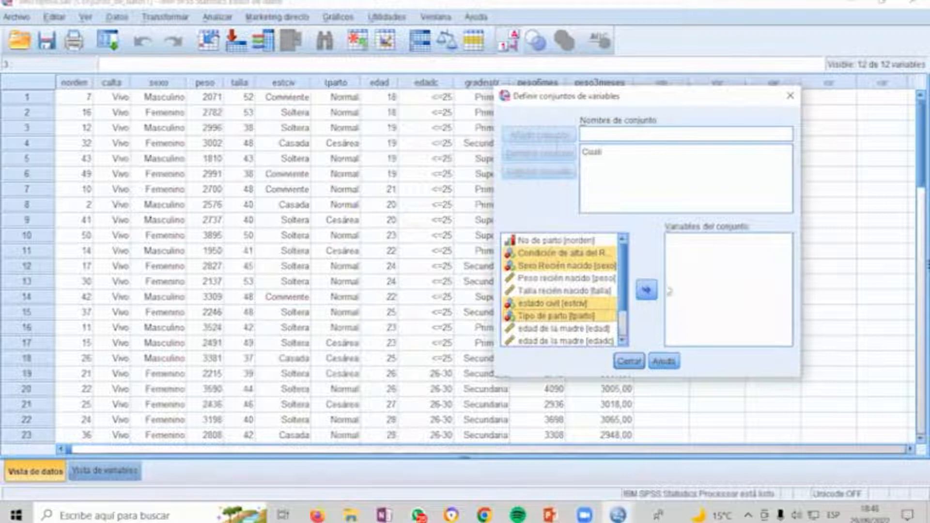
click(601, 153)
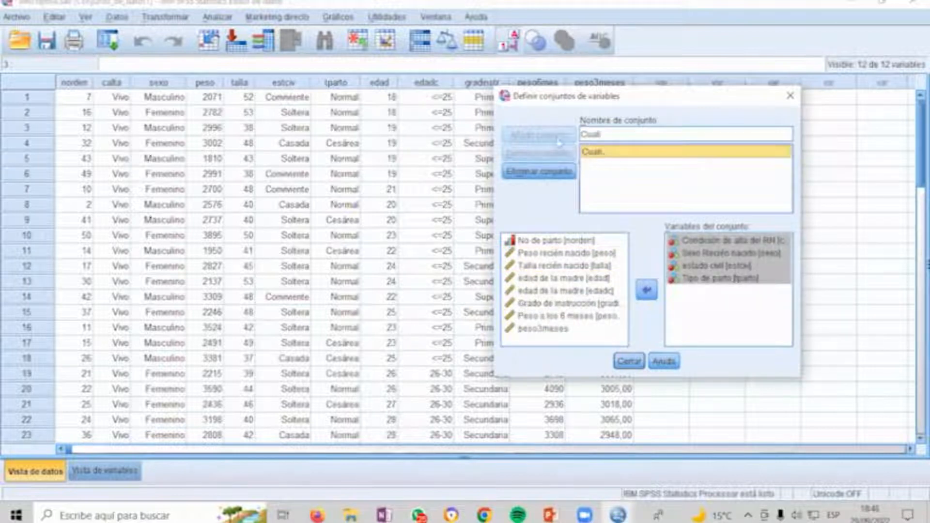
click(628, 362)
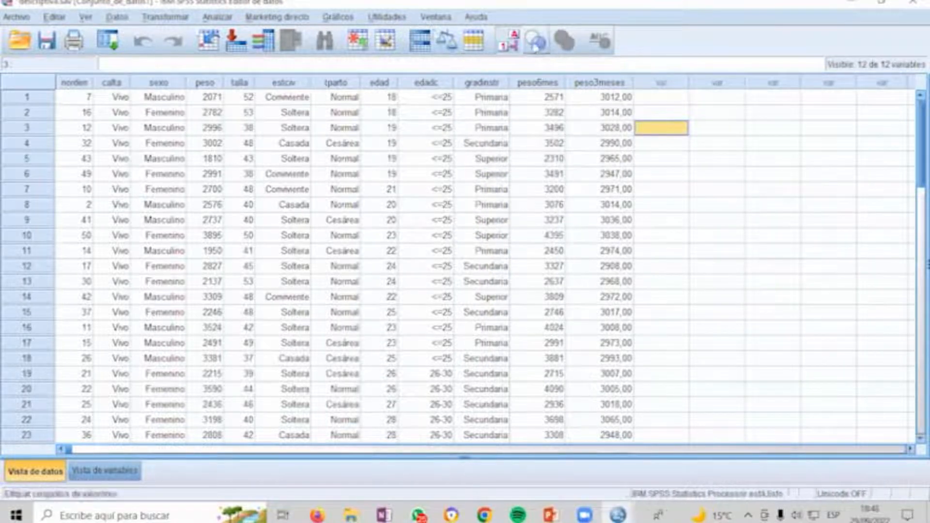
Step: Apply only the Cuali variable set to the data, excluding ALLVARIABLES and NEWVARIABLES
click(536, 44)
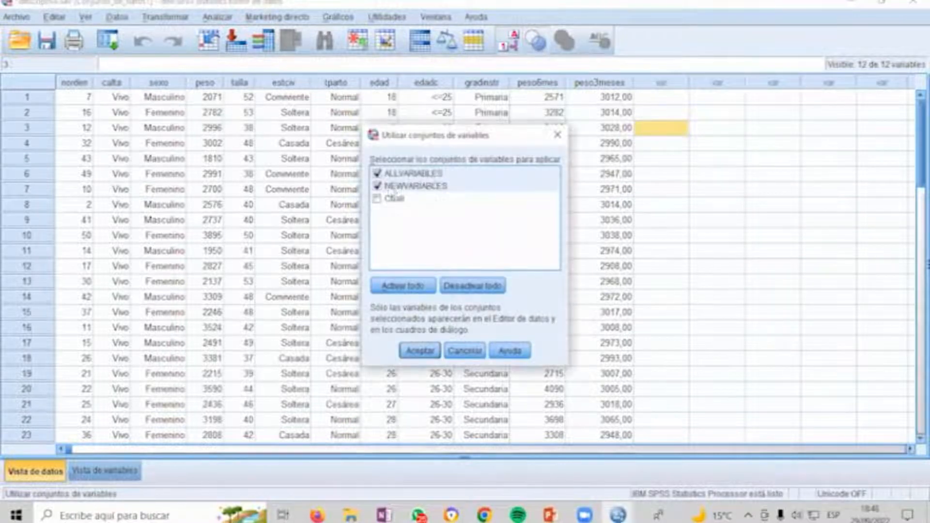
click(377, 173)
click(377, 186)
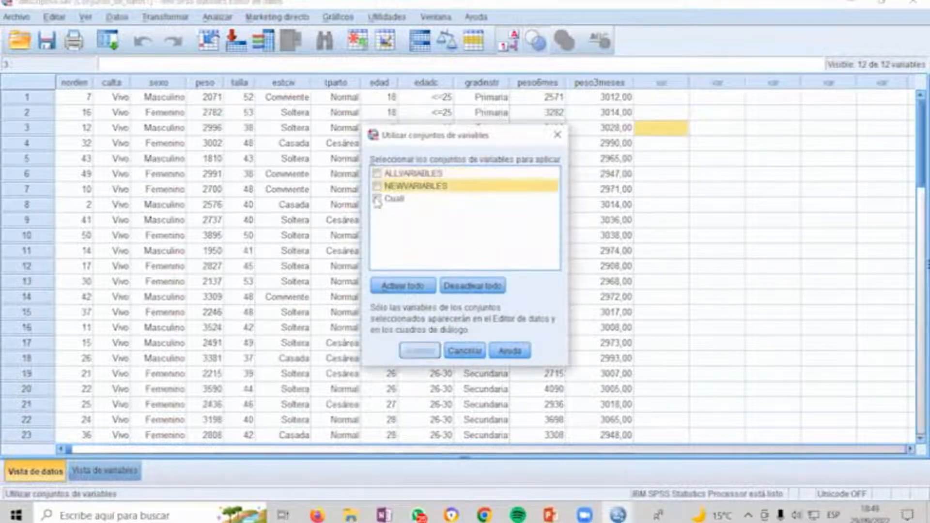
click(377, 198)
click(420, 351)
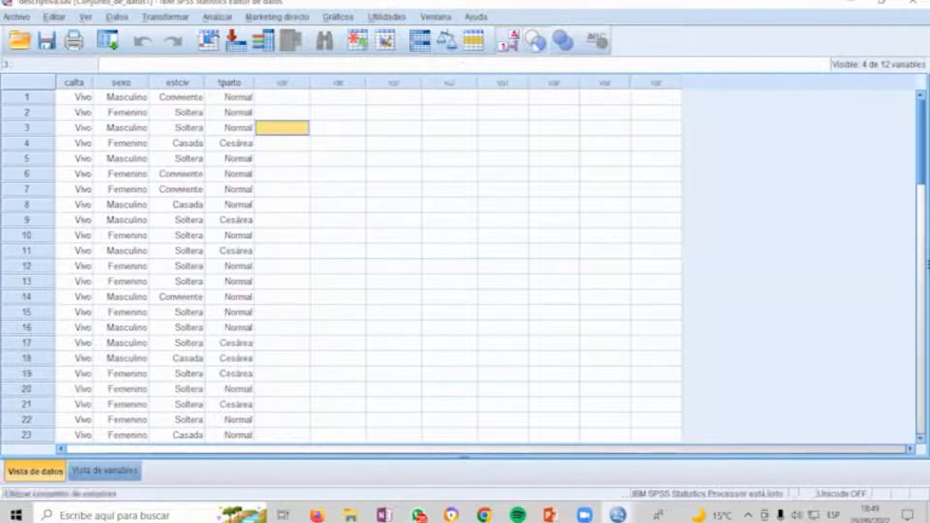
Step: Reactivate the ALLVARIABLES and NEWVARIABLES sets alongside Cuali to display every variable again
click(537, 46)
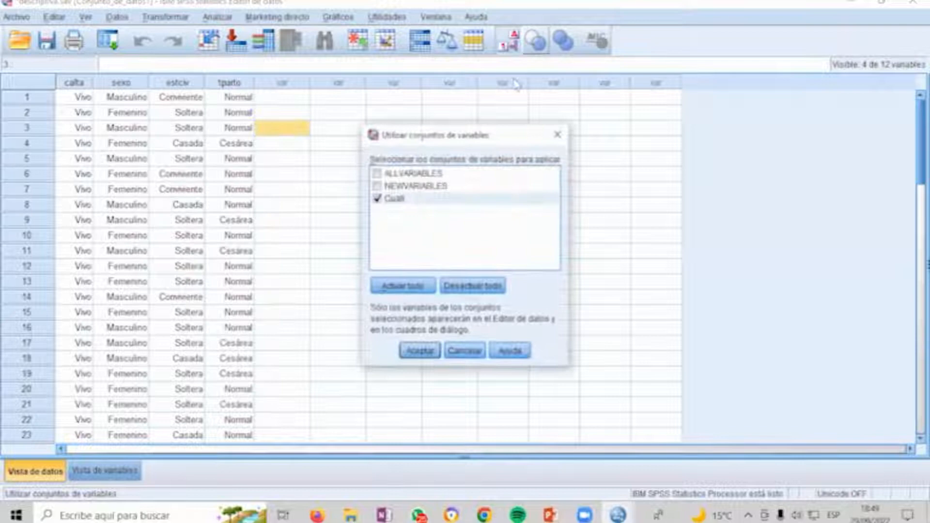
click(377, 186)
click(381, 175)
click(377, 173)
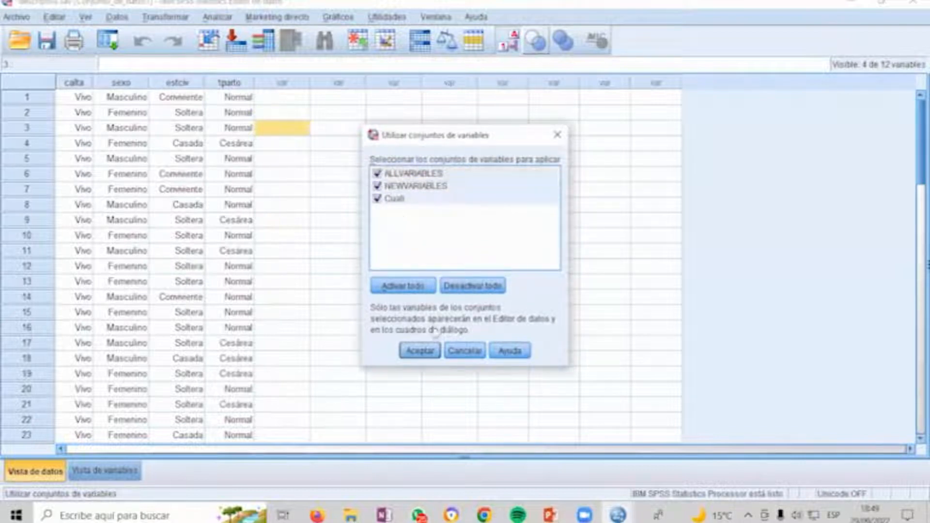
click(420, 350)
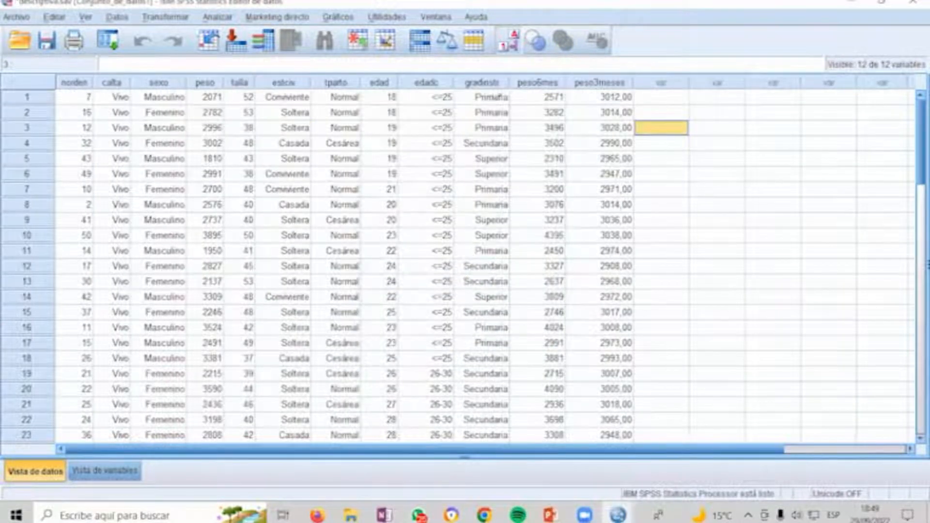
Step: Define a new variable set named Cuanti containing Peso recién nacido, Talla recién nacido and both edad de la madre variables (edad and edadc)
click(388, 17)
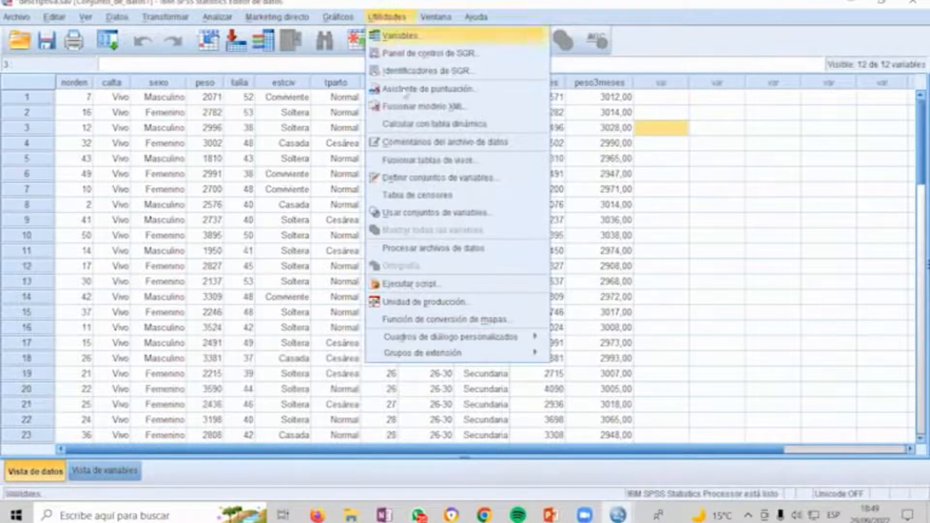
click(406, 187)
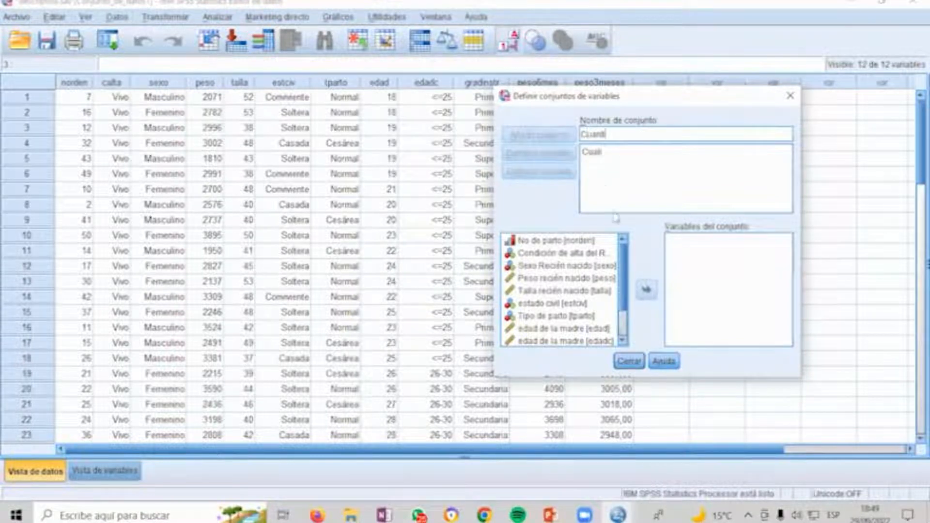
click(564, 280)
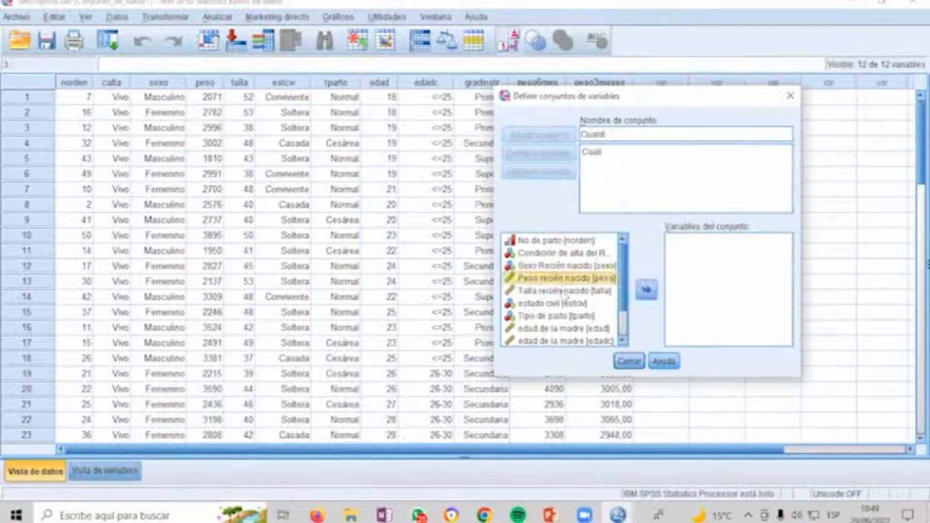
shift+click(566, 291)
ctrl+click(549, 329)
ctrl+click(549, 341)
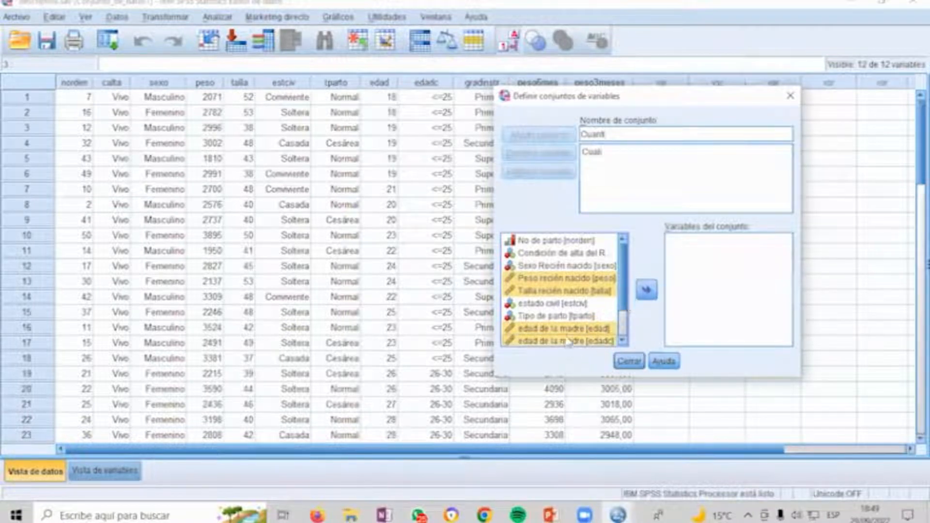
click(646, 290)
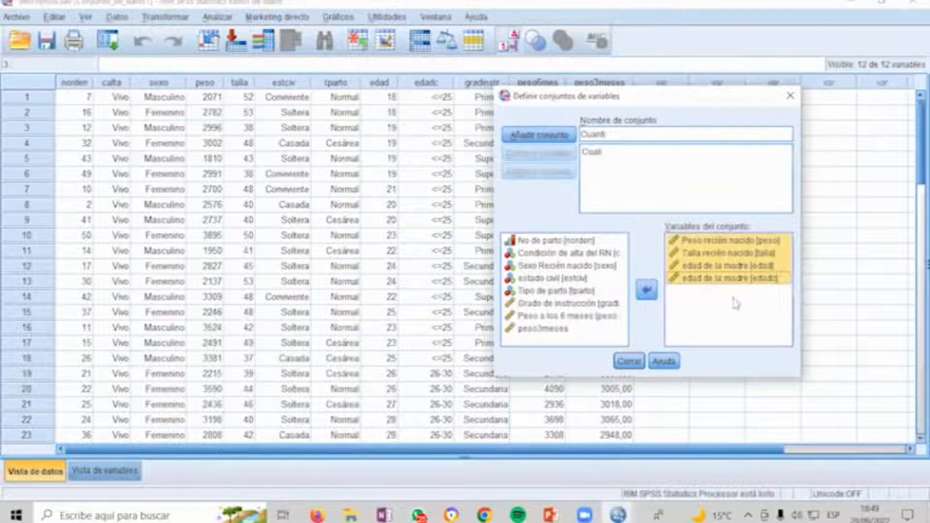
Step: Remove edadc from the Cuanti set and include Peso a los 6 meses and peso3meses in it
click(729, 278)
click(646, 290)
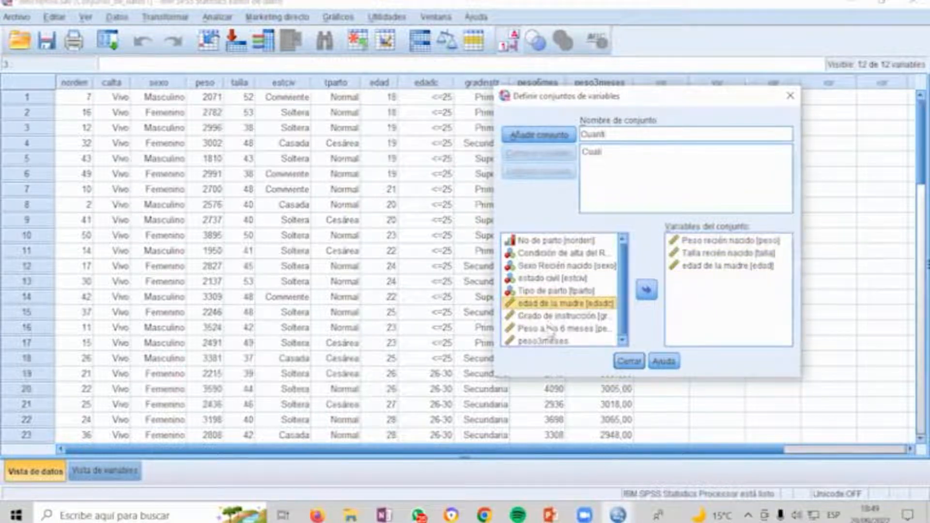
click(549, 328)
shift+click(543, 341)
click(646, 289)
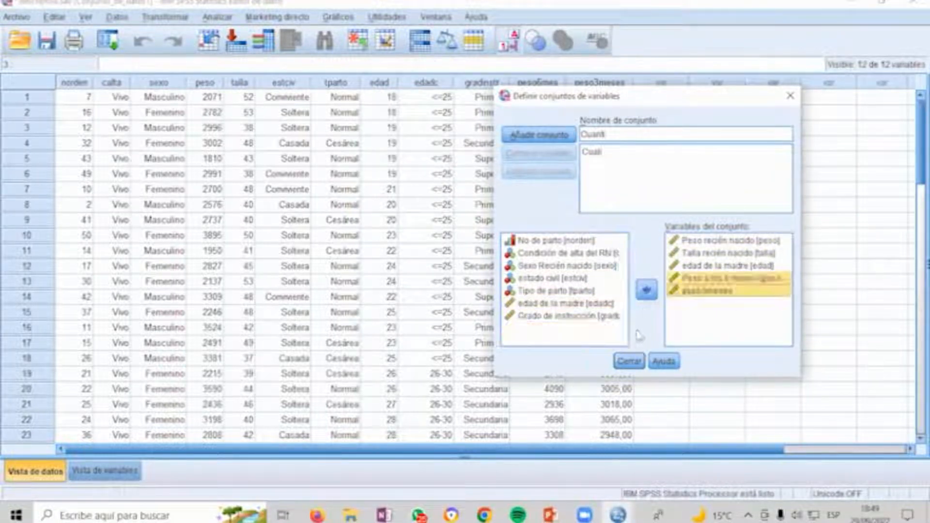
Step: Add Cuanti to the list of defined variable sets and close the definition
click(628, 360)
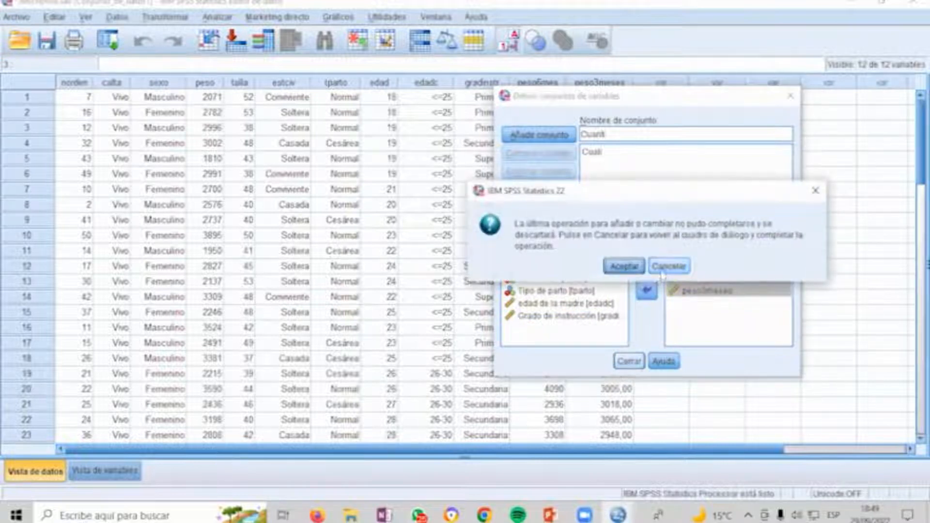
click(673, 269)
click(556, 138)
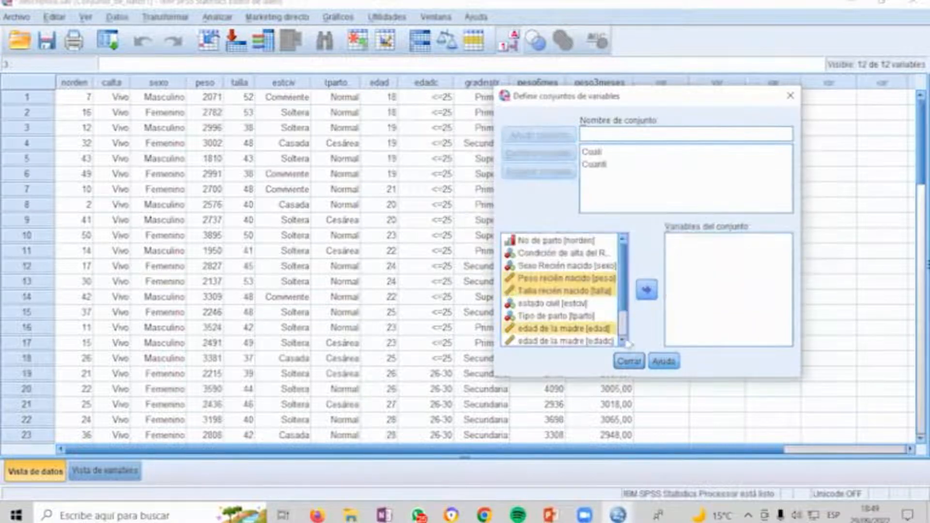
click(628, 361)
Step: Apply only the Cuanti variable set to the data, deactivating all the other sets
click(538, 46)
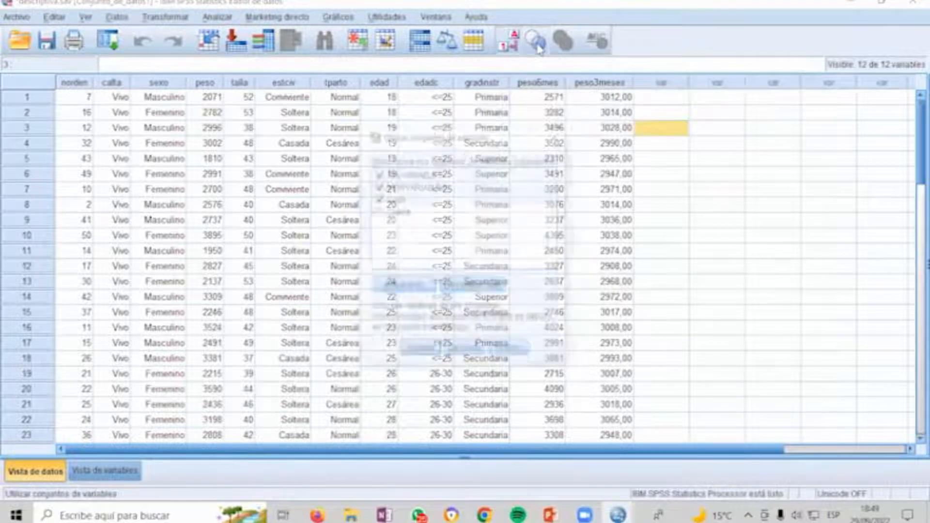
click(378, 198)
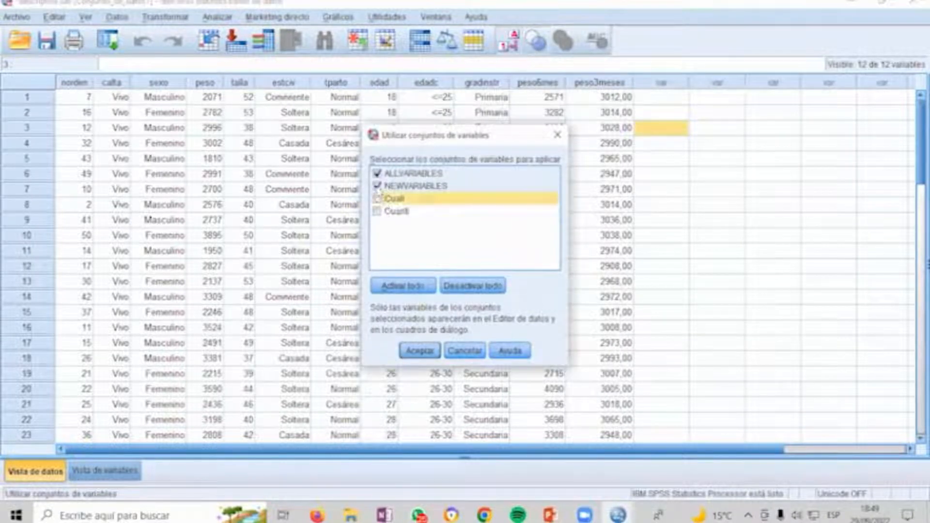
click(471, 285)
click(377, 212)
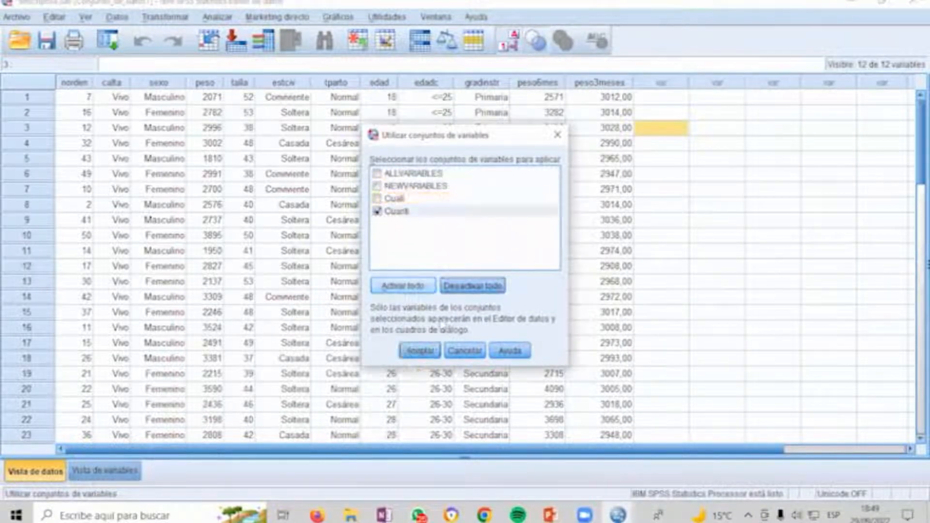
click(420, 349)
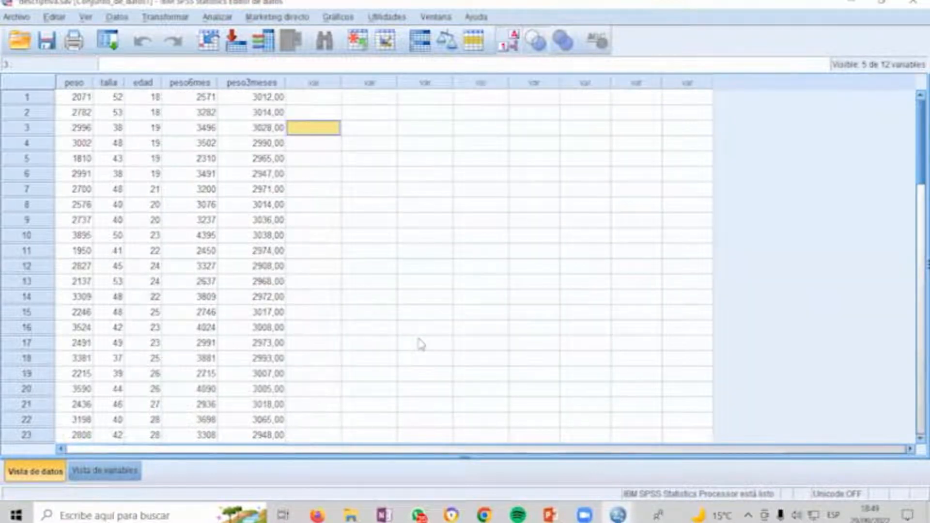
Step: Activate all the variable sets again and select the gradinstr cell of case 9
click(536, 41)
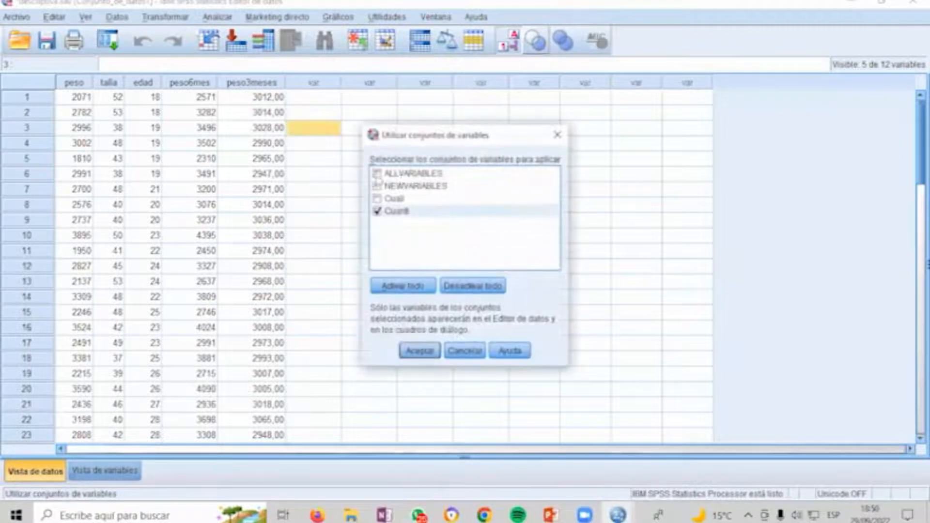
click(403, 286)
click(432, 351)
click(472, 219)
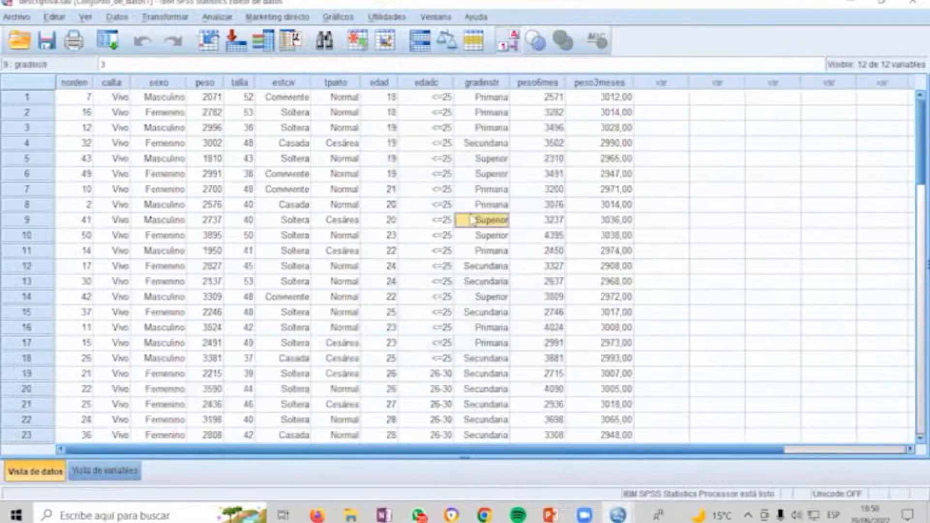
Step: Switch to PowerPoint to read slide 16 on assigning ranks to cases, and return to the SPSS data
key(alt+Tab)
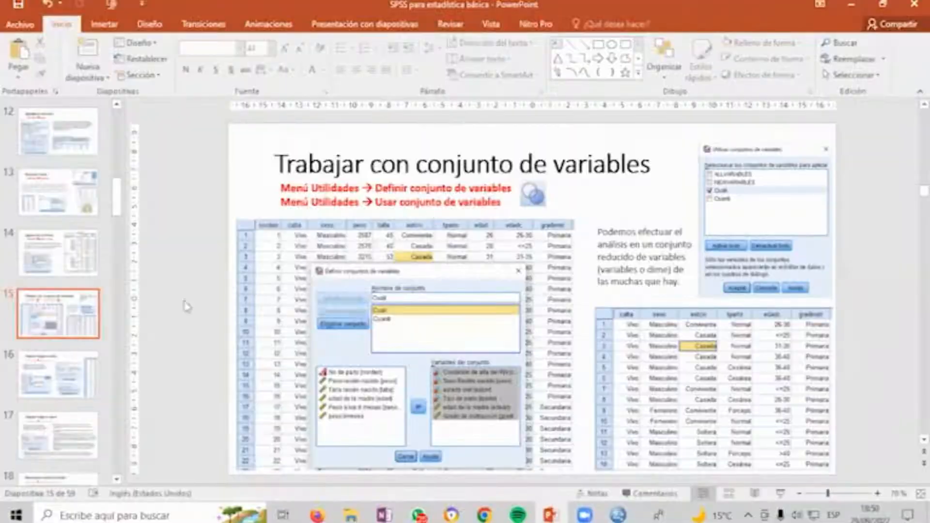
click(52, 384)
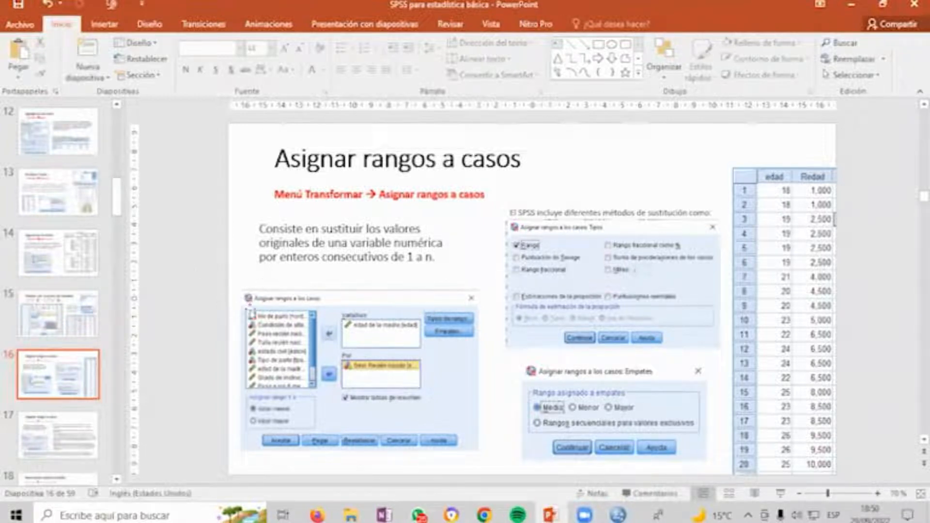
drag(260, 228, 444, 257)
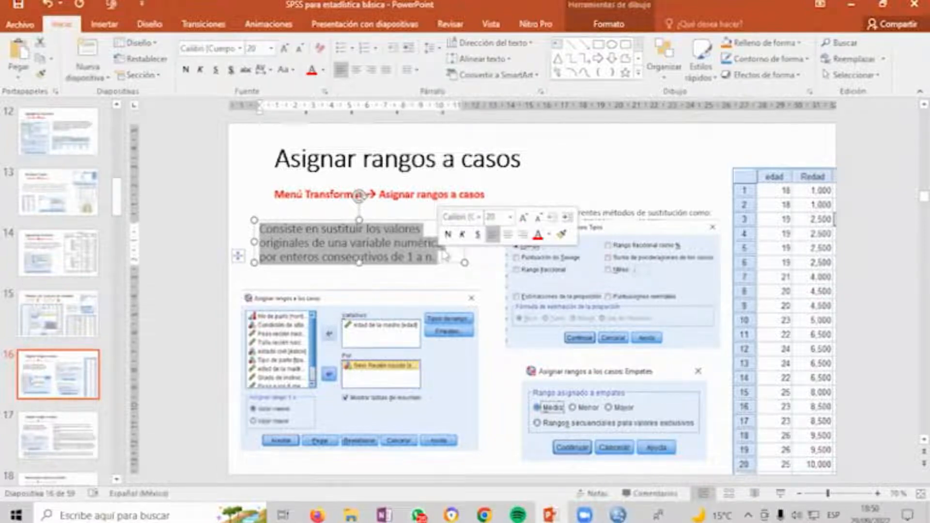
click(203, 259)
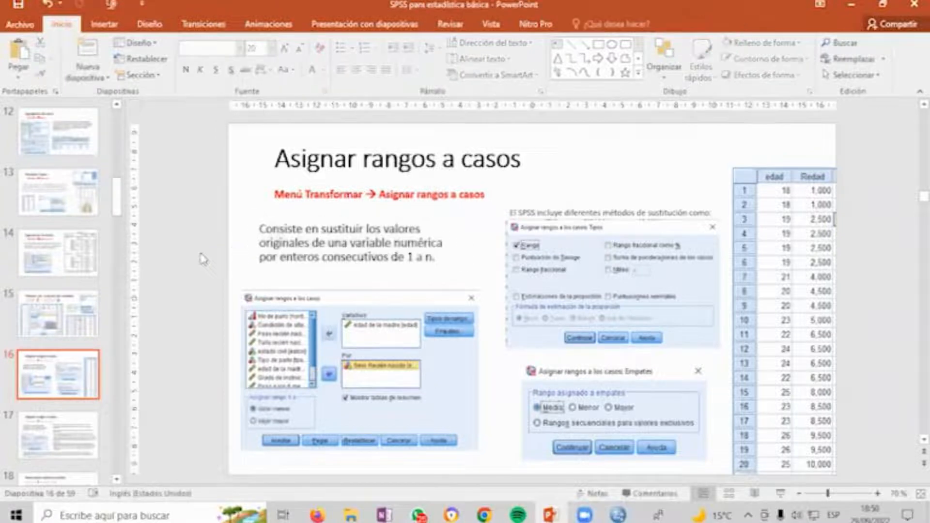
key(alt+Tab)
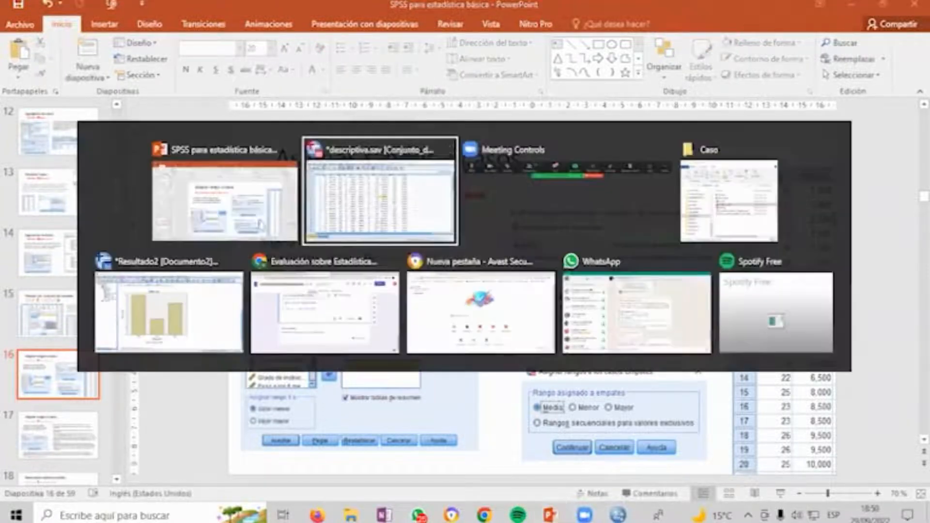
key(alt+Tab)
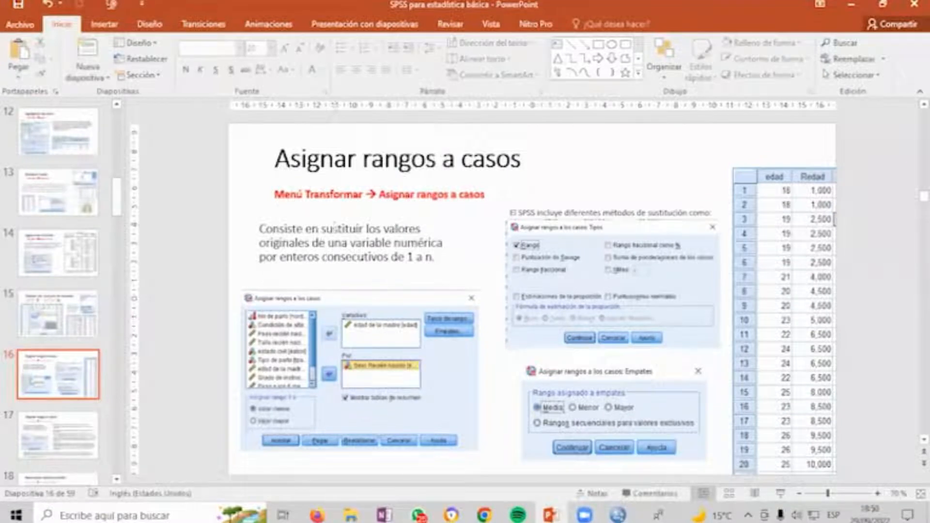
key(alt+Tab)
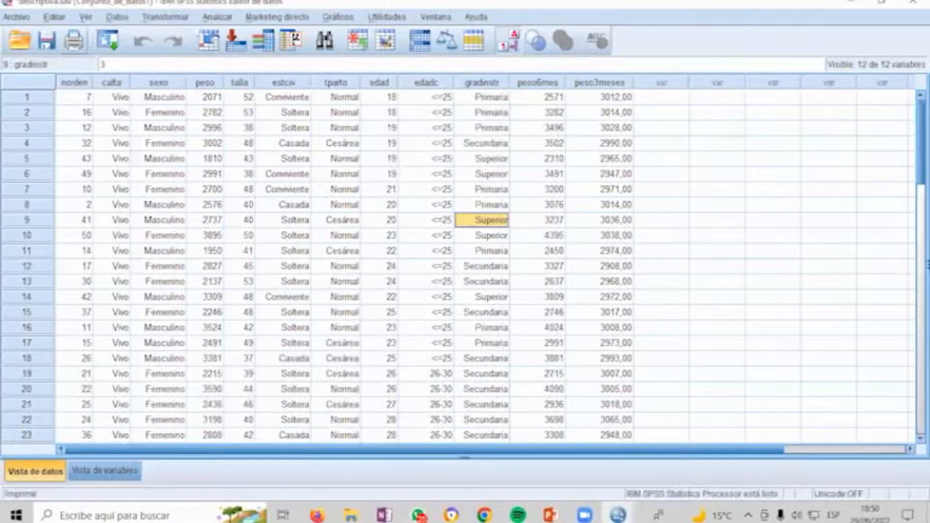
click(113, 41)
click(117, 20)
click(118, 18)
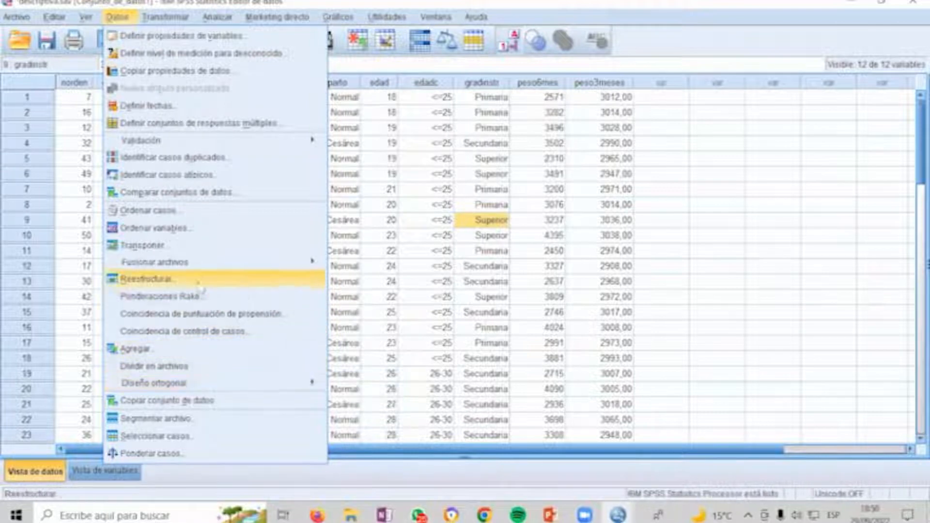
click(185, 109)
key(alt+Tab)
key(alt+Tab)
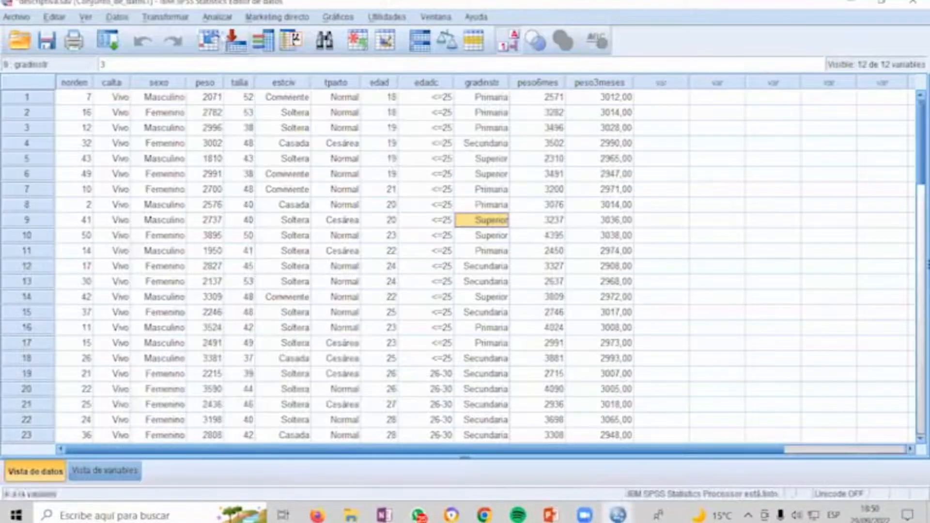
Step: Set up Asignar rangos a casos to rank edad de la madre [edad], grouped by Sexo Recién nacido
click(189, 19)
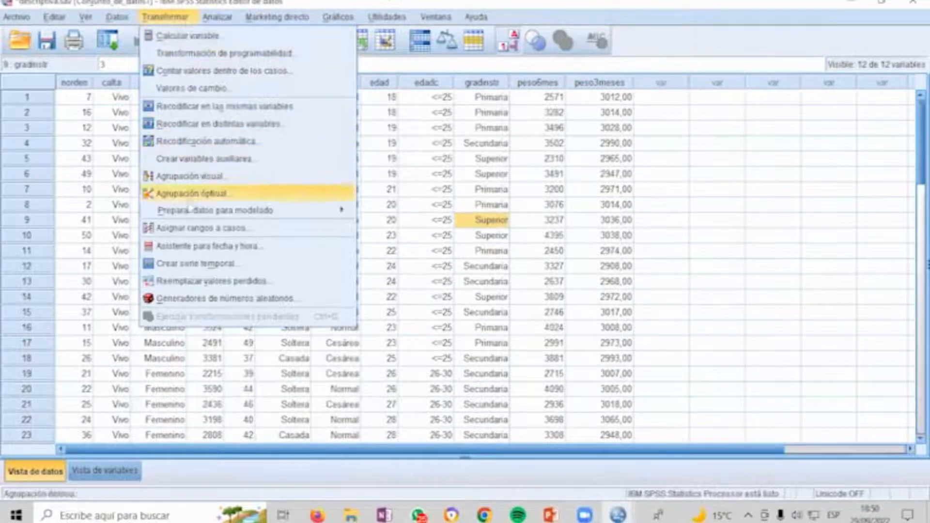
click(189, 230)
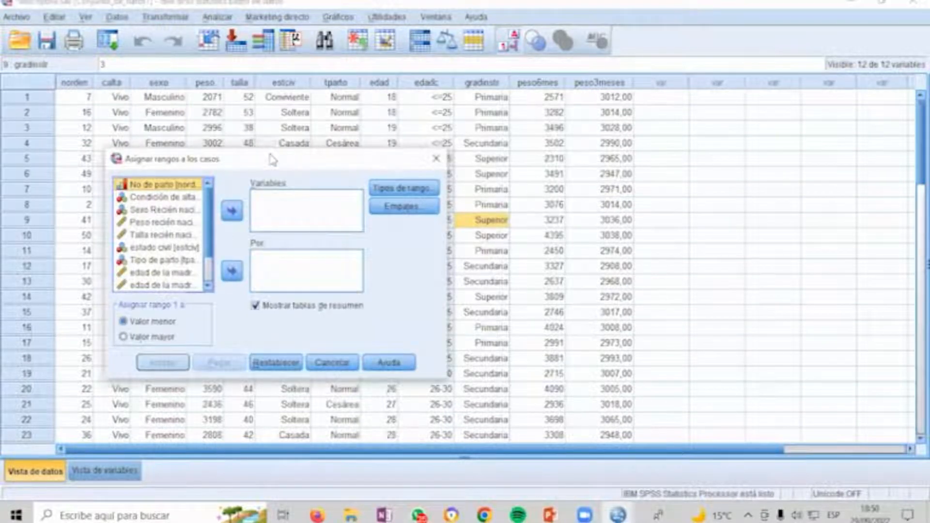
drag(273, 160, 533, 187)
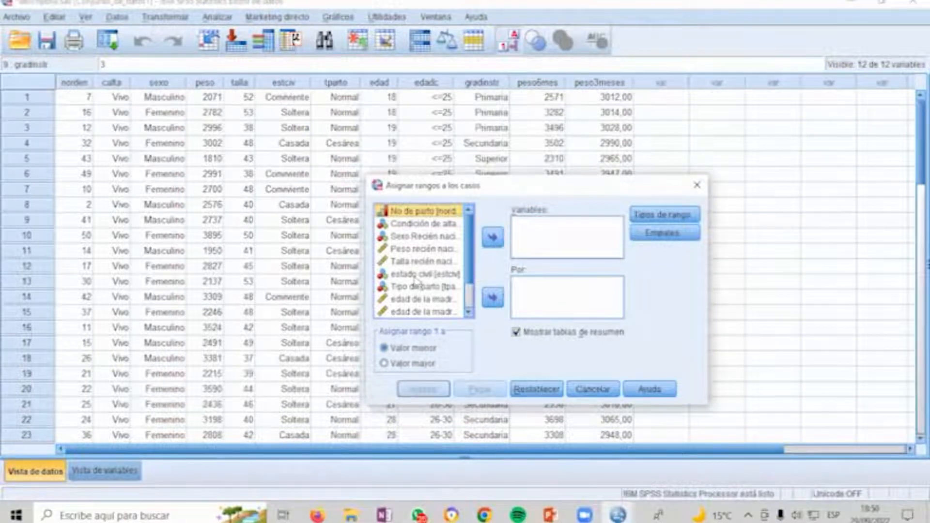
click(416, 237)
click(493, 297)
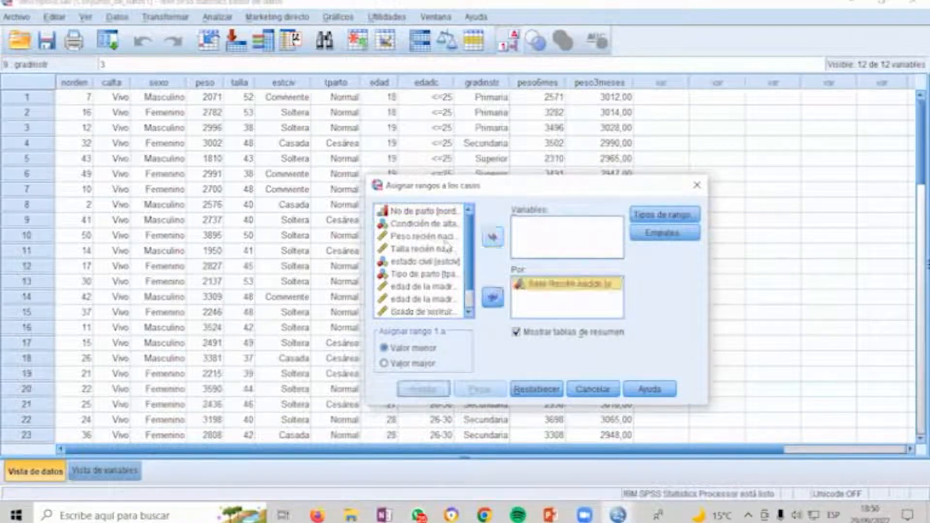
click(419, 296)
click(493, 237)
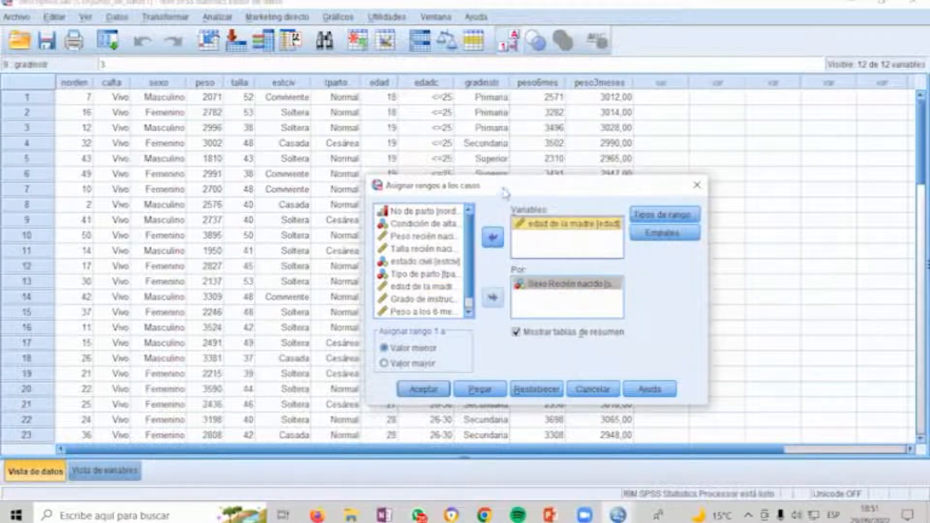
Step: Open the rank type options for the case ranking and examine the available types
drag(505, 193, 469, 127)
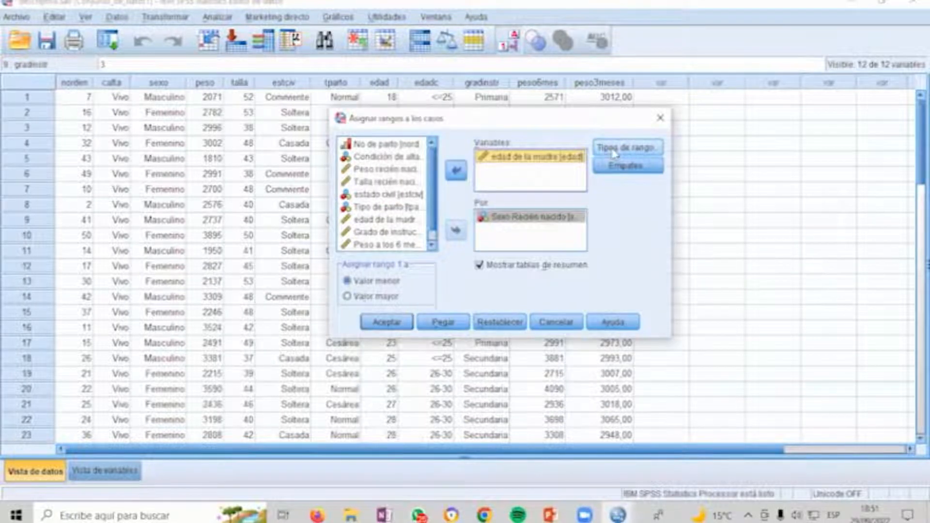
click(614, 153)
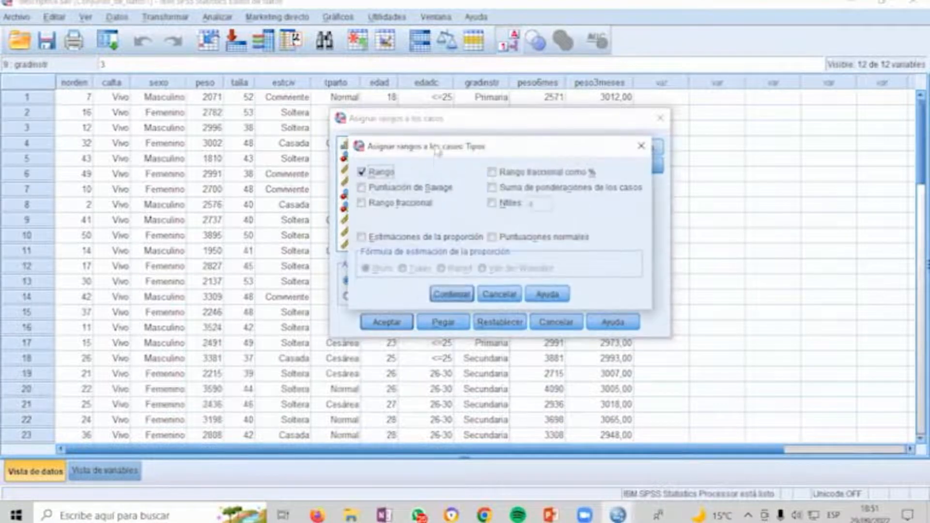
drag(441, 148, 635, 180)
Step: Switch to PowerPoint and read the explanations of Rango and Puntuación de Savage on slide 17
key(alt+Tab)
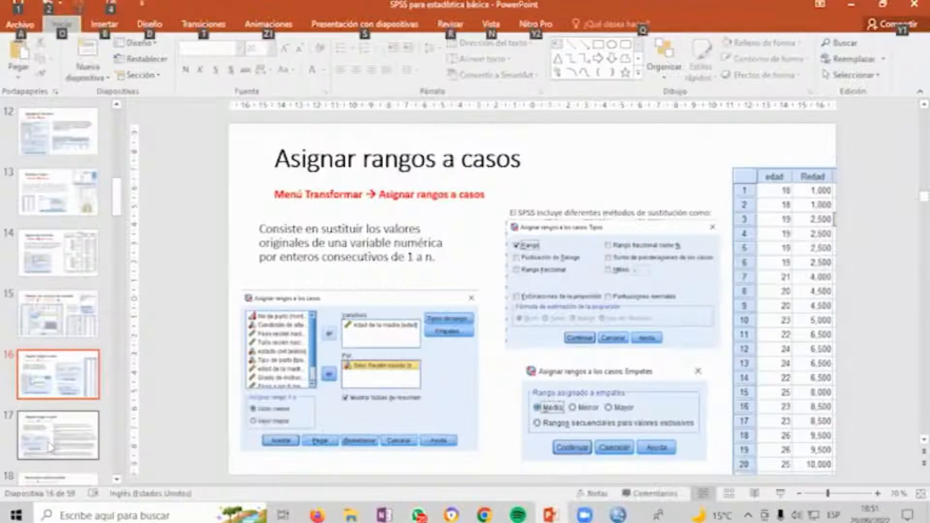
click(50, 438)
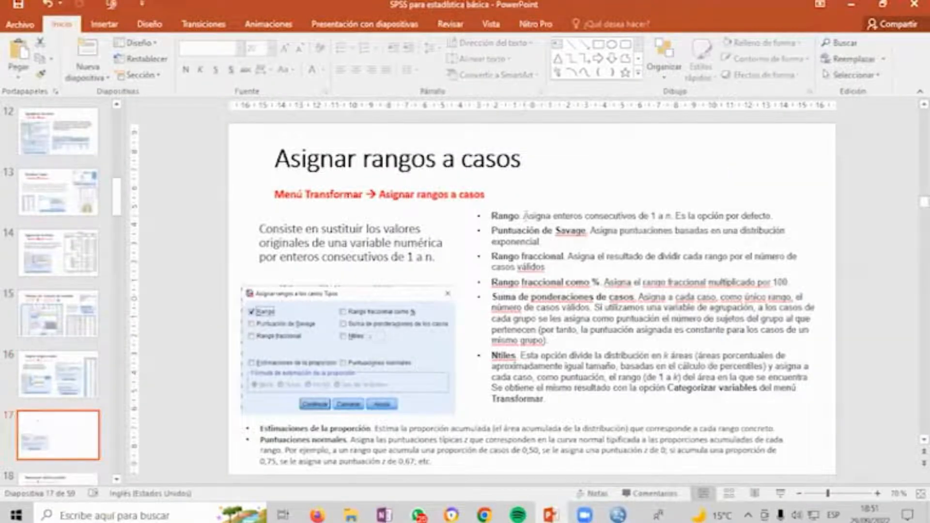
drag(525, 214, 740, 216)
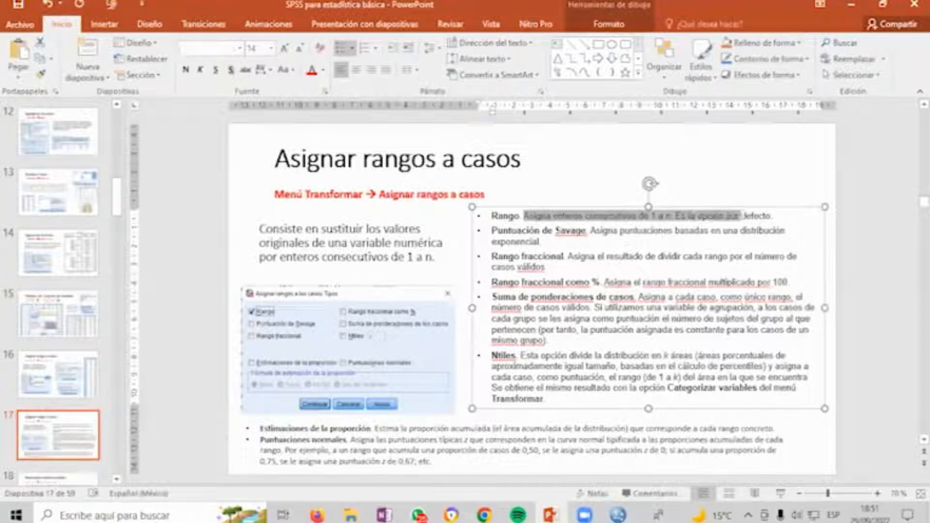
drag(609, 227, 738, 230)
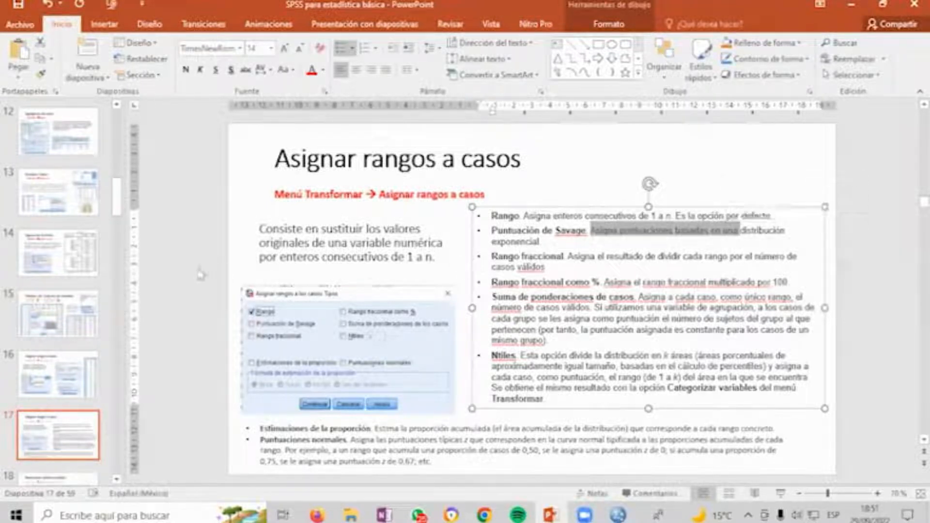
Step: Switch back to SPSS and run the case ranking with rank type Rango and ties assigned by Media
click(218, 265)
key(alt+Tab)
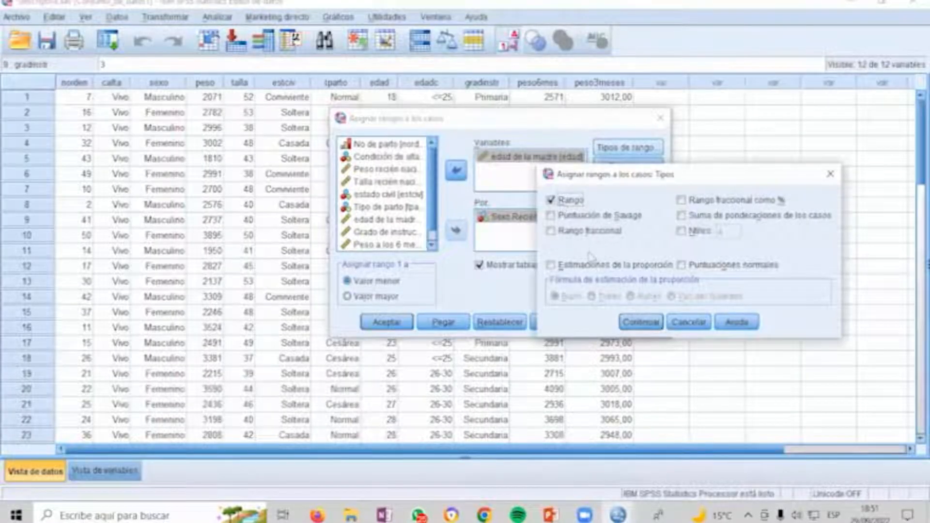
click(645, 322)
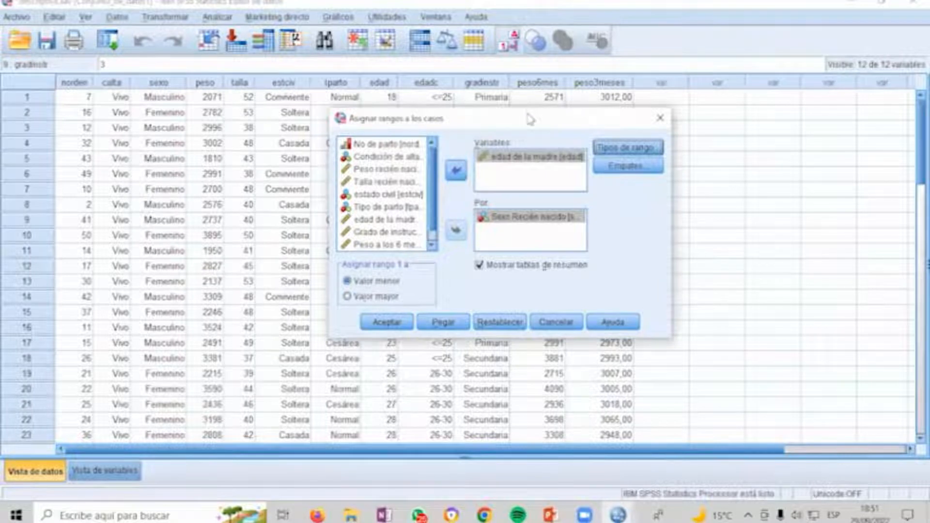
drag(530, 120, 347, 162)
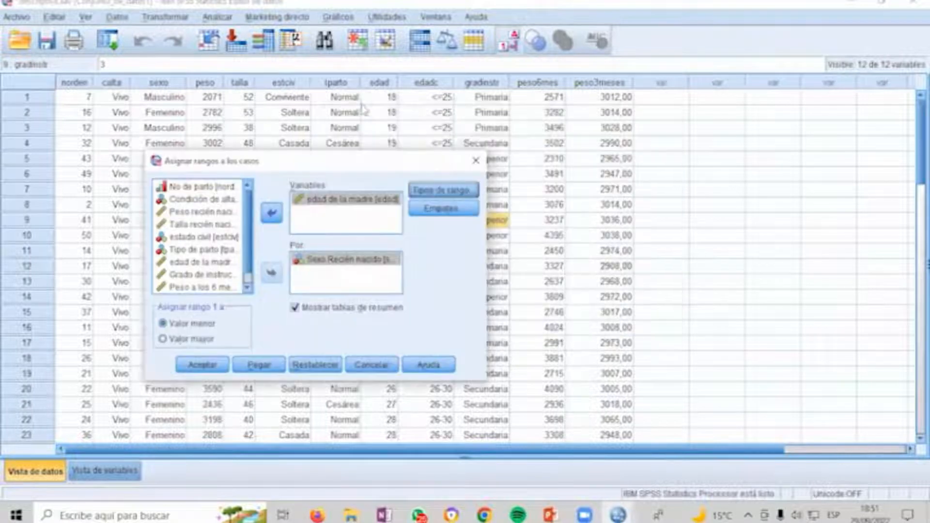
click(426, 209)
drag(282, 229, 531, 221)
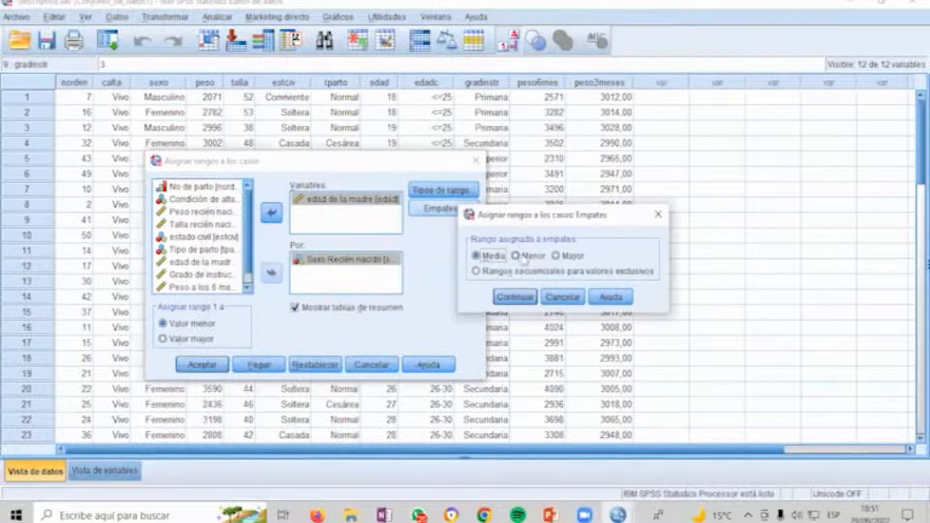
click(515, 298)
click(200, 365)
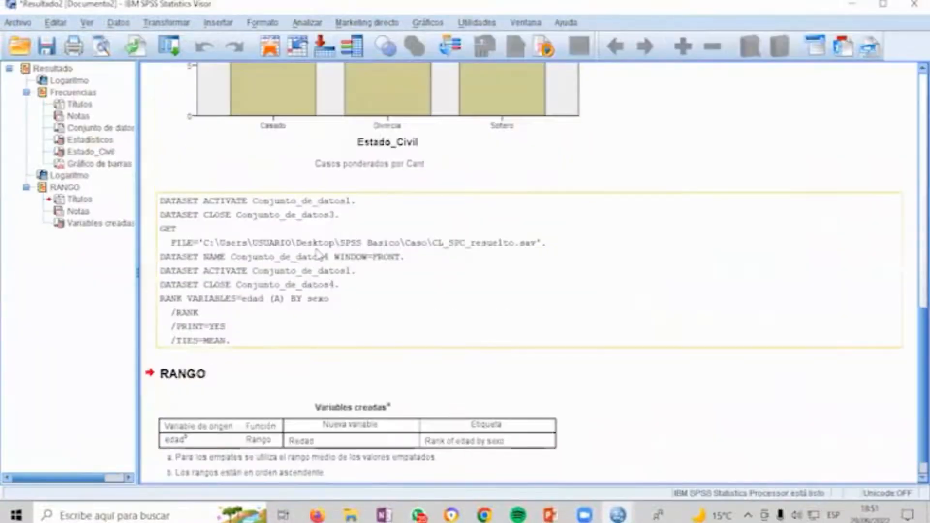
Step: Return to the data sheet and compare the edad values of the first six cases with their ranks in the new column
key(alt+Tab)
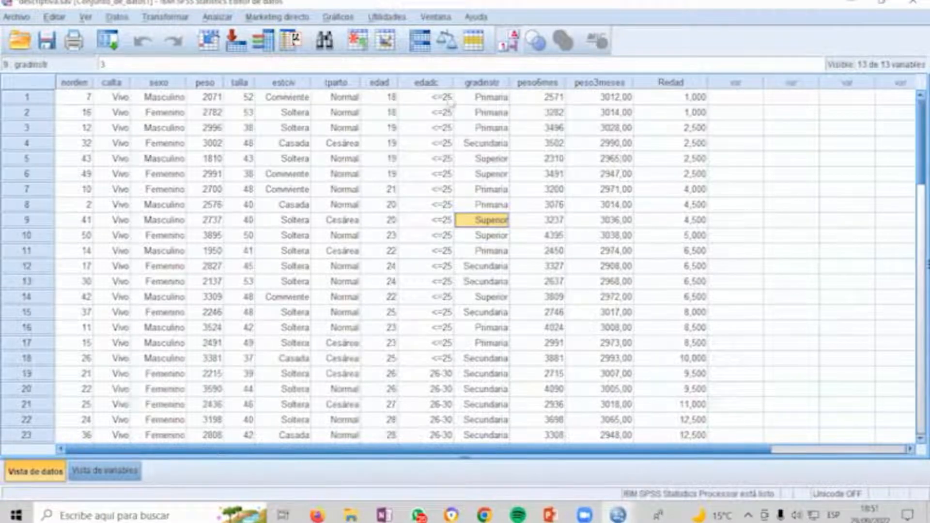
drag(390, 99, 391, 112)
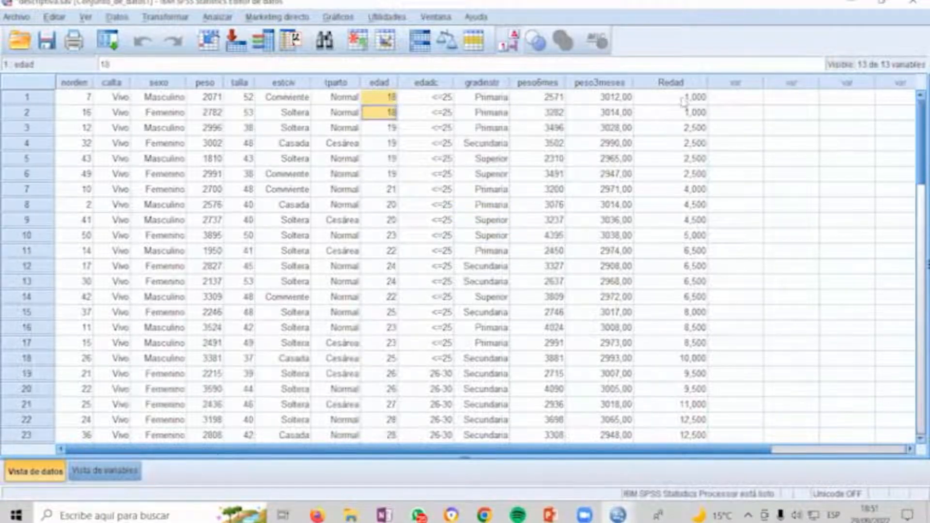
drag(684, 97, 685, 113)
drag(379, 128, 376, 144)
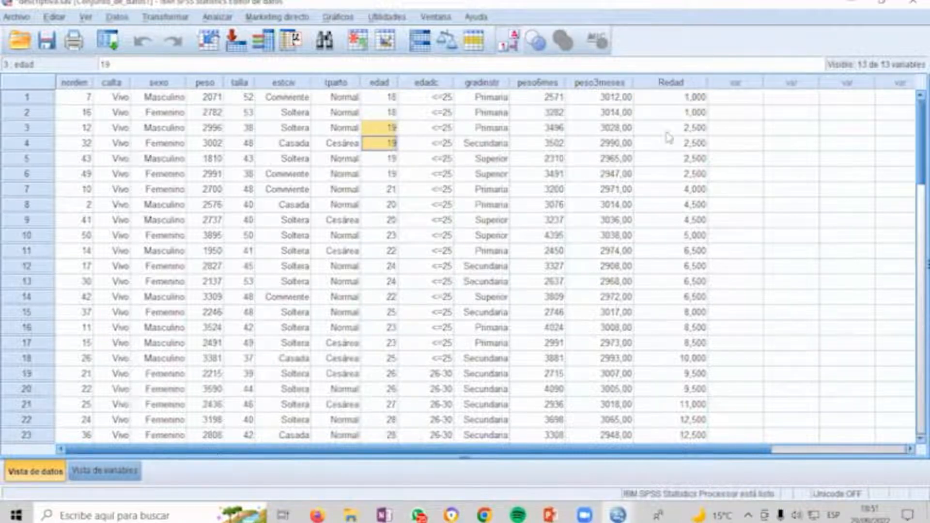
drag(667, 133, 670, 144)
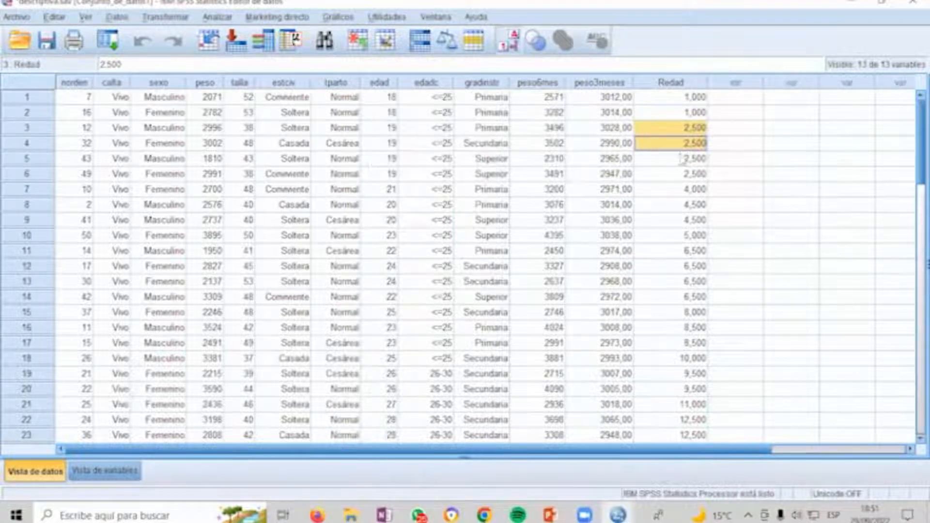
drag(671, 160, 674, 174)
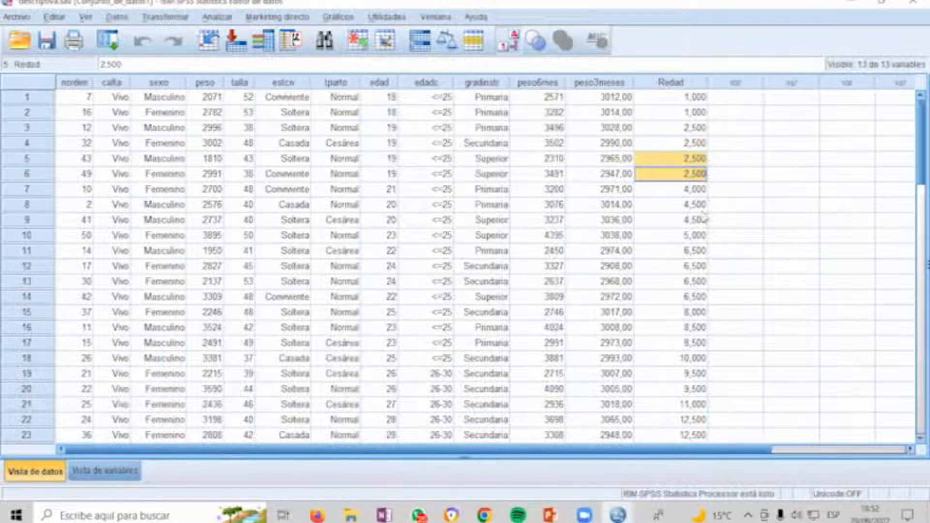
Step: Switch to PowerPoint and read slide 18 on Reemplazar valores perdidos and its replacement methods
key(alt+Tab)
click(469, 215)
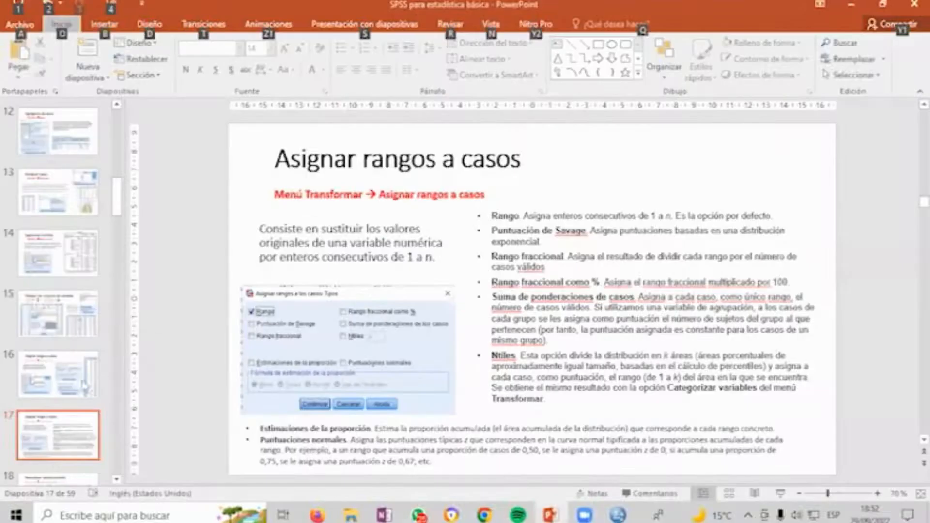
click(81, 479)
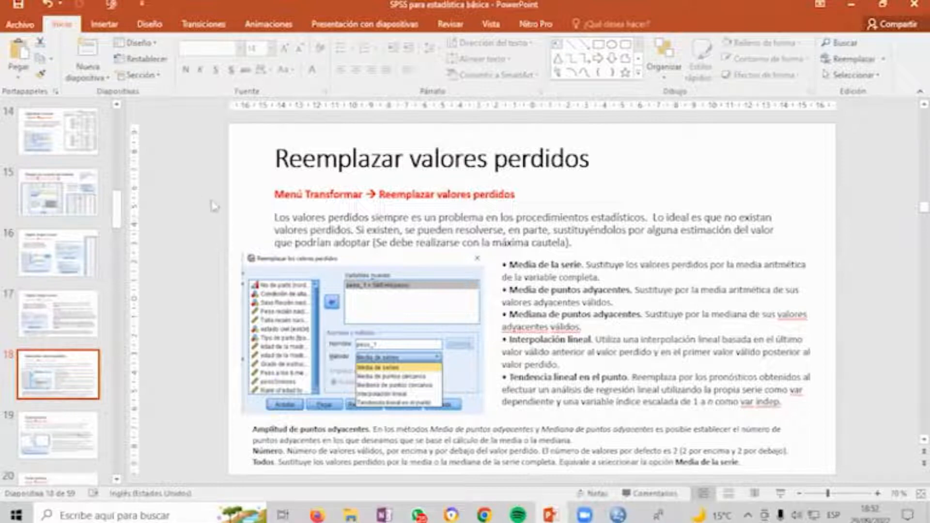
Step: Return to the SPSS data, start Reemplazar valores perdidos and select the newborn weight variable, Peso recién nacido
key(alt+Tab)
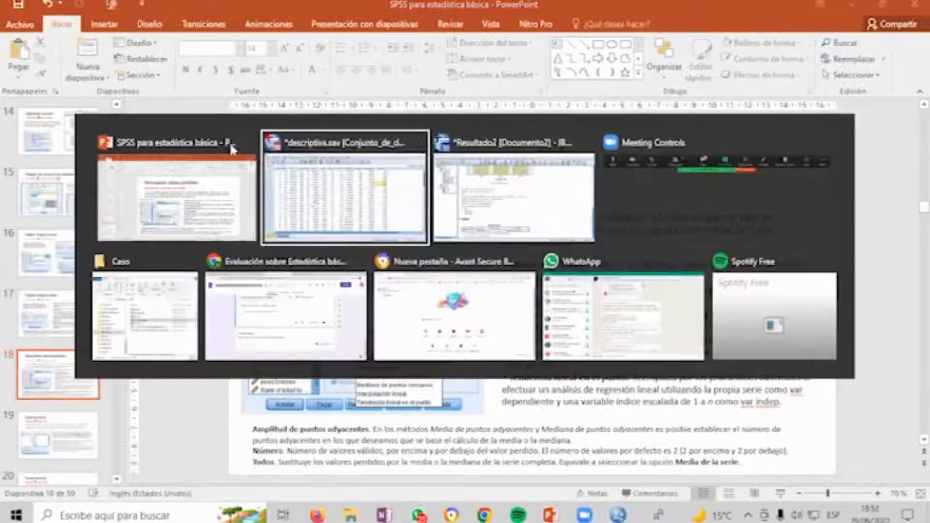
click(314, 191)
click(165, 22)
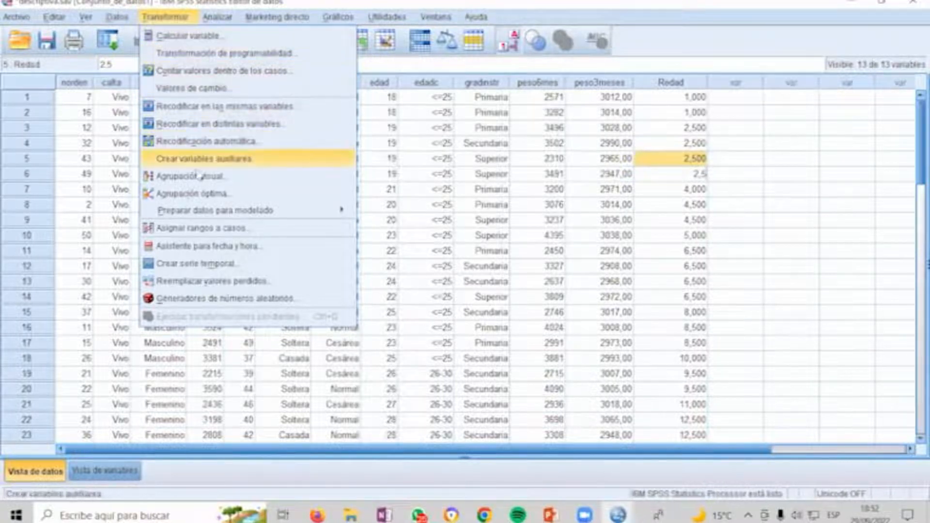
click(187, 281)
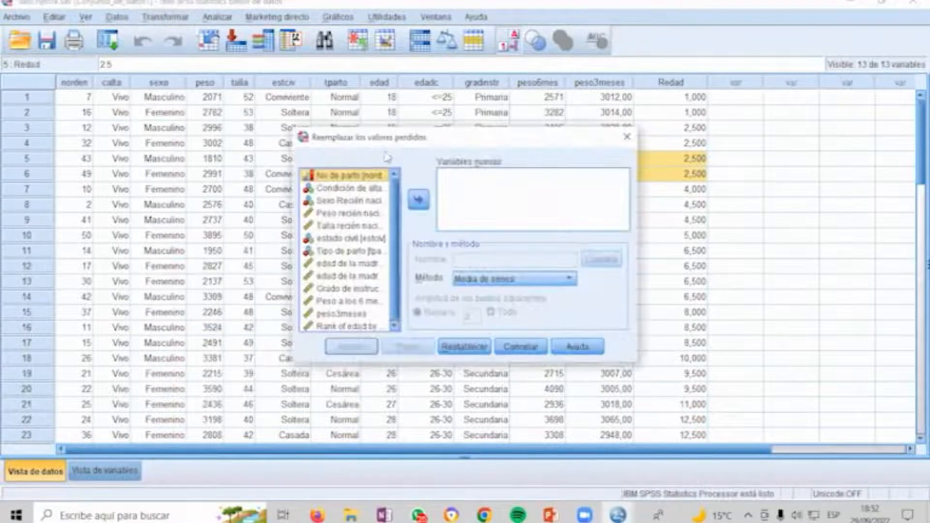
drag(404, 140, 381, 122)
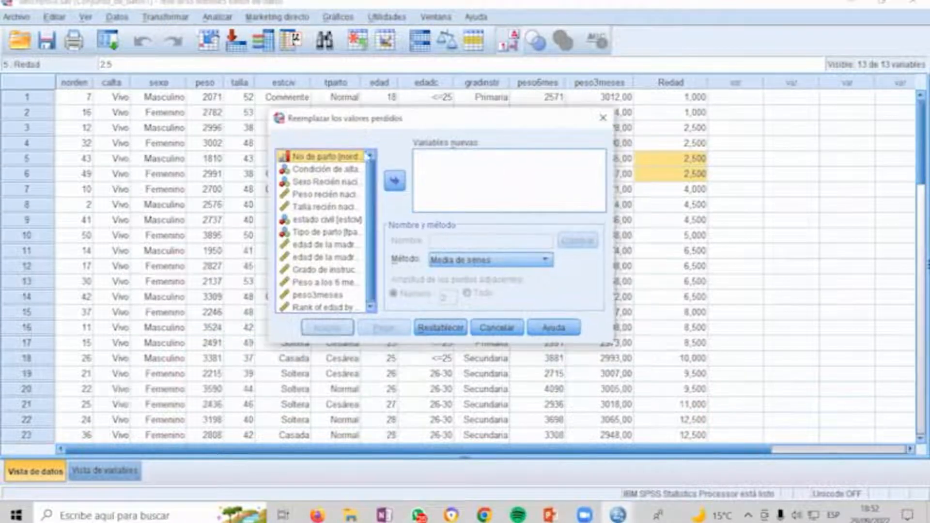
click(317, 195)
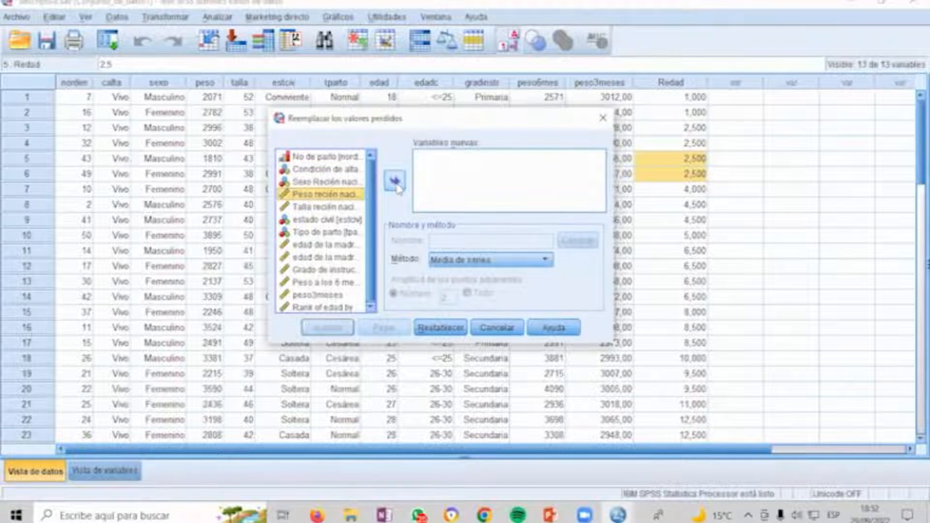
Step: Add the newborn weight variable (peso) to the missing-value replacement using the Media de series method
click(395, 181)
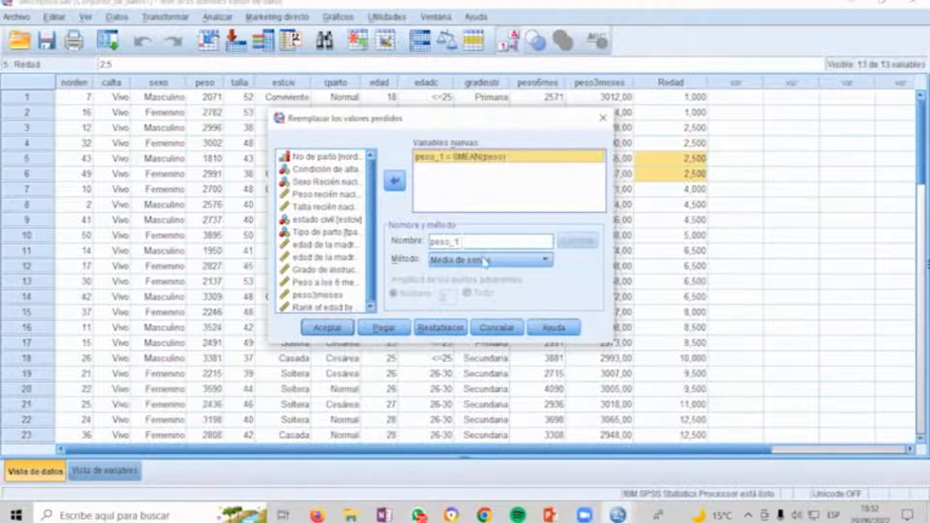
click(485, 260)
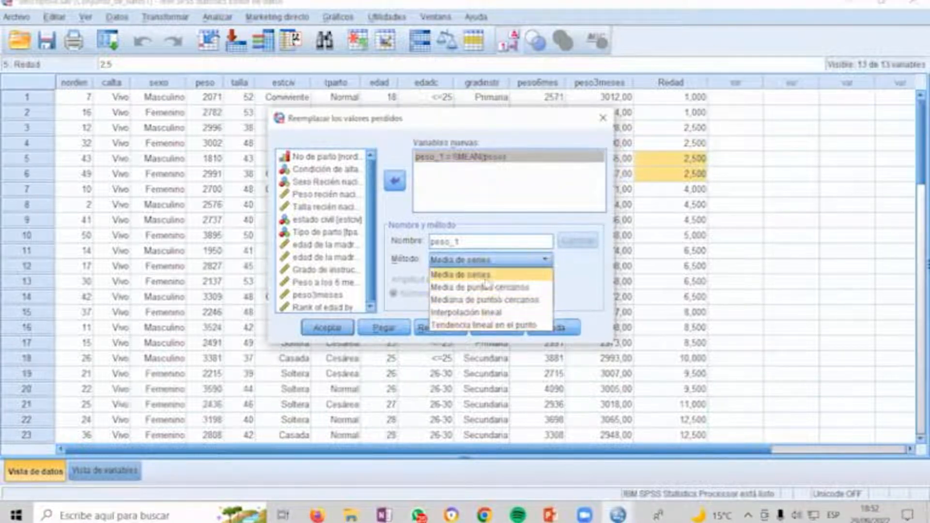
click(487, 276)
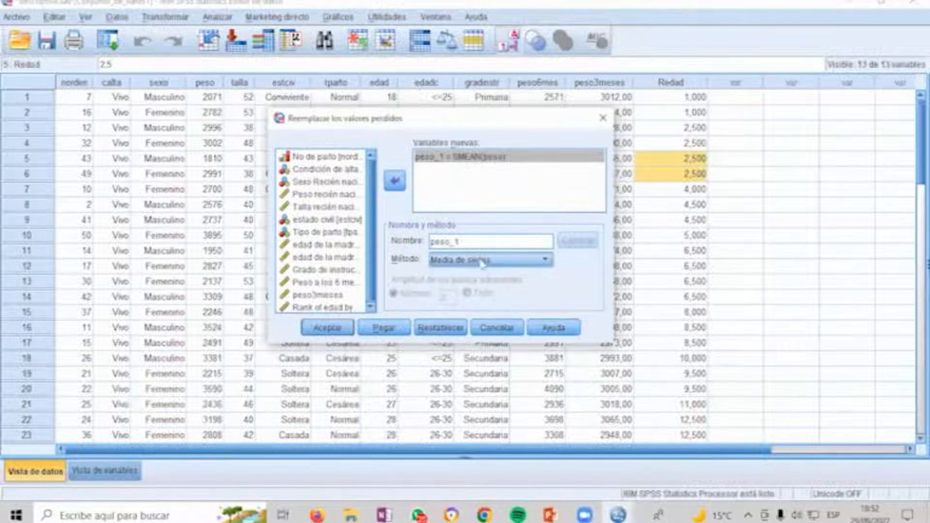
Step: Switch to the PowerPoint slide on replacing missing values and select the description of Media de la serie
key(alt+Tab)
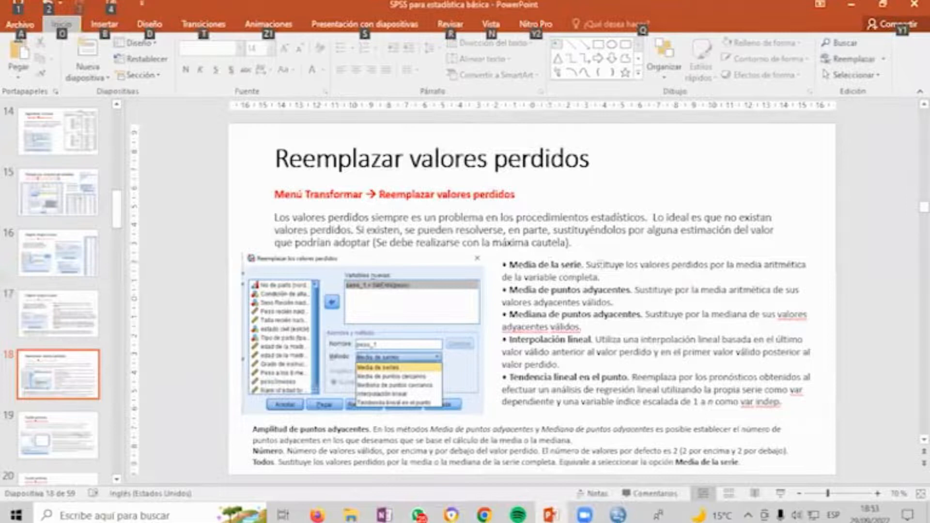
drag(587, 265, 767, 275)
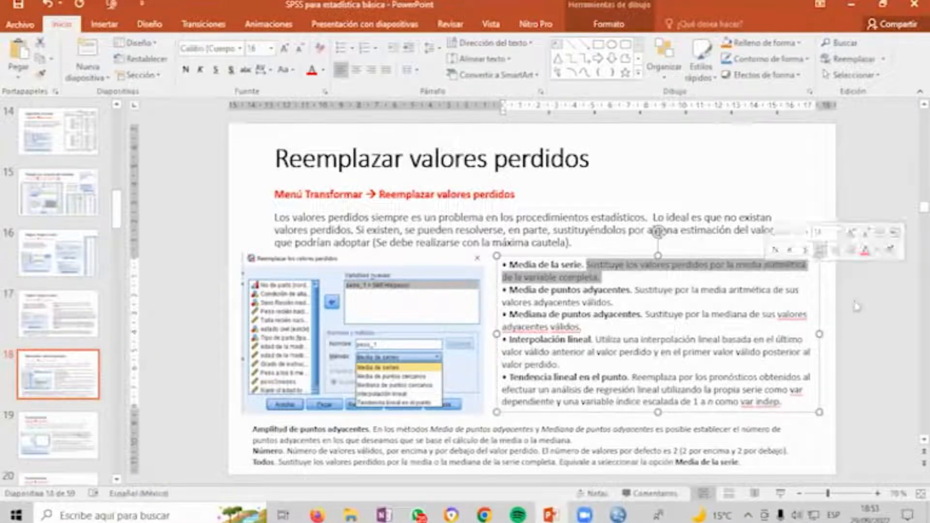
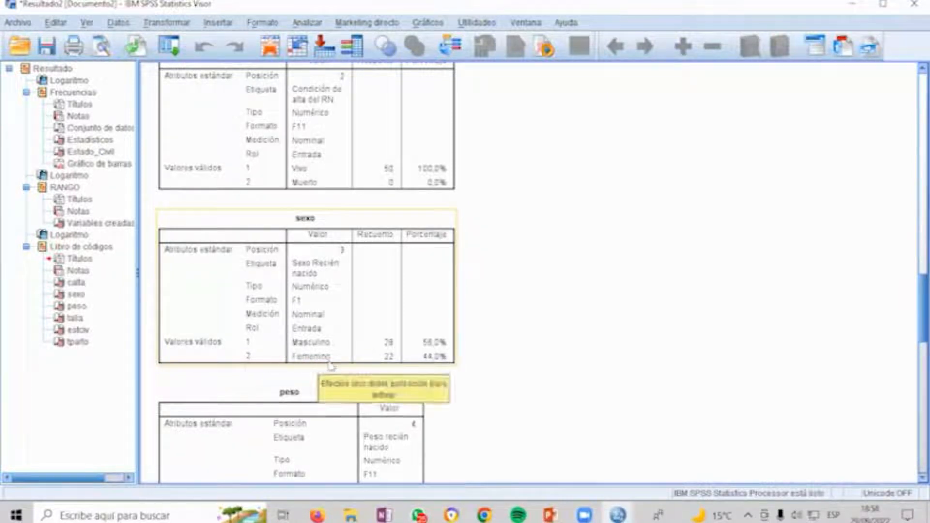
Step: Review the codebook tables for peso, talla, estciv and tparto in the SPSS output
scroll(359, 329, down, 3)
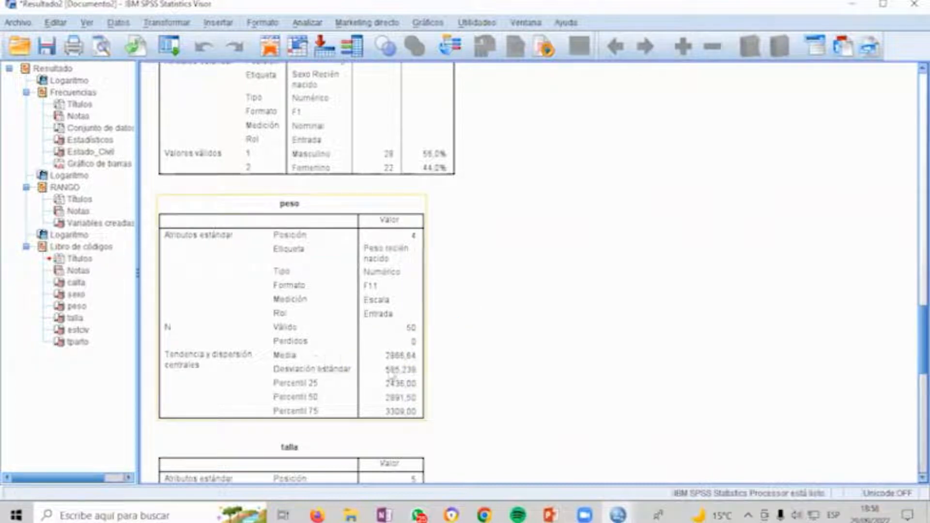
scroll(442, 309, down, 10)
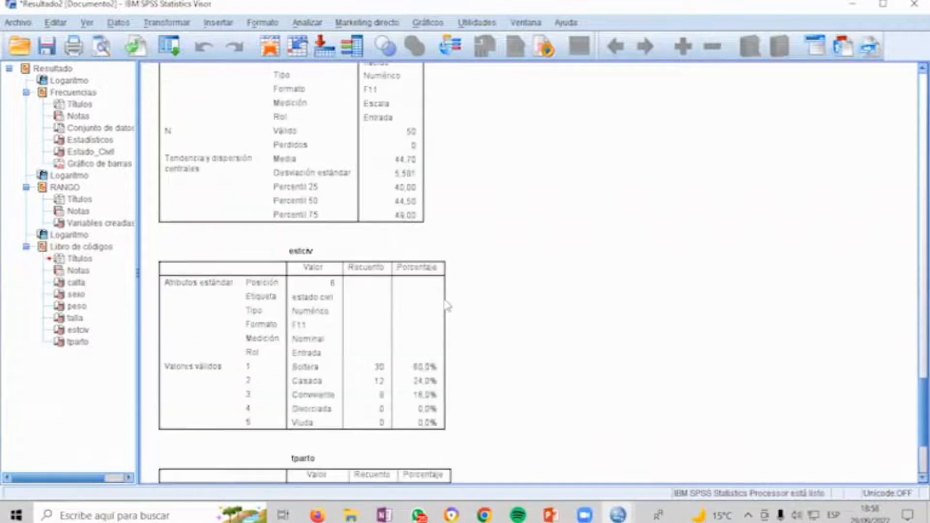
scroll(446, 305, down, 3)
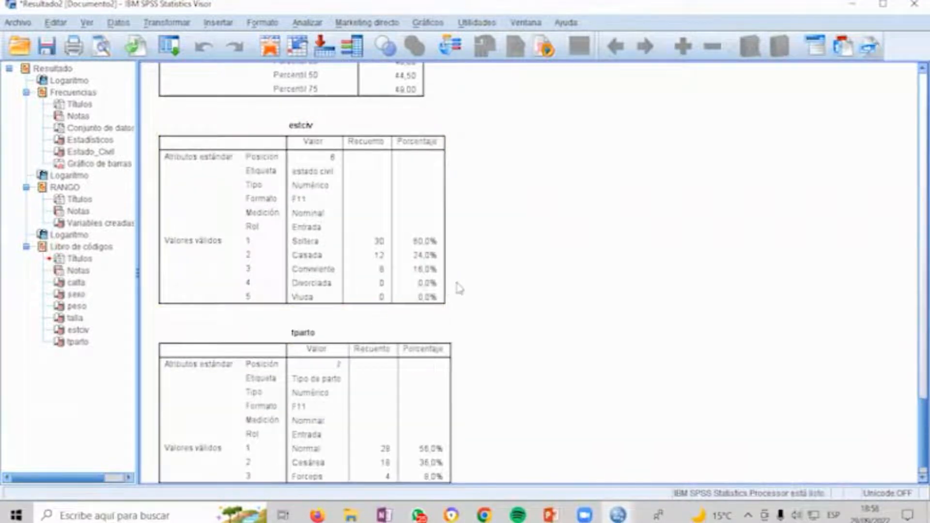
Step: Switch to the PowerPoint presentation and show slide 22 about the Cubos OLAP report
key(alt+Tab)
click(489, 218)
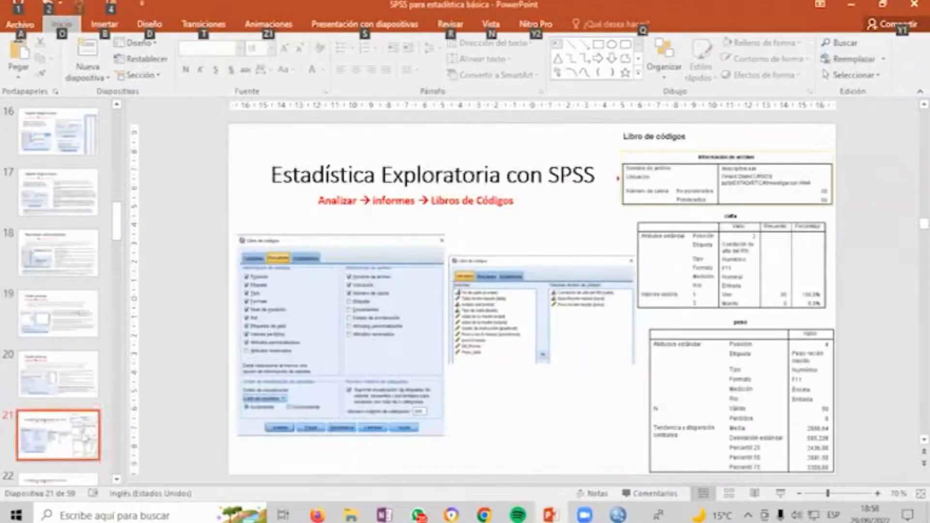
click(58, 478)
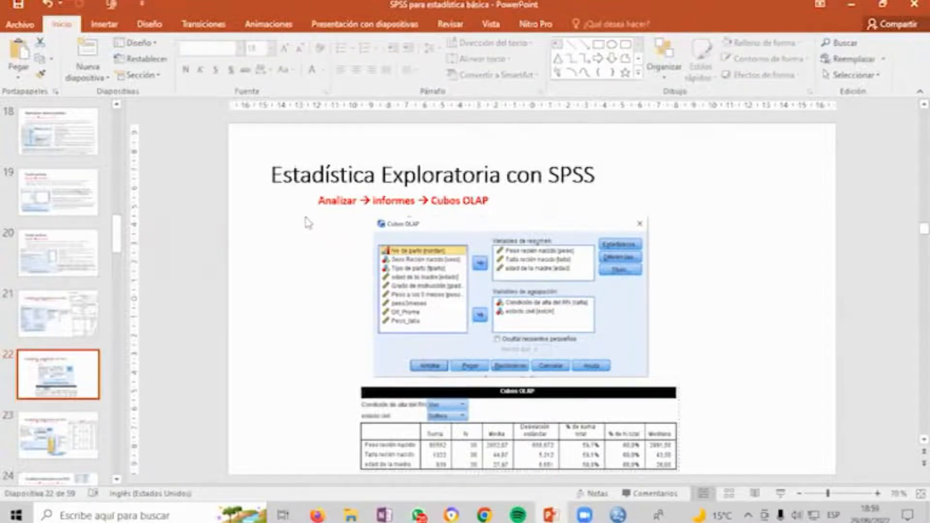
Step: Switch to the descriptiva.sav data editor in SPSS and open the Cubos OLAP report setup
key(alt+Tab)
key(alt+Tab)
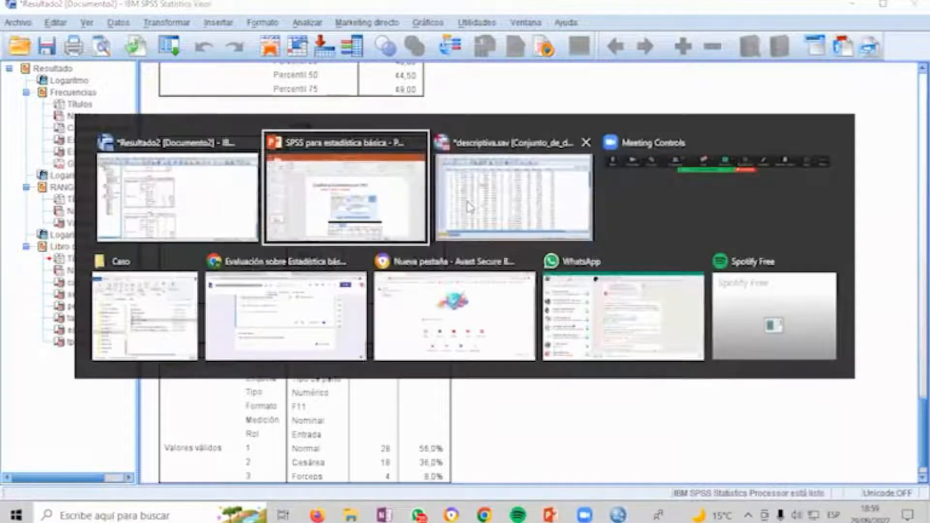
click(469, 208)
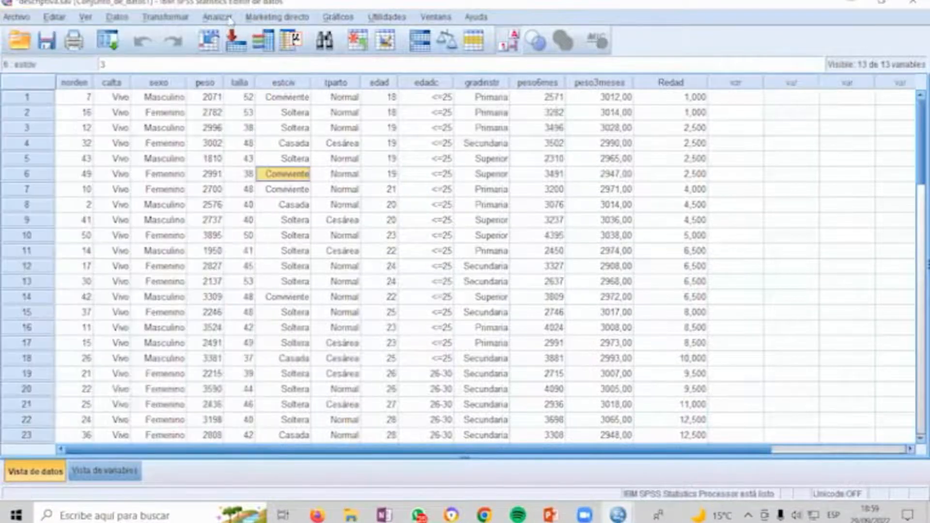
click(231, 18)
mouse_move(238, 39)
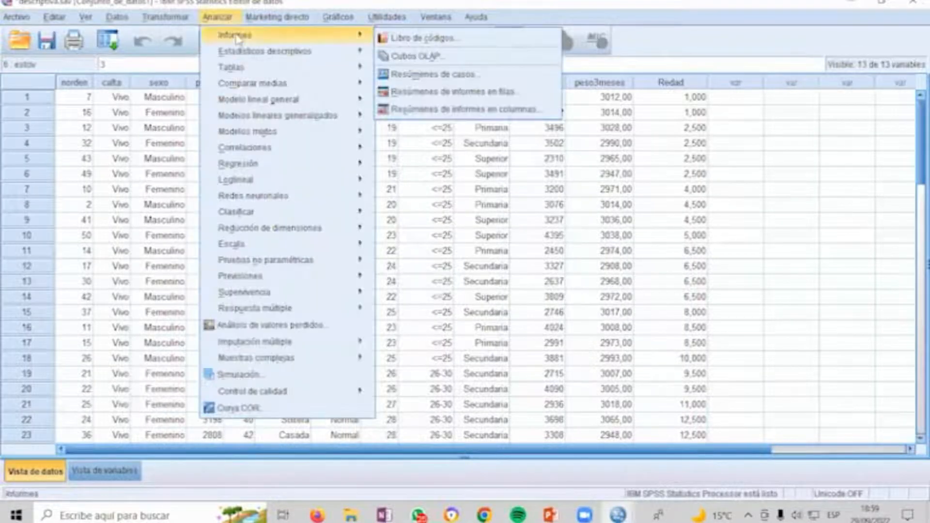
click(407, 56)
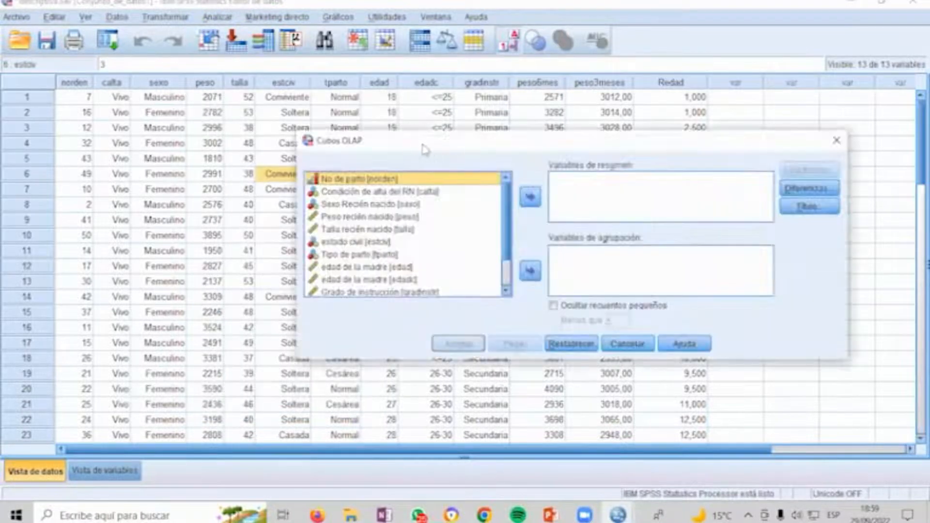
Step: Check the example slide in PowerPoint and add peso, talla and edad as summary variables of the OLAP cube in SPSS
key(alt+Tab)
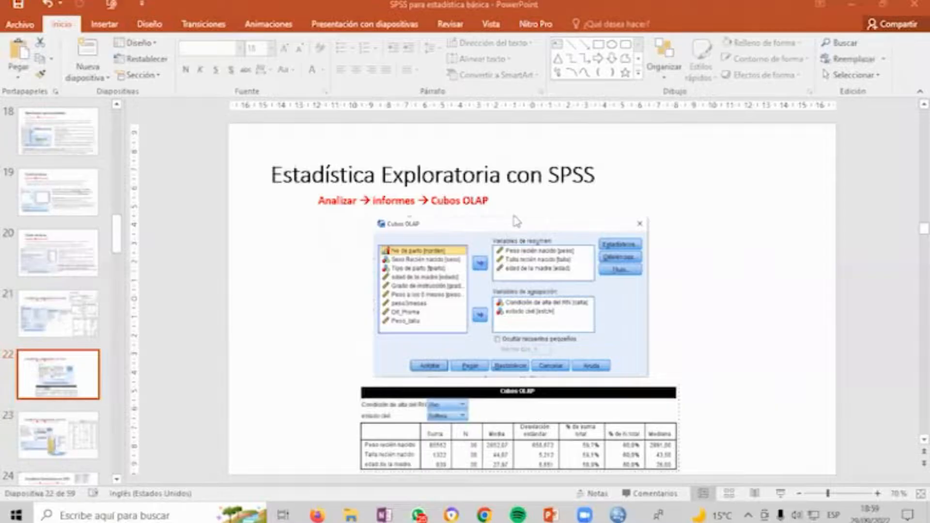
key(alt)
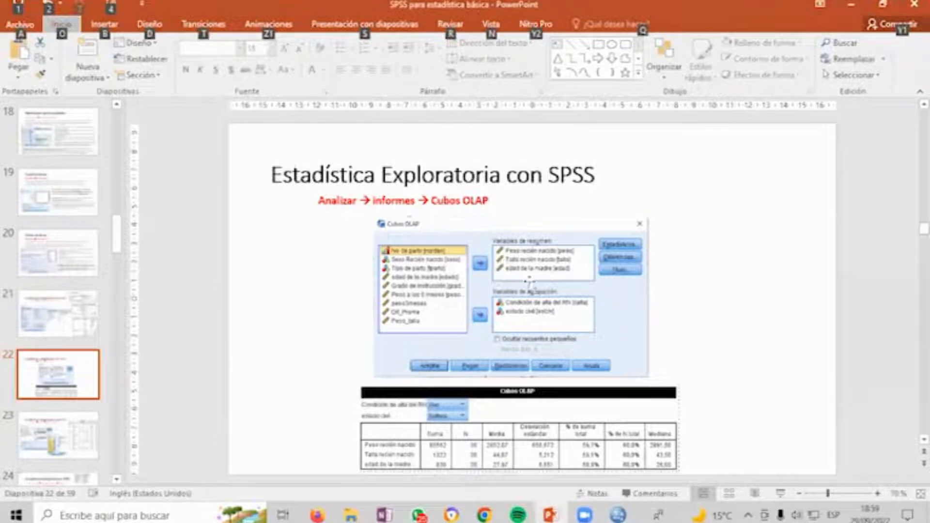
key(alt+Tab)
click(287, 210)
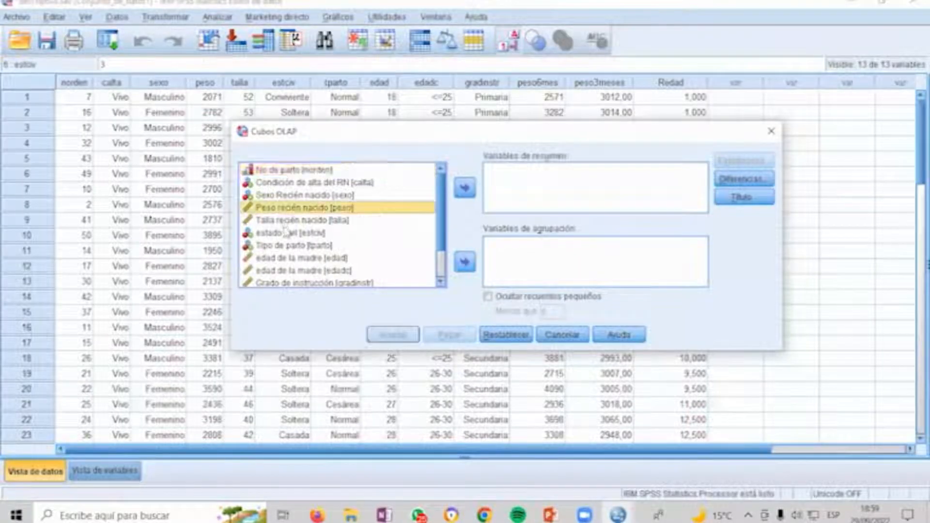
shift+click(283, 221)
click(465, 189)
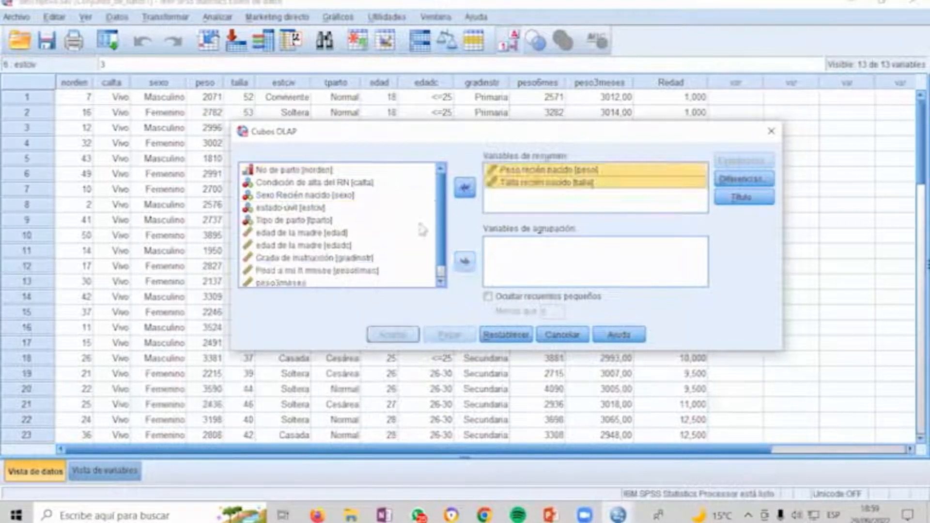
click(286, 233)
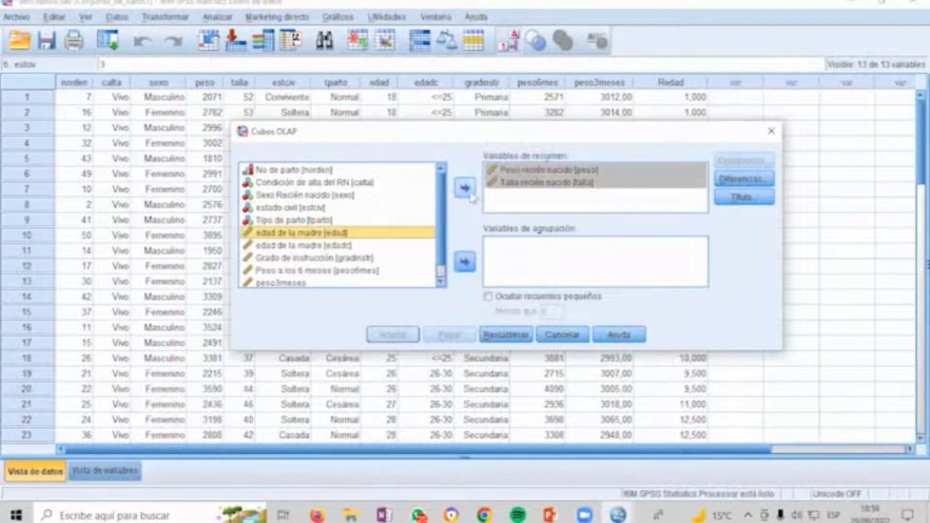
click(469, 193)
Step: Check the grouping variables on the PowerPoint slide and add calta and estciv as grouping variables in SPSS
key(alt+Tab)
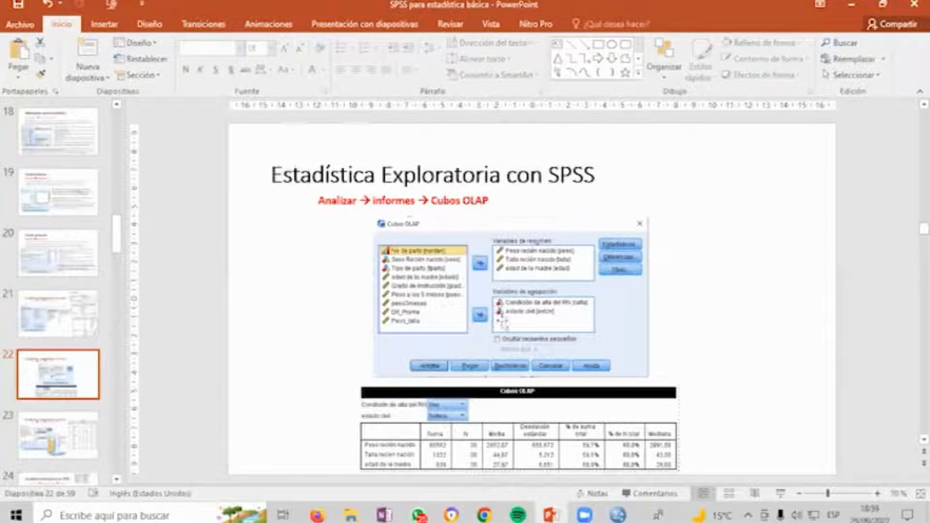
key(alt+Tab)
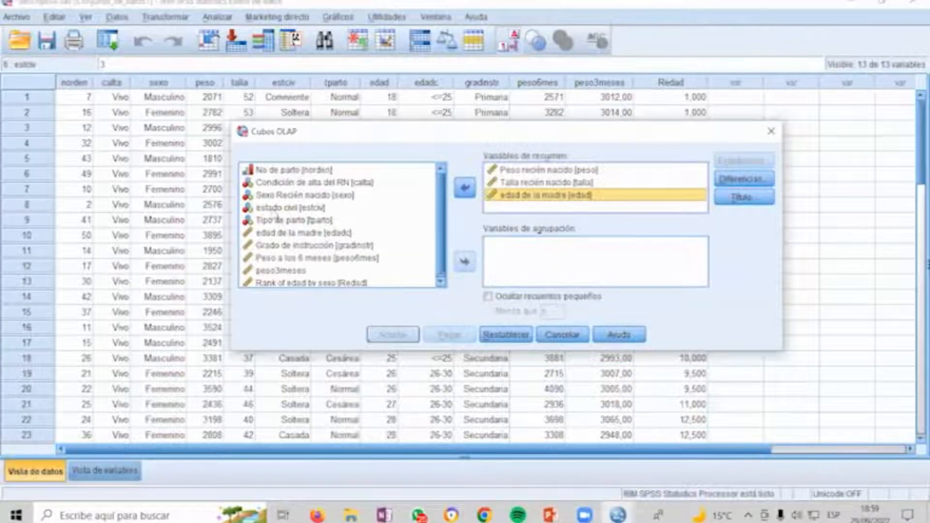
click(274, 184)
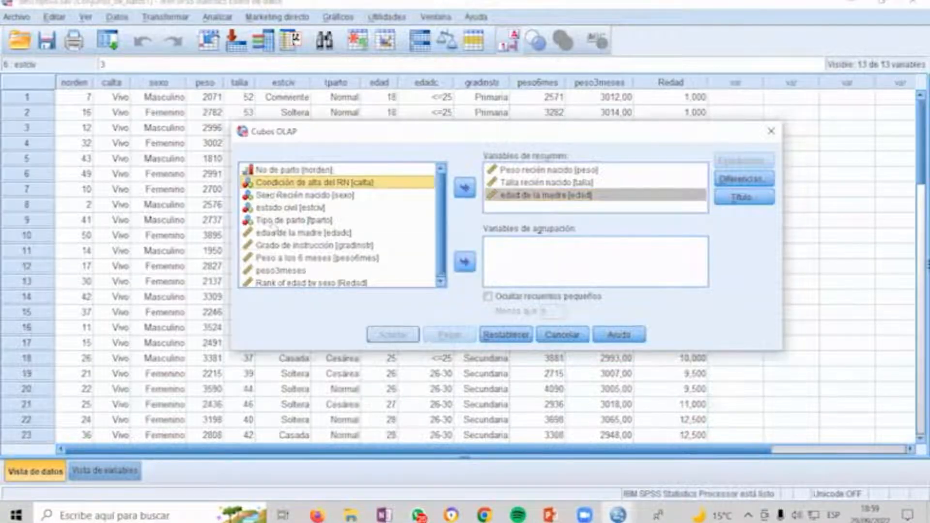
ctrl+click(273, 207)
click(465, 262)
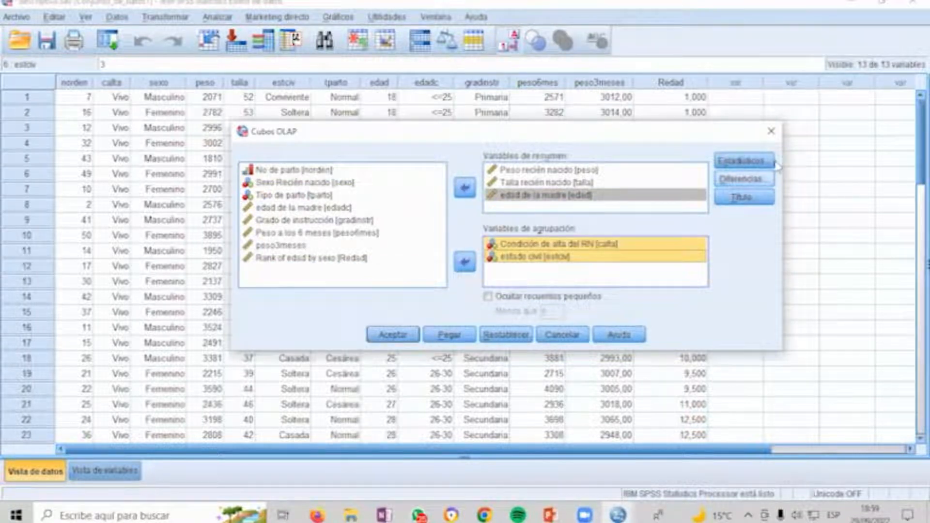
Step: Add Mediana and Varianza to the cube's cell statistics and run the Cubos OLAP report
click(757, 164)
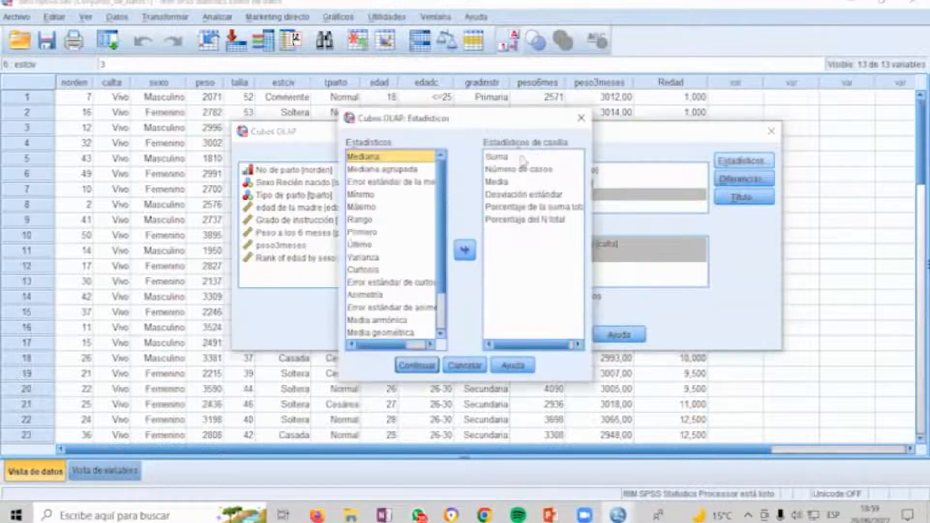
key(alt+Tab)
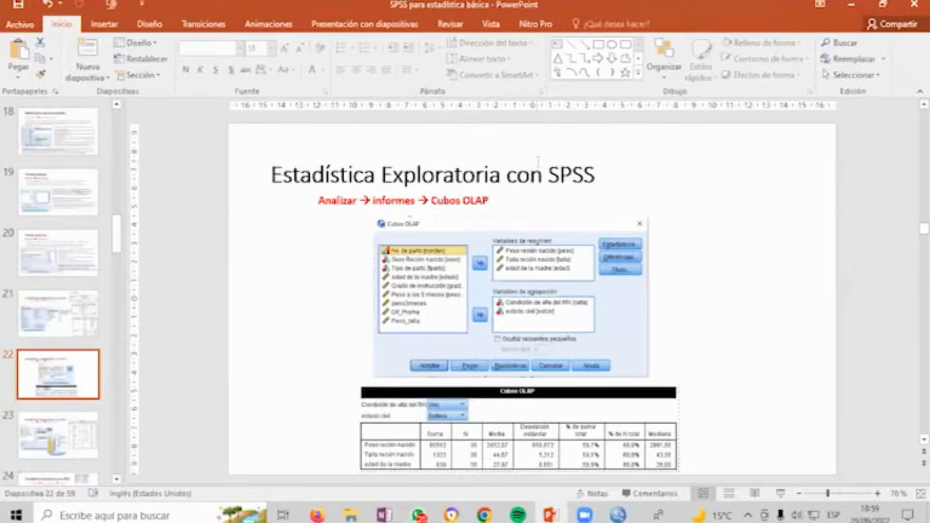
key(alt+Tab)
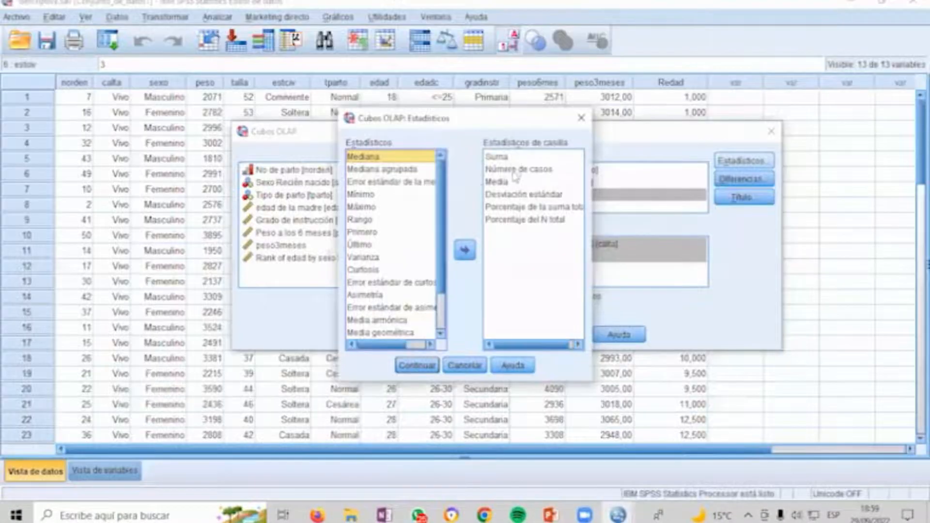
drag(380, 164, 523, 248)
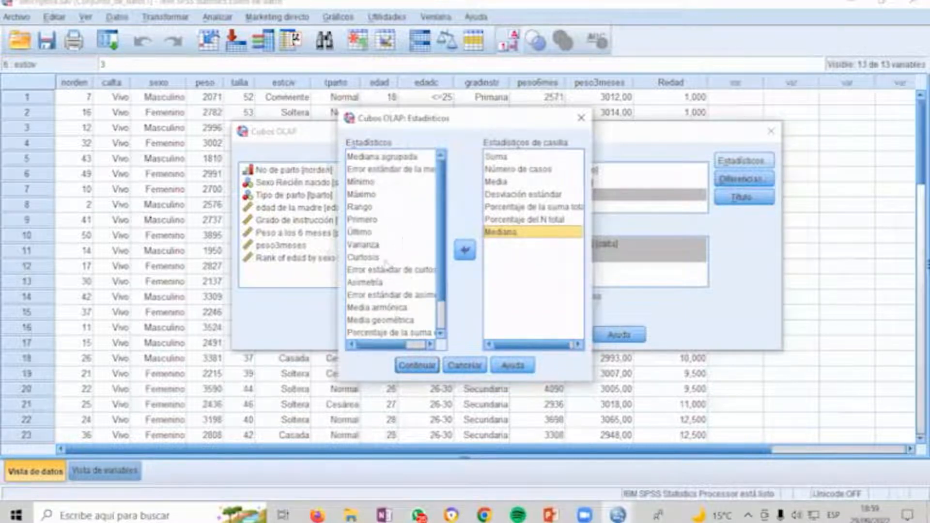
drag(369, 246, 533, 285)
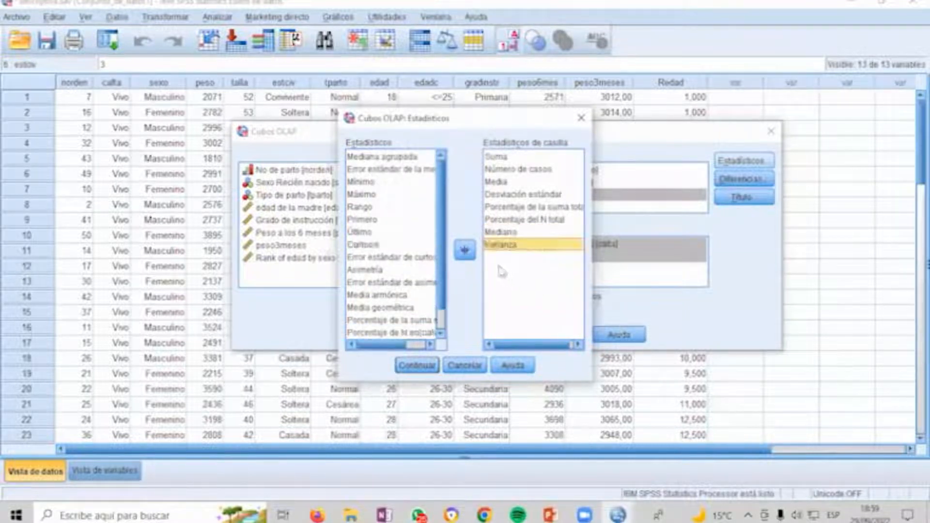
click(424, 367)
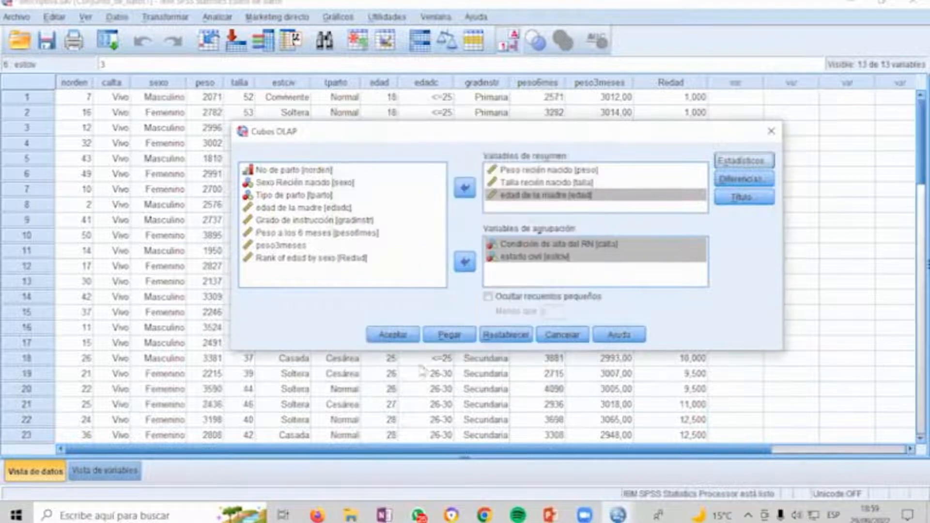
click(394, 334)
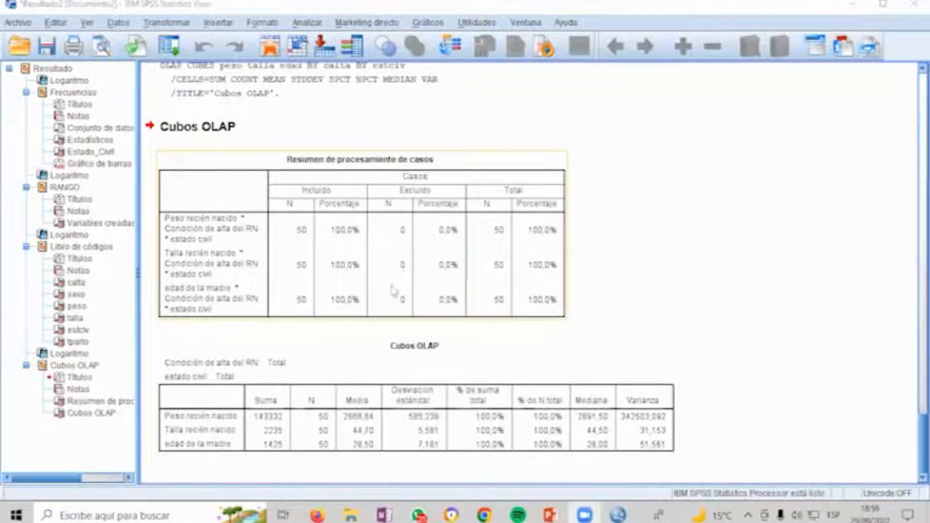
Step: Open the Cubos OLAP pivot table for editing, filter Condición de alta del RN by Vivo, and reset it to Total
click(305, 357)
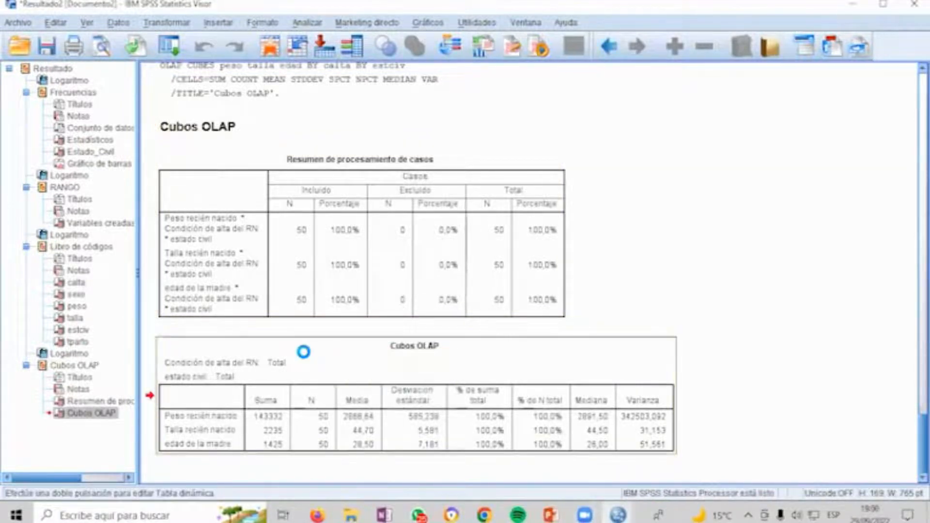
double_click(303, 351)
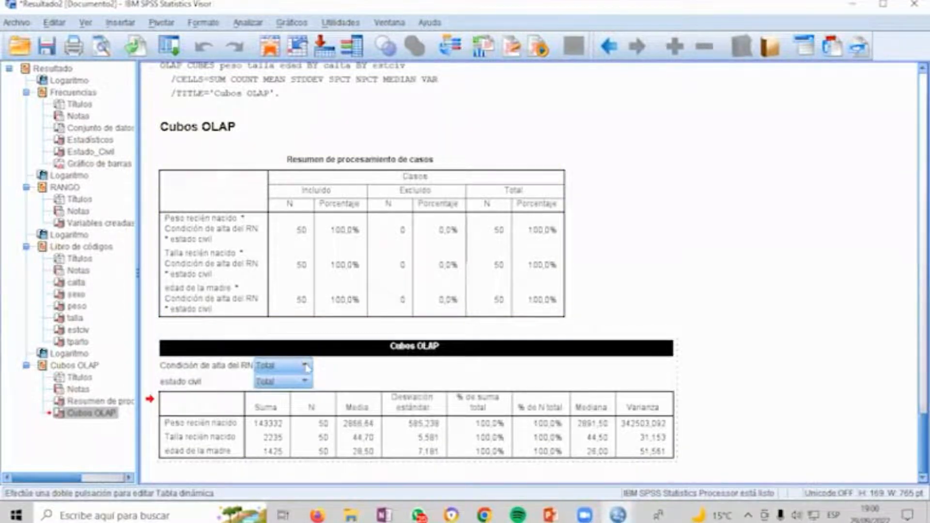
click(306, 366)
click(271, 386)
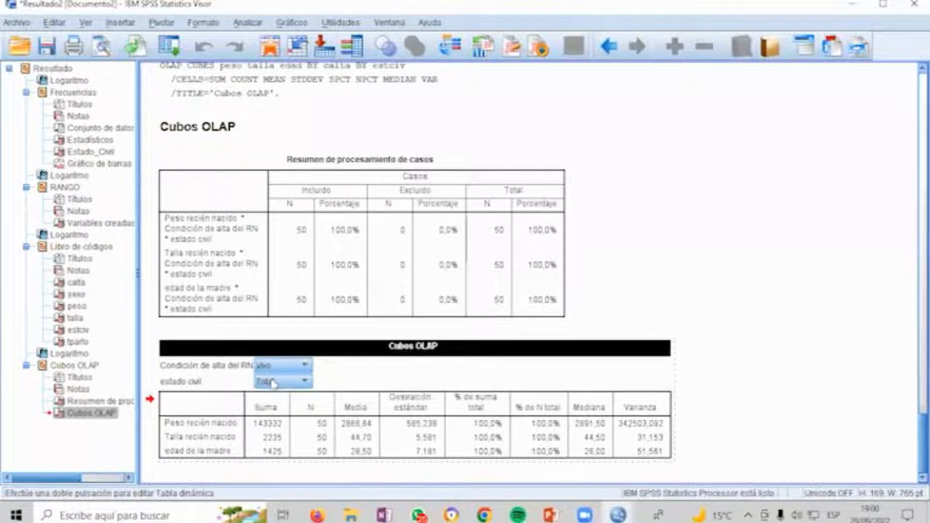
click(305, 366)
click(269, 392)
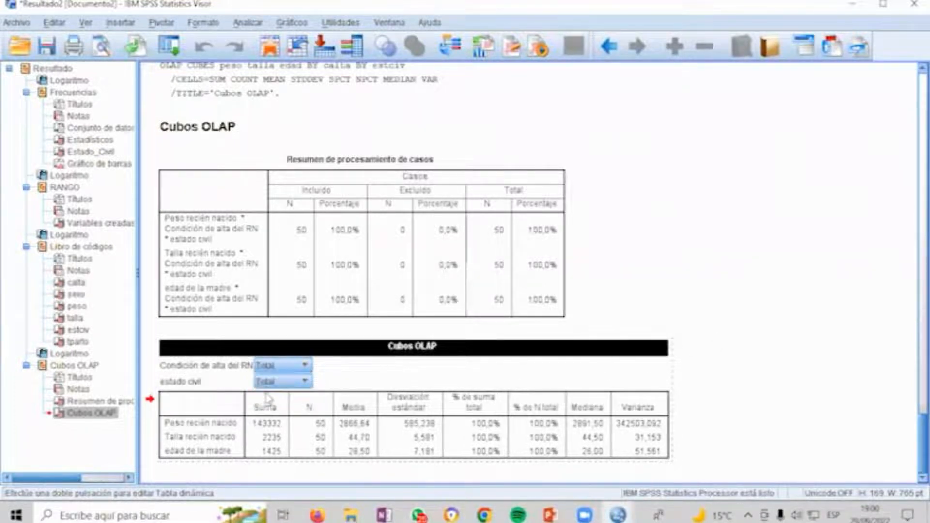
Step: Filter the Cubos OLAP pivot table by estado civil Soltera, then leave table editing
click(306, 383)
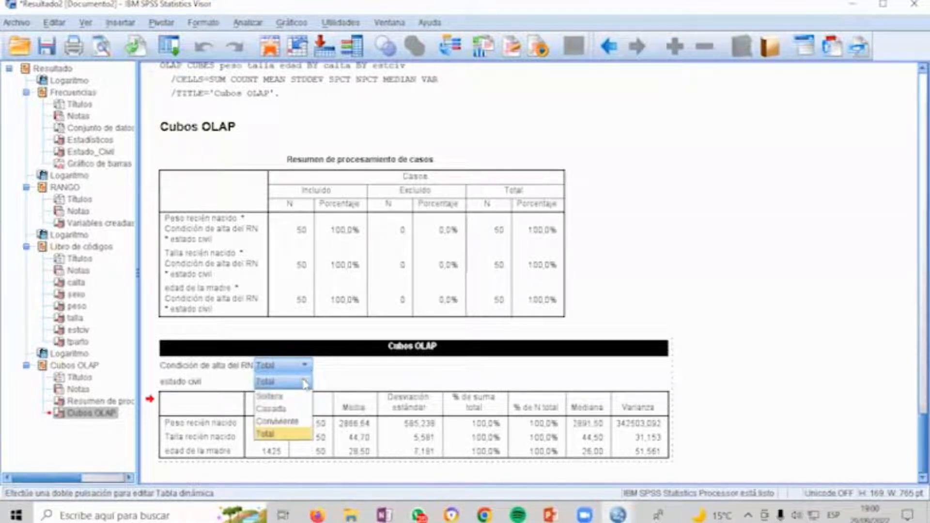
click(280, 398)
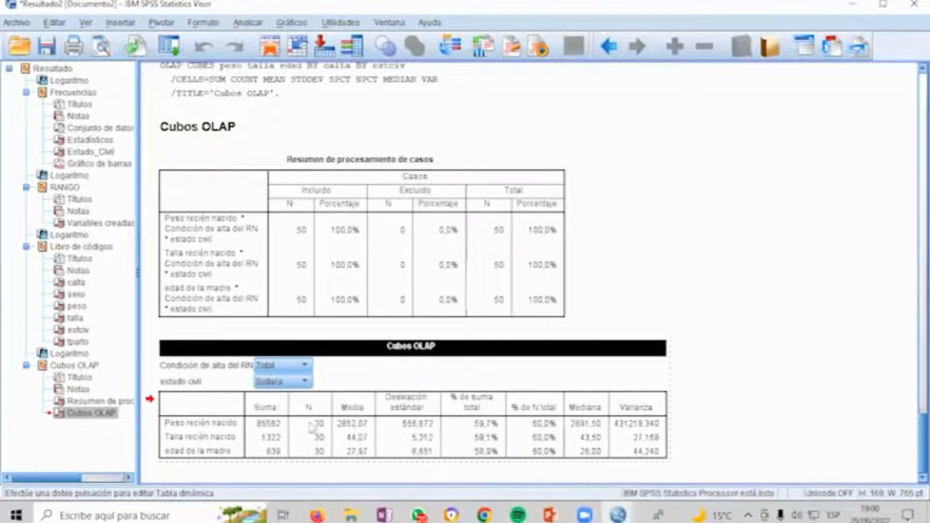
click(743, 307)
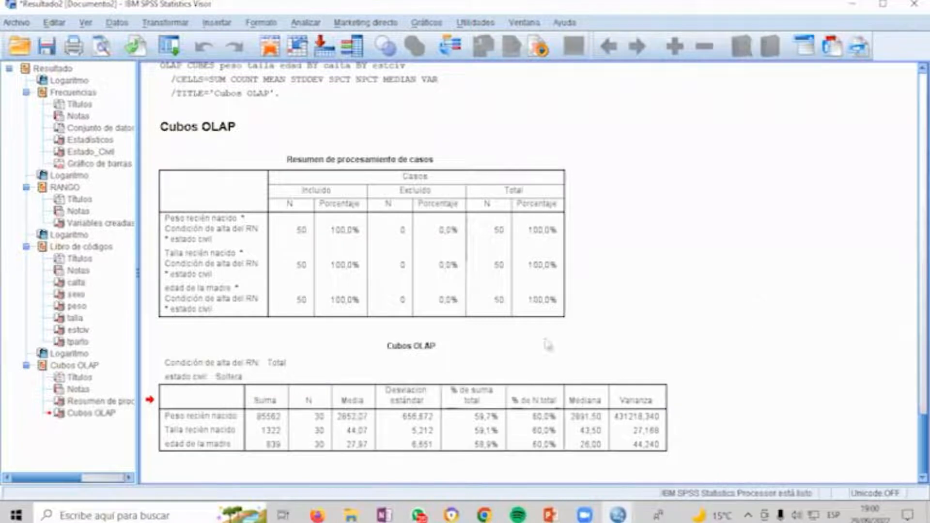
Step: Reopen the Cubos OLAP table for editing, set estado civil to Casada, and leave table editing
double_click(247, 366)
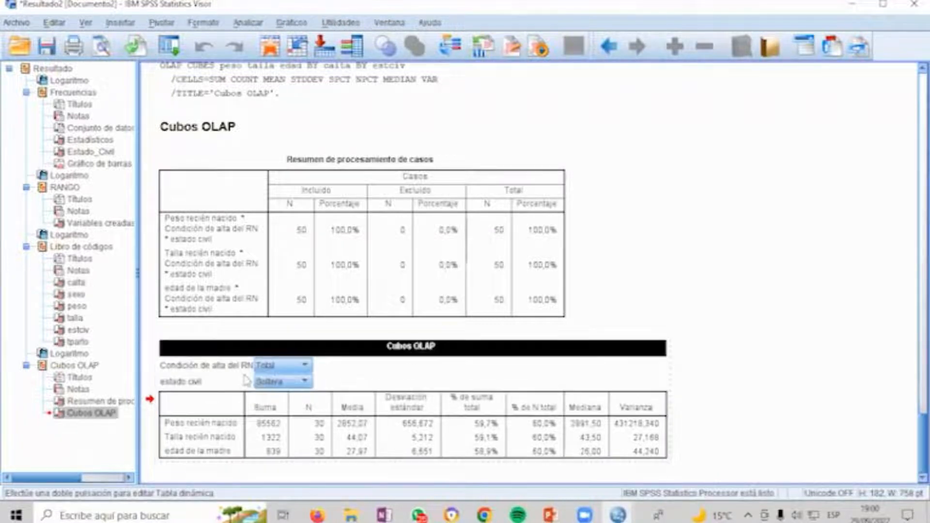
click(308, 383)
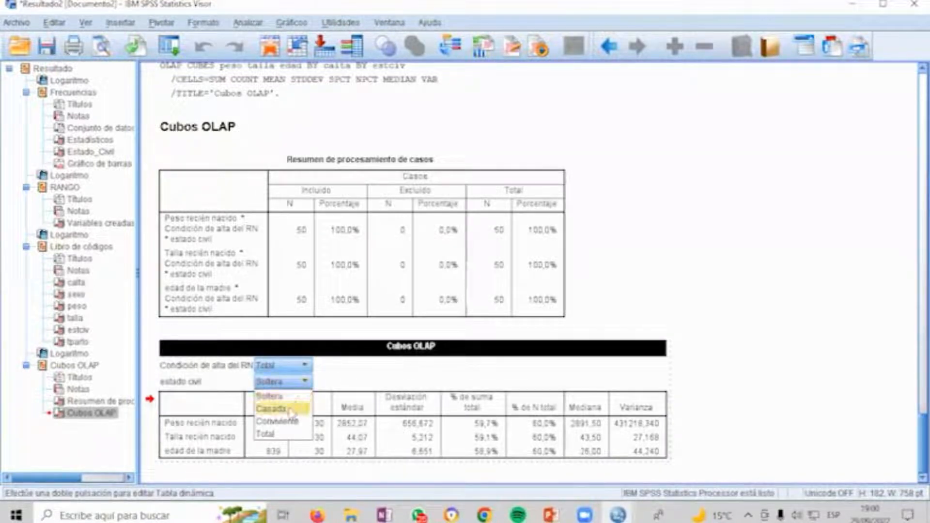
click(290, 410)
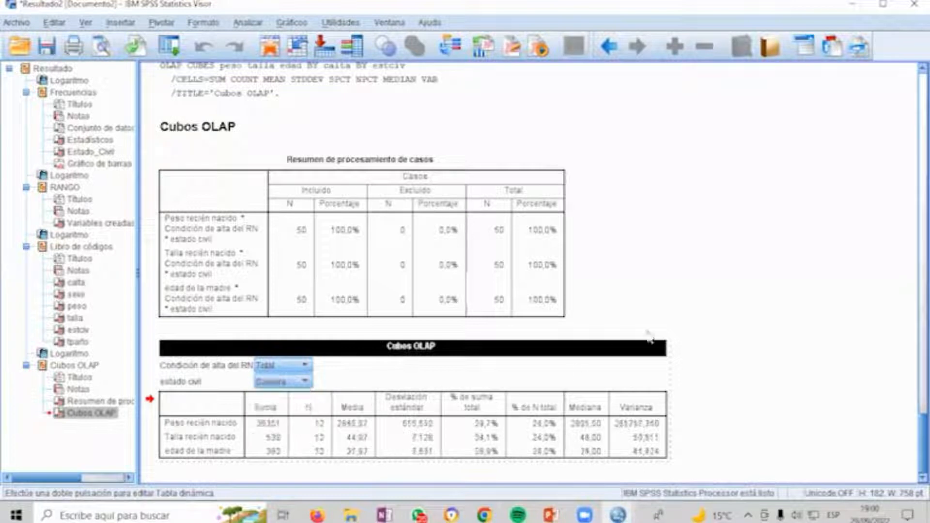
click(682, 316)
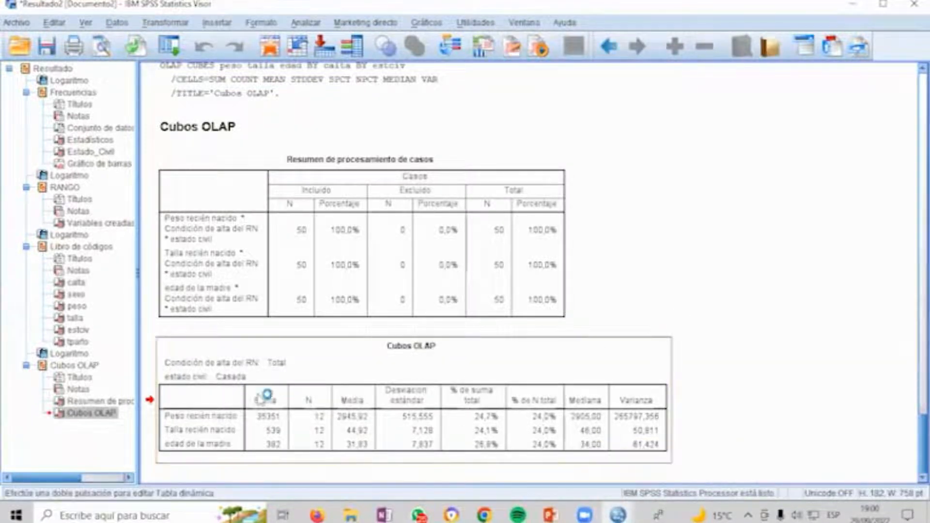
Step: Edit the Cubos OLAP table again, set its estado civil filter to Conviviente, and leave table editing
click(267, 394)
click(286, 382)
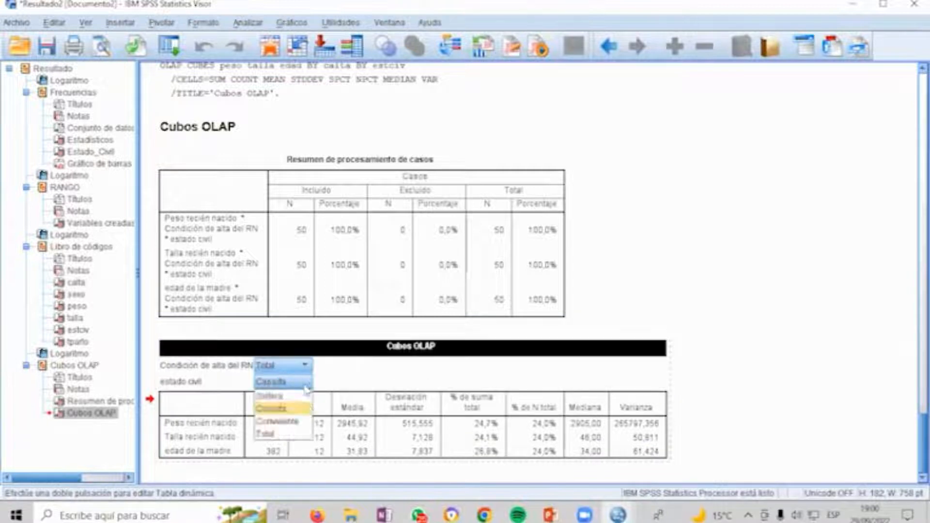
click(281, 421)
click(688, 324)
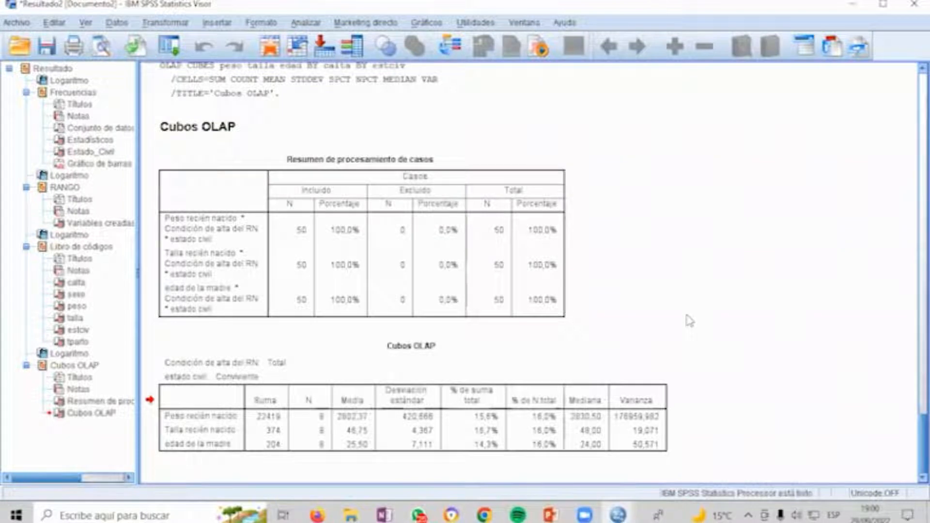
Step: Switch to PowerPoint and display slide 23 on Resúmenes de Casos
key(alt+Tab)
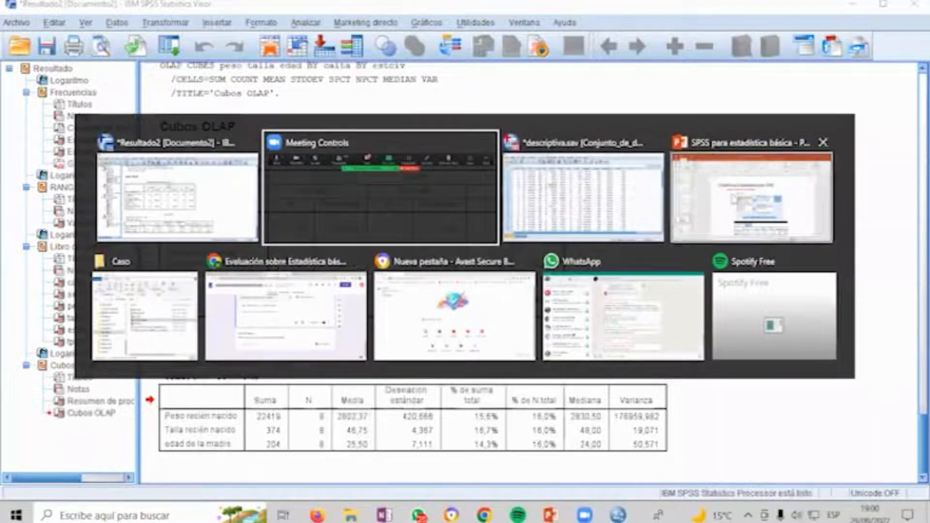
click(740, 198)
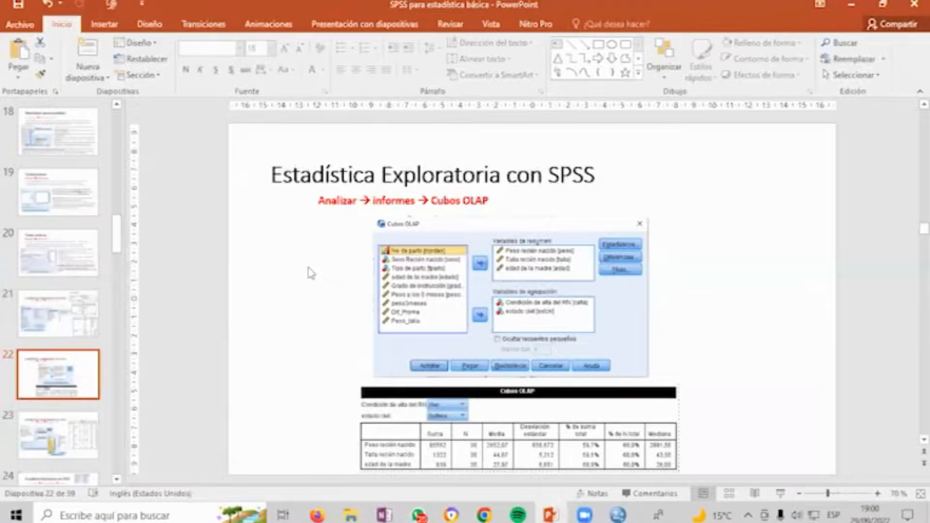
click(66, 435)
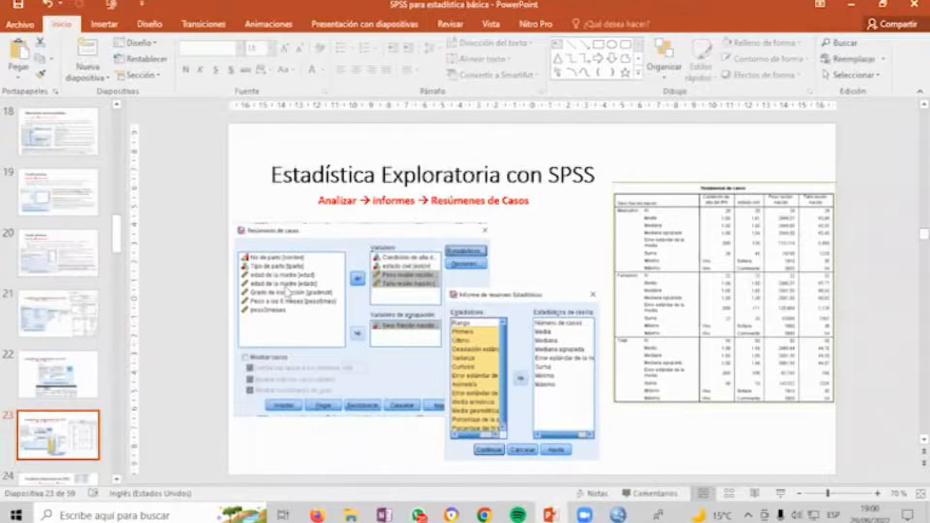
Step: Switch to the descriptiva.sav data in SPSS and open the Resúmenes de casos dialog
key(alt+Tab)
key(alt+Tab)
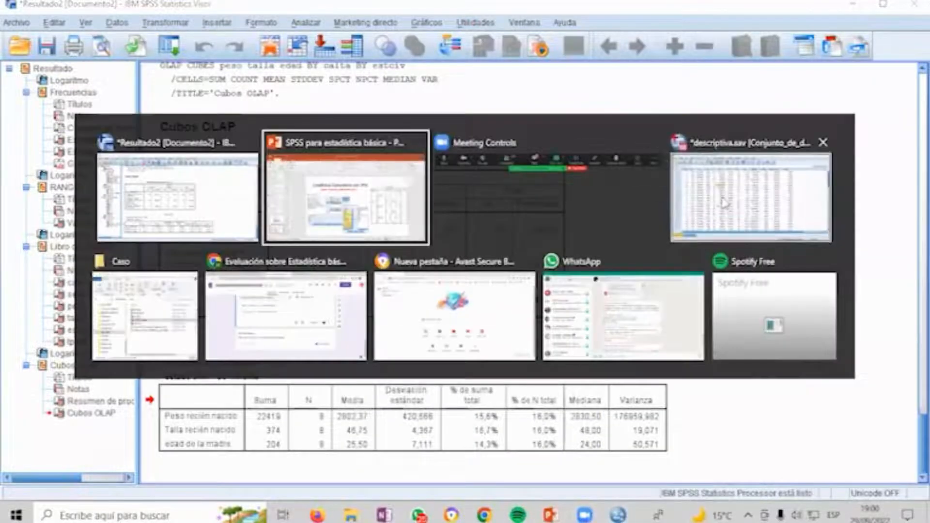
click(725, 203)
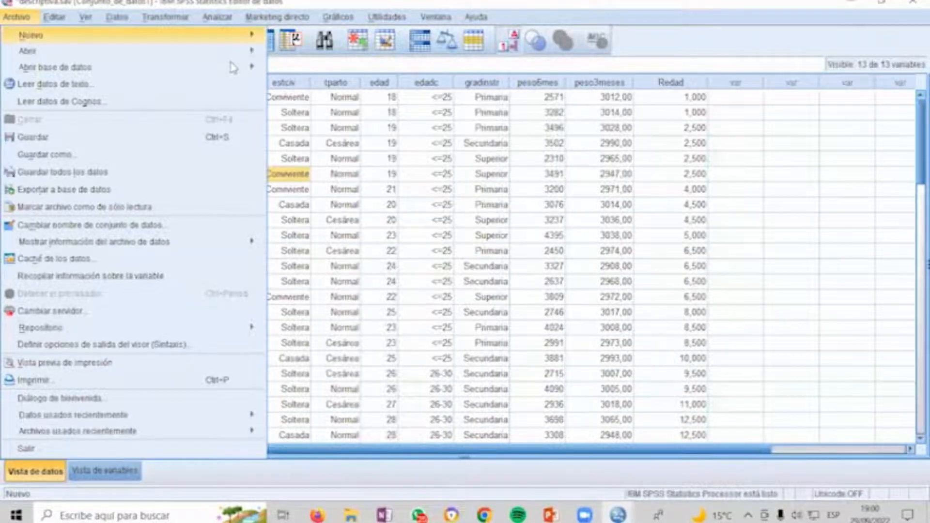
click(265, 27)
click(217, 17)
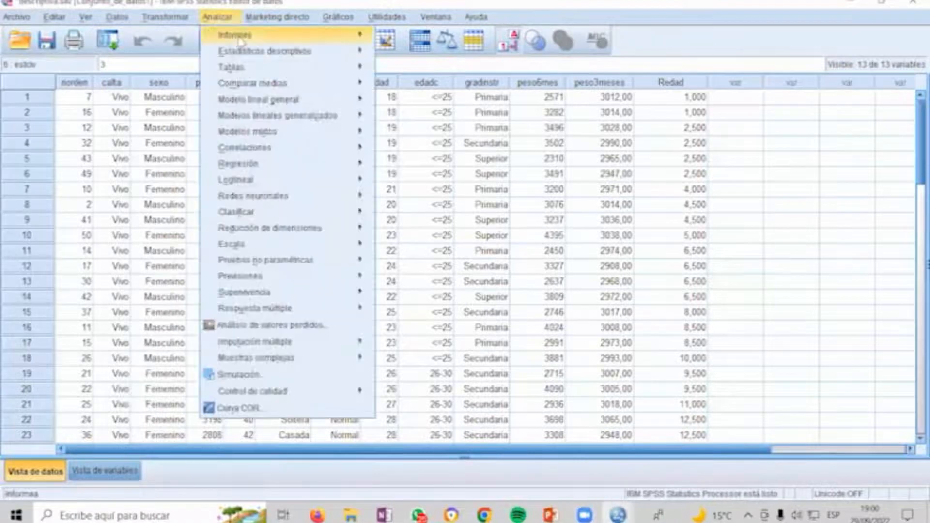
mouse_move(244, 43)
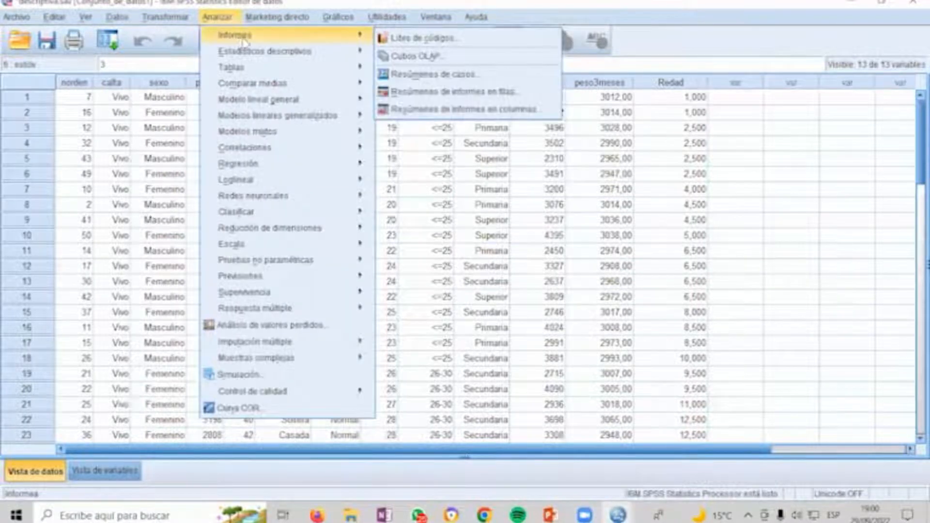
click(403, 75)
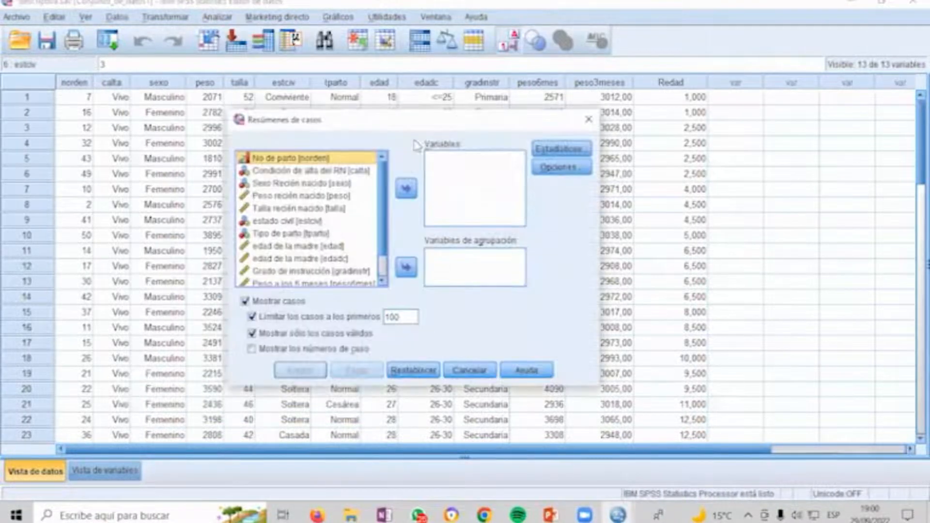
Step: Check the example slide in PowerPoint and add calta, estciv, peso and talla as case summary variables in SPSS
key(alt+Tab)
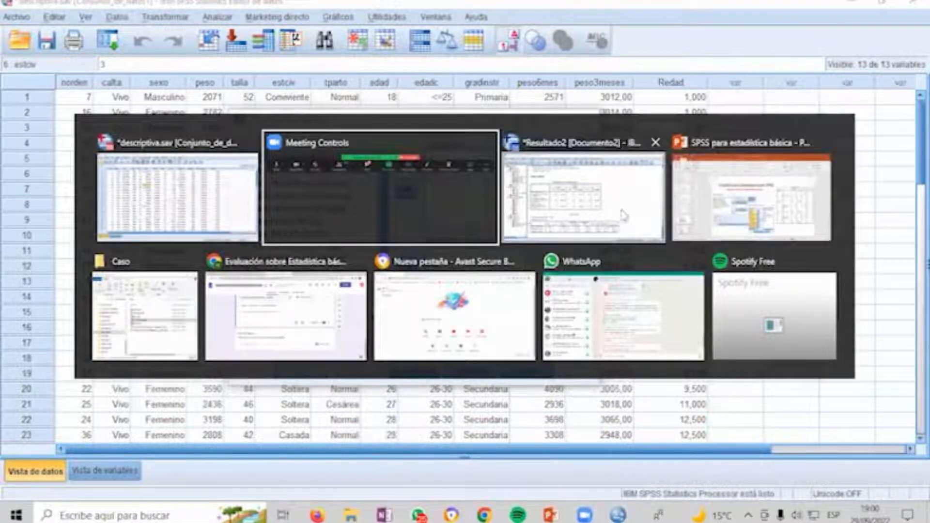
click(759, 231)
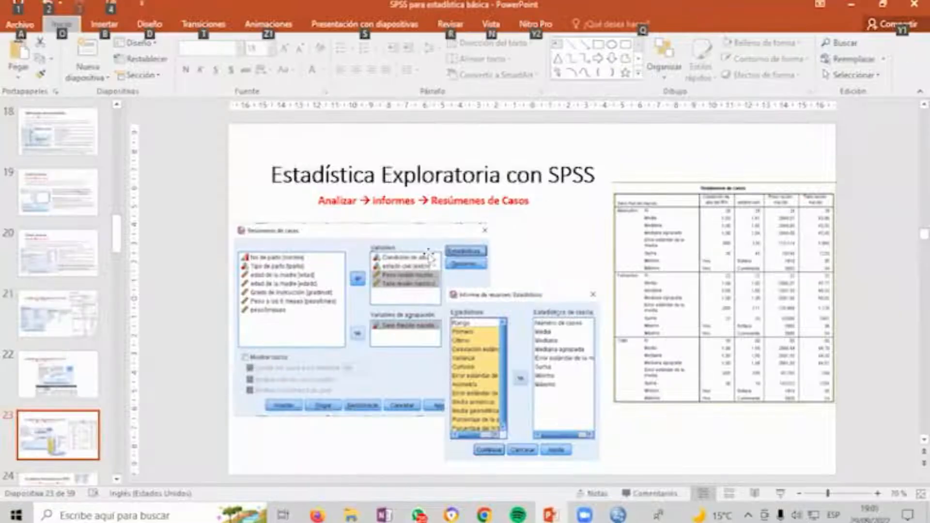
click(406, 301)
key(alt+Tab)
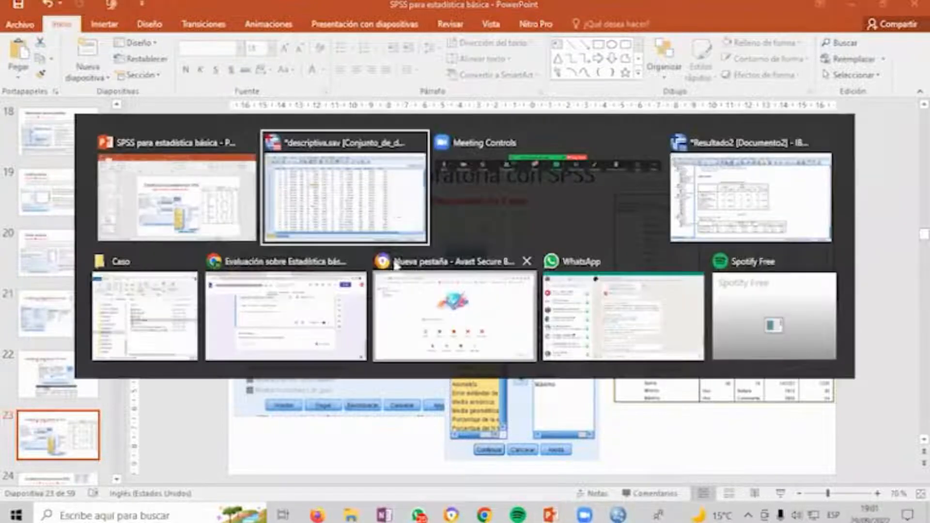
click(303, 170)
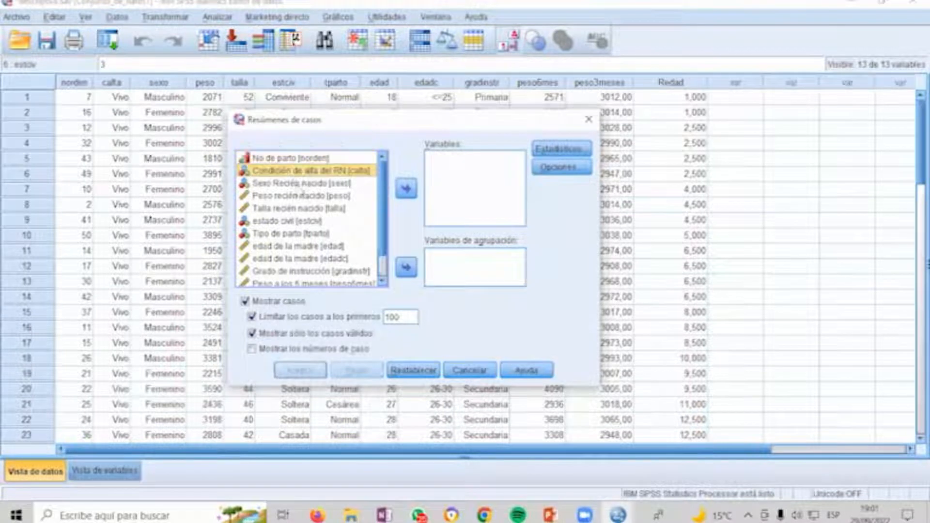
ctrl+click(289, 221)
click(412, 189)
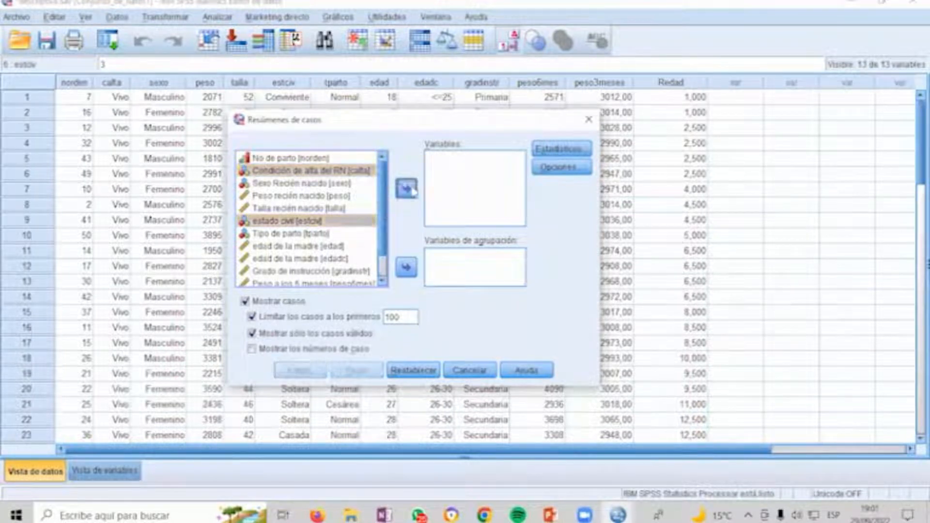
click(284, 187)
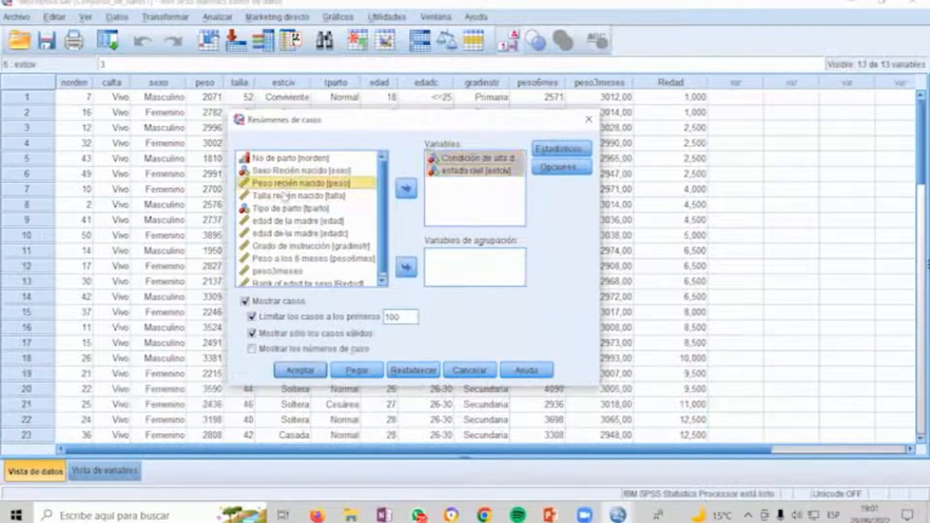
ctrl+click(285, 196)
click(406, 190)
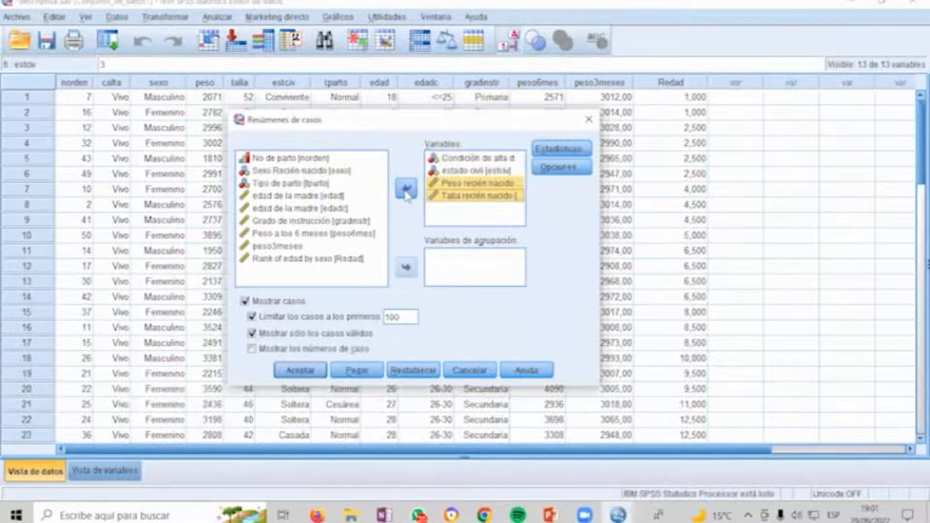
Step: Recheck the PowerPoint example and add sexo as the grouping variable of the case summaries in SPSS
key(alt+Tab)
key(alt+Tab)
click(301, 170)
click(406, 267)
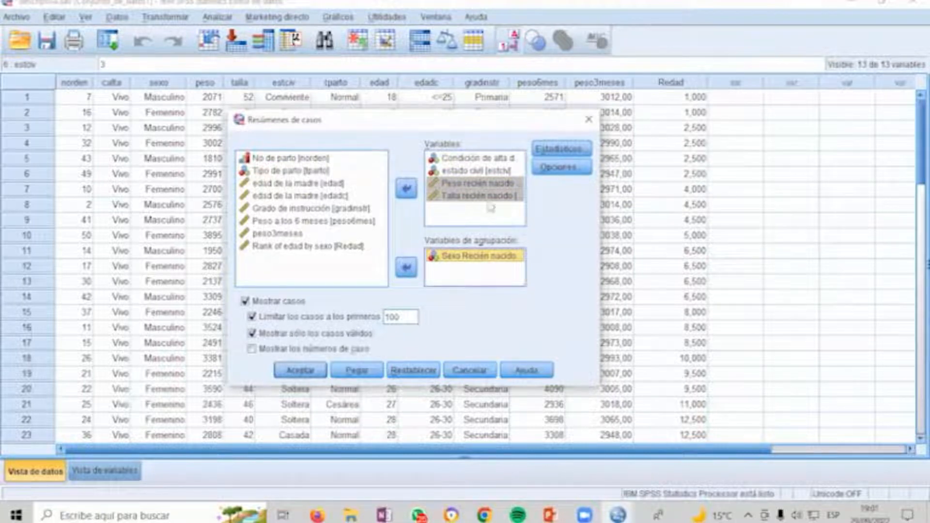
Step: Check the statistics on the PowerPoint slide and add Media, Mediana and Desviación estándar to the cell statistics in SPSS
key(alt+Tab)
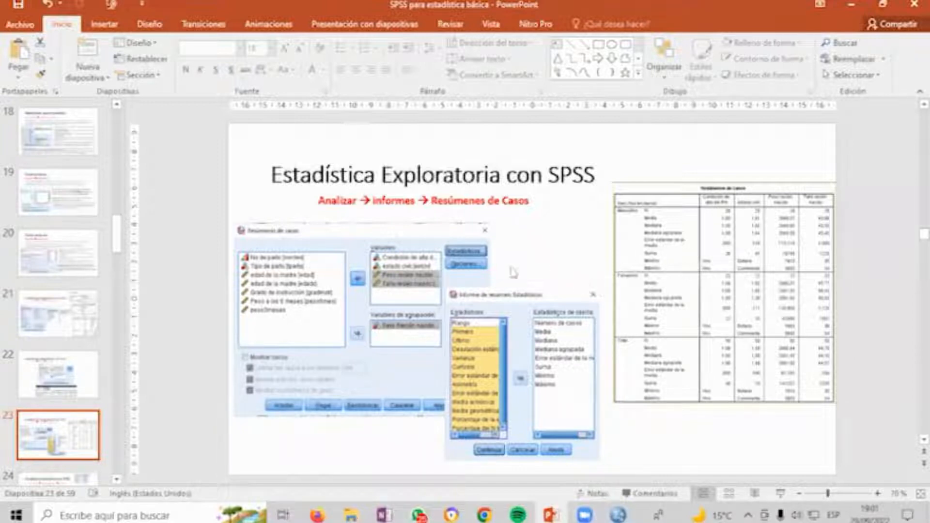
key(alt+Tab)
click(556, 150)
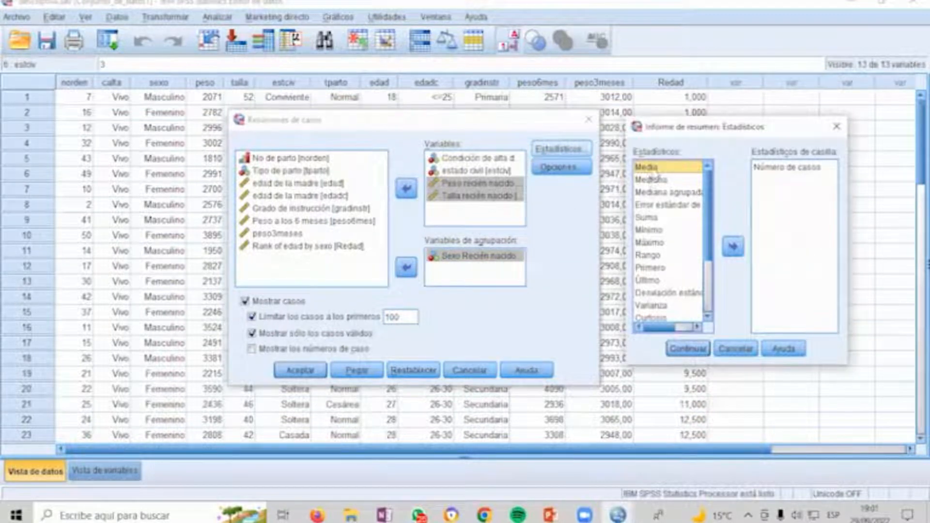
drag(661, 170, 808, 202)
drag(663, 169, 780, 220)
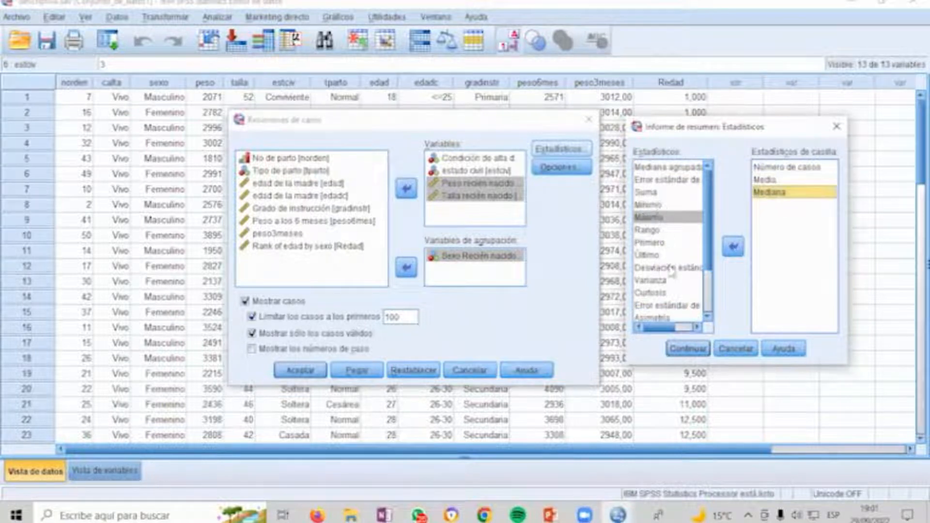
drag(669, 268, 763, 257)
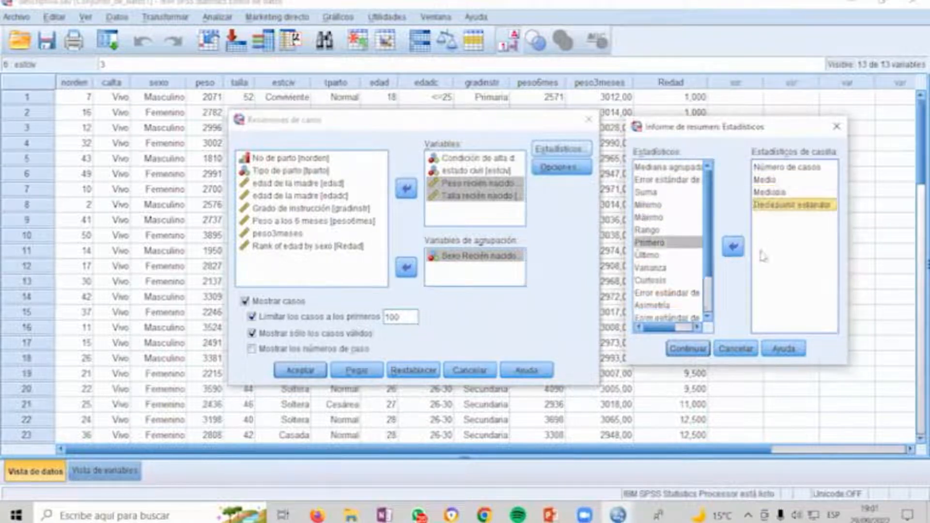
click(688, 349)
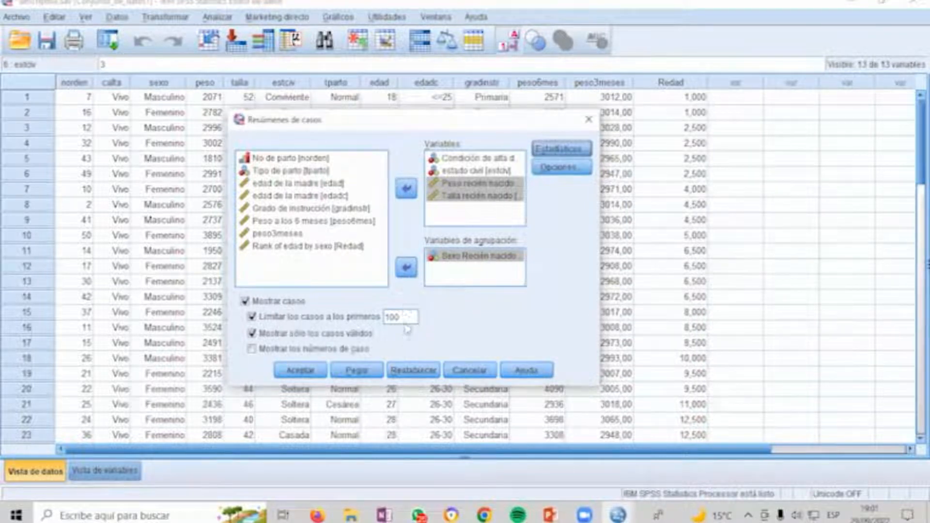
Step: Run the Resúmenes de casos report and examine its case listing and group statistics in the output
click(301, 370)
scroll(575, 273, down, 5)
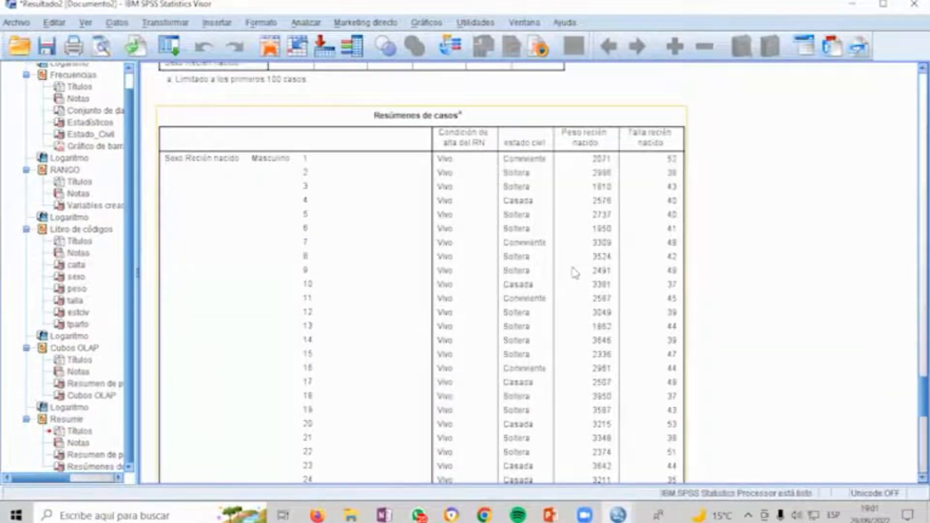
scroll(575, 273, down, 15)
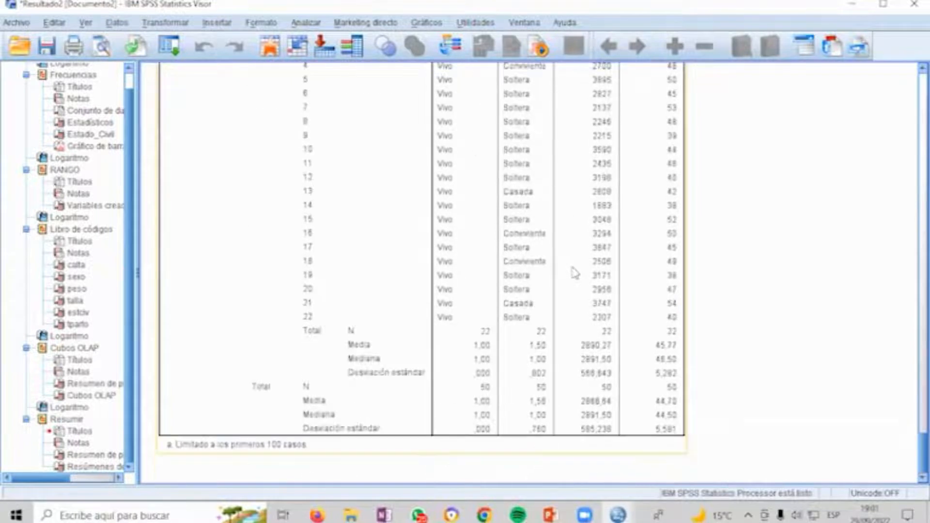
scroll(575, 273, up, 20)
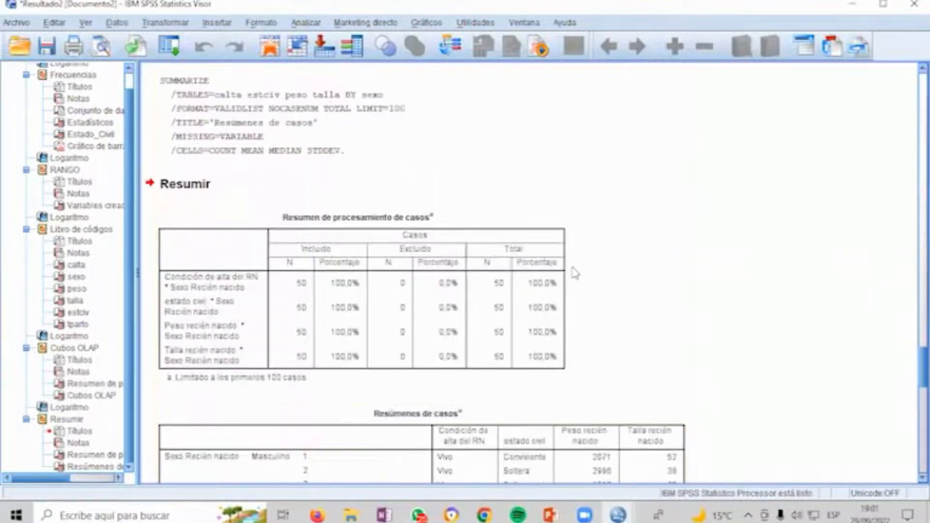
Step: Reopen Resúmenes de casos from the output viewer, turn off Mostrar casos, and rerun the report
click(169, 46)
click(203, 71)
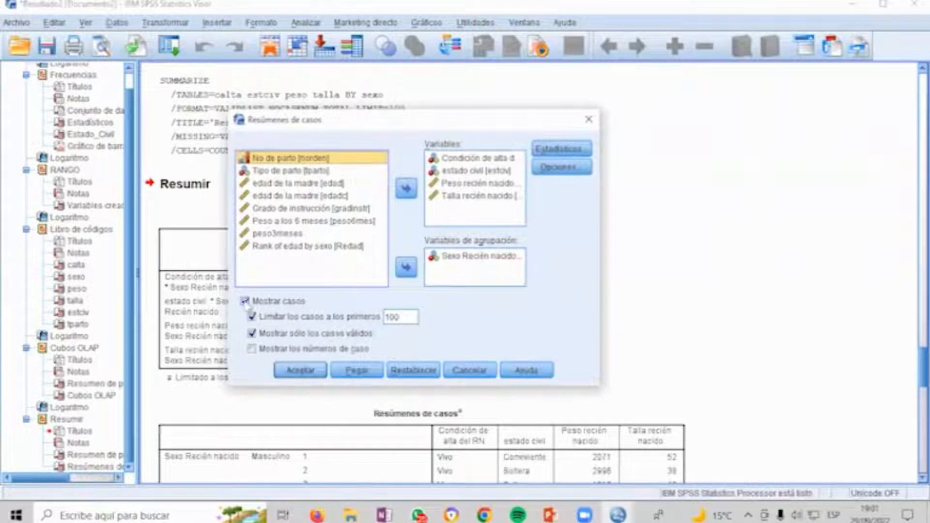
click(245, 302)
click(301, 370)
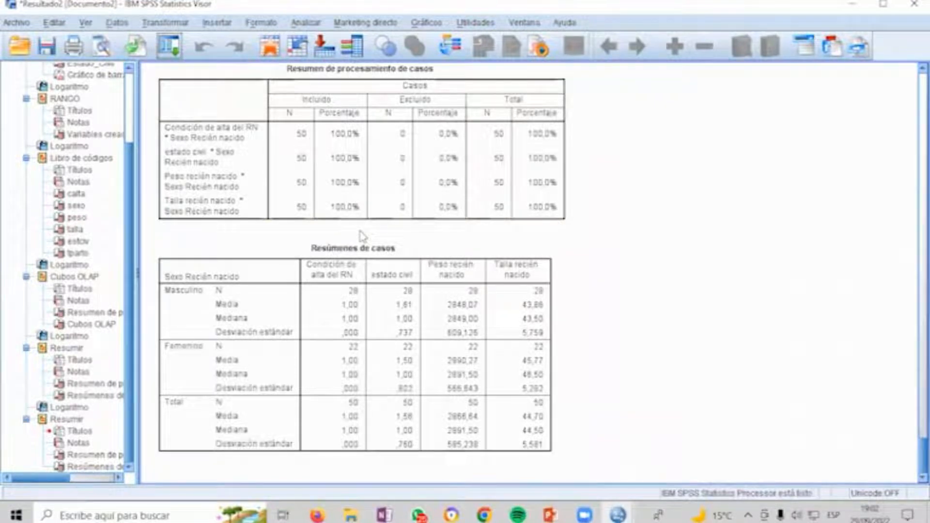
Step: Examine the case summaries table, marking the Peso and Talla columns and the Masculino statistics with temporary red annotations
click(337, 300)
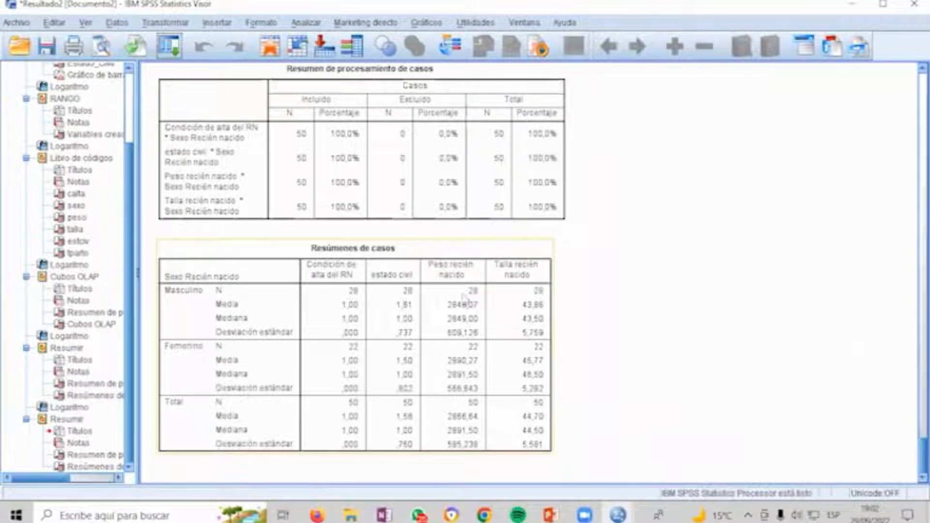
click(592, 437)
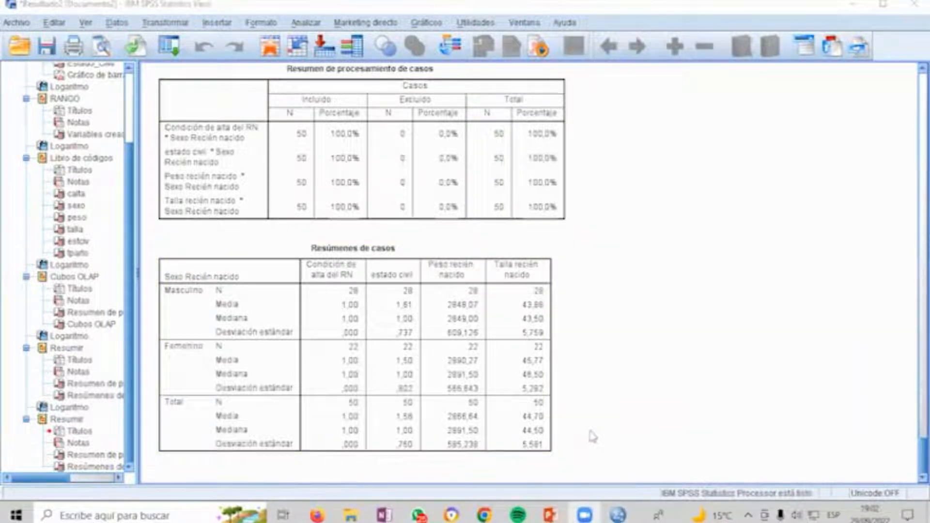
mouse_move(487, 240)
mouse_down()
mouse_move(423, 249)
mouse_move(428, 283)
mouse_move(553, 267)
mouse_move(498, 236)
mouse_up()
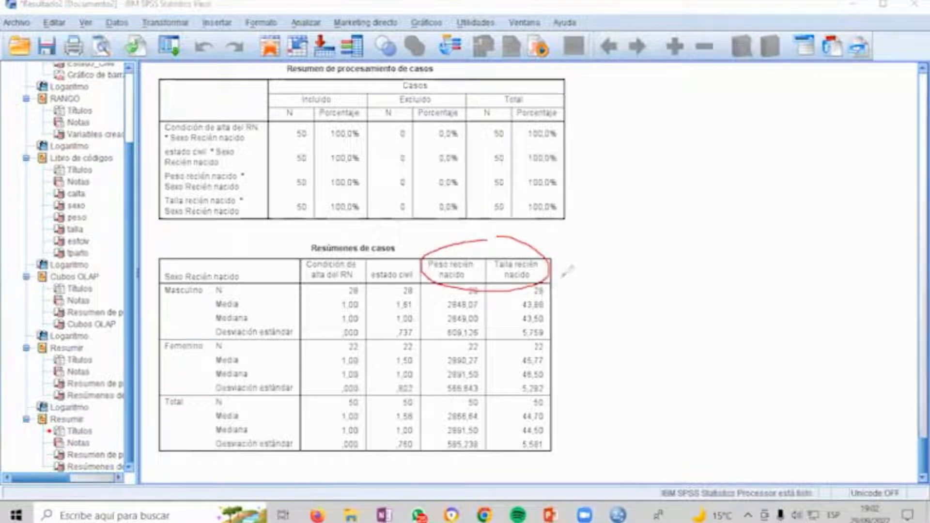
drag(481, 304, 511, 289)
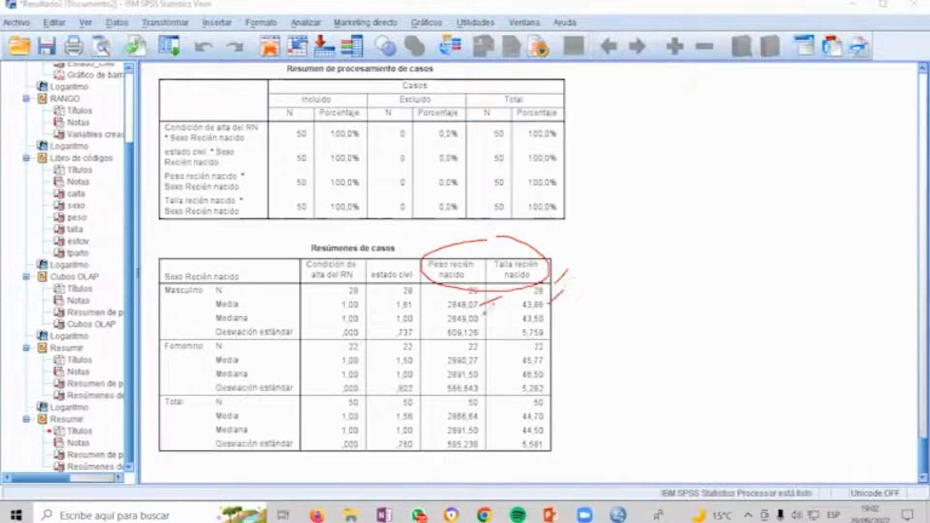
mouse_move(482, 319)
mouse_down()
mouse_move(503, 309)
mouse_move(505, 321)
mouse_up()
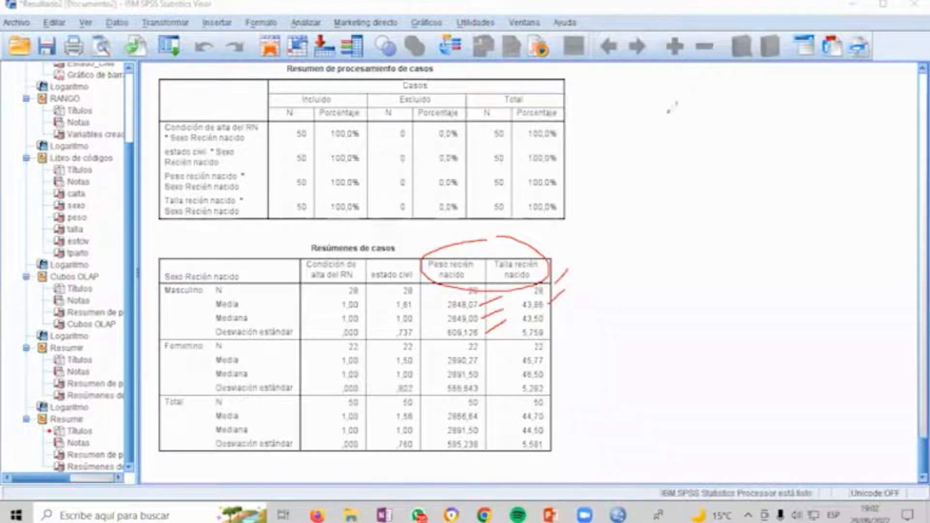
key(Escape)
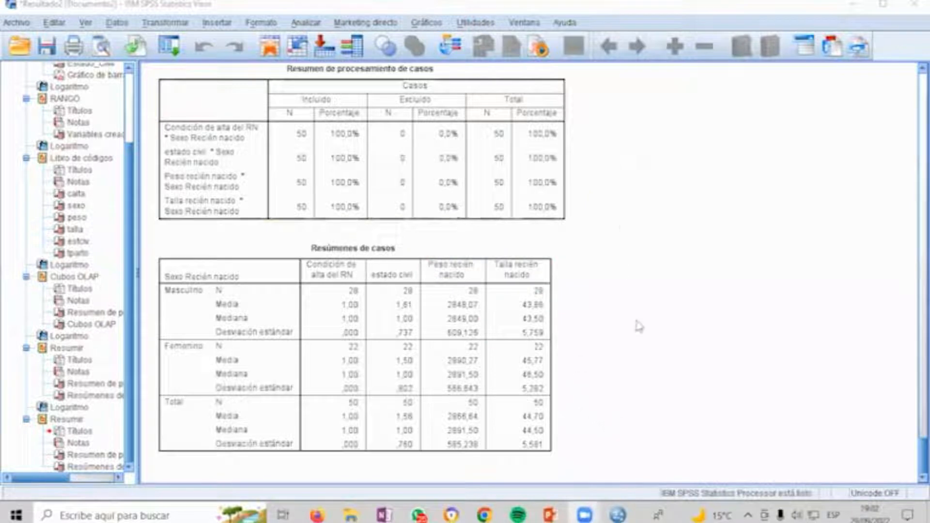
Step: Switch to the PowerPoint presentation and show slide 24 on descriptive statistics with Frecuencias
key(alt+Tab)
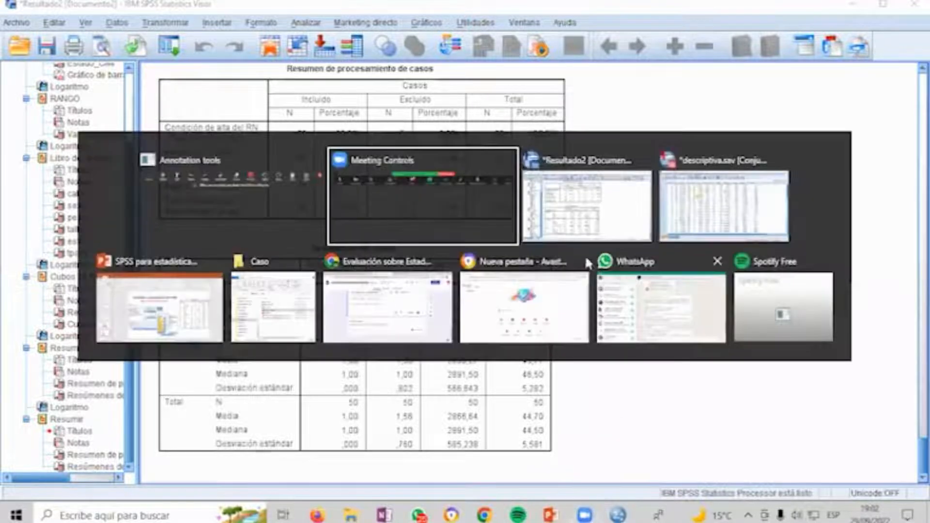
click(192, 301)
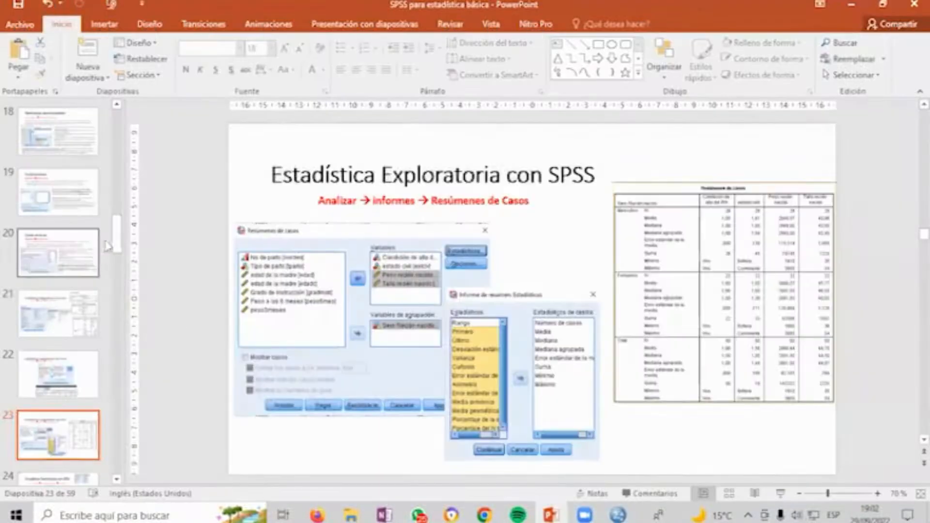
scroll(118, 247, down, 3)
click(58, 296)
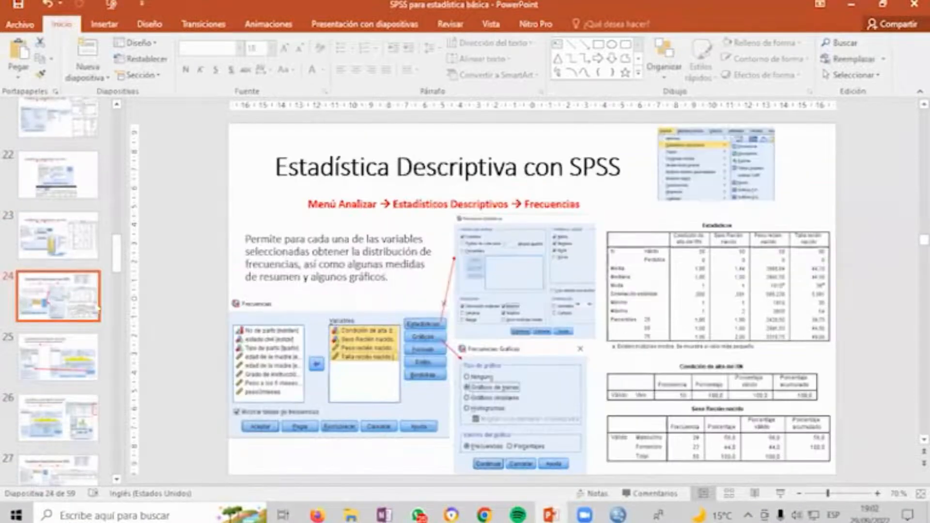
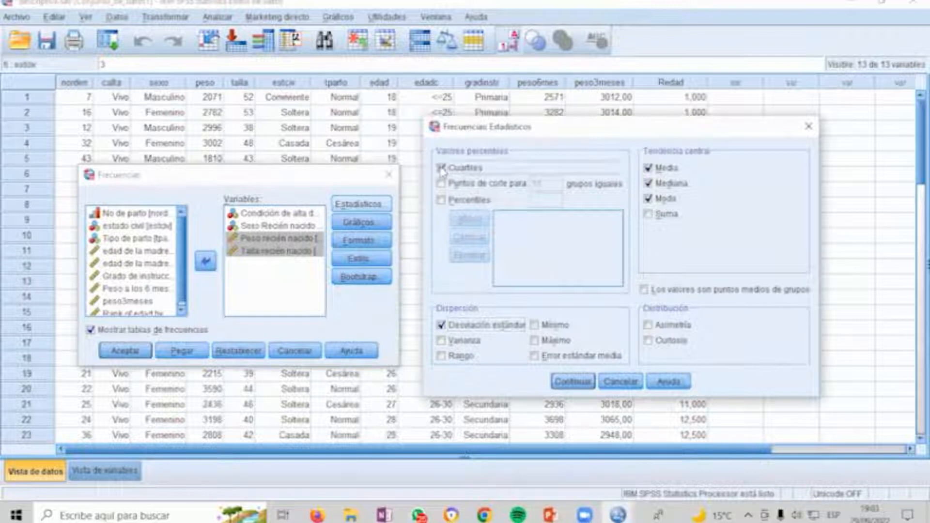
click(441, 201)
click(540, 200)
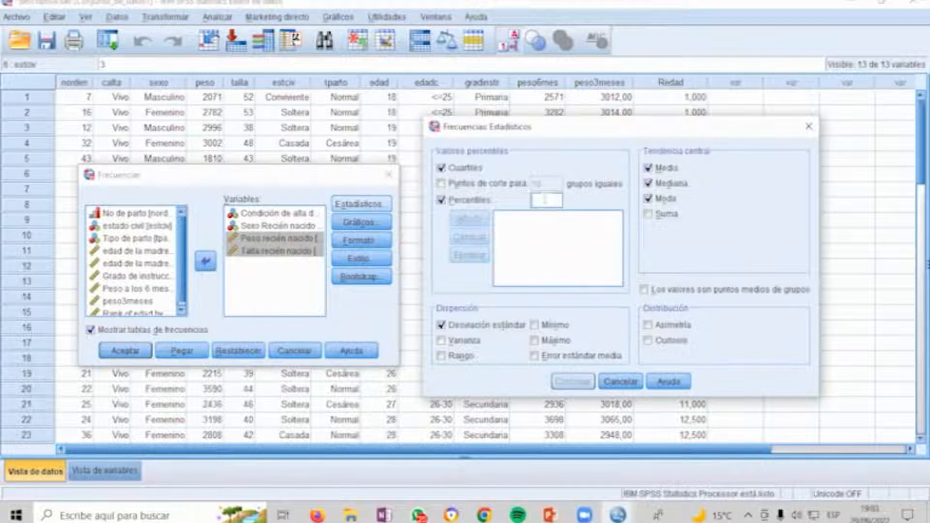
text(20)
click(469, 219)
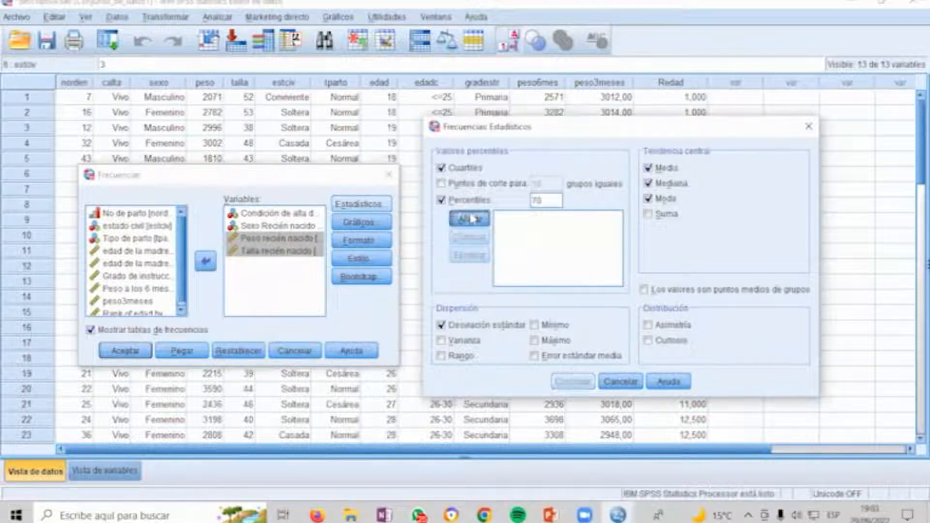
click(507, 219)
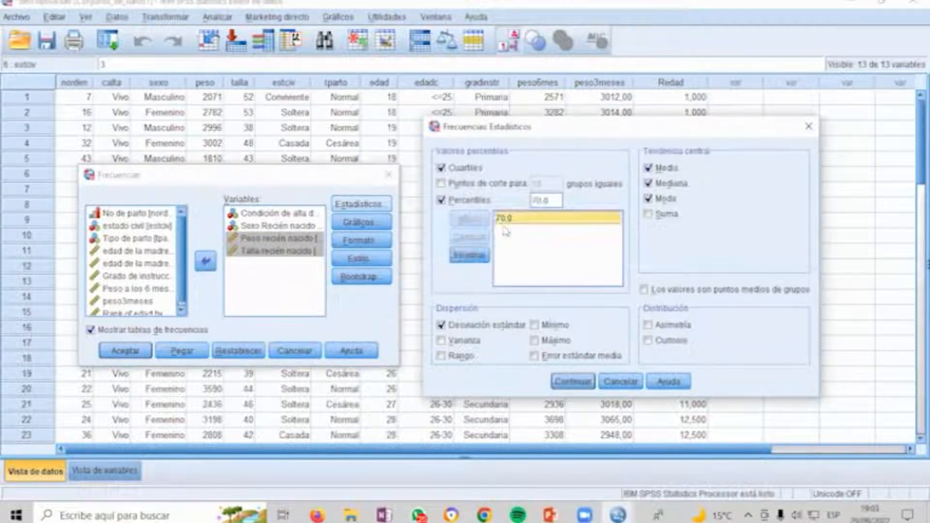
click(469, 254)
click(442, 200)
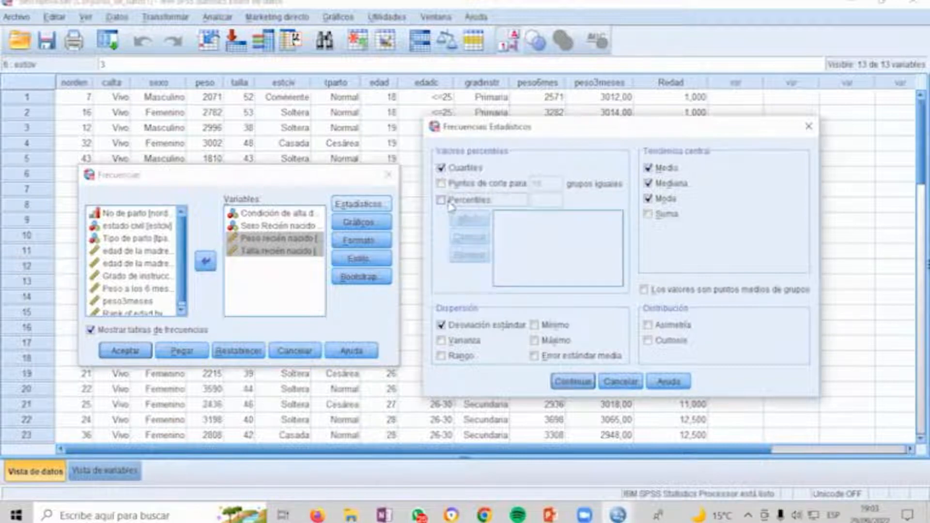
Step: Accept the selected frequency statistics and open the chart settings for Frecuencias
click(582, 383)
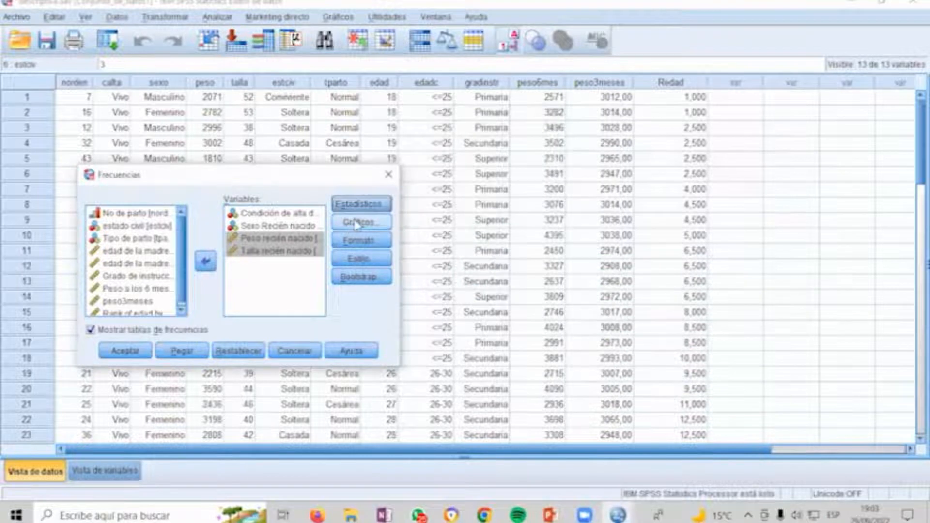
click(358, 221)
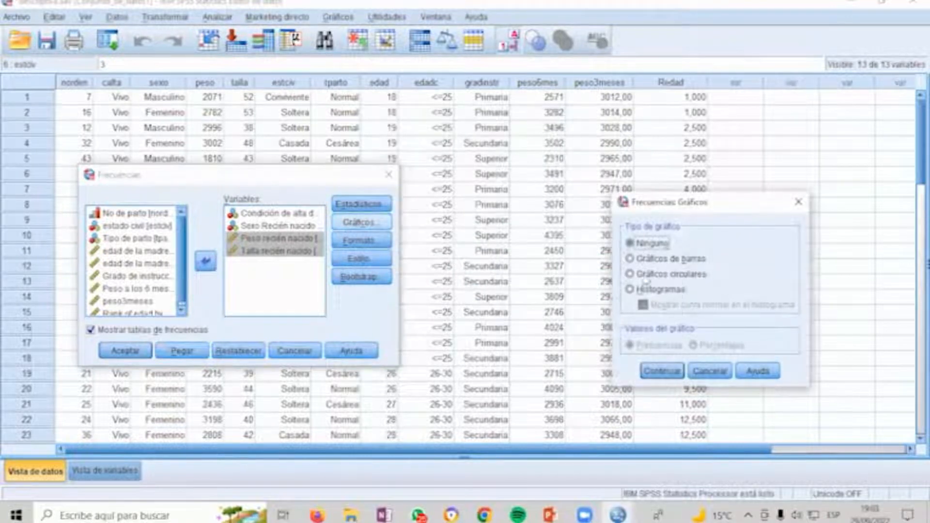
click(630, 290)
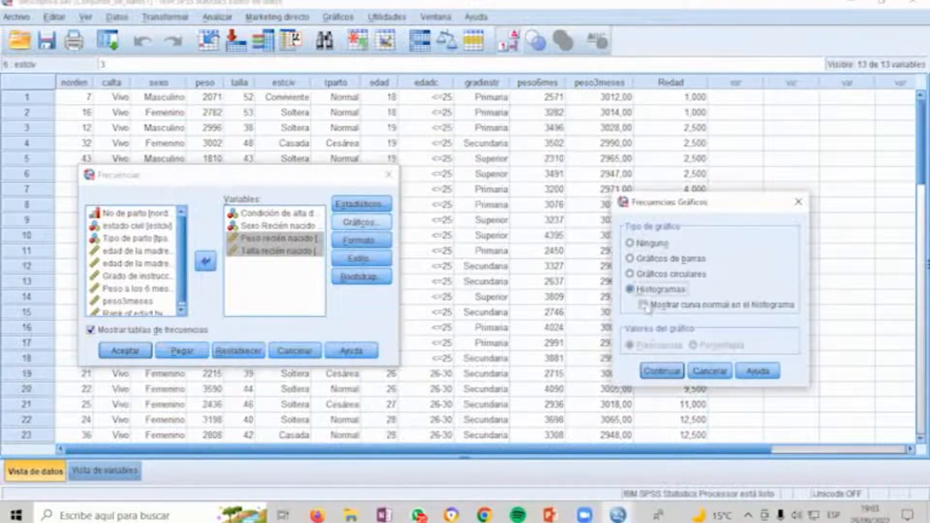
click(644, 305)
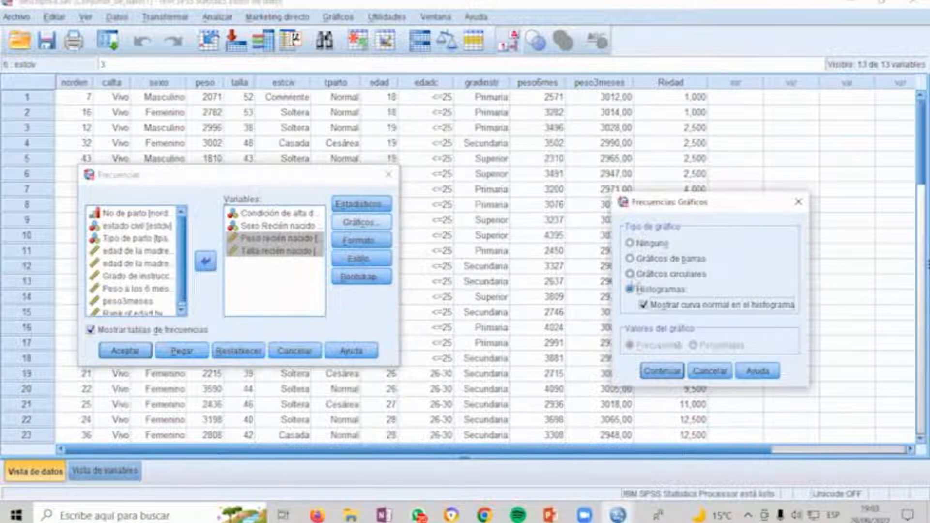
click(631, 275)
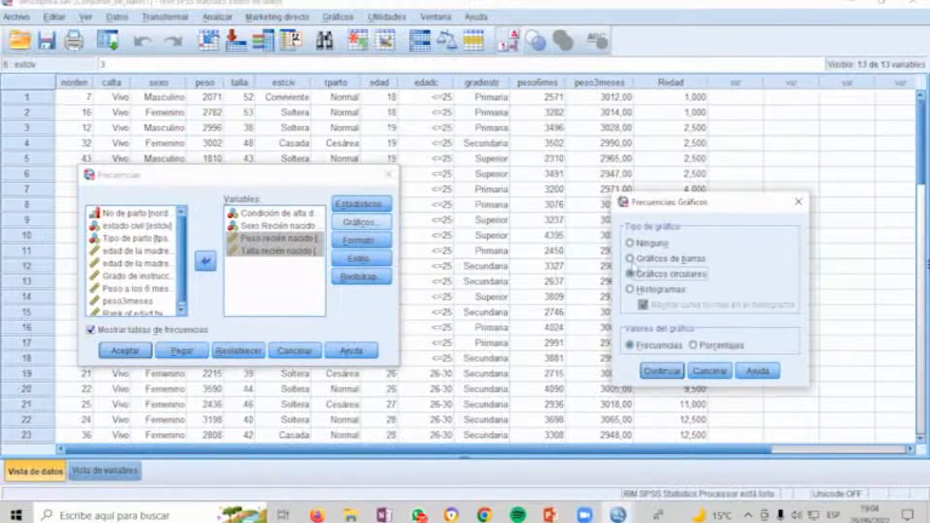
click(631, 289)
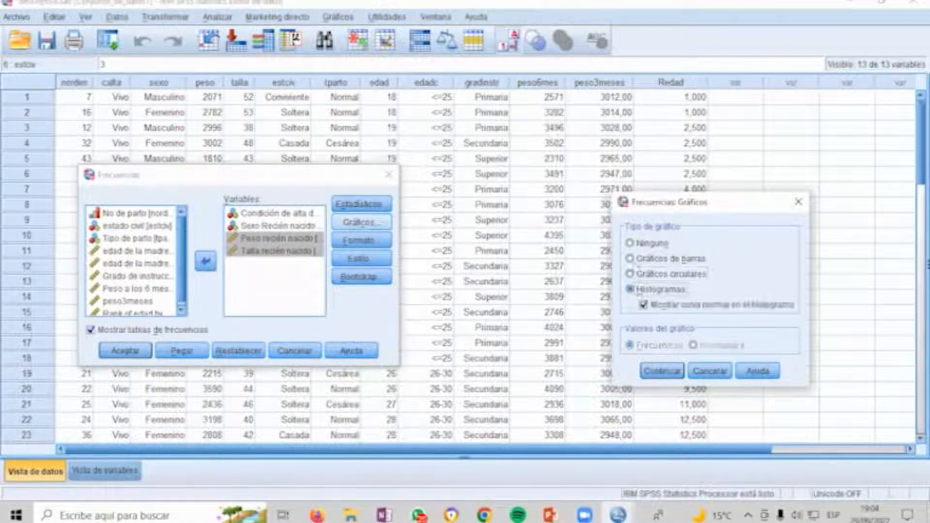
Step: Set the frequency charts to Gráficos de barras with Porcentajes as the chart values
click(630, 259)
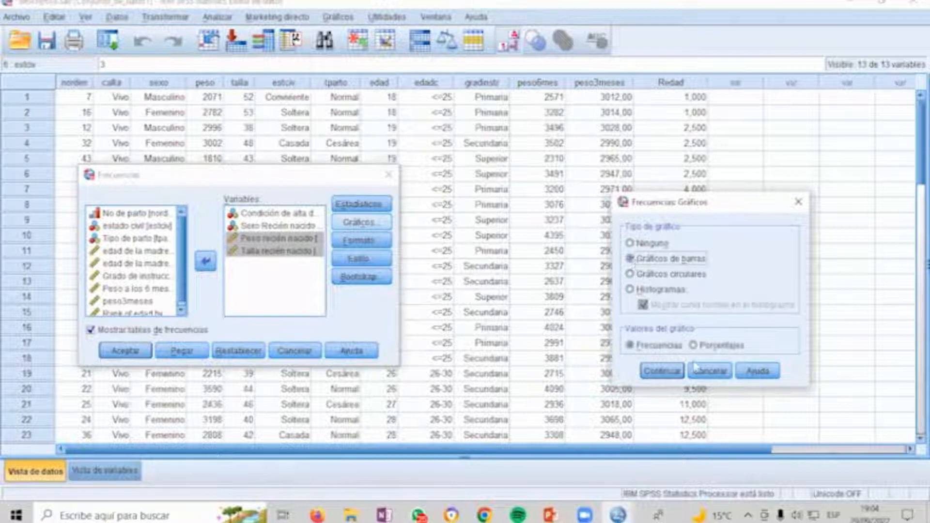
click(693, 345)
click(654, 371)
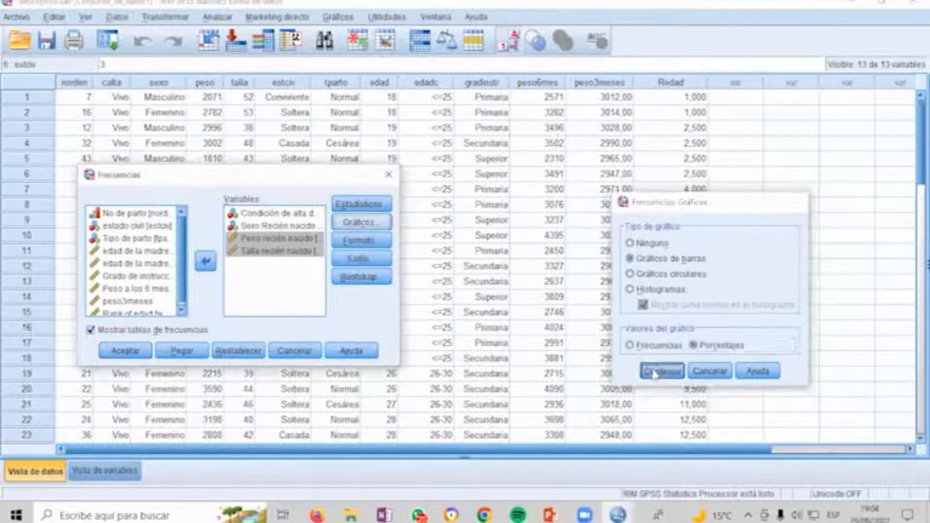
Step: Check the format options without changing them and run the Frecuencias analysis
click(369, 243)
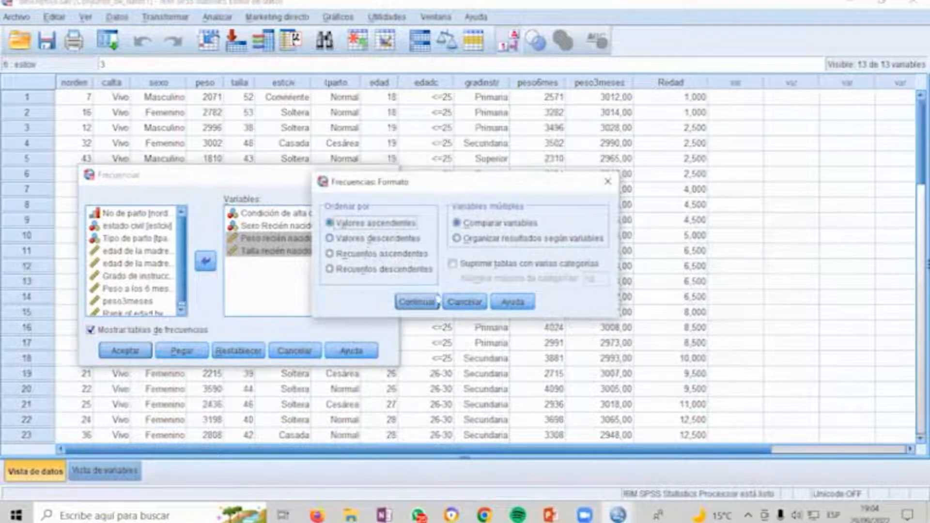
click(421, 302)
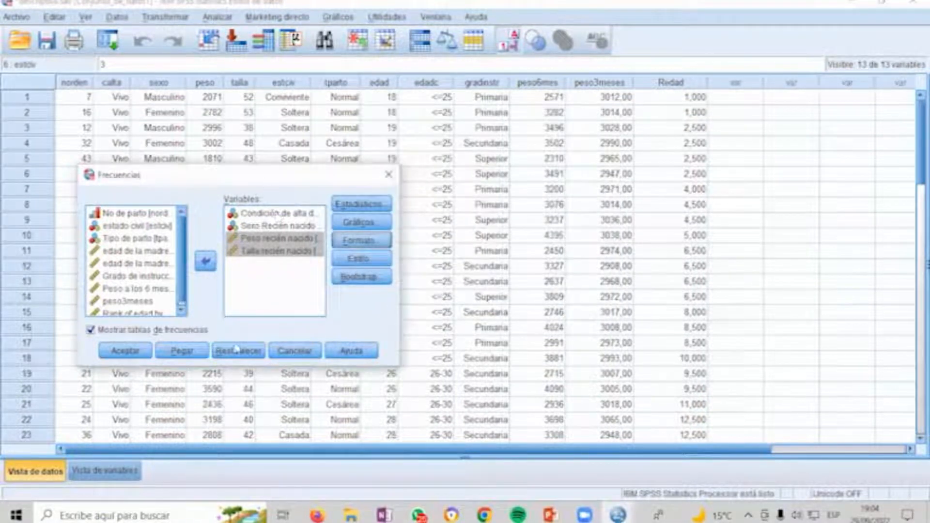
click(117, 356)
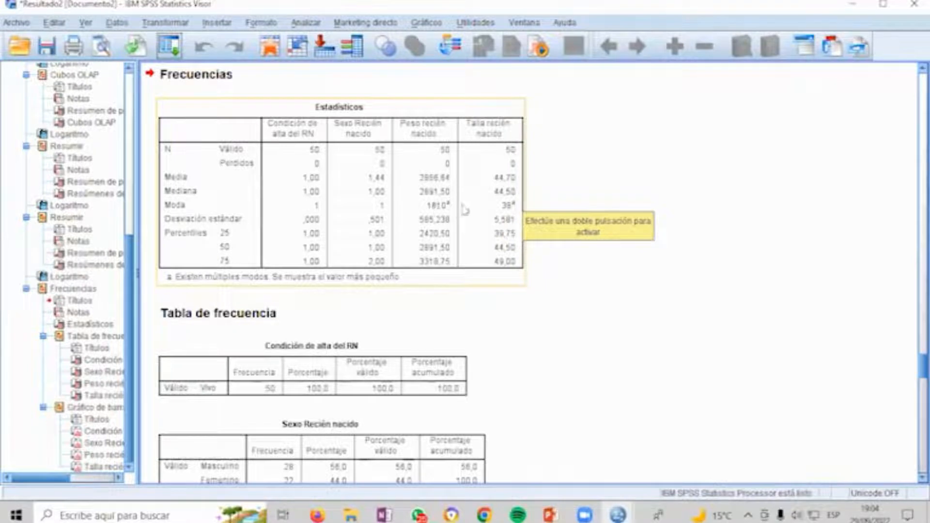
Step: Examine the frequency tables for discharge condition, sex, weight and height of the newborns in the output
scroll(441, 209, down, 4)
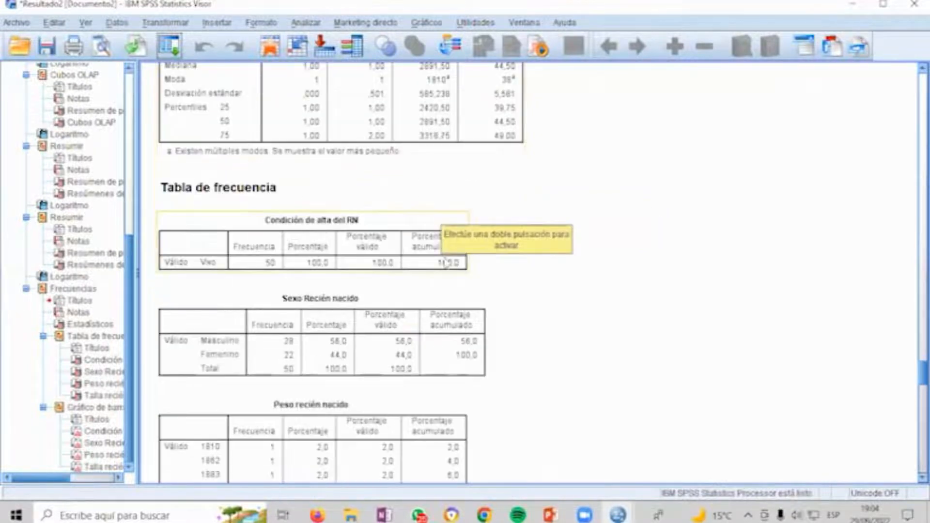
scroll(474, 297, down, 2)
scroll(474, 296, down, 4)
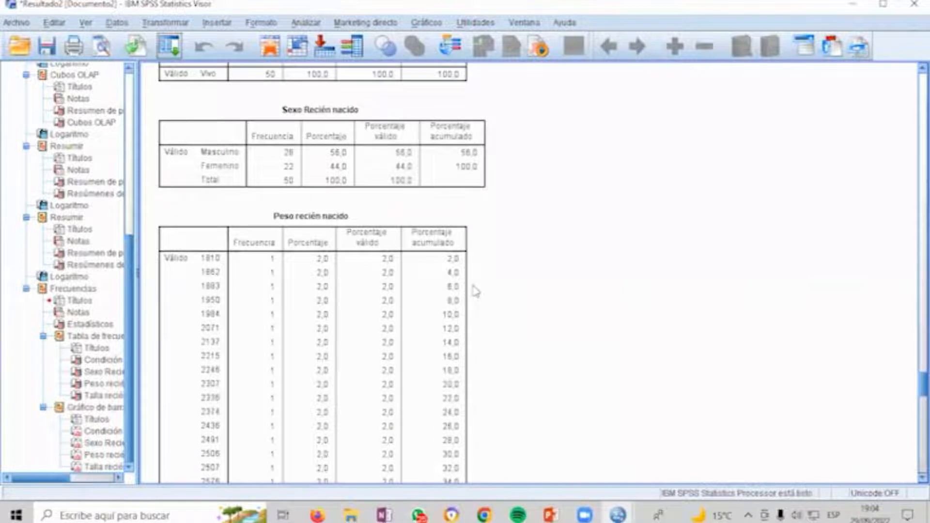
scroll(475, 291, up, 2)
click(230, 224)
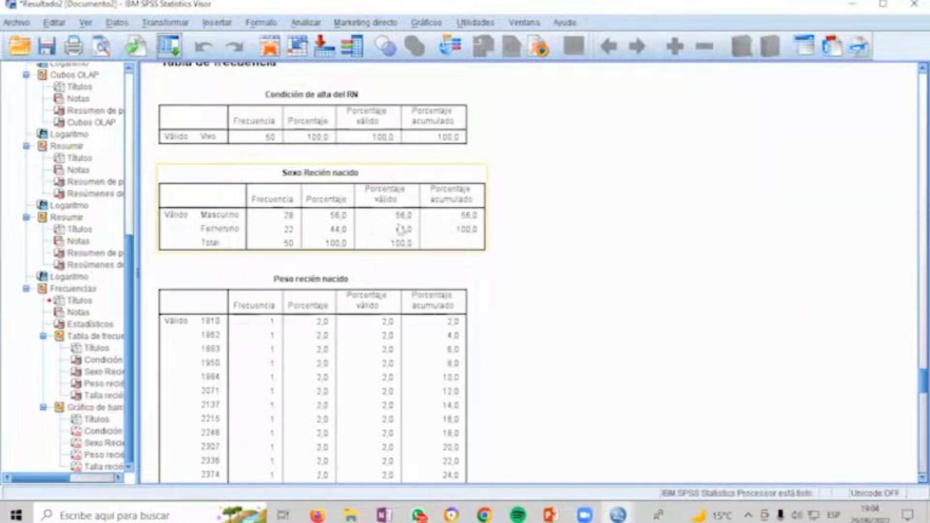
scroll(465, 229, down, 4)
click(463, 233)
scroll(461, 234, down, 2)
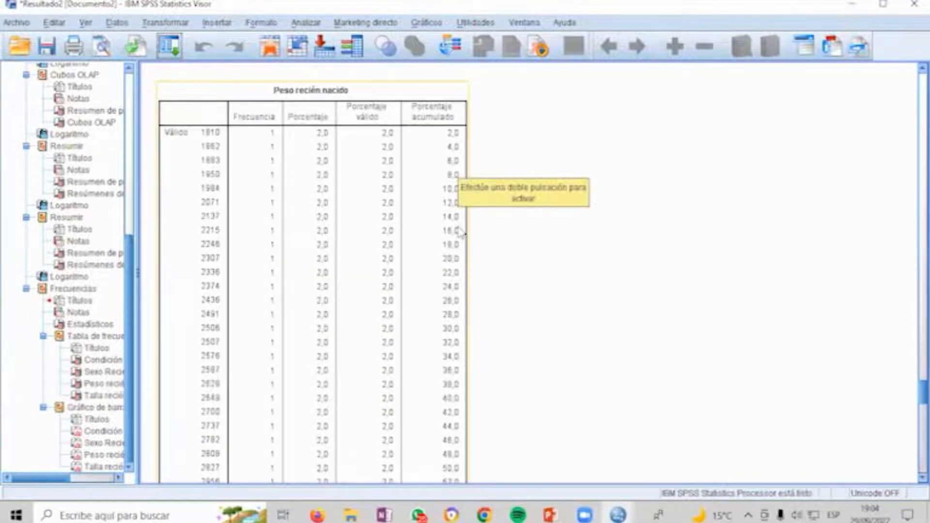
scroll(460, 234, down, 20)
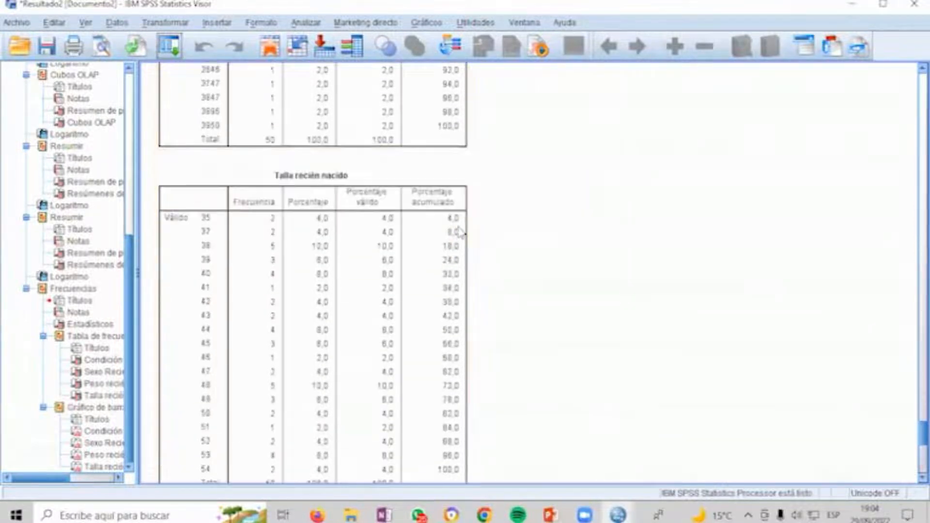
scroll(461, 234, down, 6)
scroll(461, 230, up, 20)
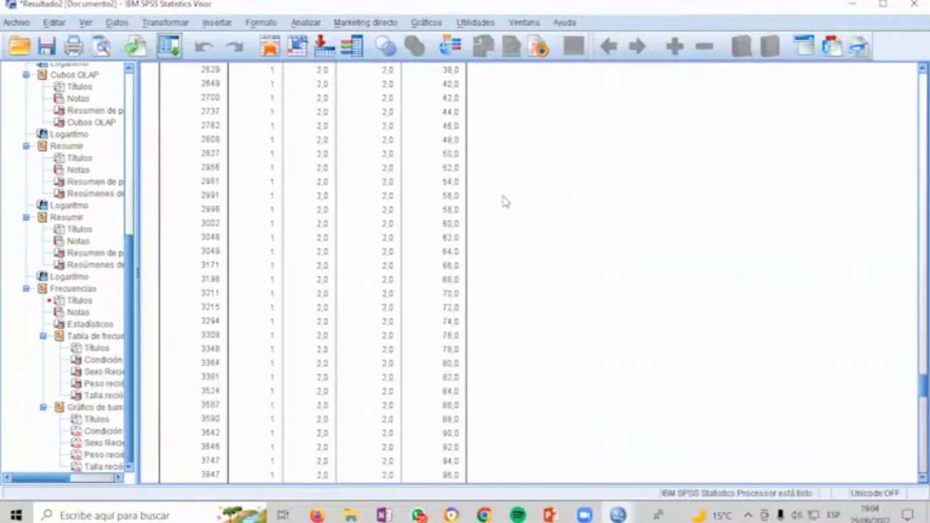
scroll(505, 201, up, 14)
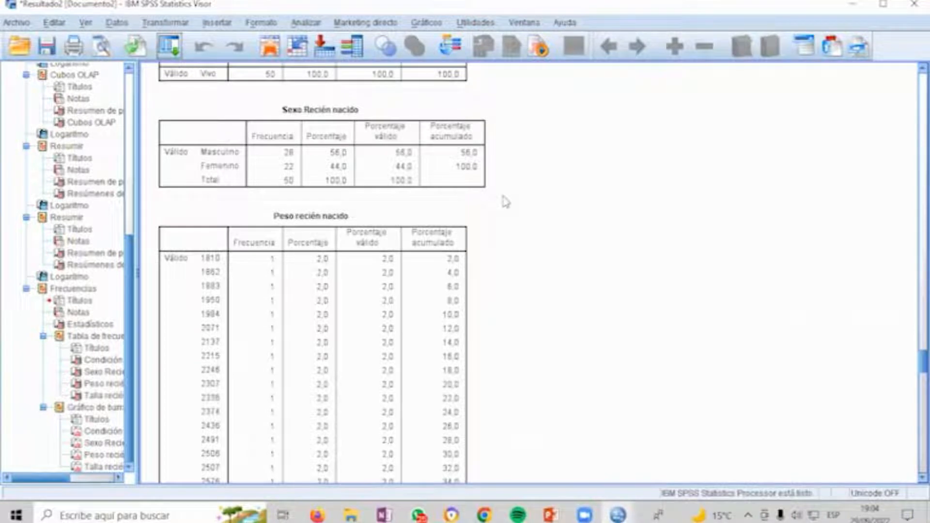
click(293, 271)
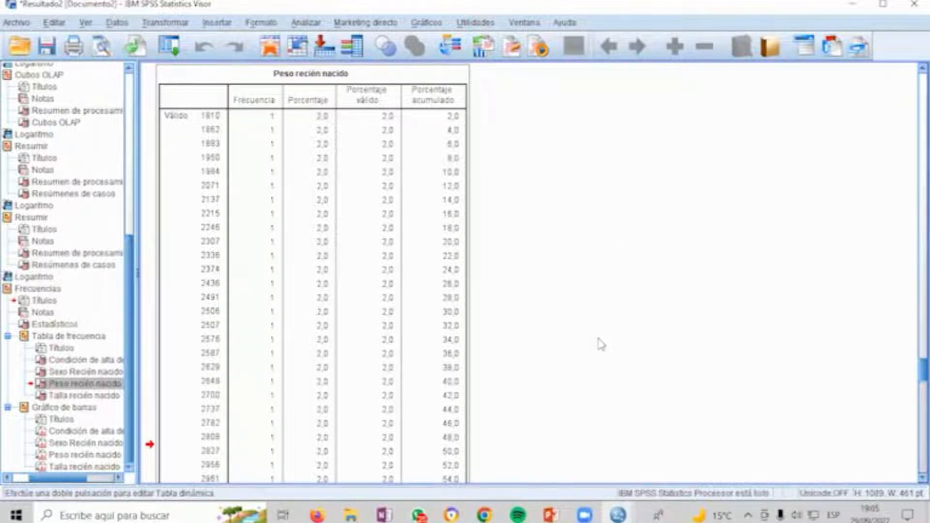
Step: Return to the Frecuencias slide in the PowerPoint presentation
key(alt+Tab)
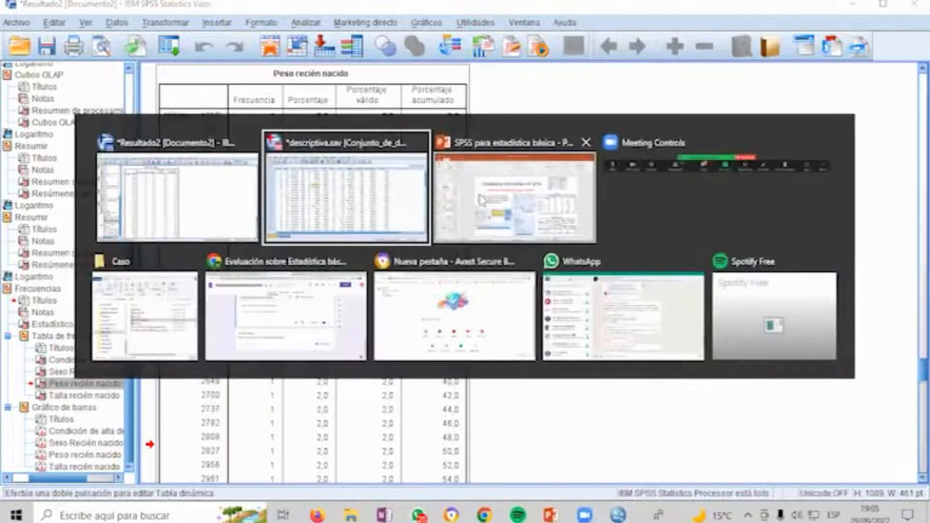
key(alt+Tab)
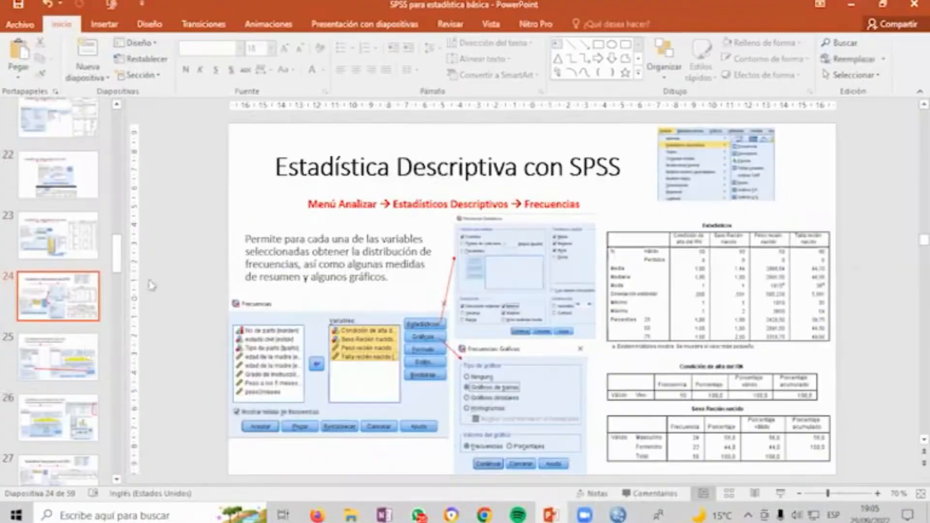
Step: Advance to the Agrupación Visual slide and switch to the SPSS data editor with the descriptiva.sav dataset
scroll(152, 286, down, 1)
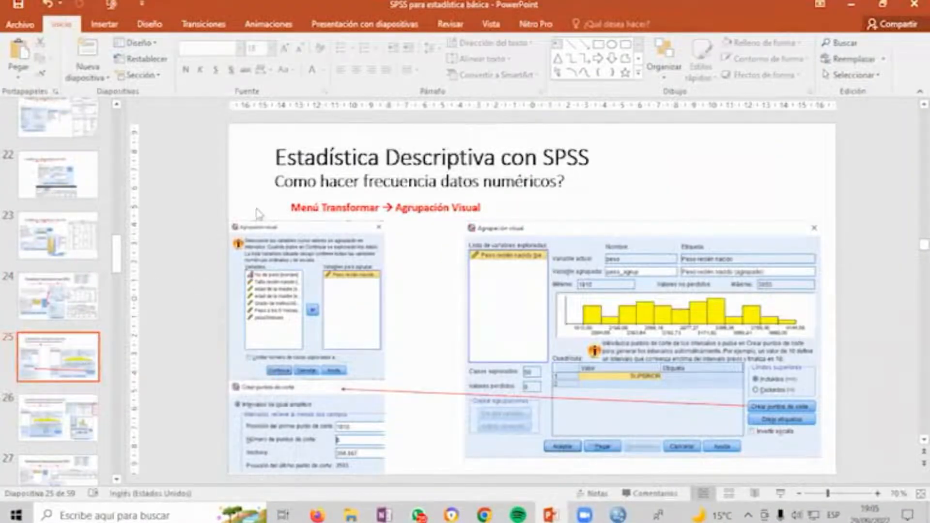
key(alt+Tab)
key(alt+Tab)
key(Tab)
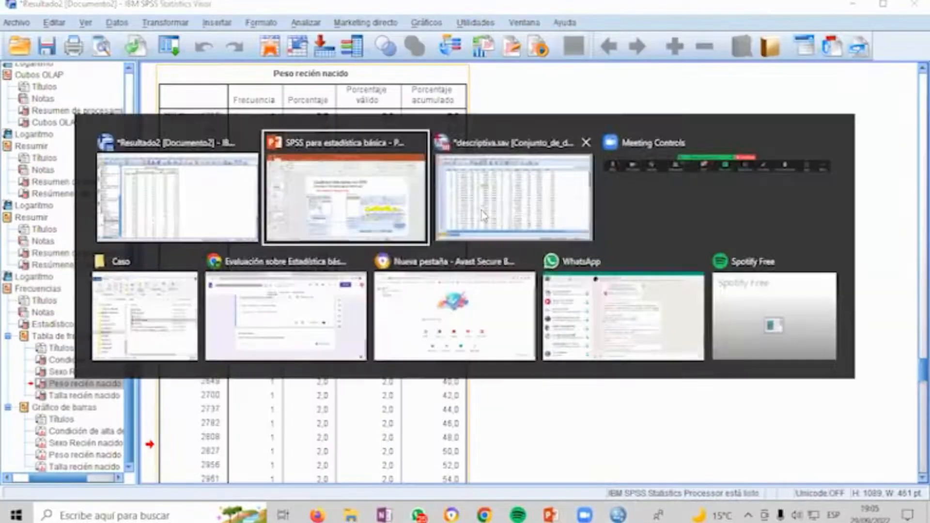
key(Up)
key(Up)
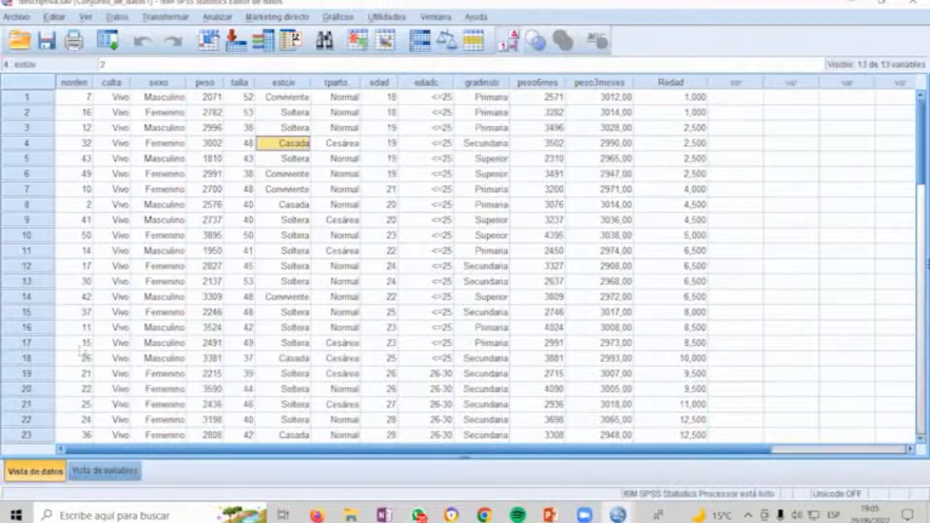
Step: Start Agrupación visual with Peso recién nacido as the variable to group and continue to its interval definition
click(159, 20)
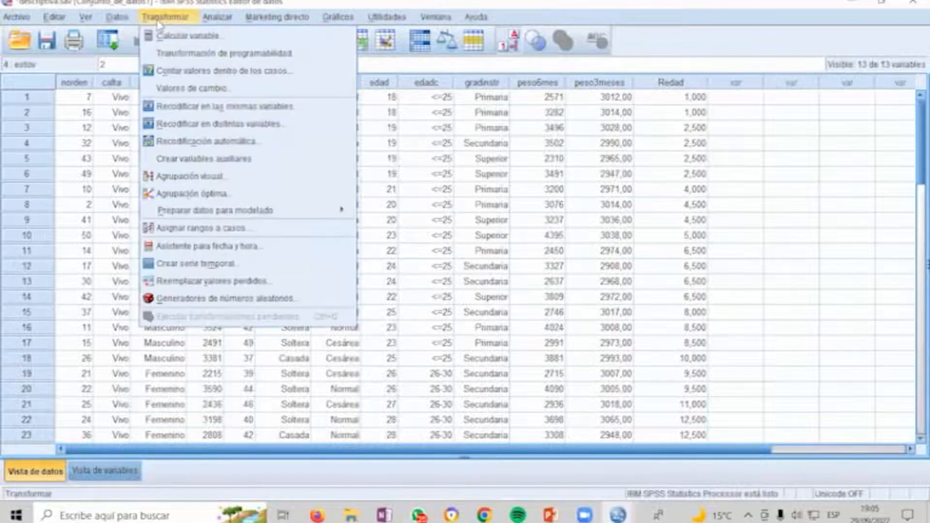
click(207, 180)
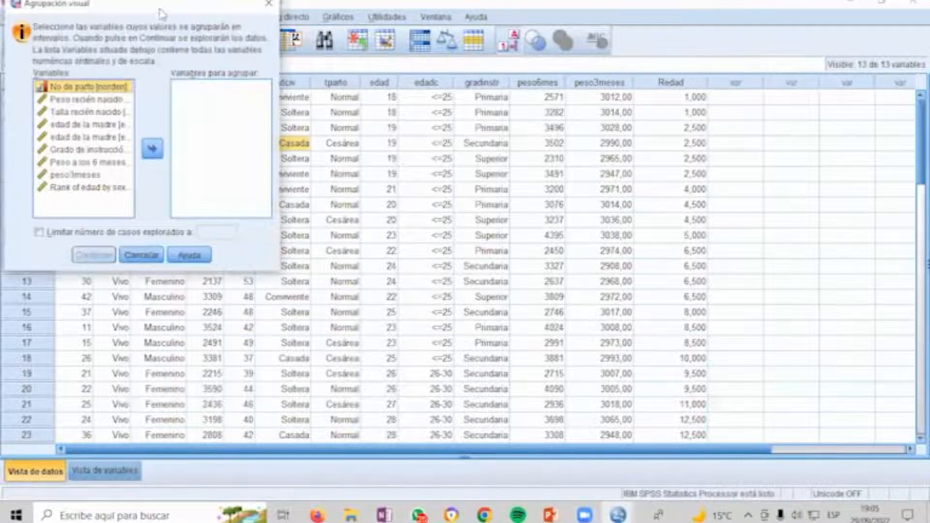
drag(162, 14, 479, 119)
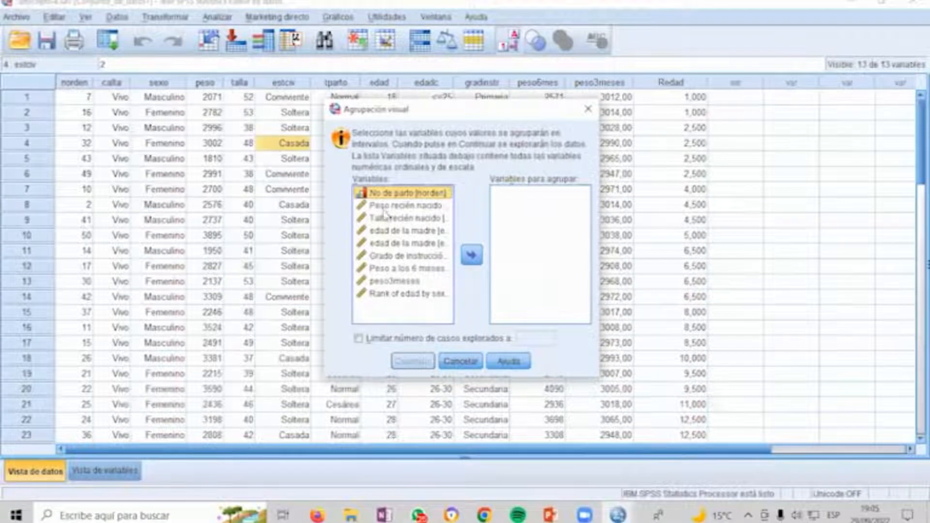
click(387, 208)
click(469, 253)
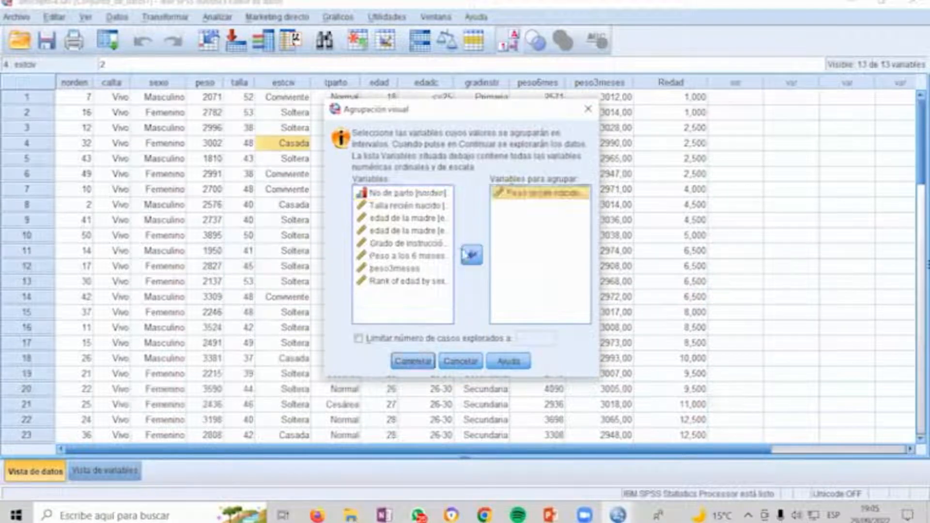
click(415, 364)
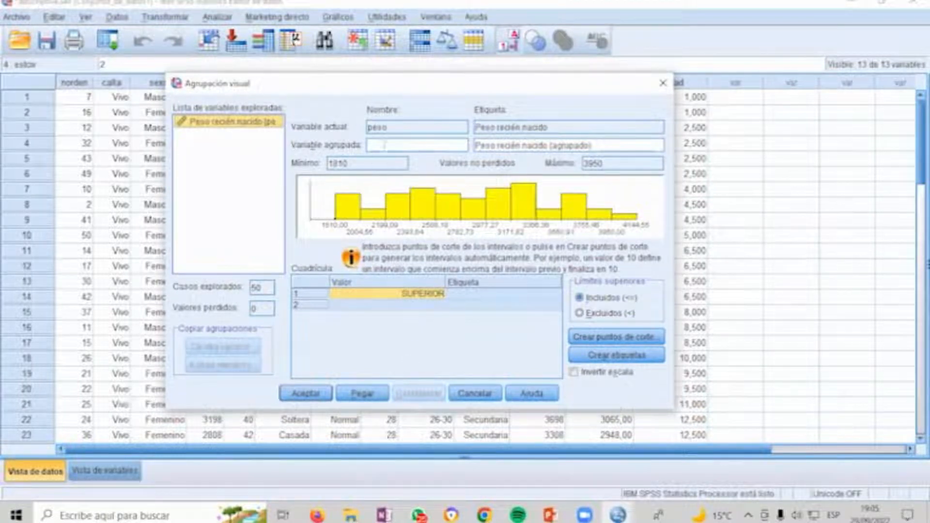
Step: Name the grouped variable Pago_agrup
click(385, 145)
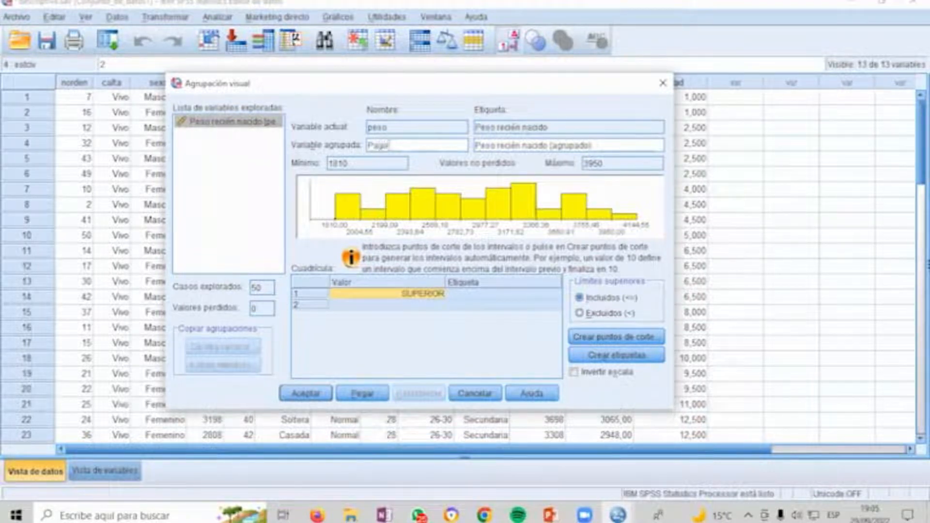
text(Pago_agrup)
key(Tab)
click(401, 145)
Step: Define equal-width cut points for the weight starting at 1810, with 6 cut points and a width of 356,667
click(601, 339)
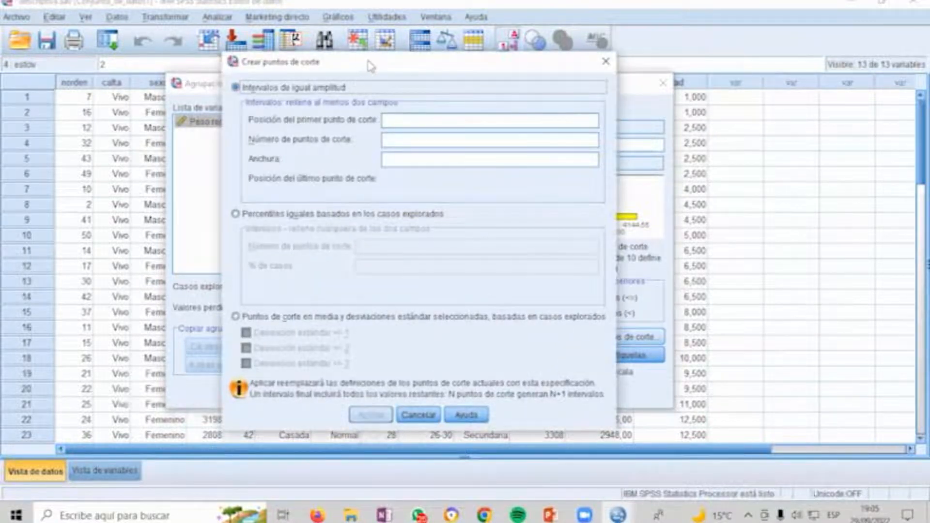
drag(371, 65, 648, 88)
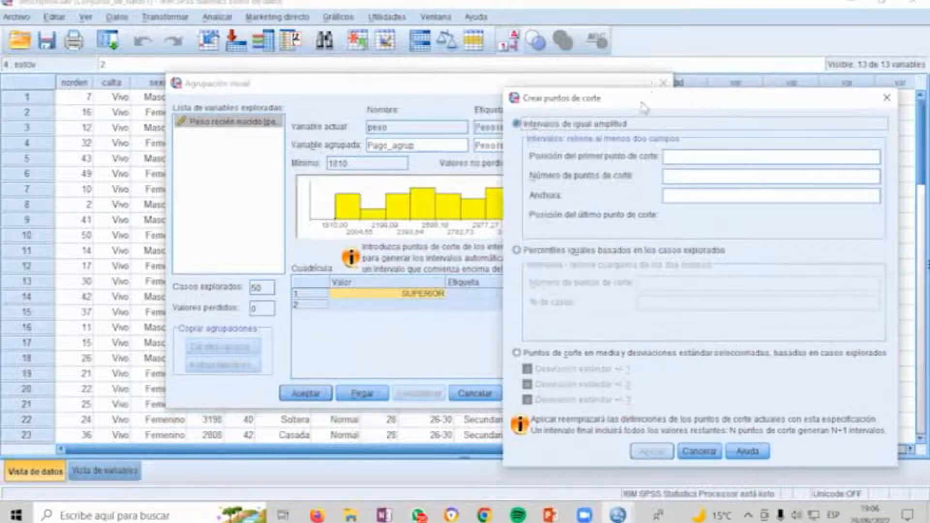
drag(644, 108, 576, 117)
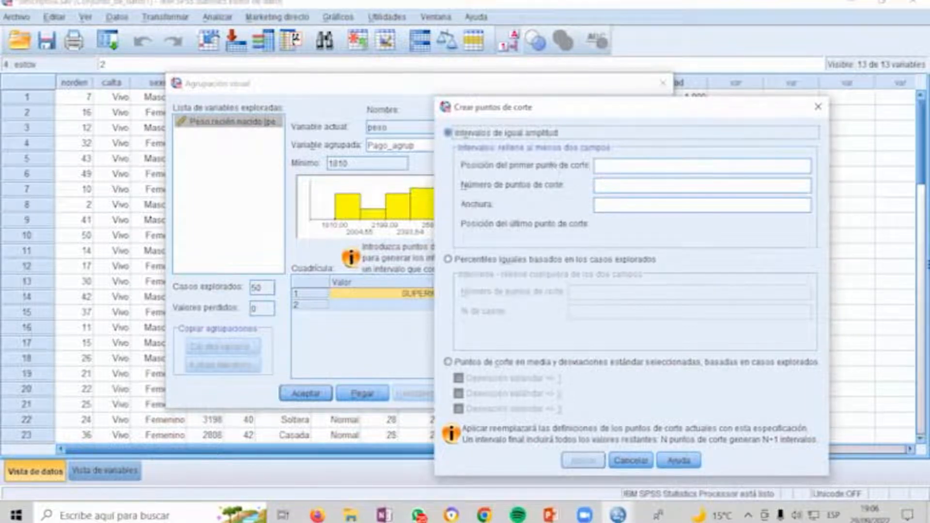
click(616, 166)
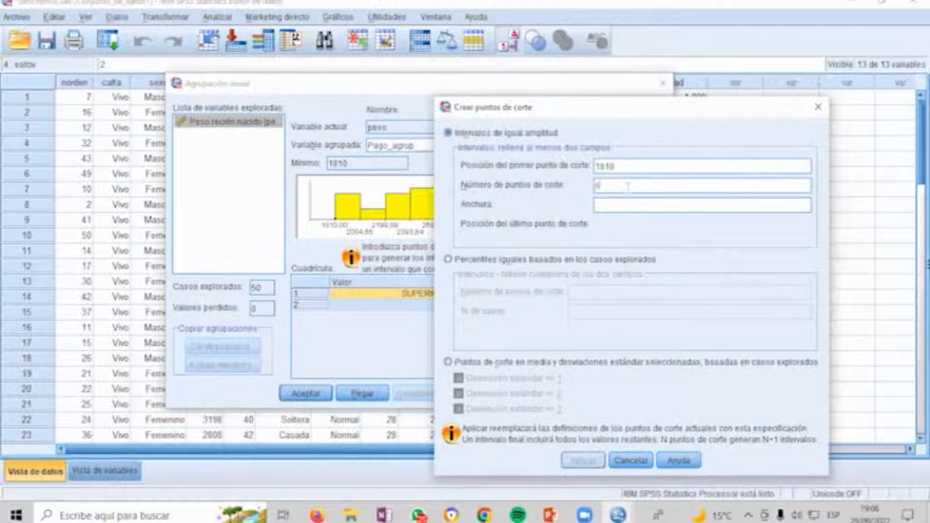
click(626, 204)
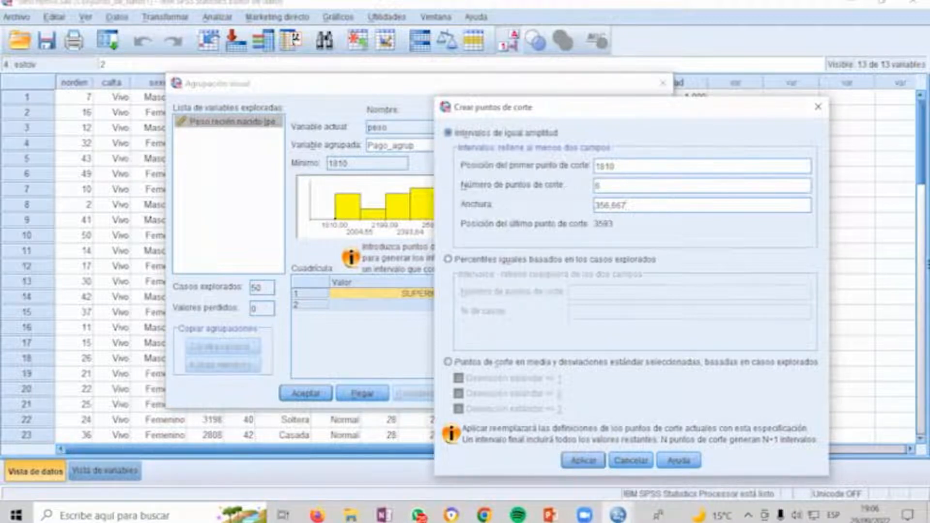
Step: Set the number of cut points to 7 and apply them to the weight grouping
drag(602, 185, 594, 185)
text(7)
key(Tab)
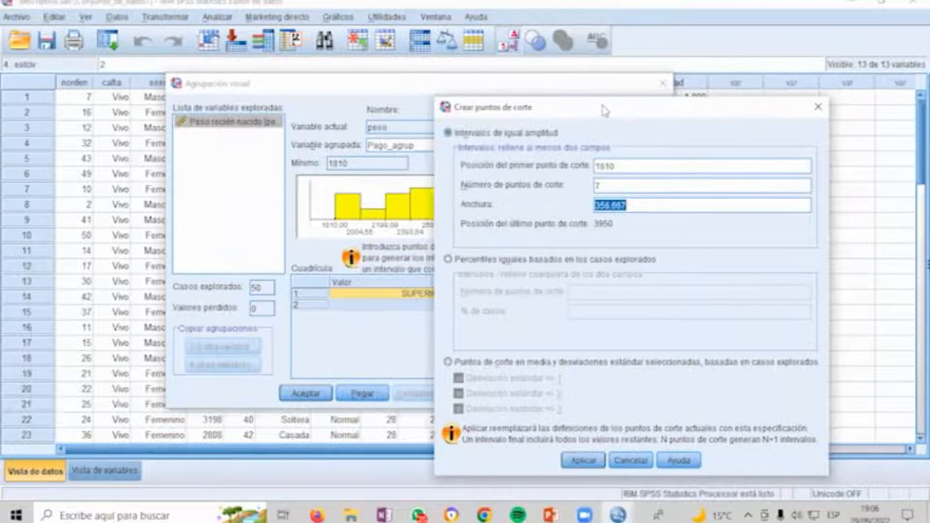
drag(604, 110, 556, 53)
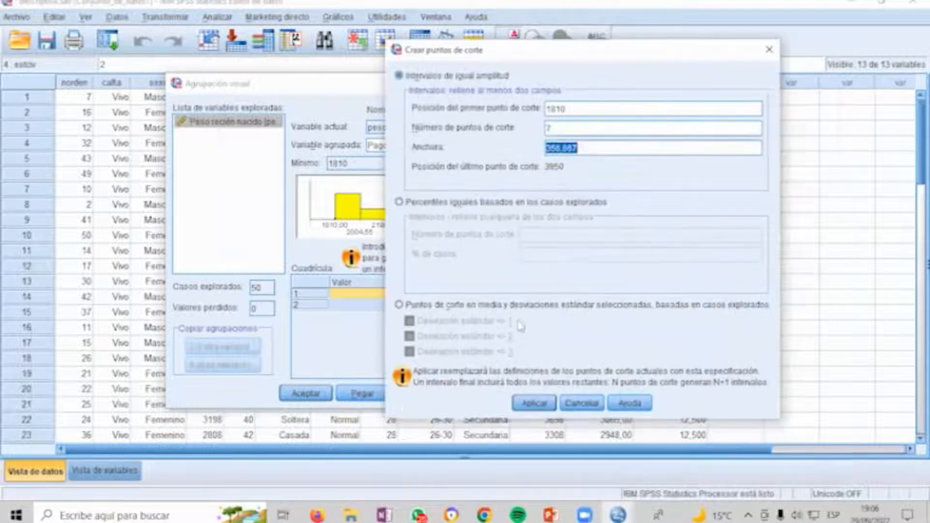
click(535, 404)
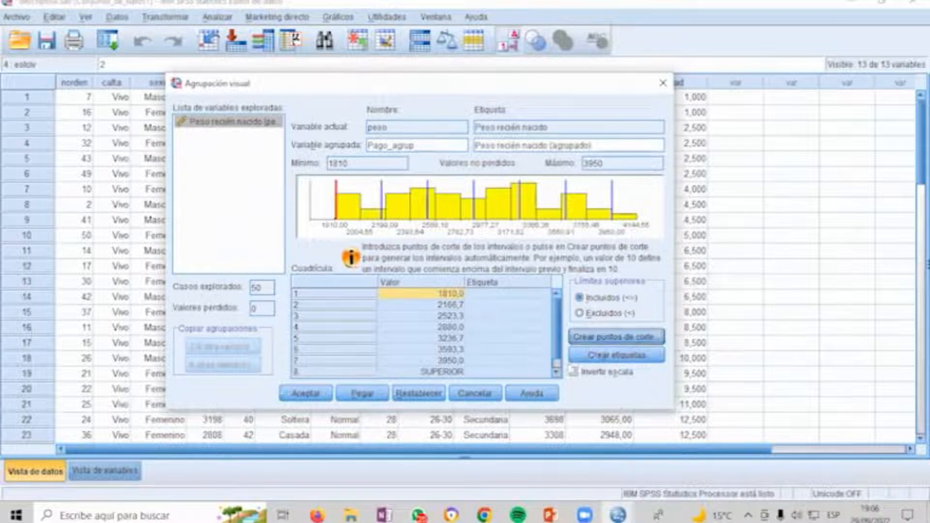
Step: Generate the interval labels and create the grouped variable with the fourth cut point moved to about 2885,3 and the sixth to about 3580,8
click(609, 357)
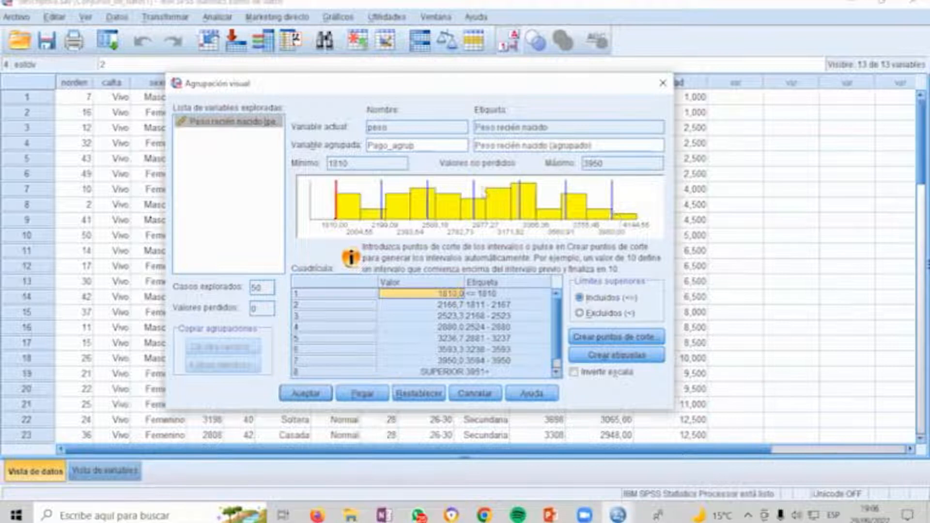
mouse_move(474, 197)
mouse_down()
mouse_move(490, 201)
mouse_move(458, 205)
mouse_move(494, 207)
mouse_move(474, 206)
mouse_up()
click(566, 197)
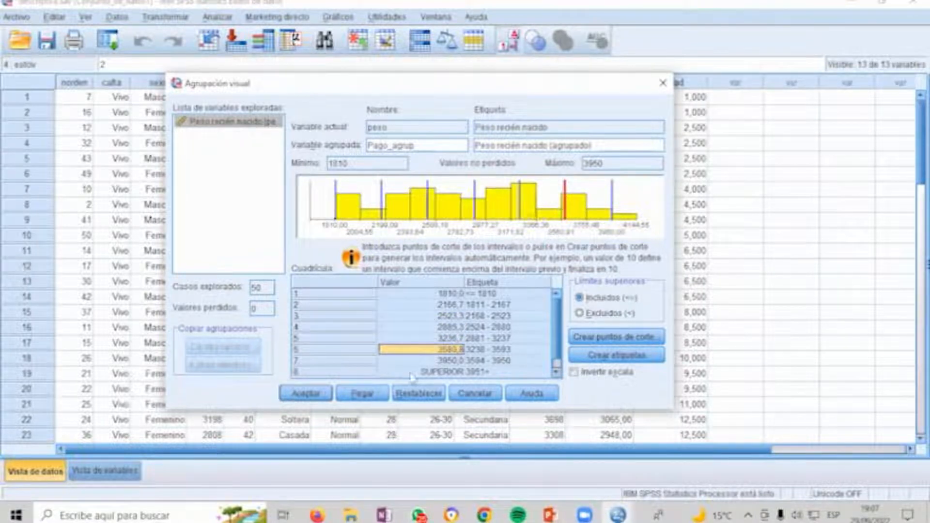
click(312, 390)
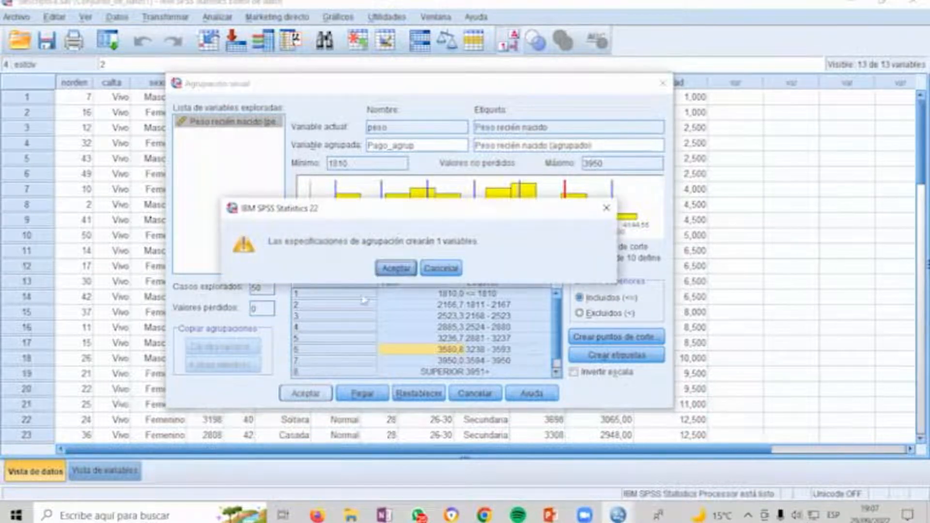
click(393, 269)
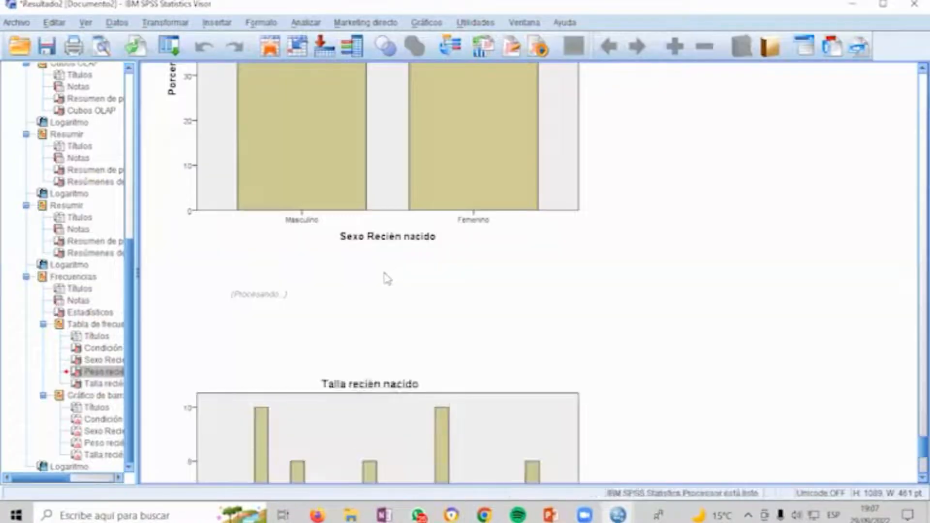
Step: Return to the data editor and delete the Redad variable
key(alt+Tab)
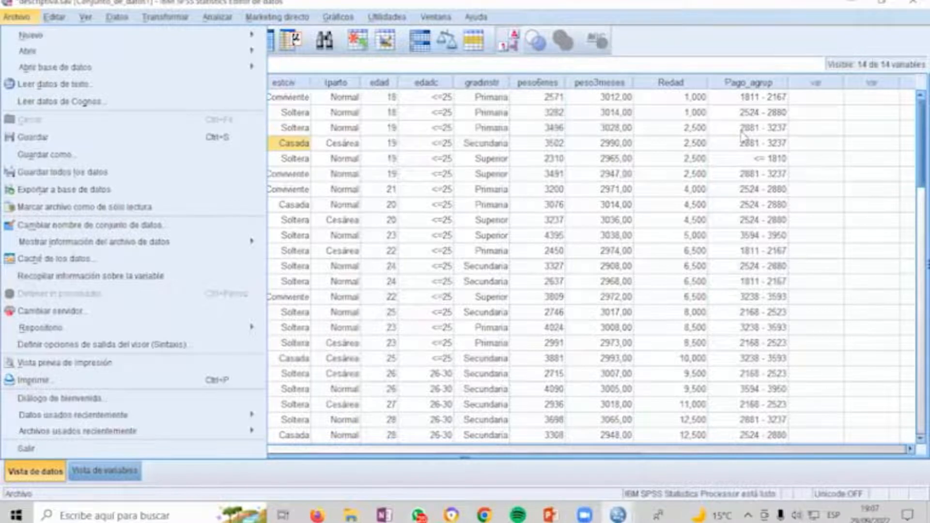
click(658, 83)
key(Delete)
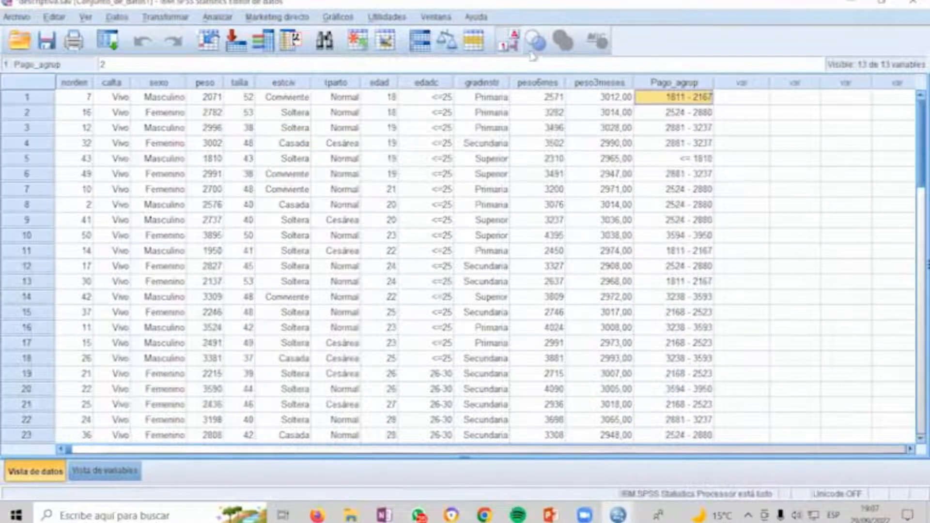
Step: Toggle the value labels to compare the Pago_agrup codes with their intervals, ending with labels shown and the Pago_agrup column selected
click(512, 44)
click(511, 44)
click(512, 45)
click(513, 46)
click(672, 83)
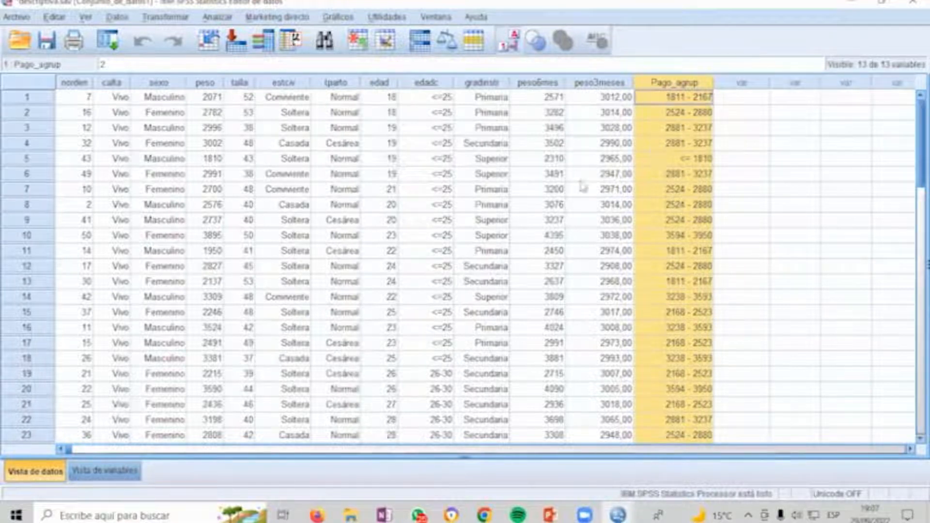
Step: Review the Agrupación visual syntax at the end of the output, and check the Pago_agrup values in the data editor
key(alt+Tab)
scroll(583, 186, down, 10)
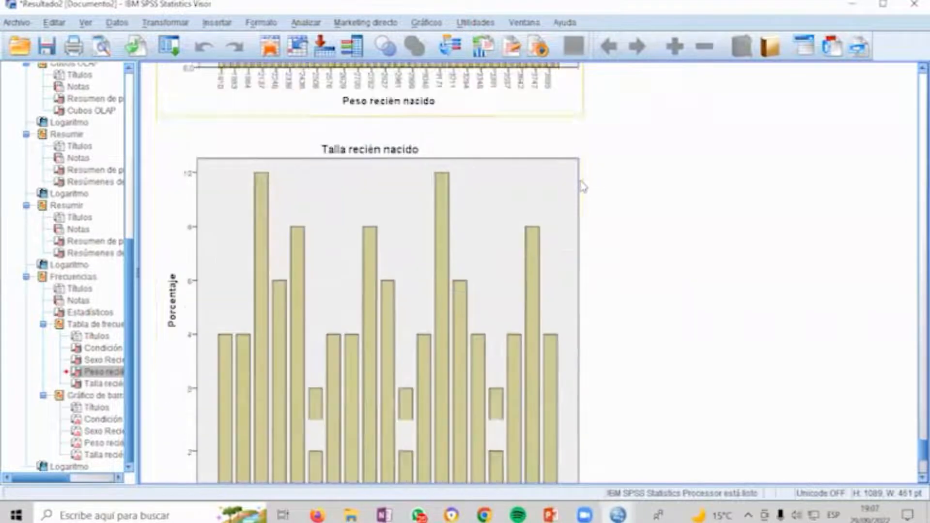
scroll(583, 187, down, 3)
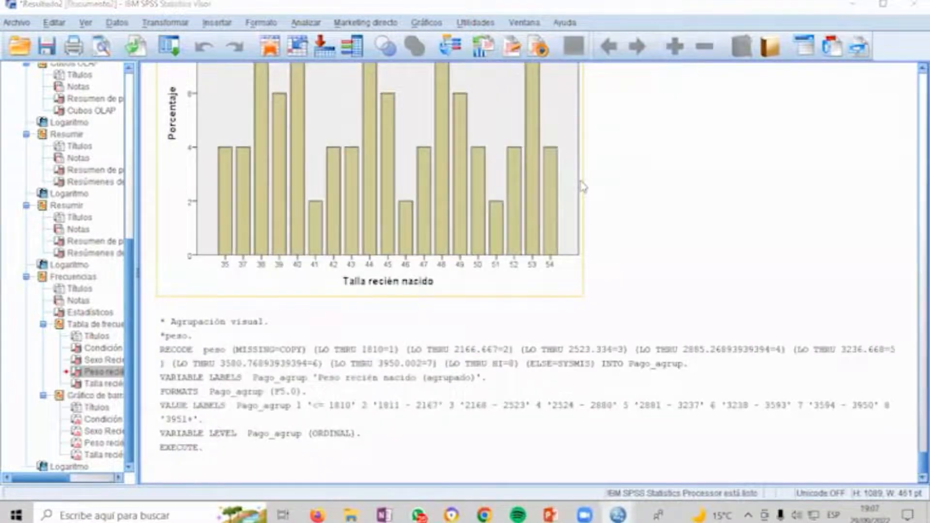
key(alt+Tab)
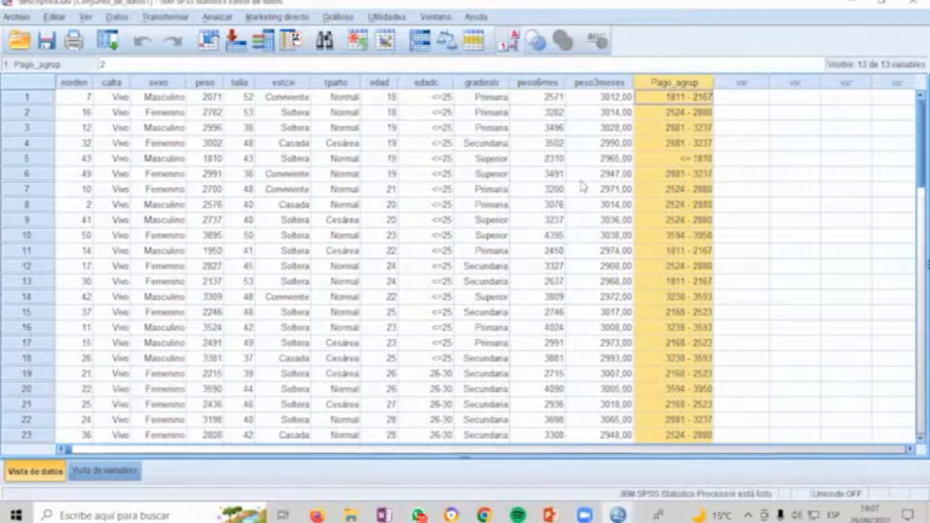
click(668, 173)
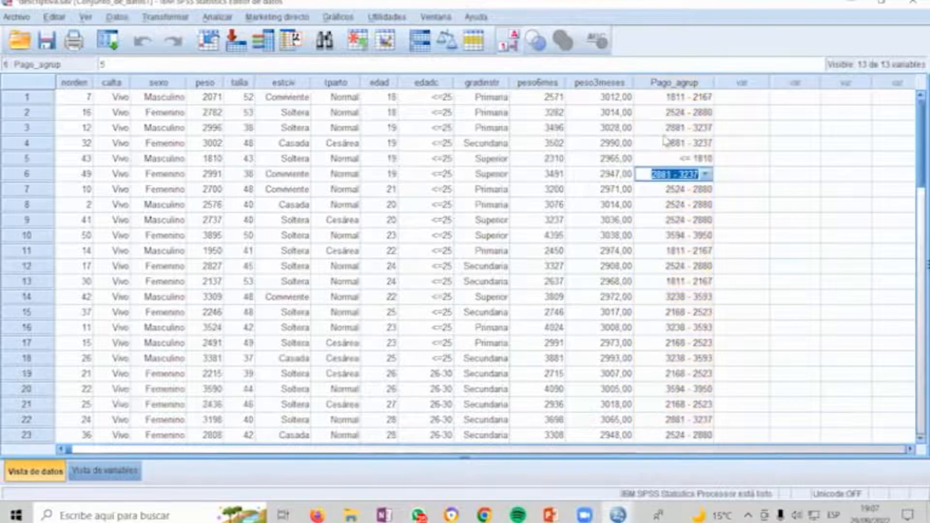
click(746, 146)
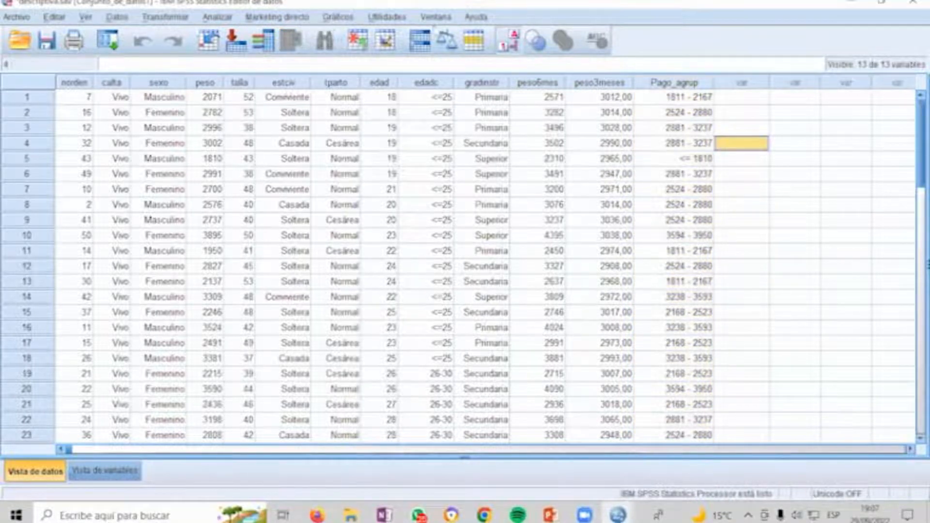
click(335, 18)
click(359, 35)
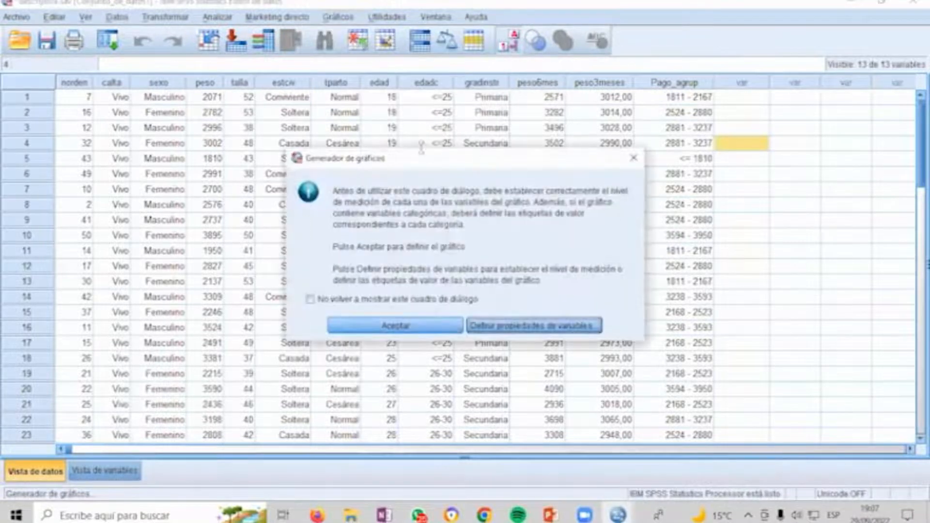
click(415, 327)
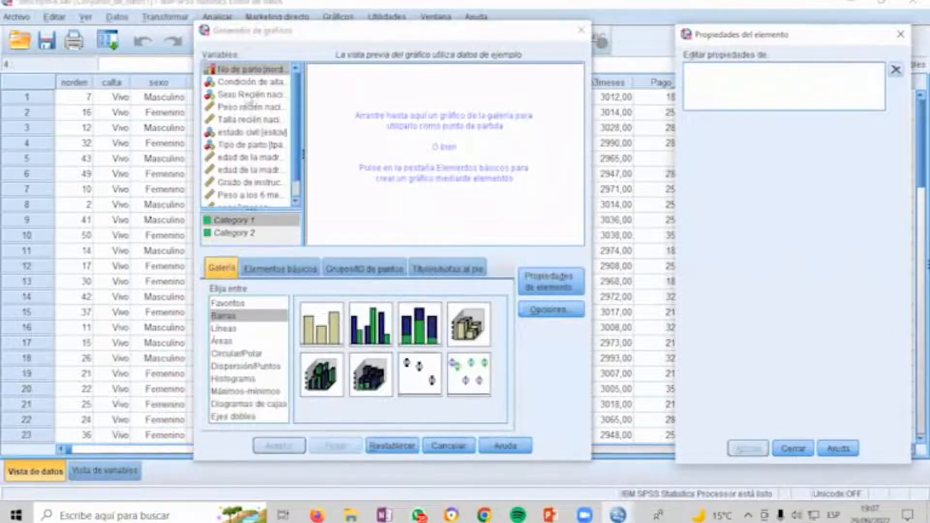
drag(297, 158, 296, 175)
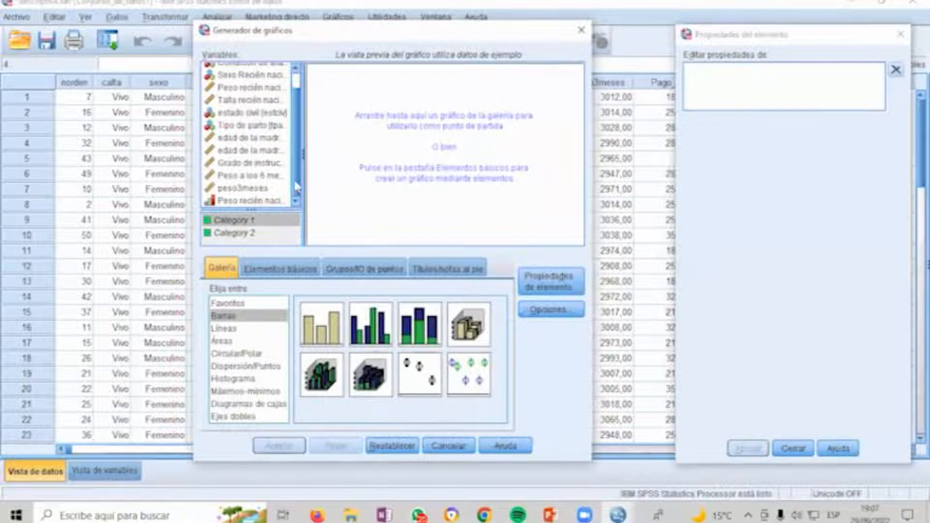
mouse_move(297, 191)
mouse_down()
mouse_move(299, 147)
mouse_move(298, 192)
mouse_up()
drag(385, 38, 362, 43)
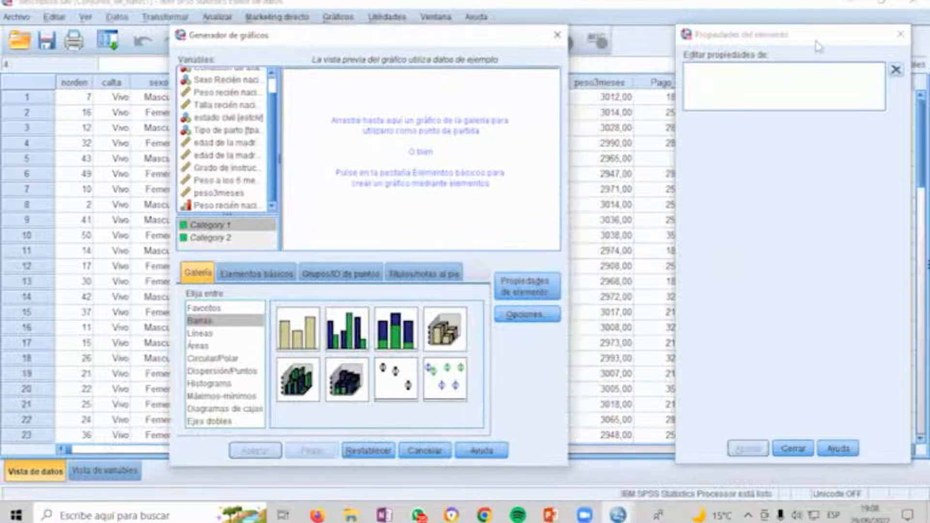
click(901, 33)
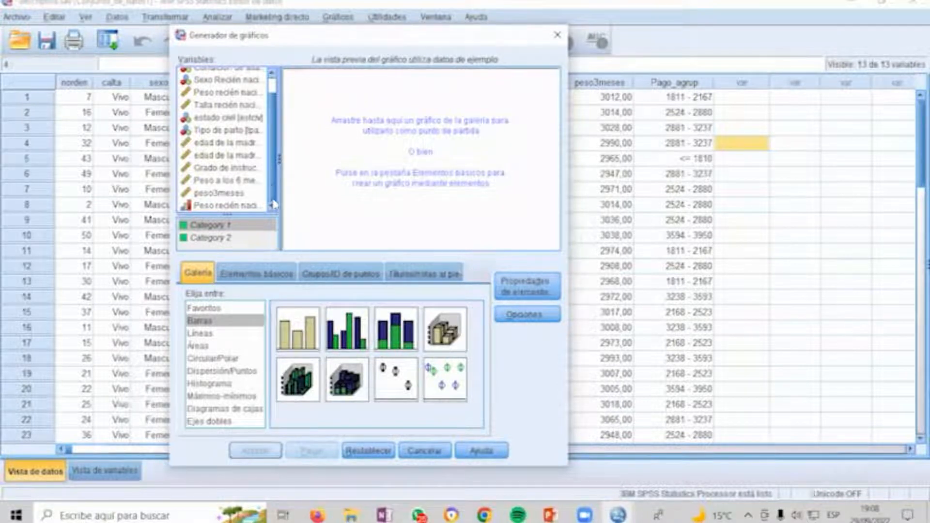
click(557, 35)
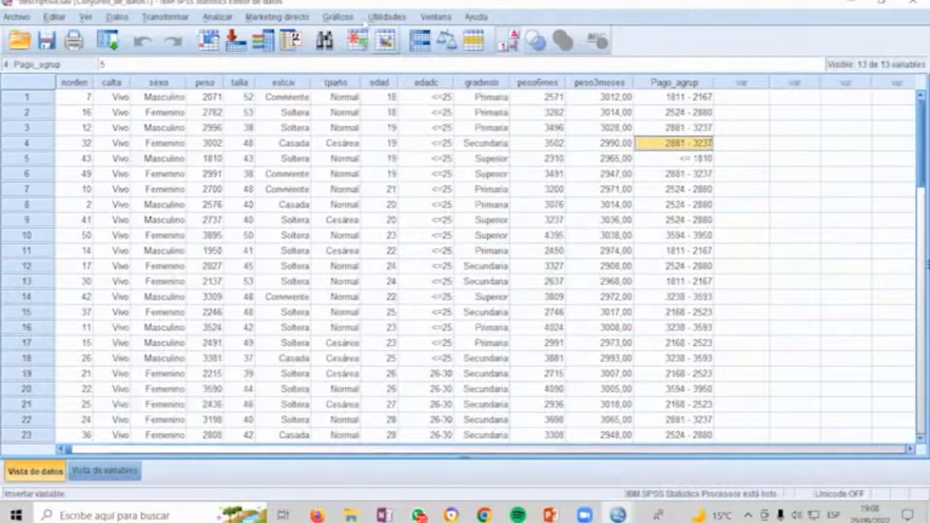
Step: Start defining a simple bar chart of summaries for groups of cases and list the variables by name instead of label
click(338, 16)
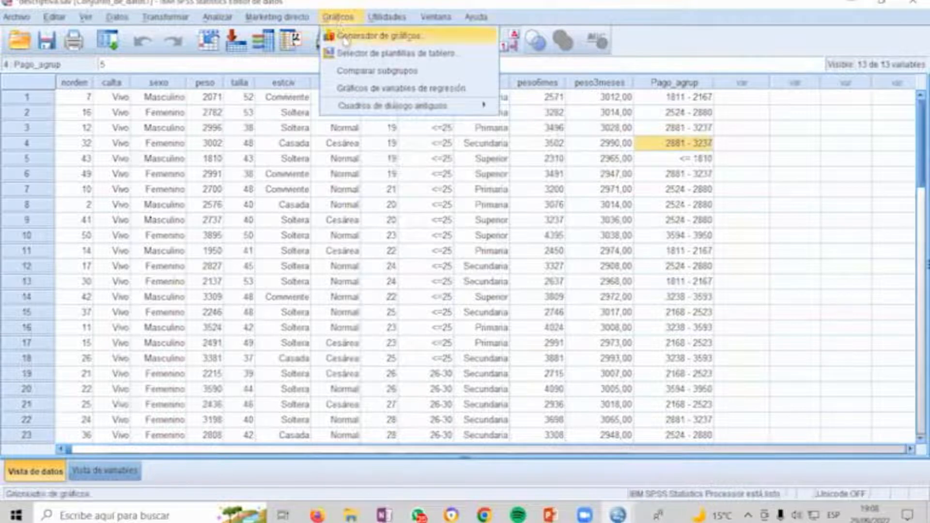
mouse_move(479, 107)
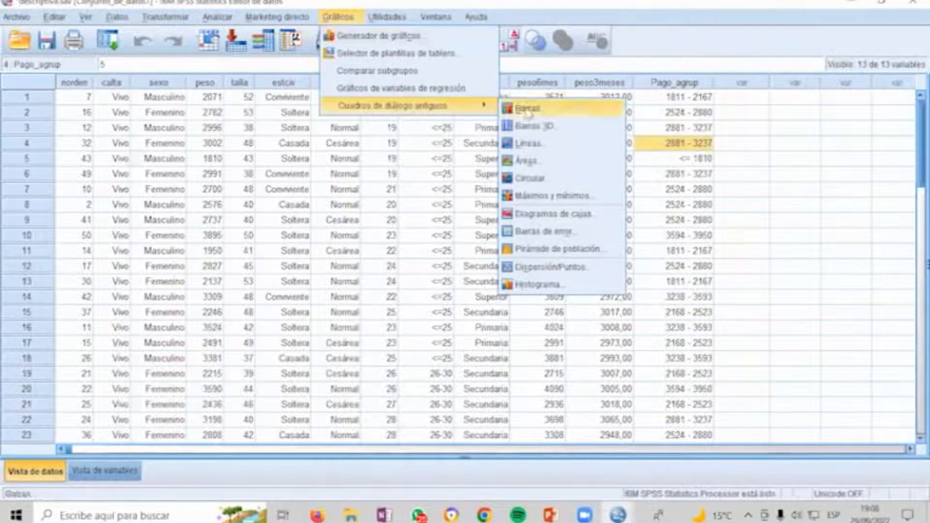
click(543, 109)
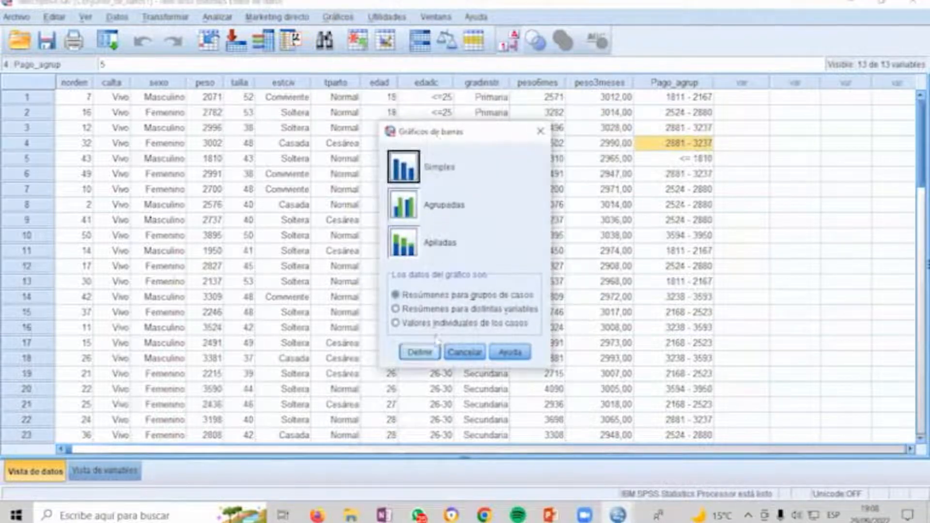
click(420, 352)
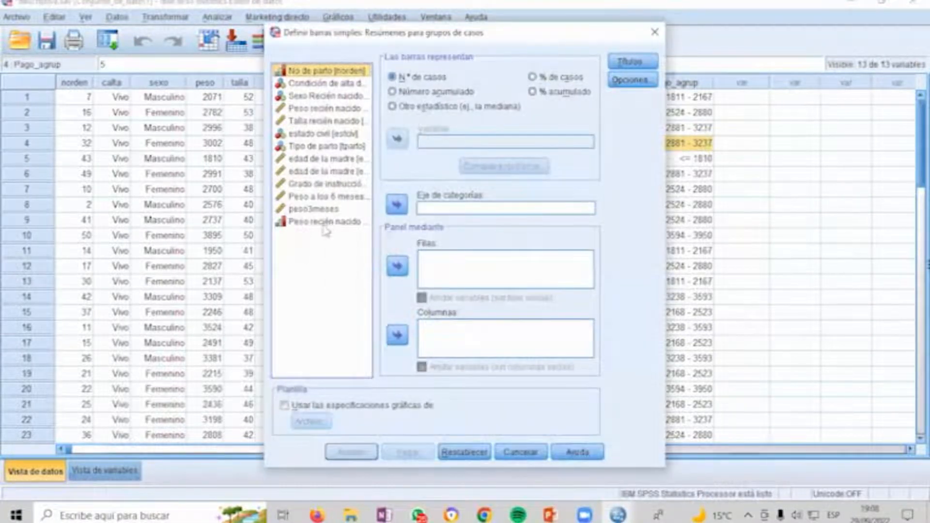
right_click(312, 198)
click(305, 211)
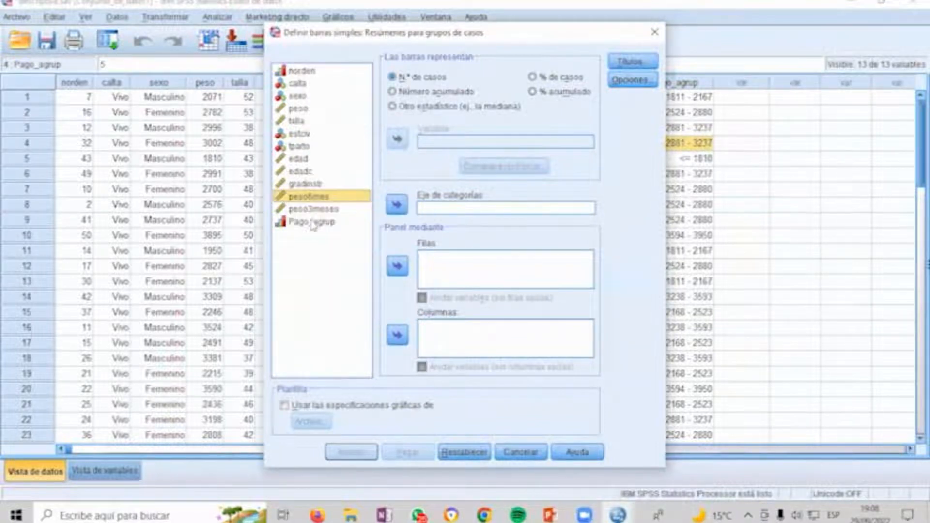
Step: Generate the bar chart with Pago_agrup on the category axis and the bars representing % de casos
drag(301, 224, 441, 207)
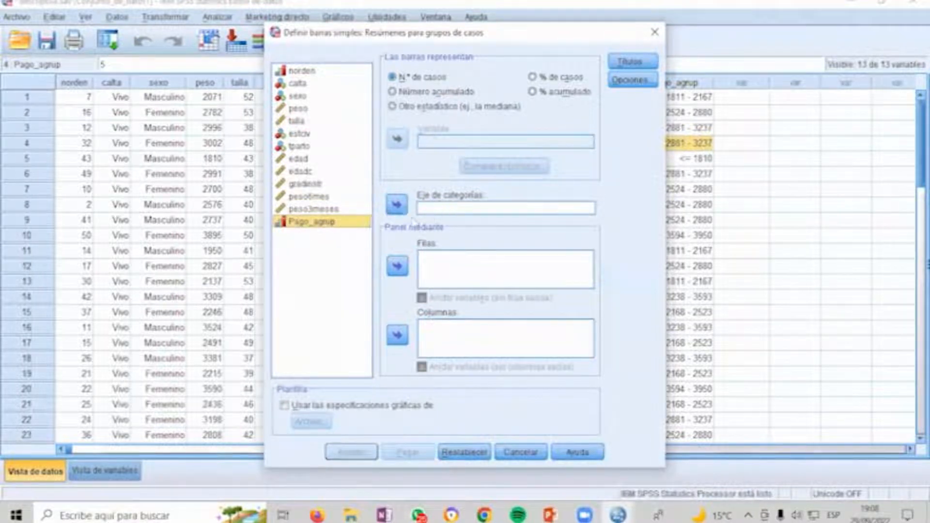
click(397, 205)
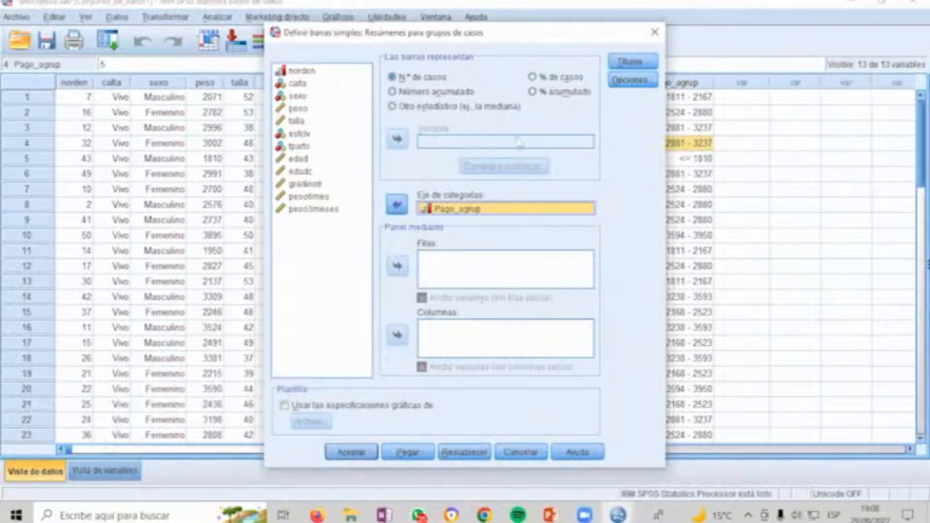
click(535, 78)
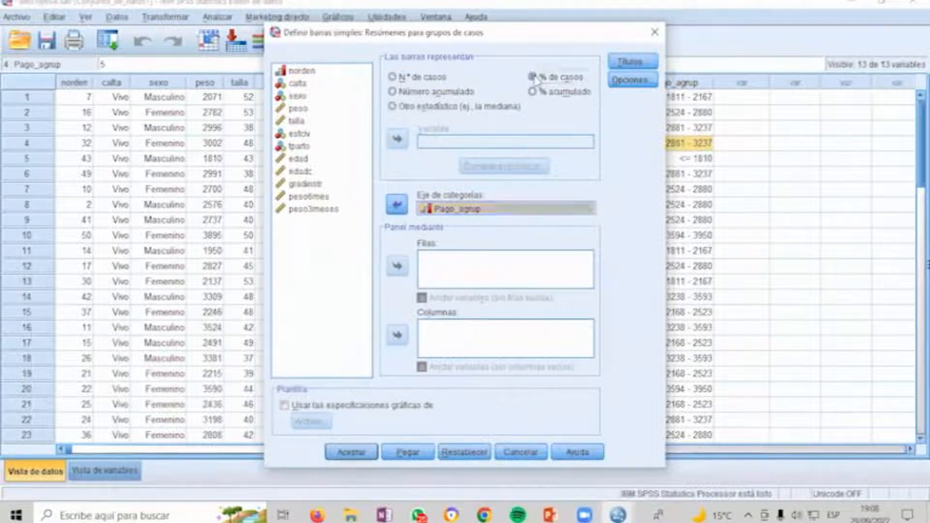
click(362, 441)
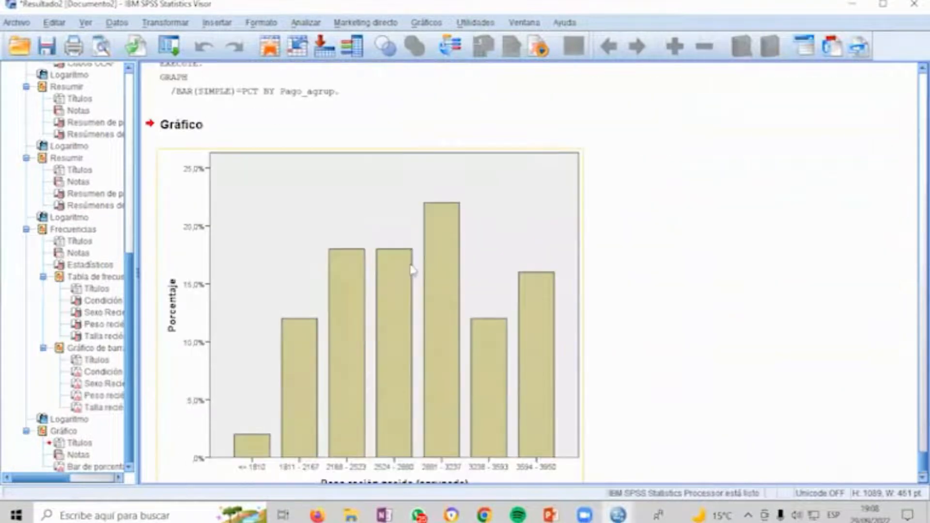
scroll(412, 269, down, 2)
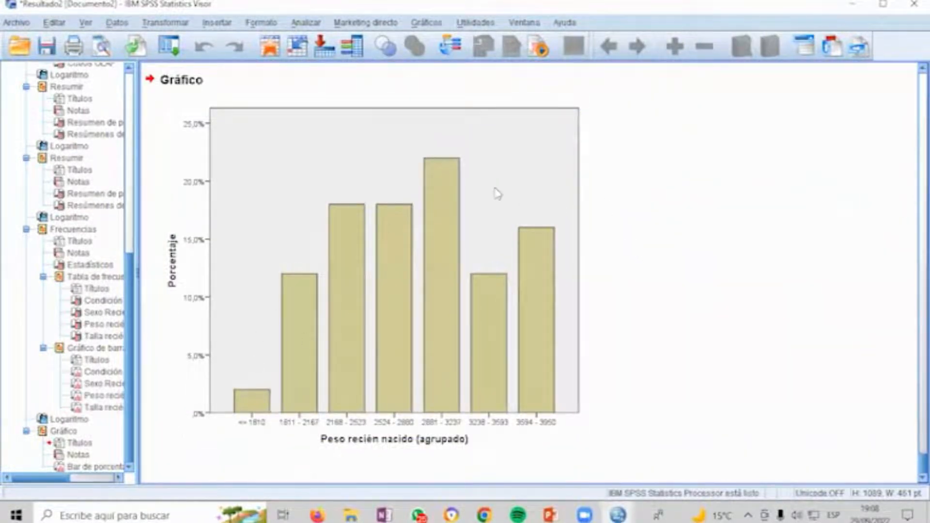
Step: Compare the Agrupación Visual slide, the data editor and the grouped-weight chart, and look back through the earlier charts in the output
key(alt+Tab)
click(445, 197)
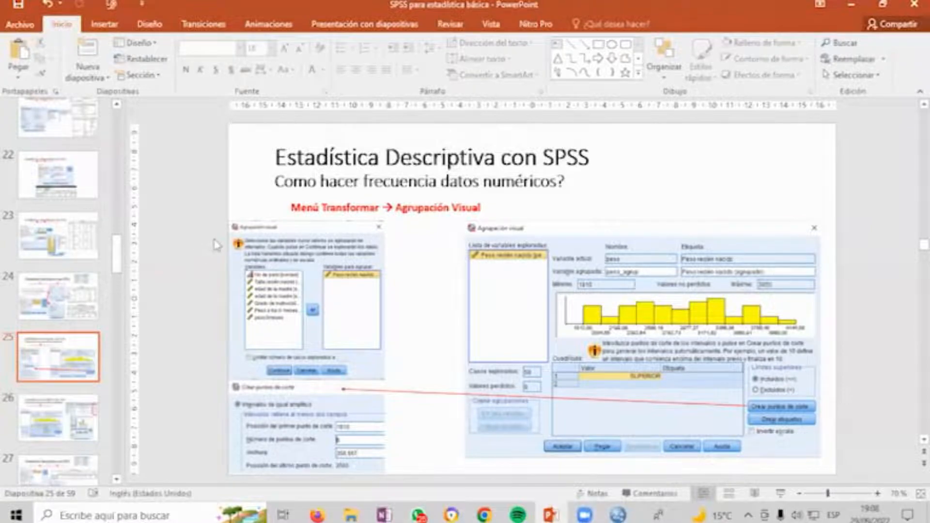
key(alt+Tab)
click(451, 196)
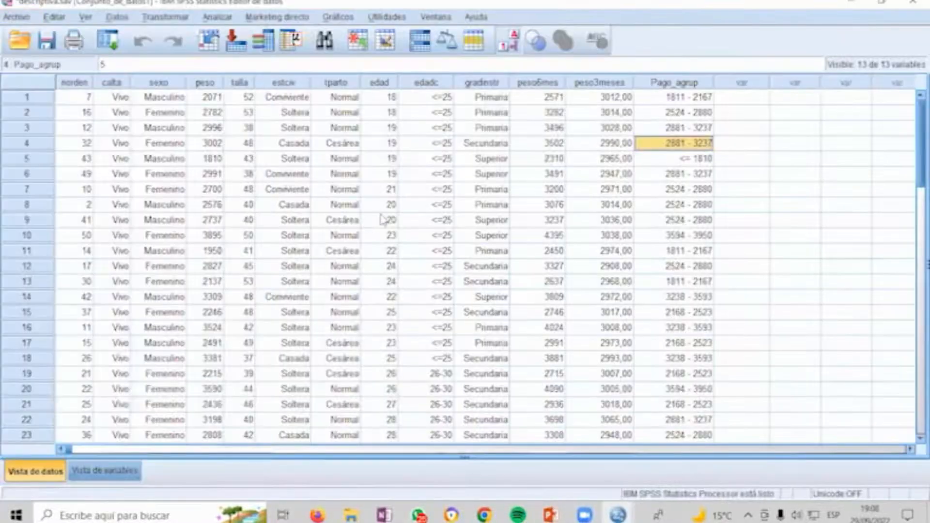
key(alt+Tab)
click(489, 196)
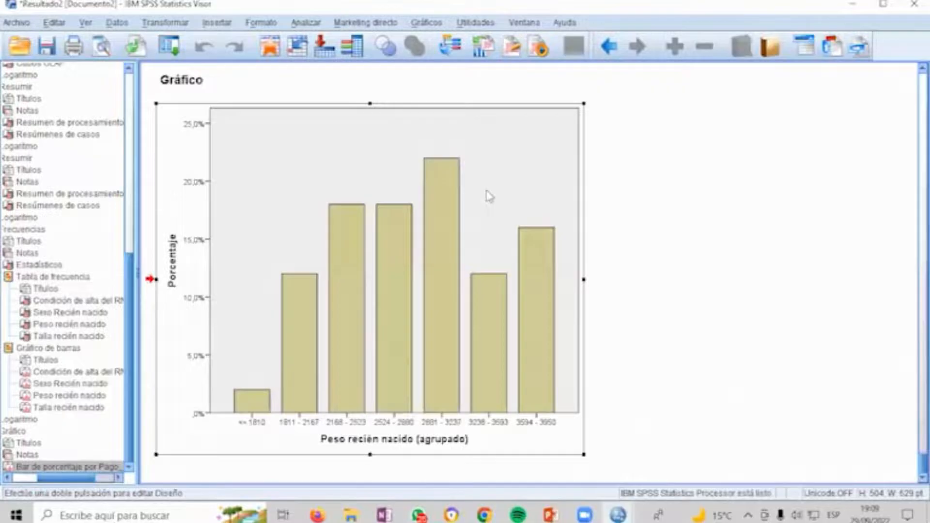
scroll(489, 196, up, 15)
scroll(489, 197, up, 15)
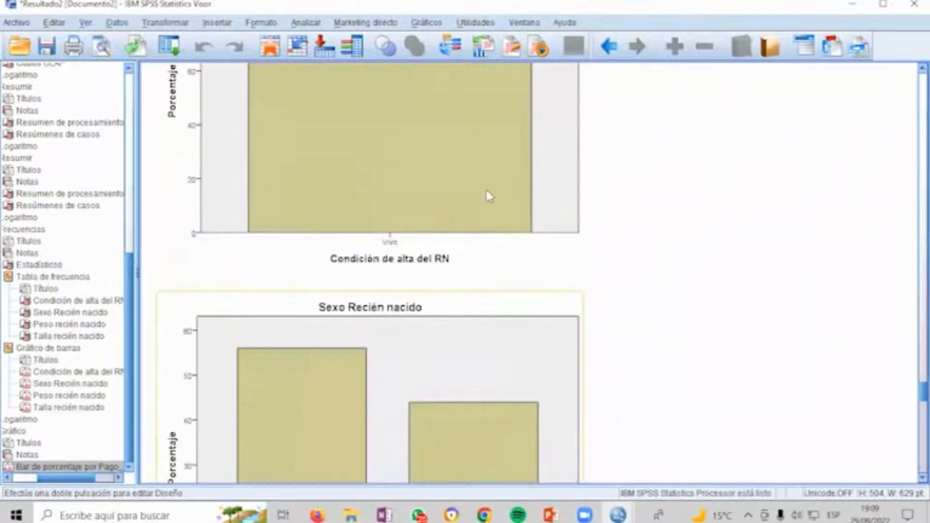
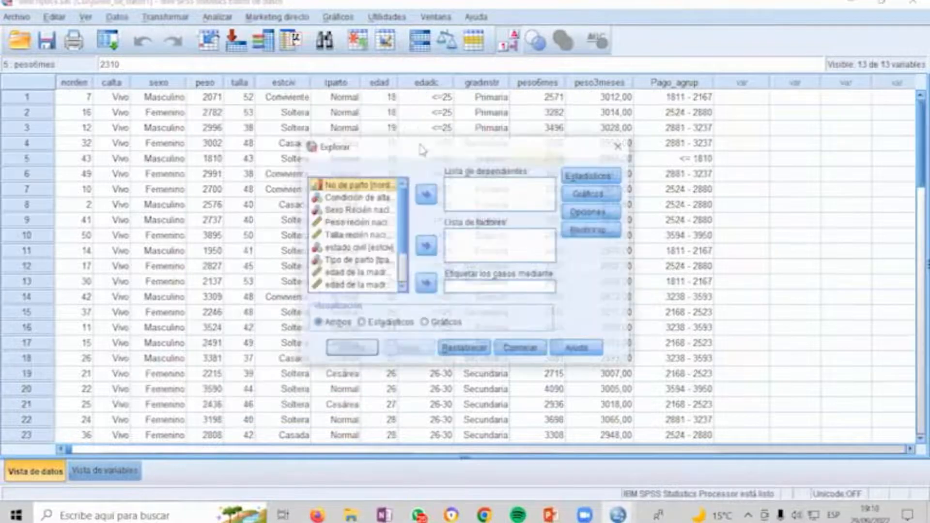
Step: Following the Explorar slide, set Peso recién nacido and Talla recién nacido as the dependent variables in the Explorar analysis
drag(416, 153, 376, 155)
key(alt+Tab)
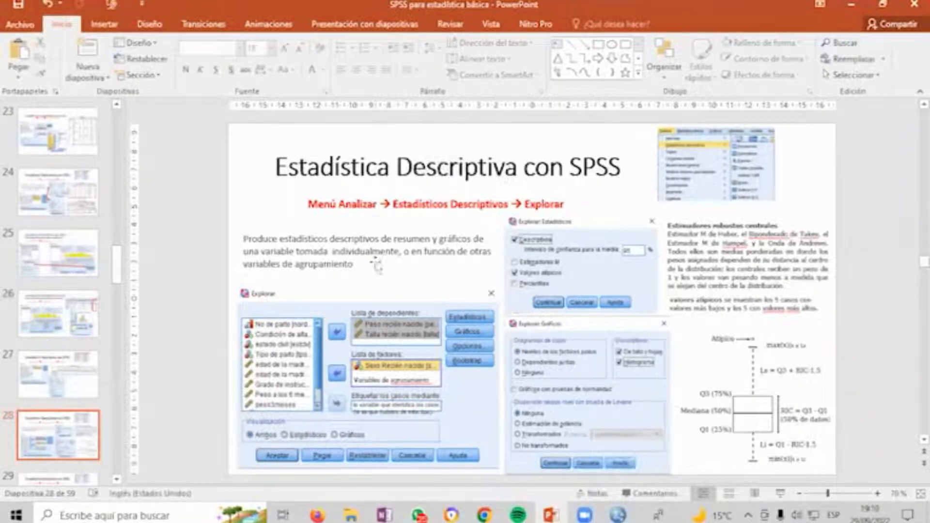
key(alt+Tab)
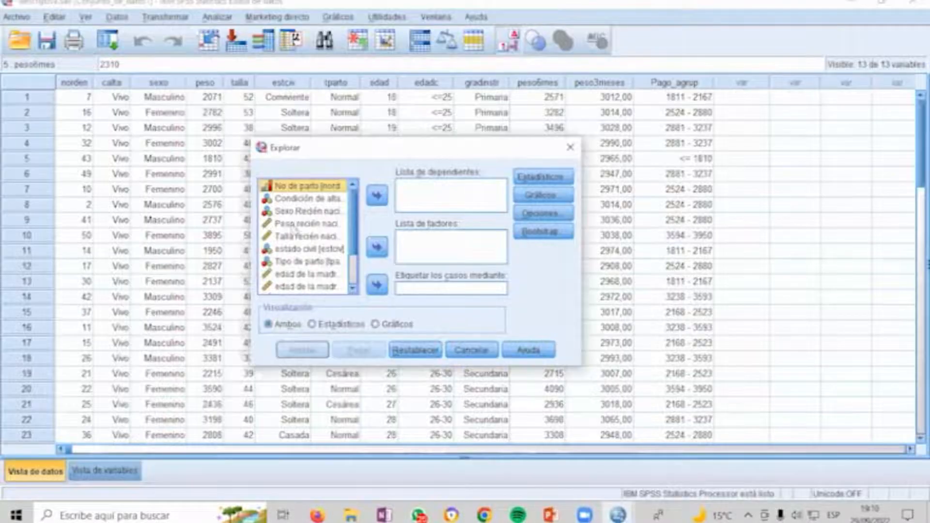
click(297, 223)
shift+click(301, 236)
click(377, 195)
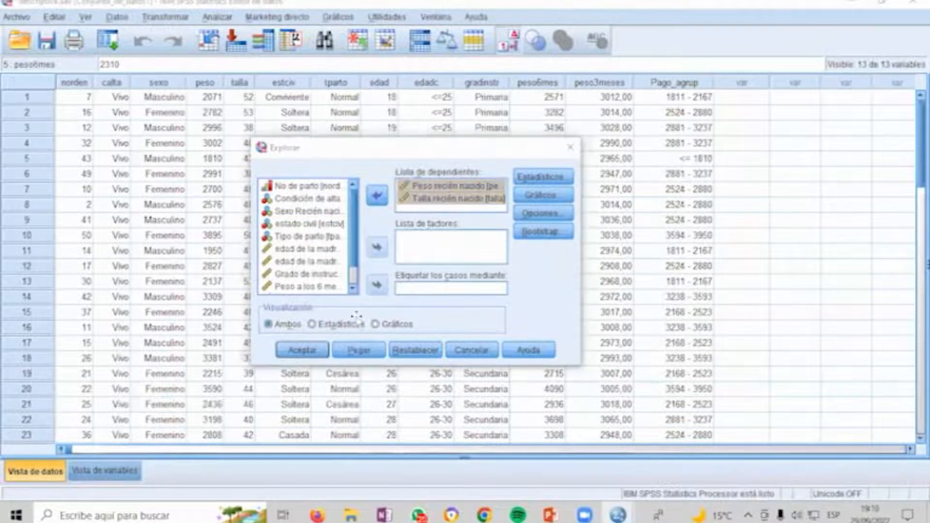
Step: Check the slide and set Sexo Recién nacido as the factor of the Explorar analysis
key(alt+Tab)
key(alt+Tab)
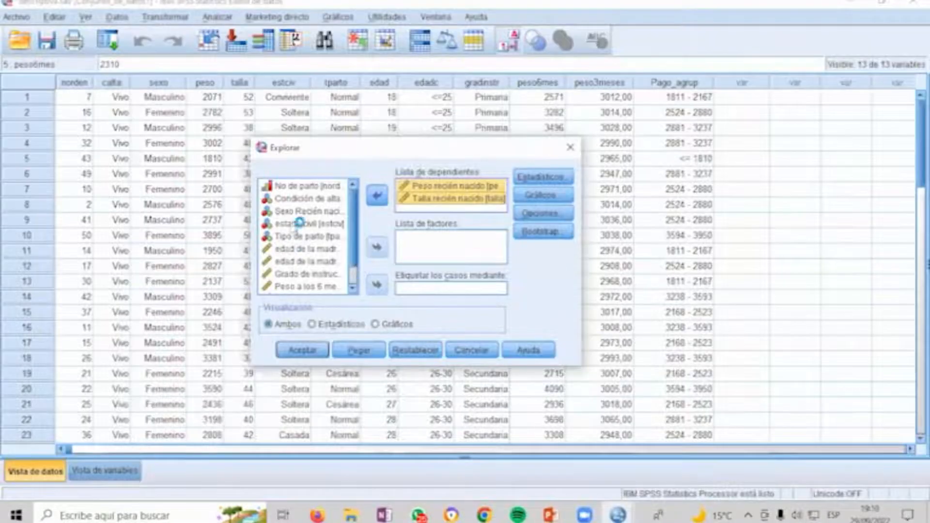
click(305, 211)
click(377, 247)
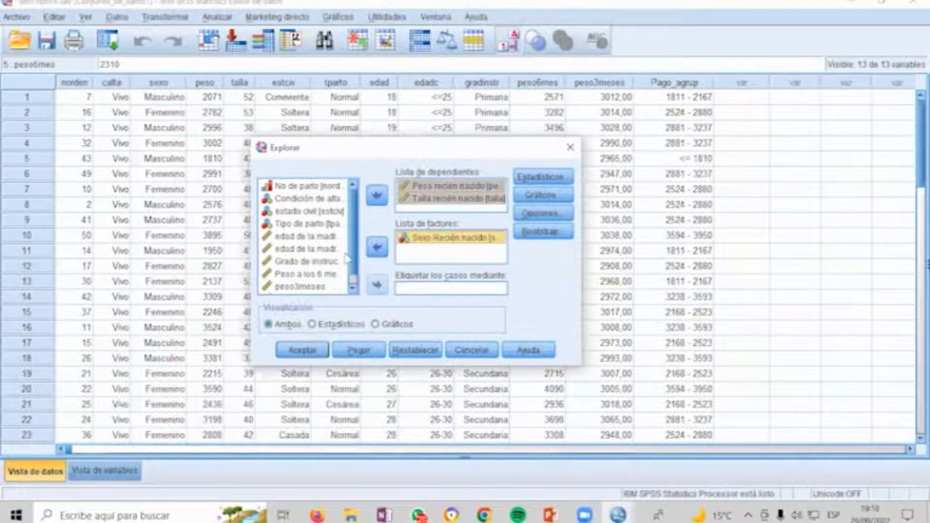
Step: Consult the slide again and use the grouped Peso recién nacido variable to label the cases in Explorar
key(alt+Tab)
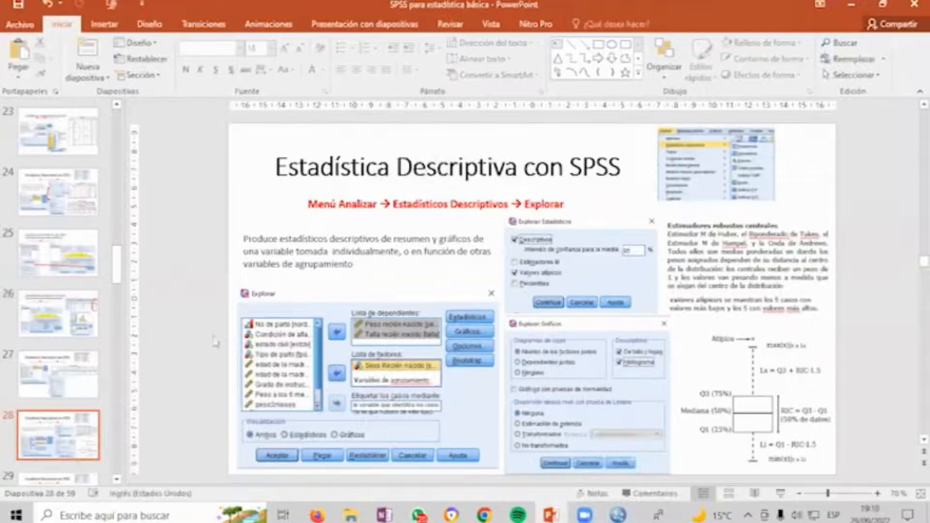
key(alt+Tab)
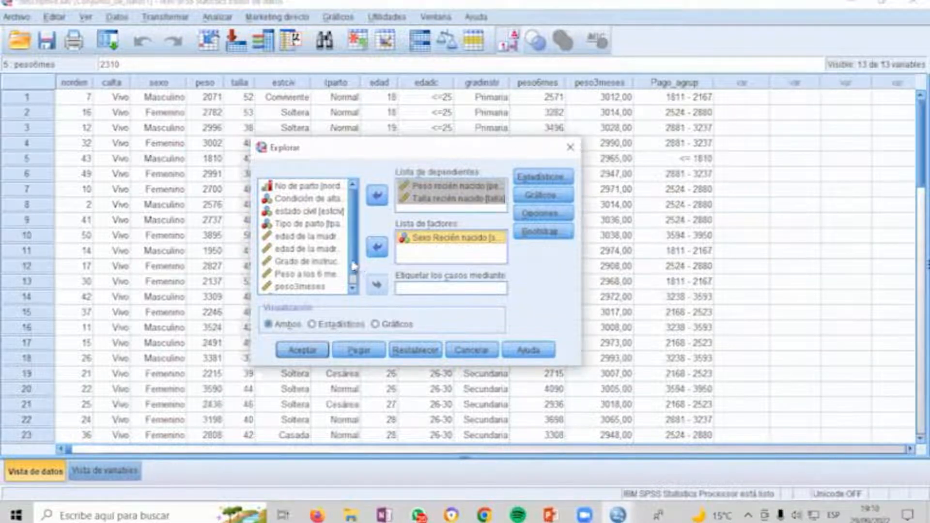
scroll(354, 265, down, 1)
click(315, 288)
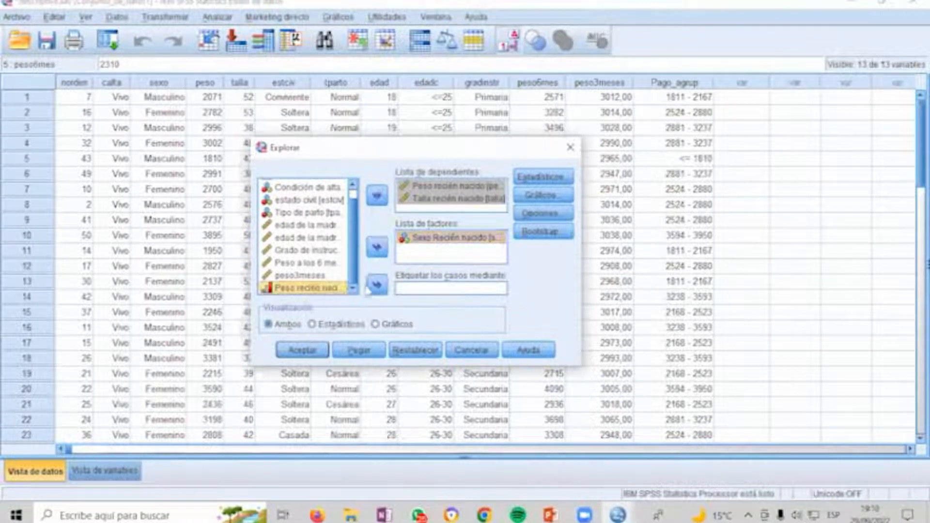
click(377, 285)
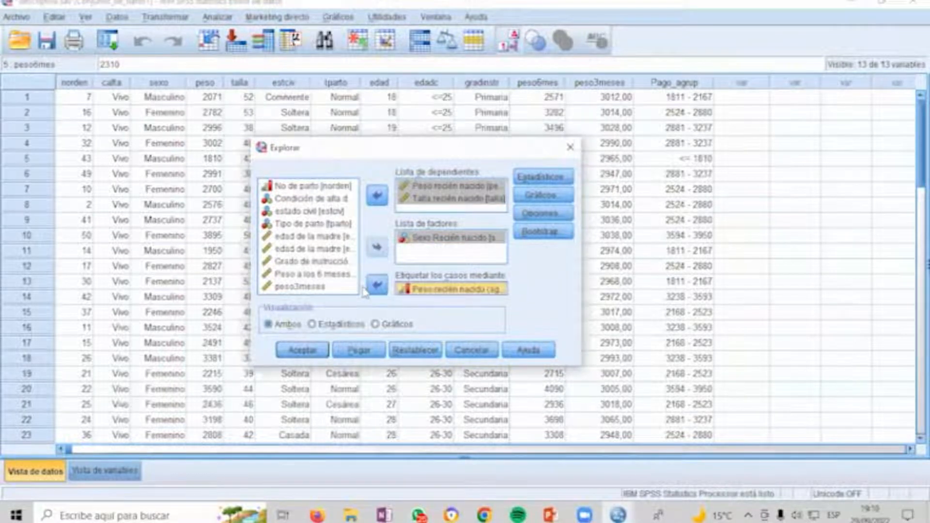
Step: Check the slide and confirm the Explorar statistics with only Descriptivos and a 95 % confidence interval for the mean
key(alt+Tab)
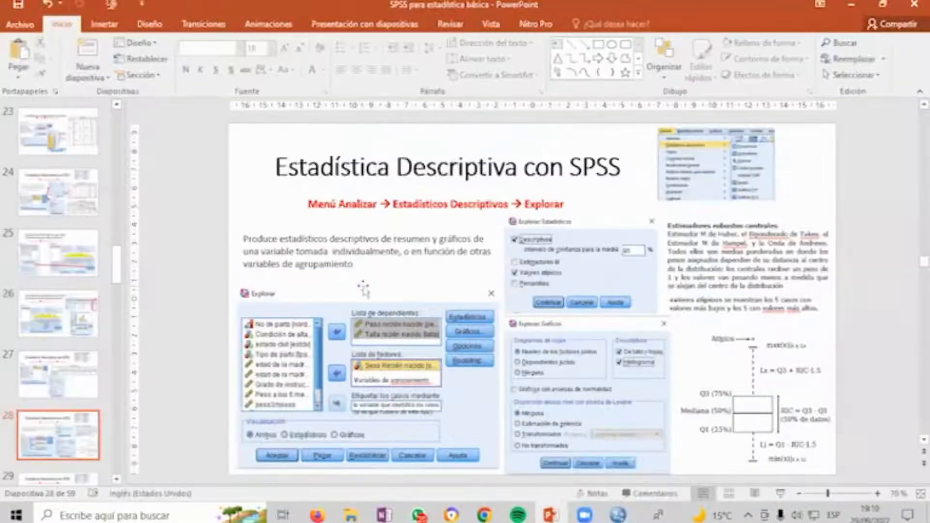
key(alt+Tab)
click(538, 175)
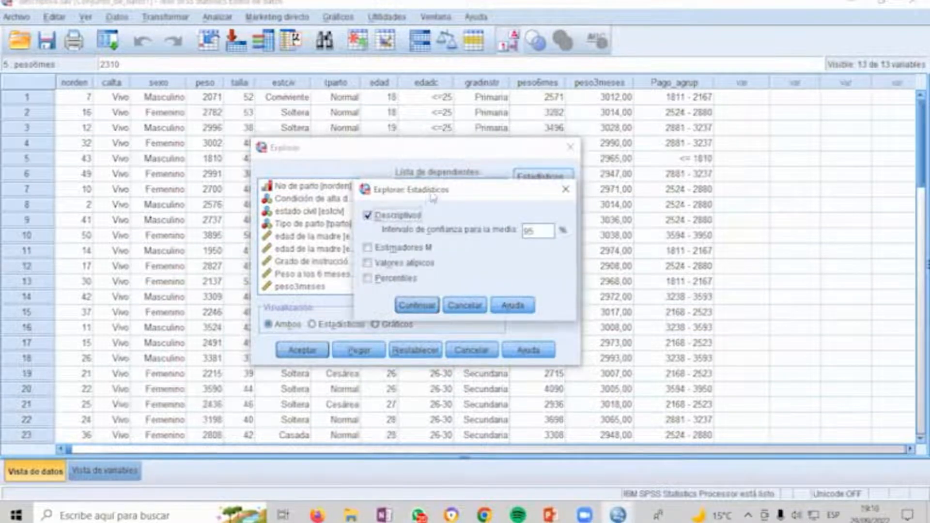
drag(432, 195, 669, 207)
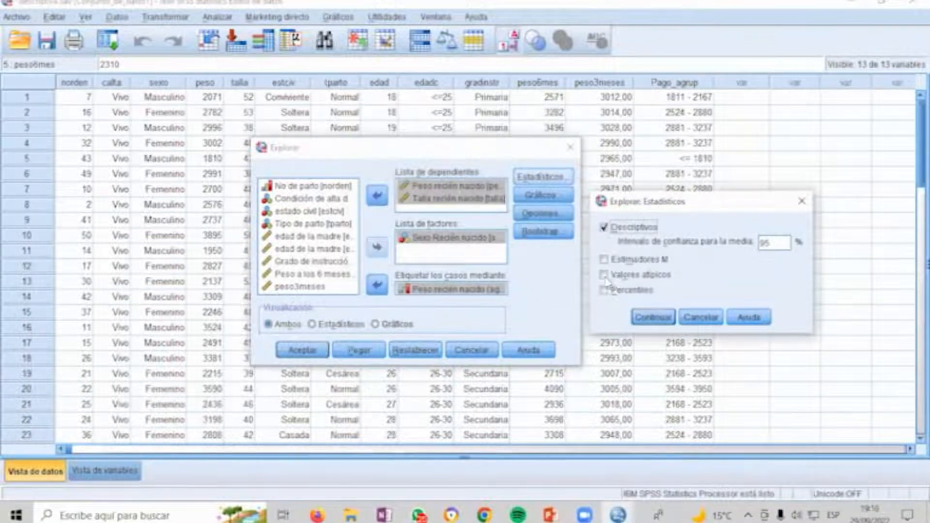
click(653, 317)
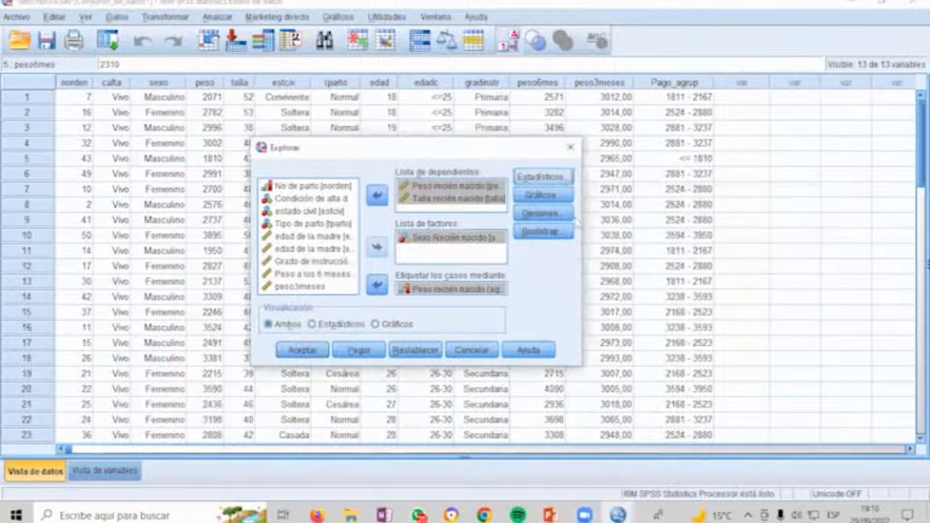
Step: Add the histogram and the normality plots with tests to the Explorar charts, and run the analysis
click(543, 195)
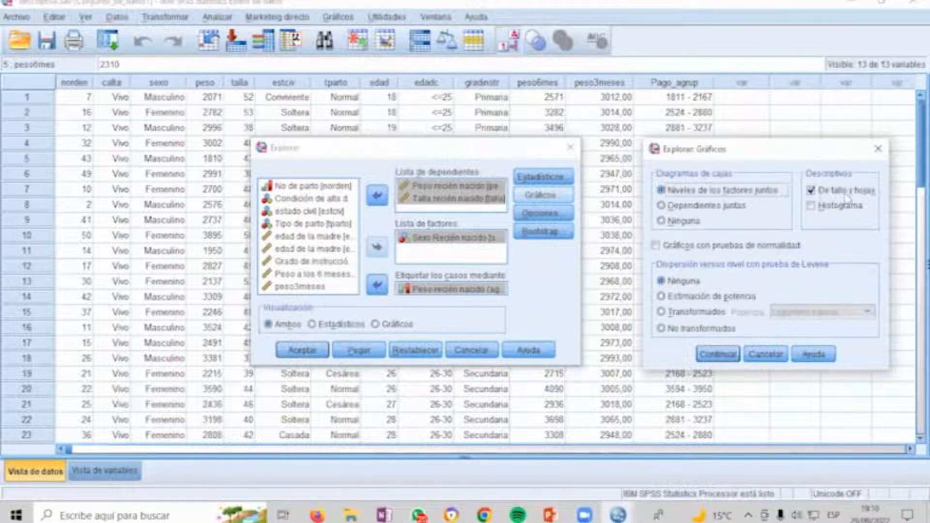
click(811, 207)
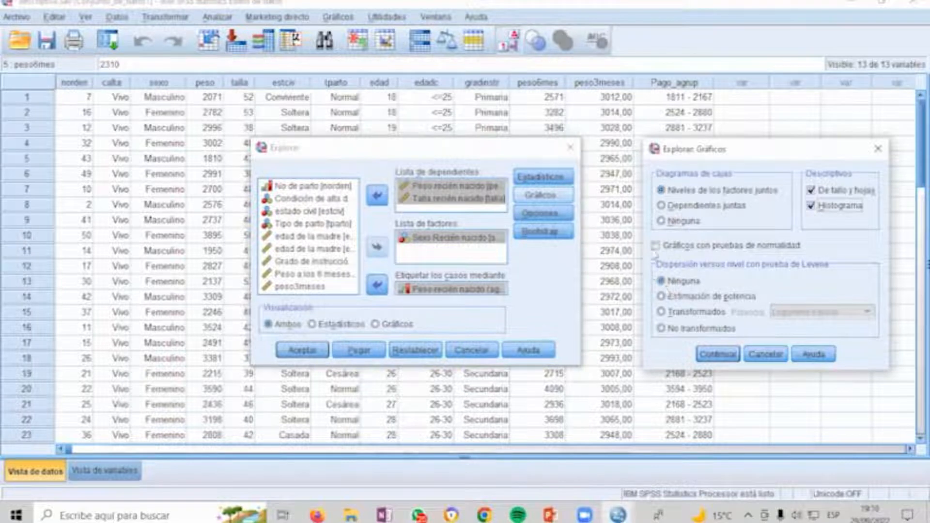
click(657, 246)
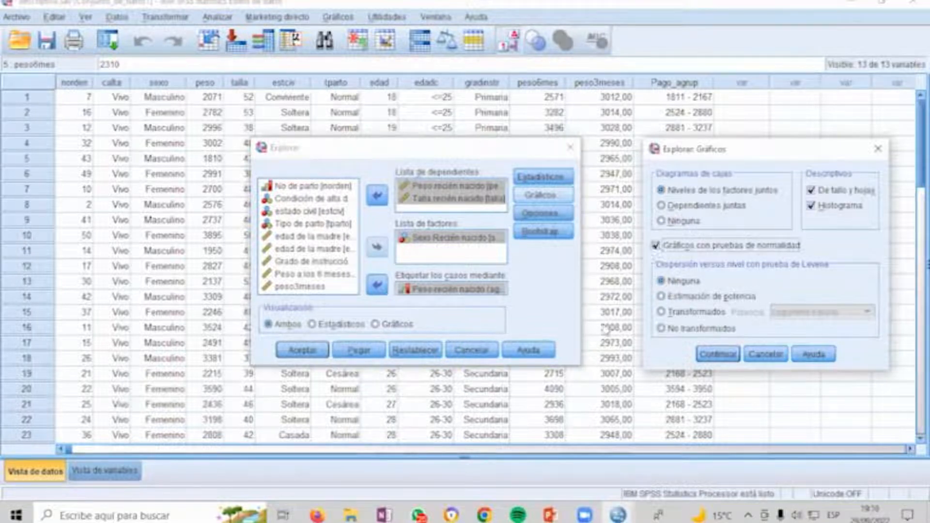
click(709, 357)
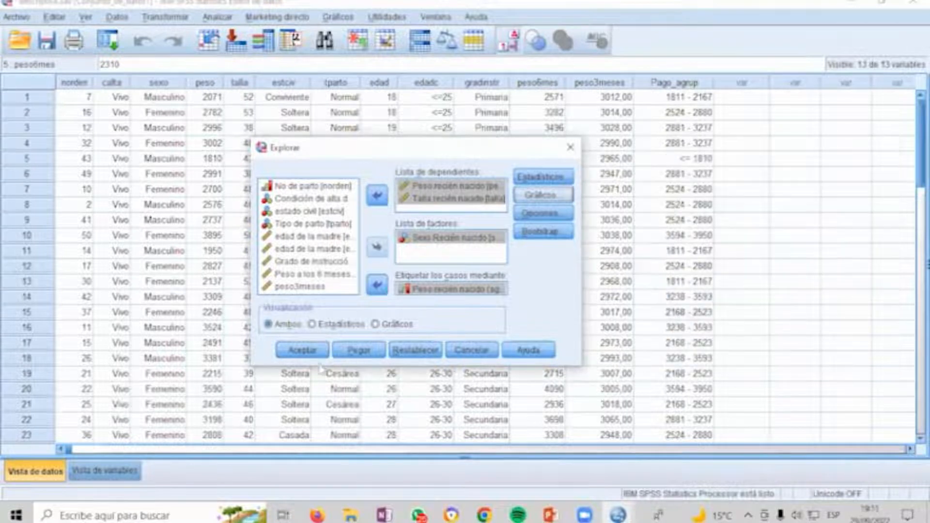
click(303, 353)
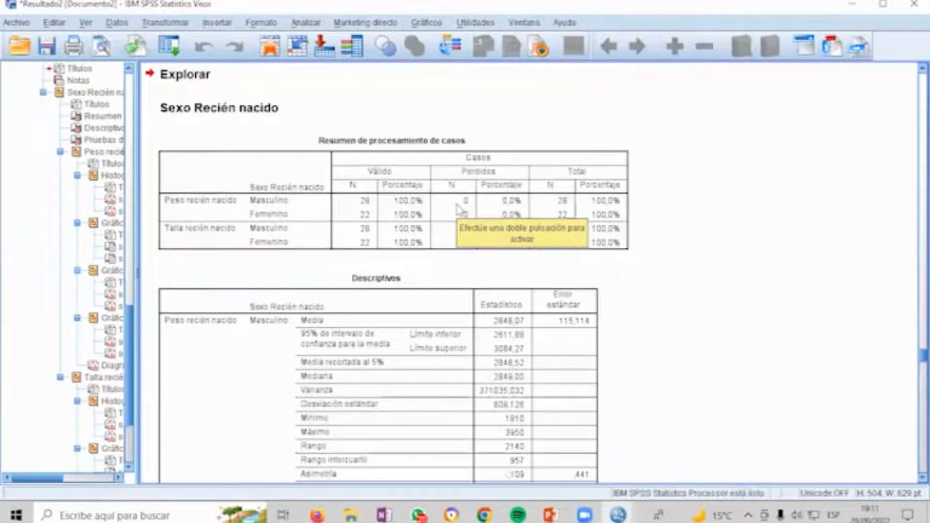
Step: Review the case processing summary and the Descriptivos table for newborn weight and height by sex in the Explorar output
click(459, 210)
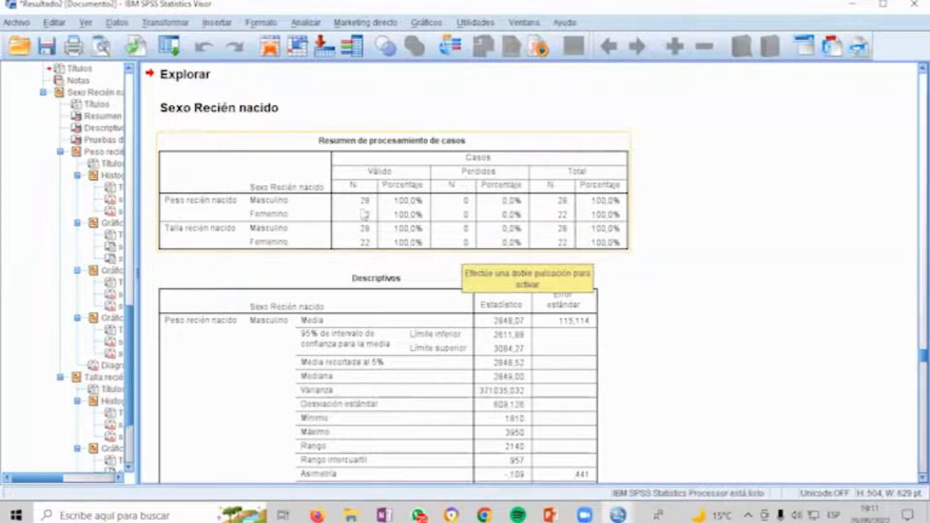
scroll(395, 191, down, 3)
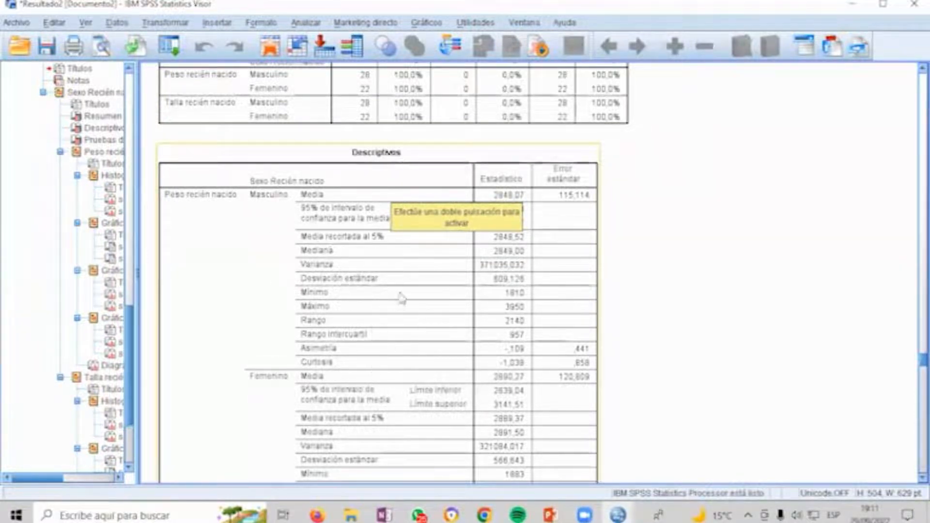
scroll(400, 297, down, 4)
scroll(400, 295, up, 3)
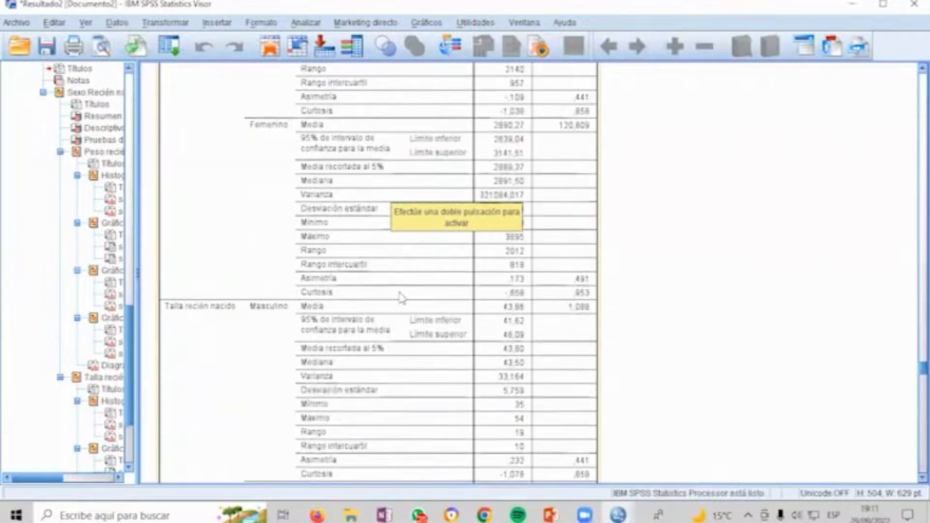
scroll(245, 188, down, 7)
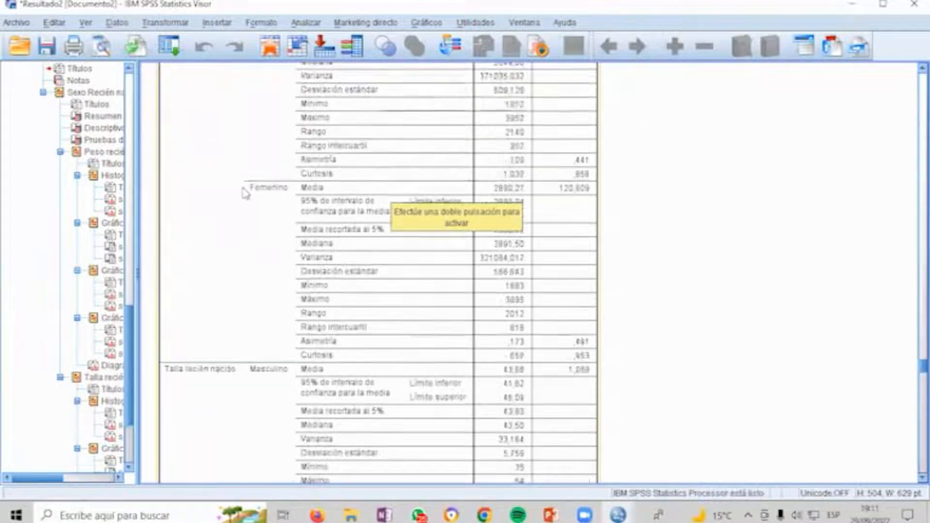
scroll(345, 217, down, 3)
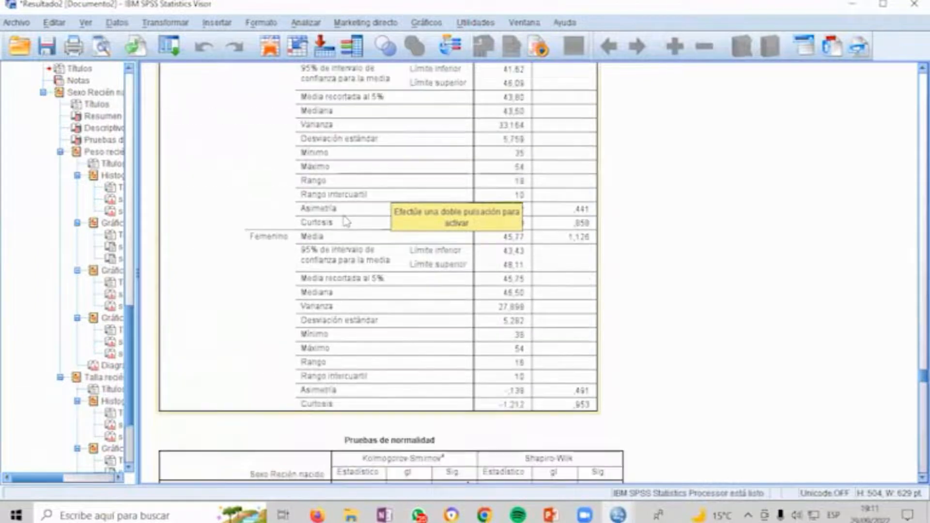
scroll(344, 218, up, 7)
scroll(345, 219, up, 4)
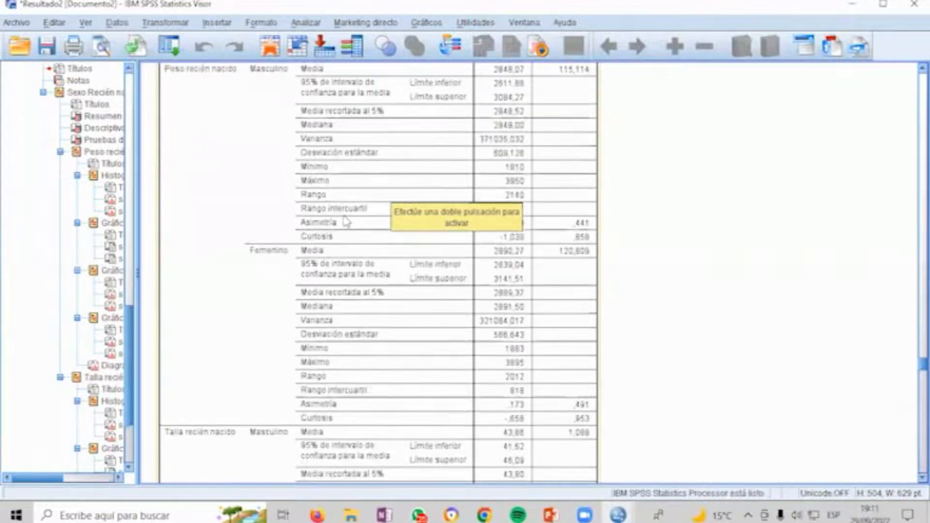
scroll(344, 226, down, 15)
scroll(343, 231, up, 14)
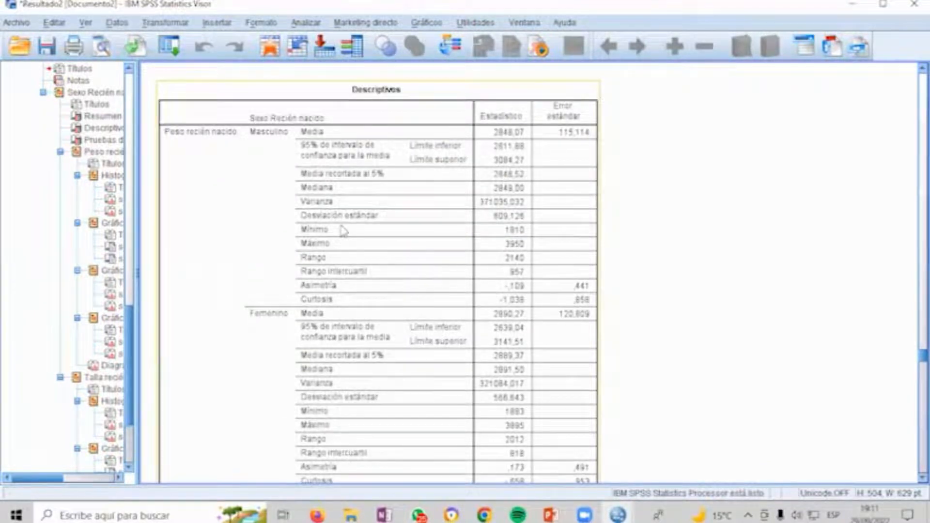
double_click(394, 208)
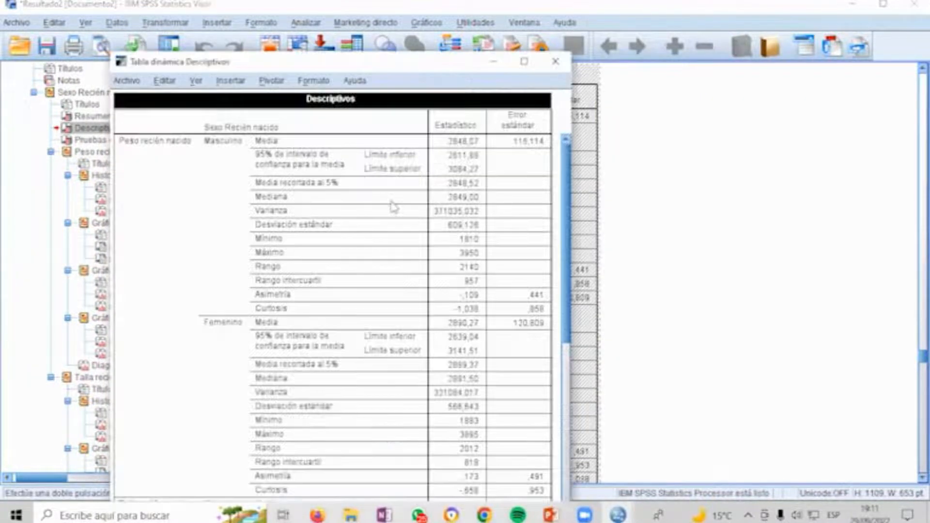
click(523, 61)
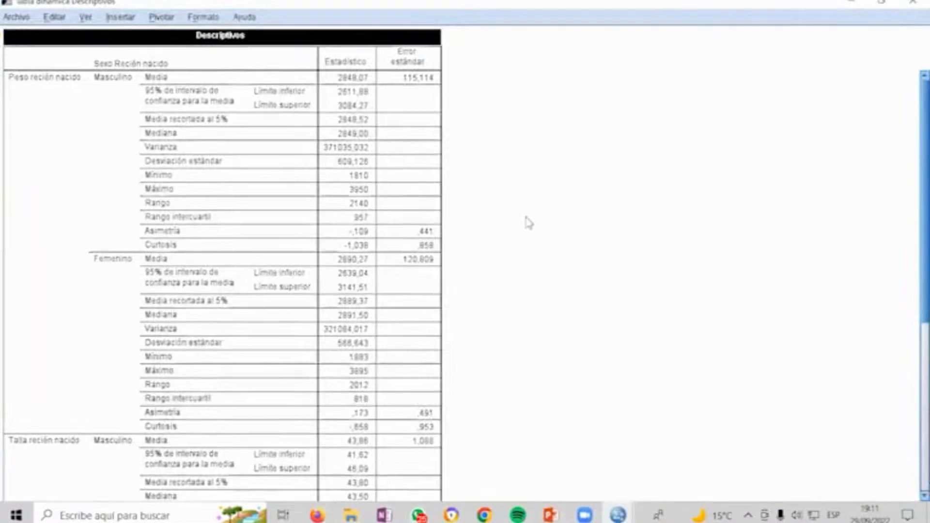
click(48, 447)
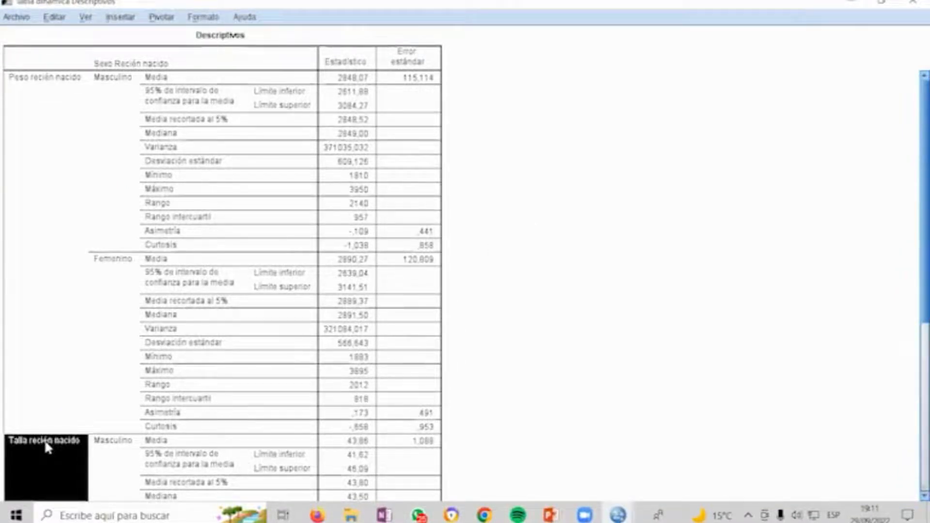
drag(47, 446, 115, 436)
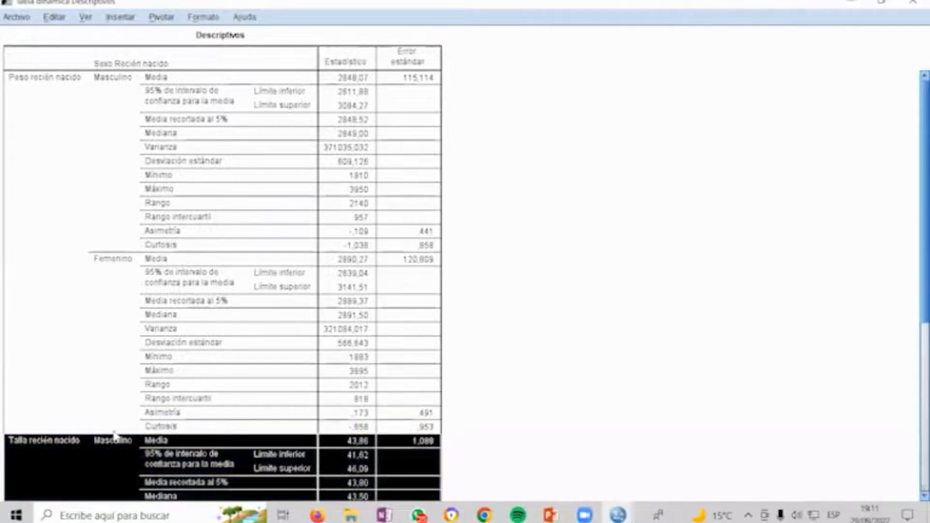
click(241, 231)
right_click(240, 231)
click(471, 192)
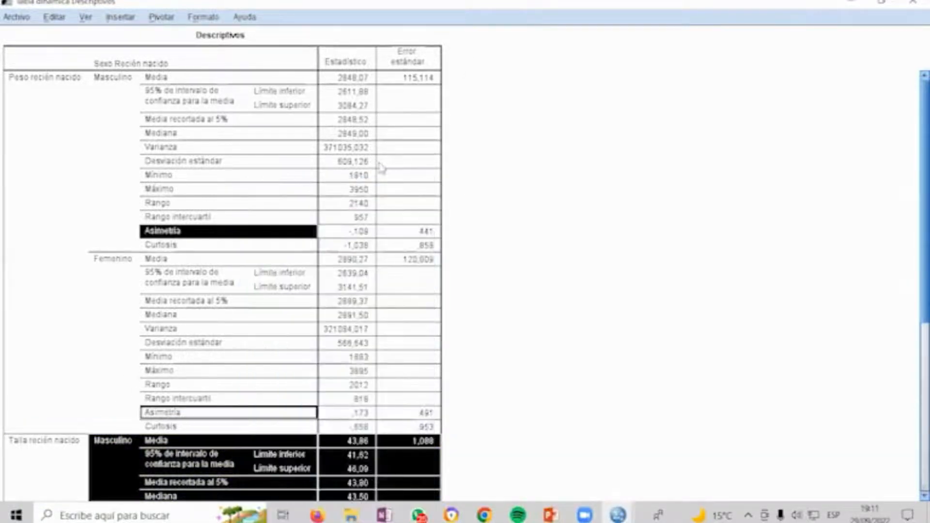
right_click(383, 168)
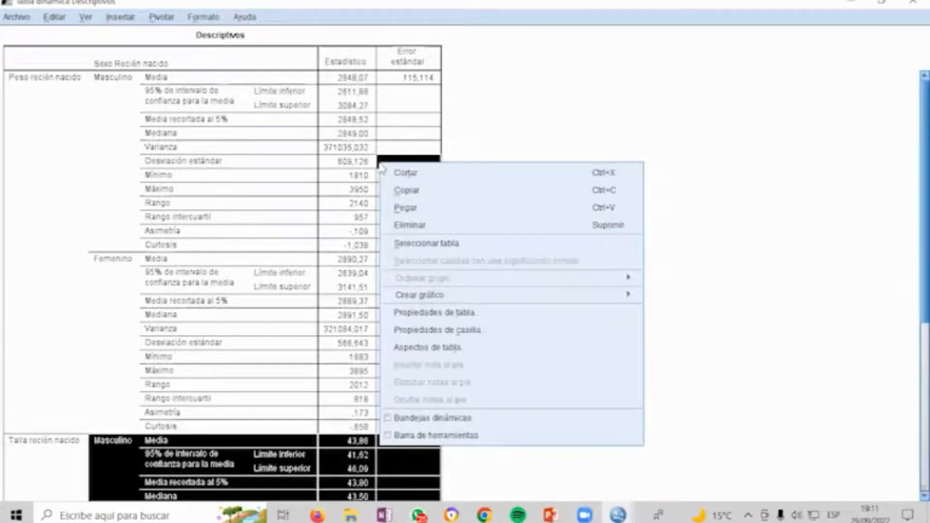
click(479, 134)
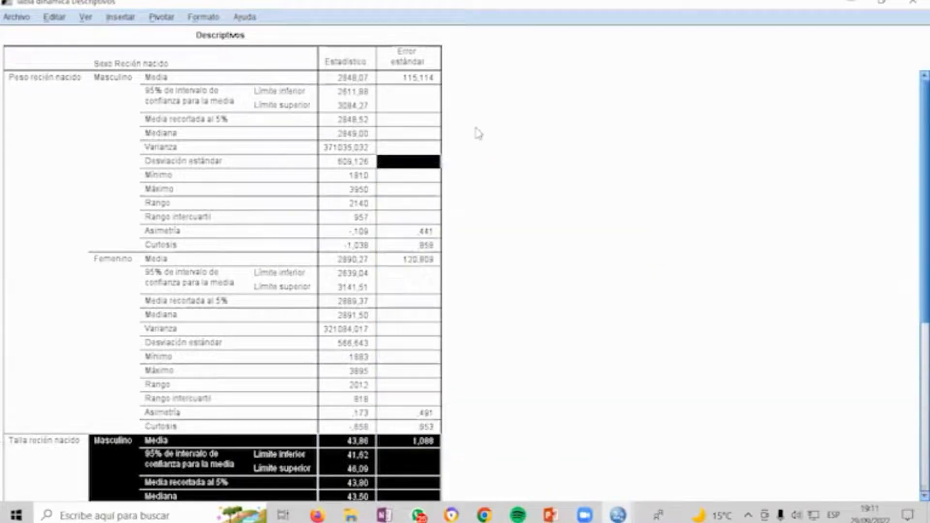
click(163, 18)
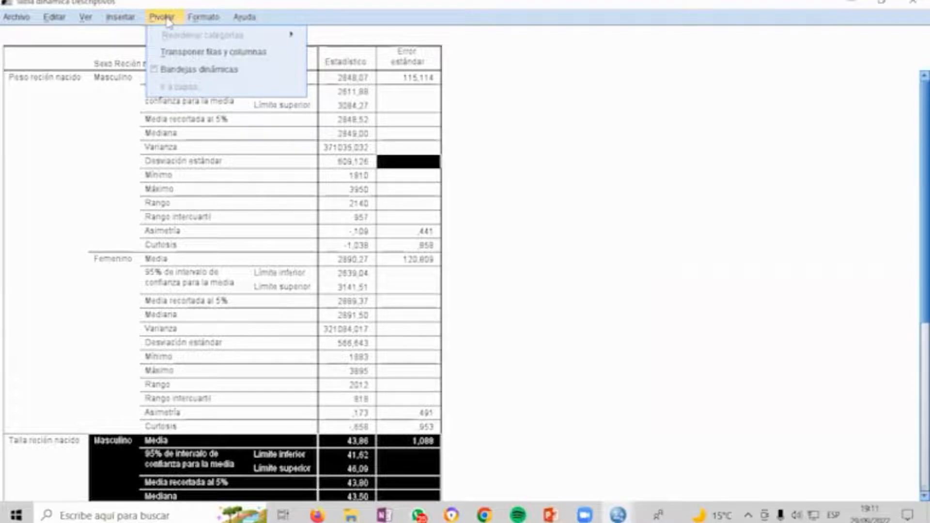
mouse_move(87, 19)
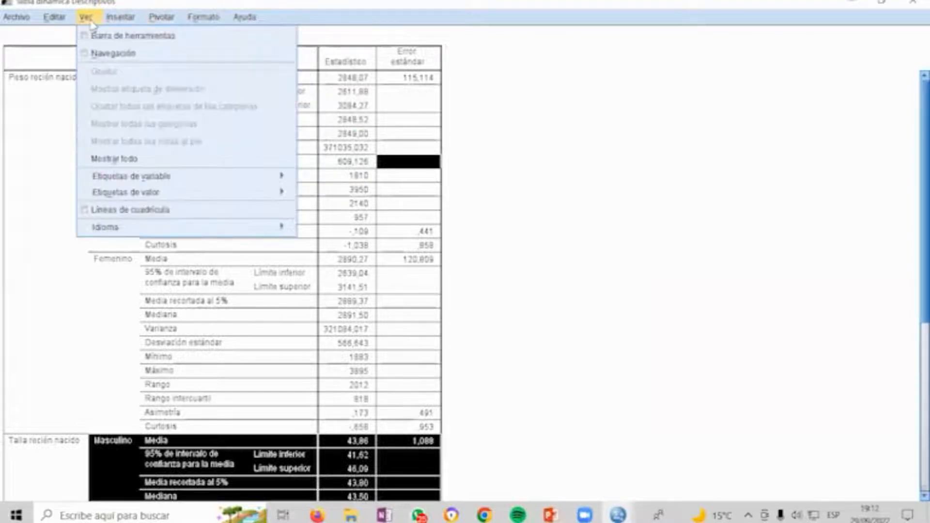
mouse_move(57, 24)
click(601, 38)
click(913, 3)
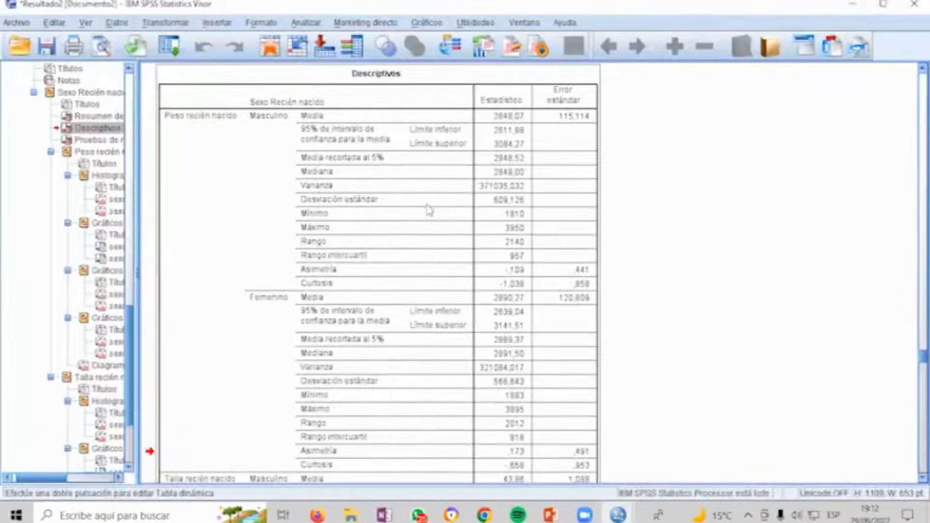
Step: Pivot the Descriptivos table by moving the dependent variables dimension from rows to columns, placed before the statistic type, and close the table editor
double_click(428, 208)
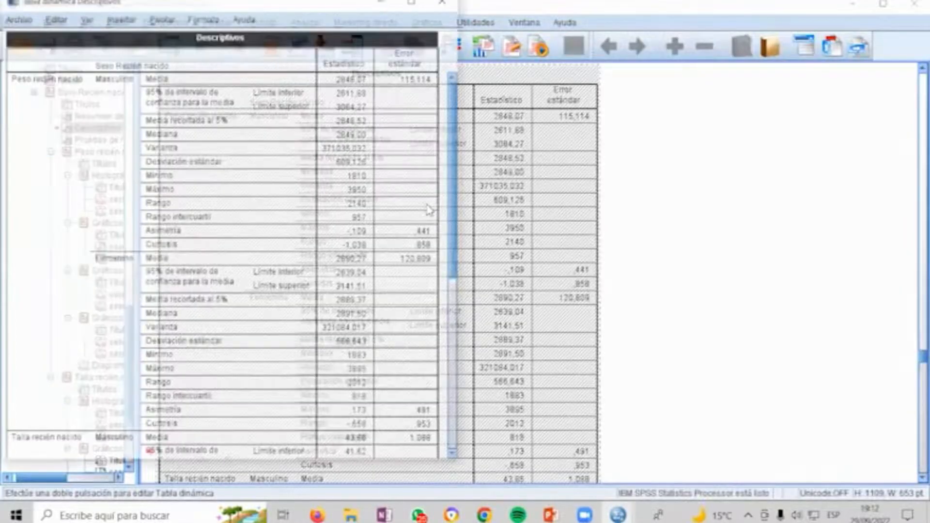
click(163, 18)
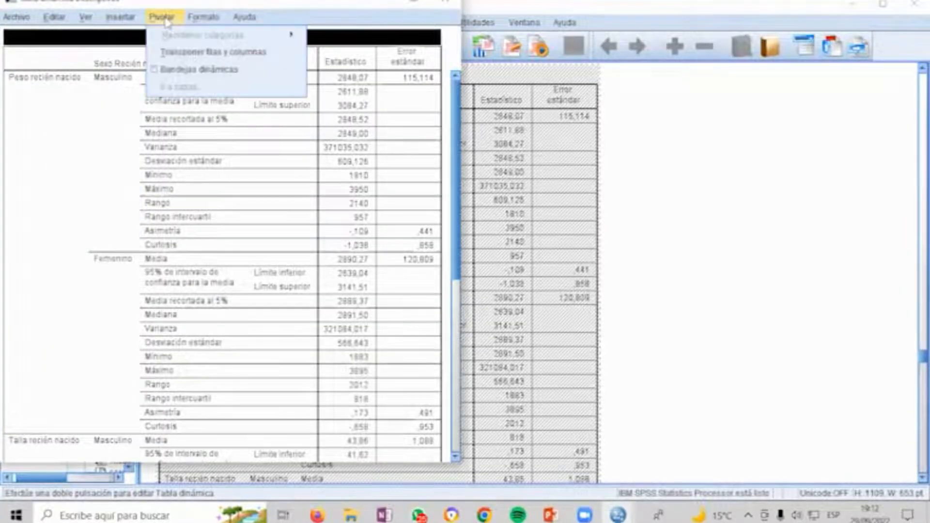
click(196, 69)
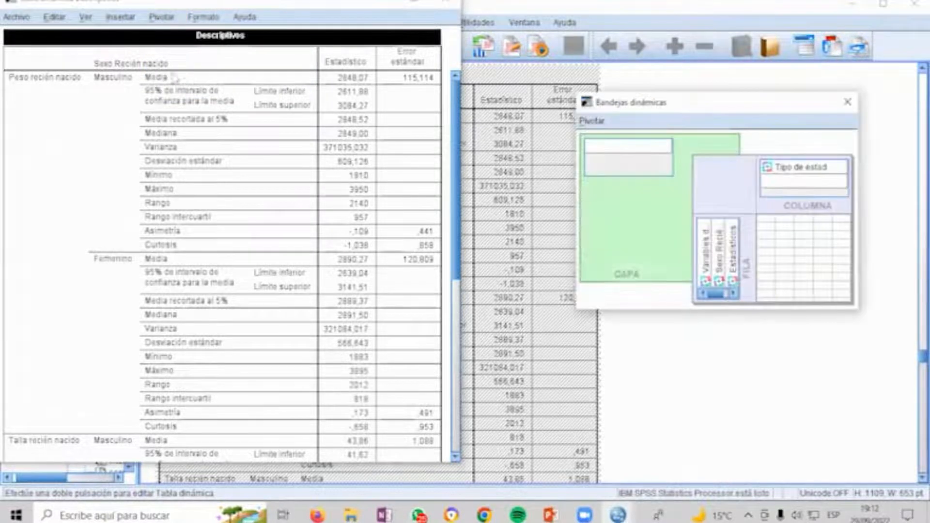
drag(650, 109, 610, 135)
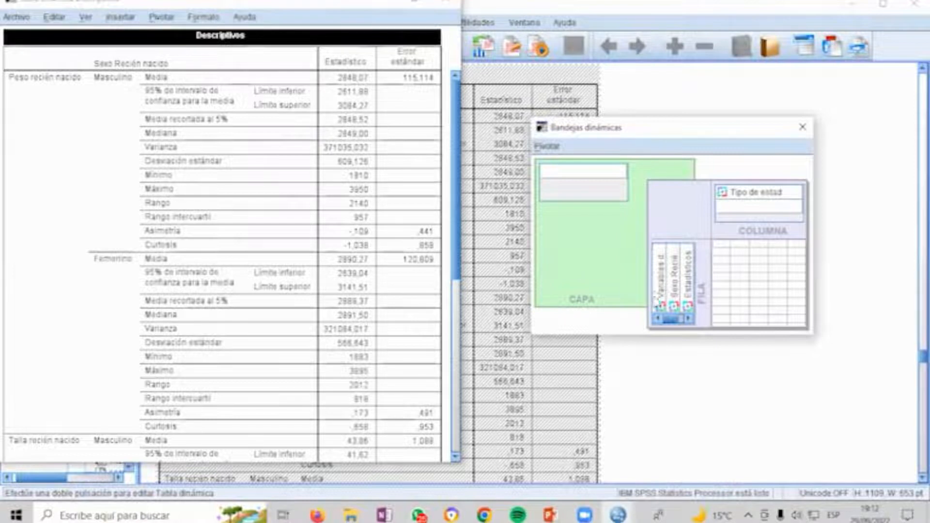
drag(661, 281, 746, 205)
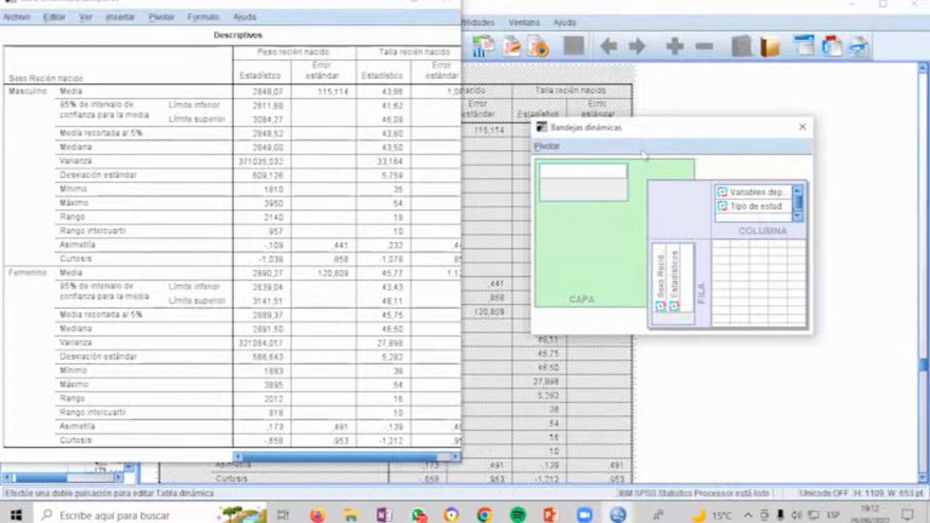
click(802, 127)
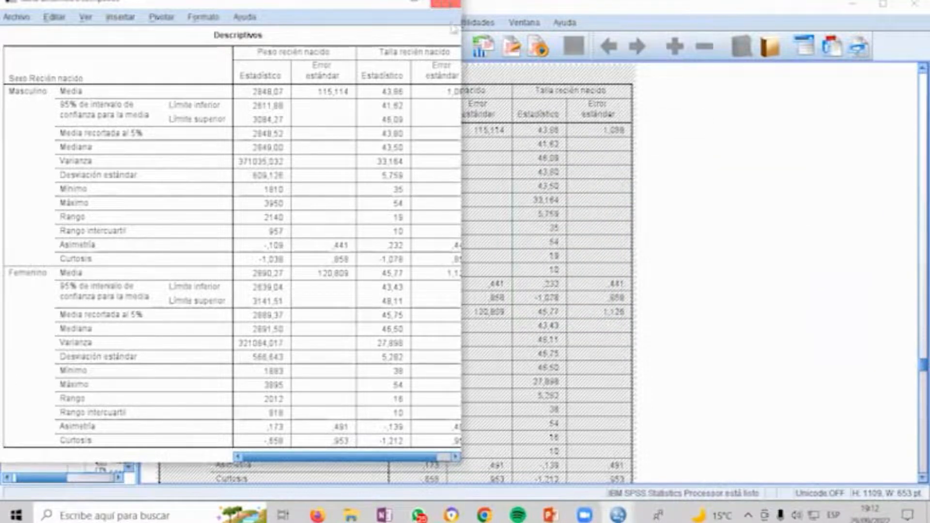
click(445, 3)
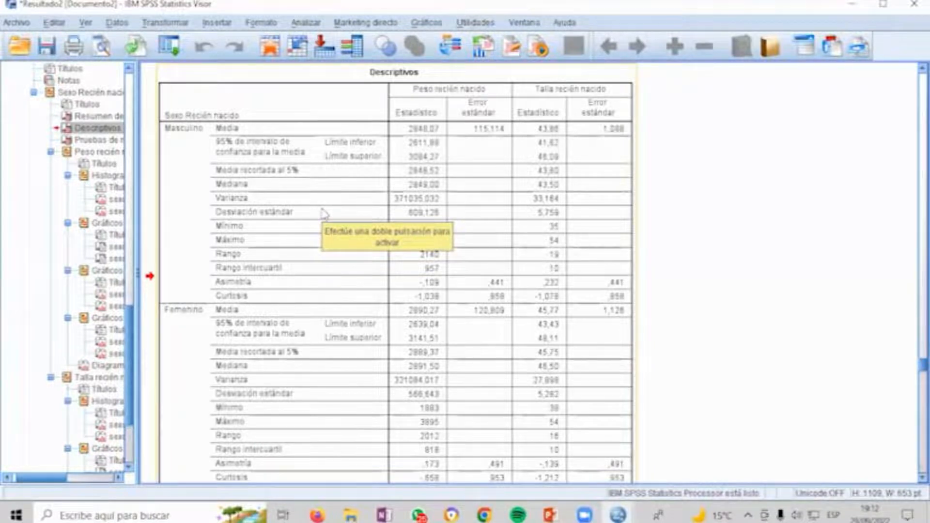
Step: Switch to PowerPoint to check the Explorar slide, and return to the Resultado2 output in SPSS
key(alt+Tab)
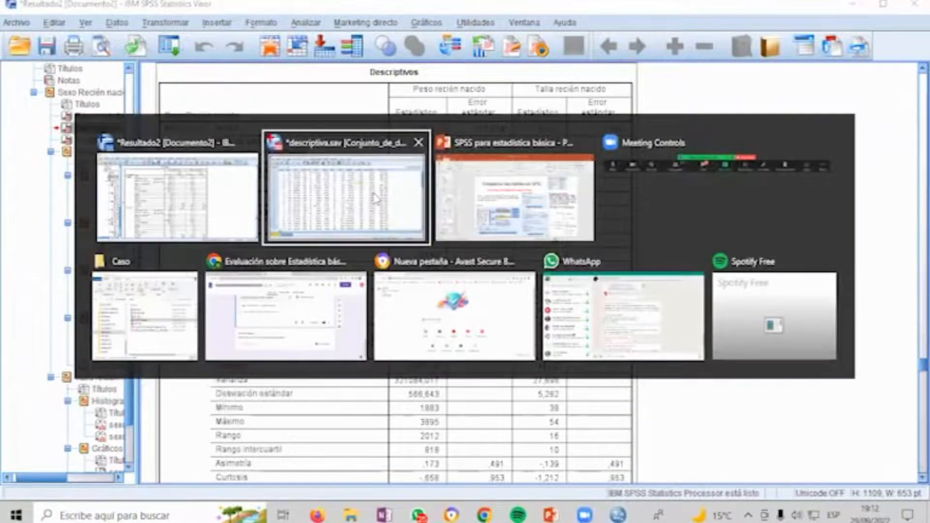
key(alt+Tab)
key(alt+Tab)
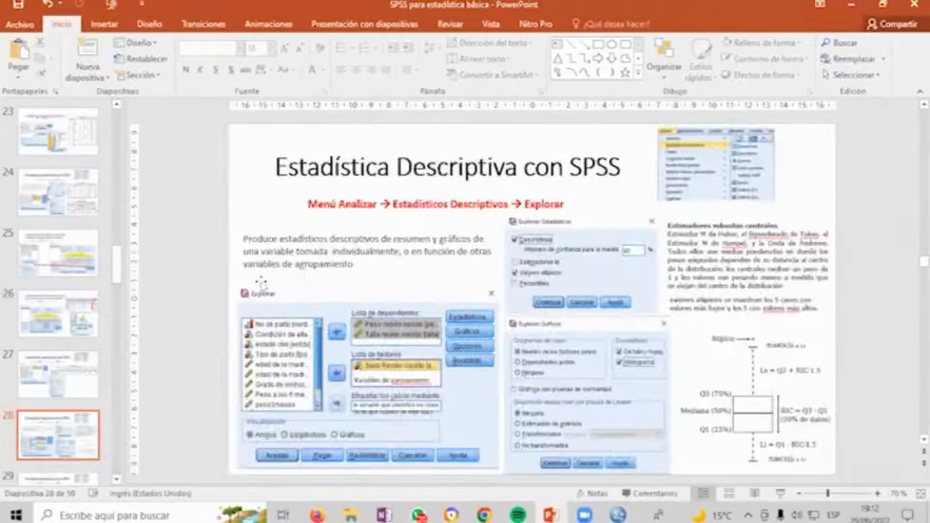
key(alt+Tab)
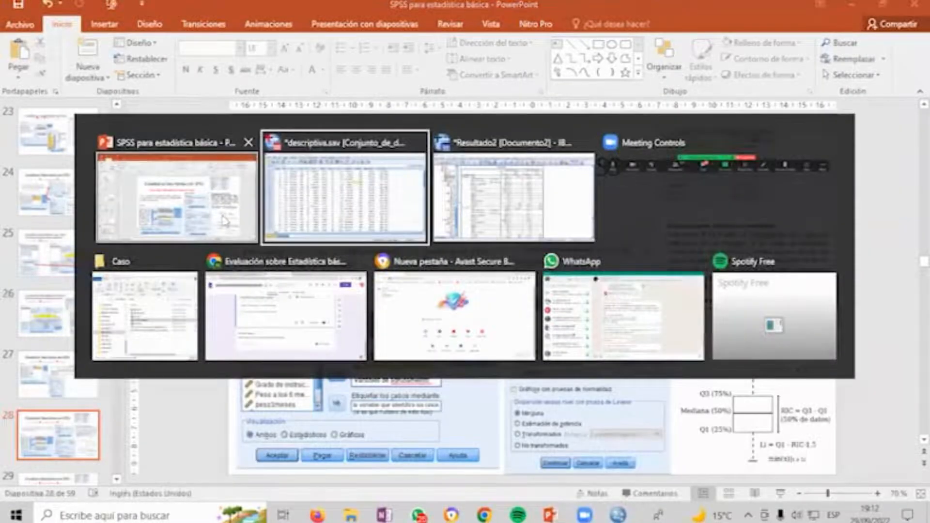
key(alt+Tab)
key(Tab)
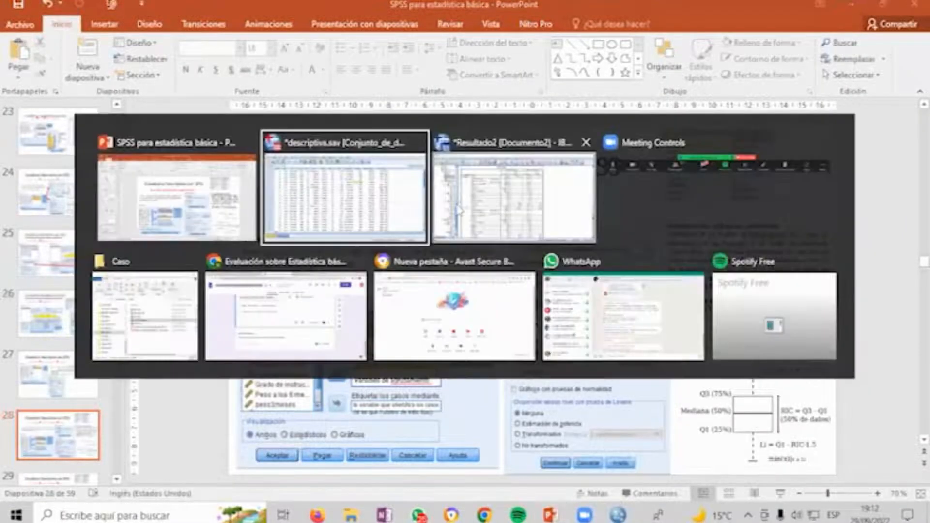
Step: Examine the Pruebas de normalidad table, the newborn weight histograms by sex, the stem-and-leaf plots and the normal Q-Q plots
scroll(459, 248, down, 3)
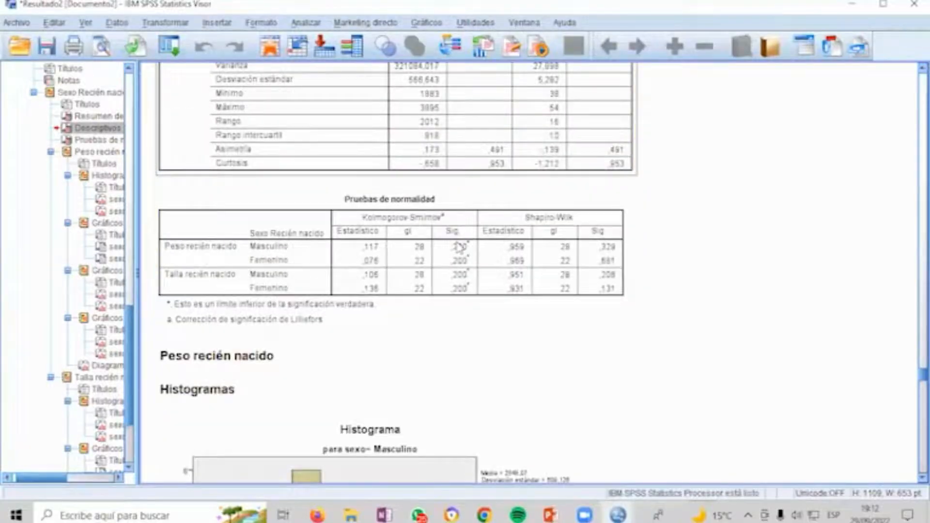
click(460, 247)
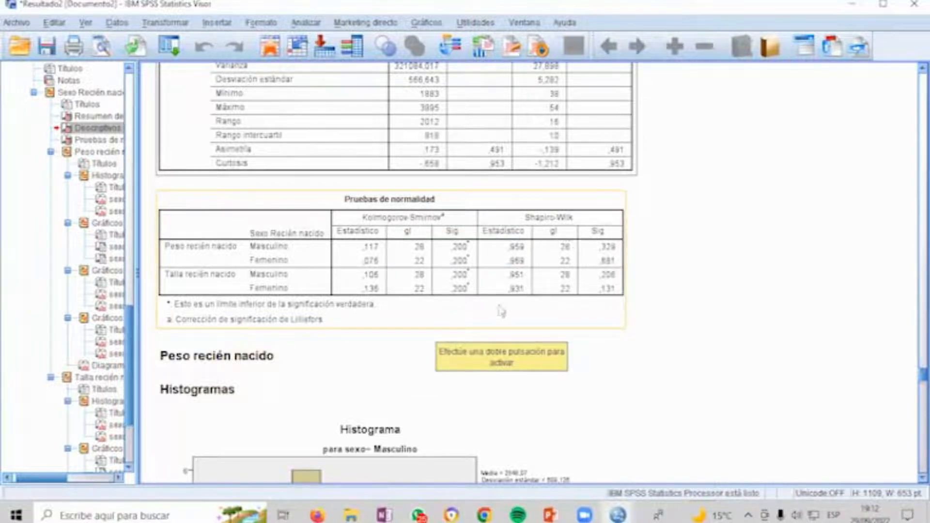
scroll(415, 259, down, 5)
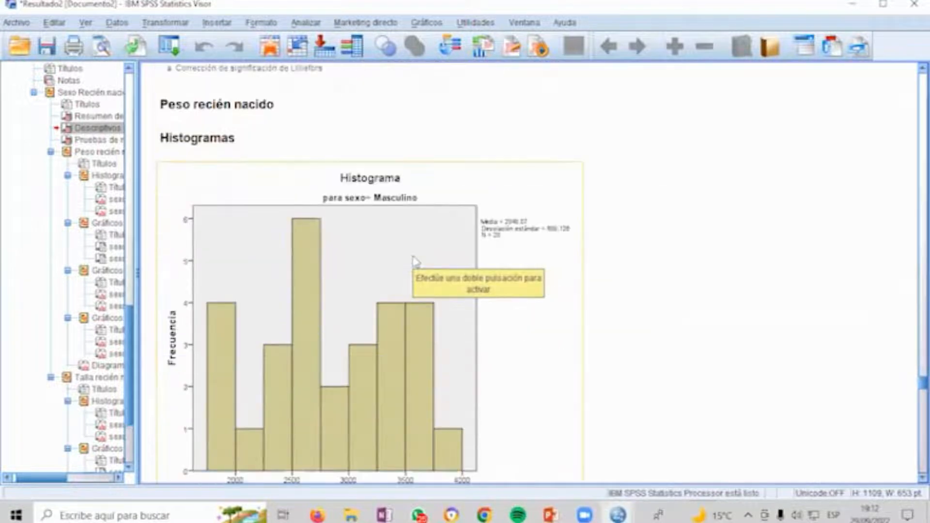
scroll(415, 261, up, 3)
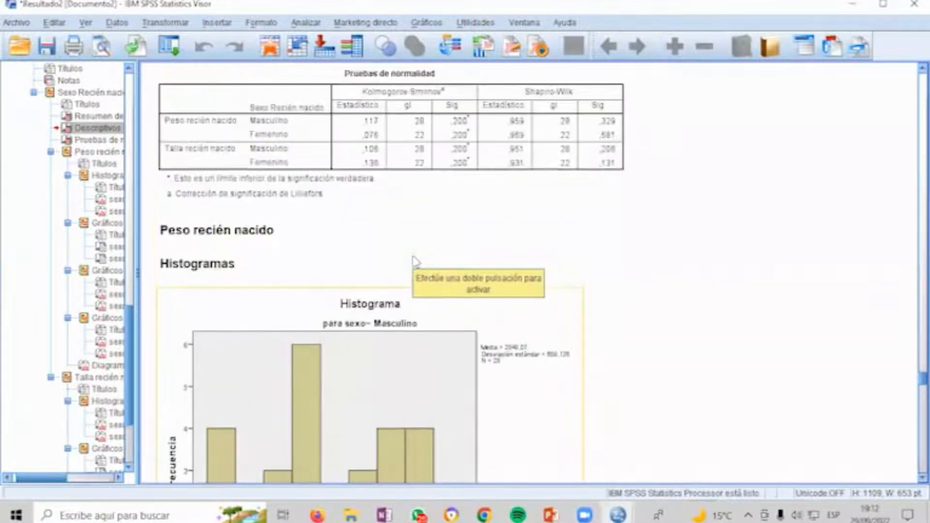
scroll(415, 262, down, 14)
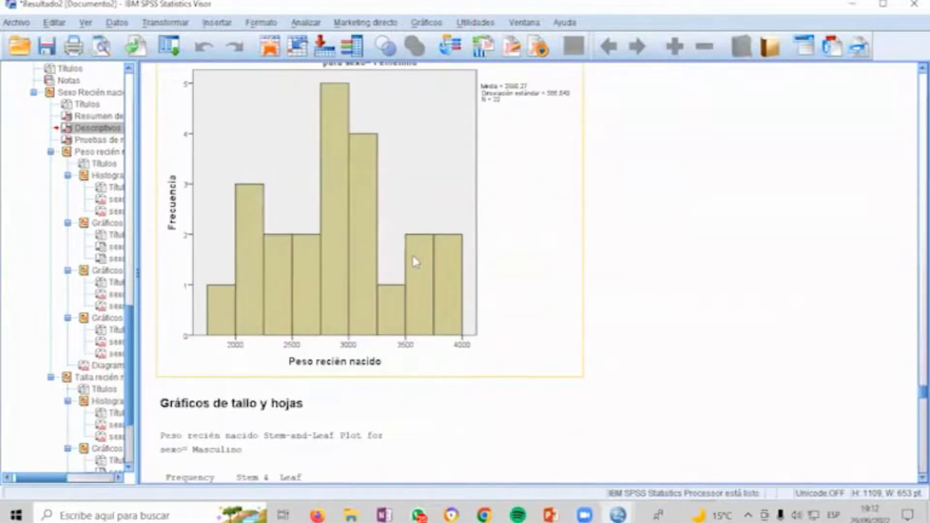
scroll(415, 262, down, 5)
scroll(416, 261, down, 13)
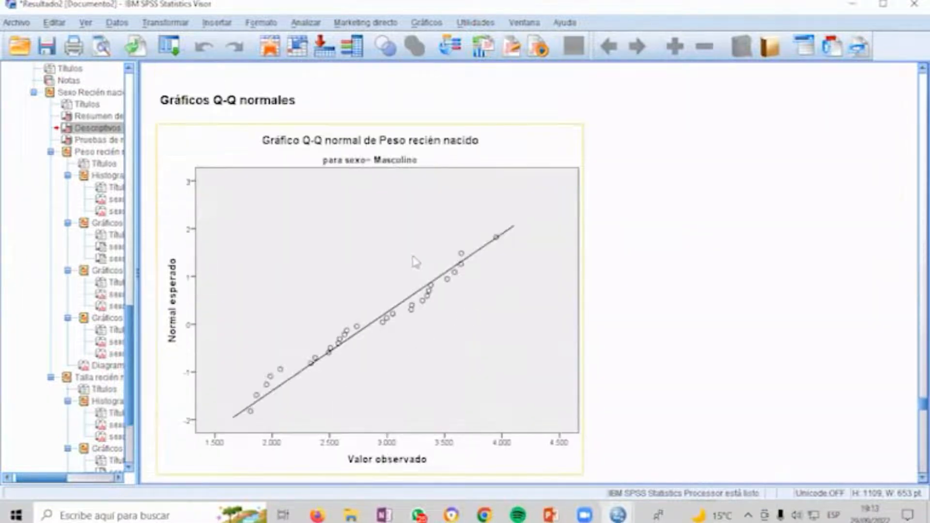
scroll(367, 300, down, 1)
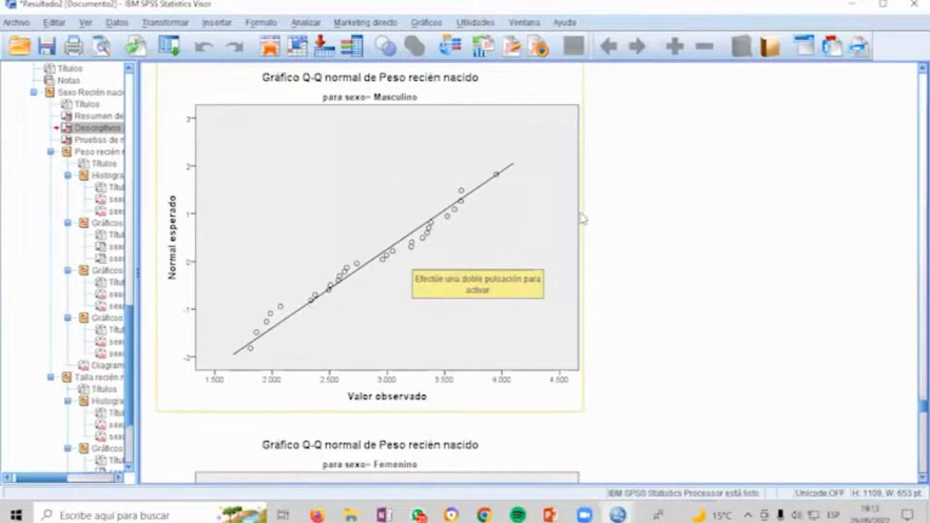
Step: Examine the normal and detrended Q-Q plots of newborn weight by sex, and switch to PowerPoint to show slide 29 on normality
scroll(583, 218, down, 5)
scroll(583, 218, down, 8)
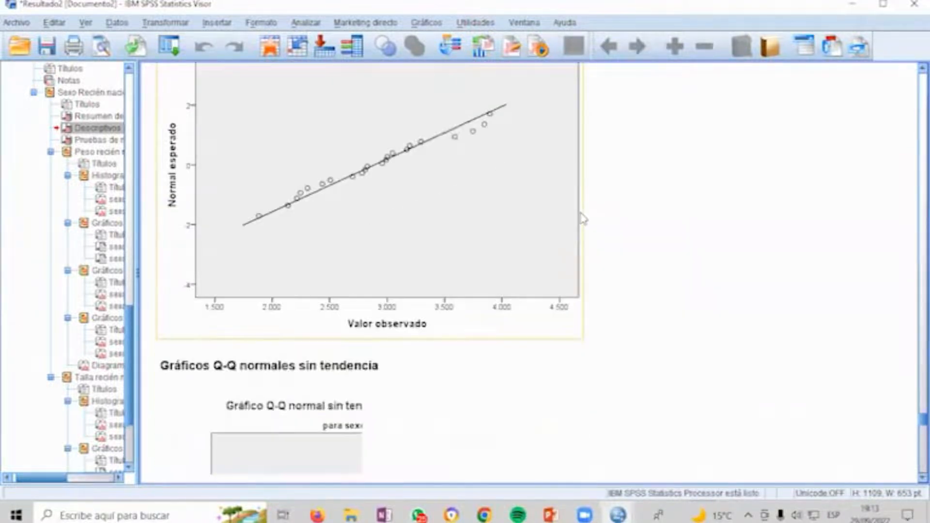
scroll(582, 218, up, 8)
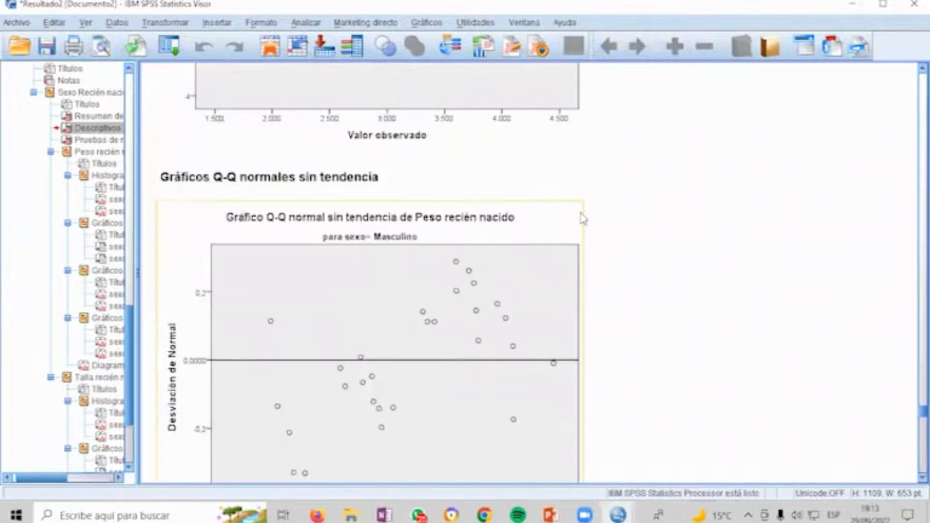
scroll(583, 218, up, 3)
scroll(583, 218, down, 10)
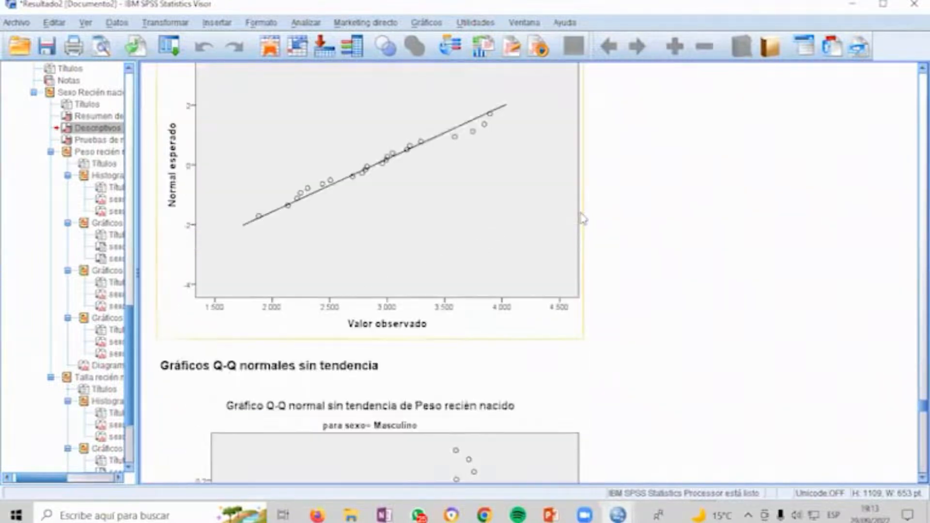
key(alt+Tab)
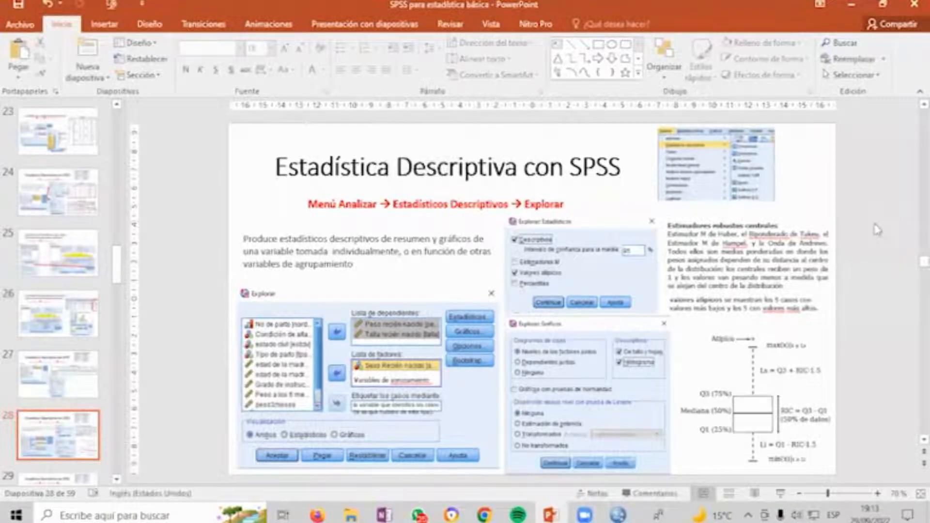
click(58, 479)
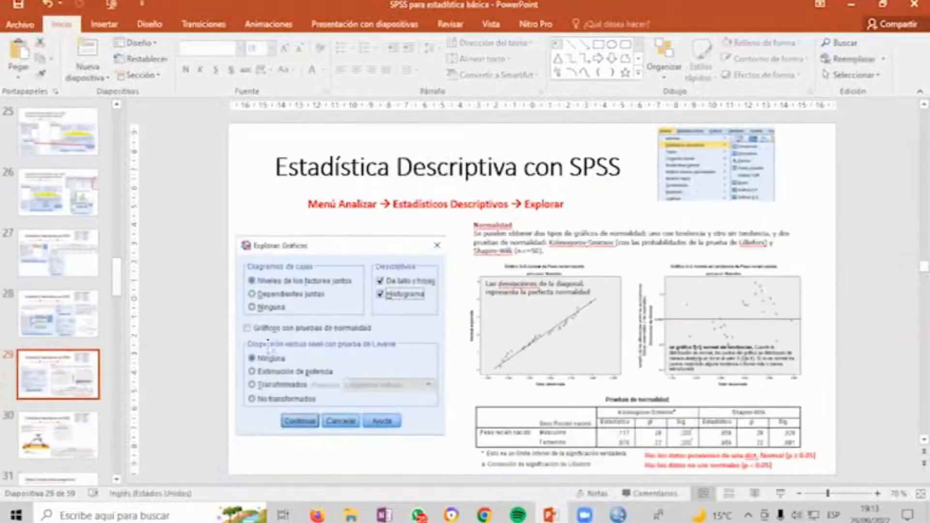
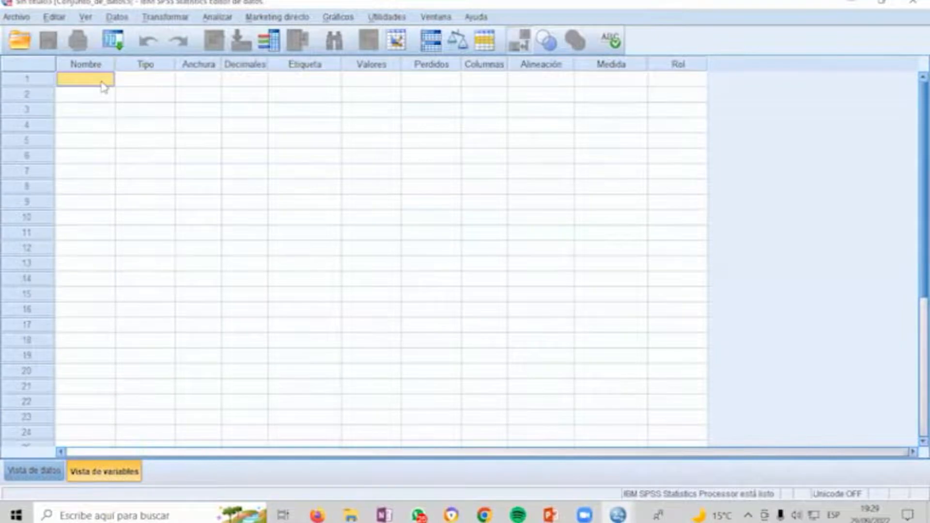
Step: Try to name the first variable "Juez 1"
text(Juez 1)
key(Return)
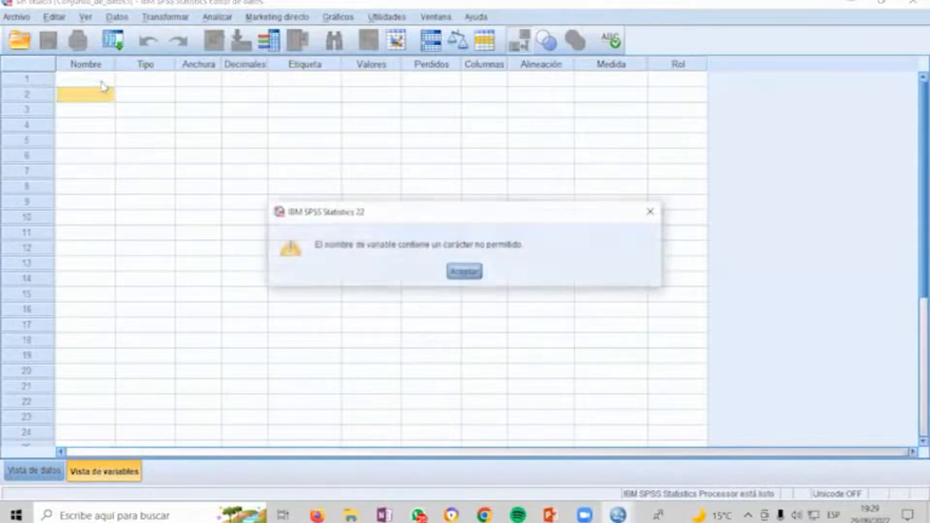
key(Return)
Step: Define two variables named Juez1 and Juez2 in the empty dataset
text(J)
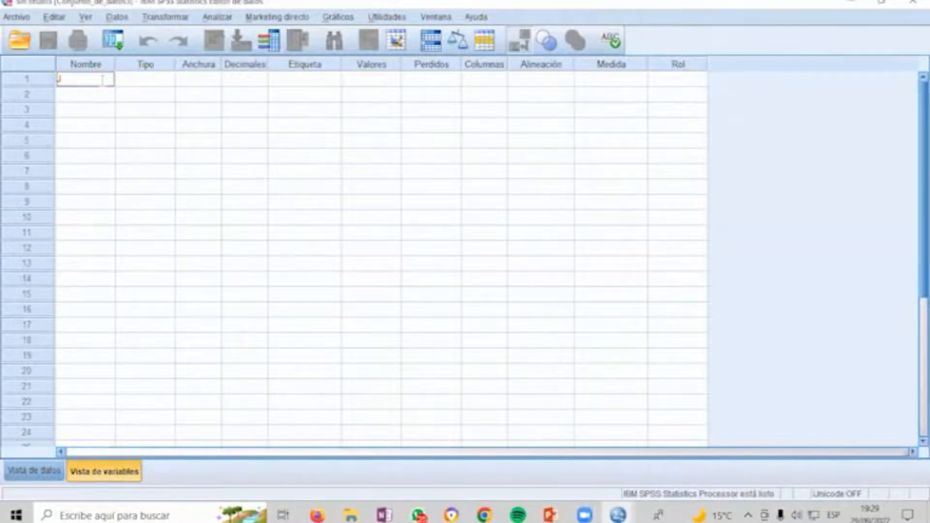
text(uez1)
key(Return)
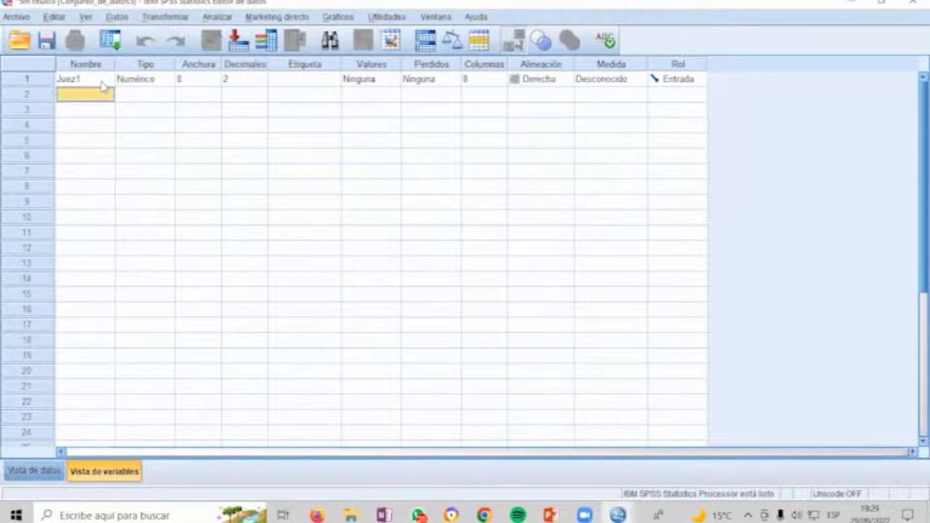
text(Jue)
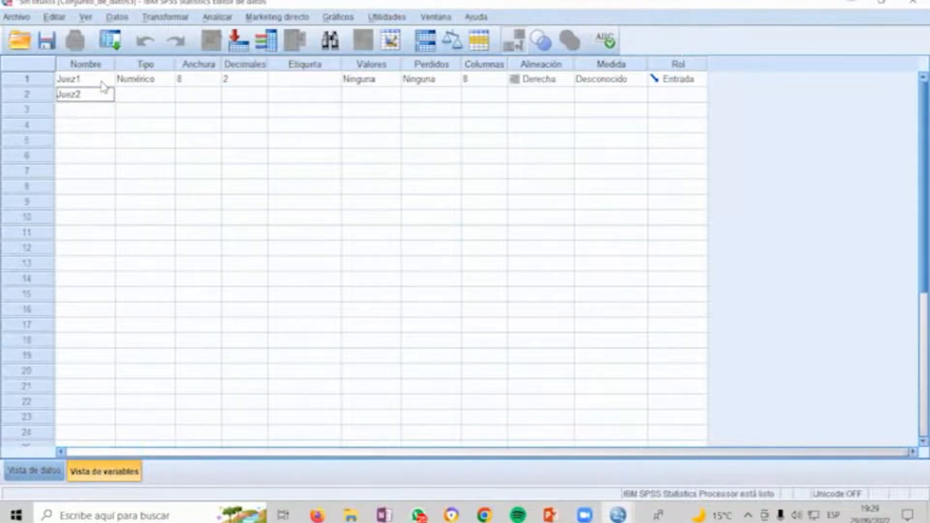
text(z2)
Step: Set the variable type of Juez1 and Juez2 to Cadena
key(Up)
key(Right)
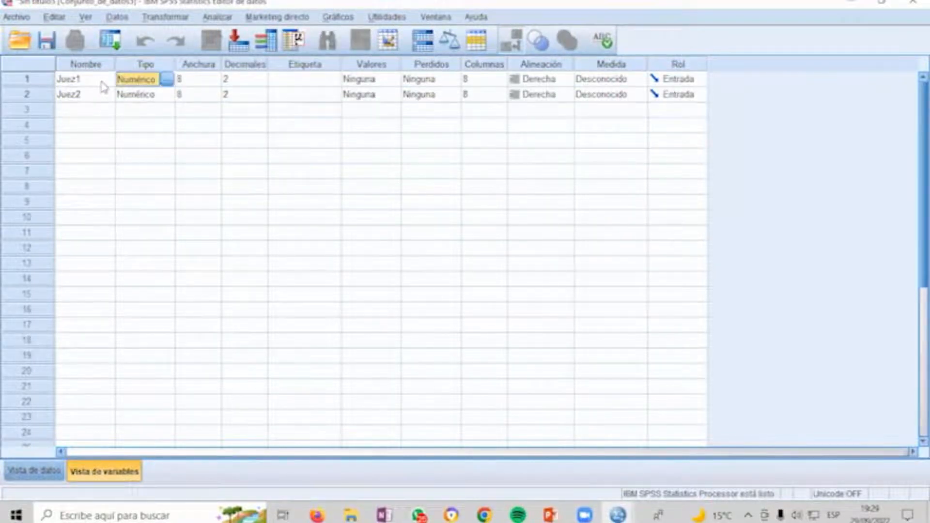
click(166, 79)
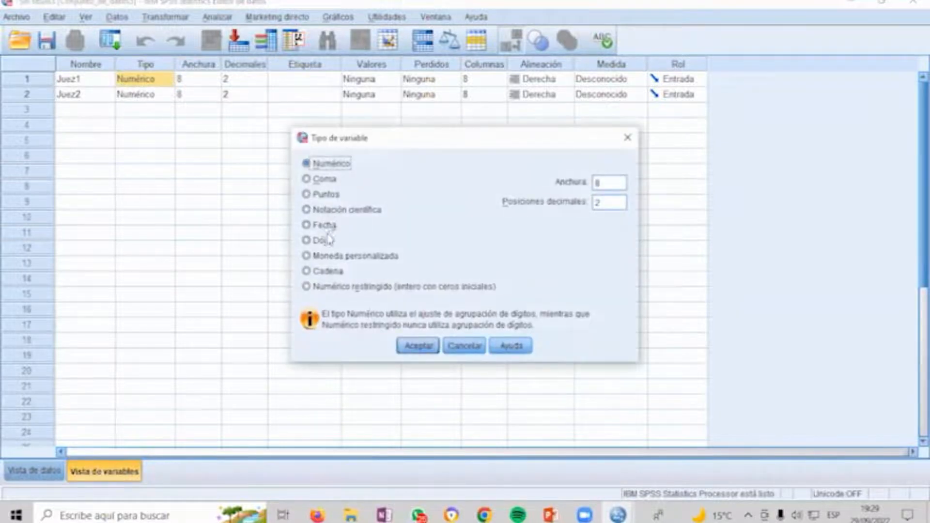
click(320, 272)
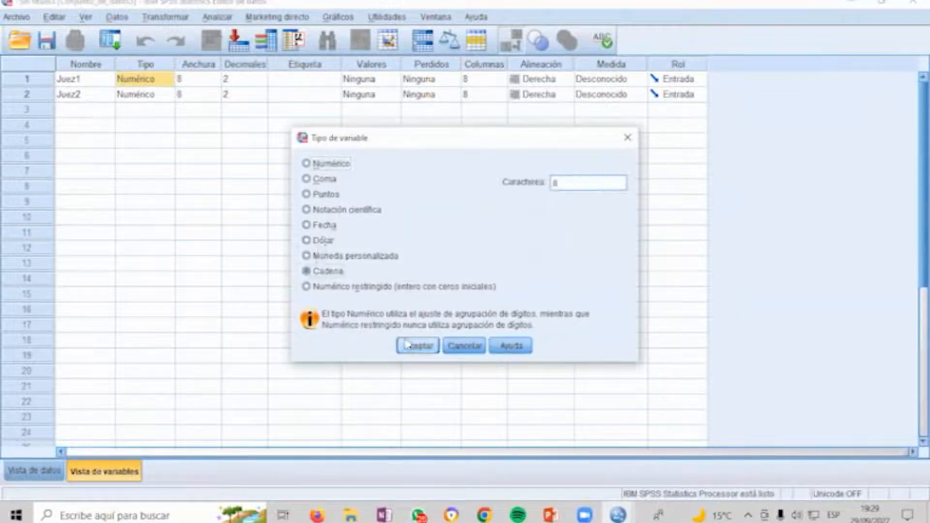
click(417, 346)
click(172, 96)
click(168, 95)
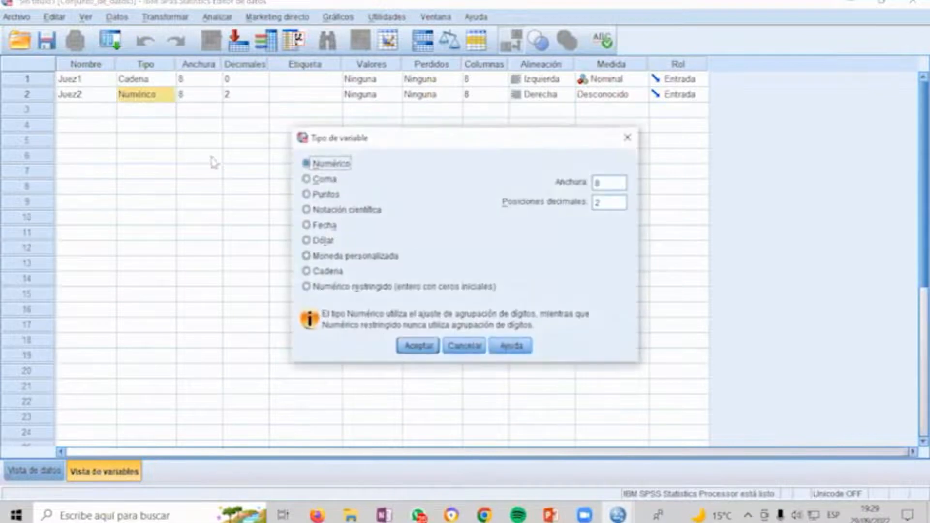
click(306, 271)
click(417, 345)
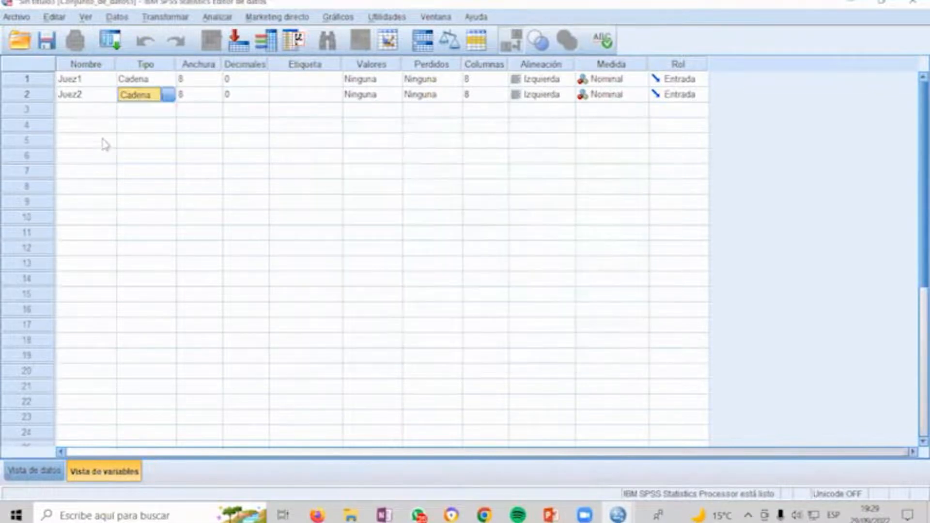
Step: Add a third variable named Cant below Juez2
click(103, 110)
text(C)
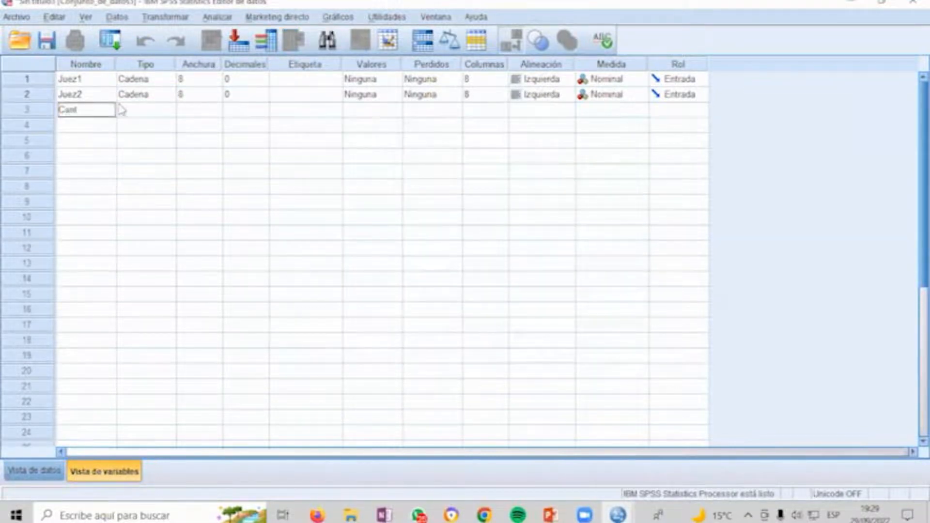
text(ant)
key(Return)
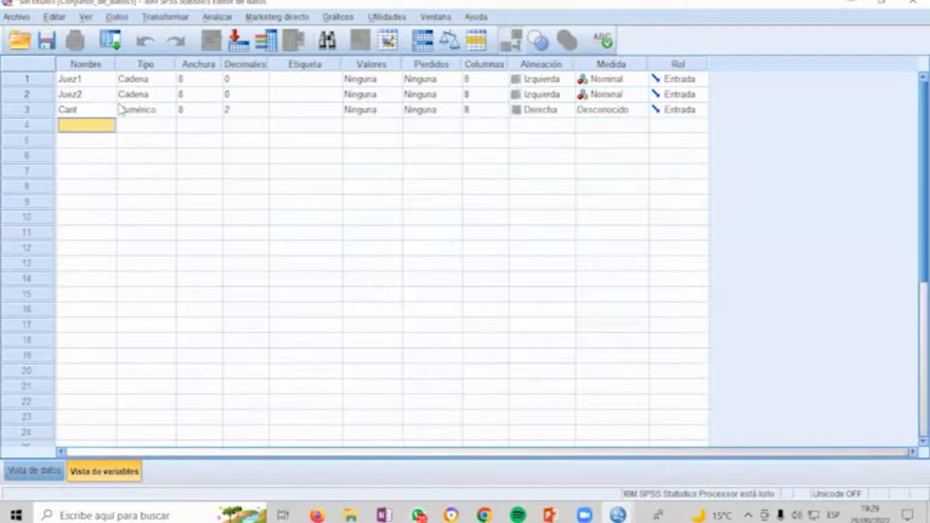
Step: Consult the Kappa example slide in PowerPoint and enter Cat A as the first Juez1 value in the SPSS data view
click(53, 477)
click(100, 101)
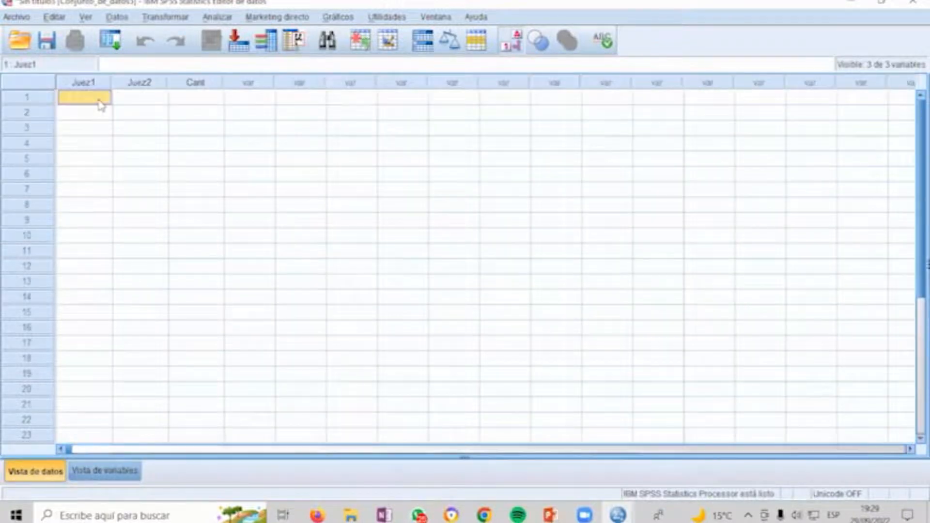
key(alt+Tab)
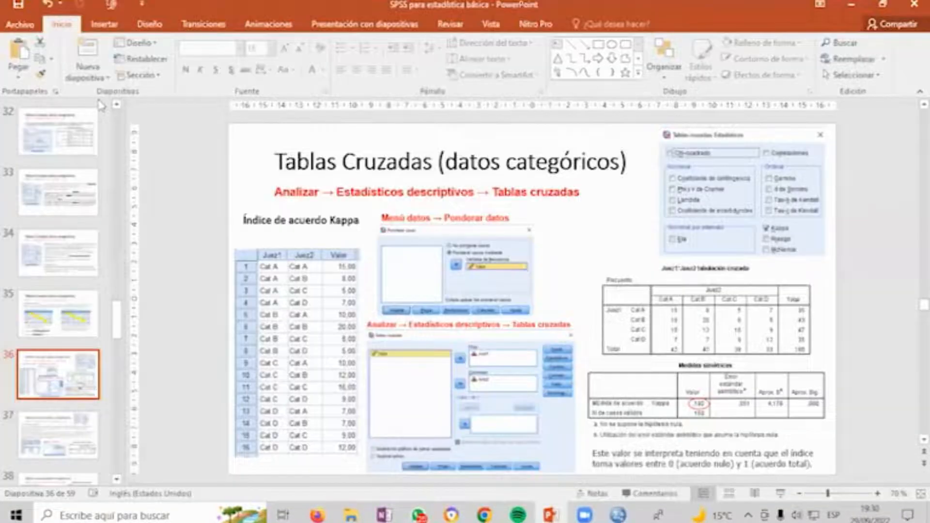
key(alt+Tab)
text(Ca)
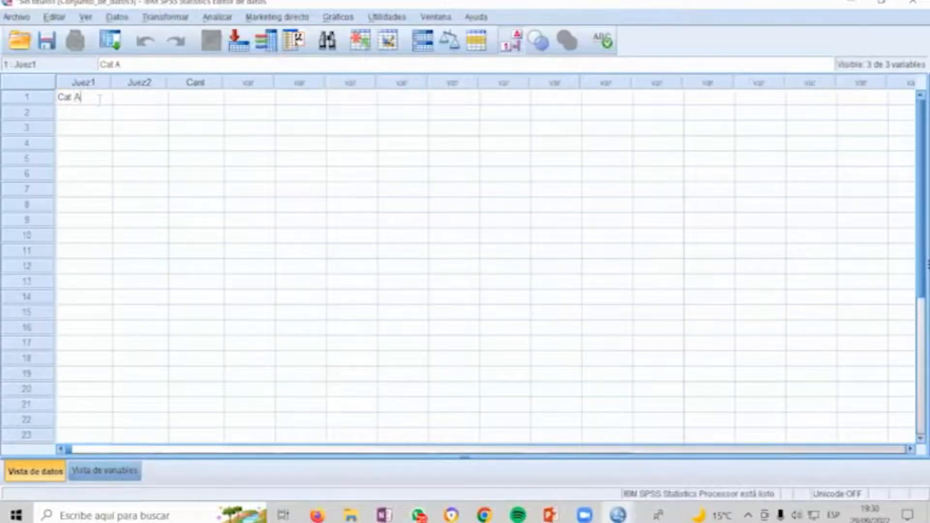
key(Return)
Step: Recheck the Kappa slide in PowerPoint and enter Cat A in the first row of Juez2 in SPSS
key(Up)
key(Right)
key(alt+Tab)
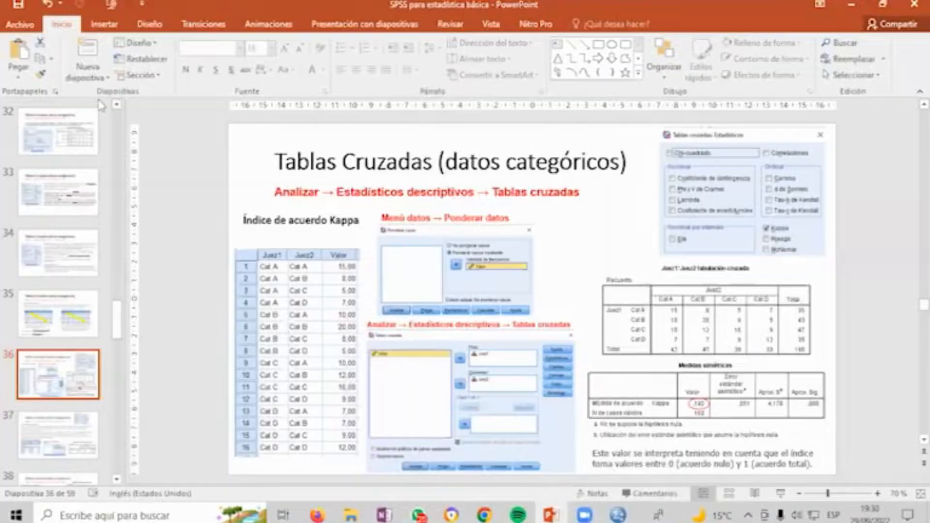
key(alt+Tab)
text(C)
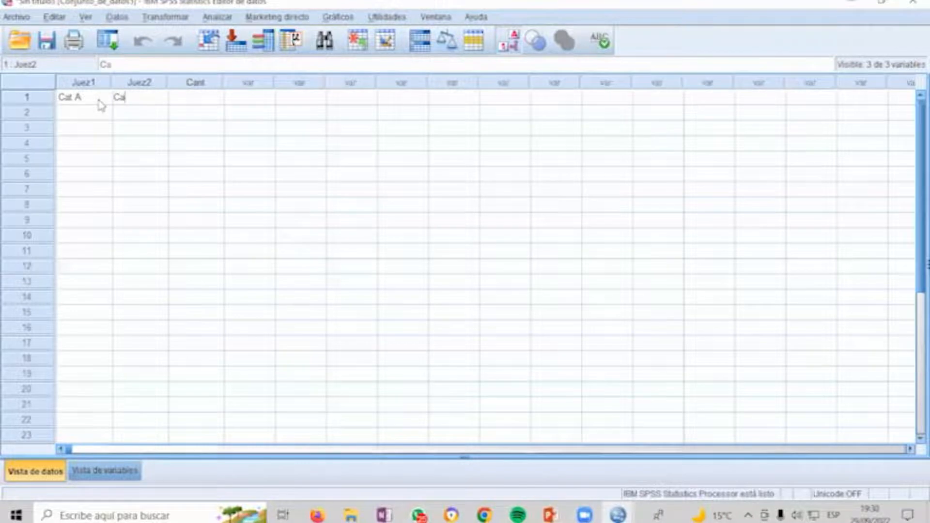
text(at)
key(Return)
text(a)
key(Escape)
key(Up)
text(A)
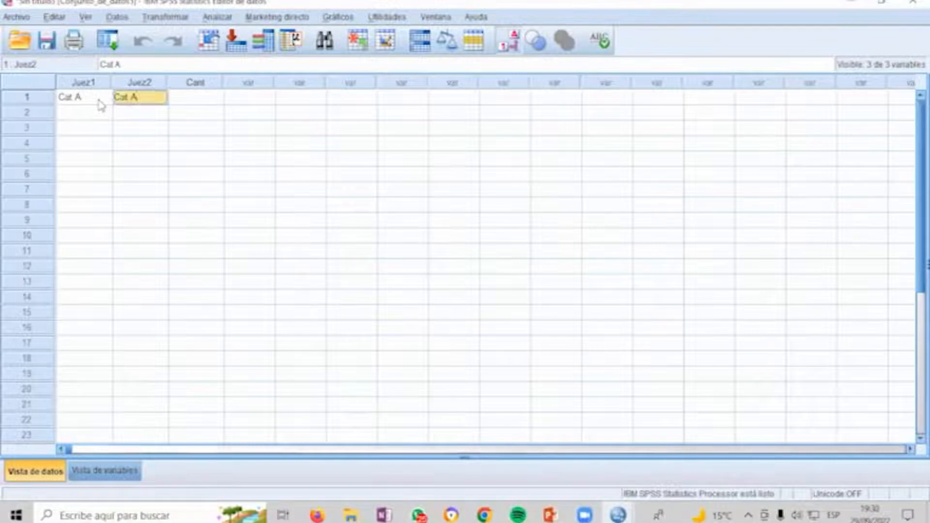
key(Return)
Step: Enter Cat B, Cat C and Cat D in rows 2 to 4 of Juez2
text(Cat)
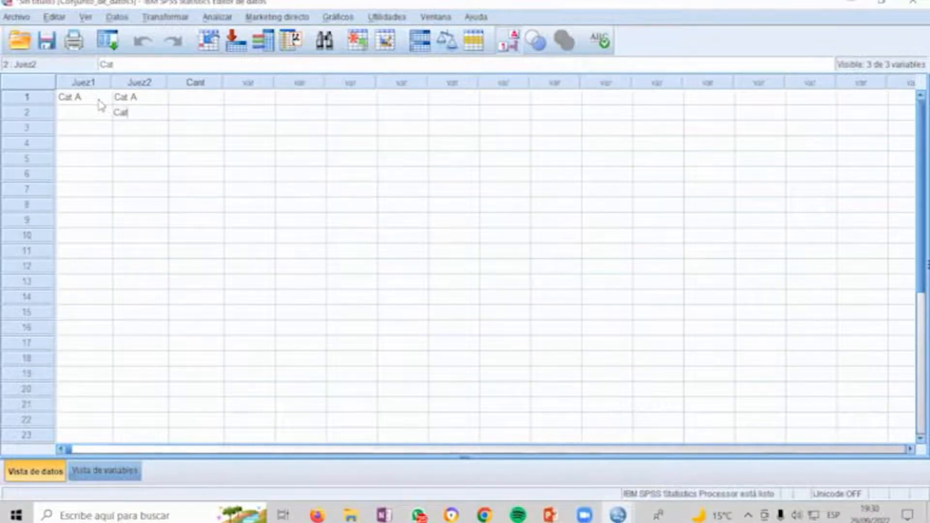
text( B)
key(Return)
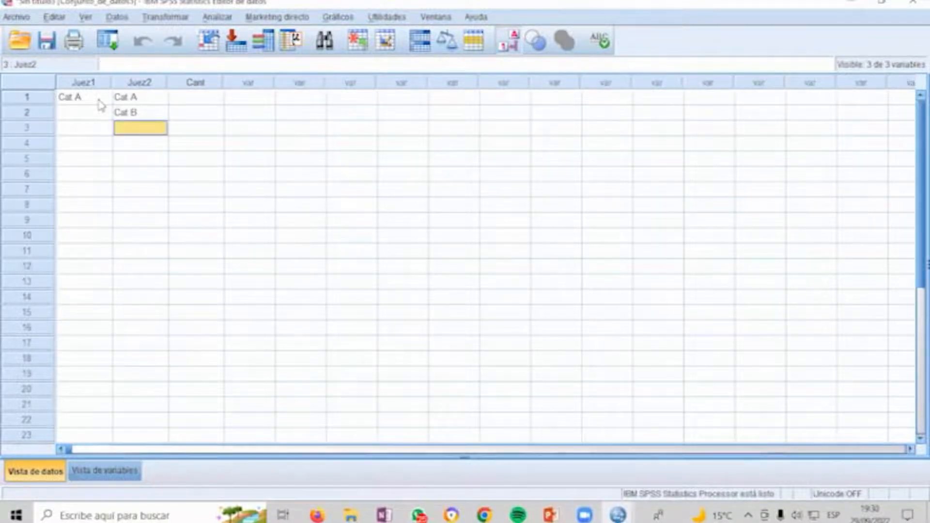
text(Cat C)
key(Return)
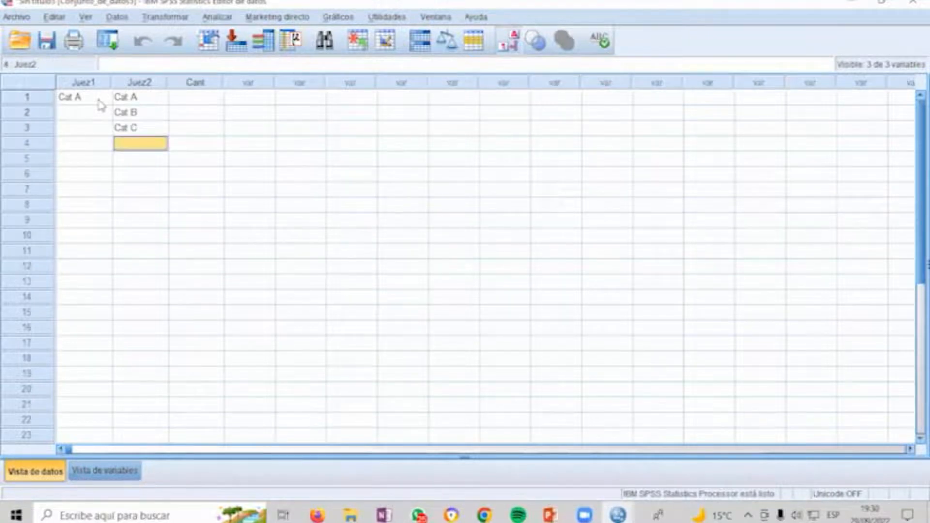
text(Cat d)
key(Return)
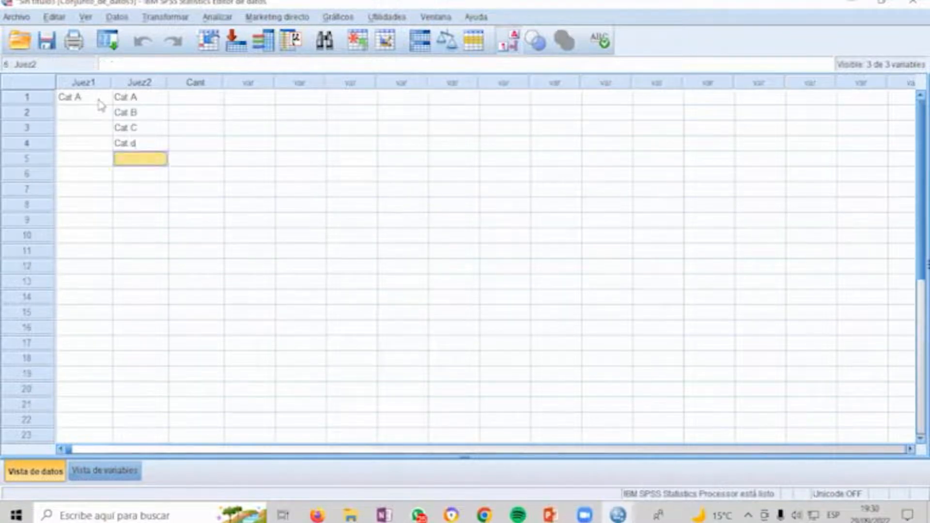
key(Up)
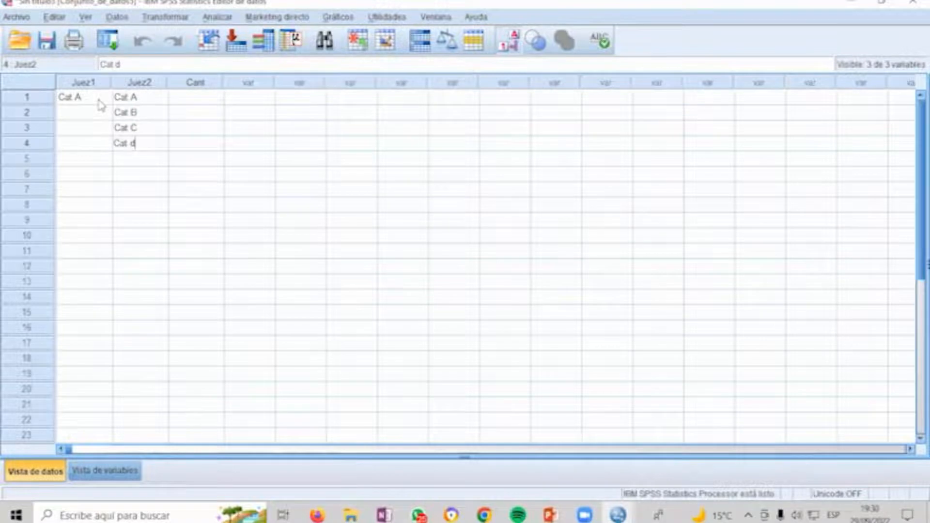
text(D)
key(Return)
key(Up)
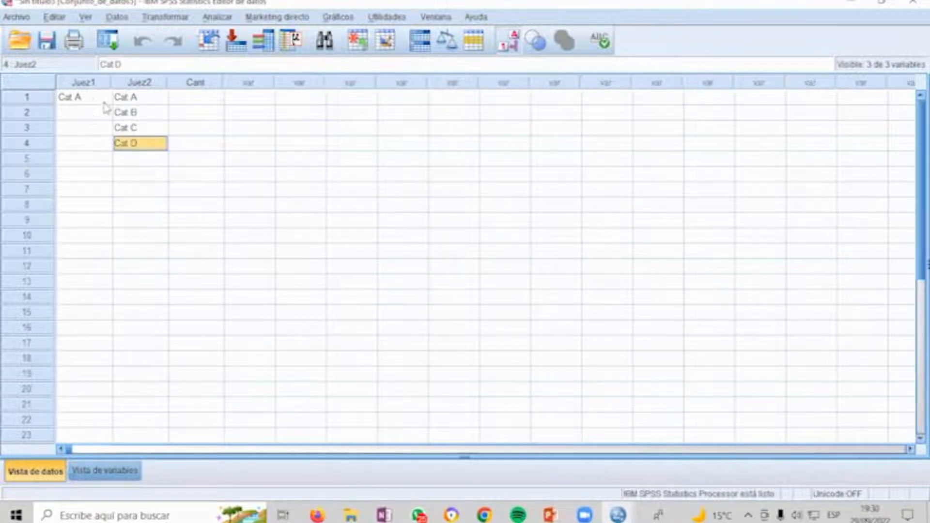
Step: Copy the Cat A value from the first row of Juez1 into rows 2 to 4 of the same column
click(104, 102)
key(ctrl+c)
click(106, 107)
key(shift+Down)
key(shift+Down)
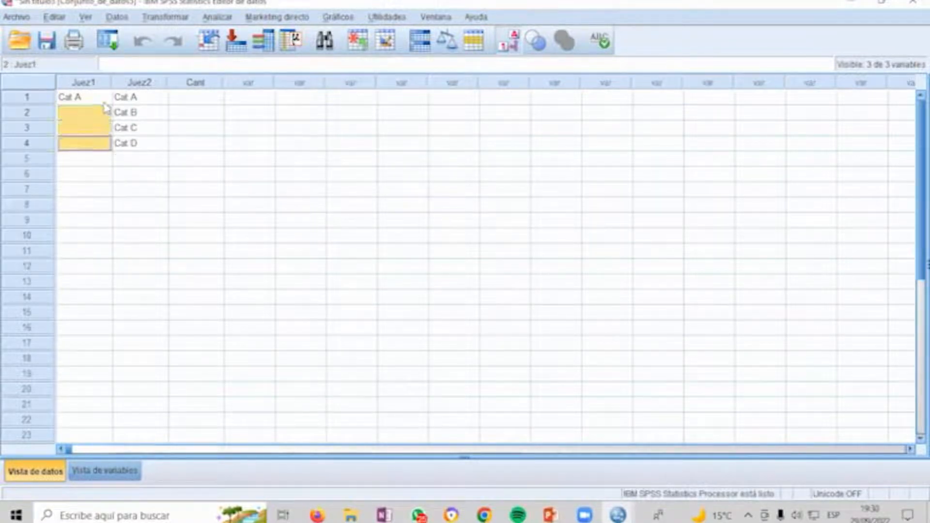
key(ctrl+v)
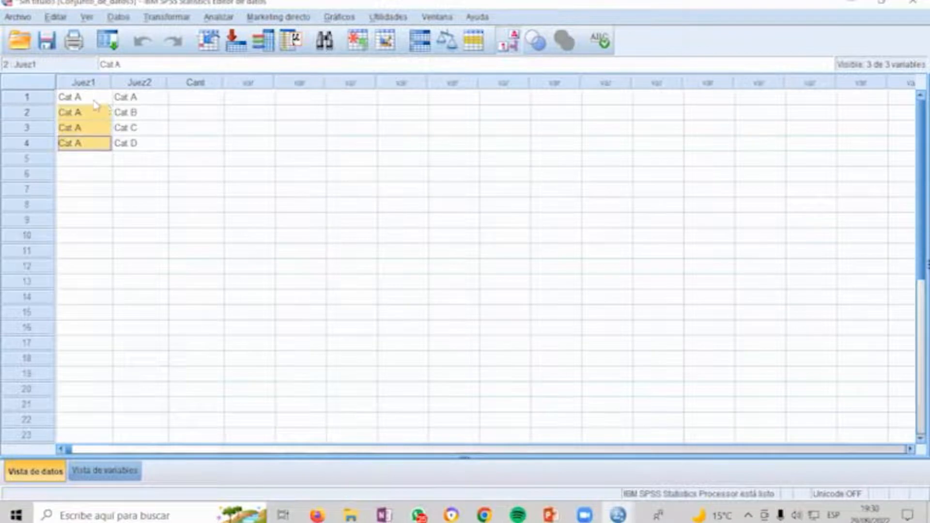
Step: Fill rows 5 to 8 of Juez1 with Cat B, copied from the Juez2 column
drag(125, 97, 142, 144)
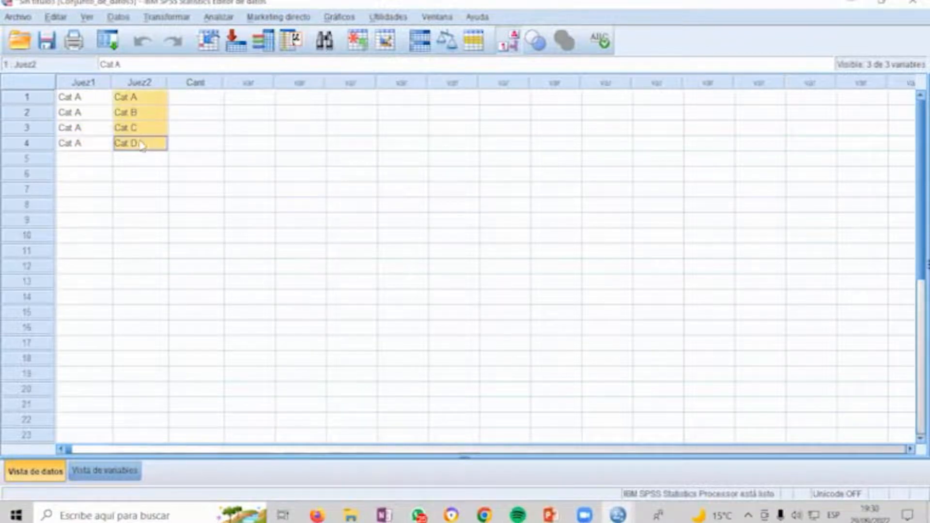
click(90, 99)
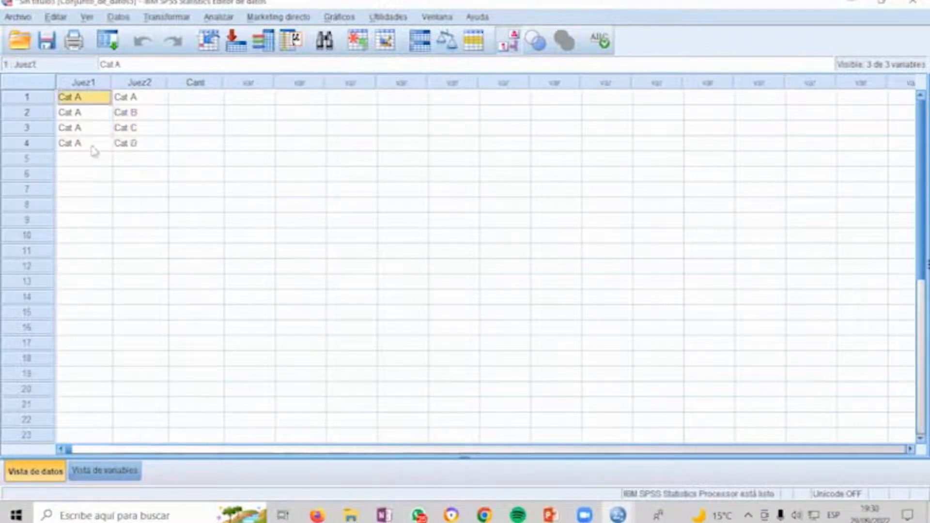
click(122, 113)
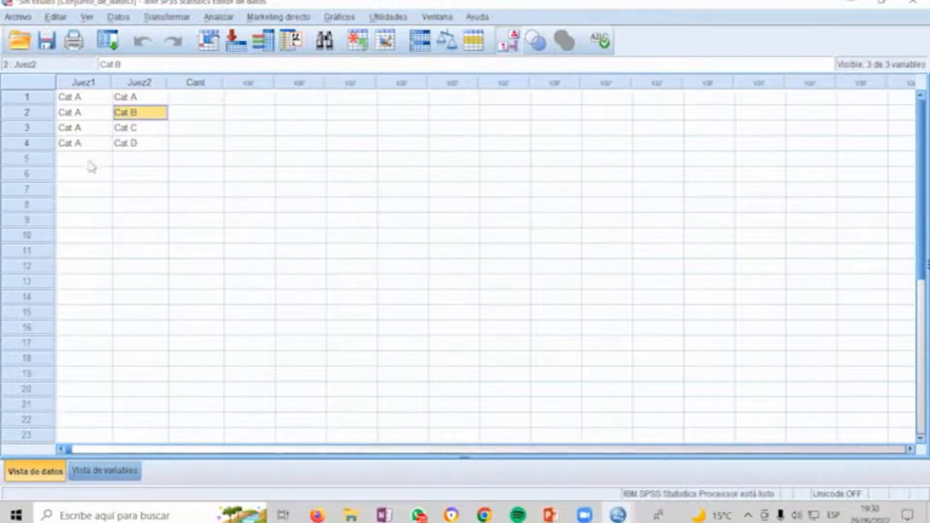
drag(88, 162, 89, 206)
key(ctrl+v)
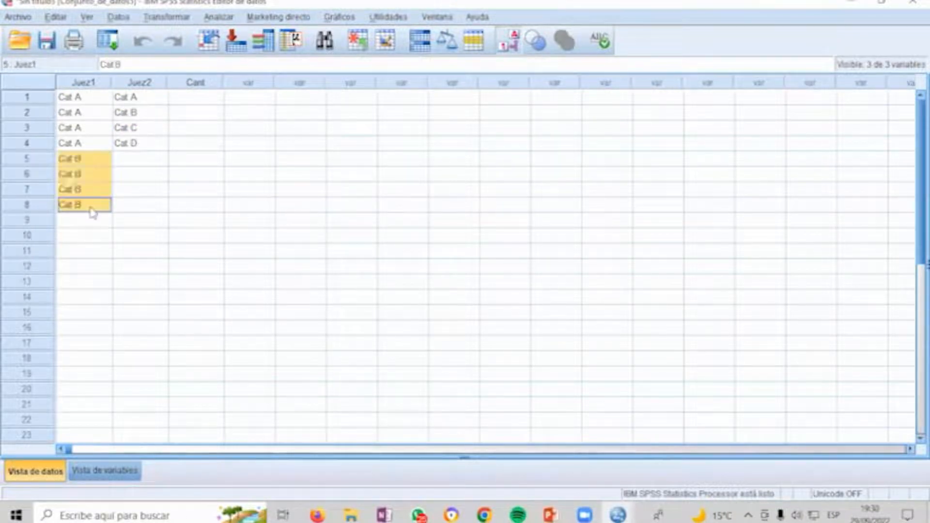
Step: Fill rows 9 to 12 of Juez1 with Cat C and rows 13 to 16 with Cat D, copied from Juez2
click(139, 128)
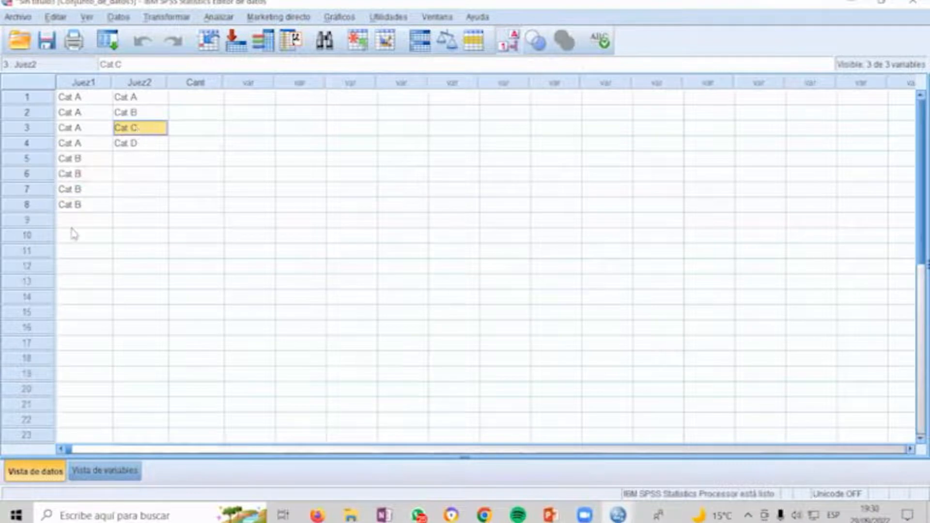
drag(83, 220, 82, 266)
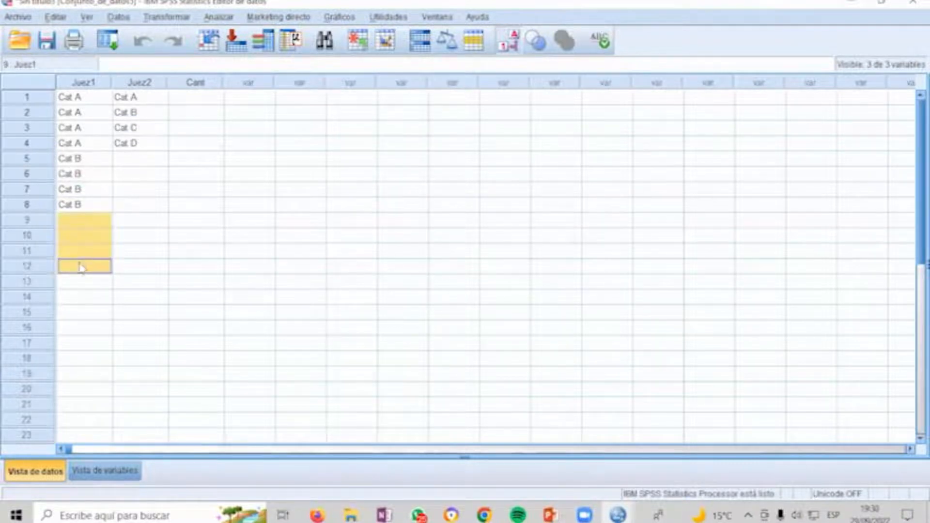
key(ctrl+v)
click(135, 143)
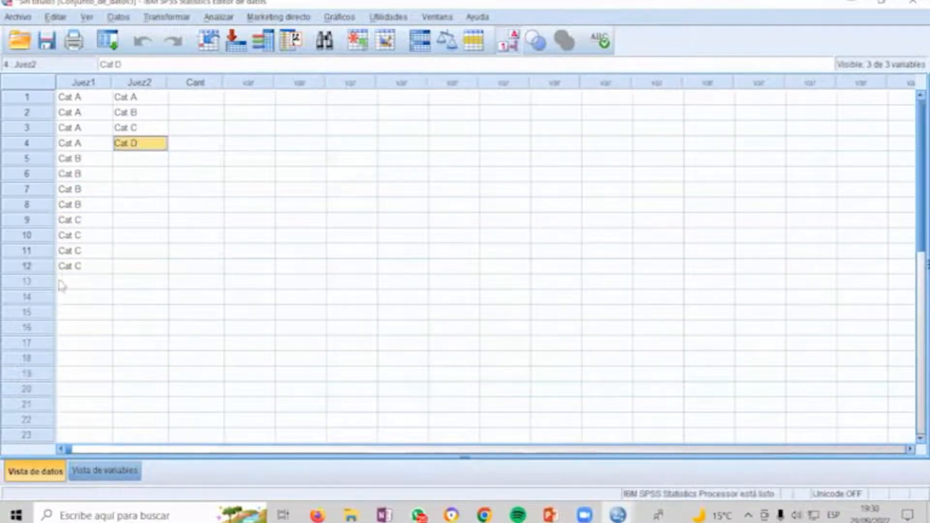
drag(69, 287, 74, 331)
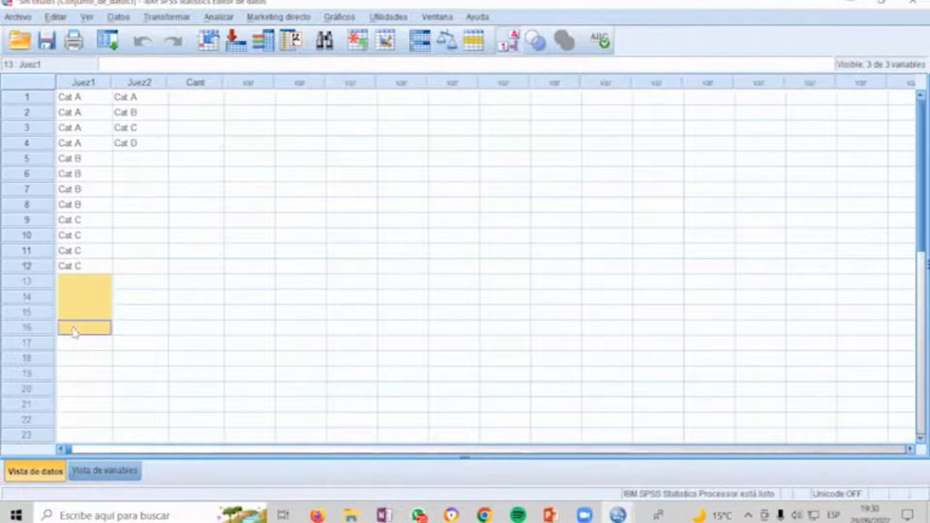
key(ctrl+v)
Step: Repeat the Cat A to Cat D sequence of Juez2 down through row 16 by copying the existing values
drag(154, 99, 150, 143)
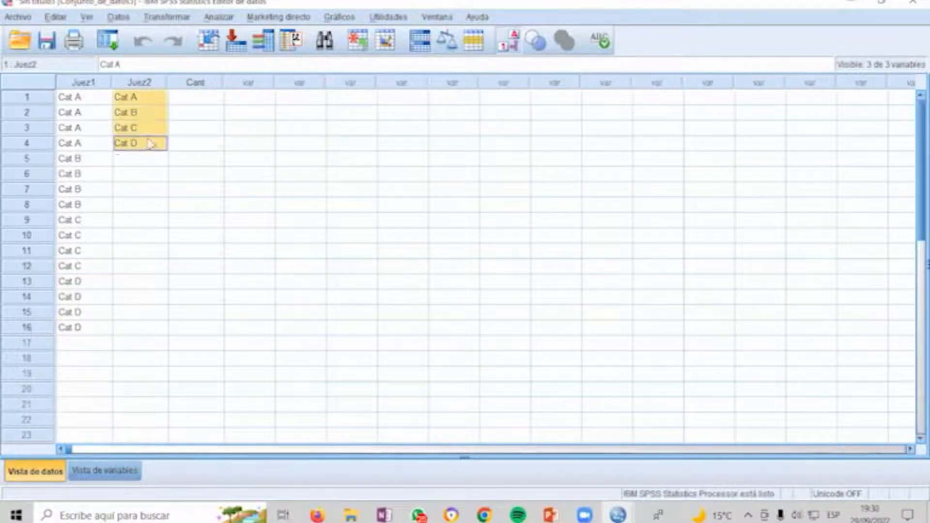
key(ctrl+c)
click(149, 160)
key(ctrl+v)
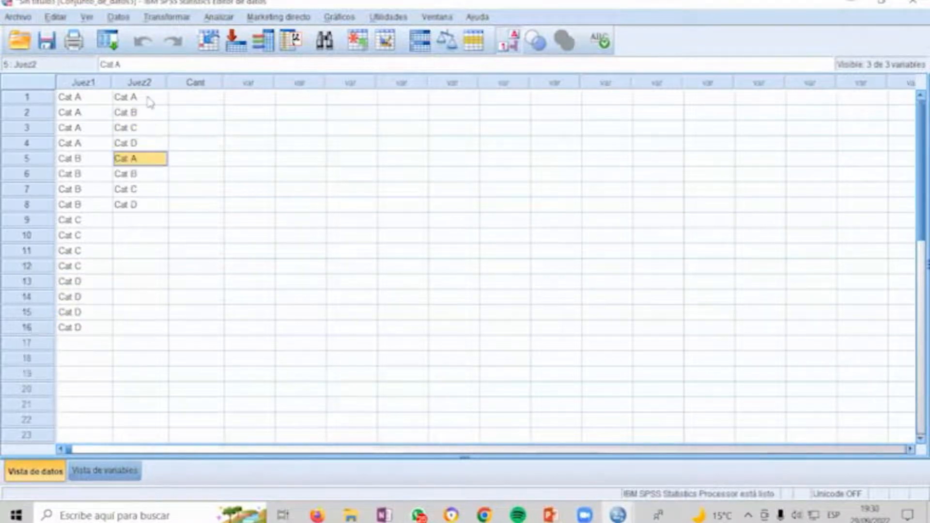
drag(150, 101, 151, 203)
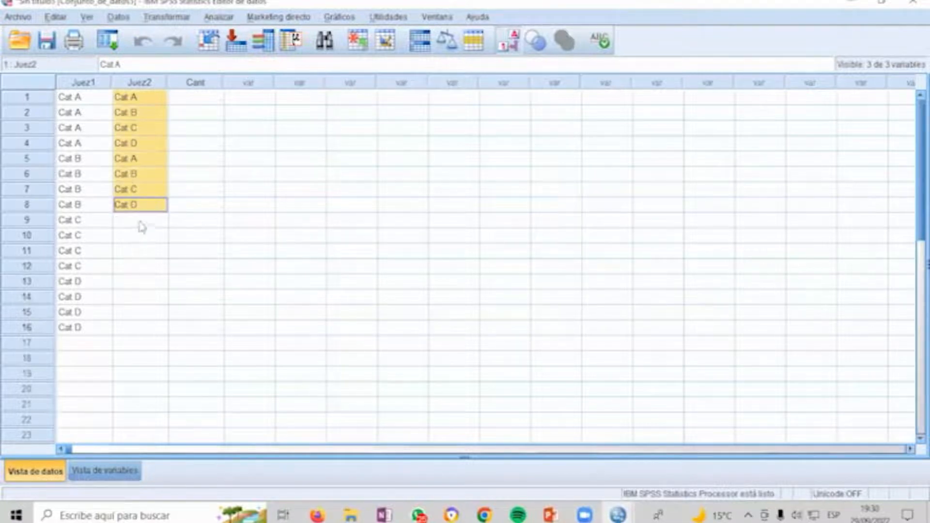
key(ctrl+c)
click(140, 223)
key(ctrl+v)
click(182, 221)
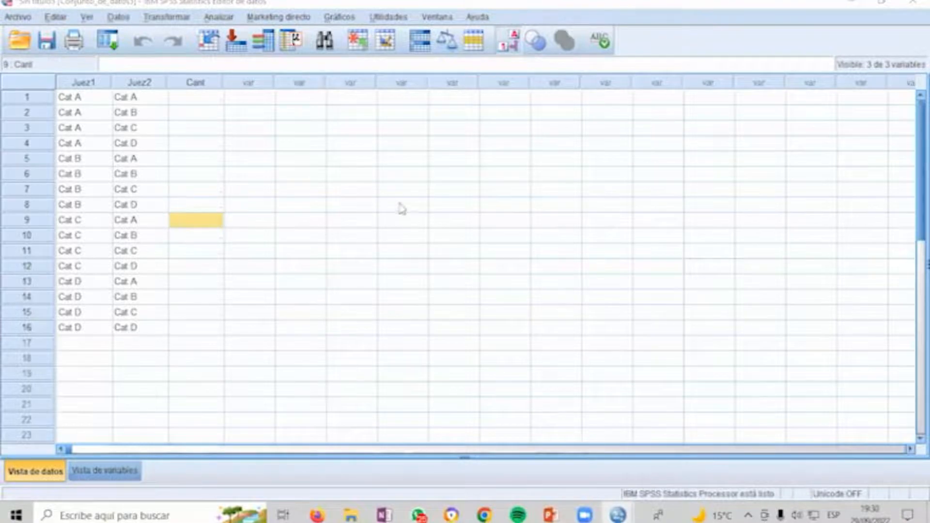
Step: Check the Kappa slide in PowerPoint and enter 15 and 8 in rows 1 and 2 of Cant in SPSS
key(alt+Tab)
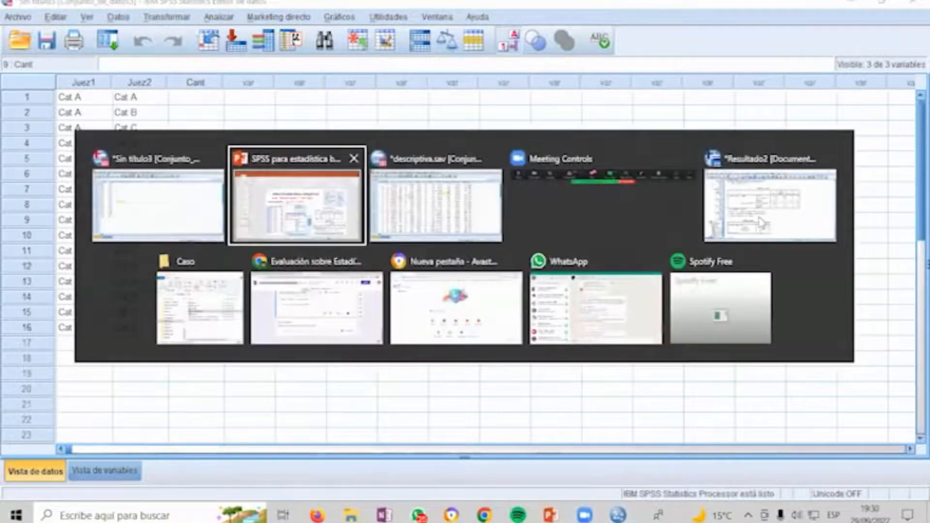
click(355, 221)
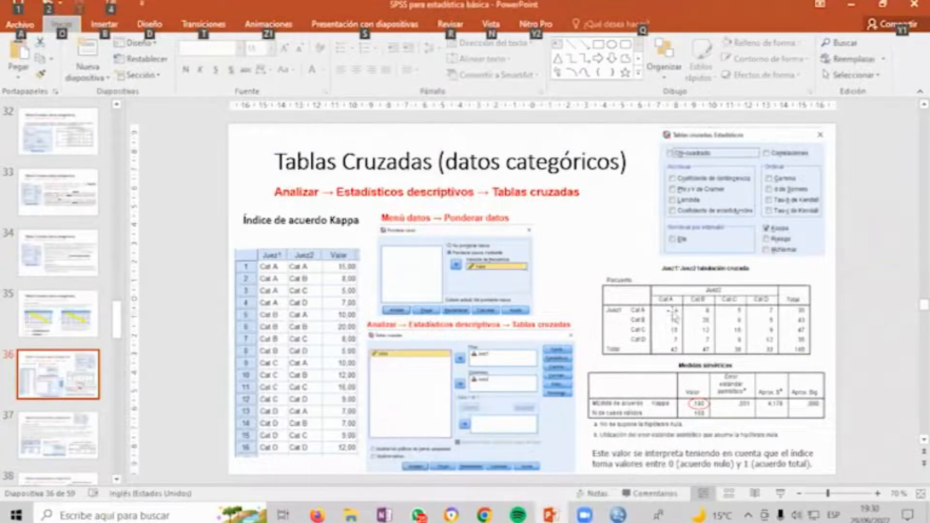
key(alt+Tab)
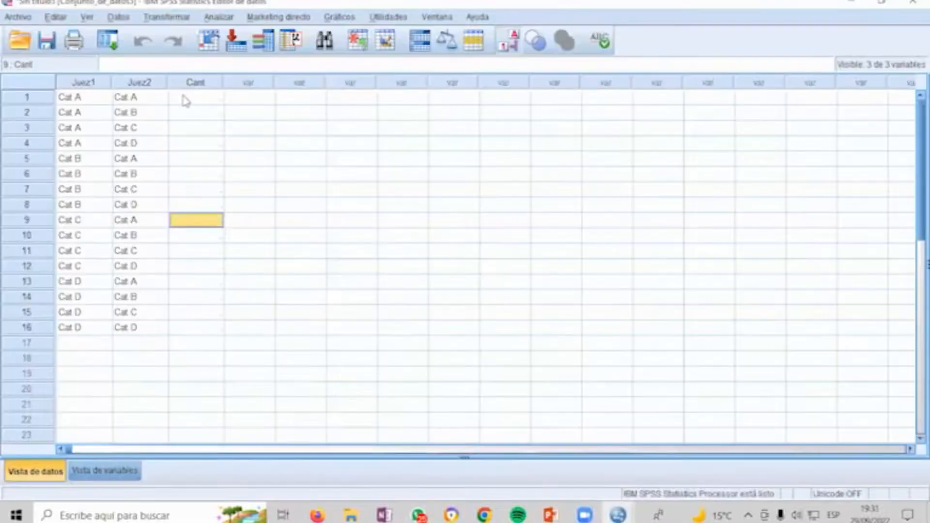
click(186, 98)
text(11)
key(Return)
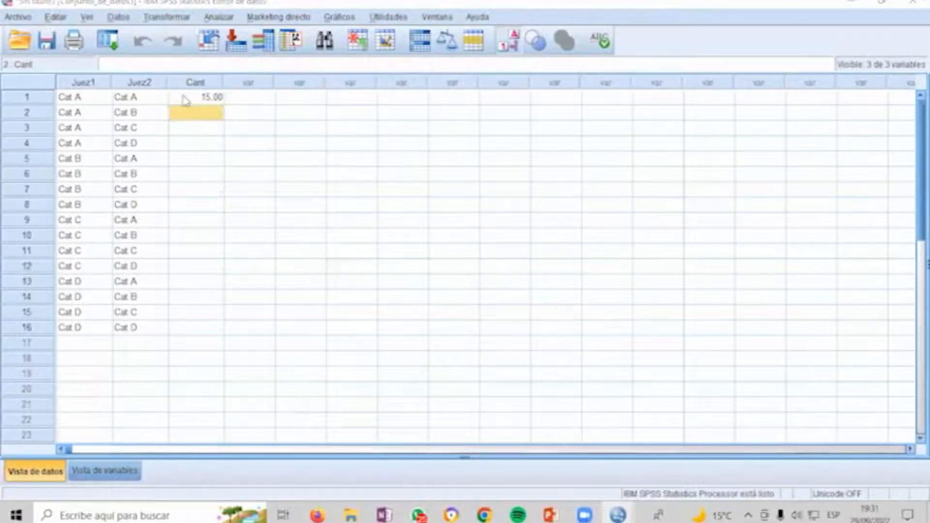
key(alt+Tab)
key(alt+Tab)
text(8)
key(Return)
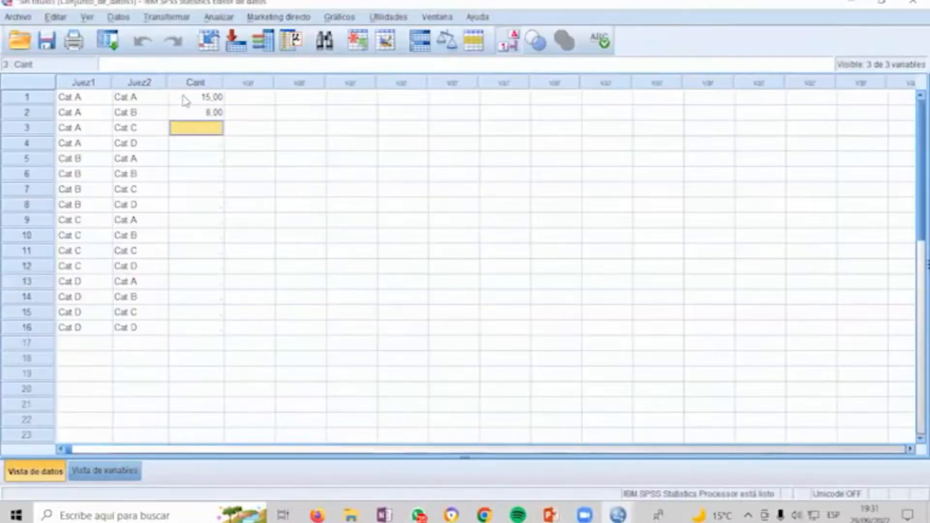
Step: Consult the slide's frequencies in PowerPoint and enter 5 and 7 in rows 3 and 4 of Cant in SPSS
key(alt+Tab)
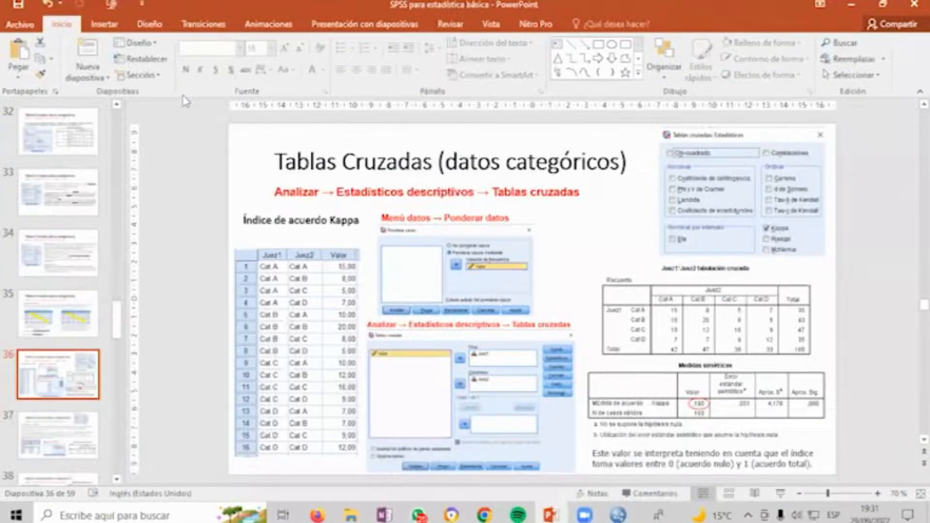
key(alt+Tab)
text(5)
key(Return)
text(7)
key(Return)
Step: Enter the slide's Cat B frequencies 10, 20, 8 and 5 in rows 5 to 8 of Cant
key(alt+Tab)
key(alt+Tab)
text(10)
key(Return)
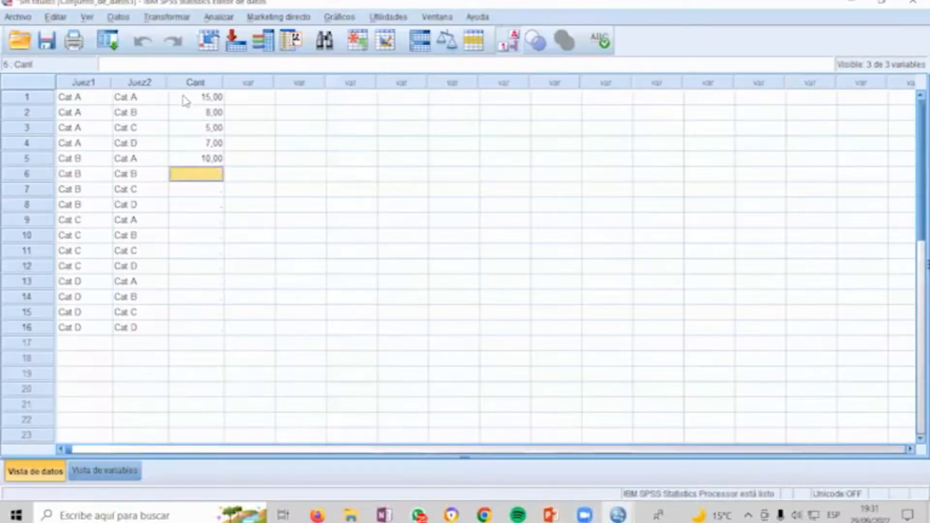
text(20)
key(Return)
text(8)
key(Return)
text(5)
key(Return)
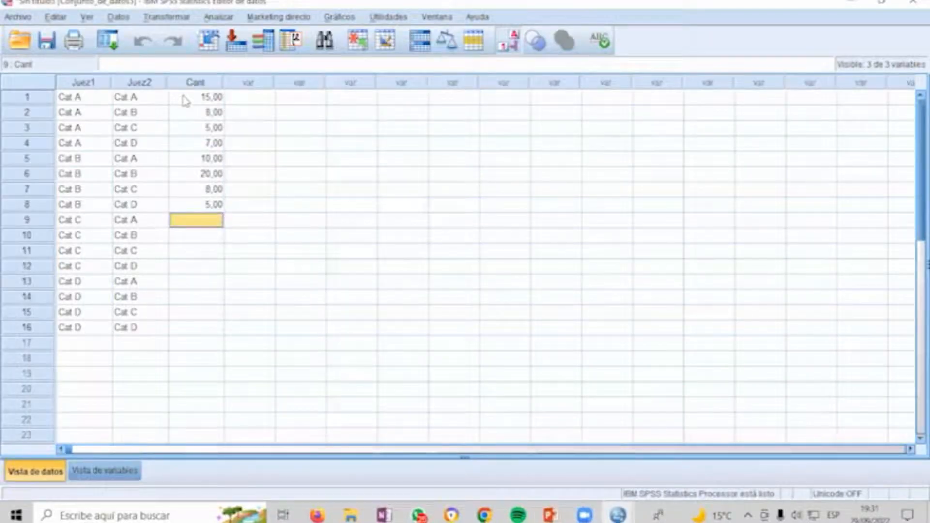
Step: Enter the slide's Cat C frequencies 10, 12, 16 and 9 in rows 9 to 12 of Cant
key(alt+Tab)
key(alt+Tab)
text(10)
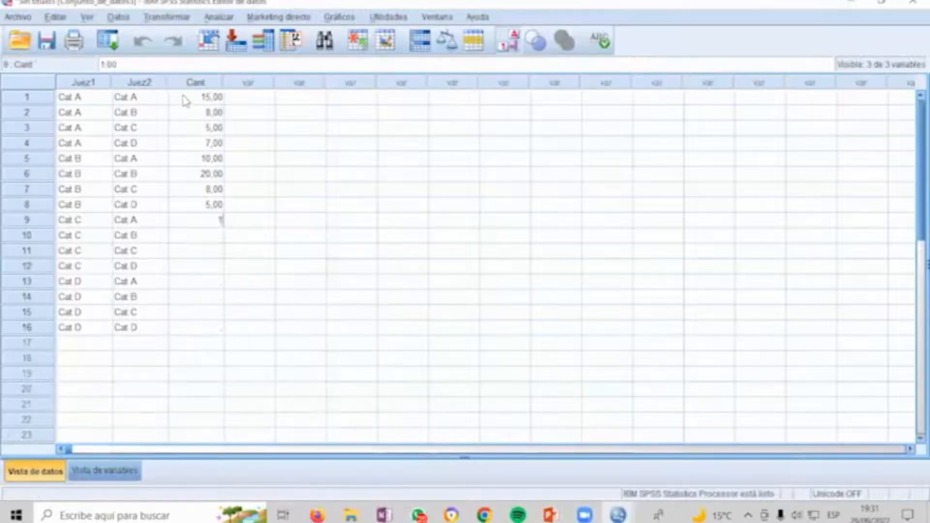
key(Return)
text(12)
key(Return)
text(16)
key(Return)
key(alt+Tab)
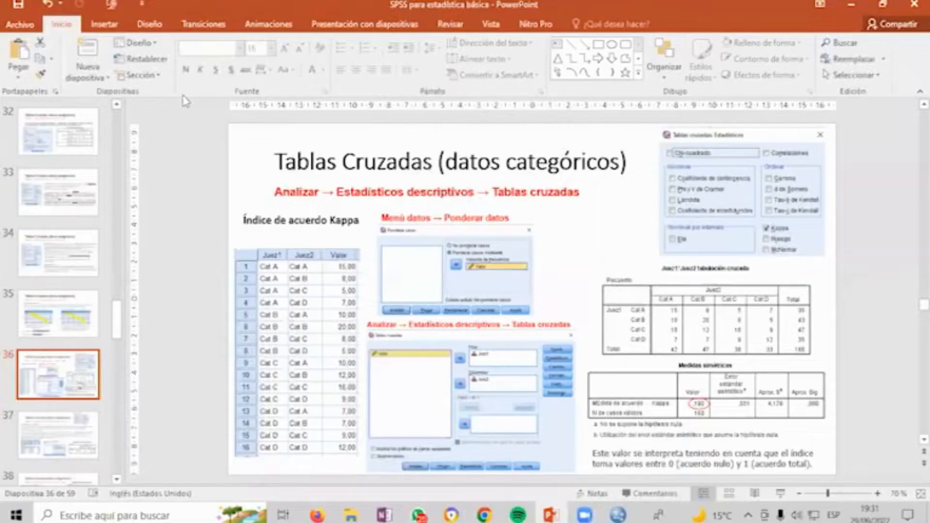
key(alt+Tab)
text(9)
key(Return)
Step: Enter the slide's Cat D frequencies 7, 7, 9 and 12 in rows 13 to 16 of Cant
key(alt+Tab)
key(alt+Tab)
text(7)
key(Return)
text(7)
key(Return)
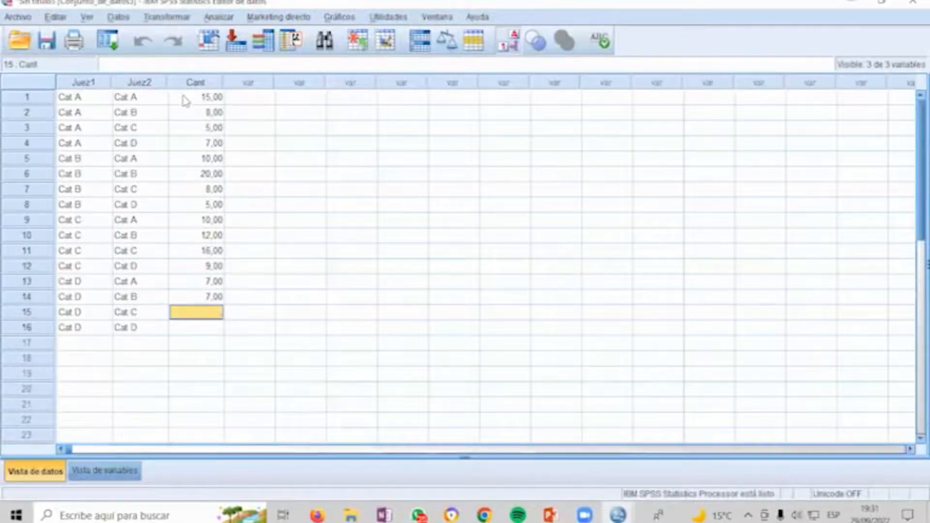
key(alt+Tab)
key(alt+Tab)
text(9)
key(Return)
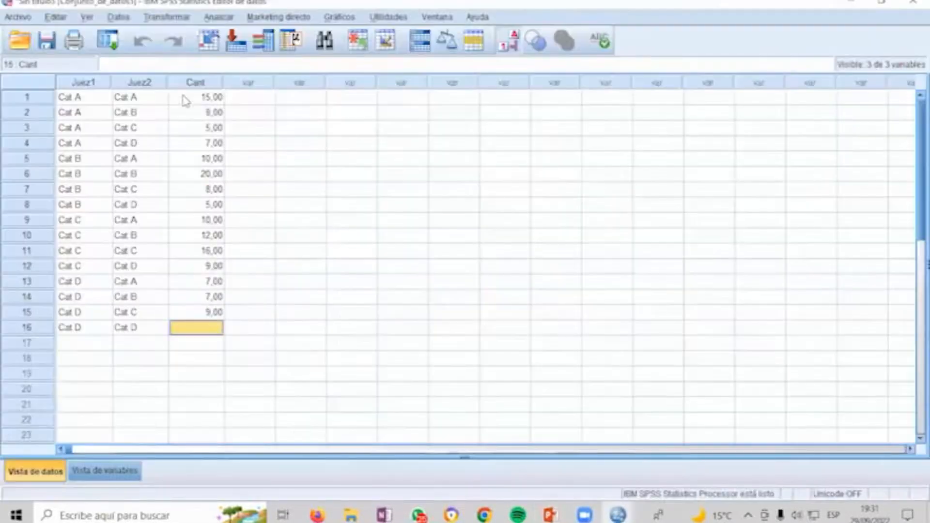
text(12)
key(Return)
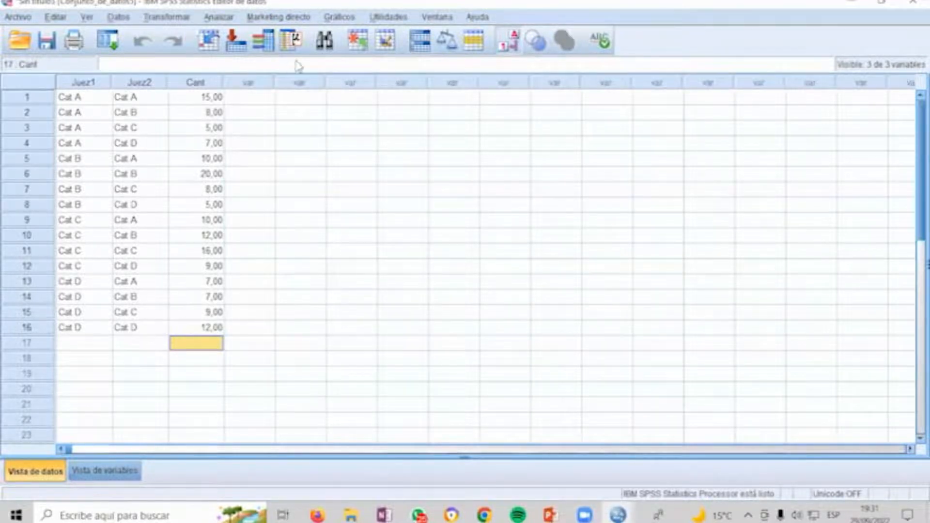
Step: Weight the cases using Cant as the frequency variable and return to the data editor
click(121, 17)
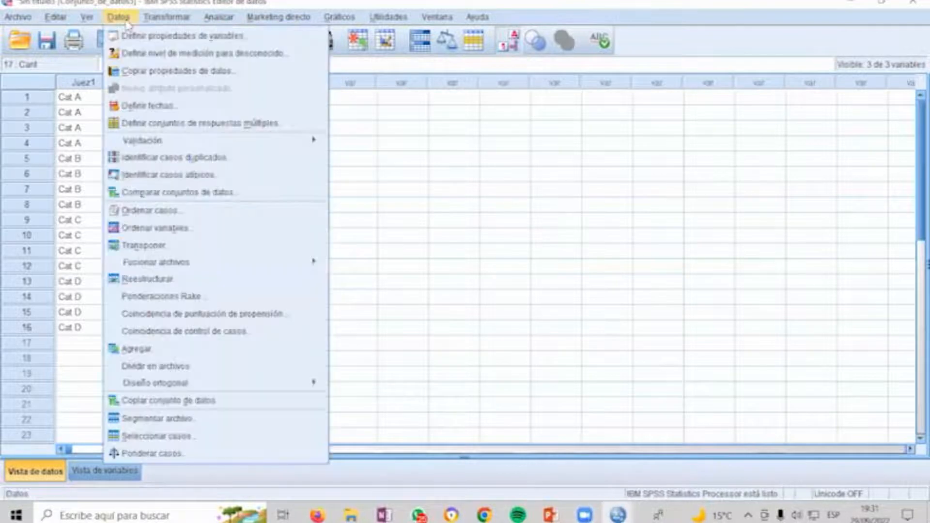
click(218, 454)
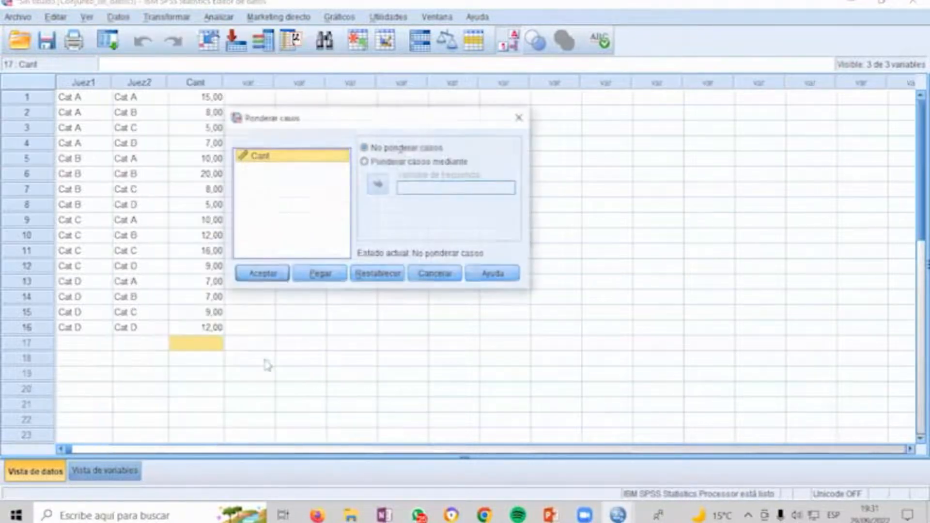
click(384, 162)
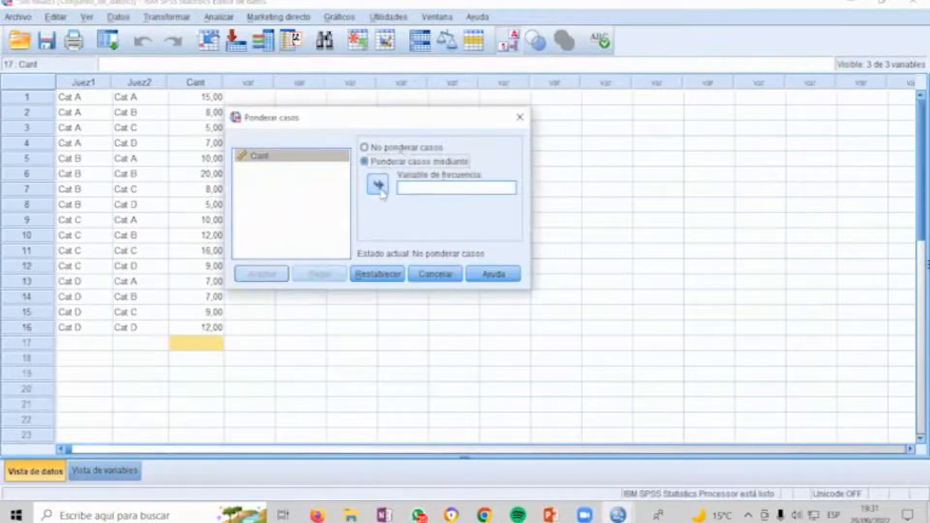
click(378, 185)
click(262, 275)
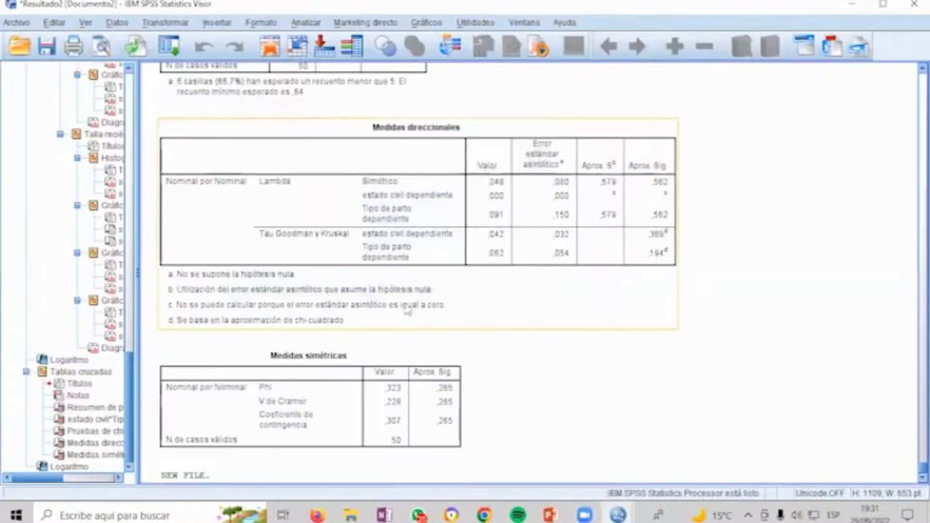
key(alt+Tab)
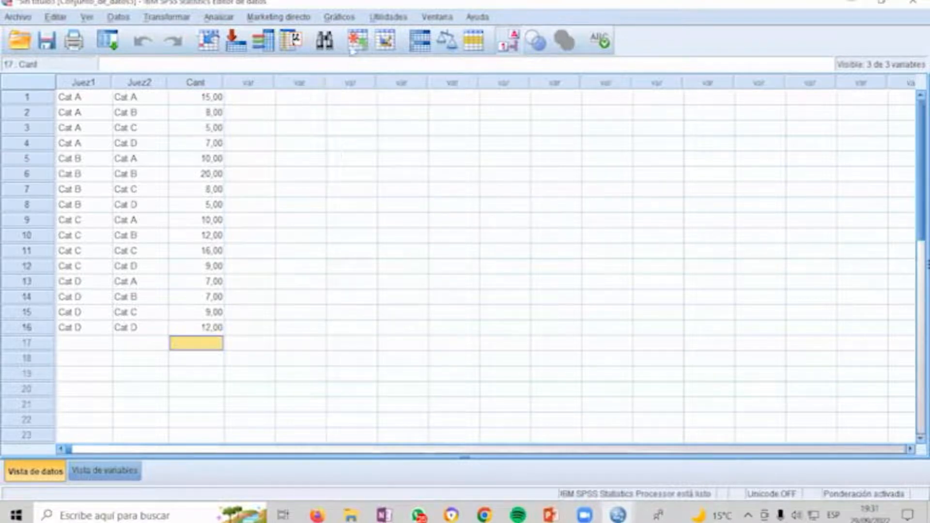
Step: Set up a crosstab (Tablas cruzadas) with Juez1 in the rows and Juez2 in the columns
click(219, 22)
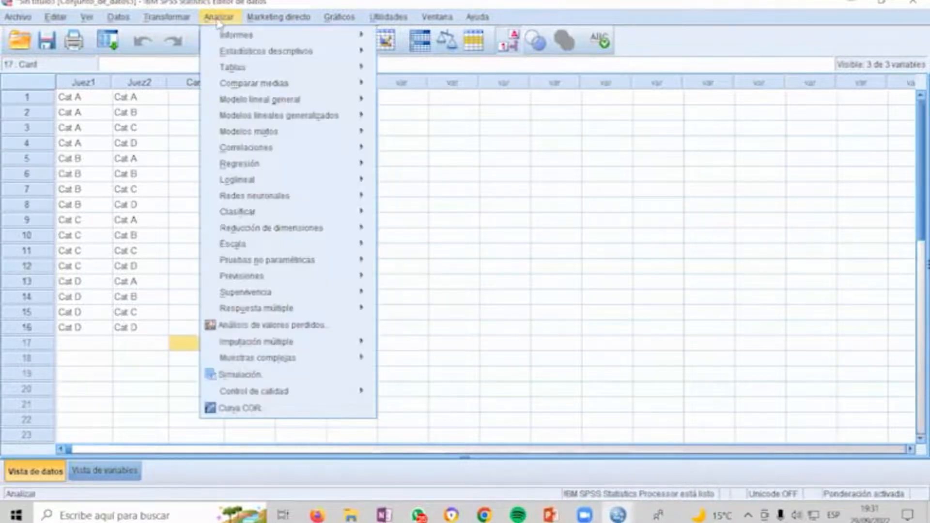
mouse_move(266, 54)
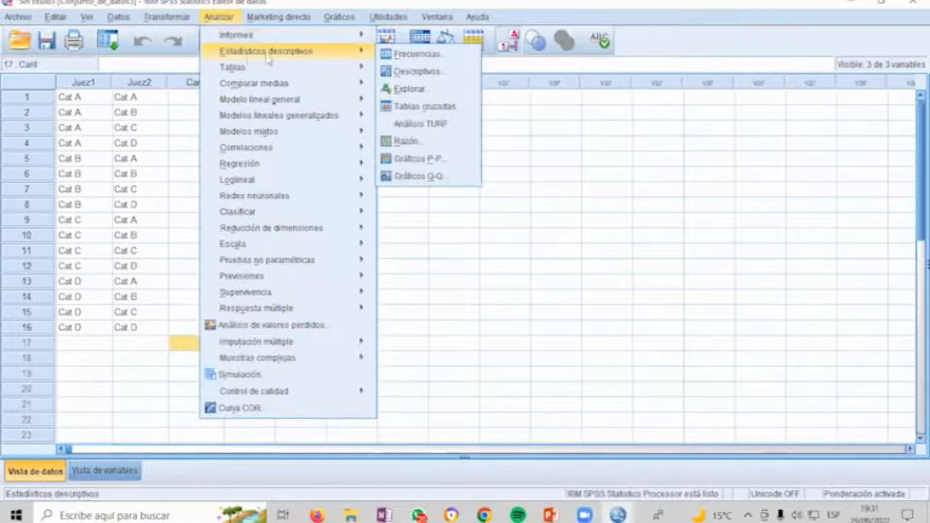
click(443, 105)
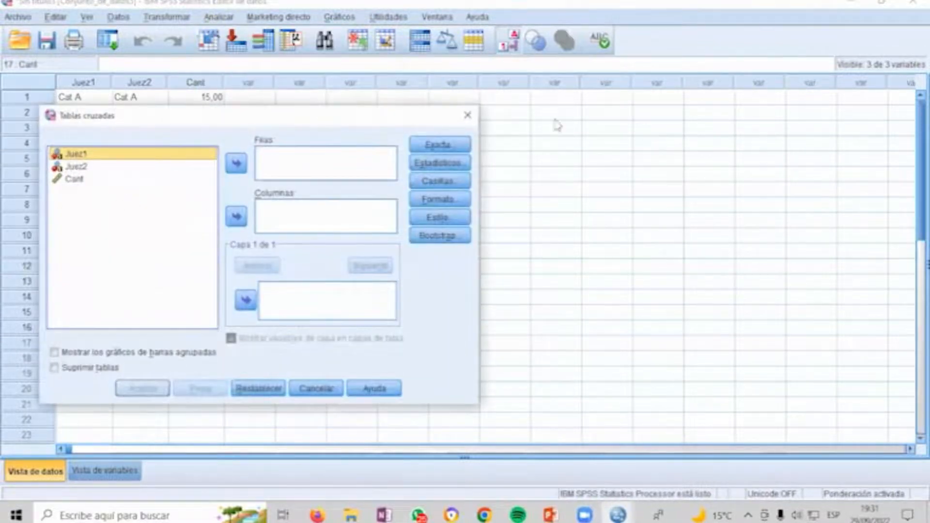
click(477, 167)
click(314, 160)
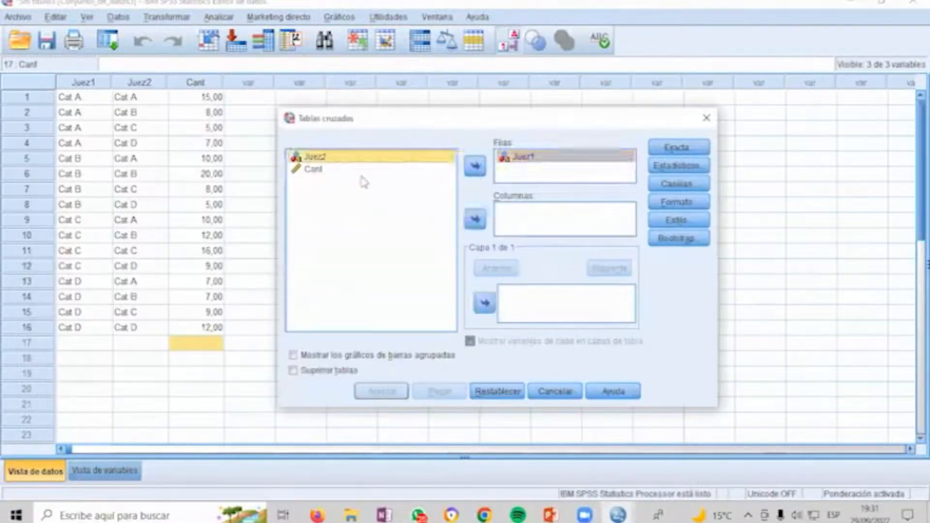
click(477, 221)
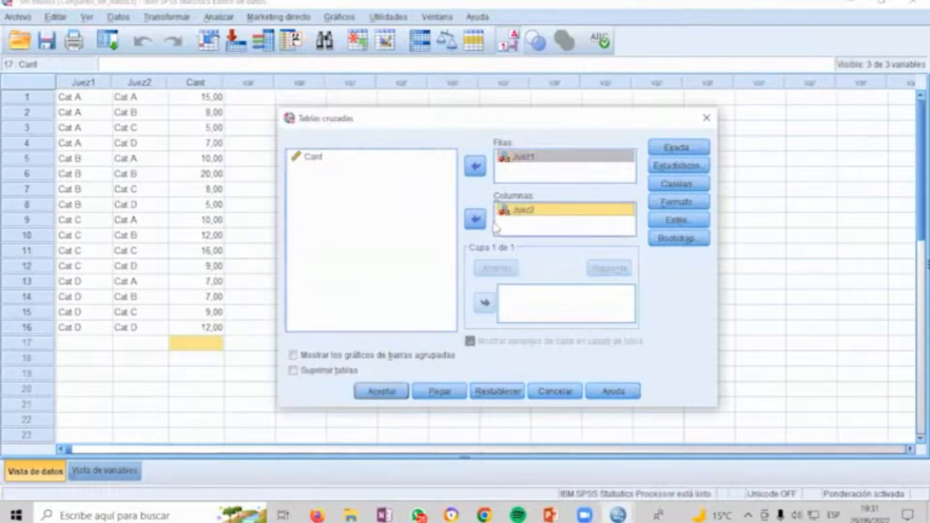
Step: Include the Chi-cuadrado and Kappa statistics in the crosstab
click(681, 166)
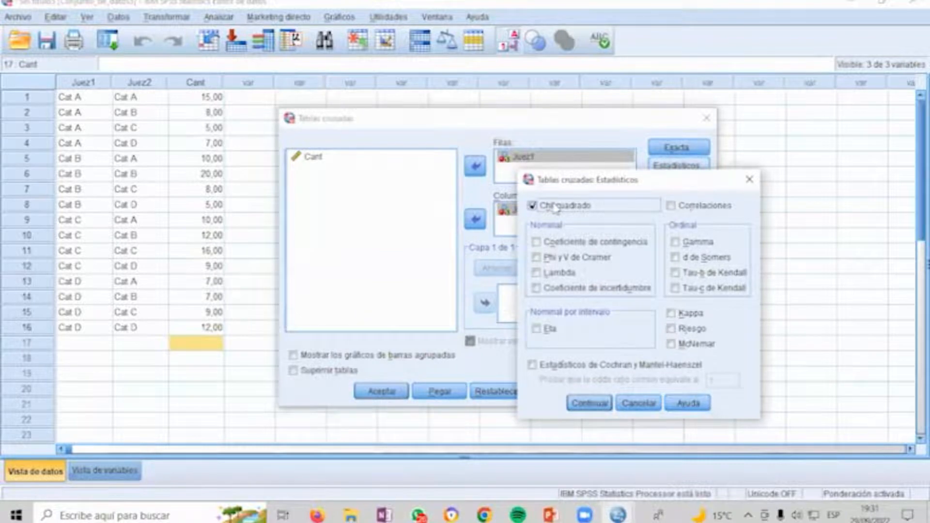
click(672, 314)
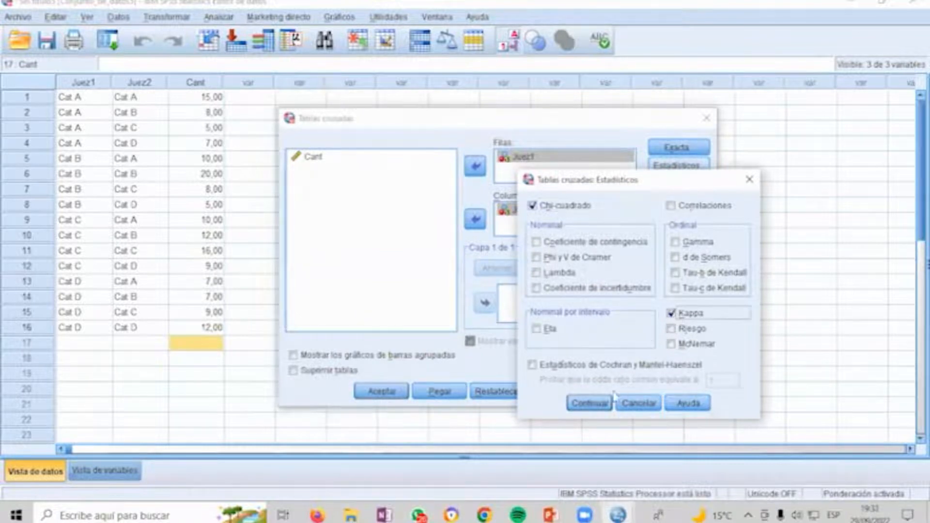
click(591, 403)
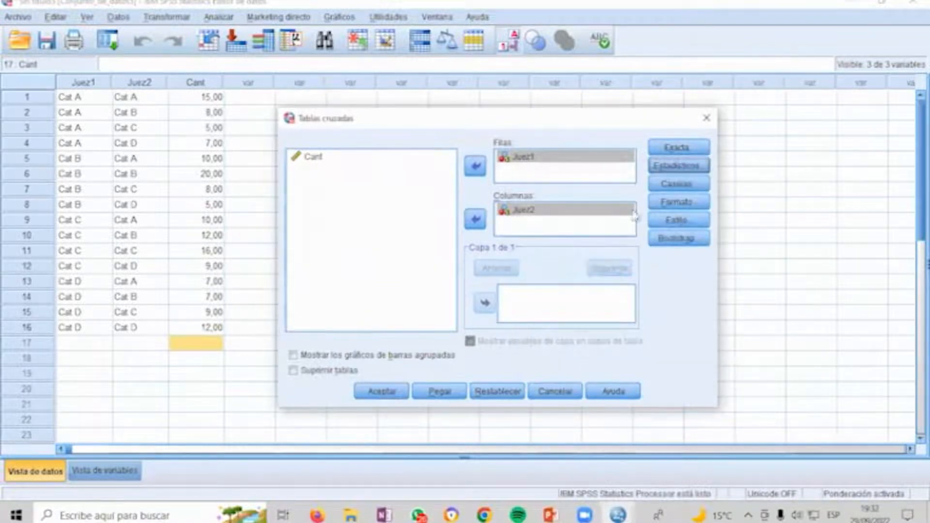
Step: Show the Esperado counts alongside the Observado counts in the crosstab cells and run the Juez1 by Juez2 analysis
click(677, 186)
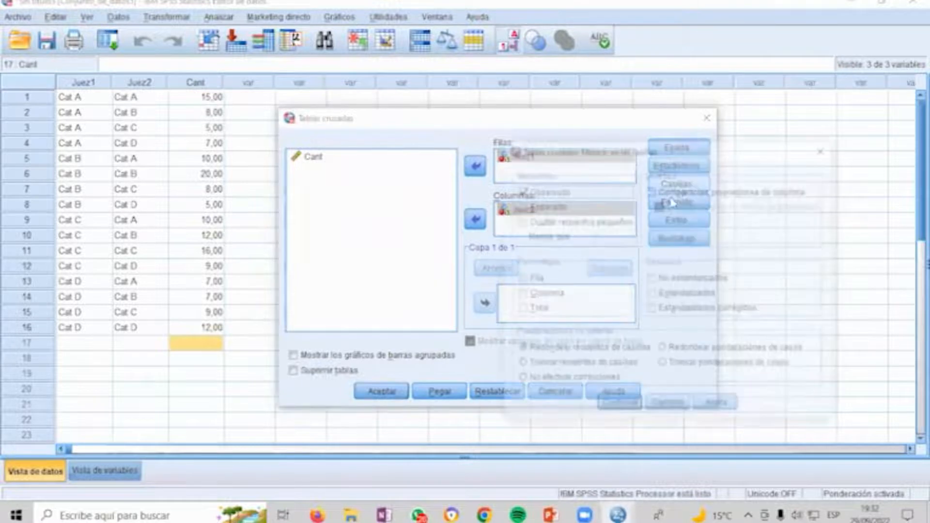
click(535, 206)
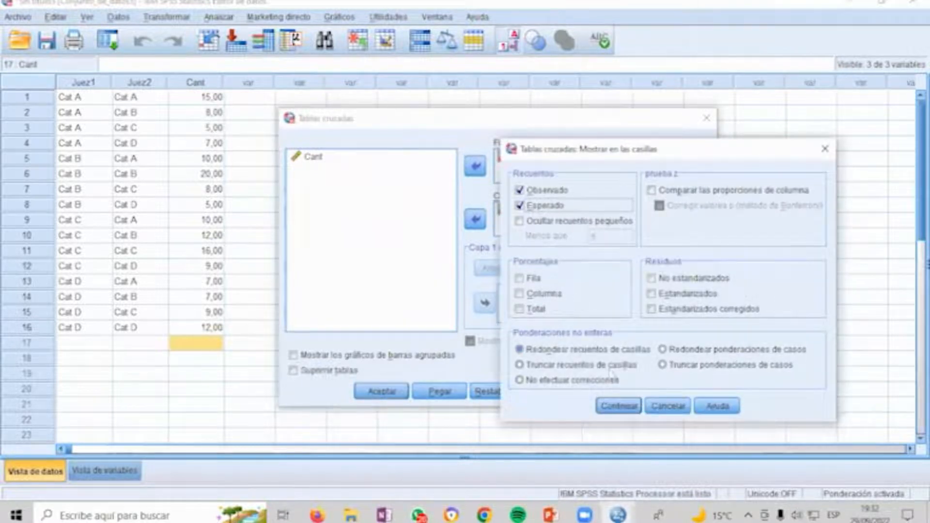
click(621, 408)
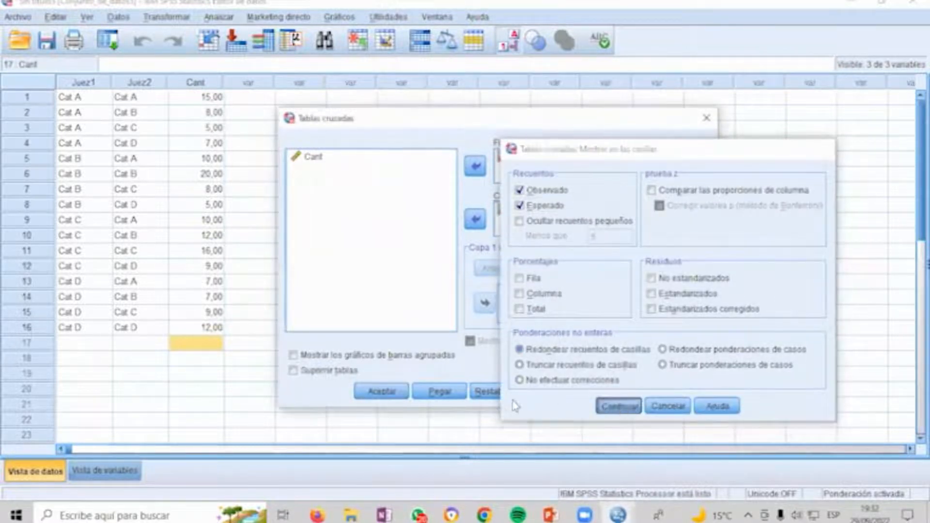
click(390, 390)
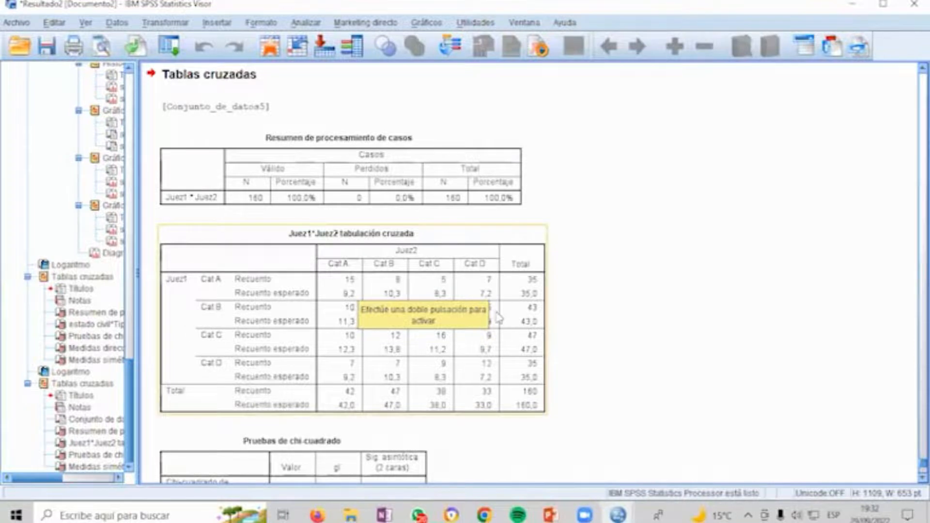
Step: Examine the chi-square and Kappa output tables and switch to PowerPoint to compare them with the Kappa index slide
scroll(493, 313, down, 5)
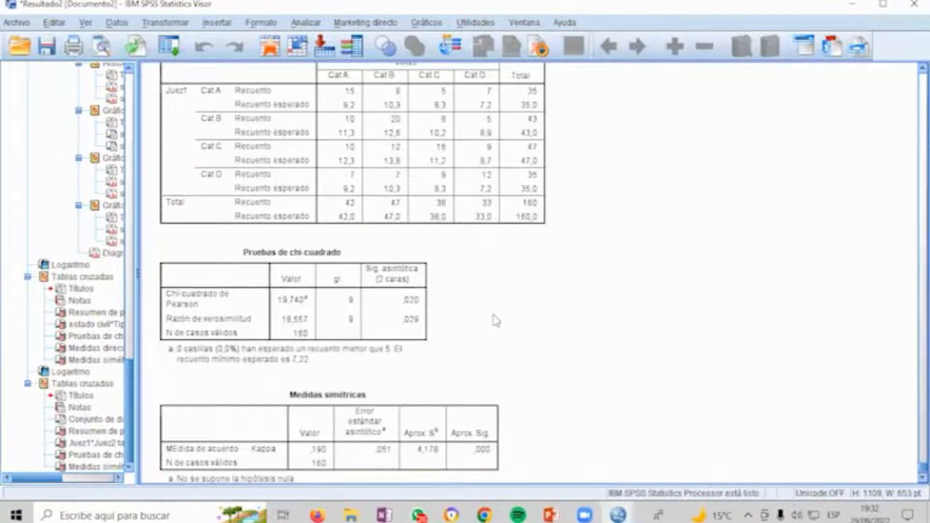
scroll(494, 318, down, 1)
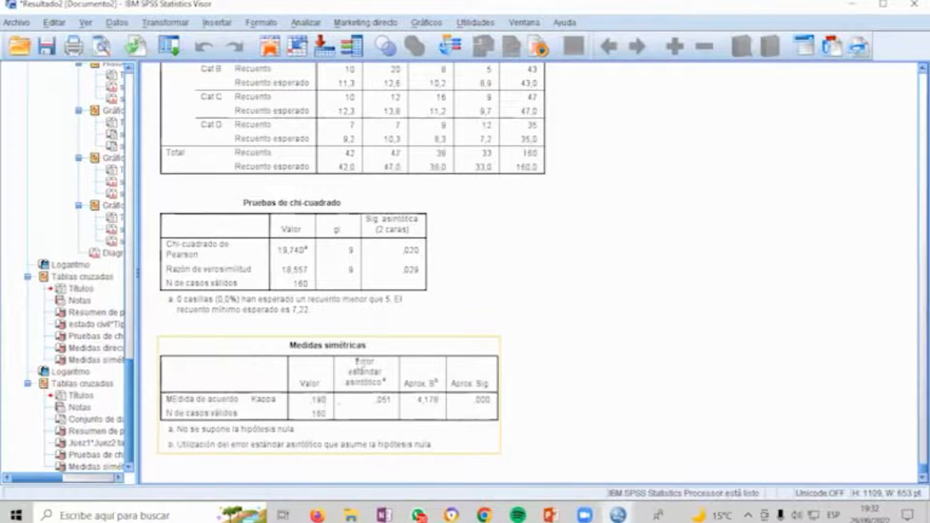
key(alt+Tab)
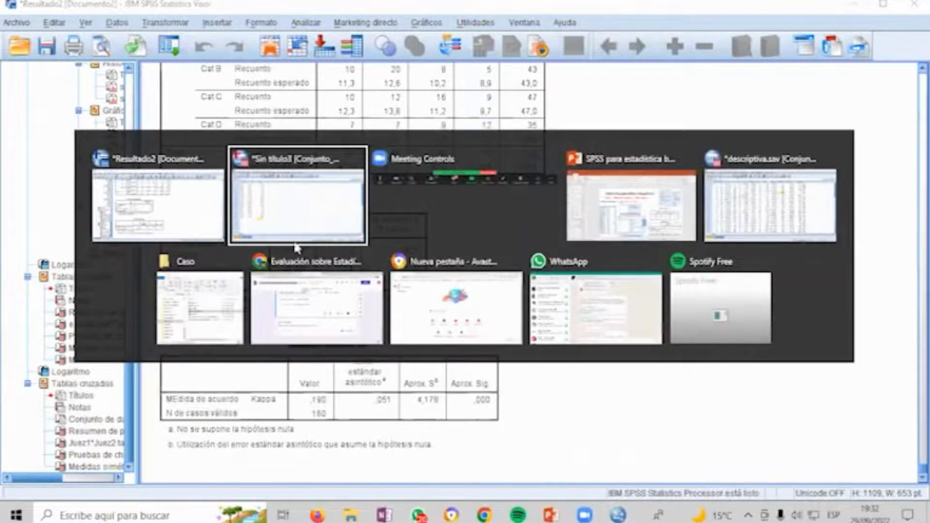
click(623, 227)
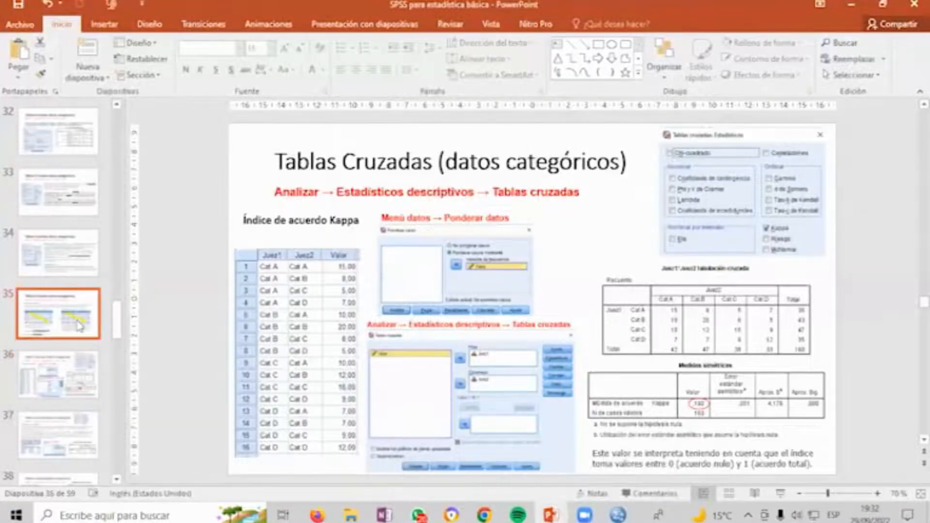
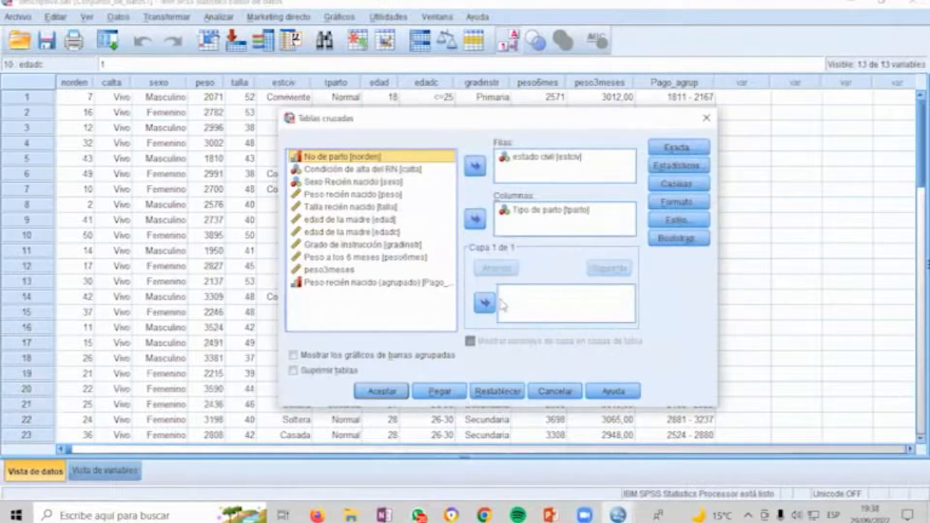
Step: Following the three-variable slide in PowerPoint, add Sexo Recién nacido as the layer of the estado civil by Tipo de parto crosstab and run it
key(alt+Tab)
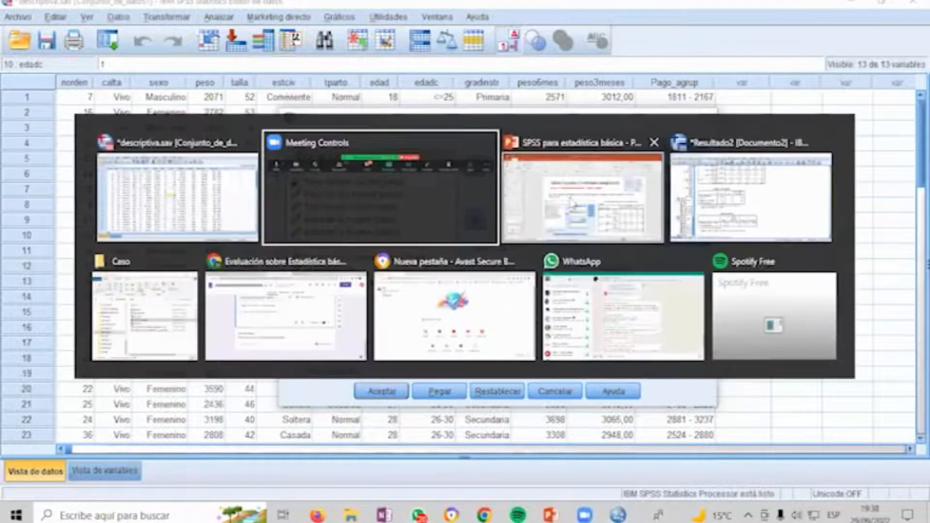
key(alt+Tab)
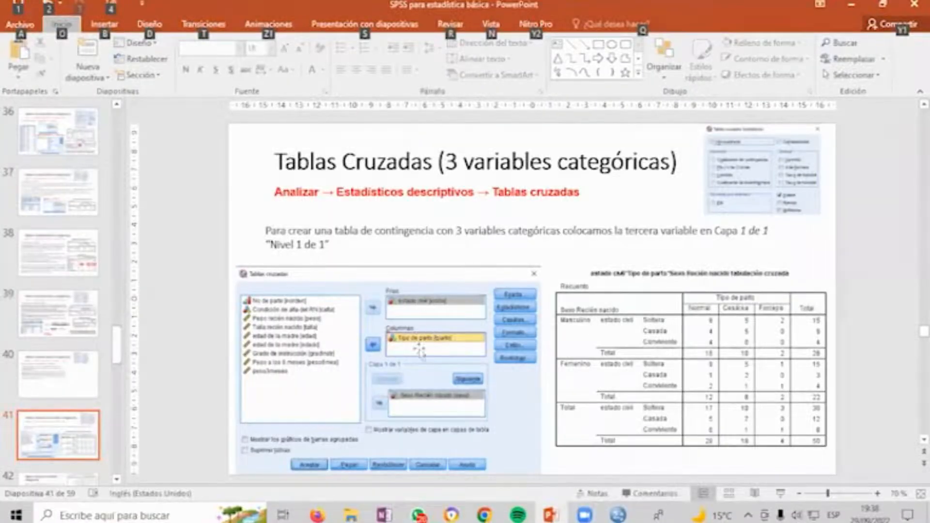
key(alt+Tab)
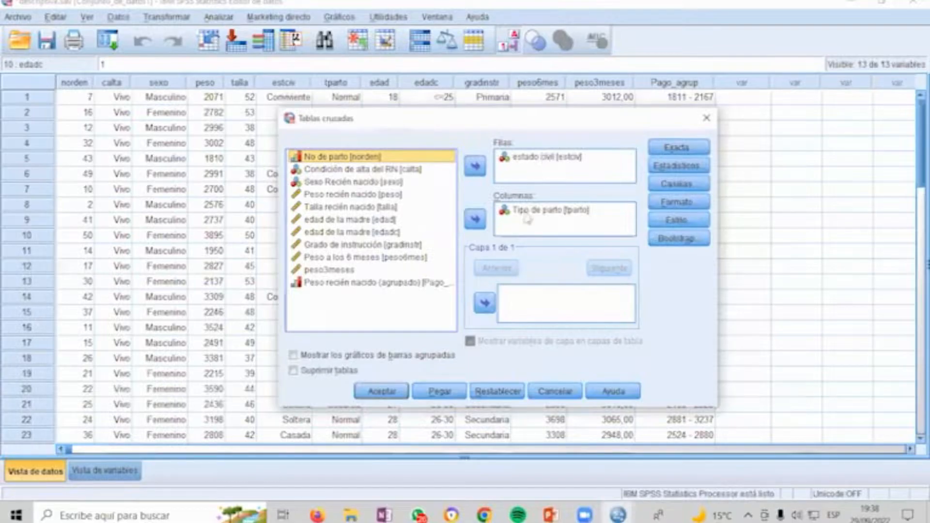
click(335, 182)
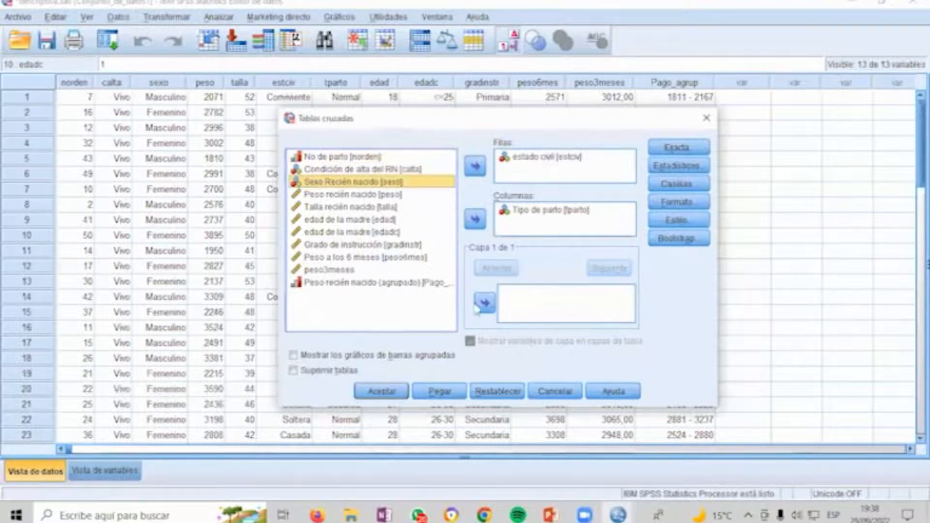
click(484, 303)
drag(480, 121, 347, 105)
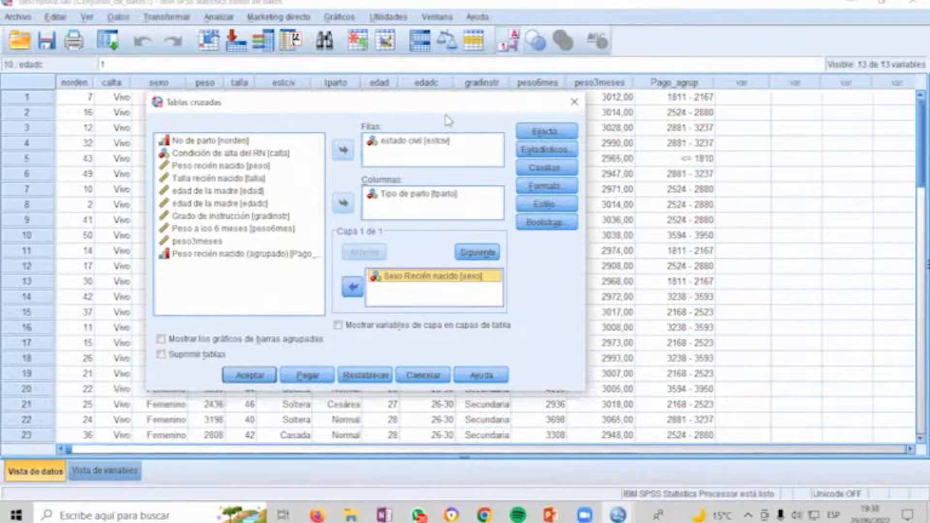
drag(439, 113, 433, 118)
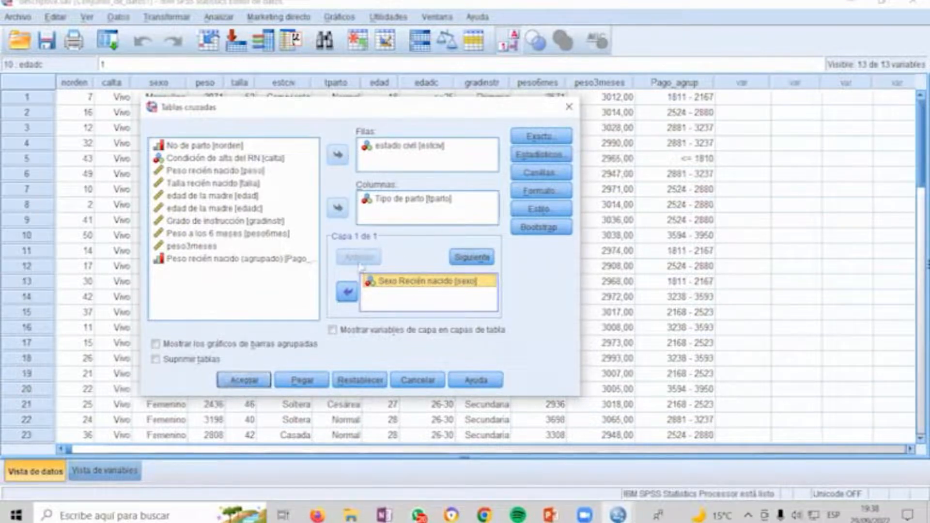
click(242, 381)
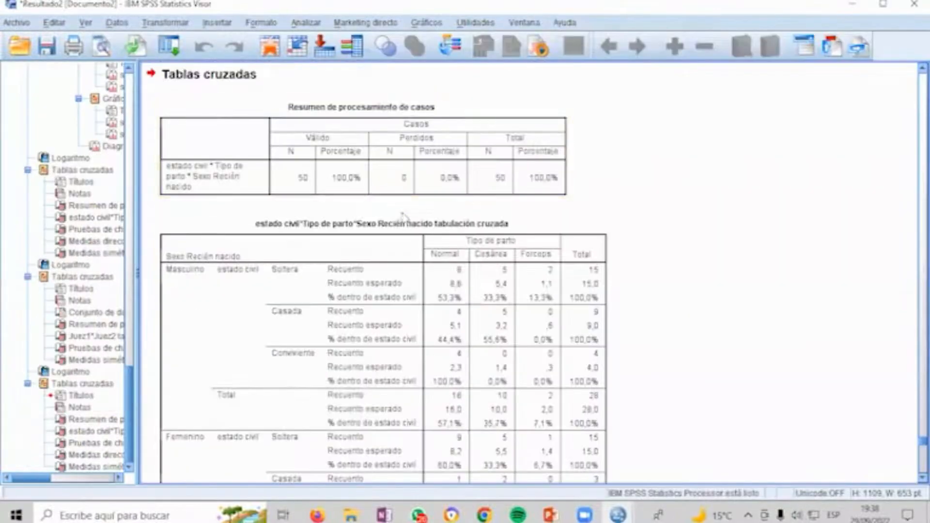
Step: Compare the earlier estado civil by Tipo de parto crosstab with the new version layered by Sexo Recién nacido
scroll(406, 225, up, 10)
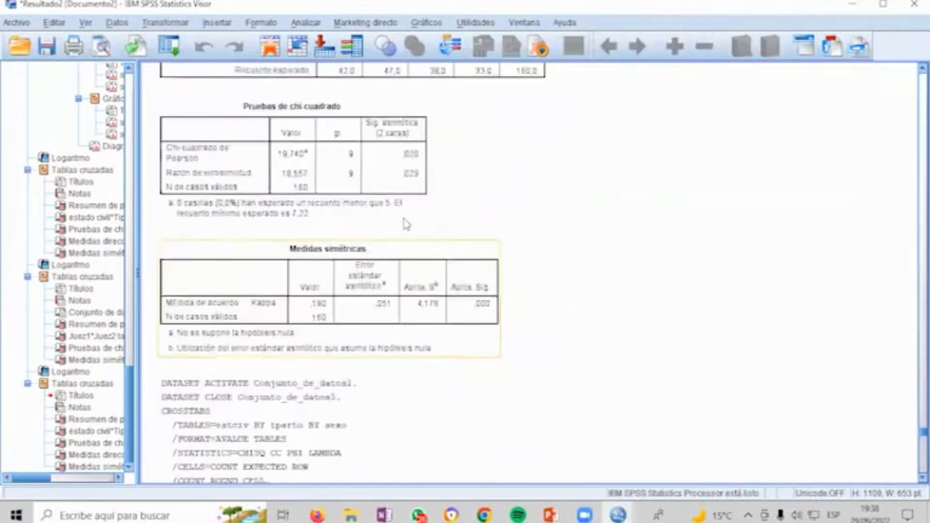
scroll(368, 206, up, 10)
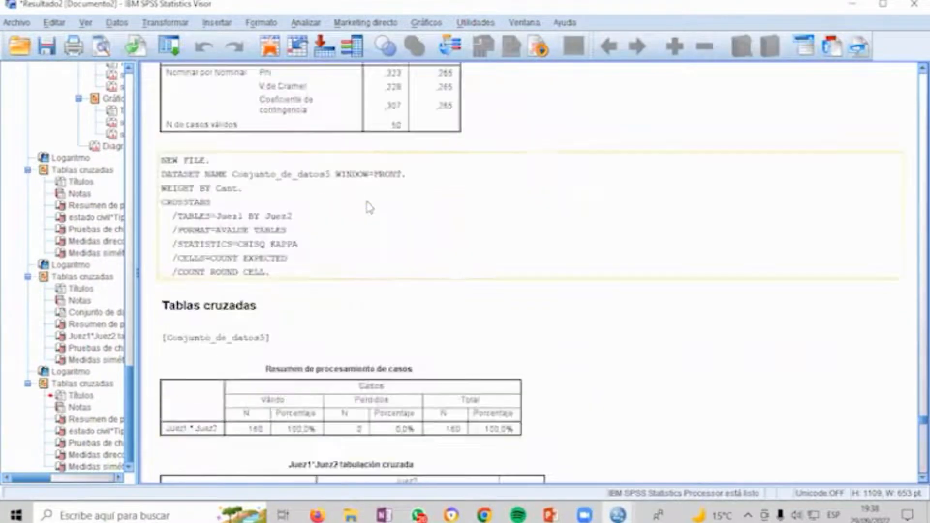
scroll(368, 208, up, 8)
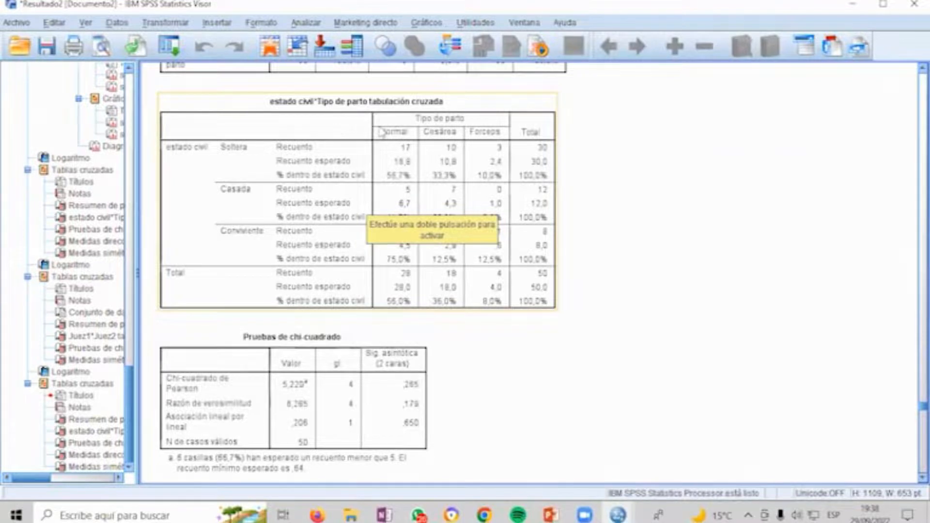
scroll(382, 136, down, 18)
scroll(383, 143, down, 10)
scroll(269, 168, up, 3)
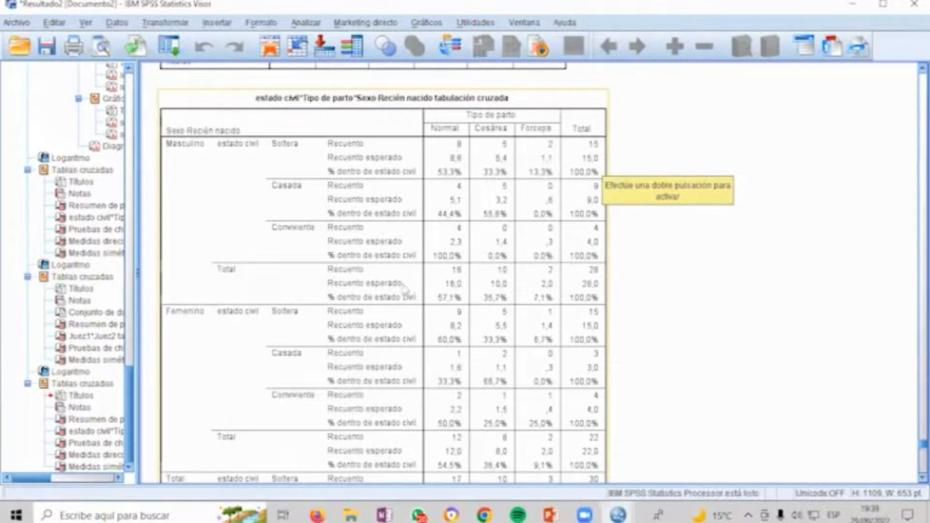
scroll(400, 371, down, 3)
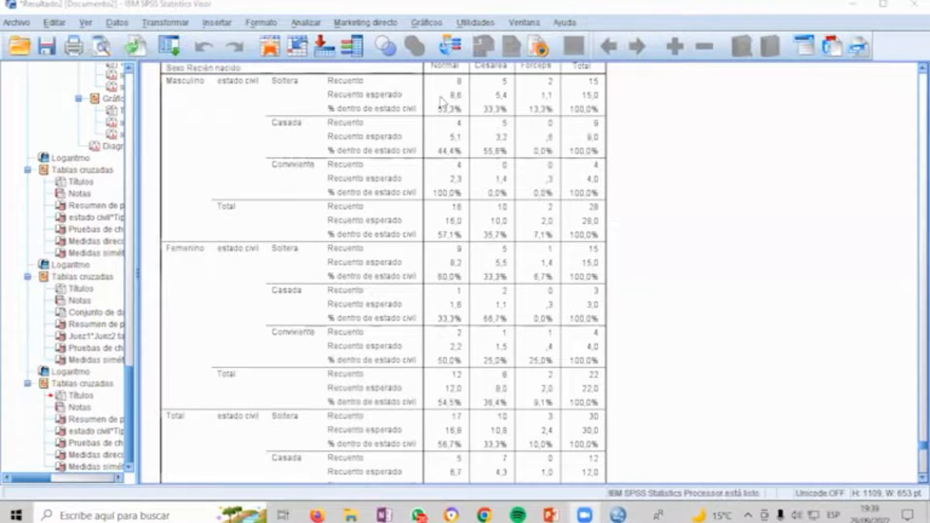
Step: Outline the Femenino block of the layered crosstab in red and circle the overall count for each sex
mouse_move(159, 239)
mouse_down()
mouse_move(150, 357)
mouse_move(189, 408)
mouse_move(608, 409)
mouse_move(606, 245)
mouse_move(538, 228)
mouse_move(469, 237)
mouse_up()
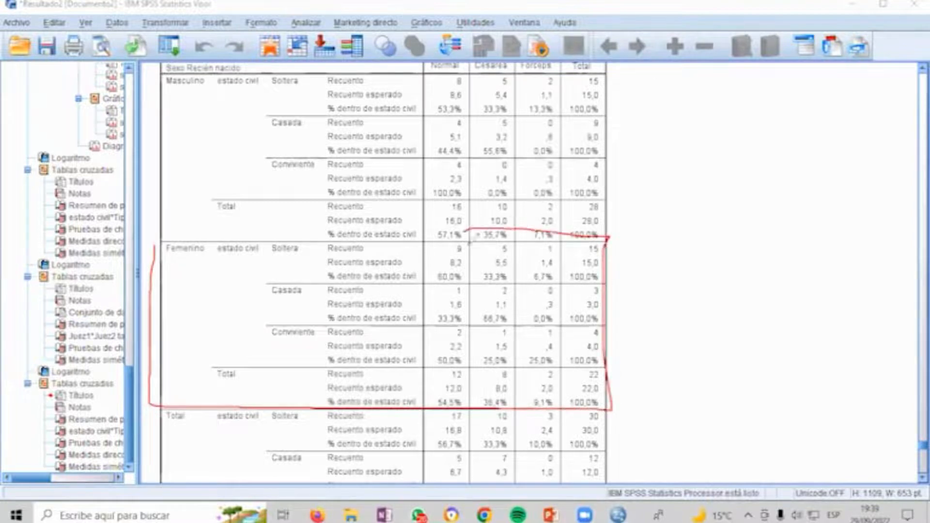
mouse_move(603, 368)
mouse_down()
mouse_move(600, 383)
mouse_move(606, 357)
mouse_up()
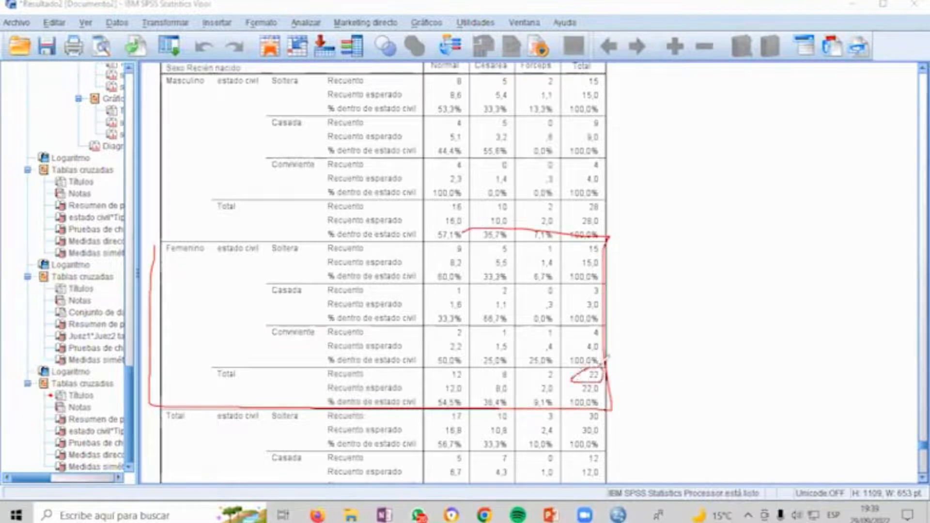
drag(604, 198, 609, 199)
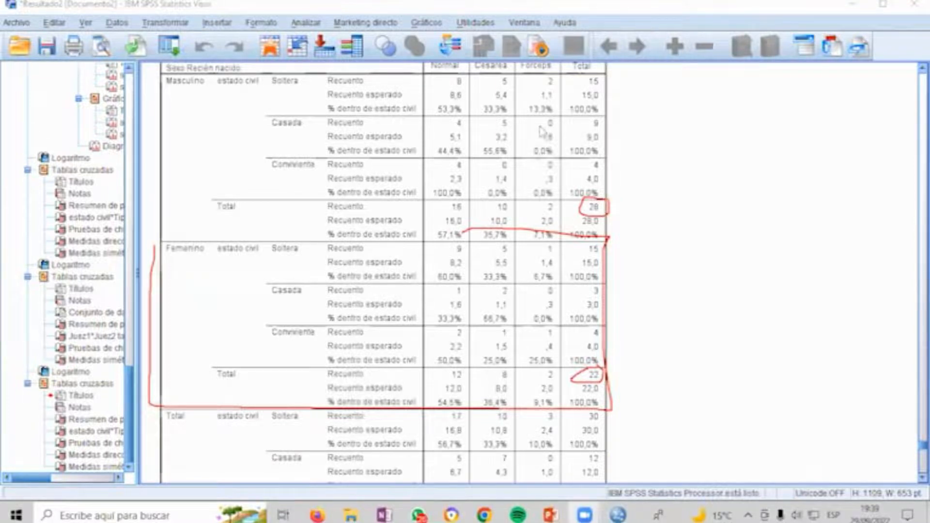
Step: Switch to PowerPoint and open slide 42 on crosstabs with four categorical variables
key(alt+Tab)
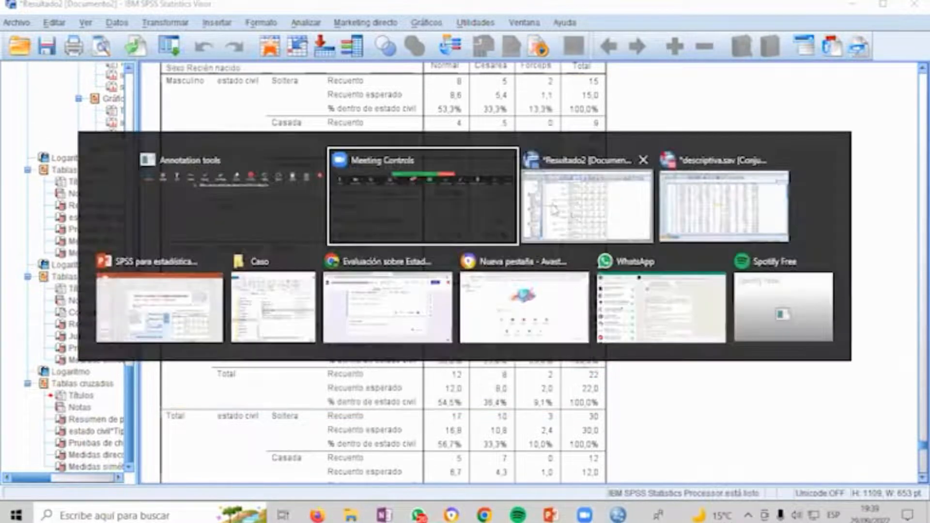
click(696, 219)
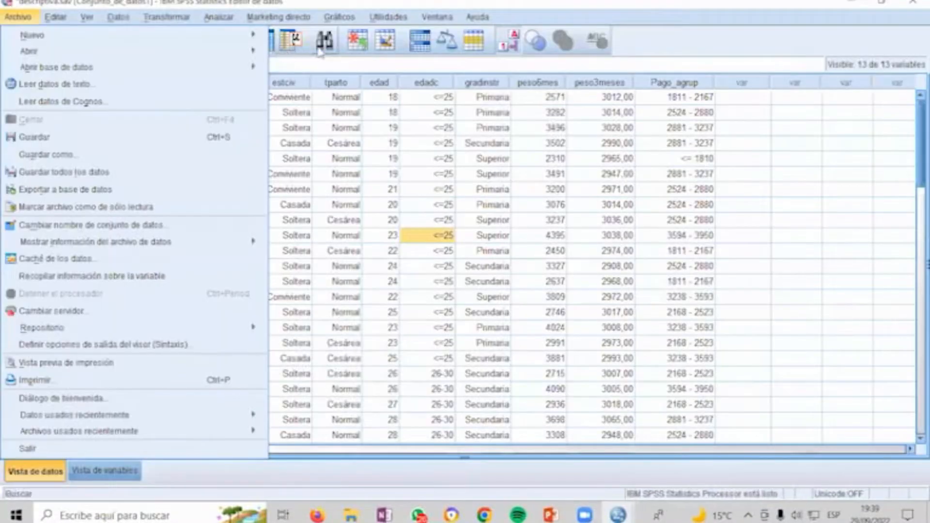
key(alt+Tab)
click(179, 332)
scroll(92, 361, down, 3)
click(77, 312)
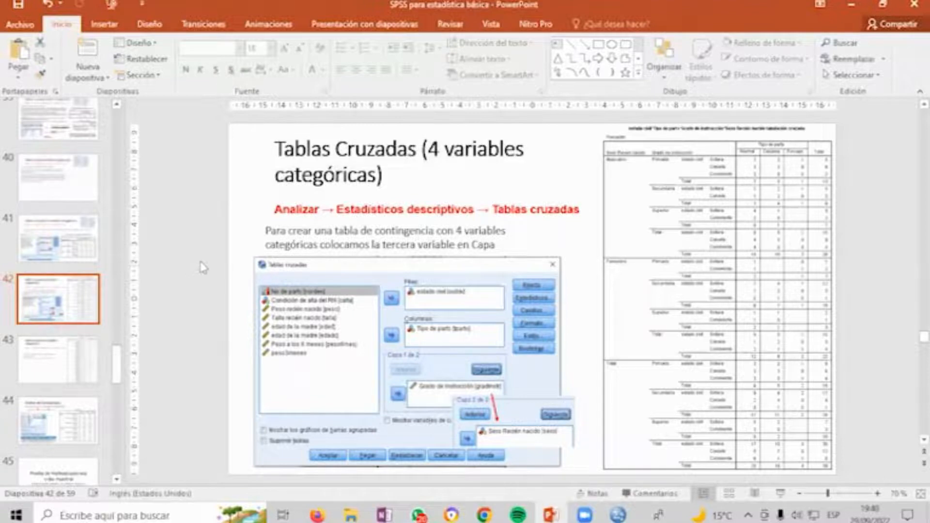
Step: Back in SPSS, reopen the recent Tablas cruzadas setup and replace Sexo Recién nacido with Grado de instrucción in the first layer
key(alt+Tab)
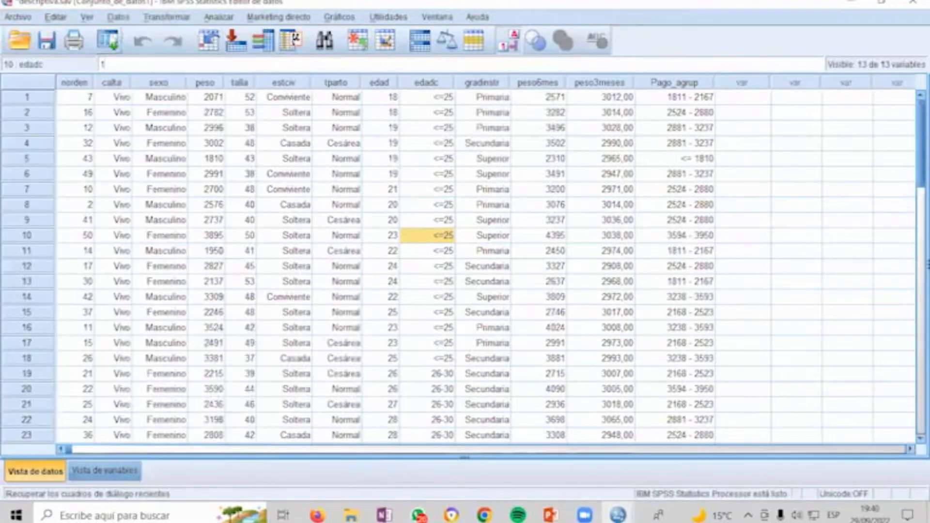
click(109, 41)
click(121, 65)
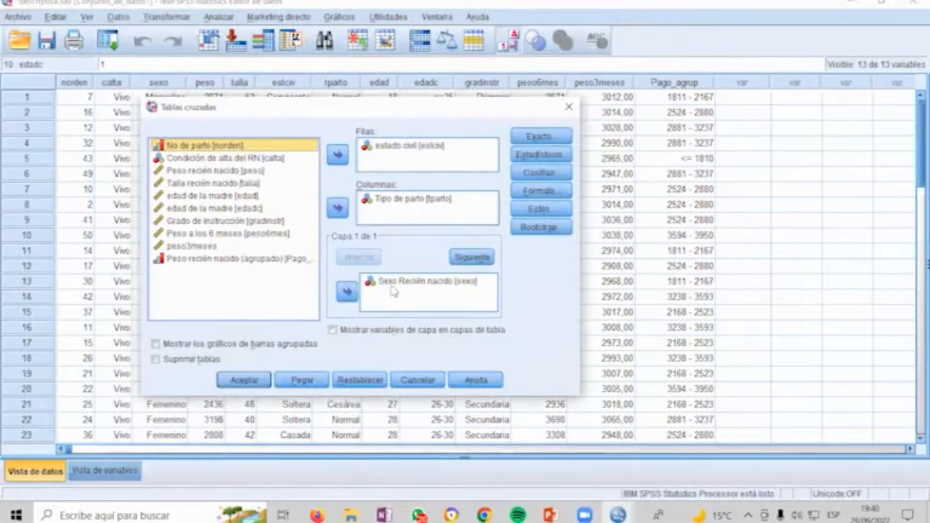
click(392, 282)
click(353, 292)
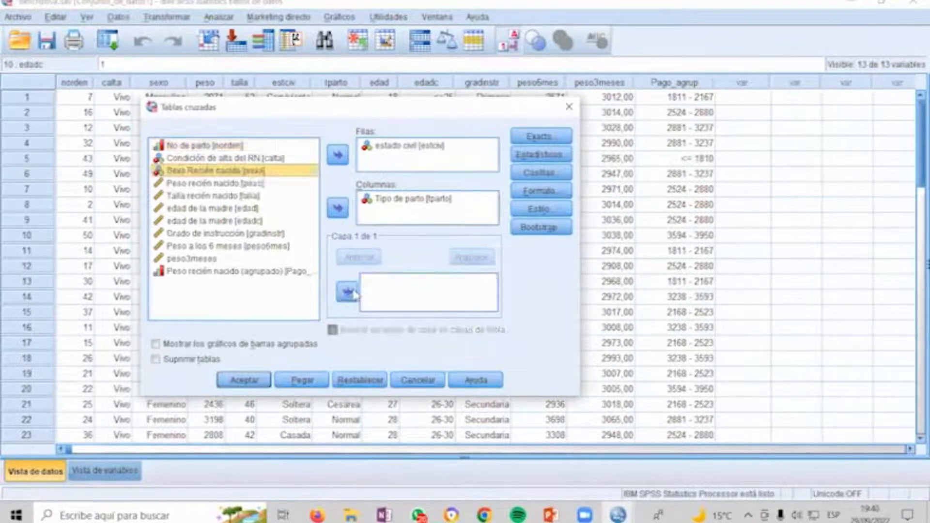
click(233, 234)
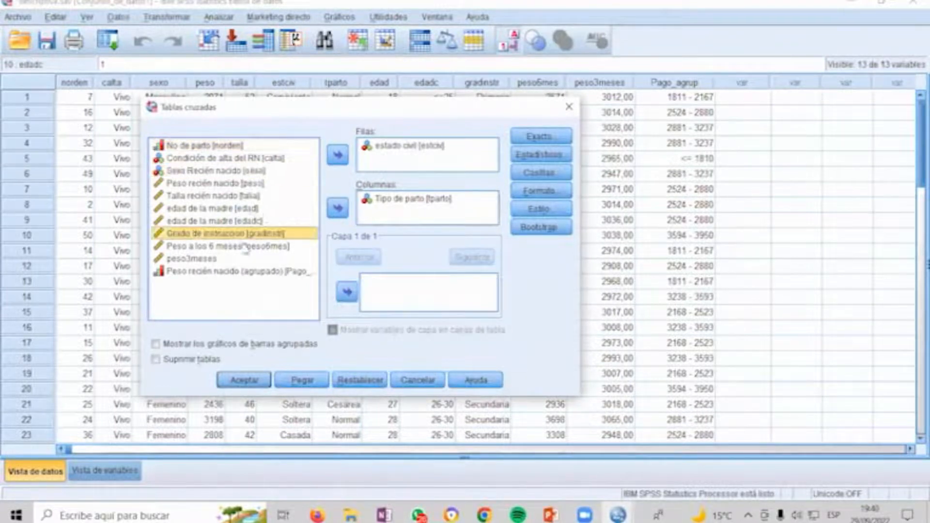
click(346, 292)
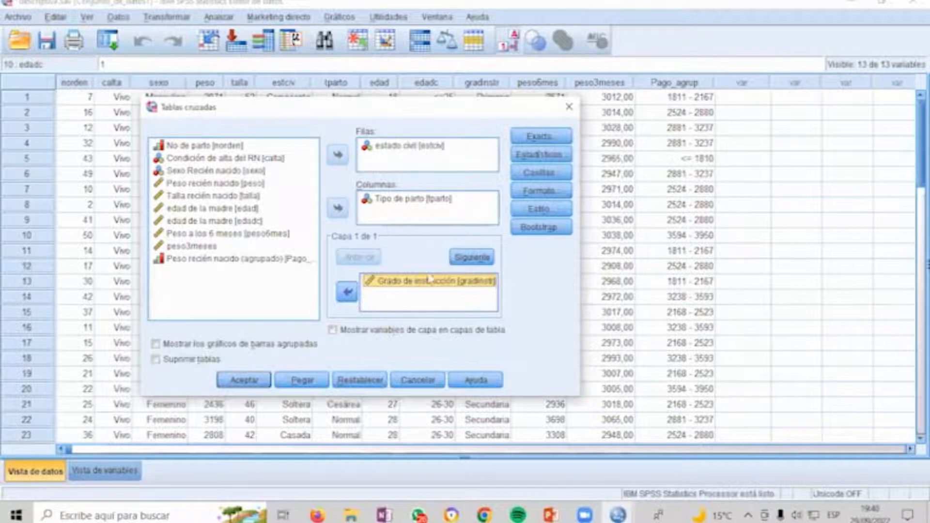
Step: Add a second layer to the crosstab containing Sexo Recién nacido
click(462, 260)
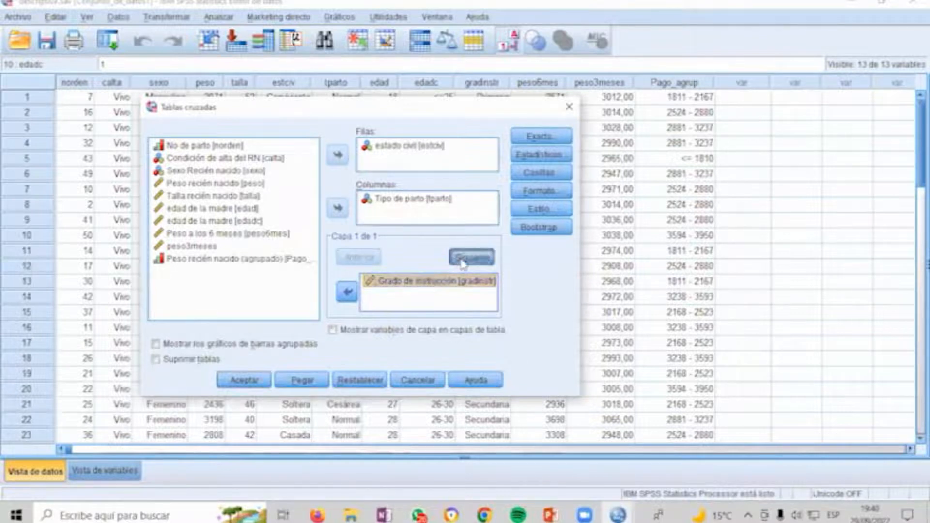
click(213, 170)
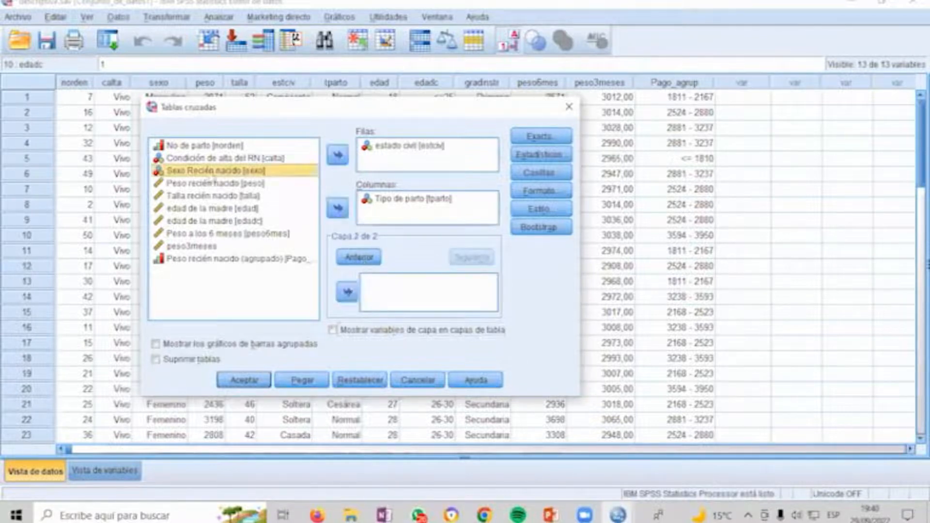
click(348, 292)
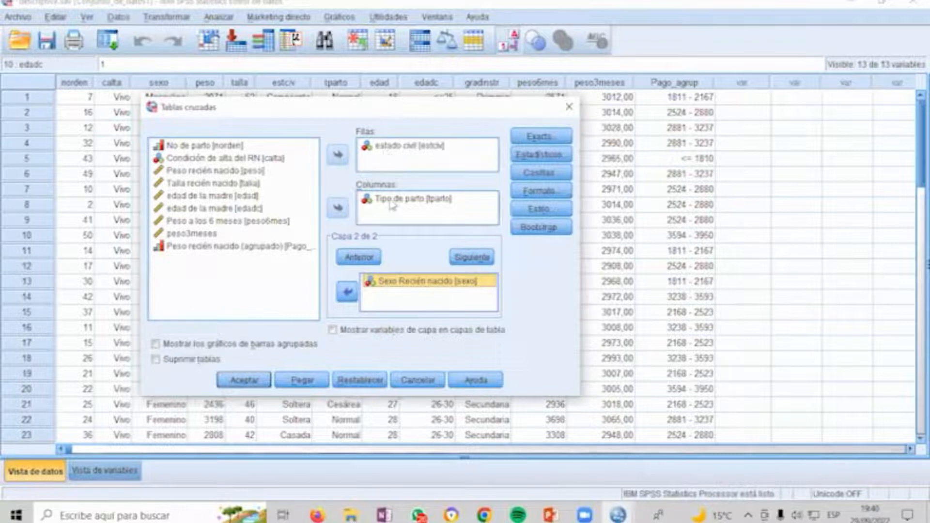
Step: Check the variables in both crosstab layers and run the four-variable crosstab
click(374, 259)
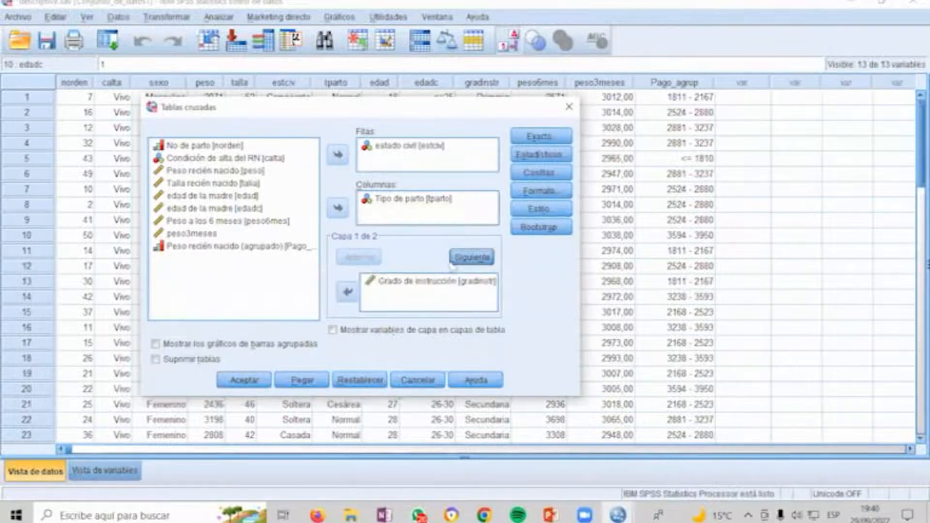
click(472, 256)
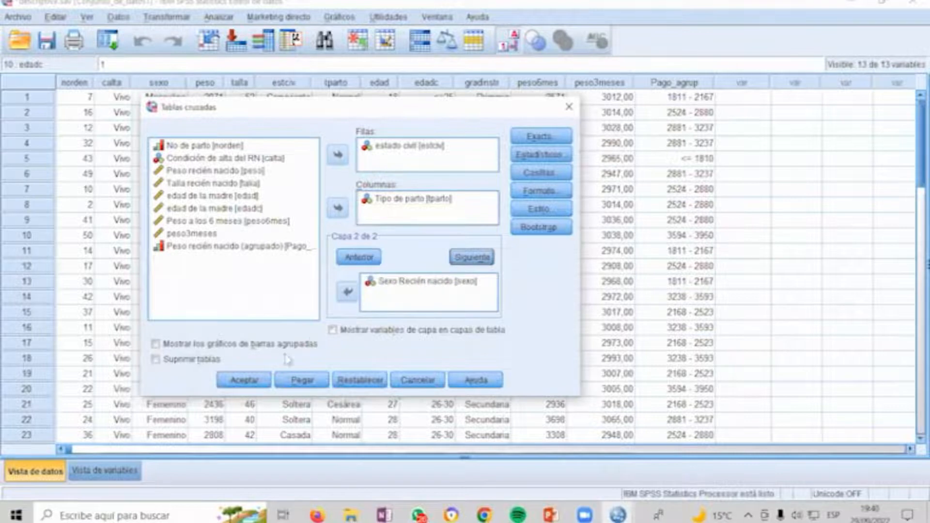
click(245, 384)
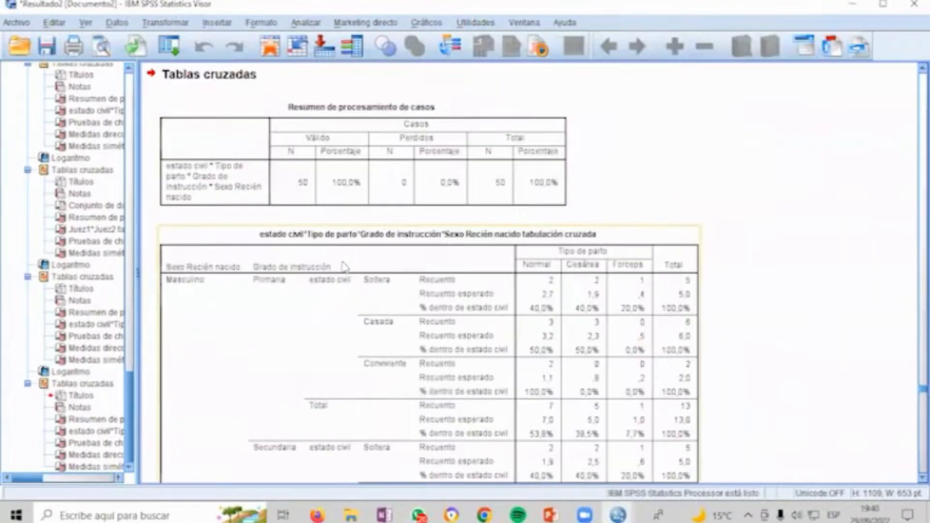
Step: Review the Masculino block of the four-variable crosstab and circle its overall total count in red
scroll(334, 267, down, 2)
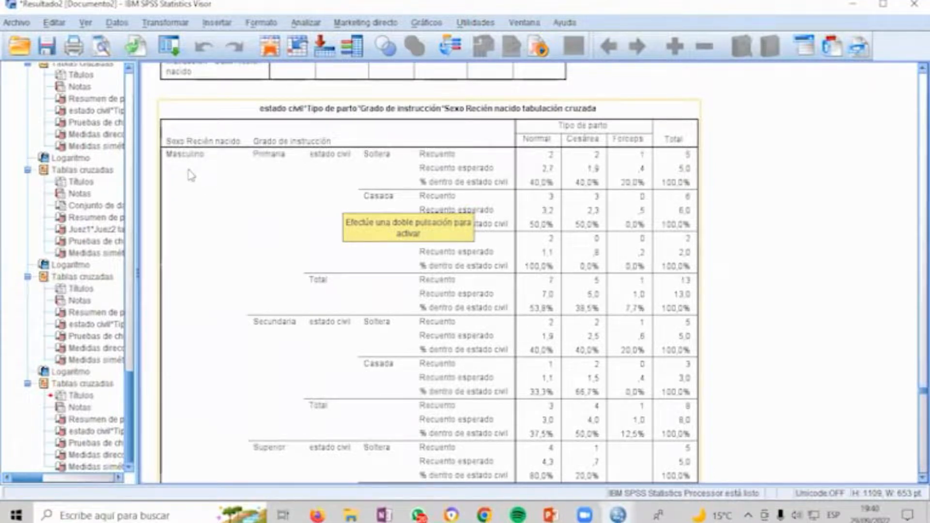
scroll(190, 176, down, 5)
scroll(190, 177, up, 5)
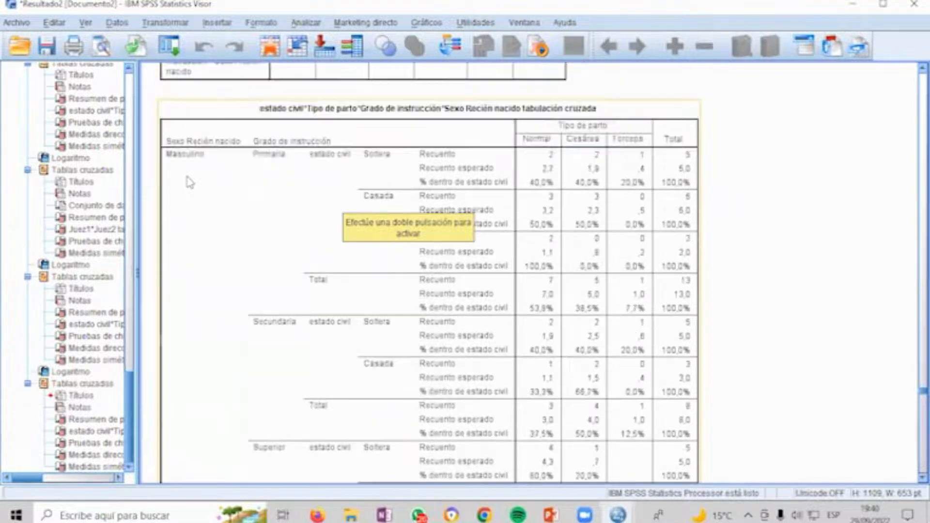
scroll(192, 187, down, 8)
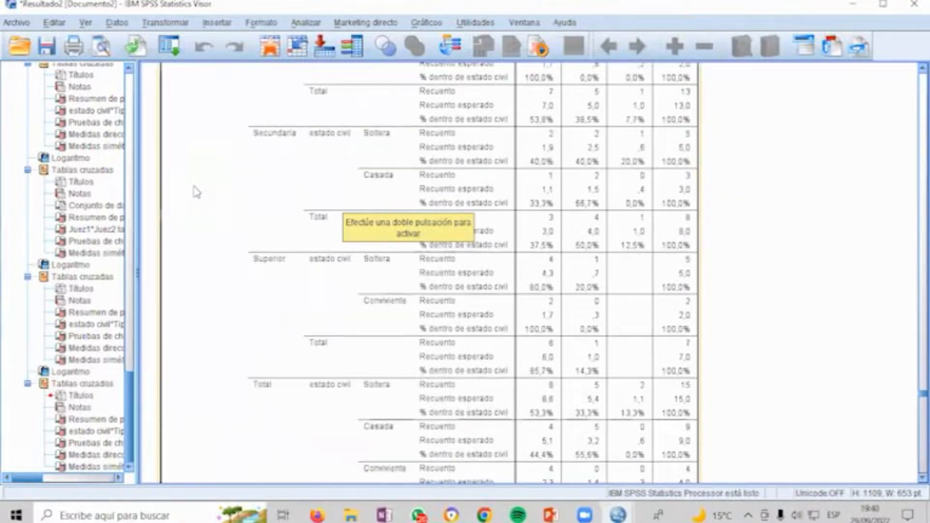
scroll(552, 368, down, 3)
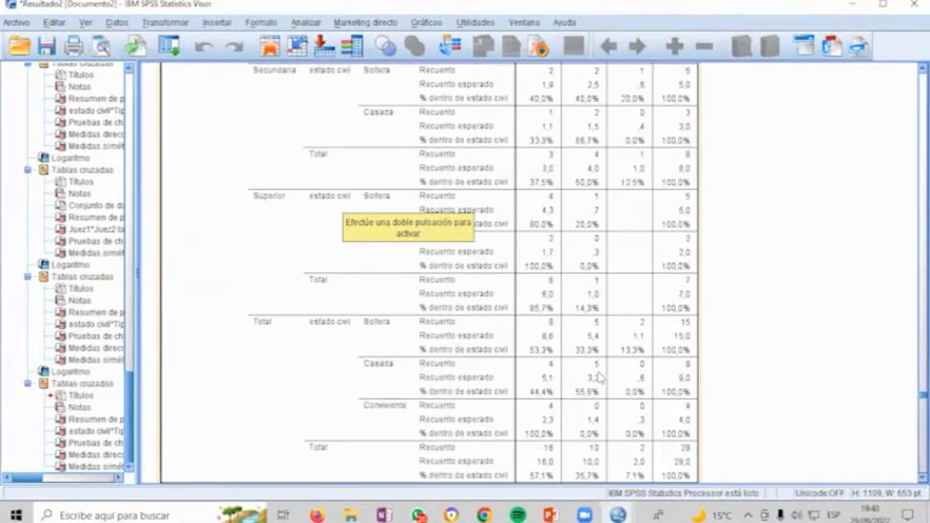
scroll(599, 377, down, 3)
scroll(599, 377, down, 3)
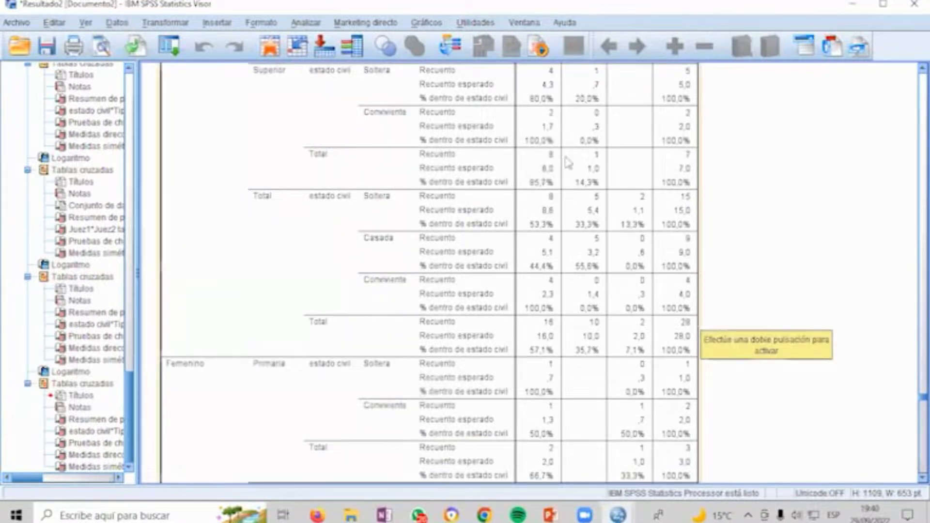
mouse_move(690, 316)
mouse_down()
mouse_move(698, 325)
mouse_move(695, 310)
mouse_move(688, 314)
mouse_up()
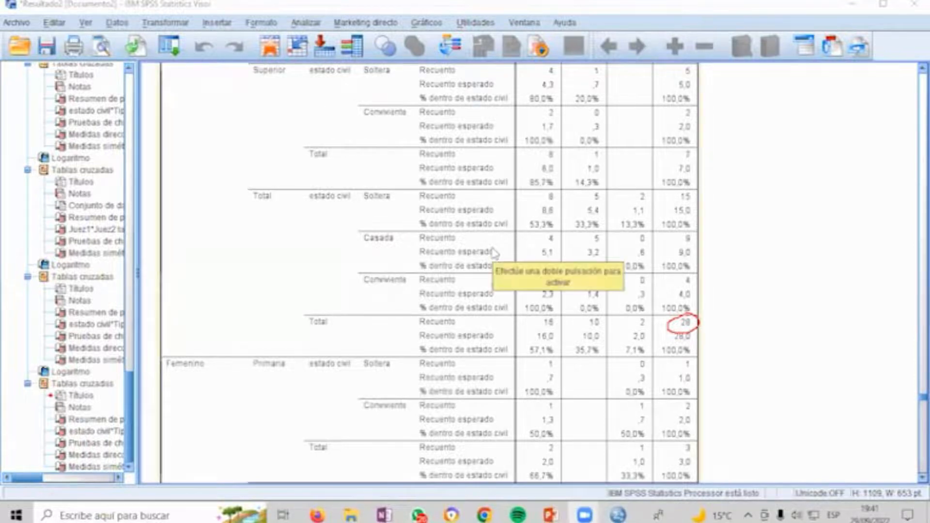
scroll(494, 252, up, 10)
scroll(494, 253, up, 5)
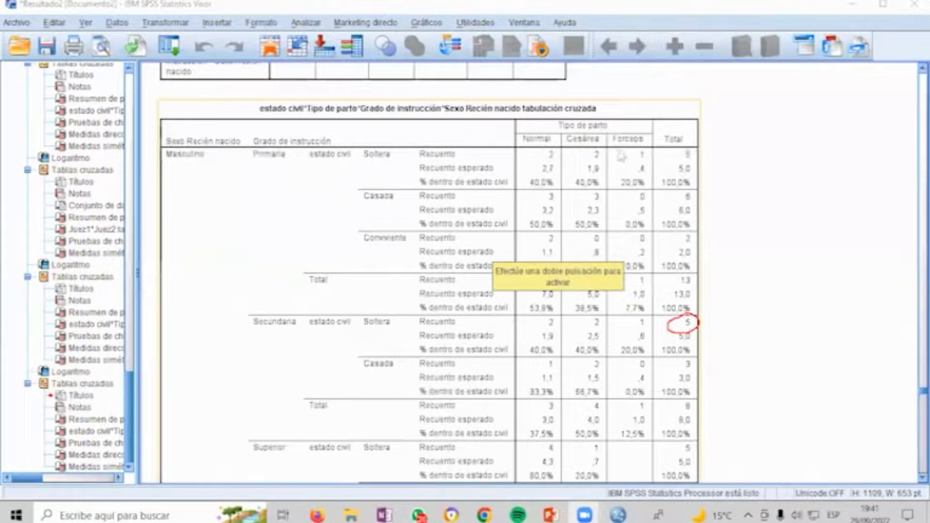
Step: Examine the four-variable crosstab of marital status by delivery type and its chi-square tests, down to the footnotes
click(609, 114)
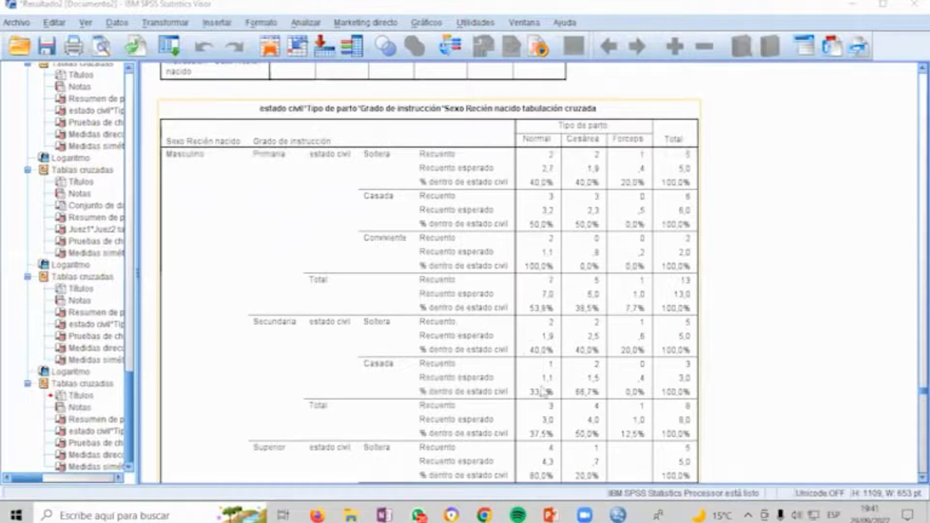
scroll(603, 339, down, 6)
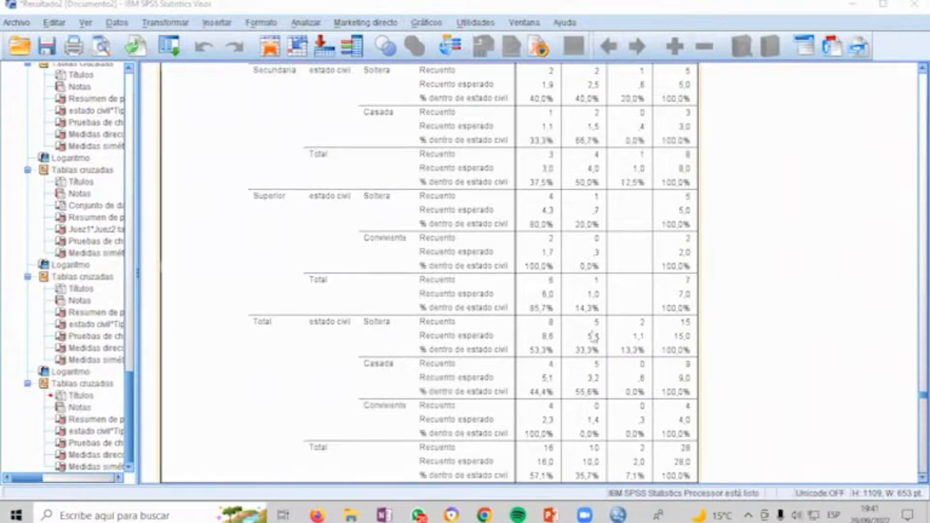
scroll(557, 264, down, 10)
scroll(558, 264, down, 15)
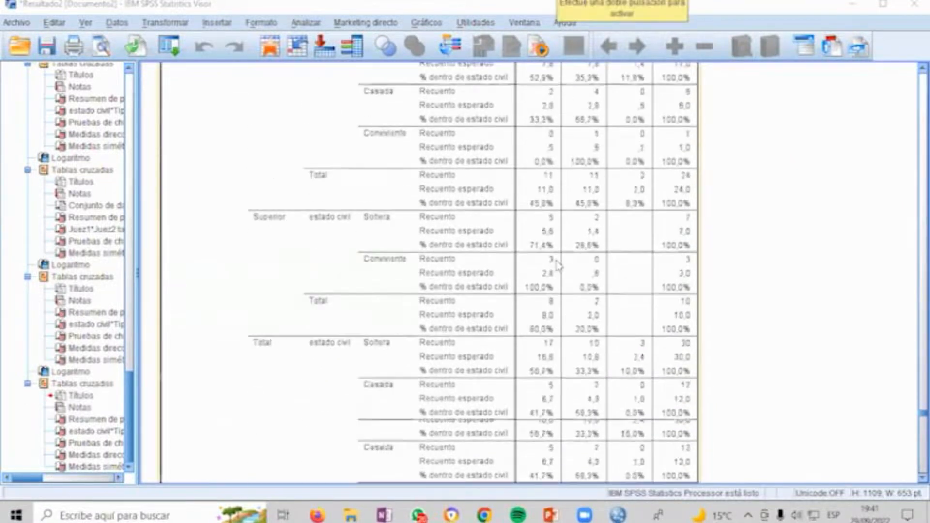
scroll(561, 263, up, 10)
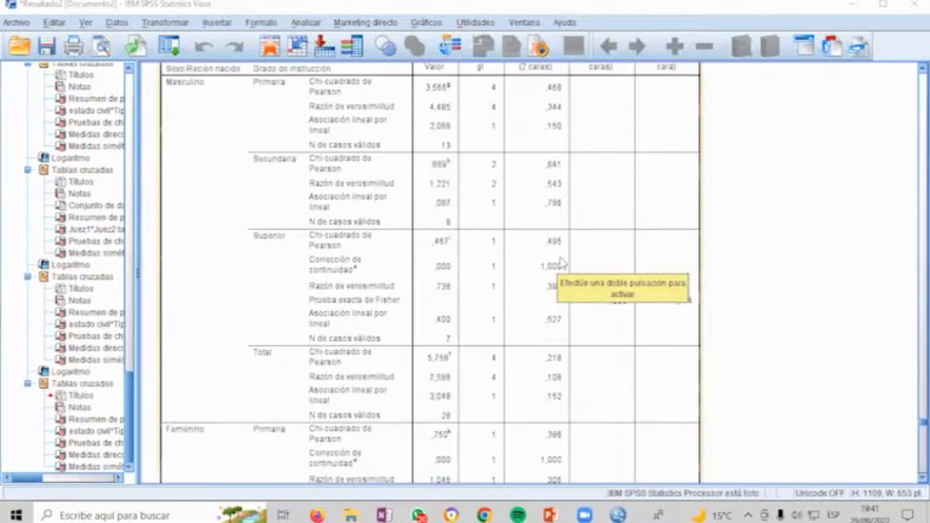
scroll(562, 263, down, 3)
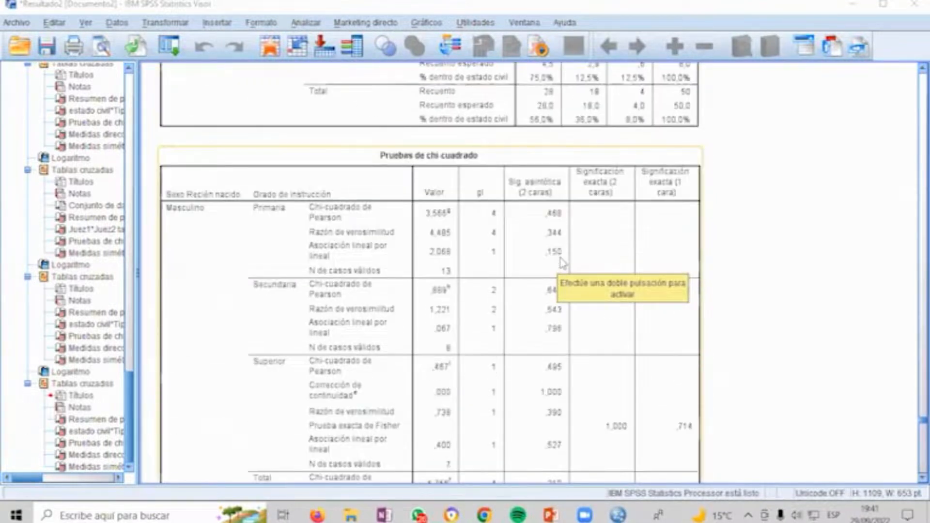
scroll(562, 263, down, 12)
scroll(561, 263, down, 20)
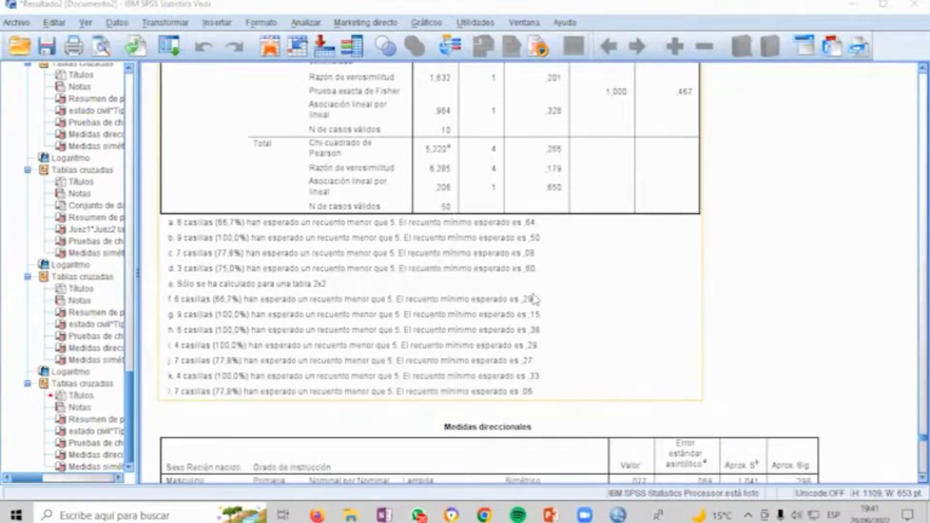
Step: Switch to the PowerPoint presentation and show slide 44, Análisis de Correlaciones
key(alt+Tab)
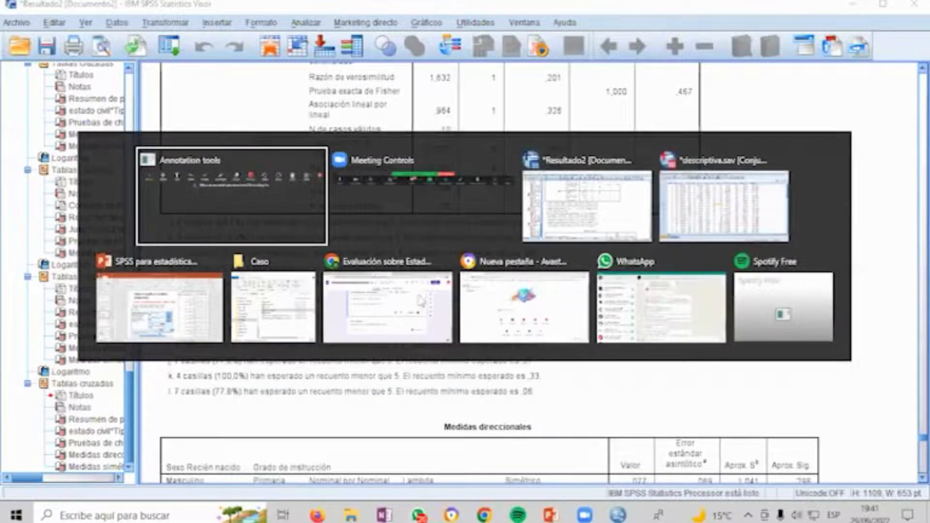
click(160, 308)
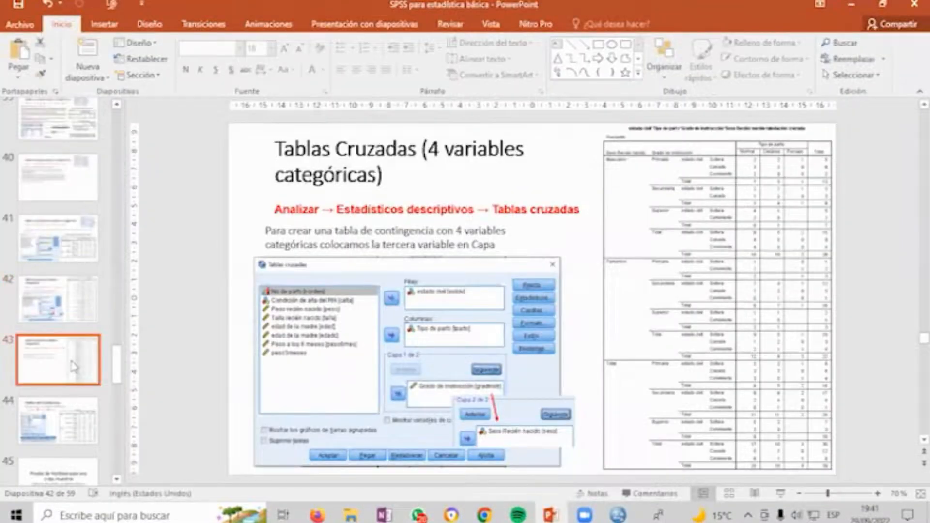
click(69, 419)
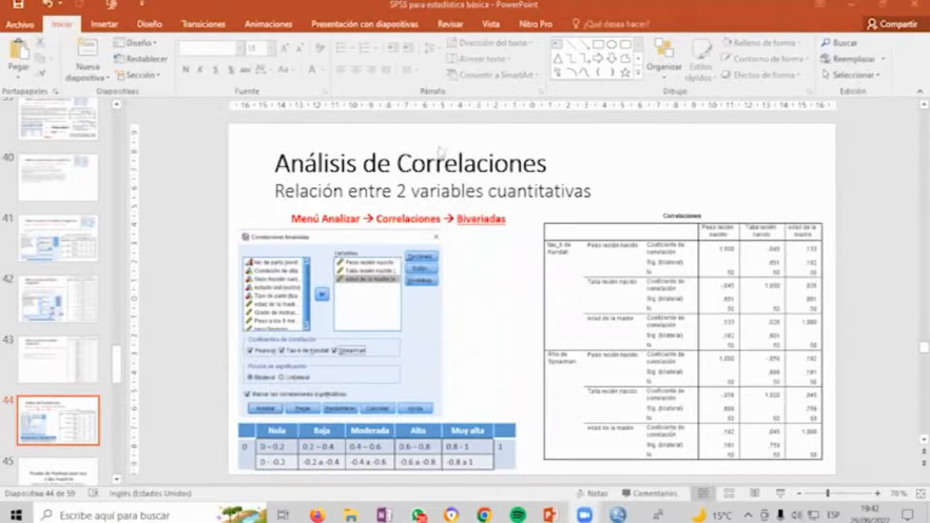
Step: Switch to the descriptiva.sav data in SPSS and open the bivariate correlations analysis
key(alt+Tab)
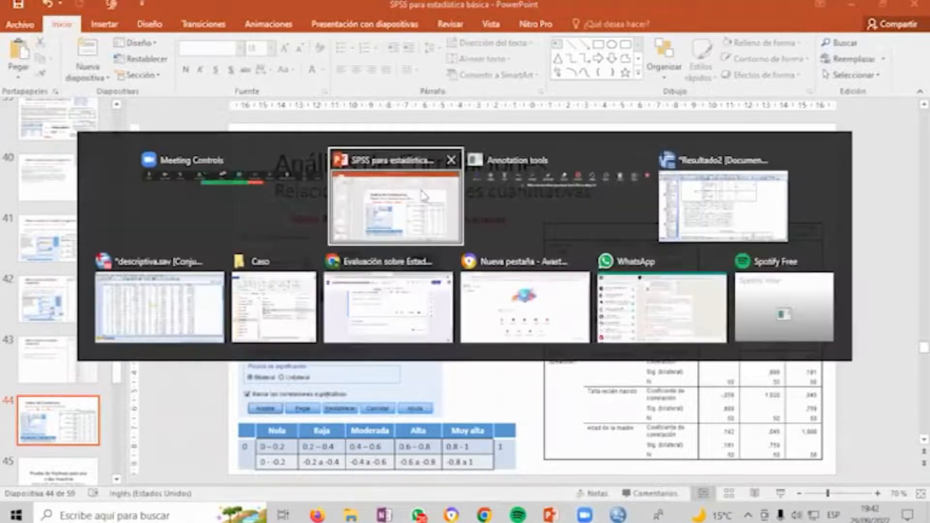
key(alt+Tab)
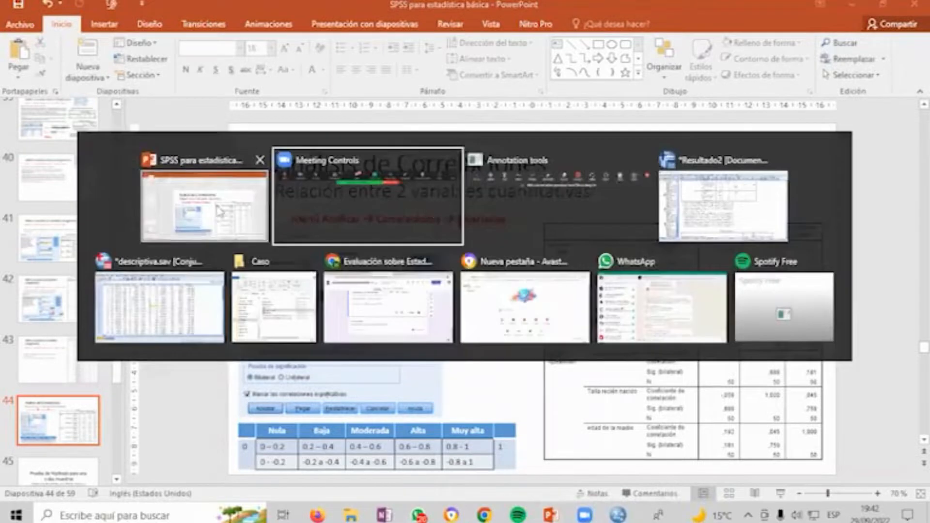
key(alt+Tab)
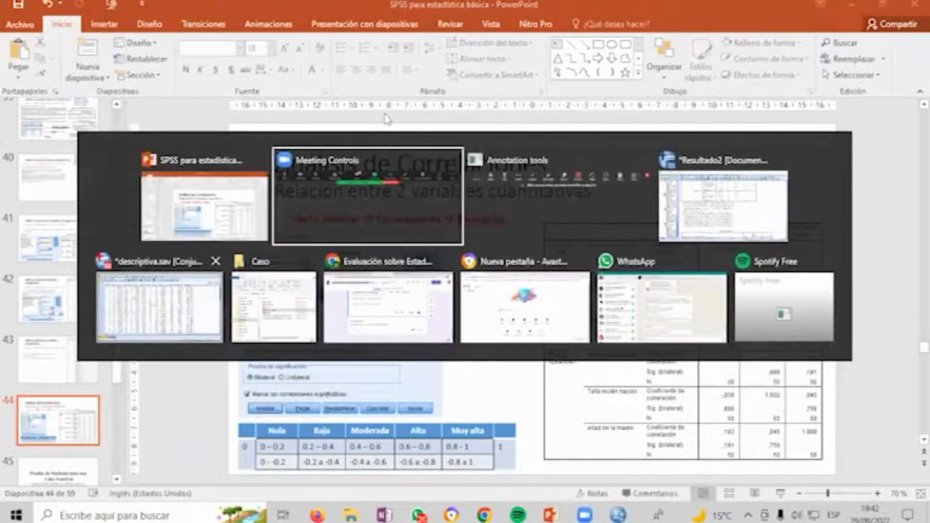
click(189, 322)
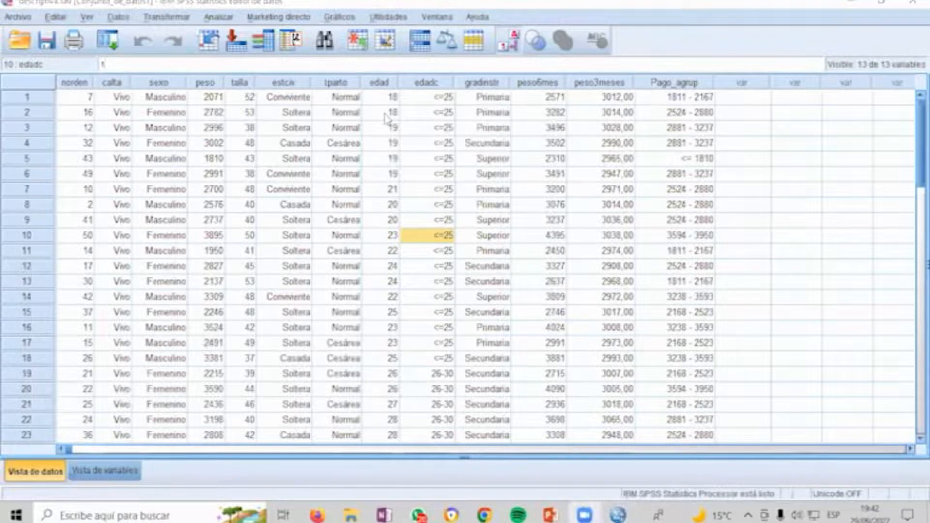
click(222, 20)
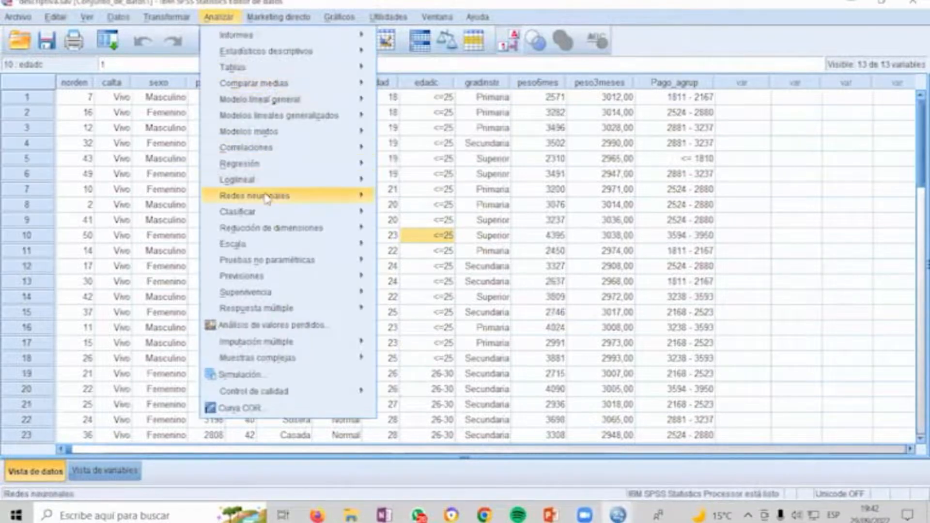
mouse_move(270, 229)
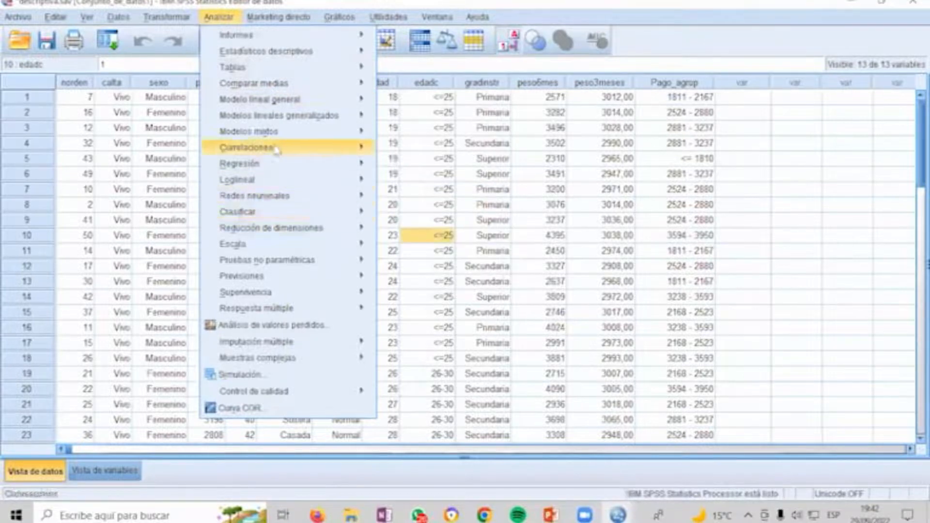
mouse_move(286, 148)
click(397, 153)
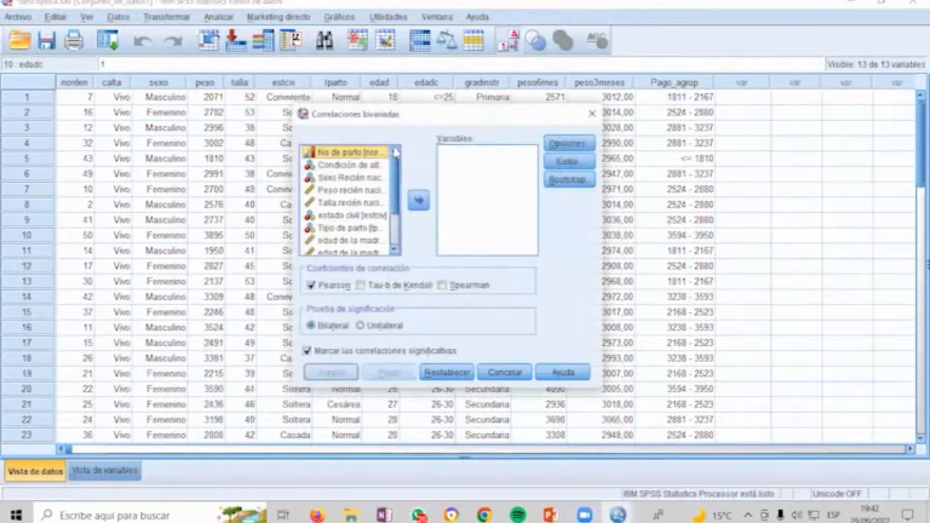
Step: Add Peso recién nacido, Talla recién nacido and edad de la madre as the correlation variables
click(345, 191)
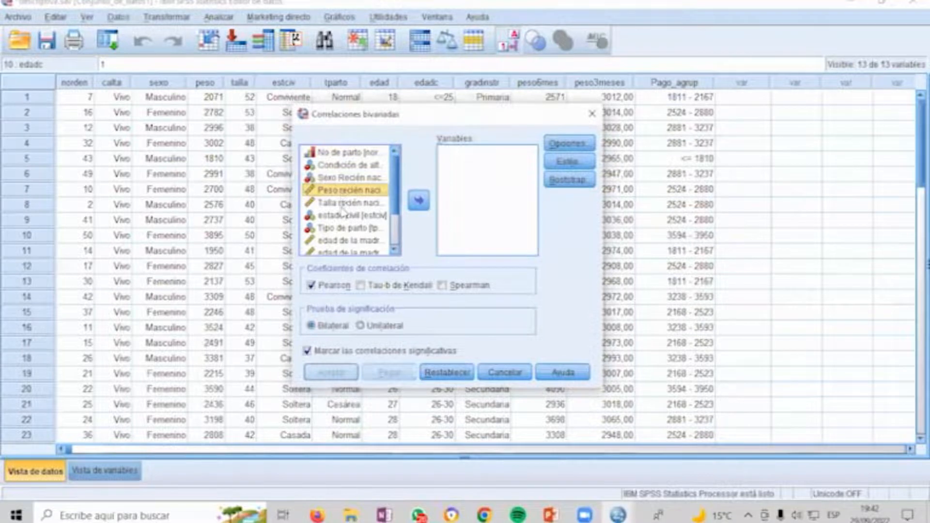
shift+click(350, 206)
click(419, 200)
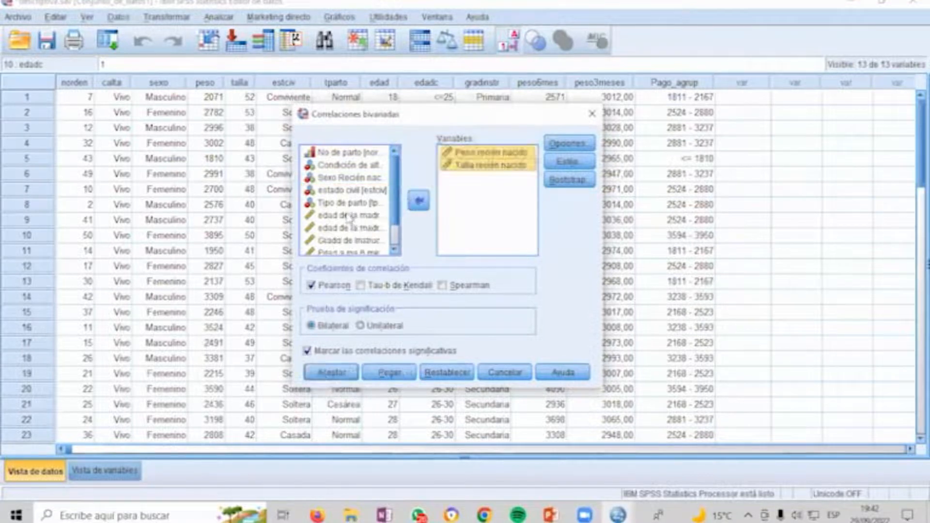
click(347, 216)
click(418, 200)
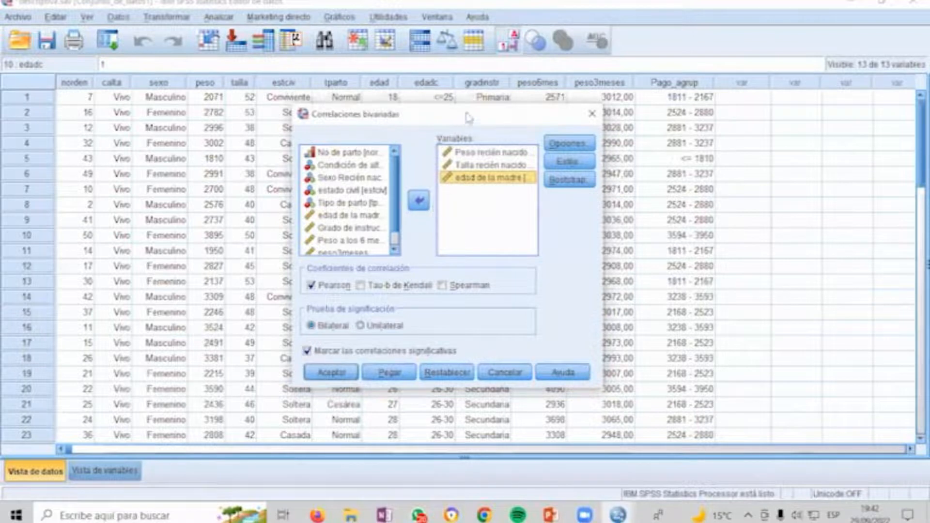
drag(468, 117, 480, 117)
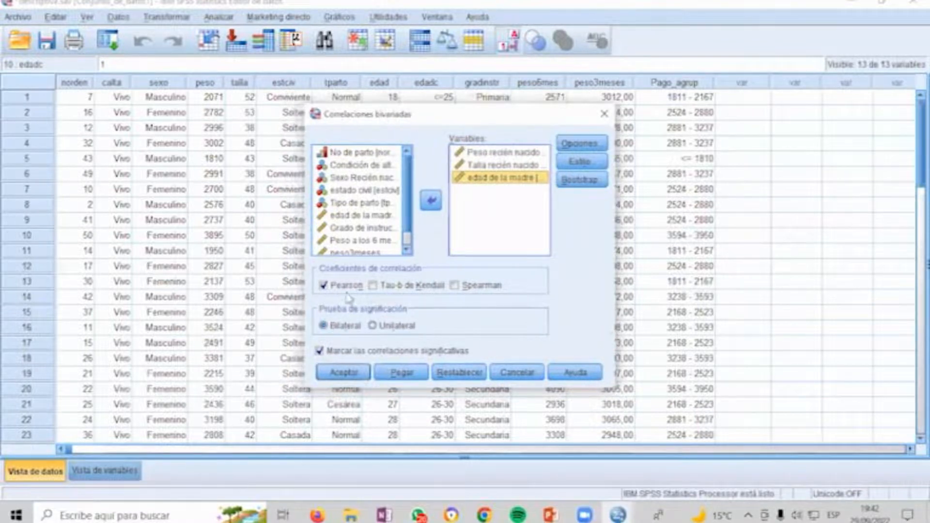
Step: Include the Spearman and Kendall's tau-b coefficients alongside Pearson and run the correlation analysis
click(455, 286)
click(405, 290)
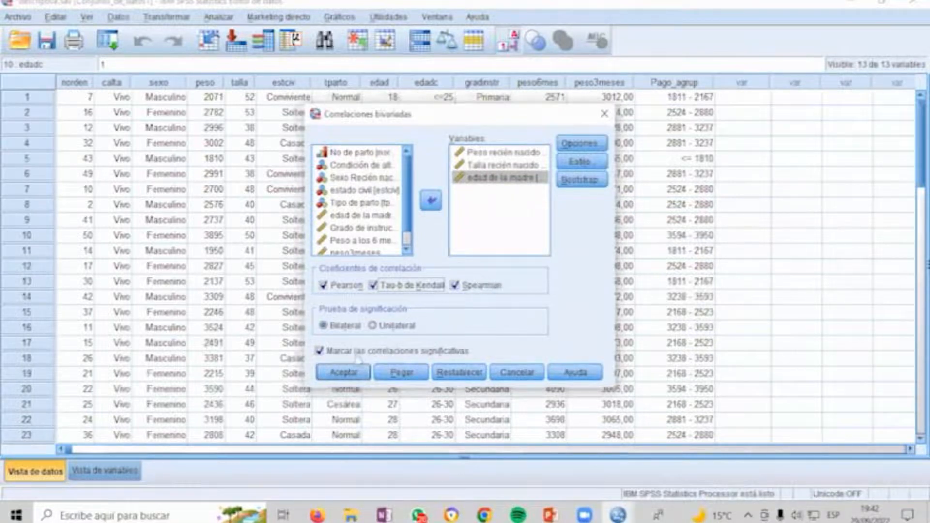
click(347, 372)
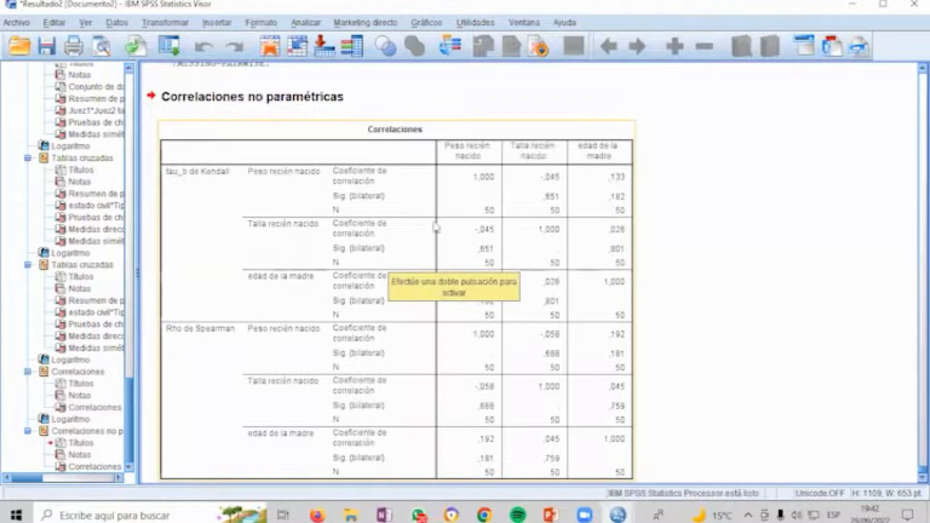
Step: Review the nonparametric correlations table with the Kendall's tau-b and Spearman's rho coefficients
scroll(231, 315, down, 1)
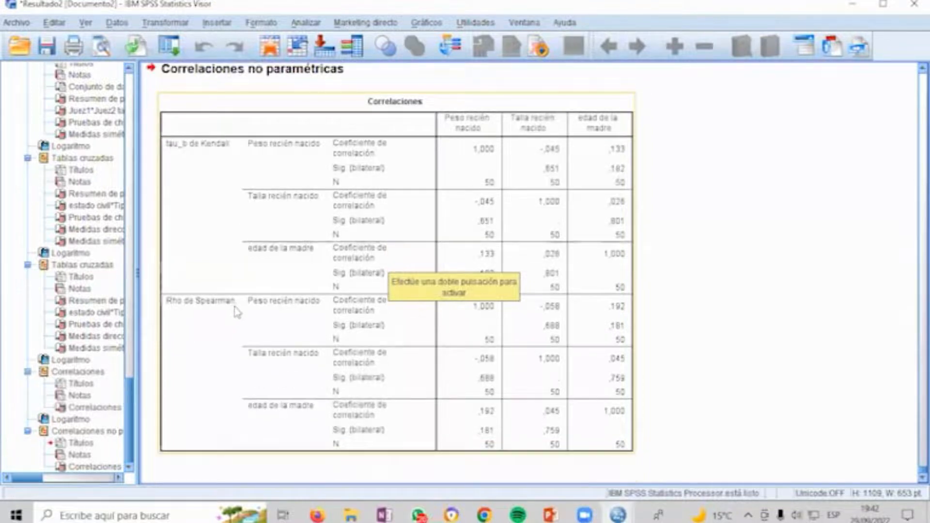
scroll(236, 312, up, 4)
scroll(236, 313, down, 4)
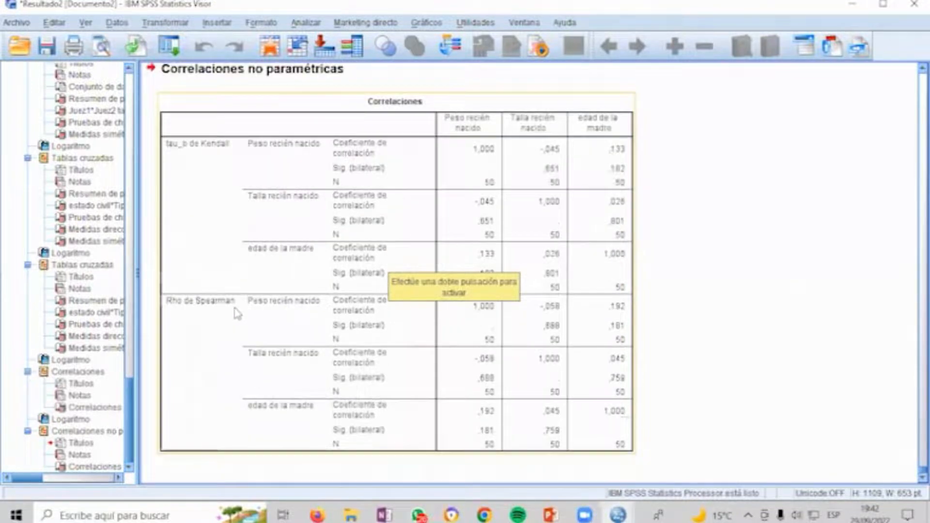
scroll(236, 313, up, 6)
scroll(235, 311, down, 2)
Step: Reopen the recent bivariate correlations settings to check the chosen coefficients, and close them without changes
click(170, 46)
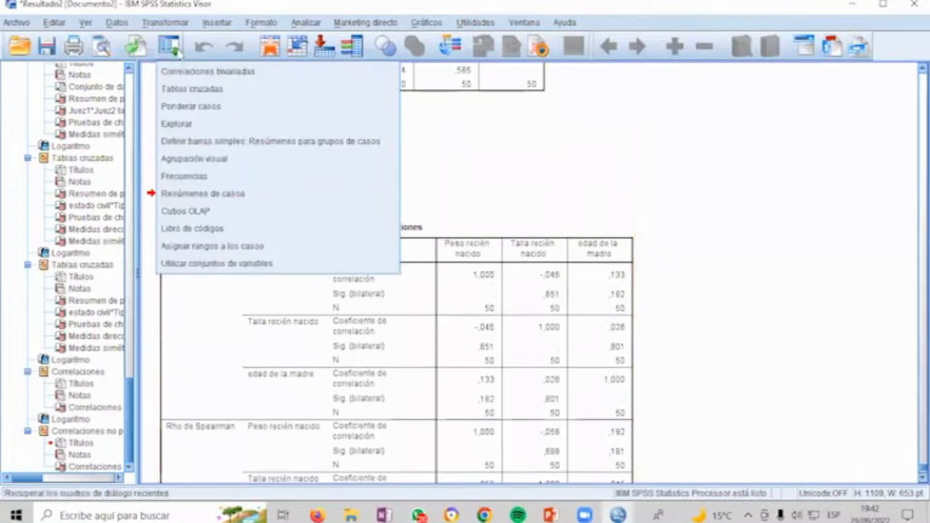
click(194, 71)
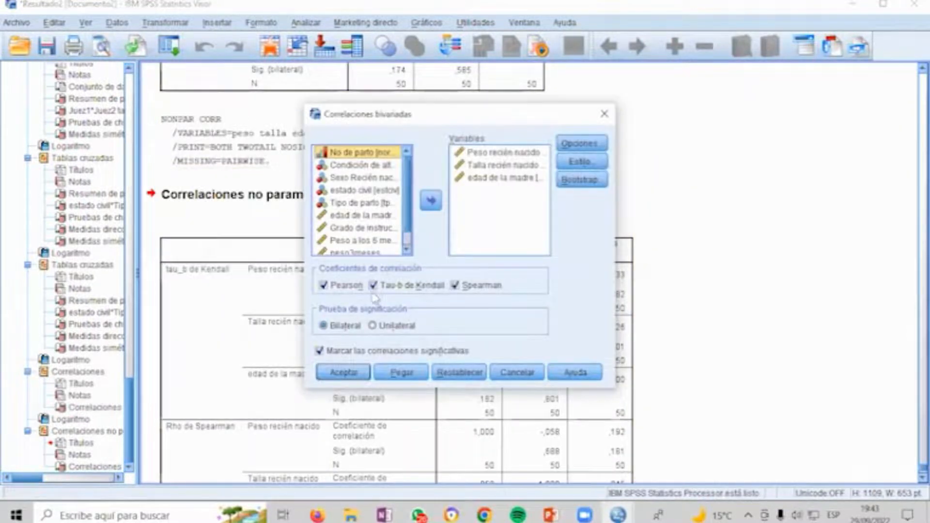
click(499, 374)
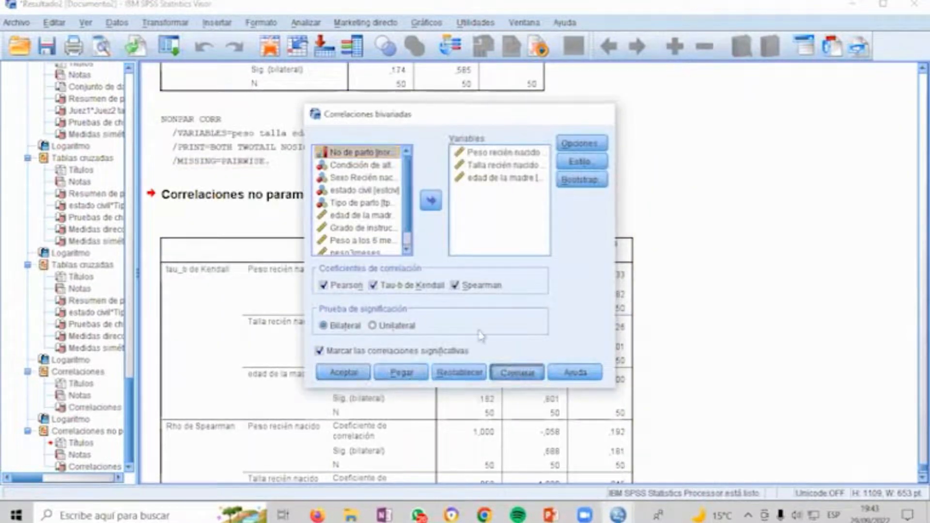
Step: Examine the Pearson correlations table for newborn weight, newborn height and mother's age against the nonparametric output
scroll(353, 258, up, 5)
scroll(351, 259, up, 2)
click(351, 259)
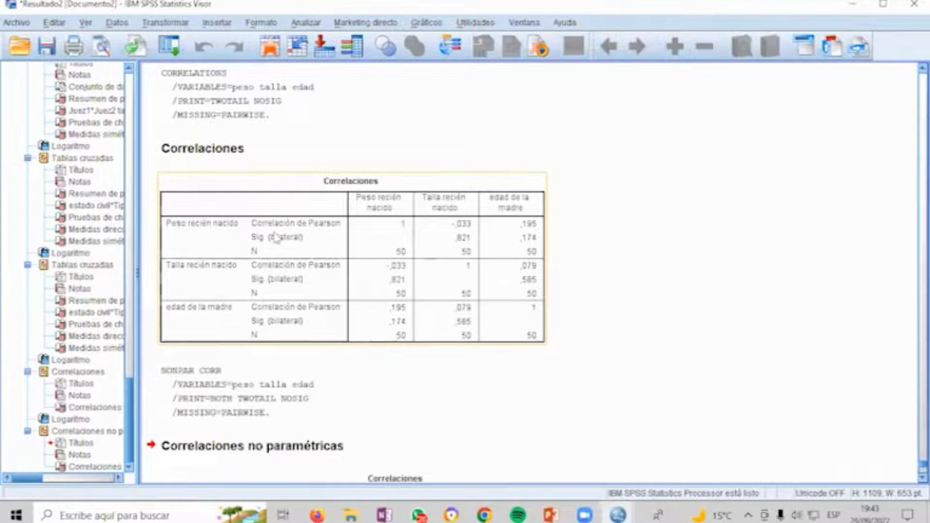
scroll(339, 252, down, 2)
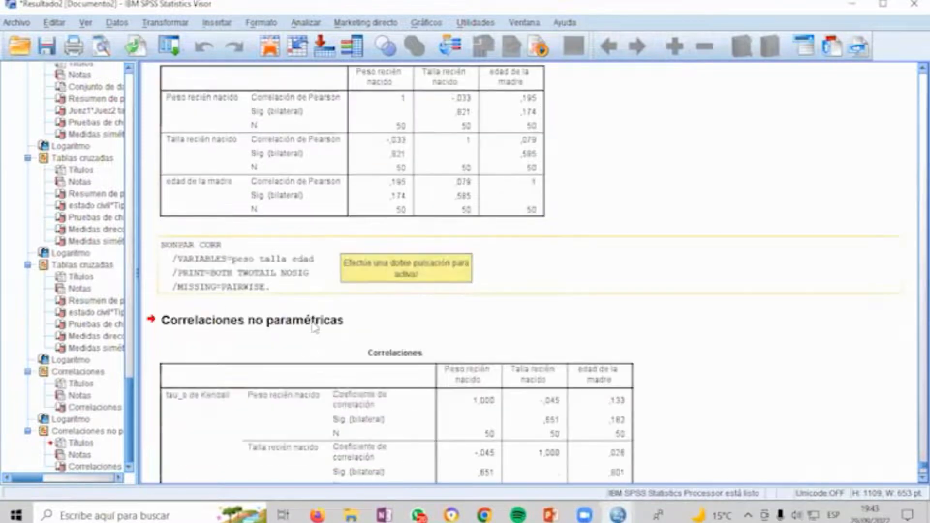
scroll(320, 347, up, 2)
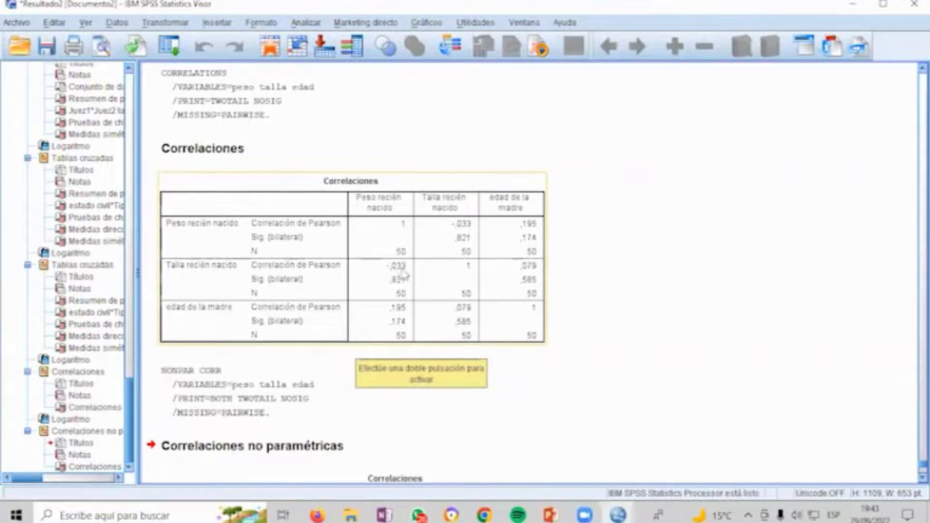
Step: Switch to the PowerPoint correlation slide to consult the scale of correlation strengths
key(alt+Tab)
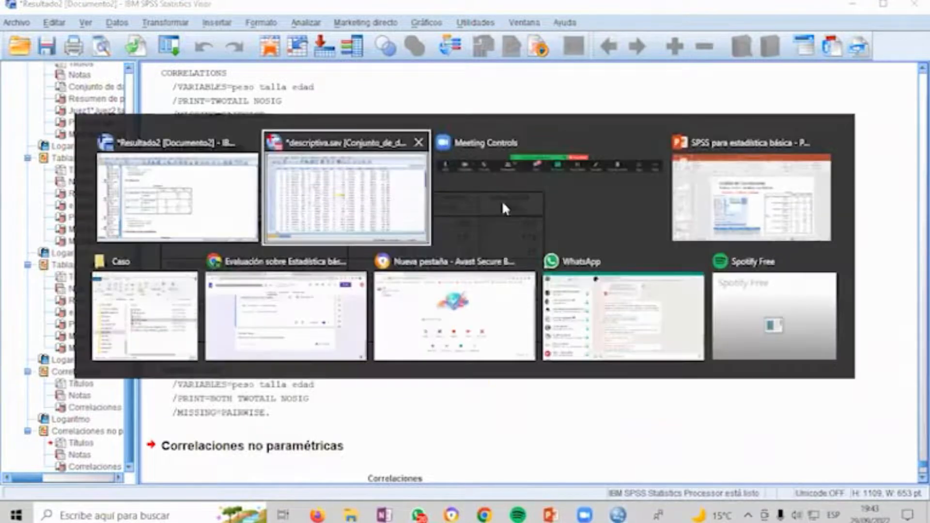
key(alt+Tab)
key(alt+Tab)
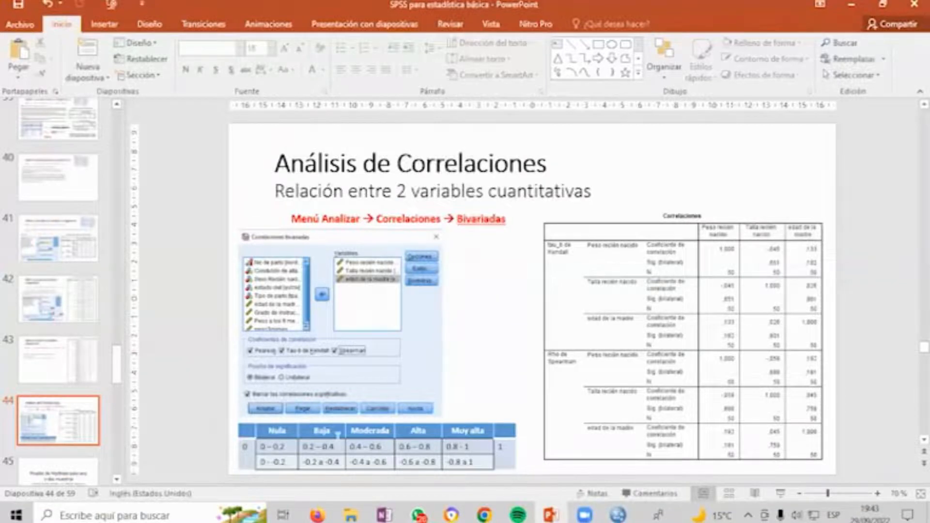
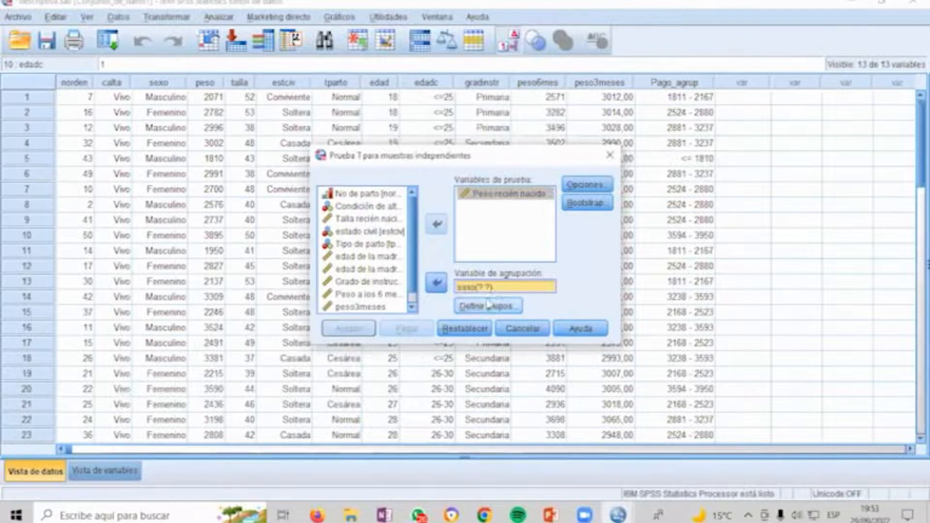
Step: Define the sexo grouping values as 1 and 2, and run the independent-samples T test on newborn weight
click(486, 305)
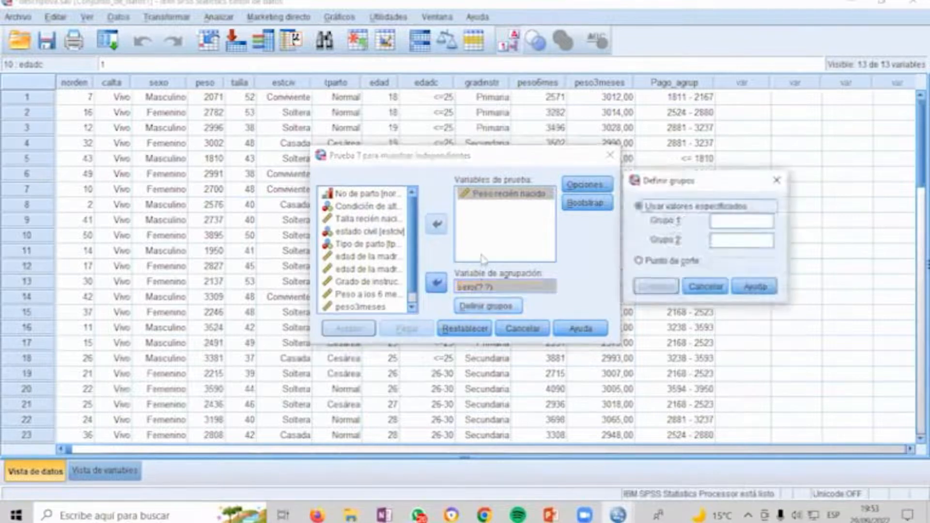
text(1)
key(Tab)
text(2)
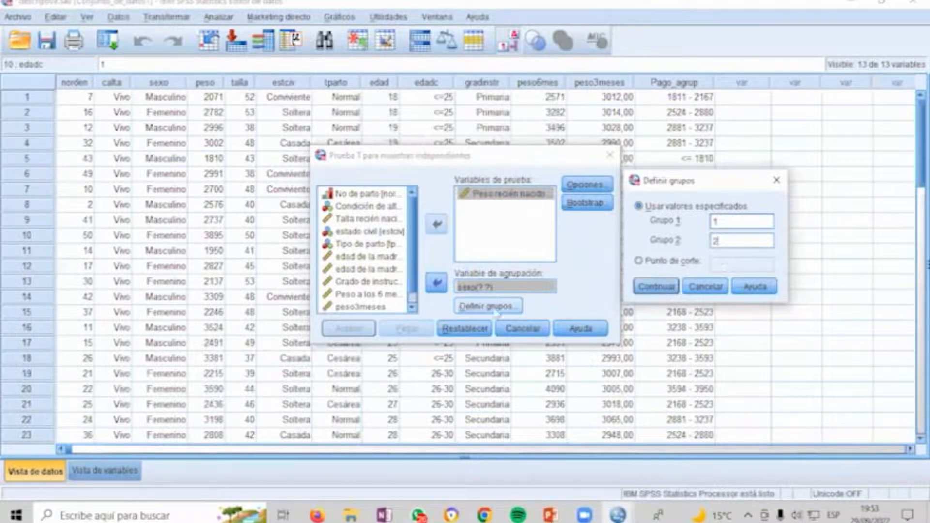
click(669, 288)
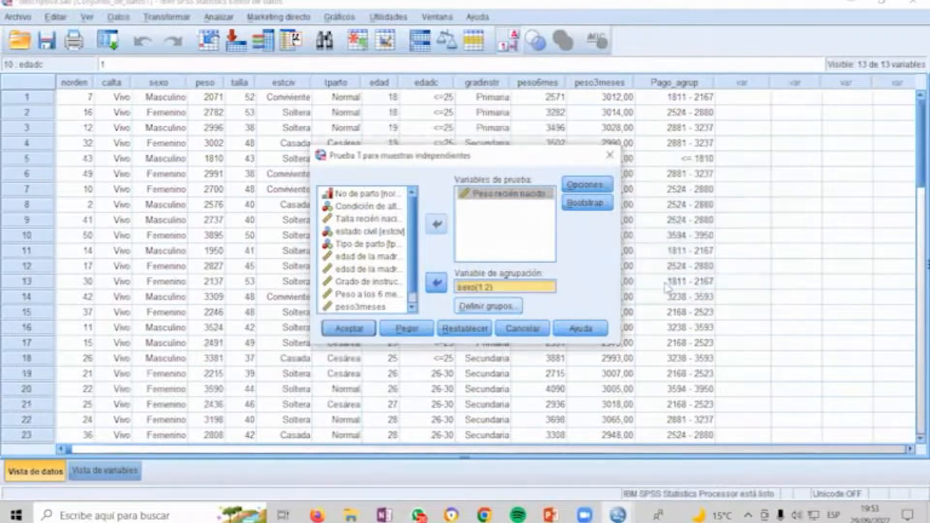
click(349, 329)
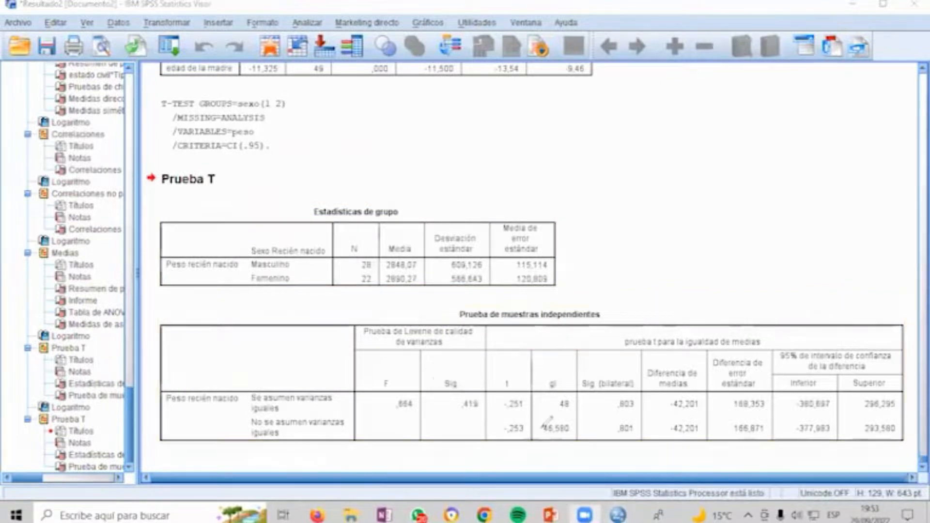
Step: Circle the Levene test columns in the independent-samples table and write the equal-variance hypothesis σ²M = σ²F above them
mouse_move(397, 319)
mouse_down()
mouse_move(358, 380)
mouse_move(450, 440)
mouse_move(484, 385)
mouse_move(422, 306)
mouse_move(396, 319)
mouse_up()
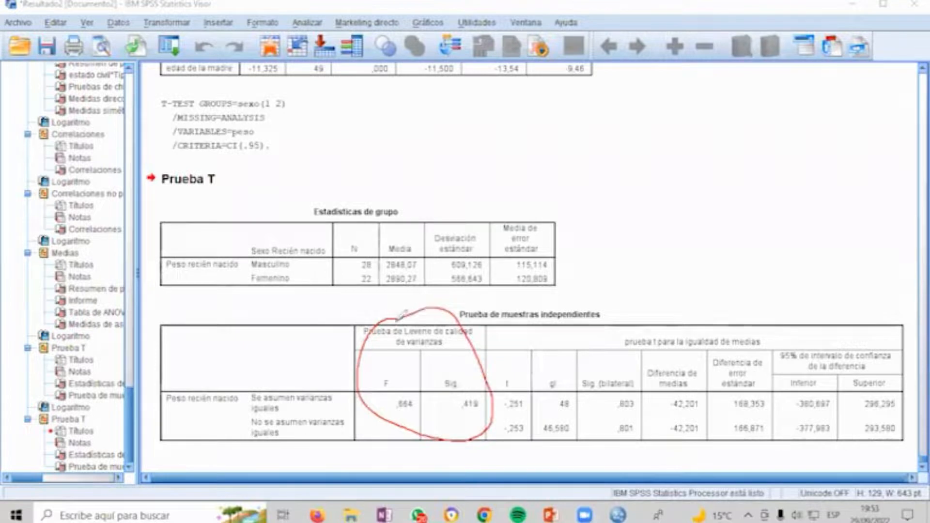
drag(341, 304, 354, 328)
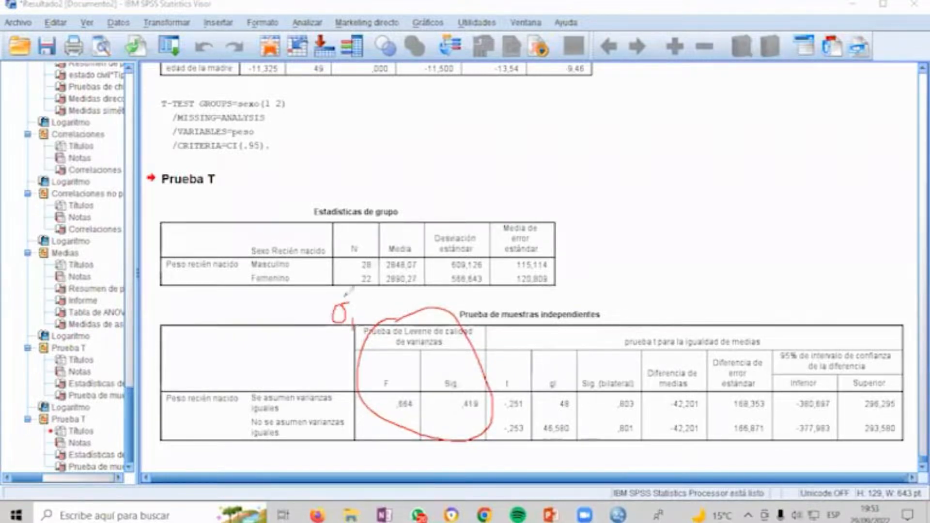
mouse_move(341, 295)
mouse_down()
mouse_move(372, 305)
mouse_move(371, 314)
mouse_move(410, 294)
mouse_up()
drag(356, 315, 359, 326)
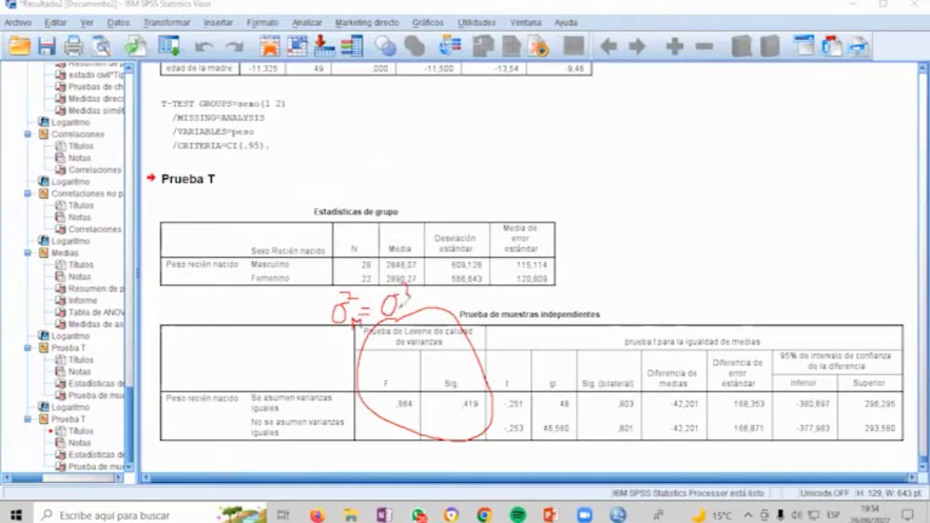
drag(399, 314, 404, 308)
Step: Circle the Levene significance value, tick the equal-variances row, and clear all annotations
mouse_move(472, 390)
mouse_down()
mouse_move(484, 419)
mouse_move(479, 390)
mouse_up()
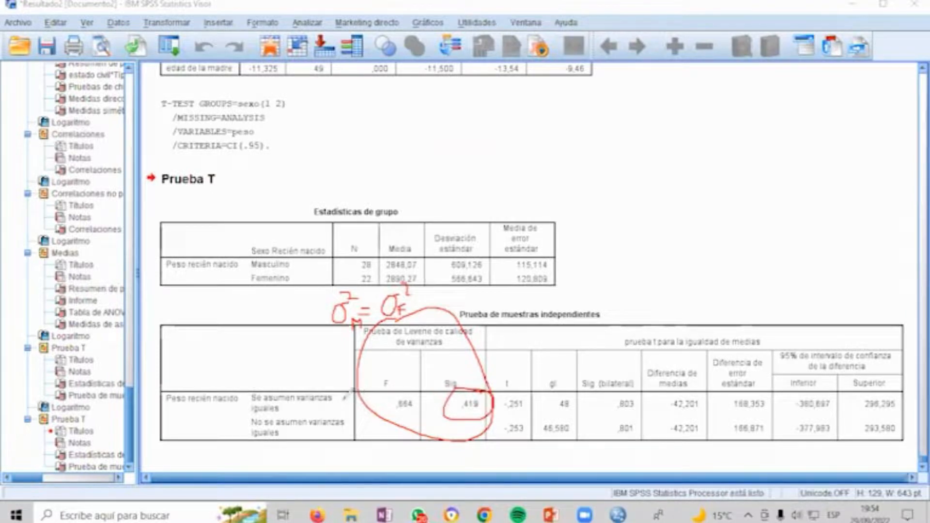
drag(343, 398, 355, 379)
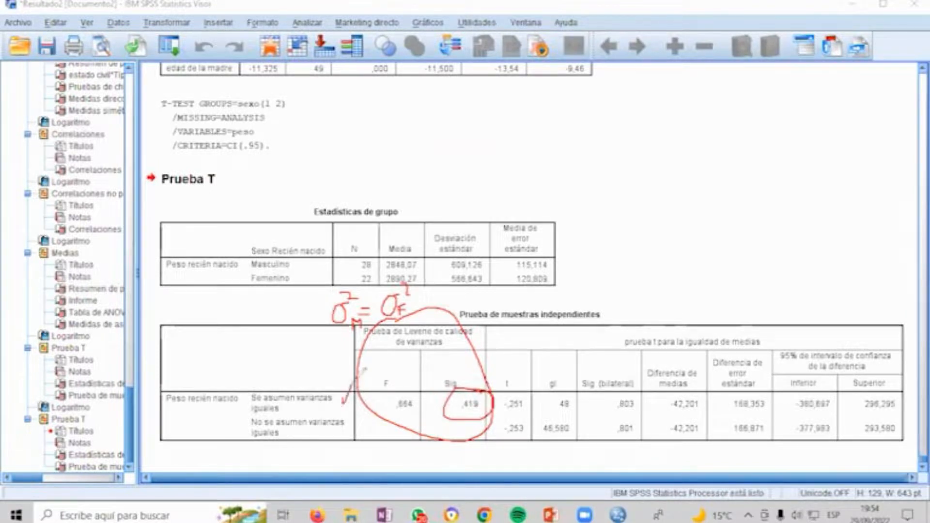
click(375, 125)
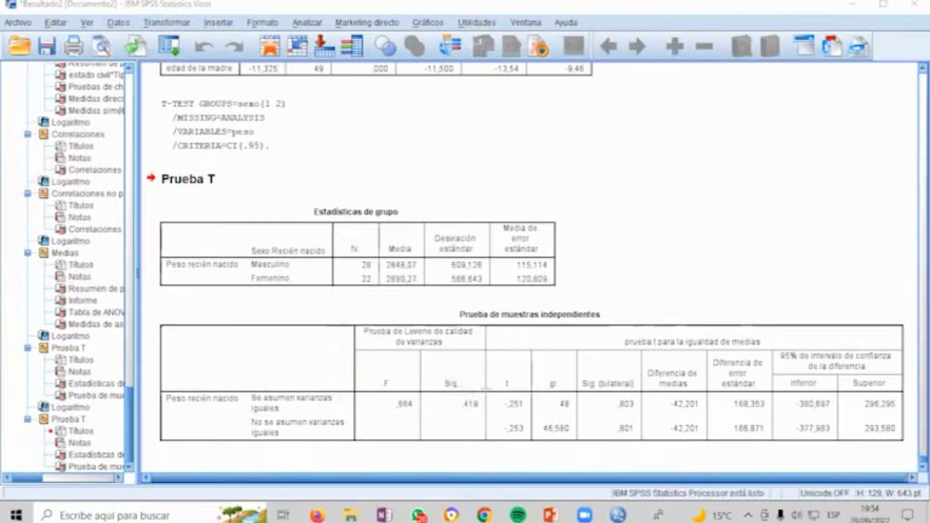
Step: Box the equal-variances t-test results, circle the bilateral significance, annotate it with "5% ⇒ AH0 =", and circle the two group means
mouse_move(493, 390)
mouse_down()
mouse_move(850, 422)
mouse_move(902, 415)
mouse_up()
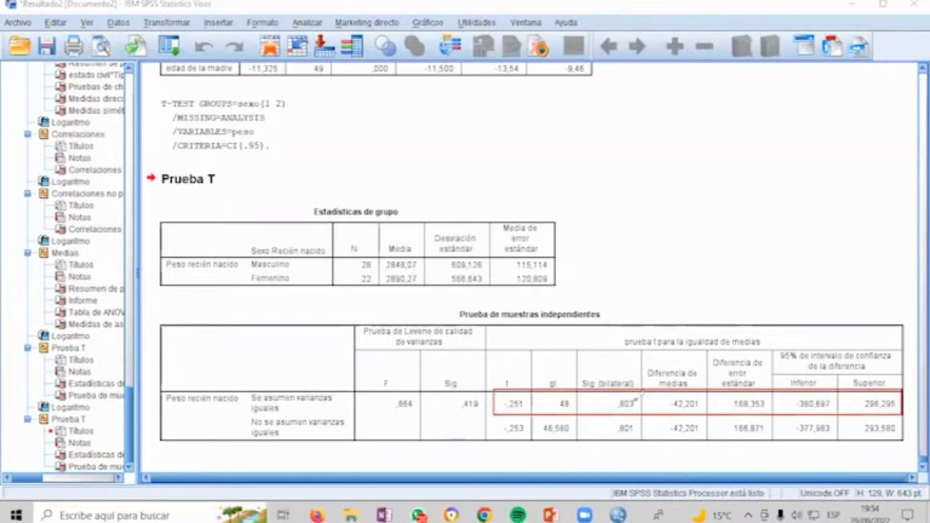
mouse_move(634, 395)
mouse_down()
mouse_move(607, 397)
mouse_move(614, 410)
mouse_move(638, 390)
mouse_move(611, 393)
mouse_move(648, 267)
mouse_move(639, 271)
mouse_move(645, 286)
mouse_up()
drag(658, 250, 657, 279)
mouse_move(658, 250)
mouse_down()
mouse_move(667, 247)
mouse_move(675, 264)
mouse_move(712, 232)
mouse_move(718, 244)
mouse_move(720, 220)
mouse_move(719, 245)
mouse_move(751, 192)
mouse_move(761, 237)
mouse_move(757, 219)
mouse_move(770, 232)
mouse_up()
mouse_move(778, 192)
mouse_down()
mouse_move(778, 224)
mouse_move(776, 213)
mouse_move(799, 225)
mouse_move(860, 185)
mouse_move(861, 197)
mouse_up()
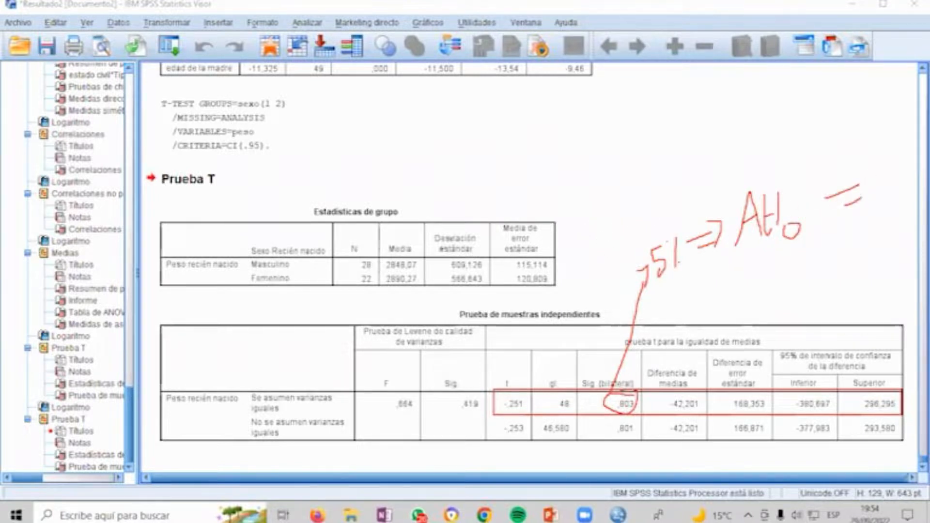
mouse_move(390, 244)
mouse_down()
mouse_move(392, 293)
mouse_move(426, 237)
mouse_move(404, 232)
mouse_up()
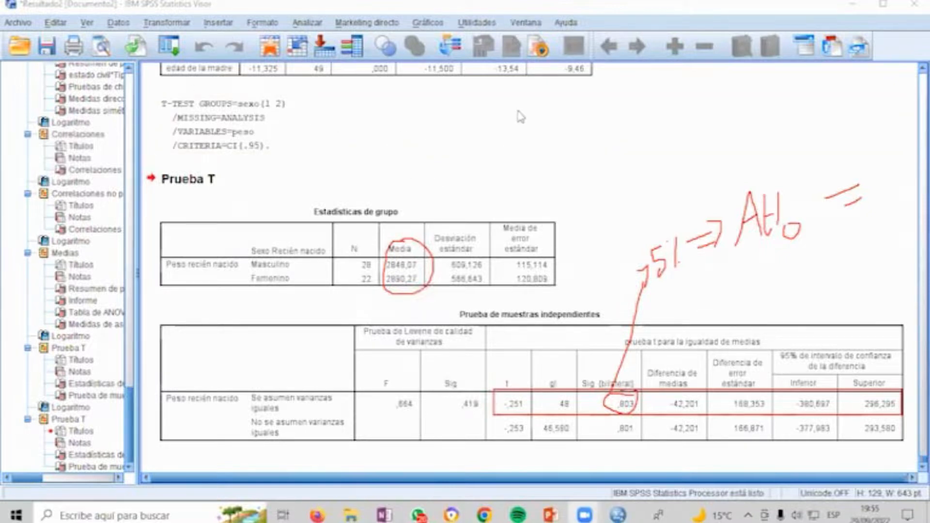
Step: Switch to the PowerPoint presentation and review slides 48 to 50 on one-sample and two-sample T tests and one-factor ANOVA
key(alt+Tab)
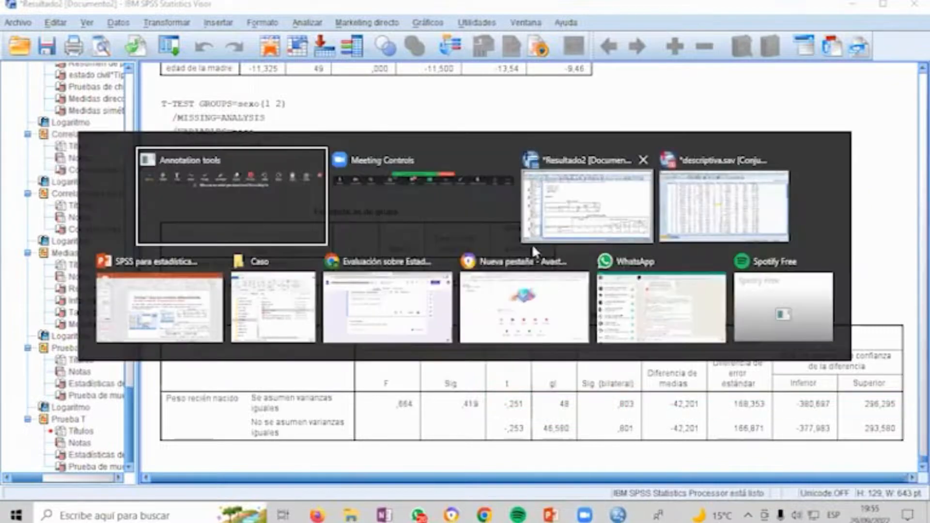
click(172, 335)
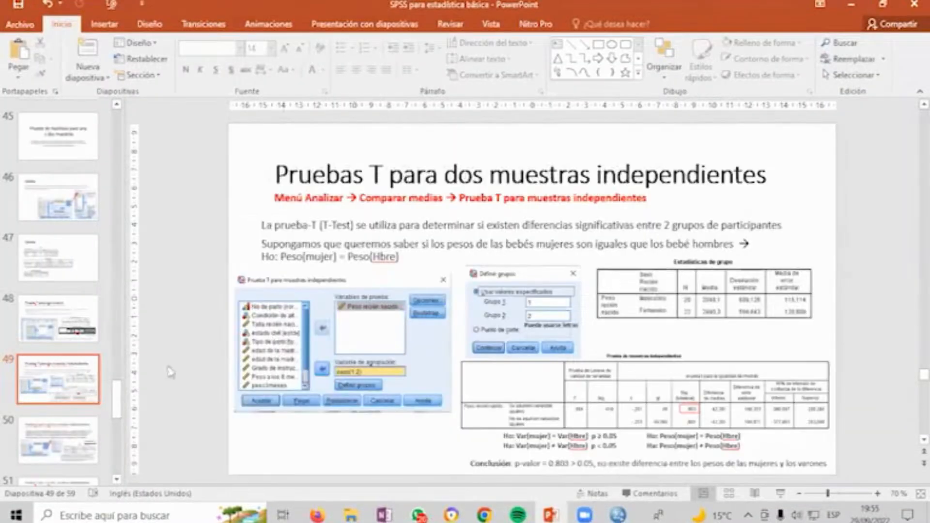
click(99, 426)
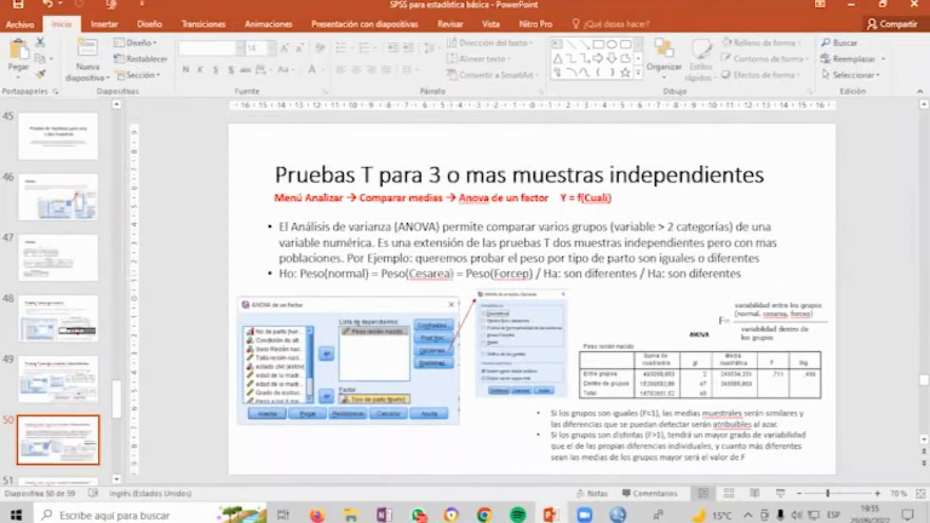
click(86, 320)
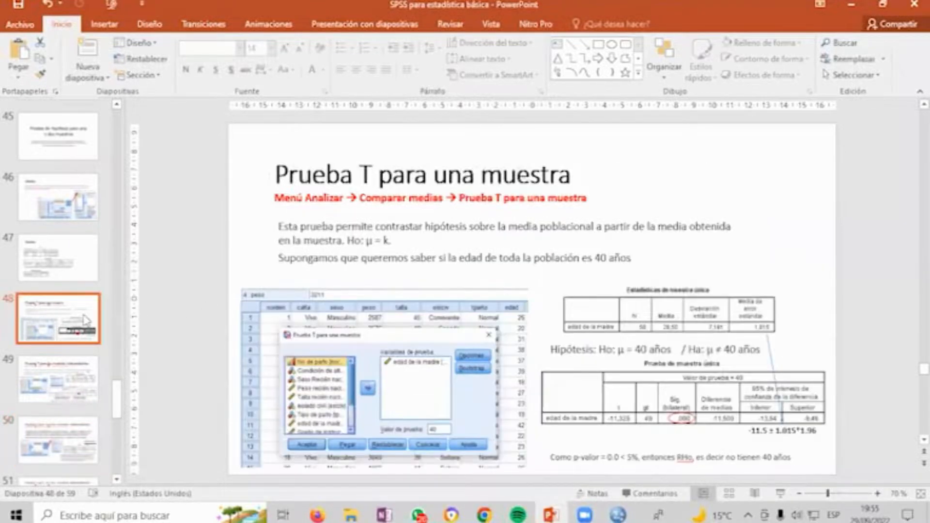
click(85, 376)
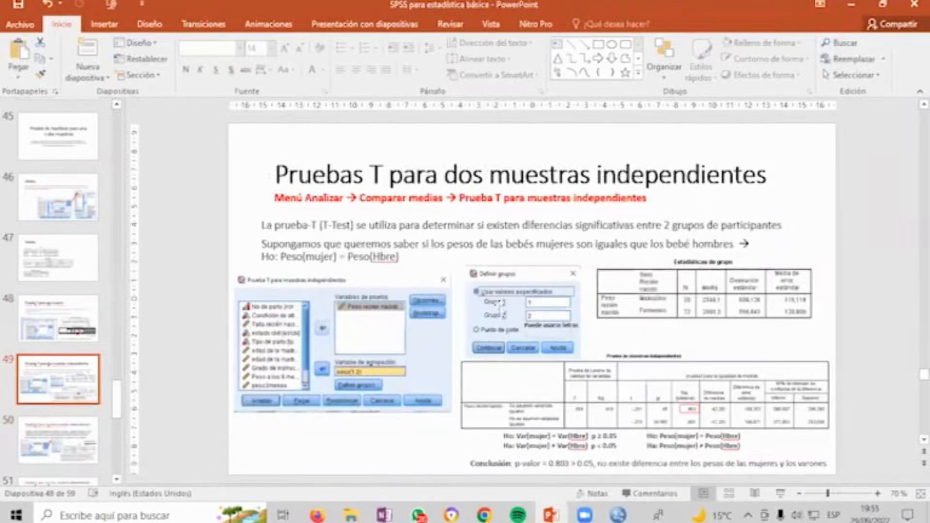
click(58, 438)
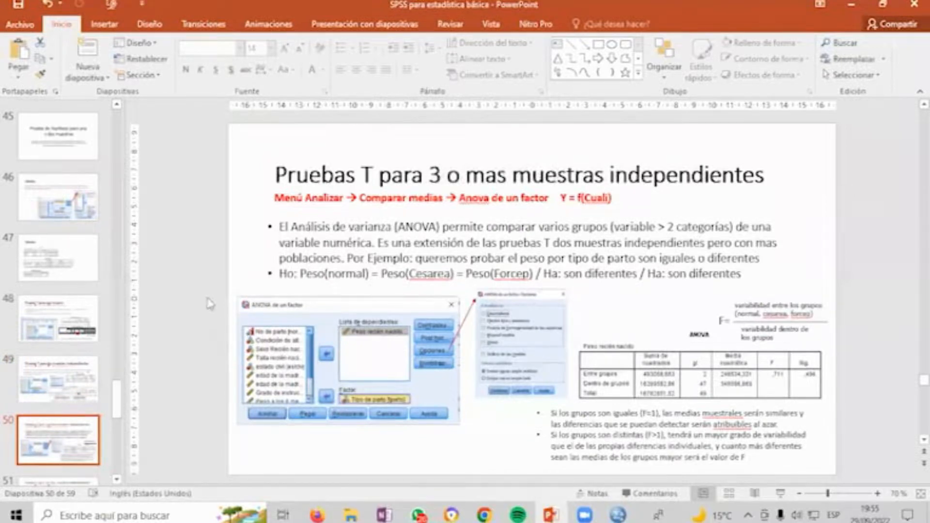
Step: Switch back to the descriptiva.sav data in SPSS and open the one-factor ANOVA analysis
key(alt+Tab)
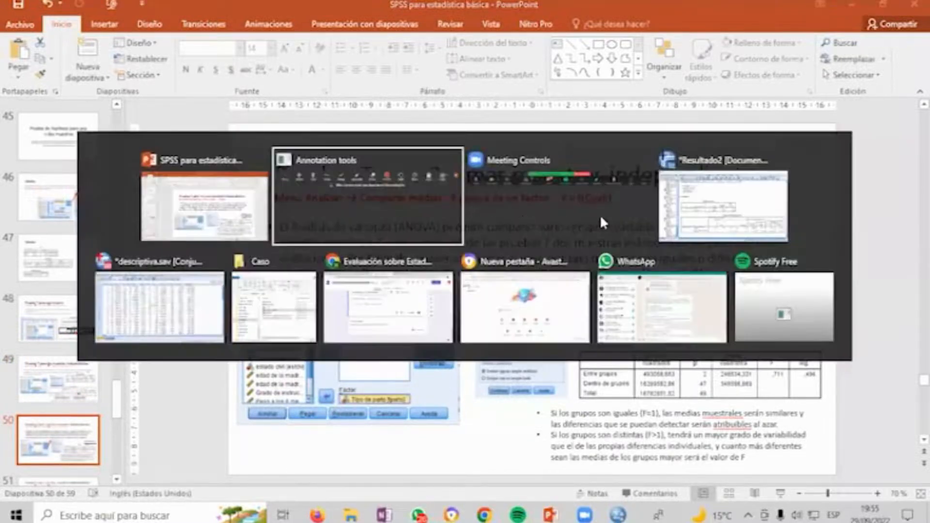
click(178, 303)
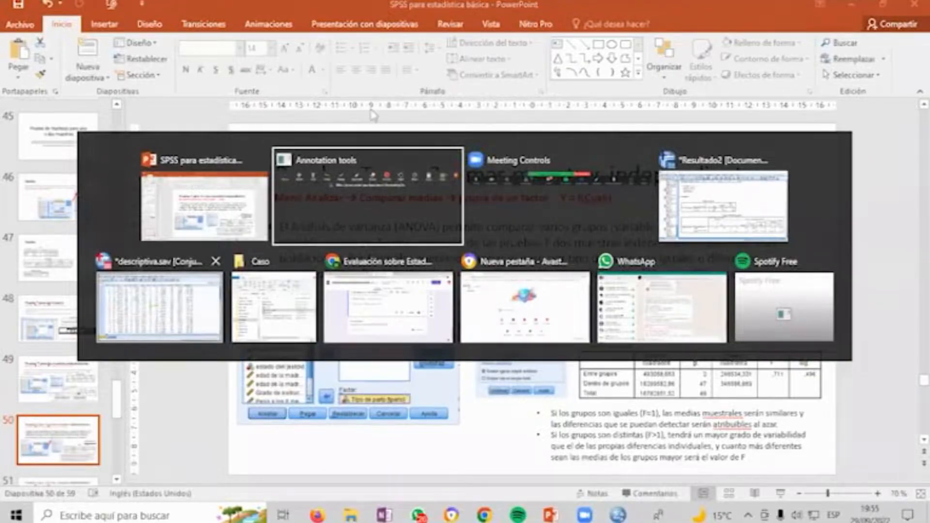
click(279, 17)
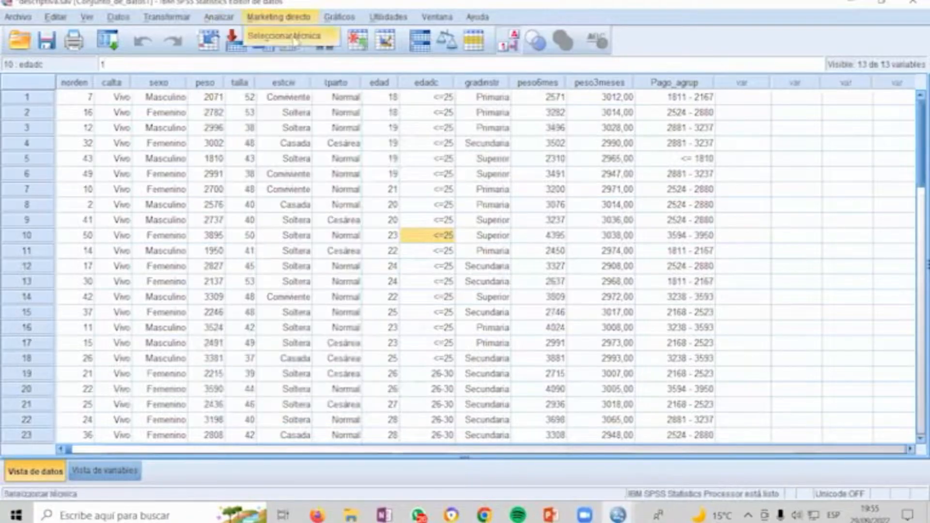
click(218, 17)
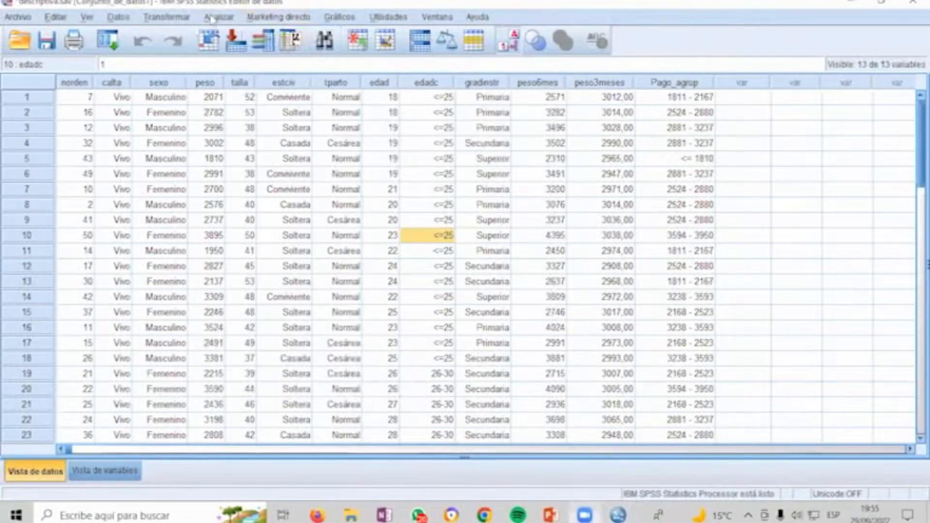
mouse_move(271, 51)
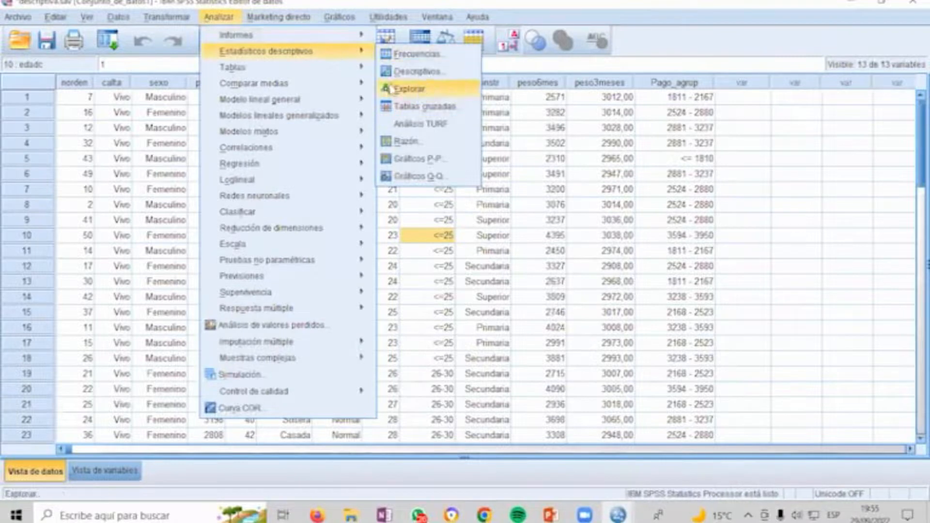
mouse_move(339, 87)
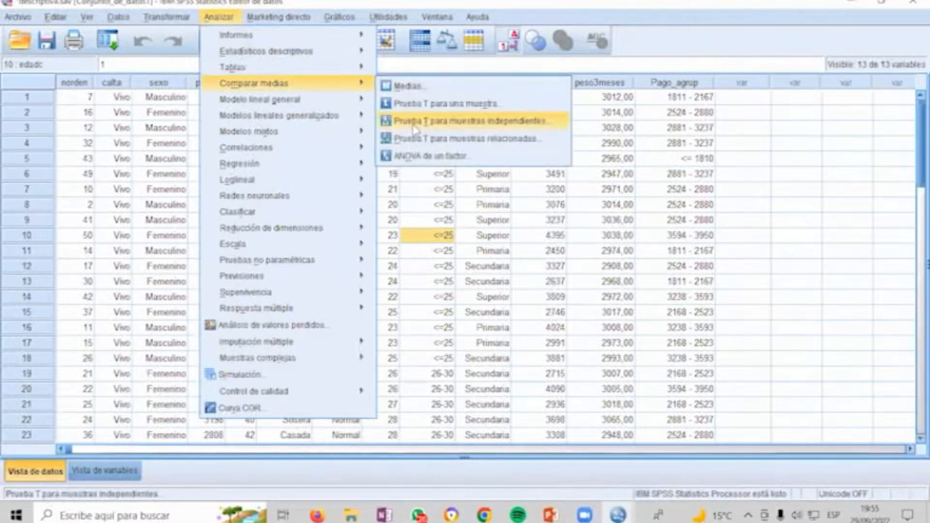
click(400, 156)
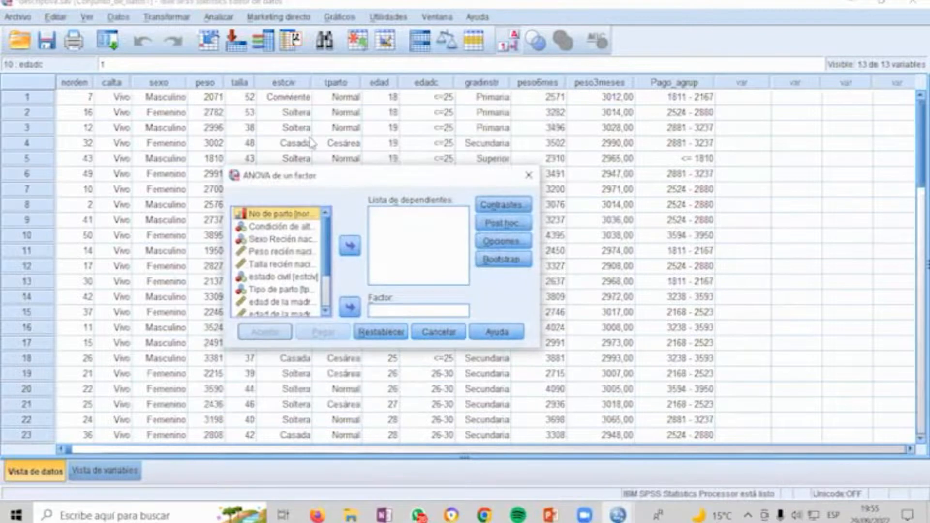
Step: Run the one-factor ANOVA with Peso recién nacido as the dependent variable and Tipo de parto as the factor, and view its table
click(314, 252)
click(352, 247)
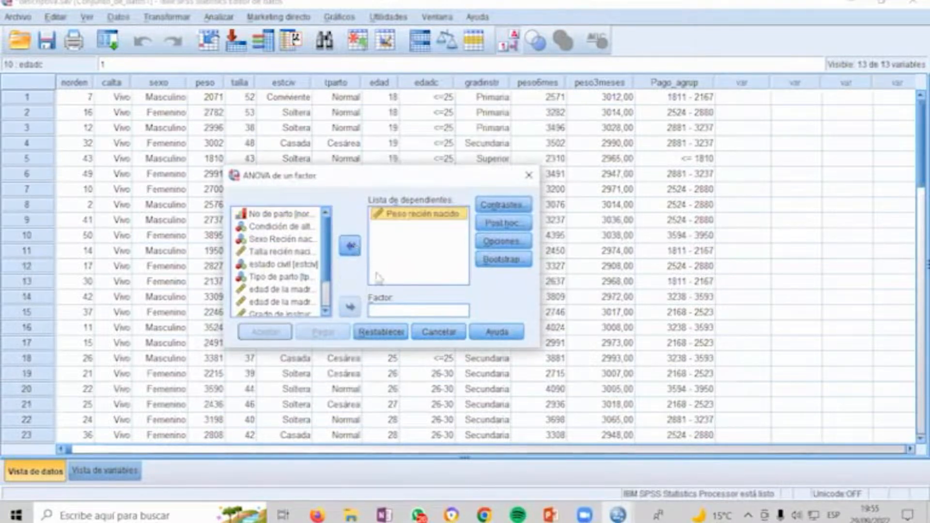
click(304, 278)
click(349, 306)
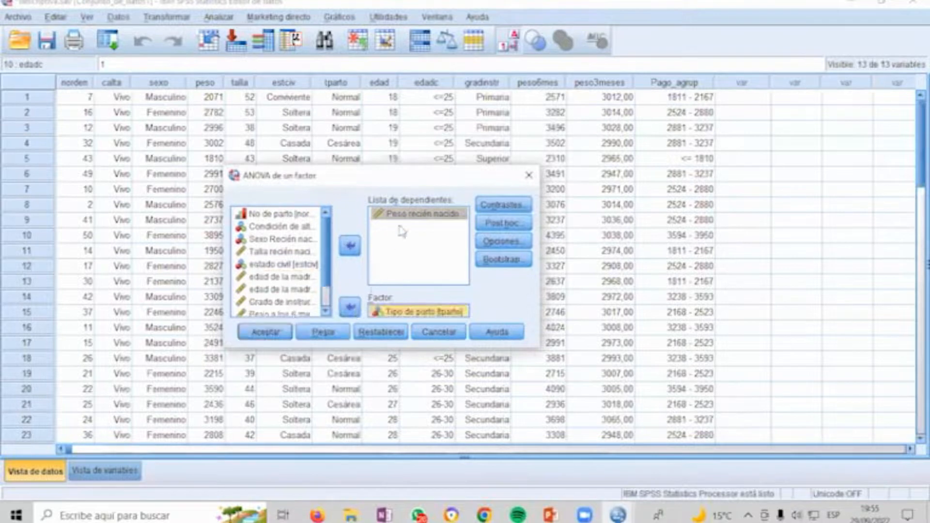
drag(411, 182, 580, 184)
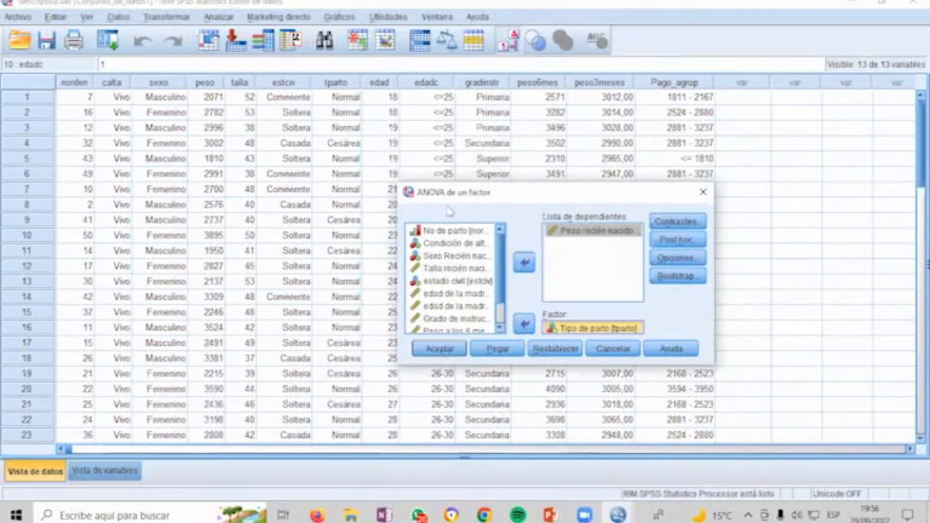
click(440, 348)
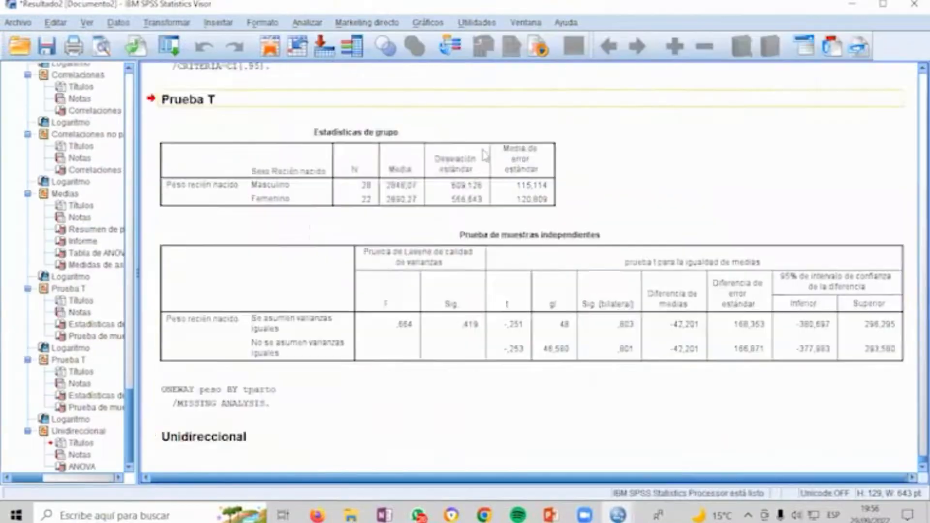
scroll(410, 298, up, 3)
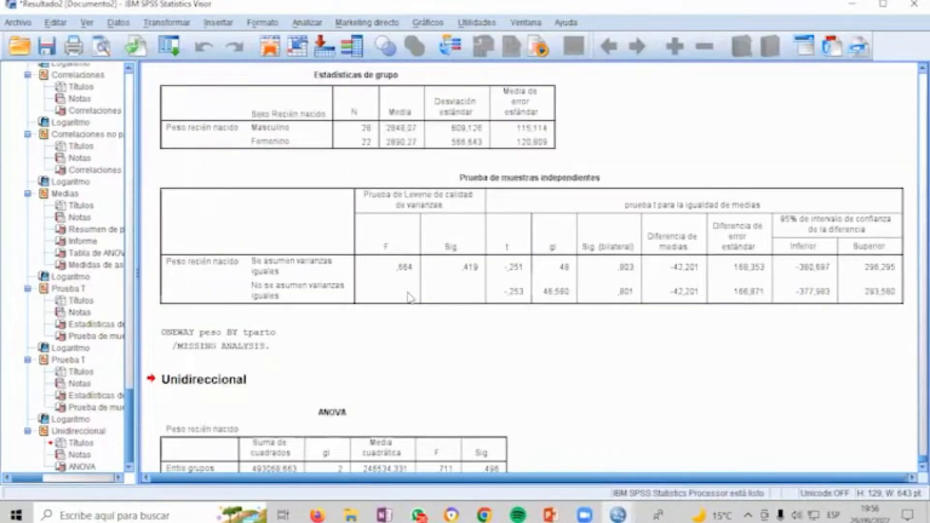
scroll(410, 297, down, 3)
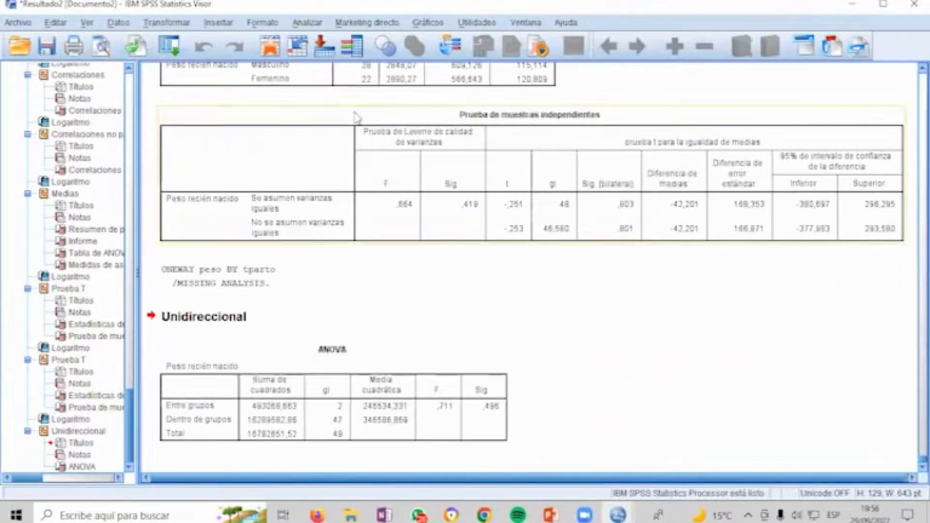
Step: Reopen the one-factor ANOVA and review its contrast and post hoc comparison options without changing them
click(176, 46)
click(180, 70)
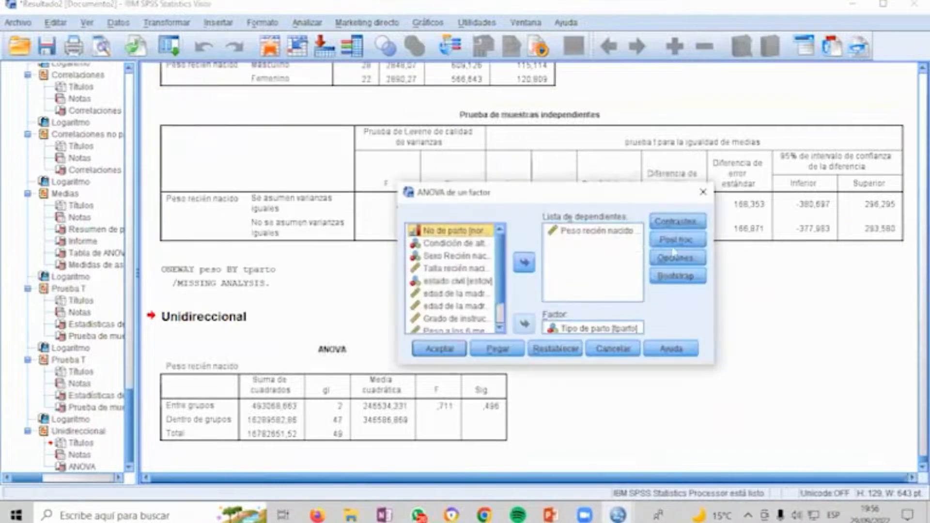
click(686, 224)
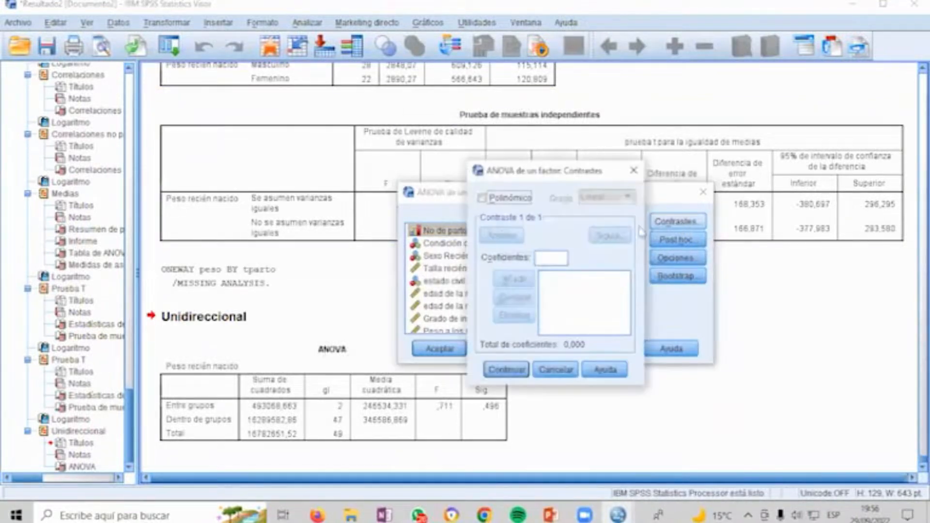
click(557, 368)
click(677, 239)
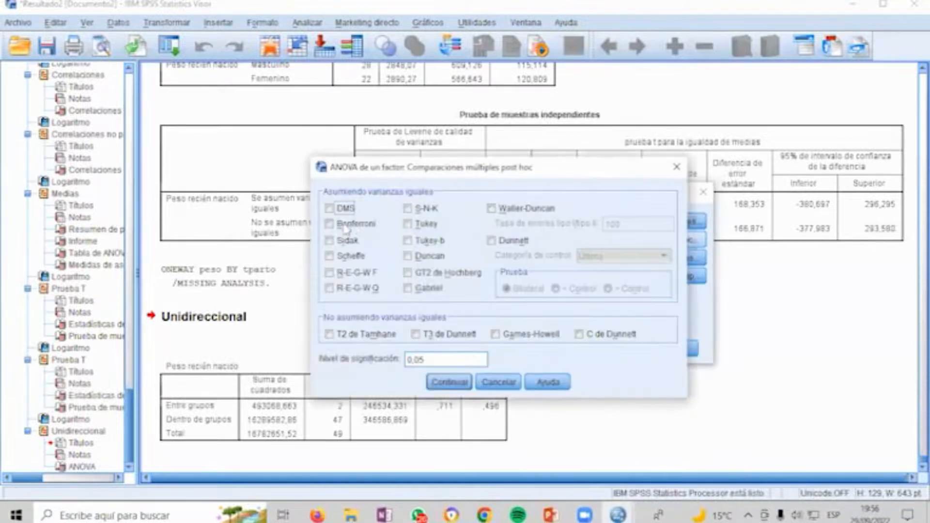
click(513, 380)
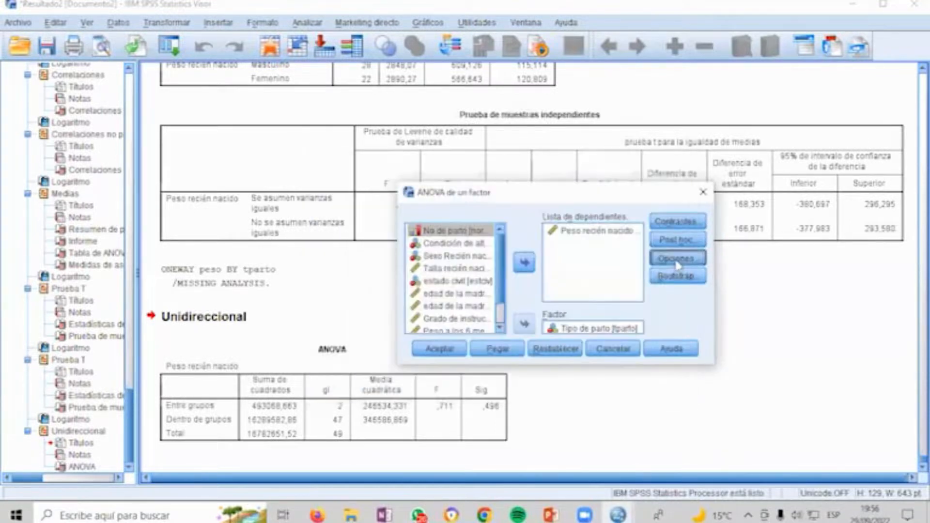
Step: Enable the Descriptivos statistics for the one-factor ANOVA of Peso recién nacido by Tipo de parto and run it
click(678, 258)
click(503, 209)
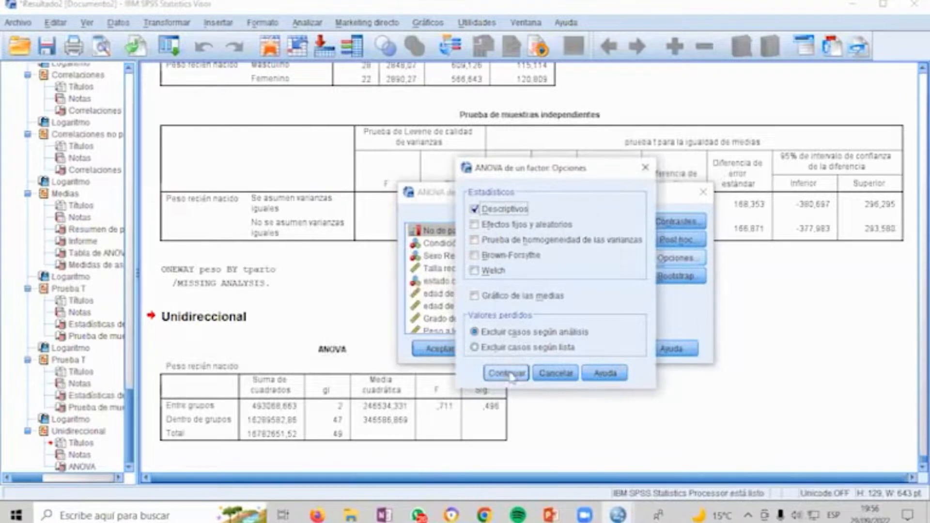
click(510, 374)
click(446, 348)
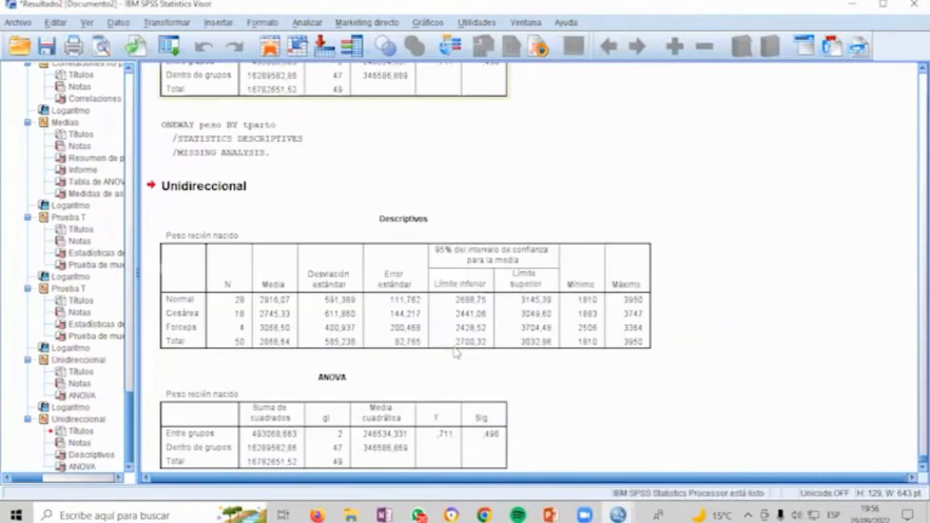
Step: Compare the T test group statistics by sex with the new Descriptivos and ANOVA tables by delivery type
scroll(528, 329, up, 5)
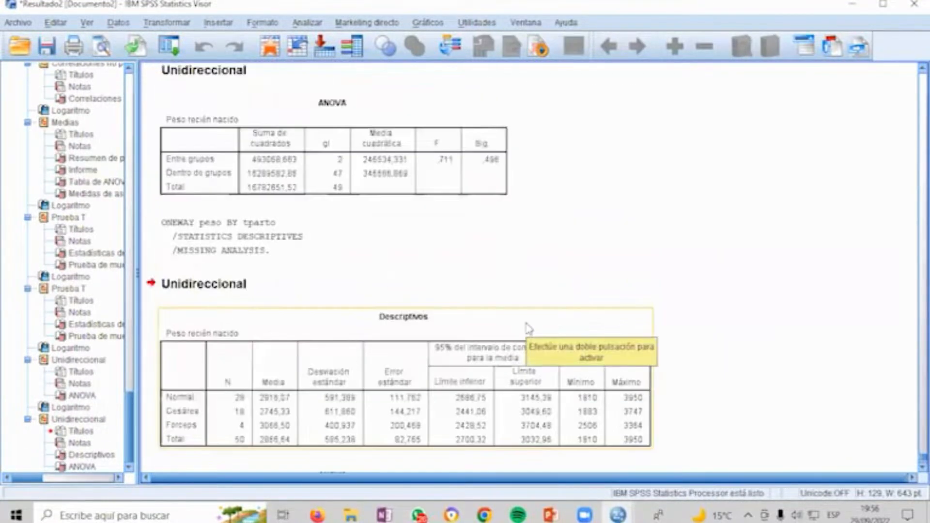
scroll(528, 330, up, 5)
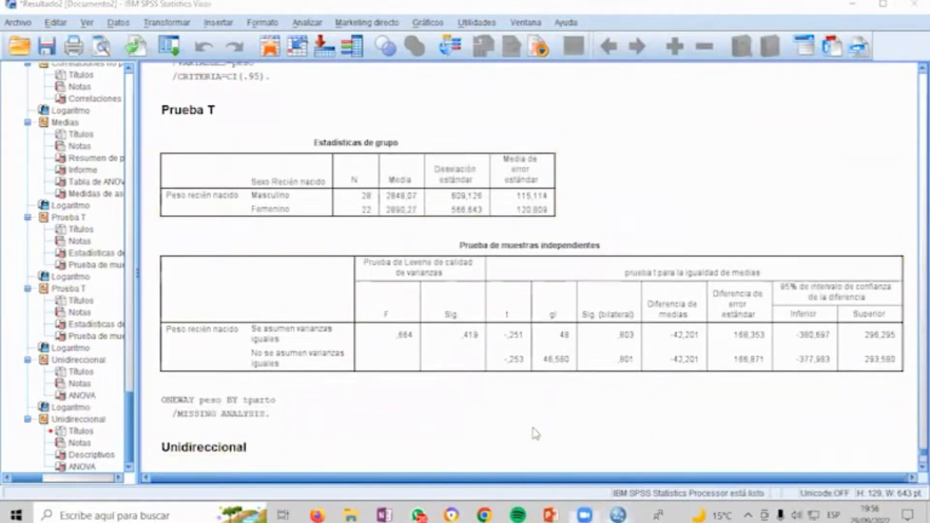
click(368, 151)
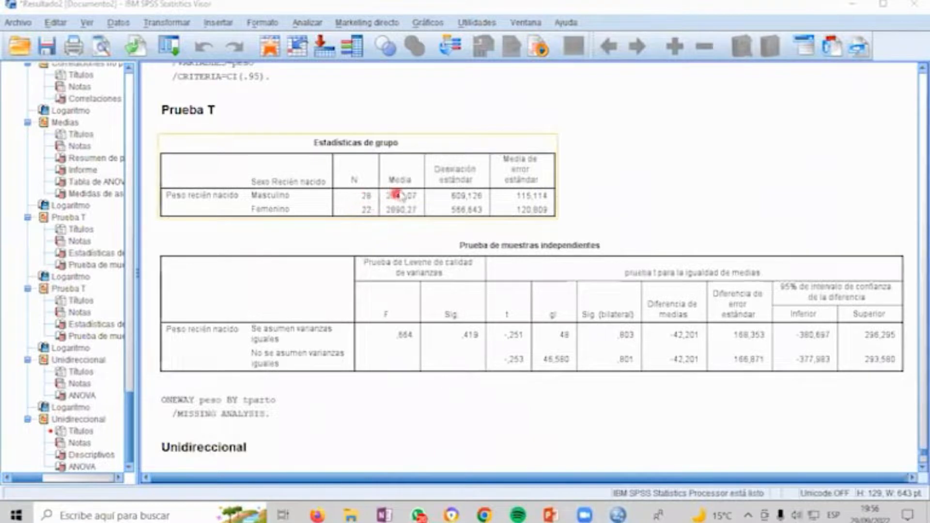
scroll(390, 213, down, 5)
scroll(391, 220, down, 3)
click(391, 220)
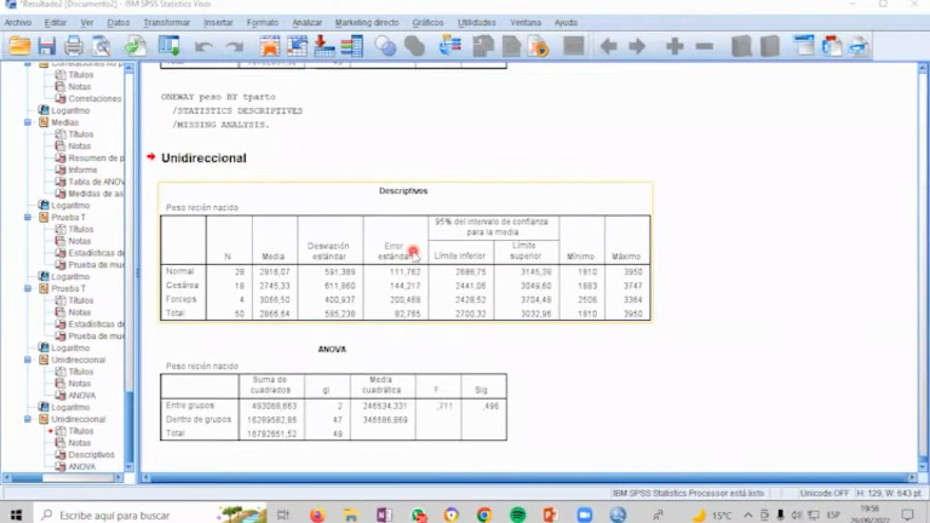
click(321, 423)
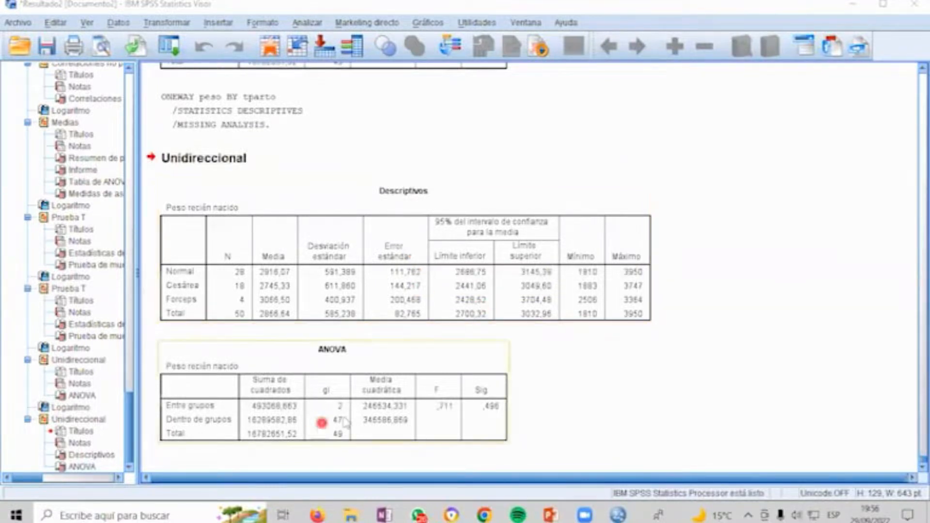
click(370, 386)
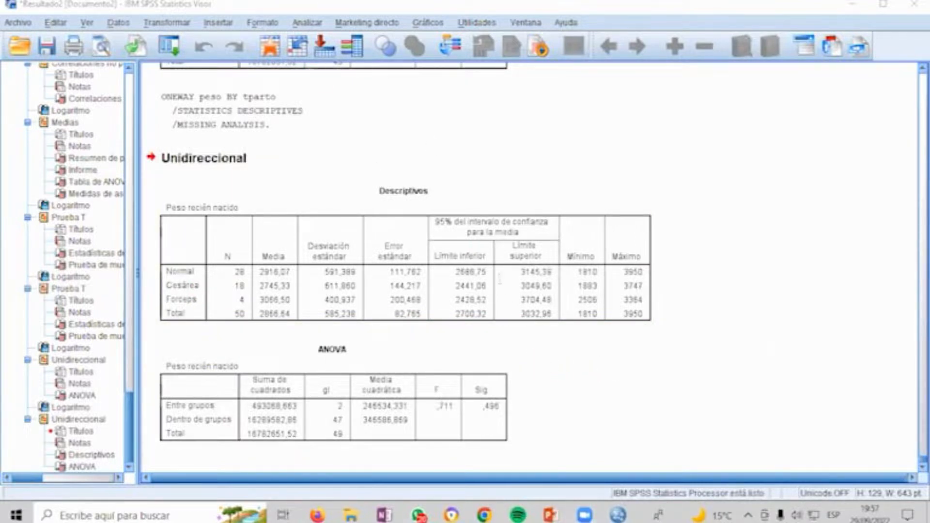
Step: Add a text annotation above the Descriptivos table reading "Ho: son iguales (N=C=f)" and "Ha: Son diferentes"
click(520, 149)
text(Ho: son)
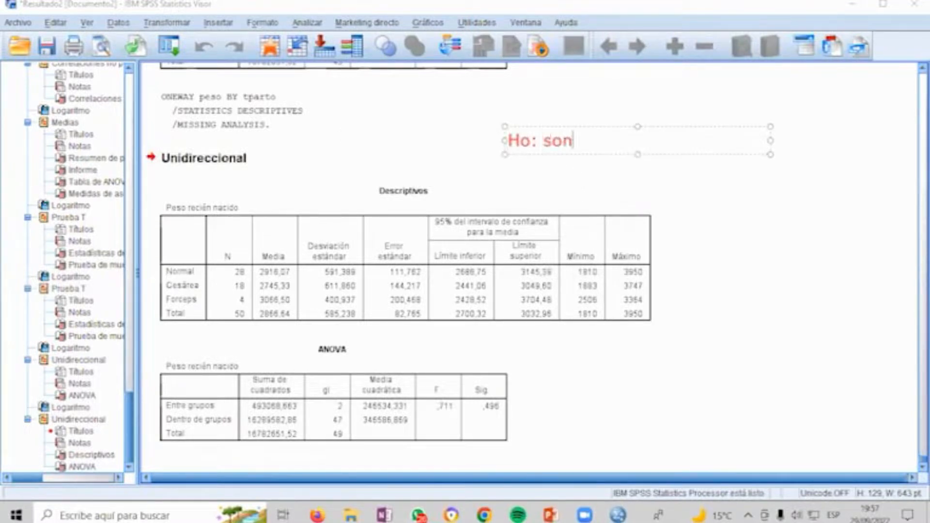
text( iguales)
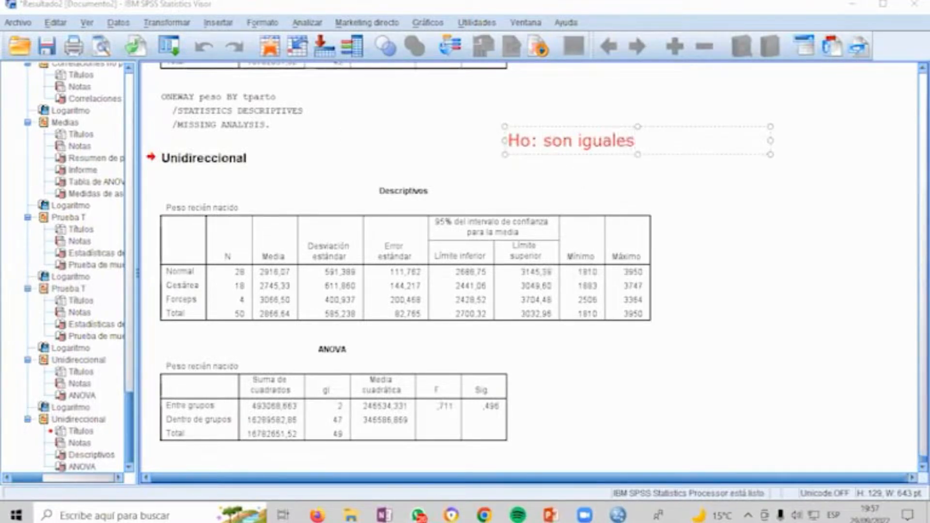
text( (N)
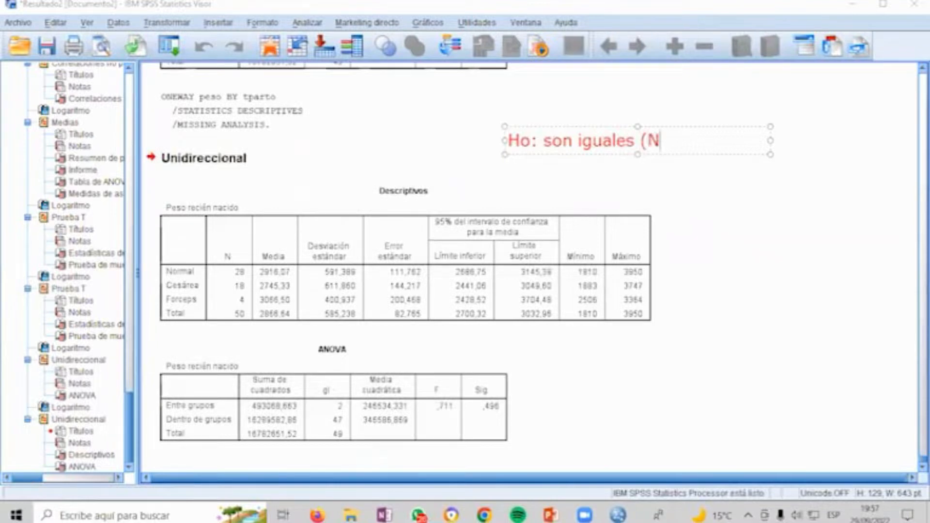
text(=C=f))
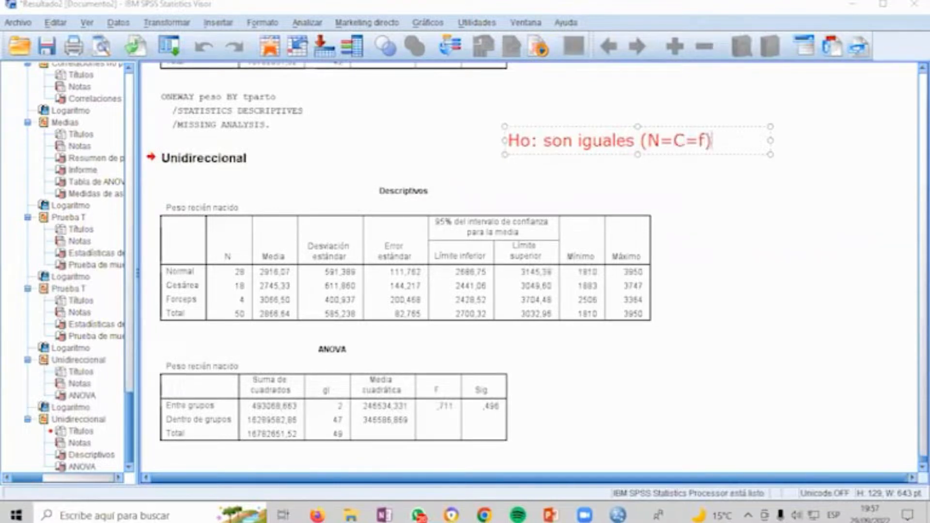
key(Return)
text(H)
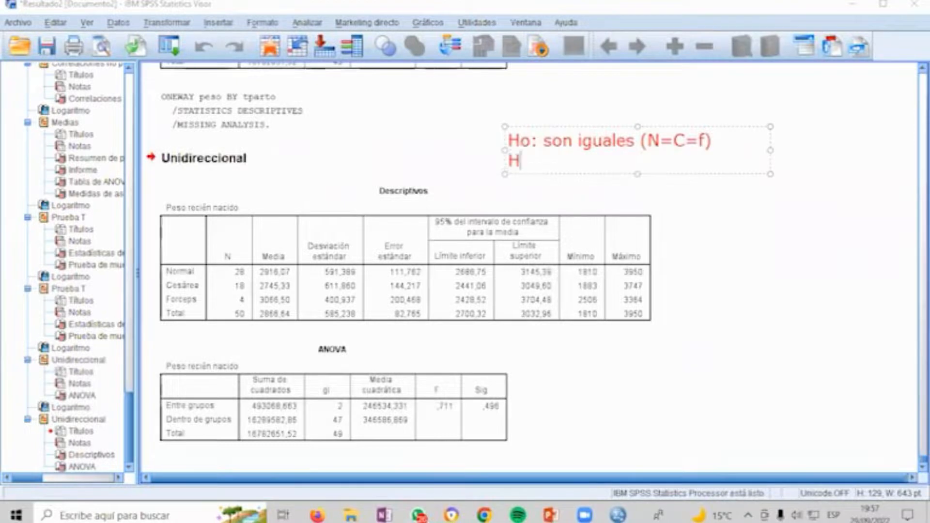
text(a: So n )
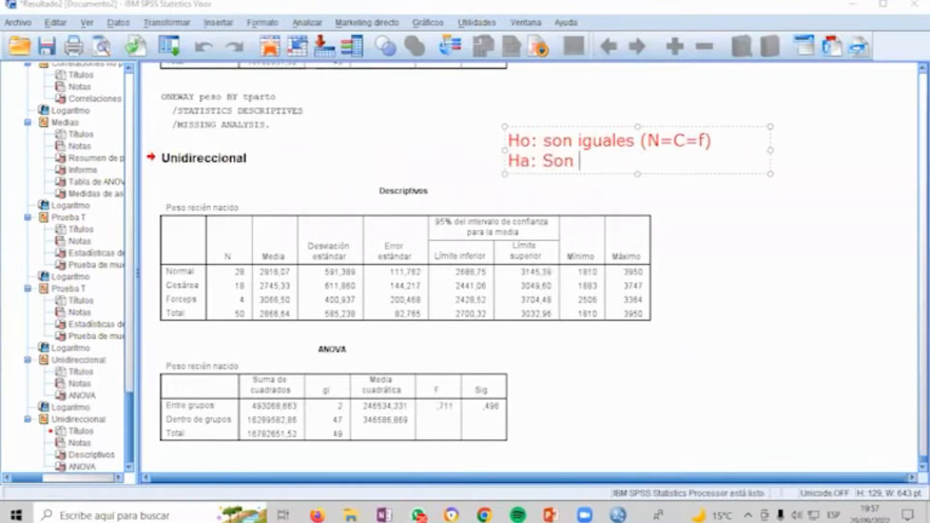
text(diferentes)
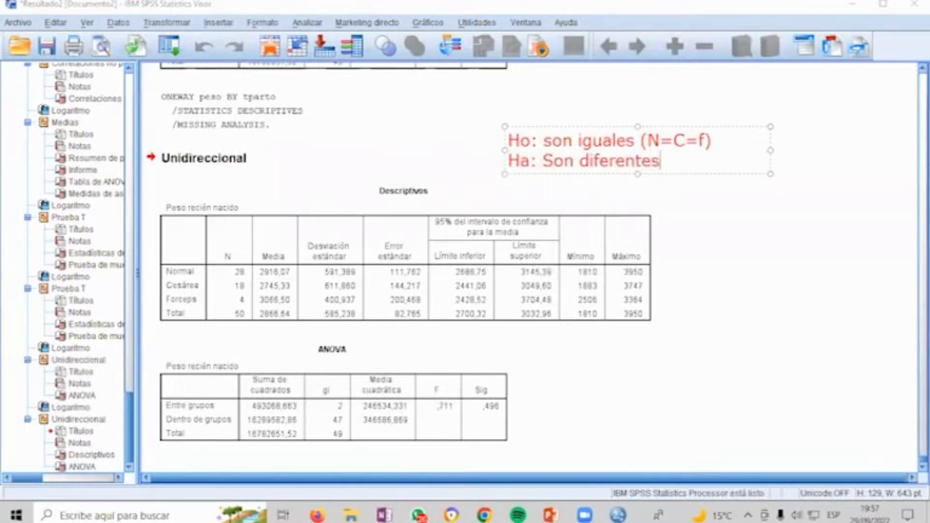
click(501, 407)
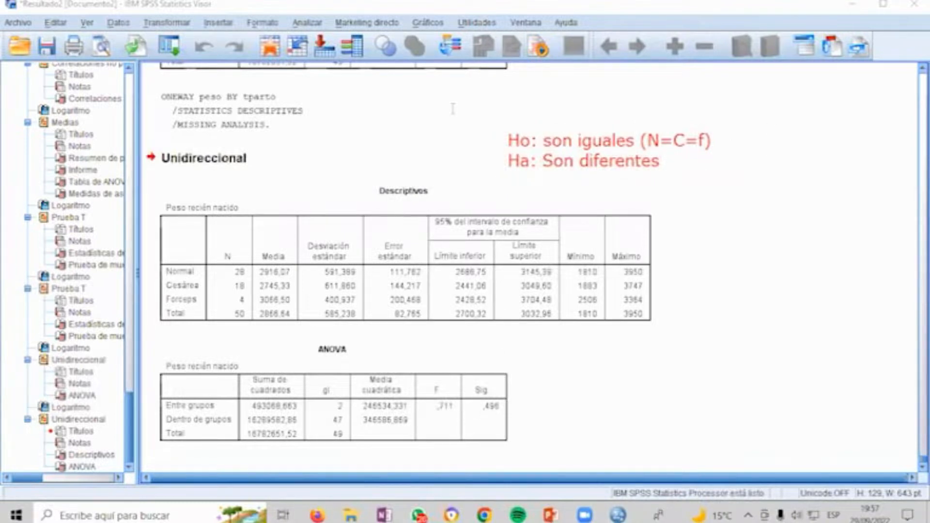
Step: Circle the ANOVA significance with an arrow to a handwritten "A Ho", and circle the delivery-type means before clearing the annotations
mouse_move(497, 392)
mouse_down()
mouse_move(463, 409)
mouse_move(509, 390)
mouse_move(495, 394)
mouse_move(548, 391)
mouse_move(553, 399)
mouse_move(581, 359)
mouse_move(595, 398)
mouse_move(601, 381)
mouse_move(619, 398)
mouse_up()
mouse_move(632, 355)
mouse_down()
mouse_move(633, 397)
mouse_move(633, 381)
mouse_move(660, 373)
mouse_move(641, 386)
mouse_up()
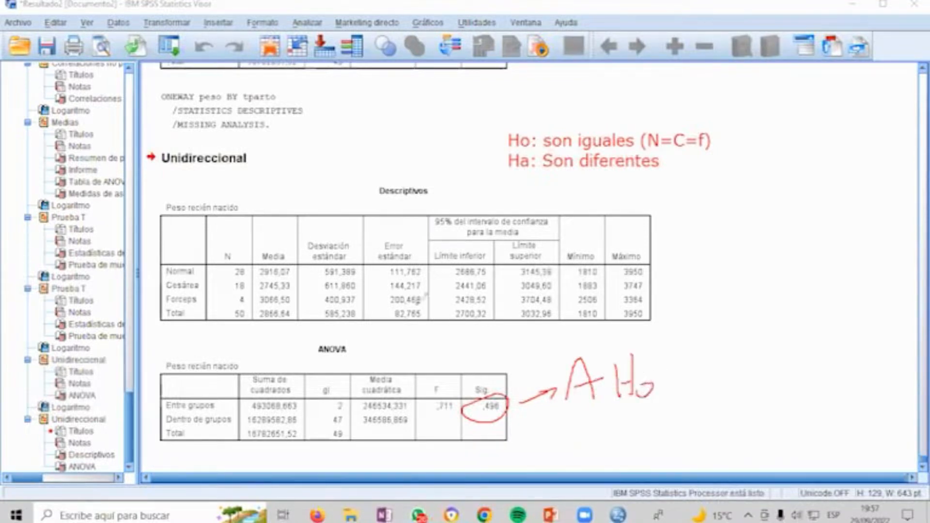
mouse_move(297, 251)
mouse_down()
mouse_move(257, 262)
mouse_move(256, 320)
mouse_move(317, 296)
mouse_move(300, 257)
mouse_up()
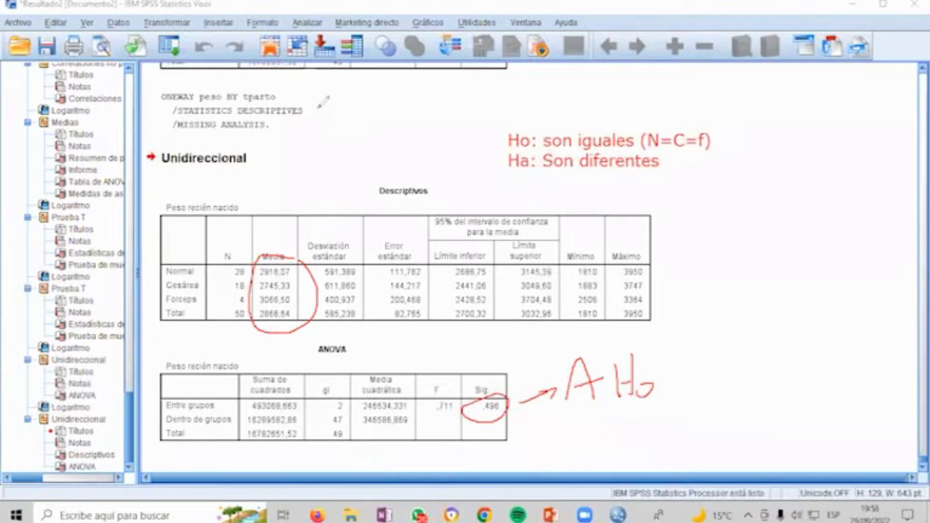
key(Escape)
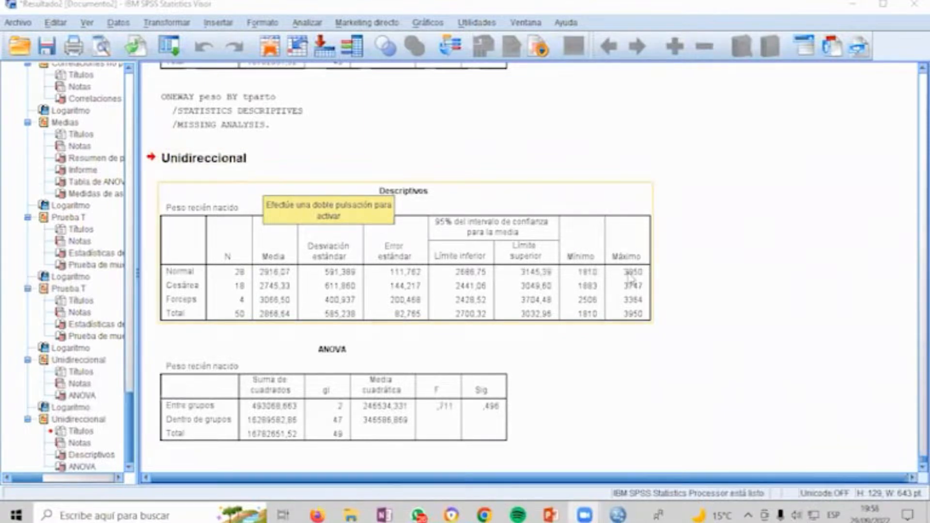
Step: Switch to the descriptiva.sav data and reopen the one-factor ANOVA analysis
key(alt+Tab)
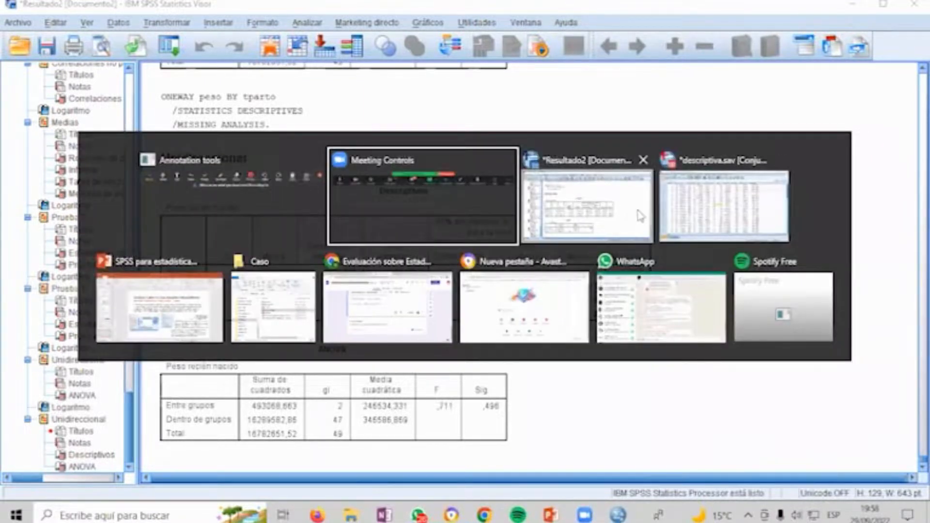
click(702, 209)
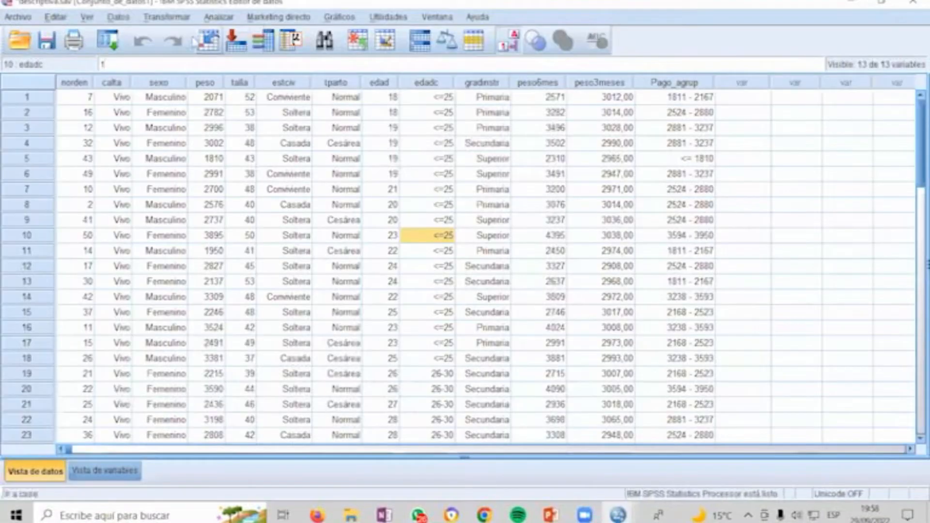
click(107, 41)
click(122, 62)
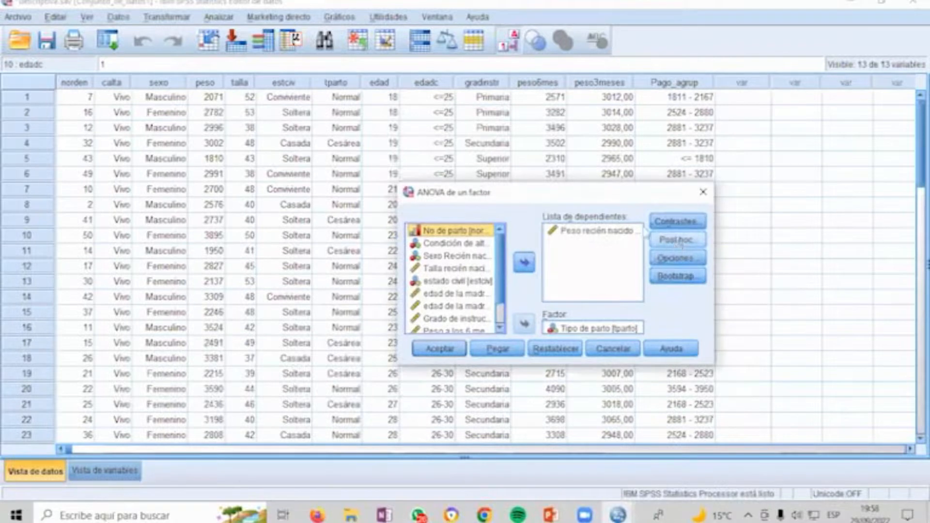
drag(586, 195, 441, 190)
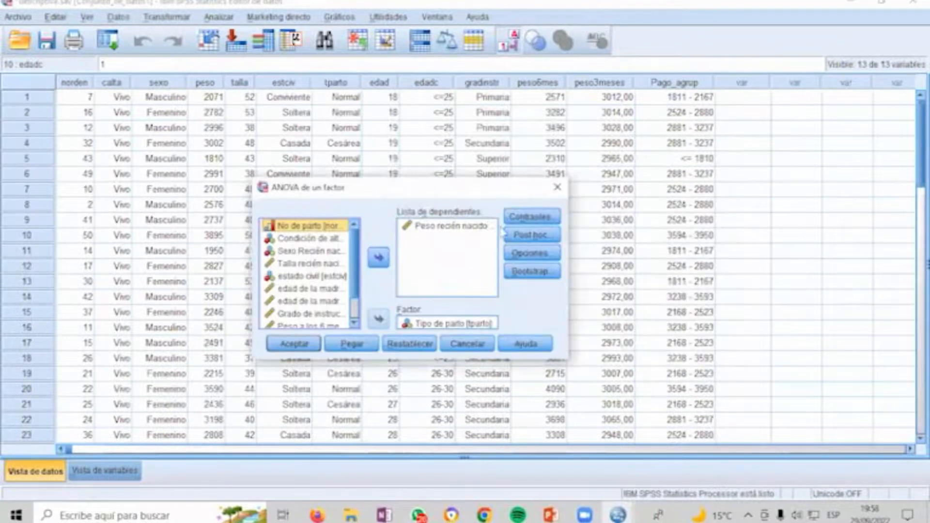
Step: Enable the Tukey and DMS post hoc comparisons for the one-factor ANOVA and run it
click(535, 236)
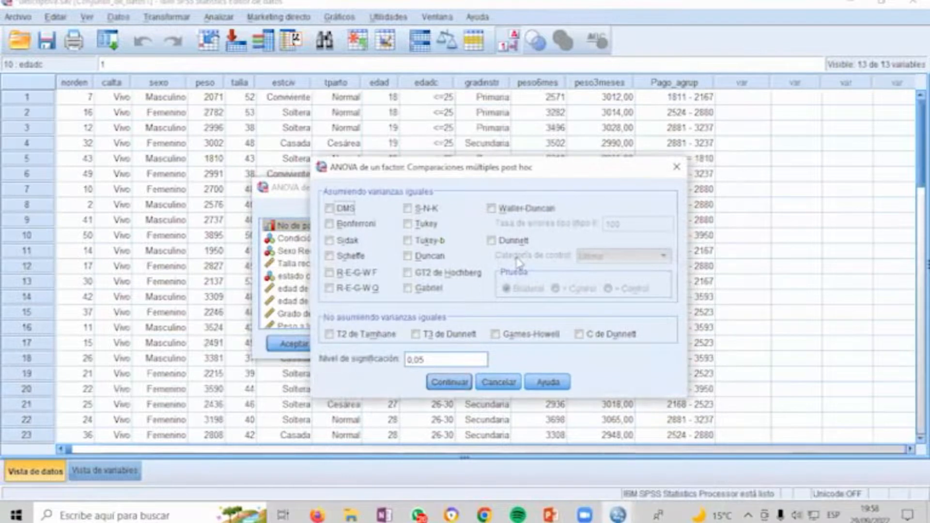
click(408, 224)
click(330, 209)
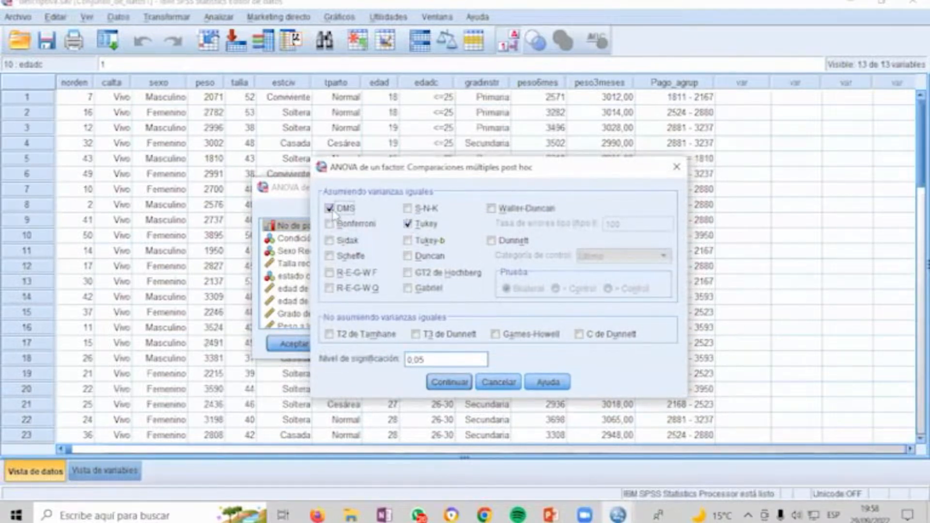
click(464, 382)
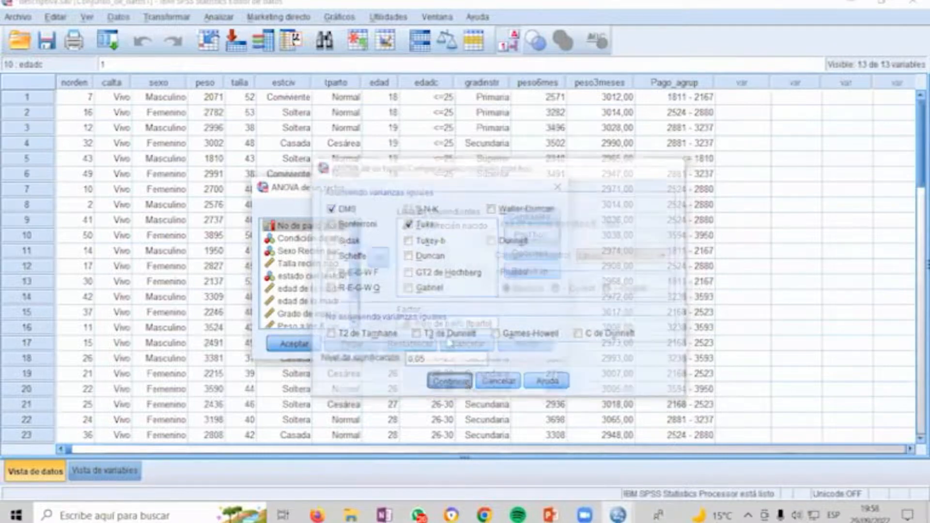
key(Return)
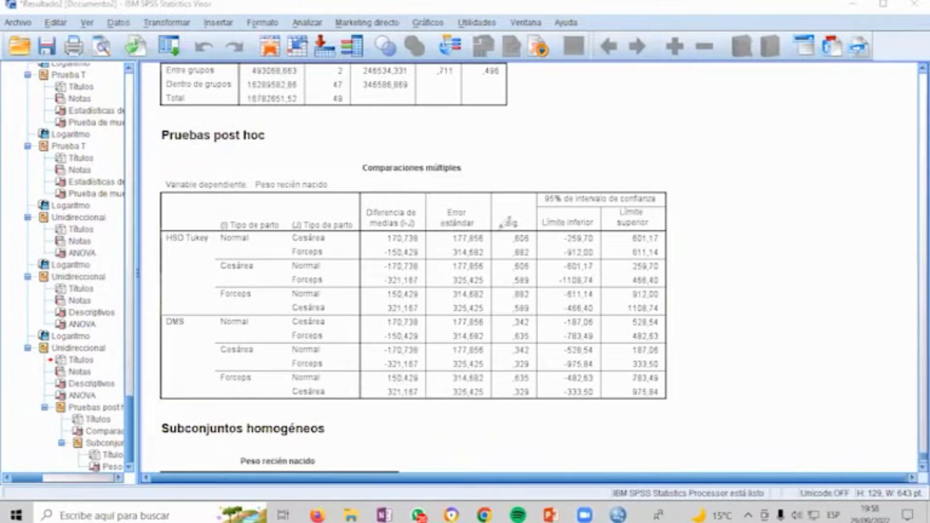
Step: Circle the Sig. column of the Comparaciones múltiples table and draw an arrow from it to a handwritten note
mouse_move(498, 219)
mouse_down()
mouse_move(500, 361)
mouse_move(542, 370)
mouse_move(537, 226)
mouse_move(519, 209)
mouse_up()
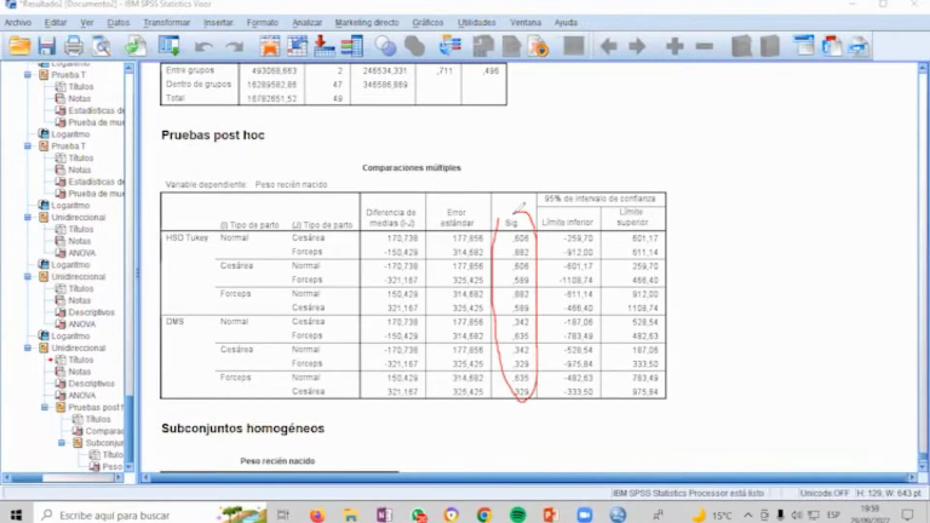
mouse_move(515, 208)
mouse_down()
mouse_move(534, 175)
mouse_move(542, 183)
mouse_up()
drag(557, 149, 561, 174)
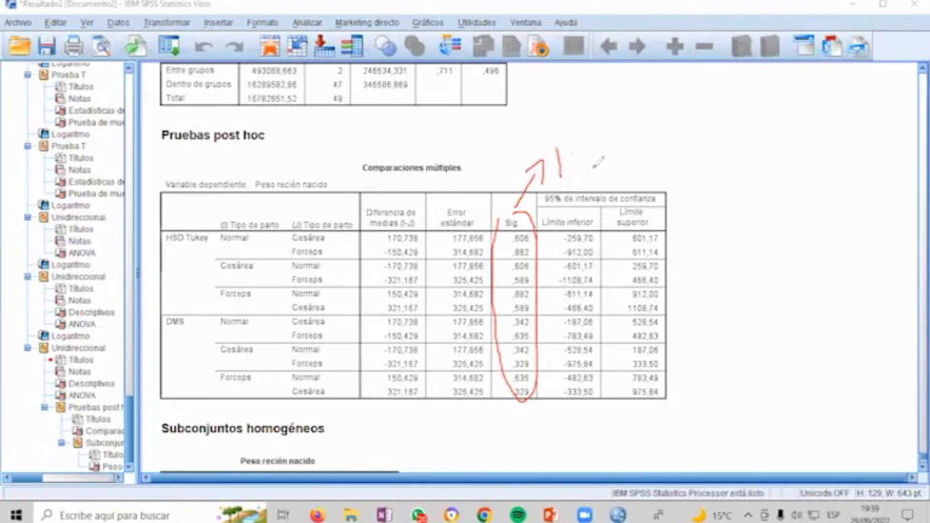
drag(592, 159, 615, 144)
click(624, 100)
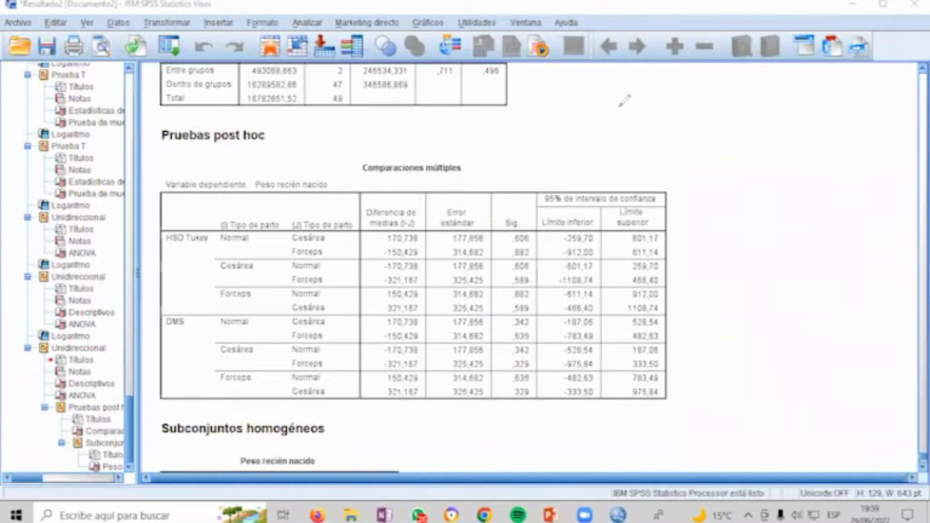
Step: Switch from the output viewer to the SPSS Basico folder in Google Drive and view the open windows
click(362, 74)
key(alt+Tab)
key(alt+Tab)
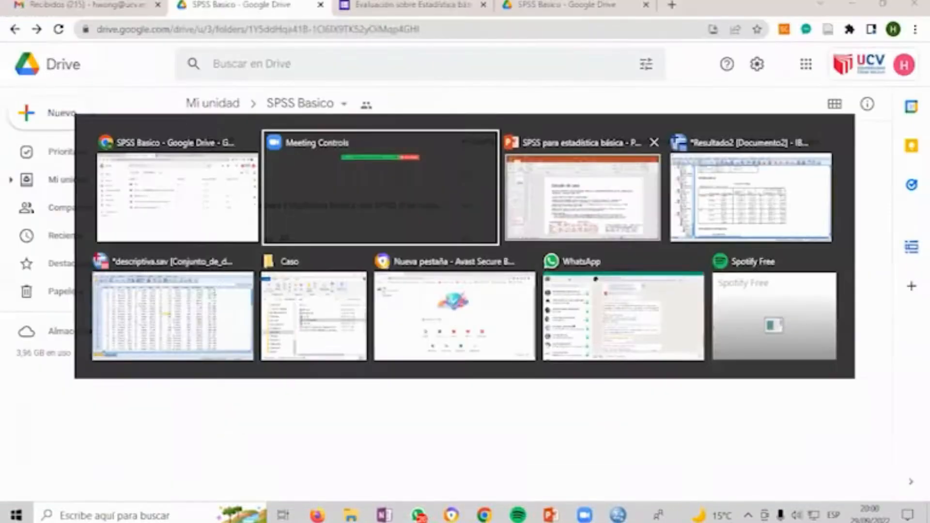
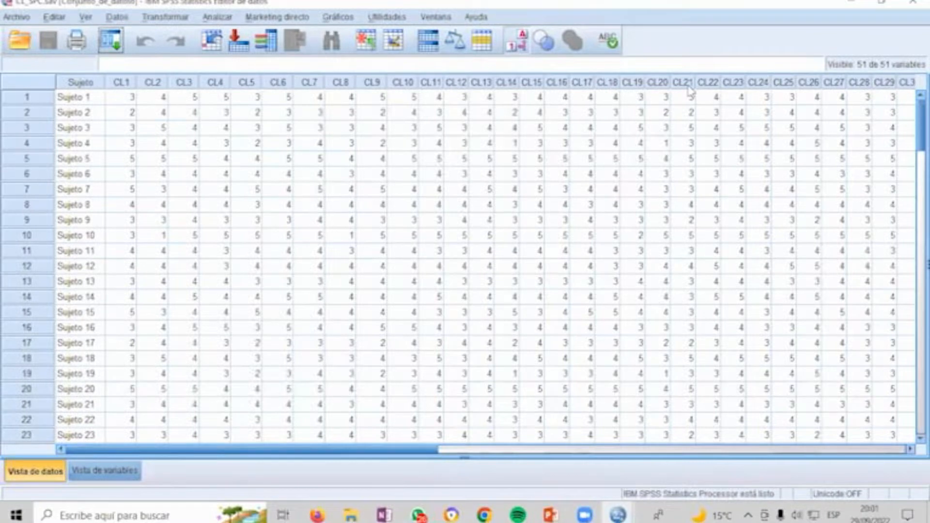
Step: Switch to PowerPoint, review the Estudio de caso slides 52 and 53, and highlight the dimension and total ranges of the Escala Clima Laboral table
key(alt+Tab)
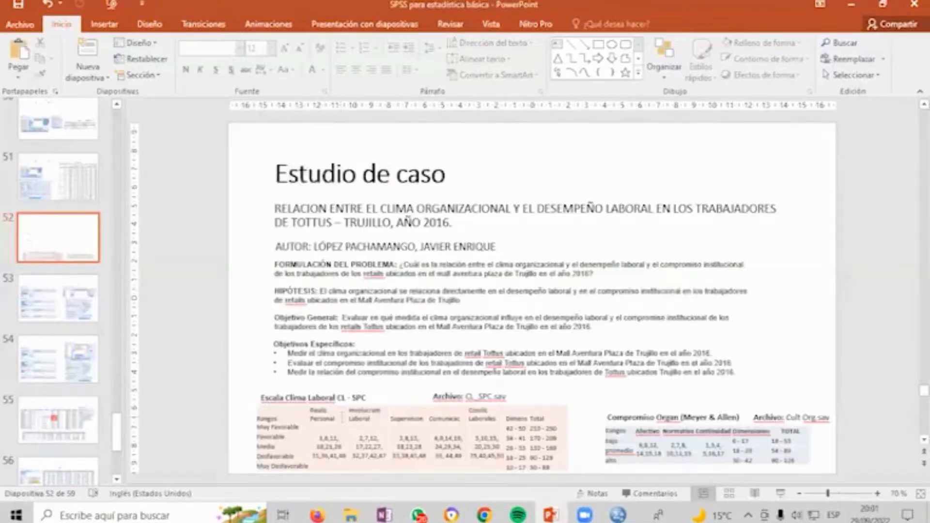
click(545, 213)
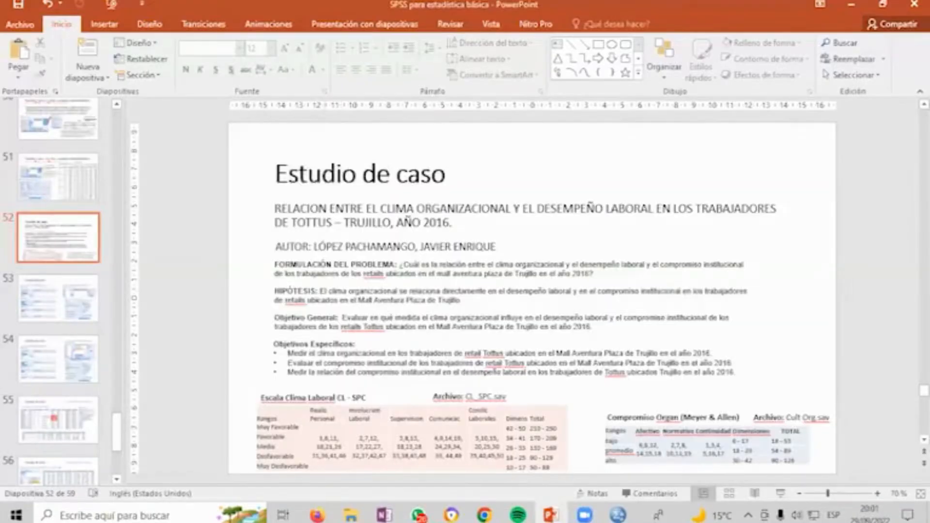
click(26, 315)
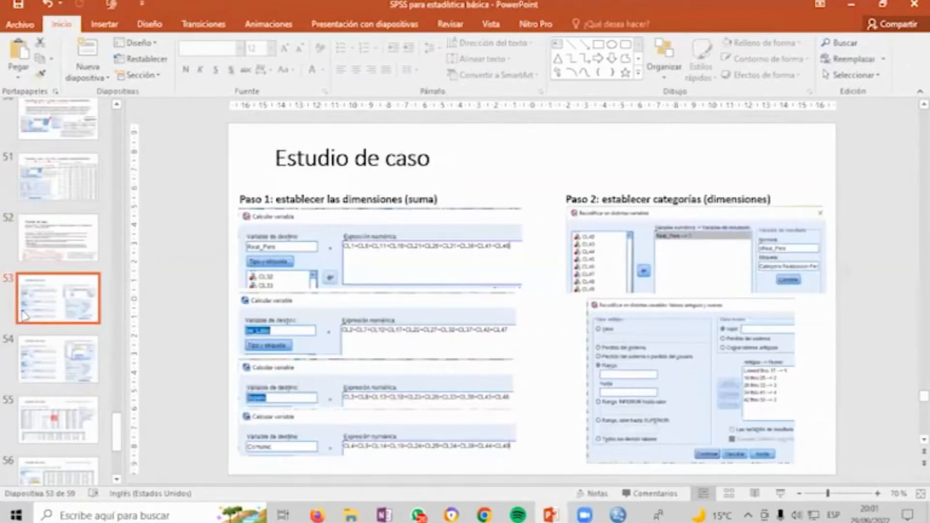
click(45, 249)
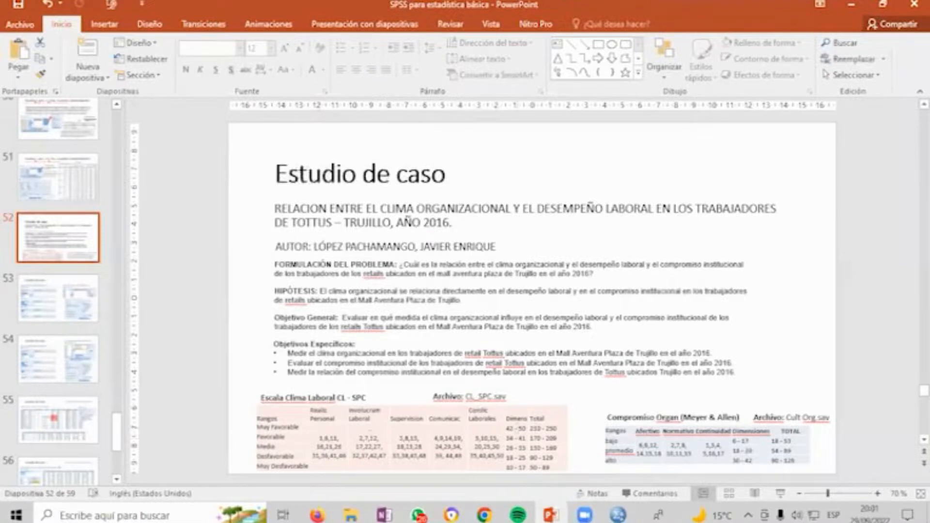
drag(517, 429, 539, 468)
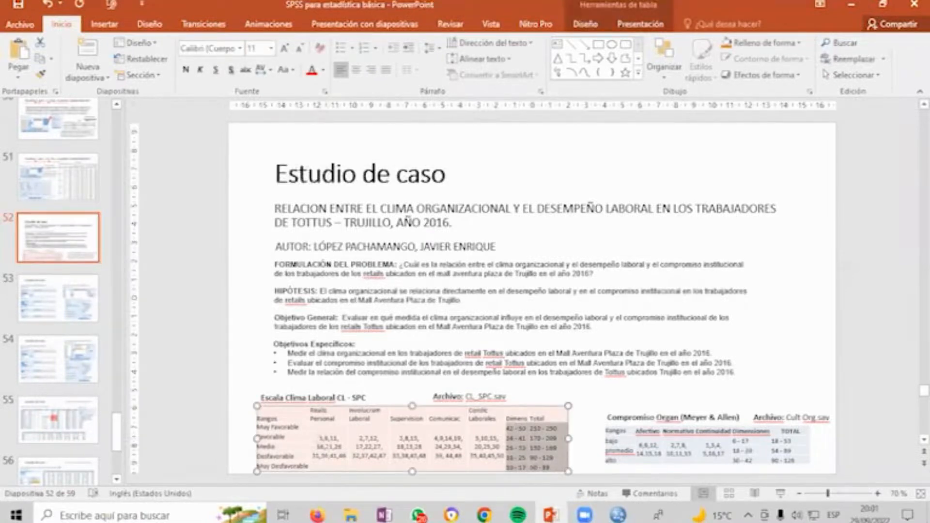
Step: Switch to the CL_SPC.sav data in SPSS, recheck the case study slide in PowerPoint, and return to the data
key(alt+Tab)
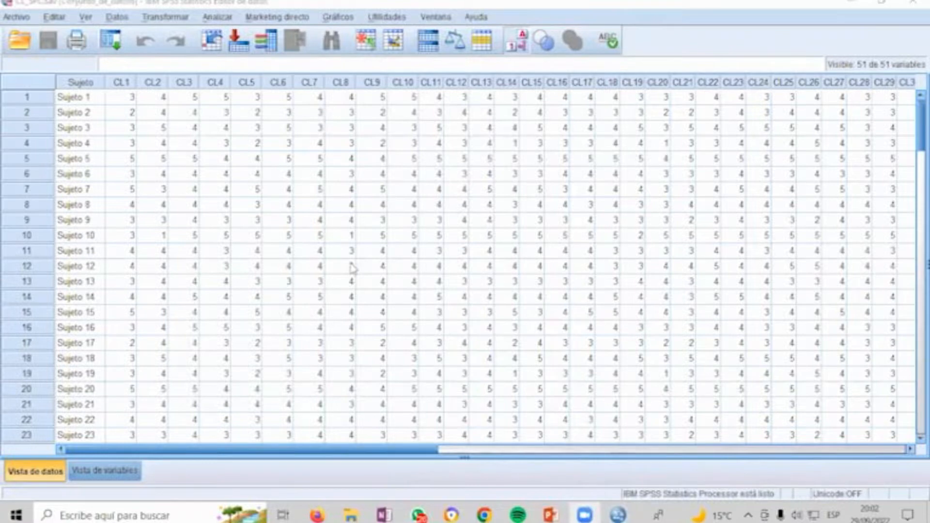
key(alt+Tab)
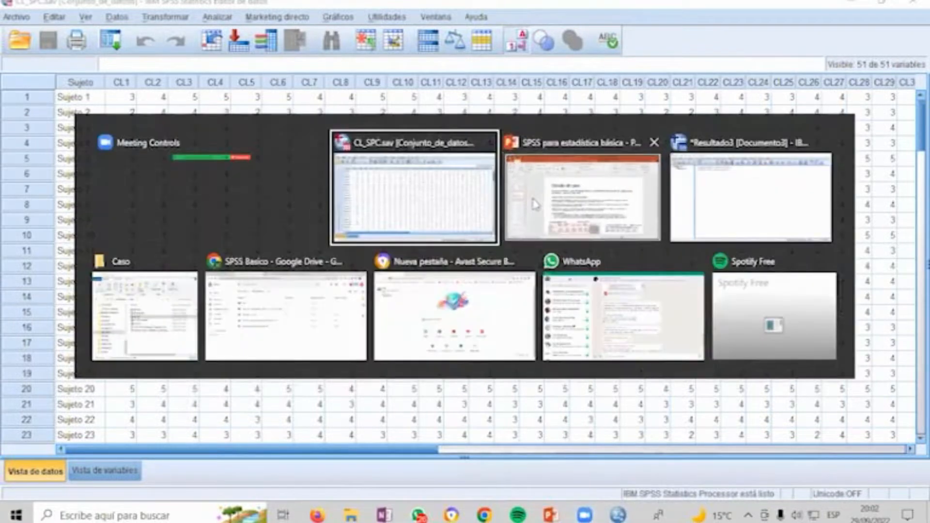
click(535, 204)
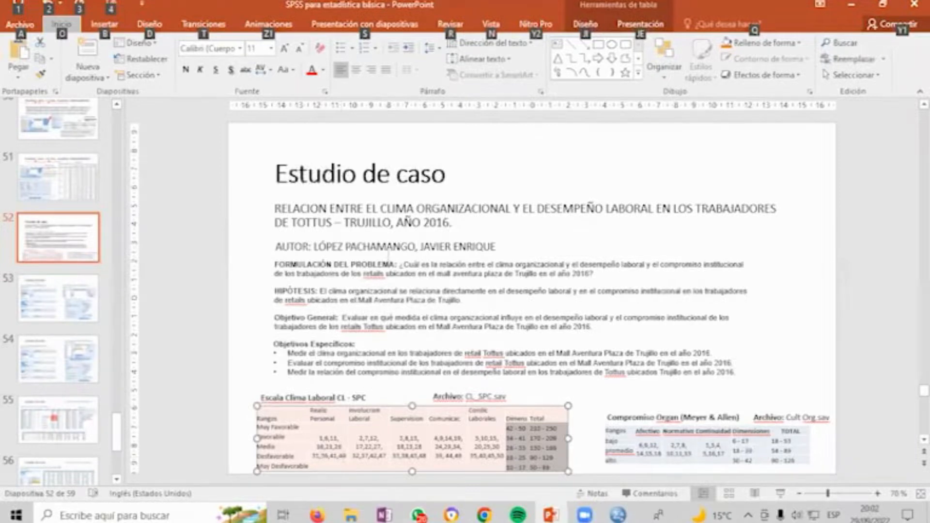
key(alt+Tab)
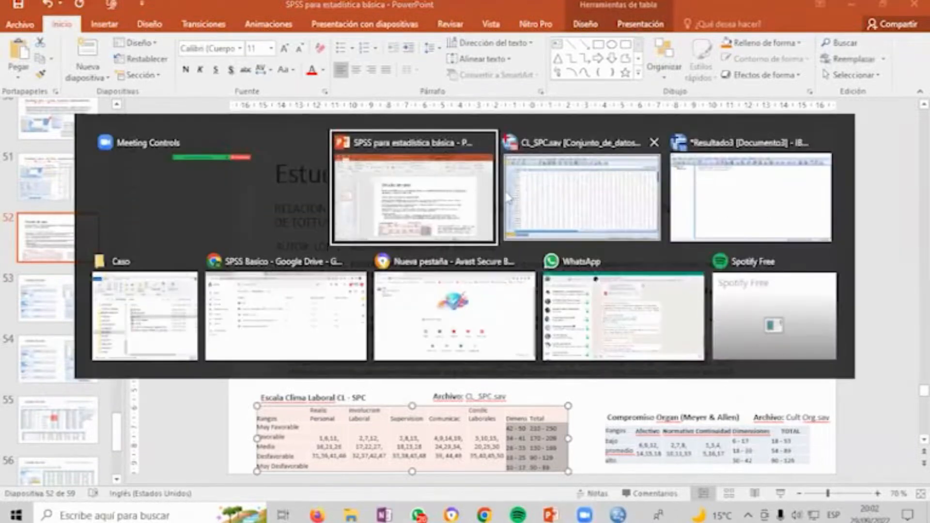
click(507, 199)
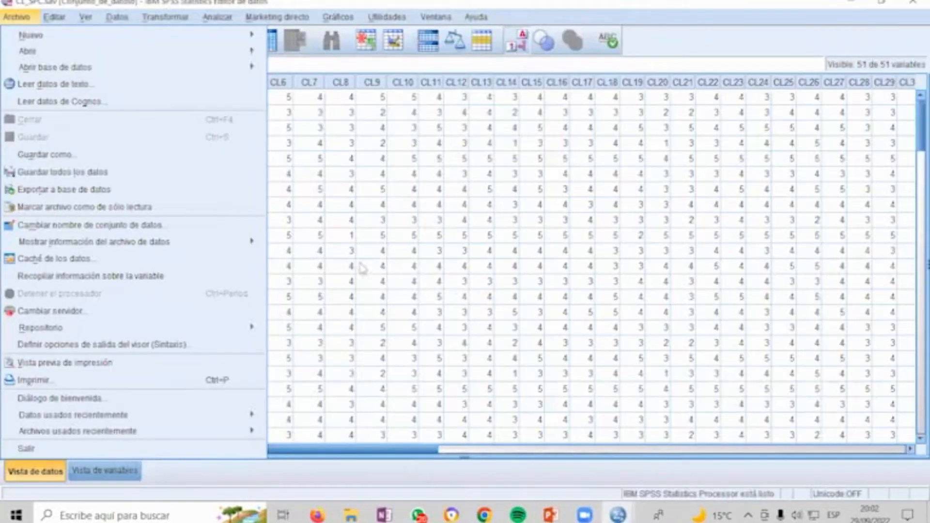
click(341, 216)
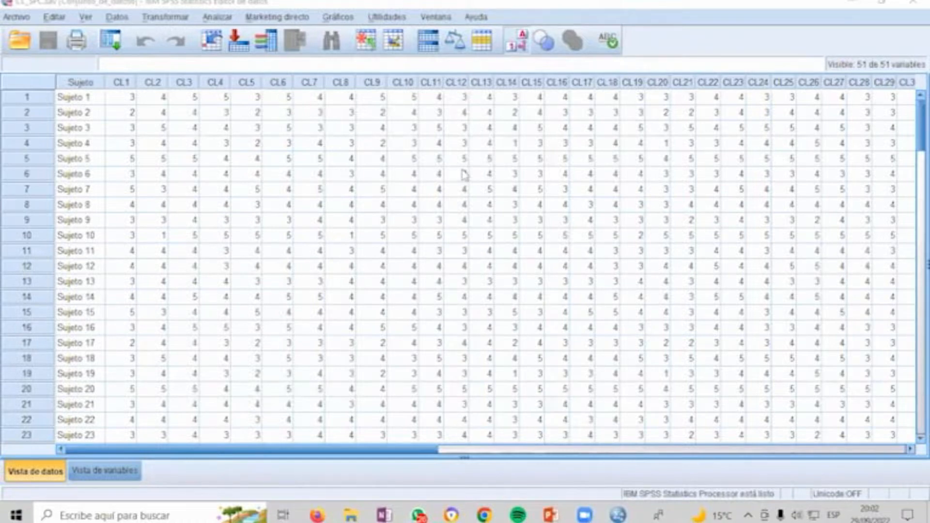
Step: Open Calcular variable for the CL_SPC.sav data, check the dimension name on the PowerPoint slide, and name the target variable Real_Pers
click(217, 17)
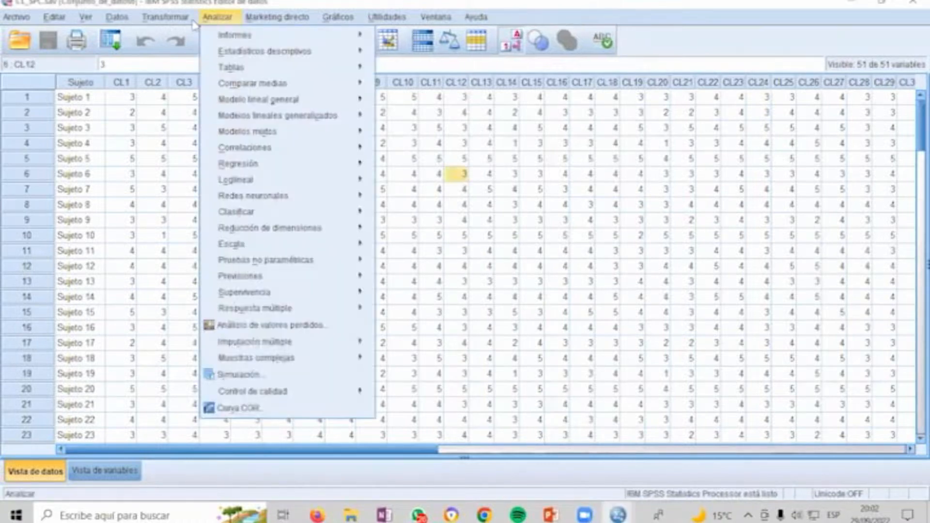
click(162, 35)
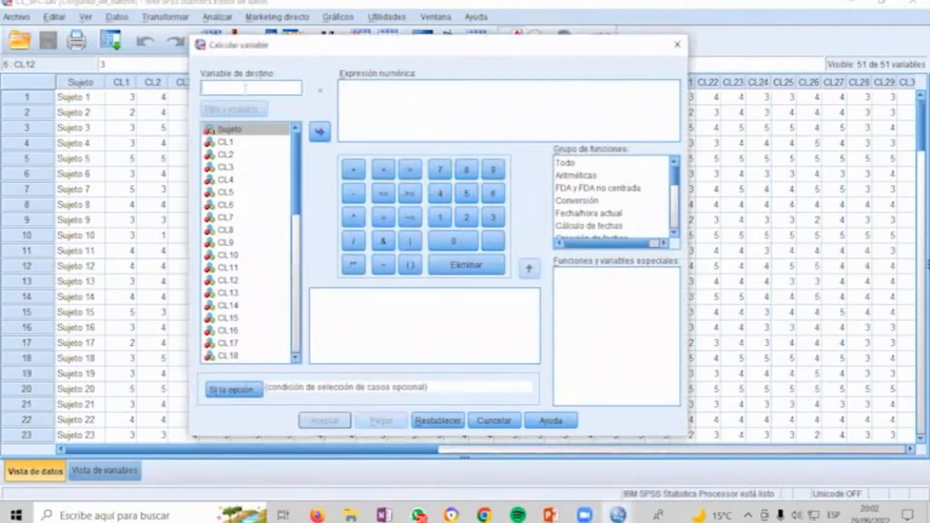
key(alt+Tab)
click(530, 224)
key(alt)
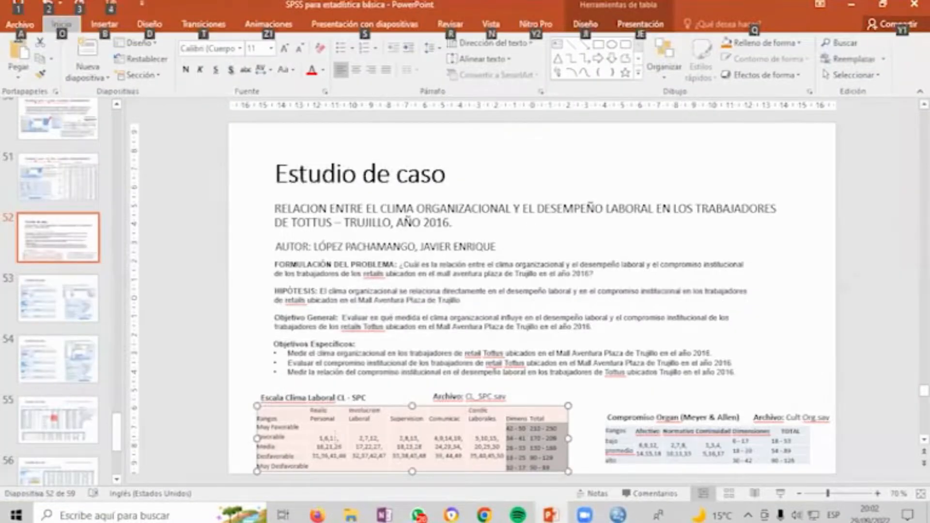
key(alt+Tab)
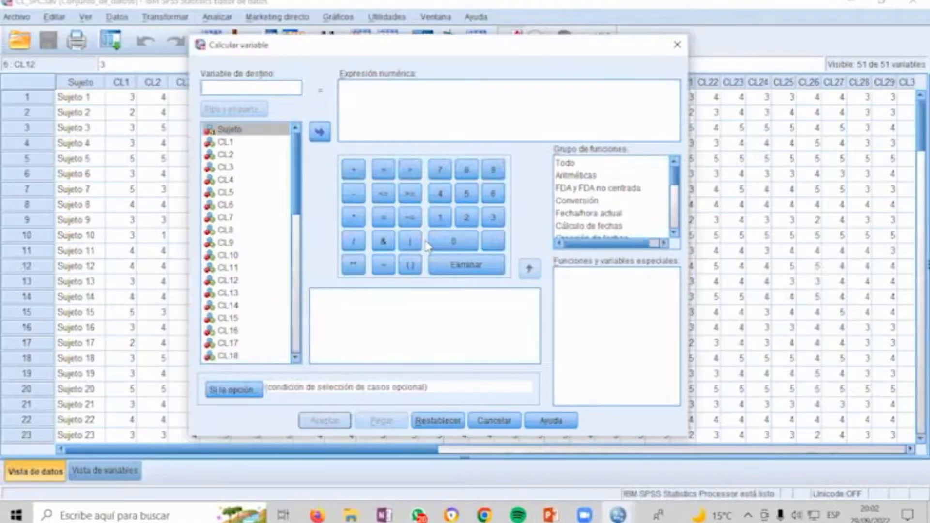
text(Real)
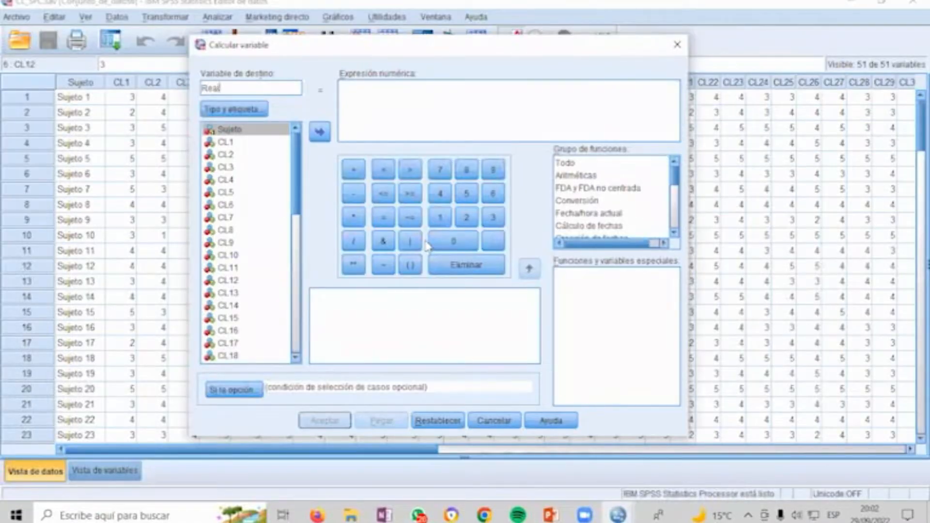
text(_Pers)
click(408, 94)
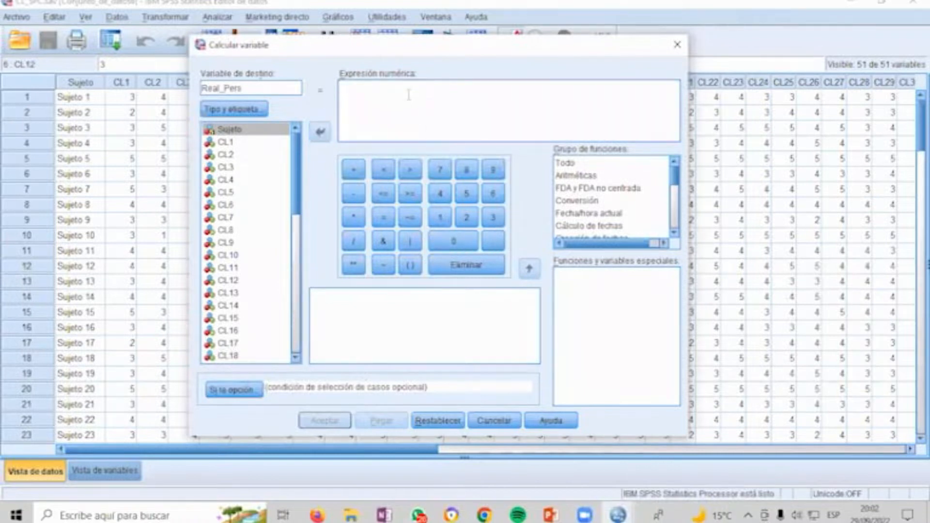
Step: Check the Realización Personal item numbers on the PowerPoint slide and start the numeric expression in SPSS with CL1+CL6
key(alt+Tab)
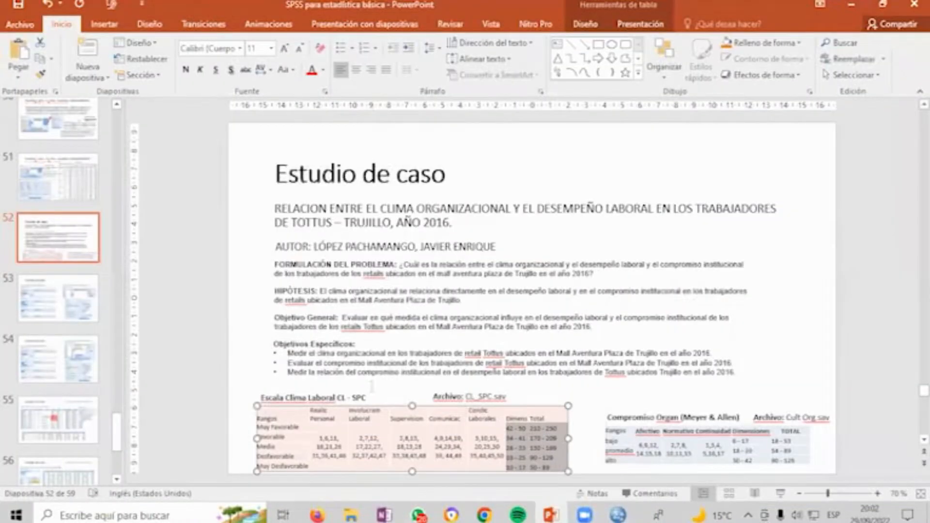
key(alt+Tab)
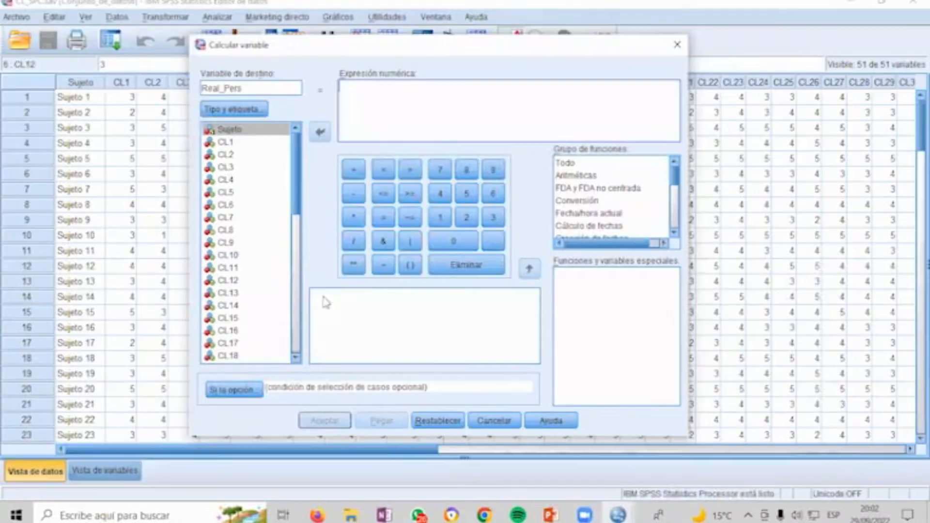
click(243, 141)
click(320, 132)
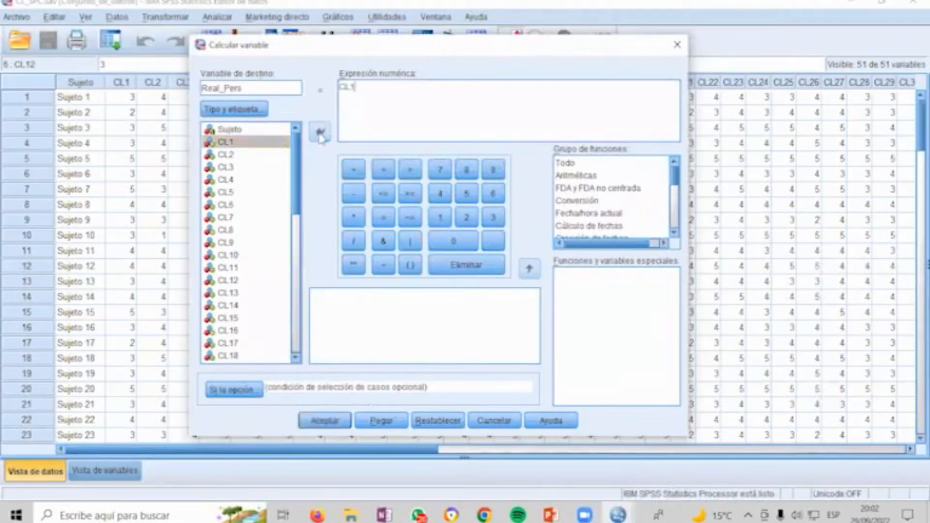
text(+)
click(241, 205)
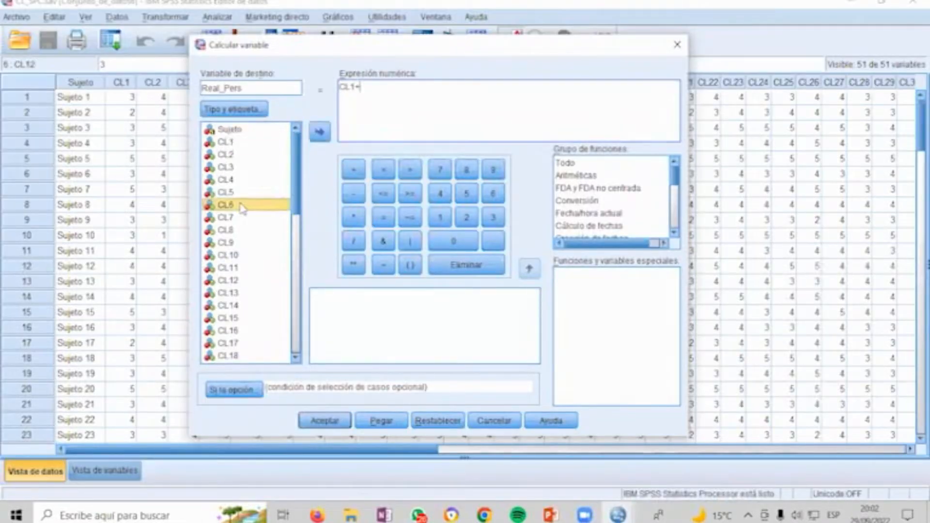
click(320, 133)
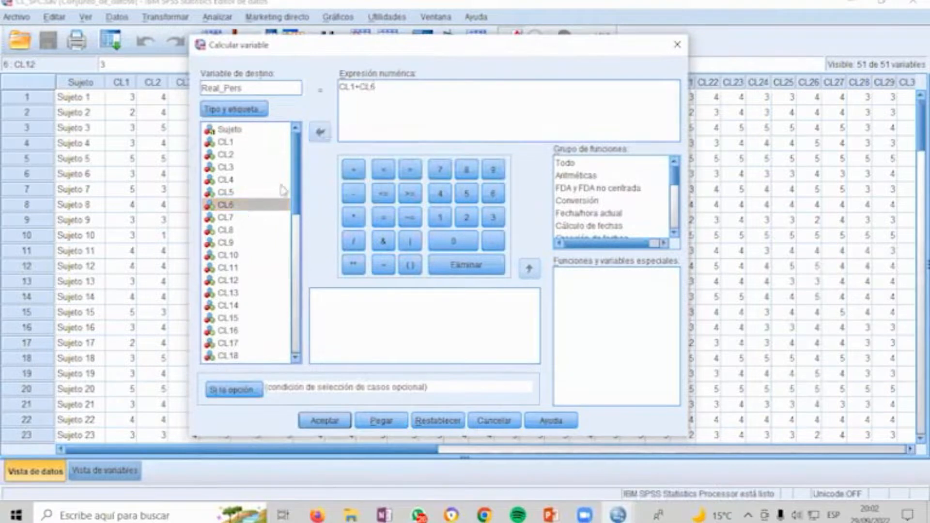
Step: Add CL11 and CL16 to the sum in the numeric expression, ending with a plus sign
text(+)
click(238, 269)
double_click(238, 269)
text(+CL11+)
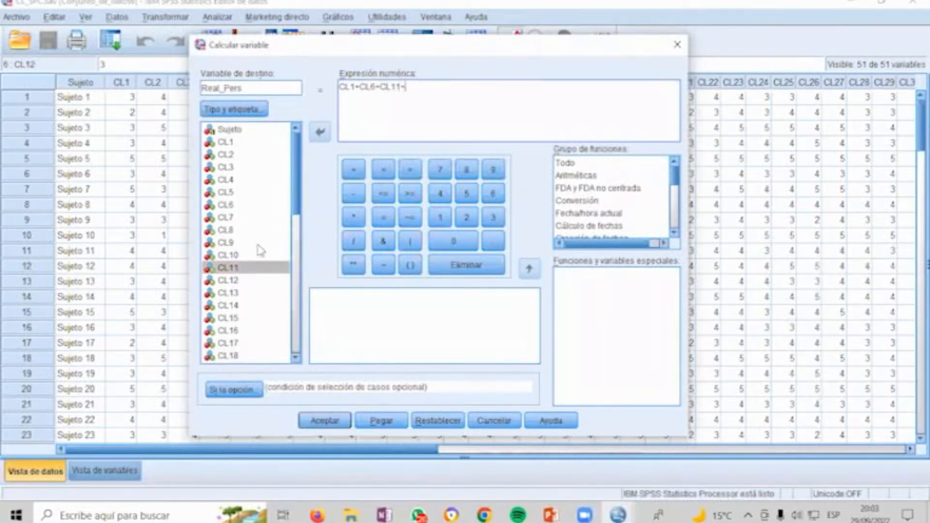
double_click(237, 332)
text(+)
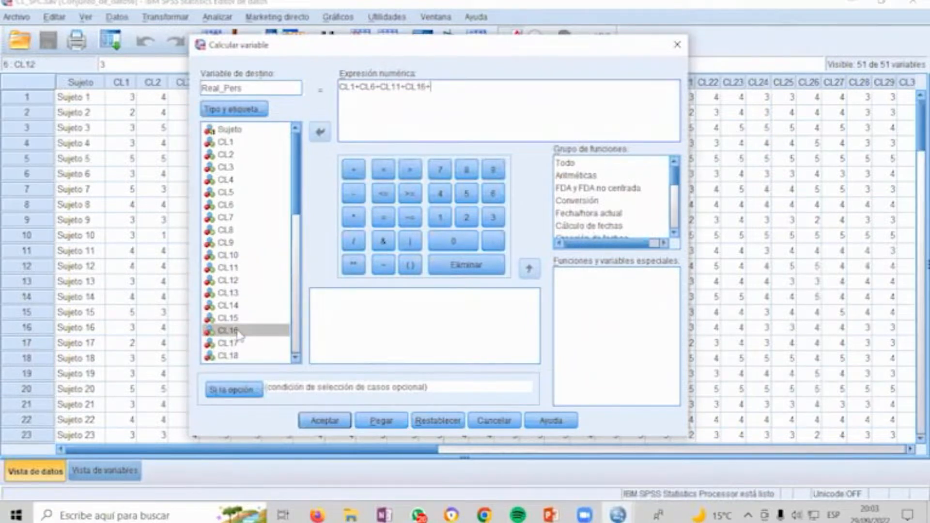
Step: Check the item list on the PowerPoint slide again, and extend the SPSS sum with CL21, CL26 and CL31, followed by a plus sign
key(alt+Tab)
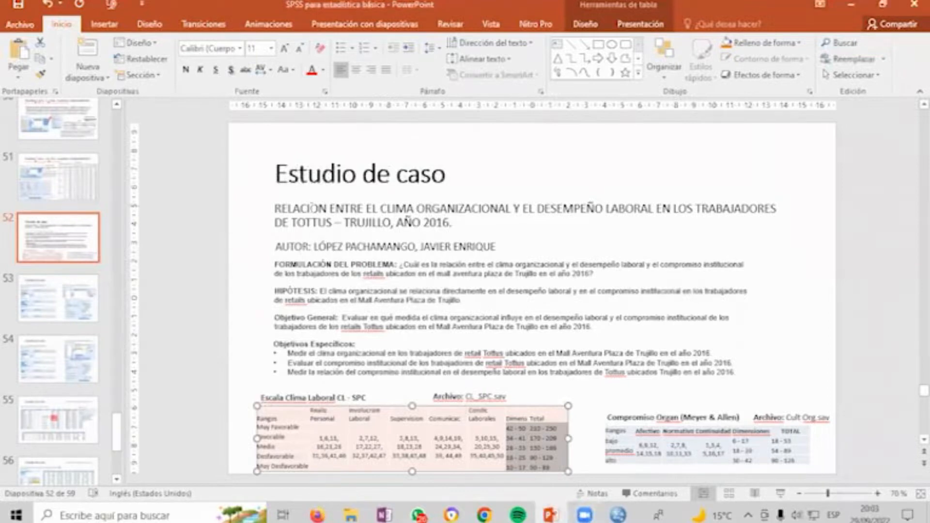
key(alt+Tab)
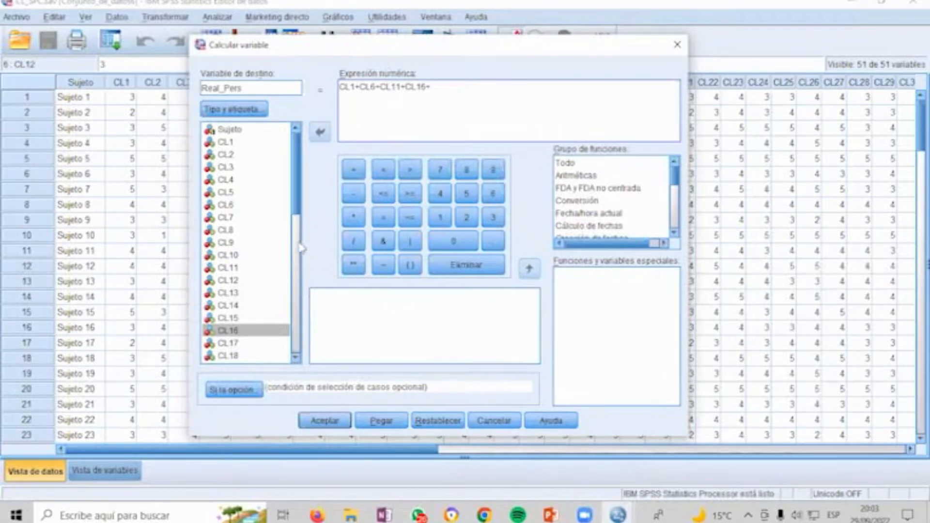
scroll(257, 184, down, 6)
double_click(240, 155)
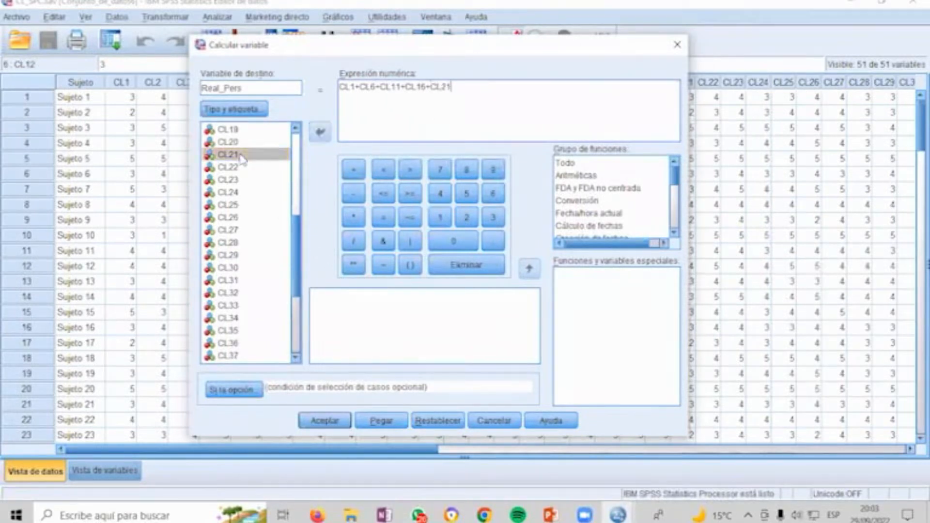
text(+)
double_click(238, 218)
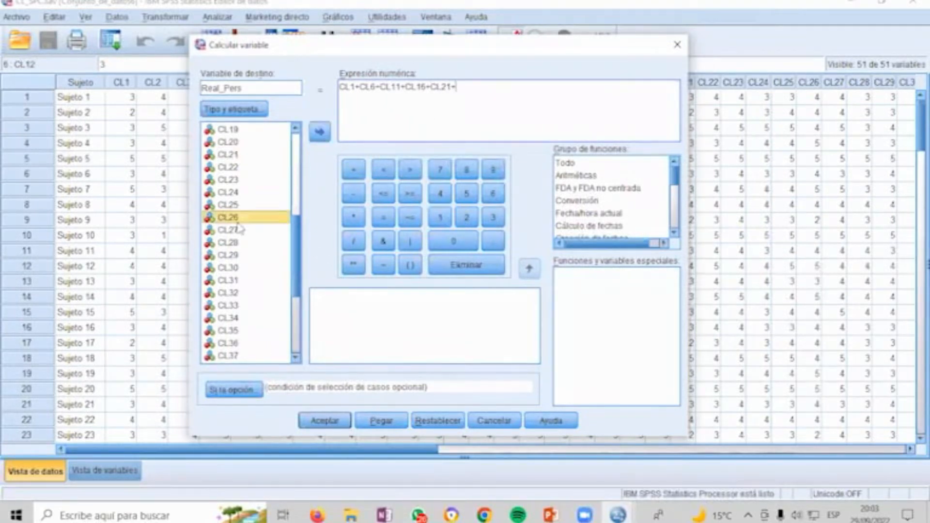
text(+)
double_click(237, 281)
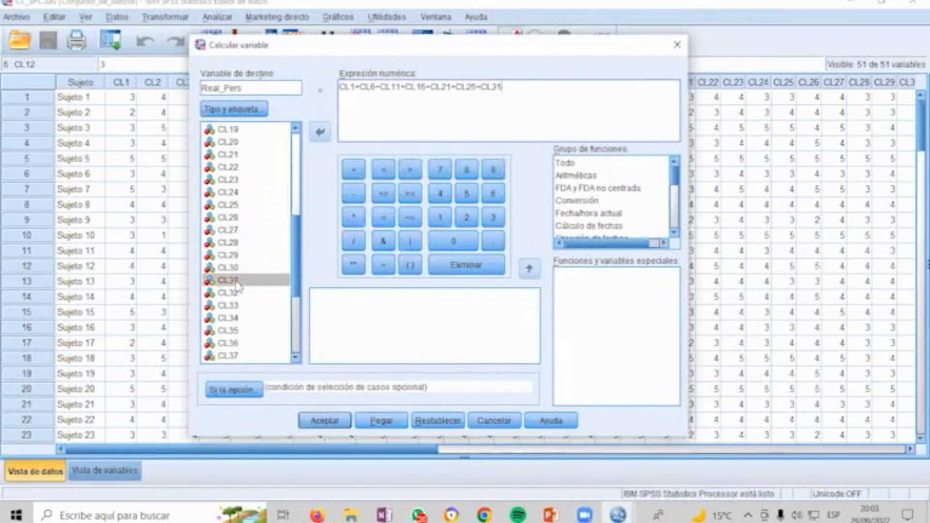
text(+)
Step: Check the remaining item numbers on the PowerPoint slide and extend the SPSS sum with CL36, followed by a plus sign
key(alt+Tab)
key(alt+Tab)
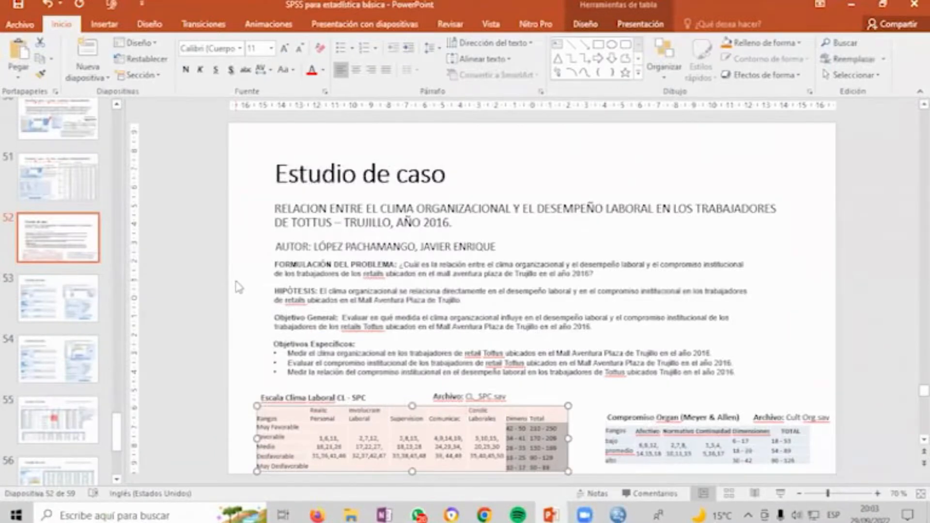
key(alt+Tab)
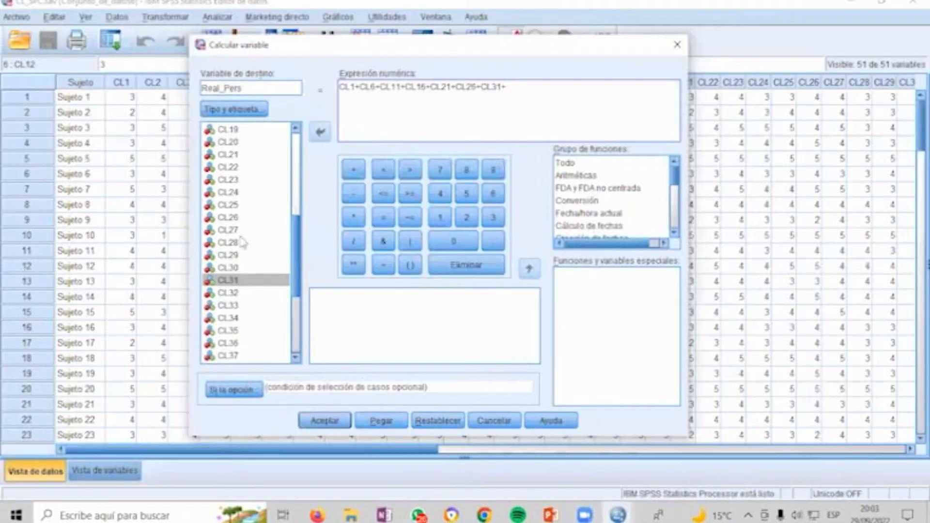
double_click(230, 344)
text(+)
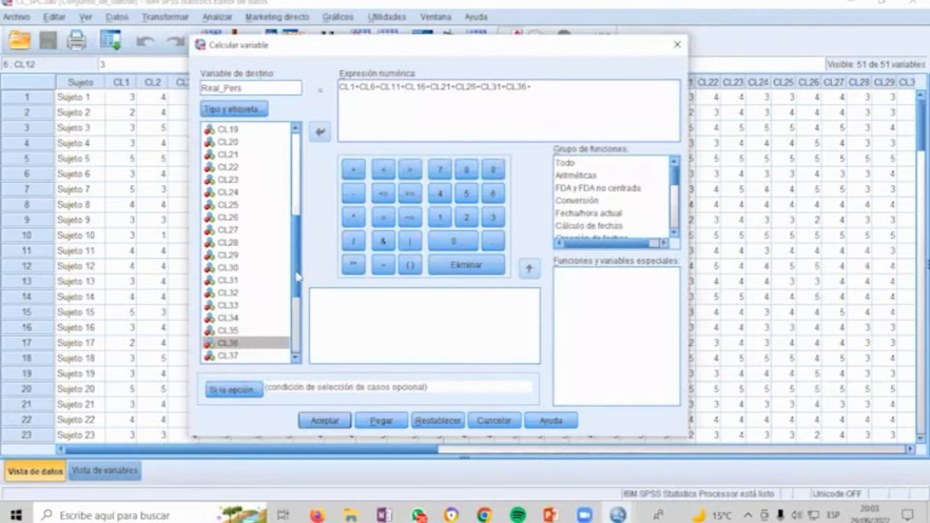
Step: Finish the numeric expression with CL41 and CL46, and compute the Real_Pers variable
scroll(298, 276, down, 4)
double_click(228, 285)
text(+)
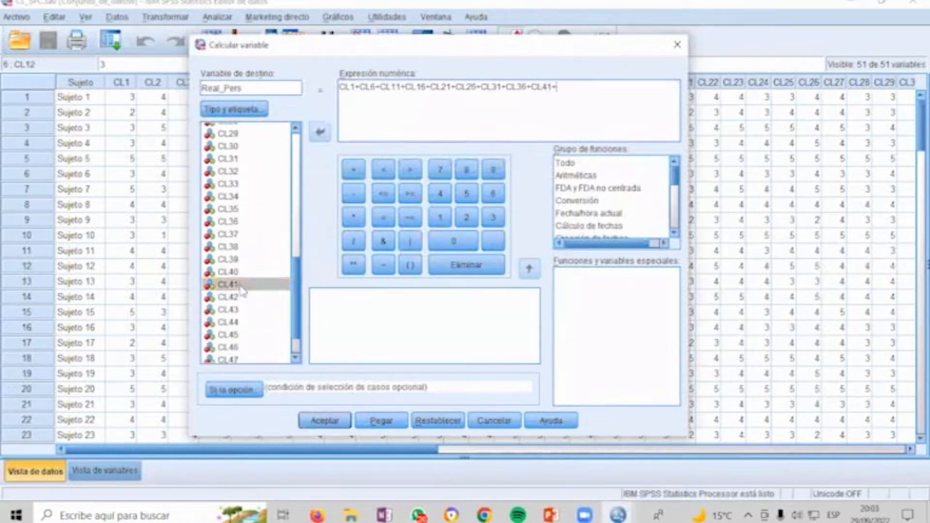
double_click(237, 347)
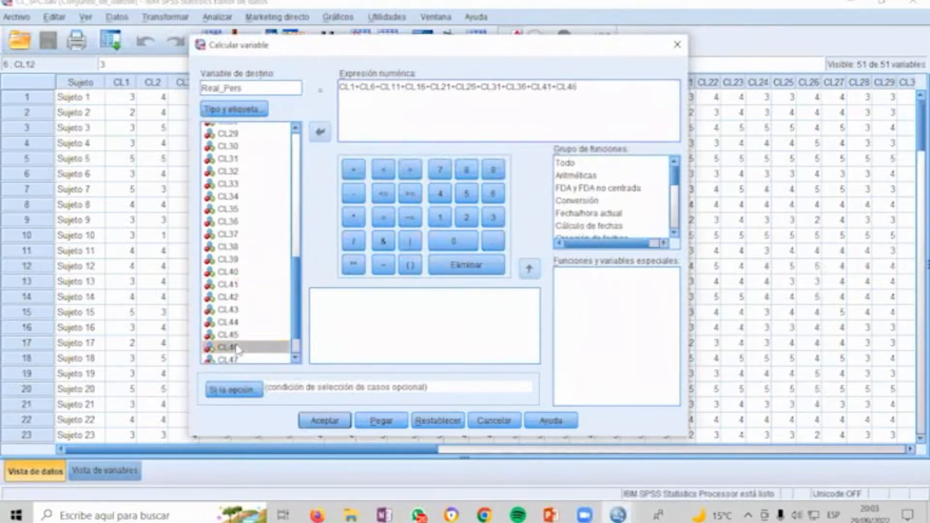
click(329, 421)
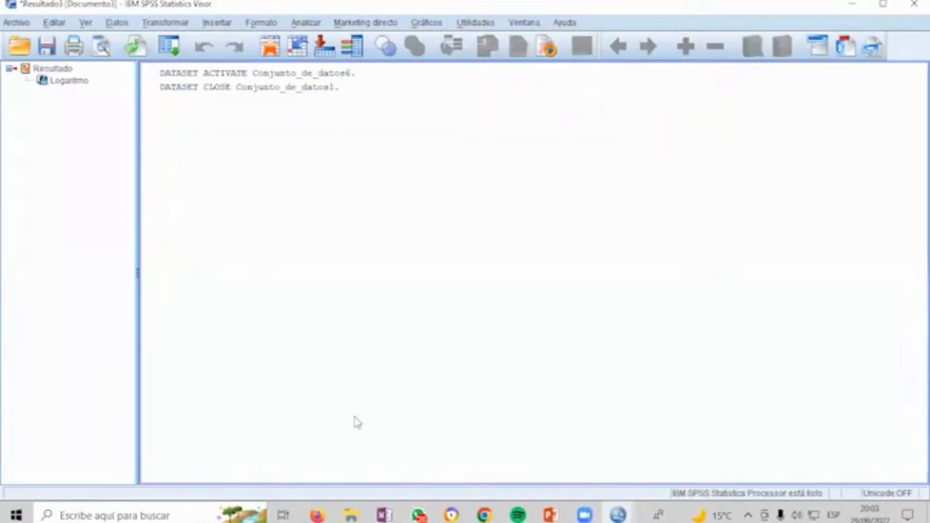
Step: Examine the new Real_Pers column in the CL_SPC.sav data editor and return to the results viewer
key(alt+Tab)
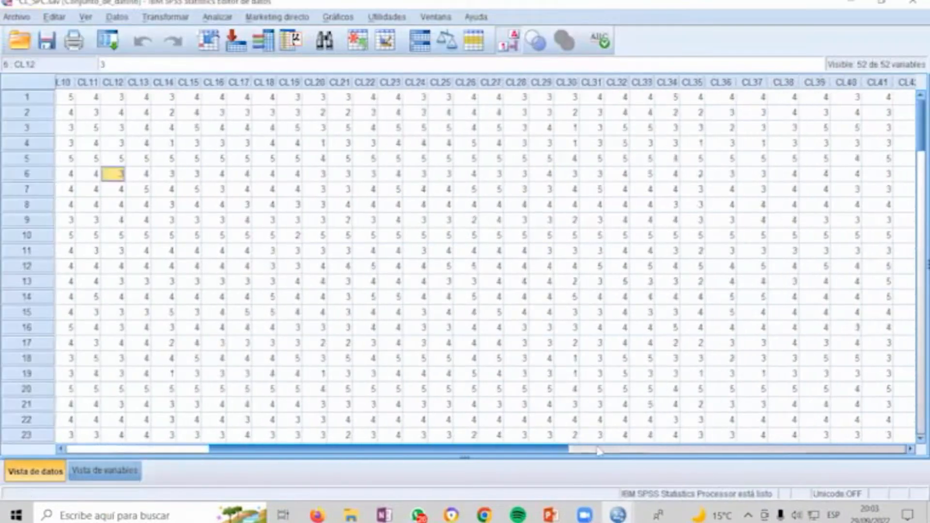
click(600, 449)
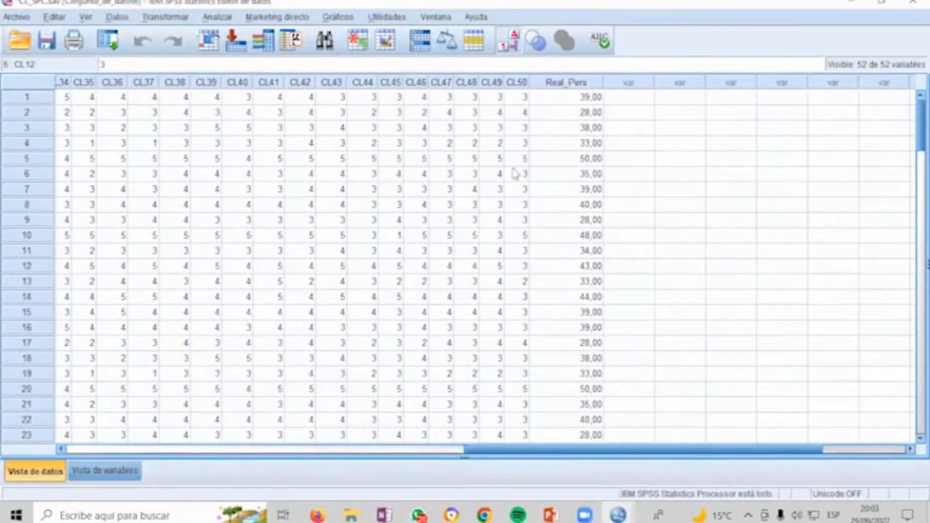
key(alt+Tab)
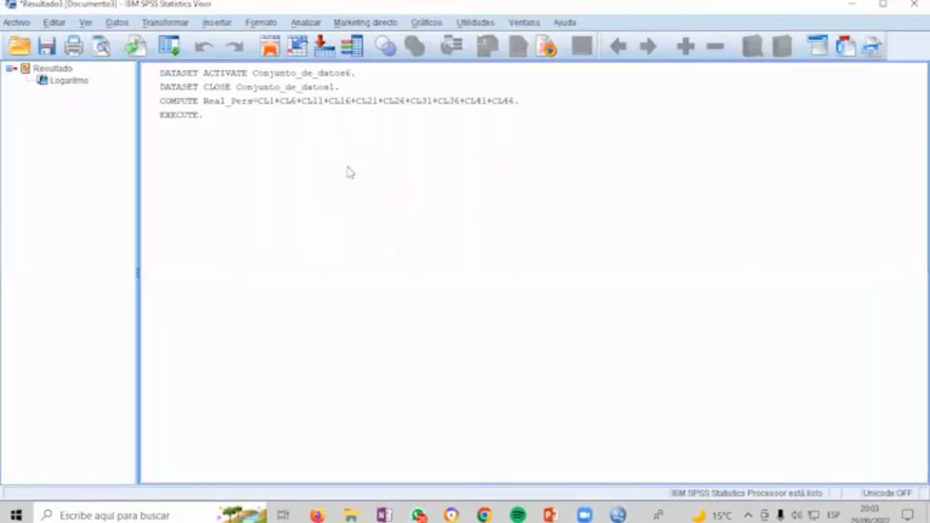
Step: Reopen Calcular variable, check the next dimension on the PowerPoint slide, and name the target variable Inv_Labo
click(135, 46)
click(168, 73)
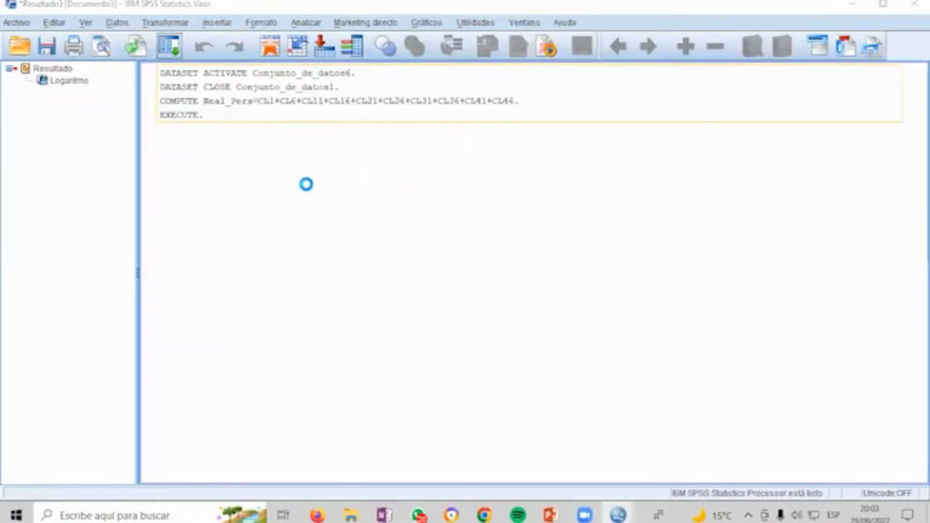
key(alt+Tab)
click(459, 230)
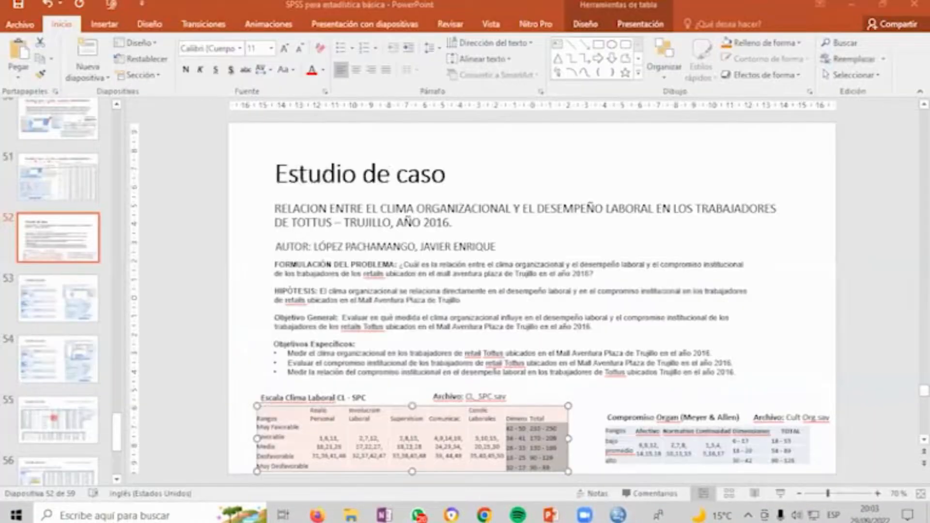
key(alt+Tab)
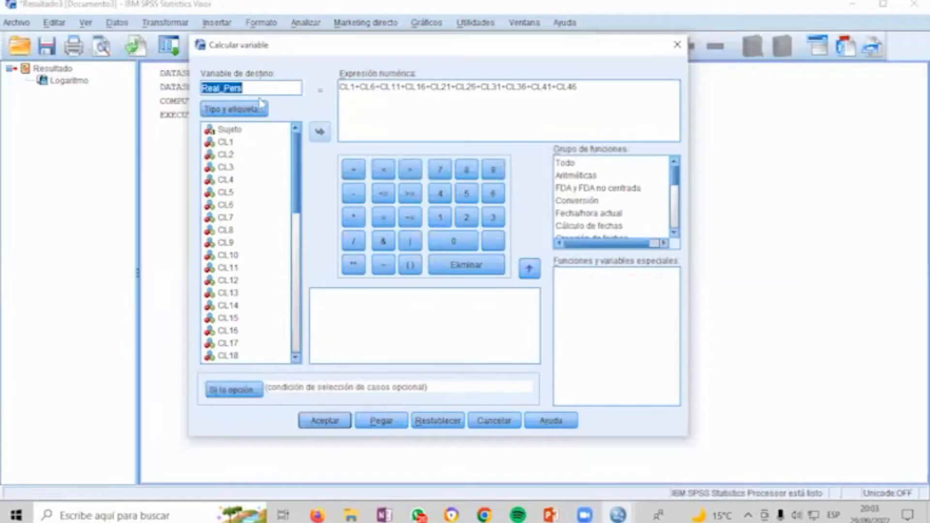
text(ln)
text(v_)
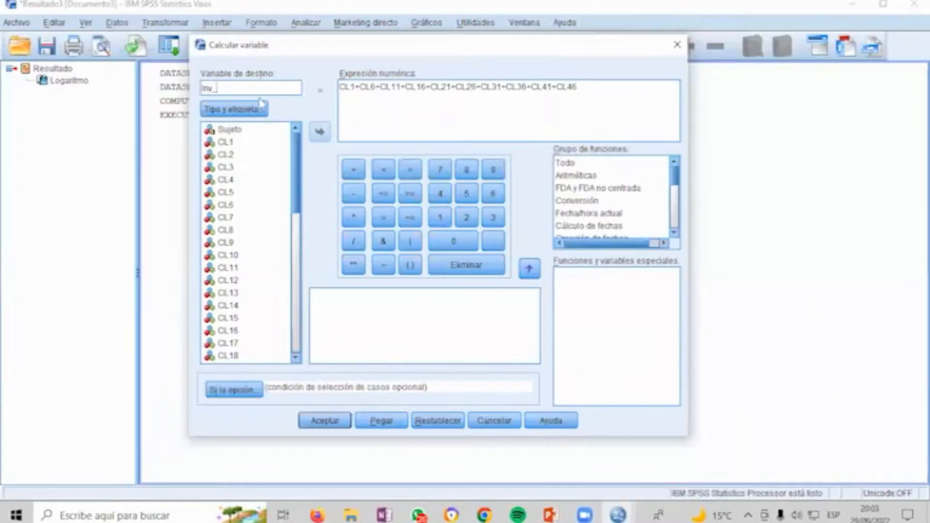
text(Labo)
Step: Change the first two terms of the numeric expression to CL2 and CL7
click(350, 88)
key(BackSpace)
text(2)
key(BackSpace)
text(7)
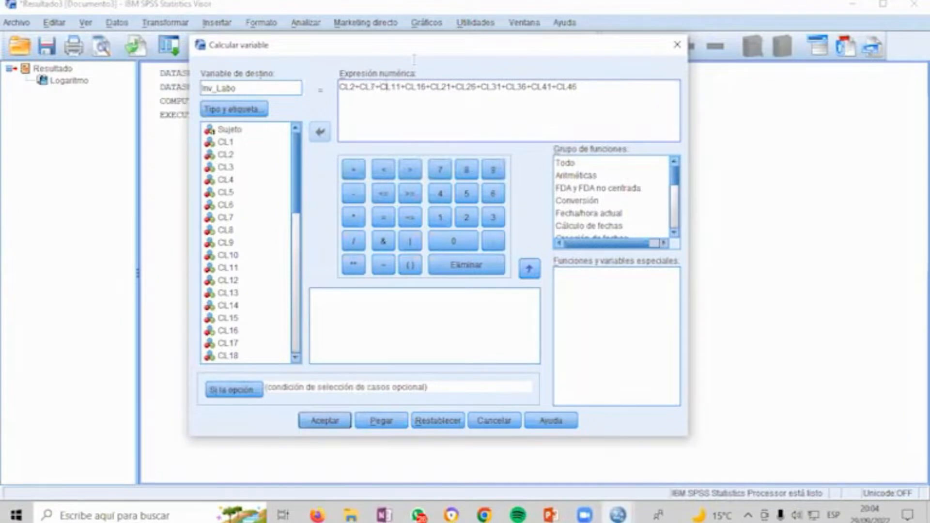
Step: Change the third and fourth terms of the Inv_Labo expression to CL12 and CL17
key(Right)
key(Right)
key(Right)
key(BackSpace)
text(2)
key(Right)
text(7)
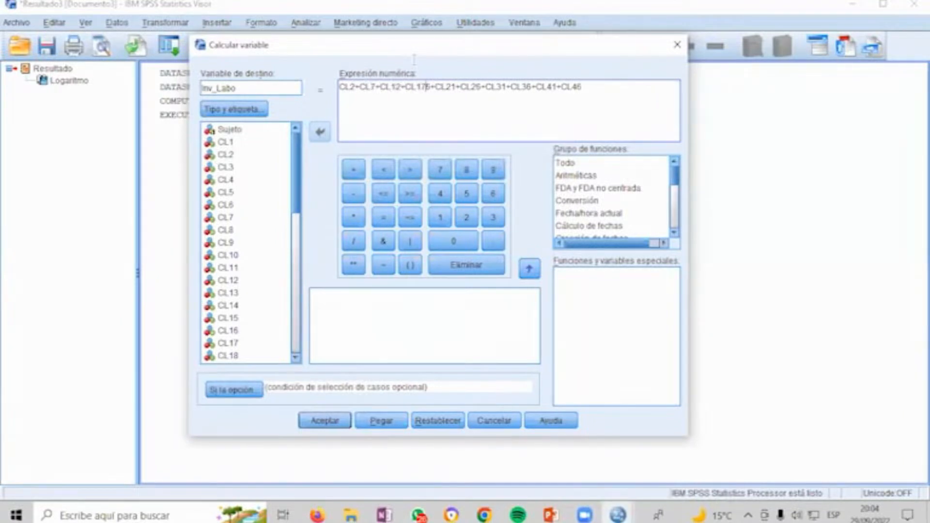
key(Delete)
Step: Change the fifth and sixth terms of the Inv_Labo expression to CL22 and CL27
key(Right)
key(Right)
key(Delete)
text(2)
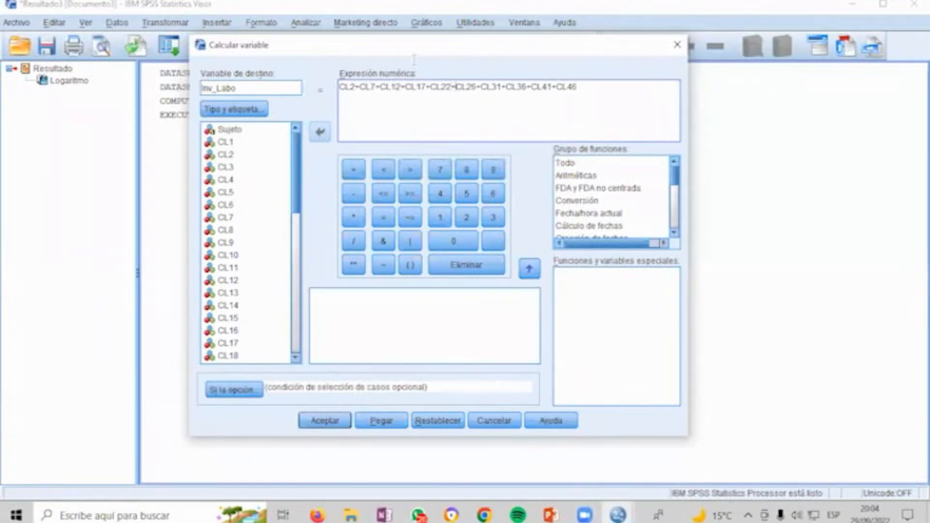
key(Right)
key(Right)
key(Right)
key(Right)
key(Delete)
text(7)
Step: Change the seventh and eighth terms of the Inv_Labo expression to CL32 and CL37
key(Right)
key(Right)
key(Right)
key(Right)
key(Delete)
text(2)
key(Right)
key(Right)
key(Right)
key(Right)
key(Delete)
text(7)
Step: Change the last two terms of the Inv_Labo expression to CL42 and CL47
key(Right)
key(Right)
key(Right)
key(Right)
key(Delete)
text(2)
key(Right)
key(Right)
key(Right)
key(Right)
key(Right)
key(BackSpace)
text(7)
Step: Compare the expression with the Involucramiento Laboral items on the PowerPoint slide, and compute Inv_Labo in SPSS
key(alt+Tab)
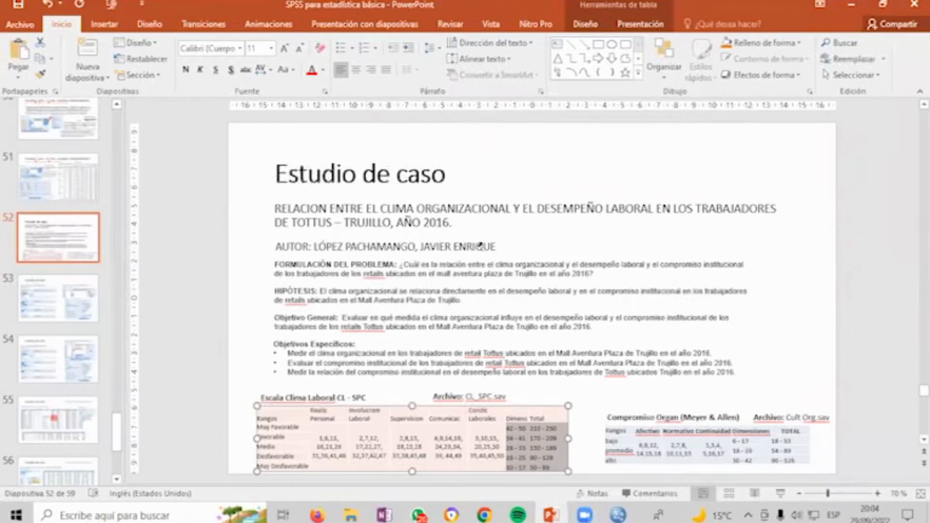
key(alt+Tab)
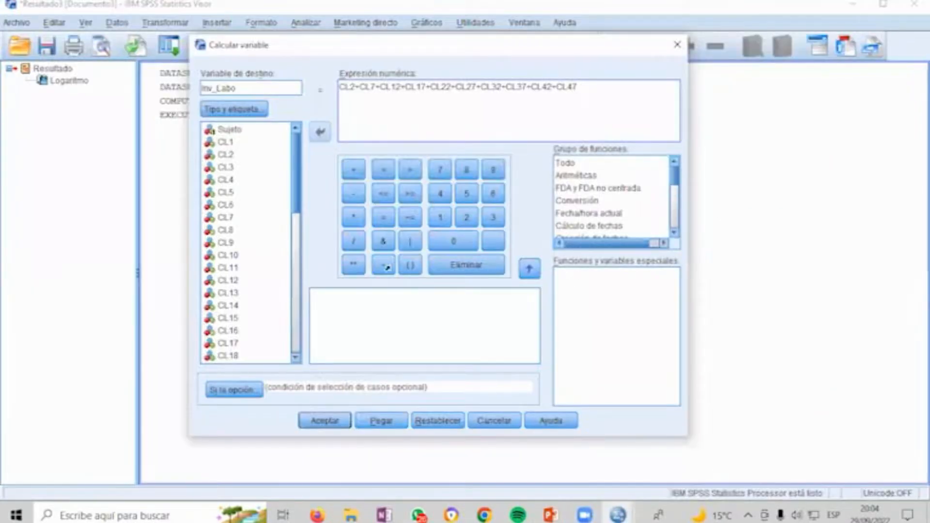
click(319, 421)
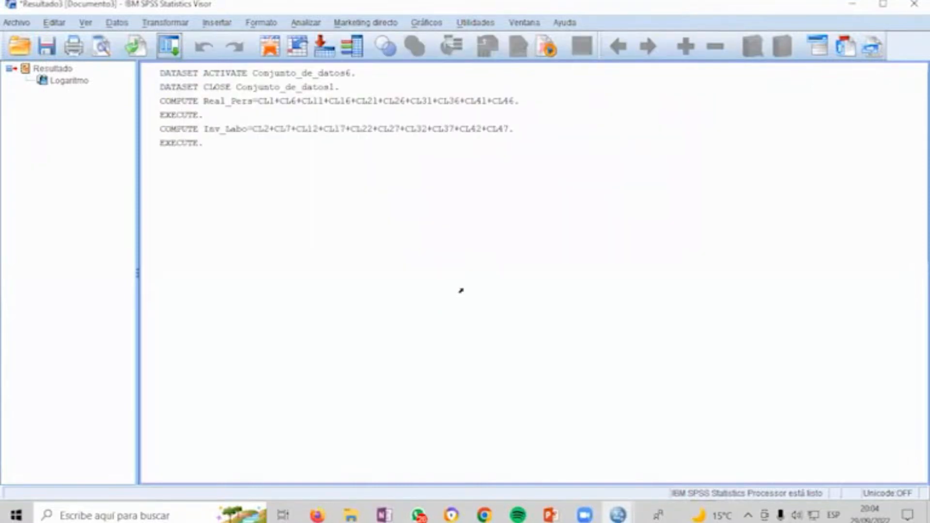
Step: Check the Supervisión dimension on the PowerPoint slide, reopen Calcular variable in SPSS, and name the target variable Superv
key(alt+Tab)
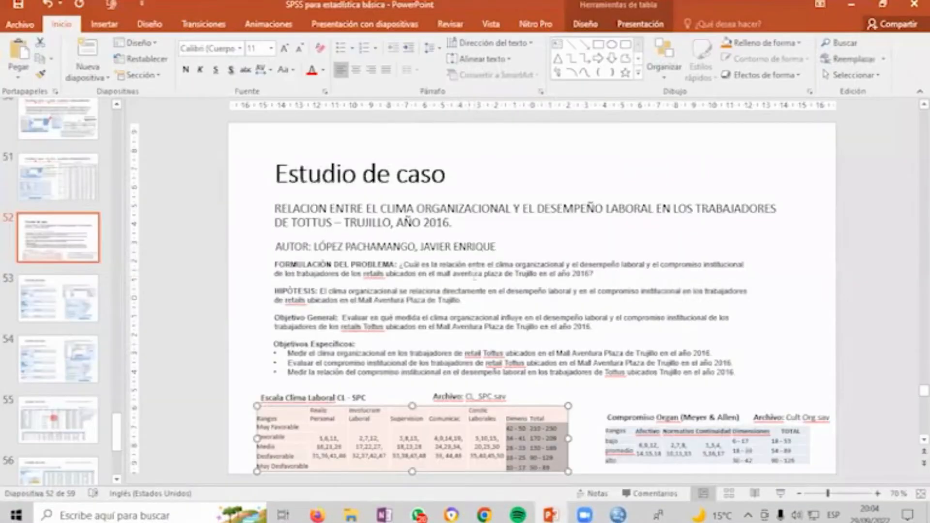
key(alt+Tab)
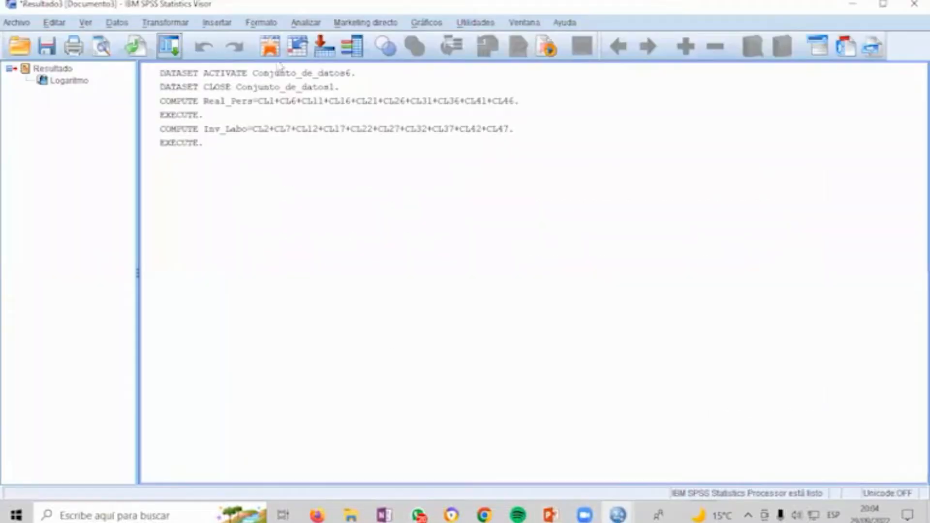
click(269, 46)
click(179, 72)
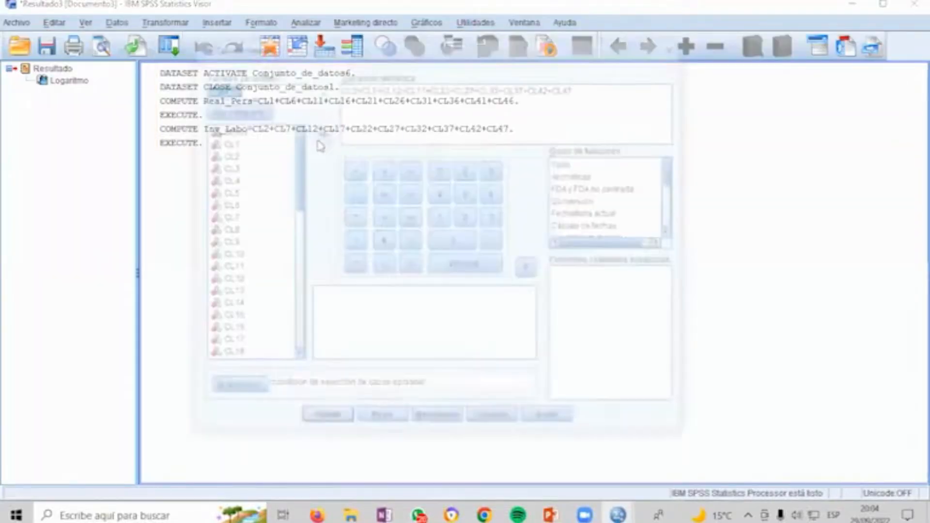
text(Su)
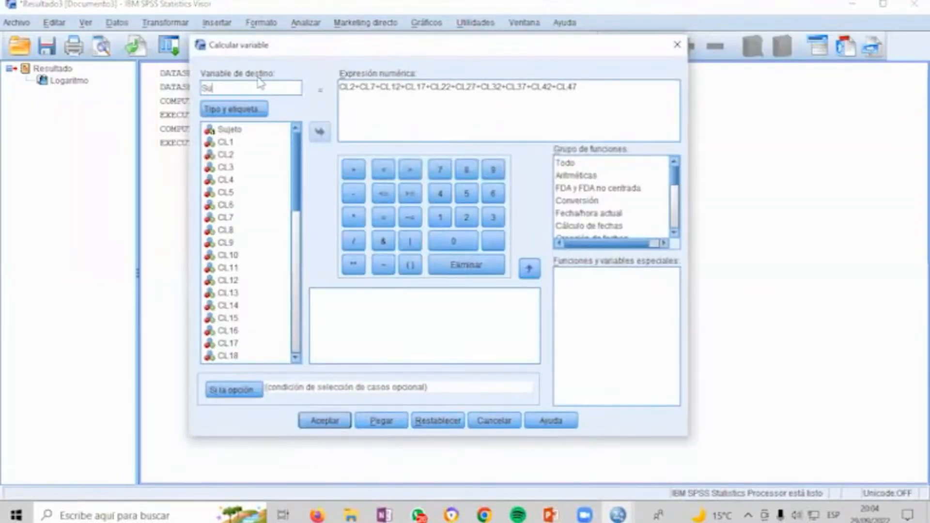
text(per)
Step: Change the first three terms of the numeric expression to CL3, CL8 and CL13
click(350, 90)
key(BackSpace)
text(8)
key(Right)
key(Right)
key(Right)
key(Right)
key(Right)
key(BackSpace)
text(3)
Step: Change the fourth and fifth terms of the Superv expression to CL18 and CL23
key(Right)
key(Right)
key(Right)
key(Right)
key(Right)
key(BackSpace)
text(8)
key(Right)
key(BackSpace)
text(3)
Step: Change the sixth and seventh terms of the Superv expression to CL28 and CL33
key(Right)
key(Right)
key(Right)
key(Right)
key(Right)
key(BackSpace)
text(8)
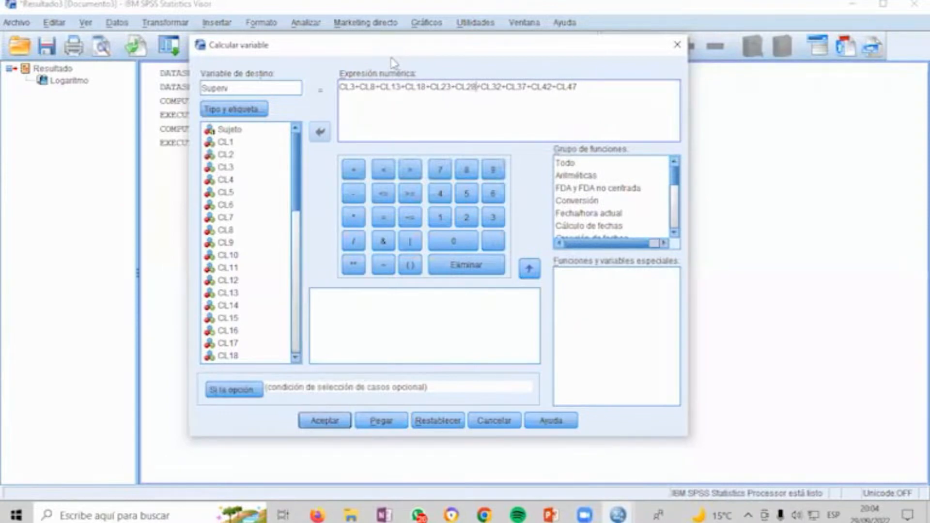
key(Right)
key(Right)
key(Right)
key(Right)
key(Right)
key(BackSpace)
text(3)
Step: Change the last three terms of the expression to CL38, CL43 and CL48, and compute the Superv variable
key(Right)
key(Right)
key(Right)
key(Right)
key(Right)
key(BackSpace)
text(8)
key(Right)
key(Right)
key(Right)
key(Right)
key(Right)
key(BackSpace)
text(3)
key(BackSpace)
click(325, 421)
Step: Examine the new Superv column in the data editor and its COMPUTE syntax in the results viewer
key(alt+Tab)
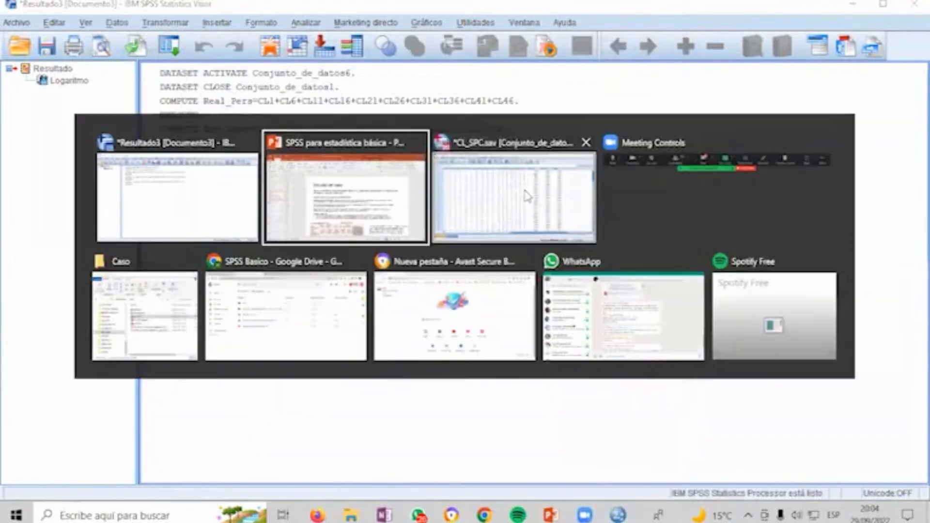
click(528, 194)
key(alt+Tab)
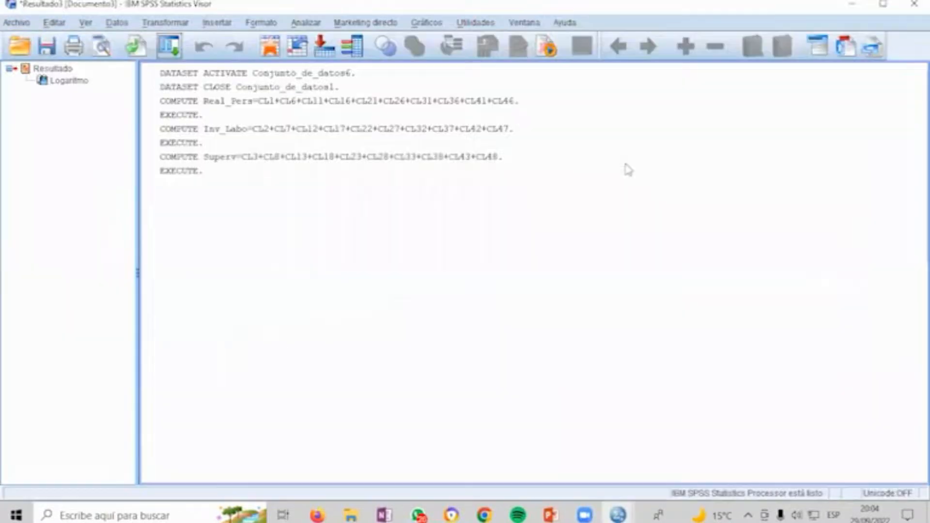
Step: Check the communication items on the PowerPoint slide, open Calcular variable from the CL_SPC.sav data editor, and name the target variable Comu
key(alt+Tab)
click(469, 212)
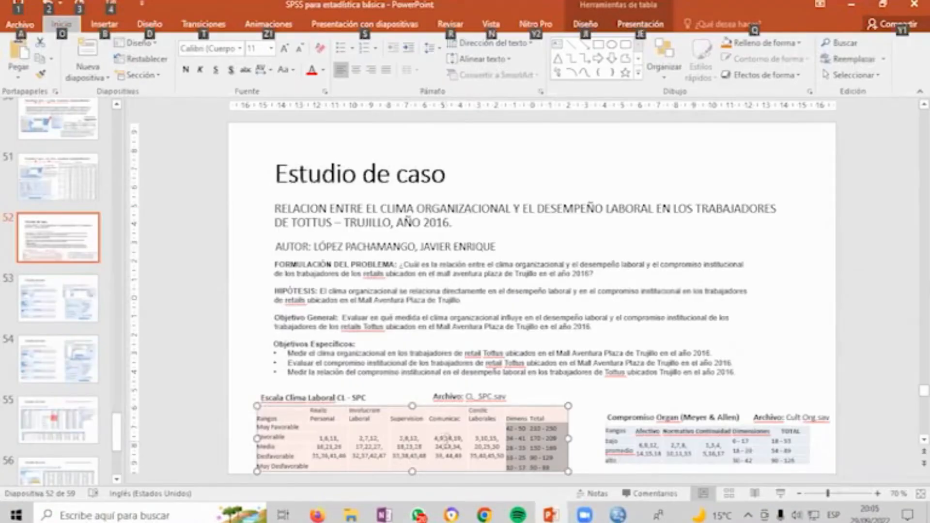
key(alt+Tab)
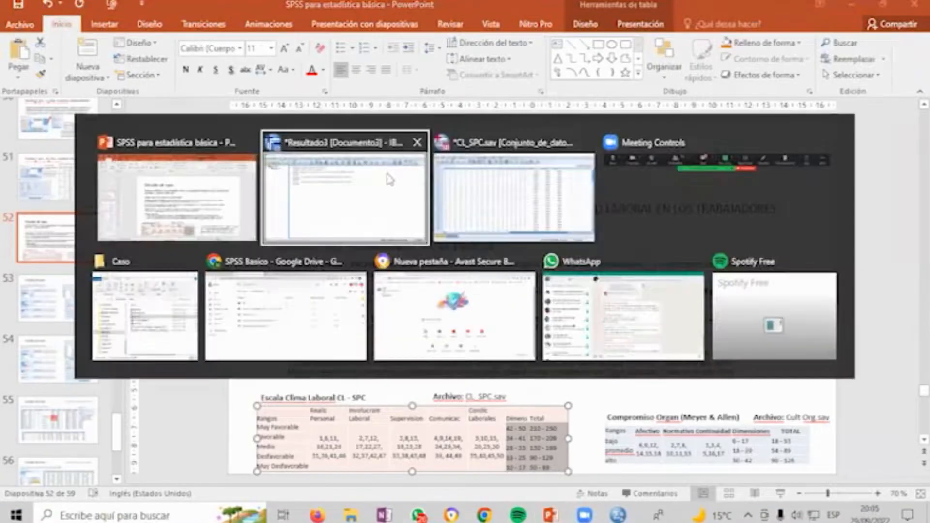
click(475, 199)
click(107, 39)
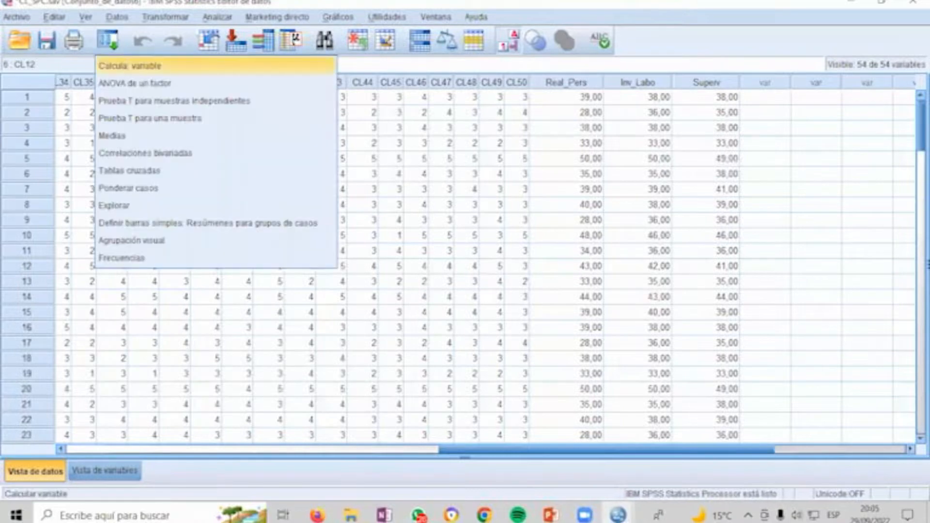
click(128, 68)
text(Comu)
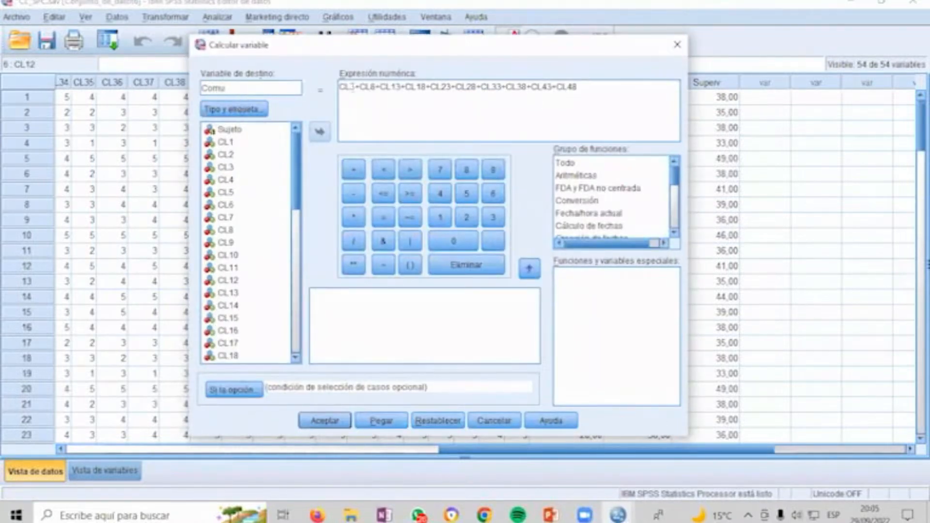
Step: Change the first eight terms of the numeric expression to CL4, CL9, CL14, CL19, CL24, CL29, CL34 and CL39
click(351, 87)
text(4)
key(Delete)
text(9)
key(Delete)
key(Right)
key(Right)
key(Right)
key(Delete)
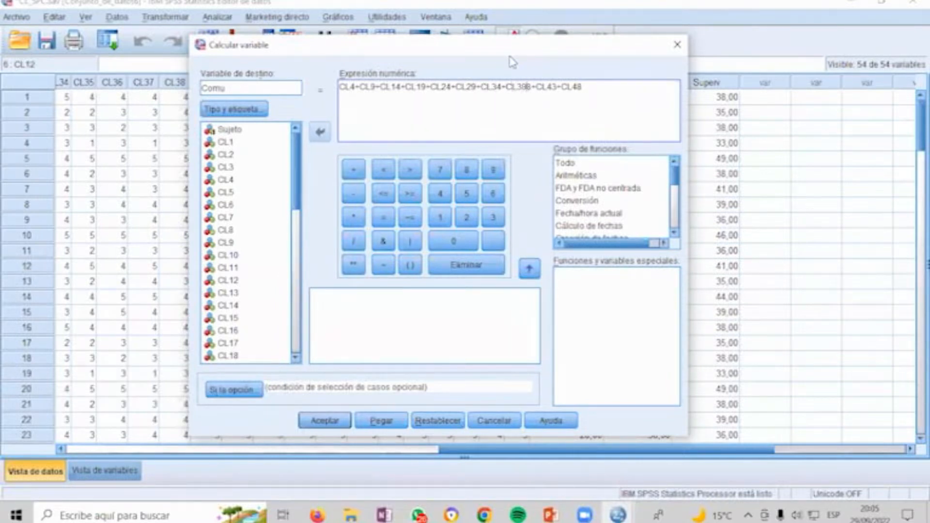
text(9)
Step: Change the last two terms of the expression to CL44 and CL49, and compute the Comu variable
key(Right)
key(Right)
key(Right)
key(Right)
key(Delete)
text(4)
key(Right)
key(Right)
click(325, 420)
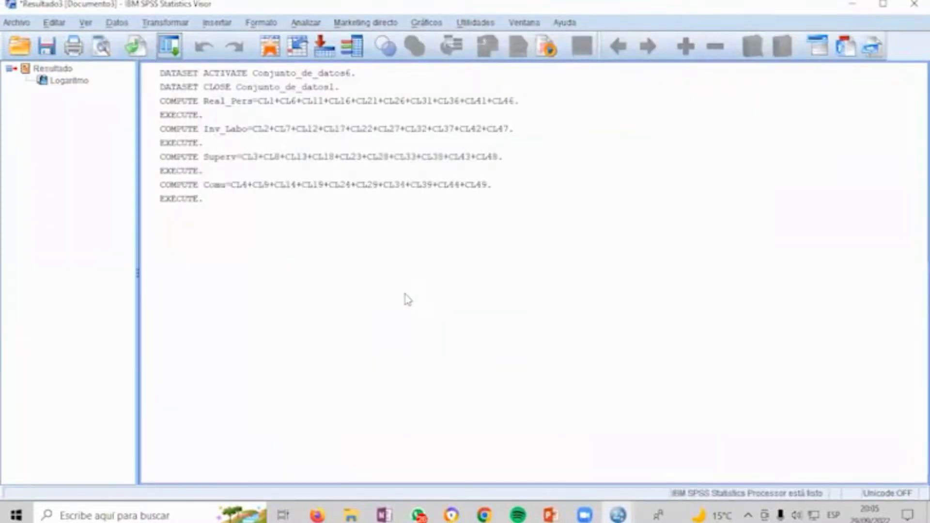
Step: Check the labour-conditions items on the PowerPoint slide, open Calcular variable from the SPSS results viewer, and name the target variable Cond_Lab
key(alt+Tab)
key(alt+Tab)
key(alt+Tab)
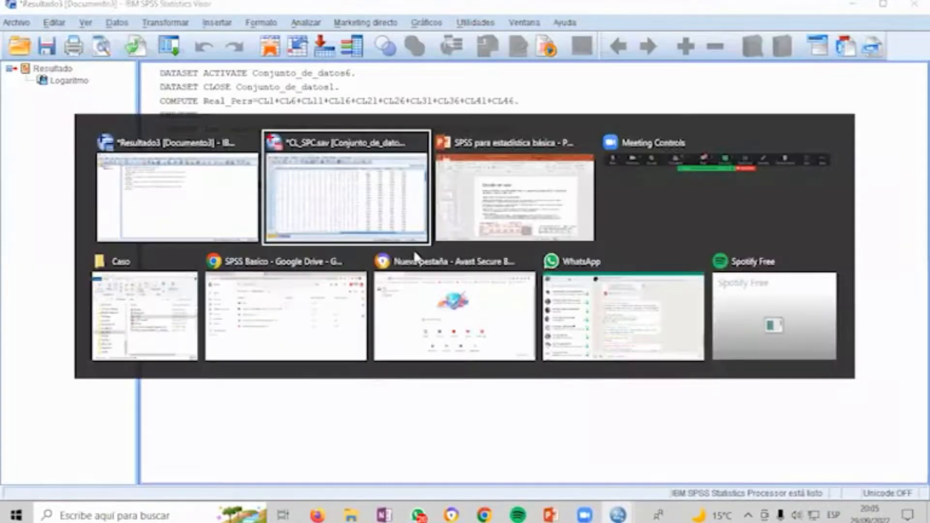
key(alt+Tab)
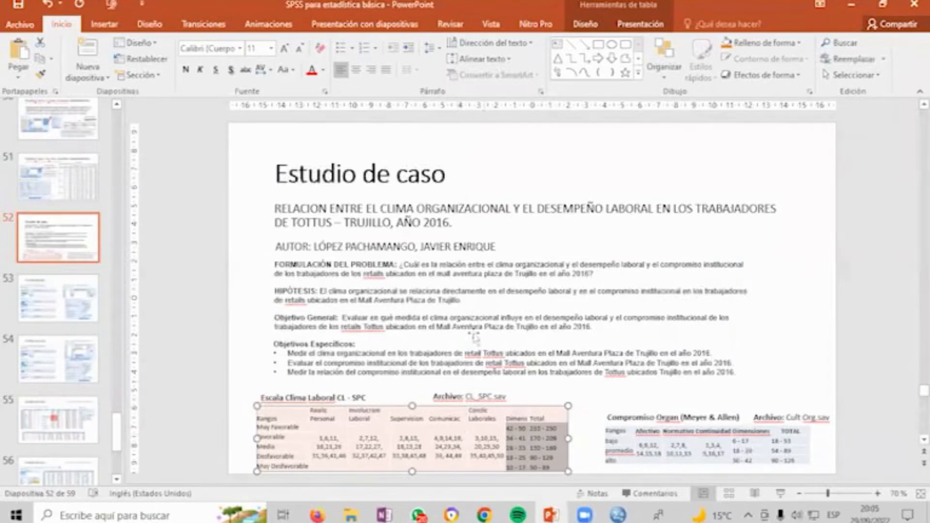
key(alt+Tab)
click(170, 46)
click(188, 71)
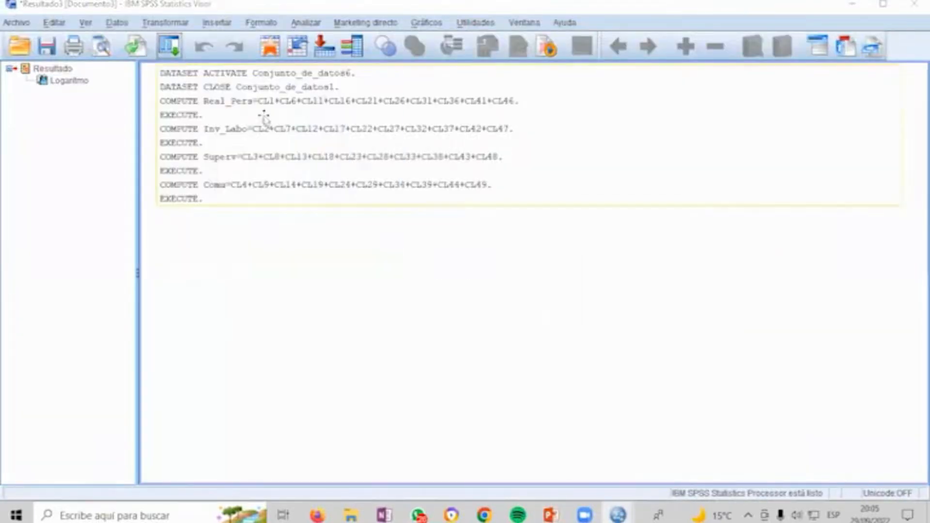
text(Cond)
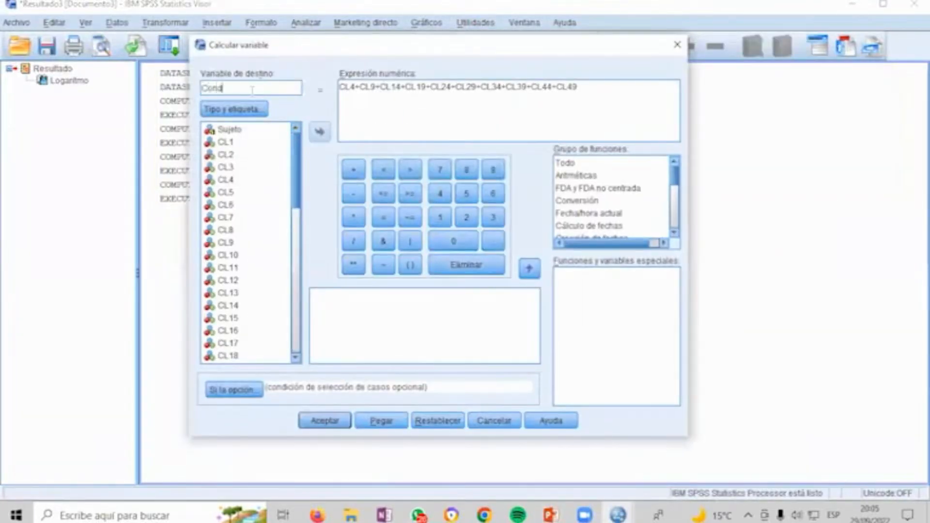
text(_Lab)
Step: Change the first five terms of the numeric expression to CL5, CL10, CL15, CL20 and CL25
click(353, 87)
text(10)
key(Delete)
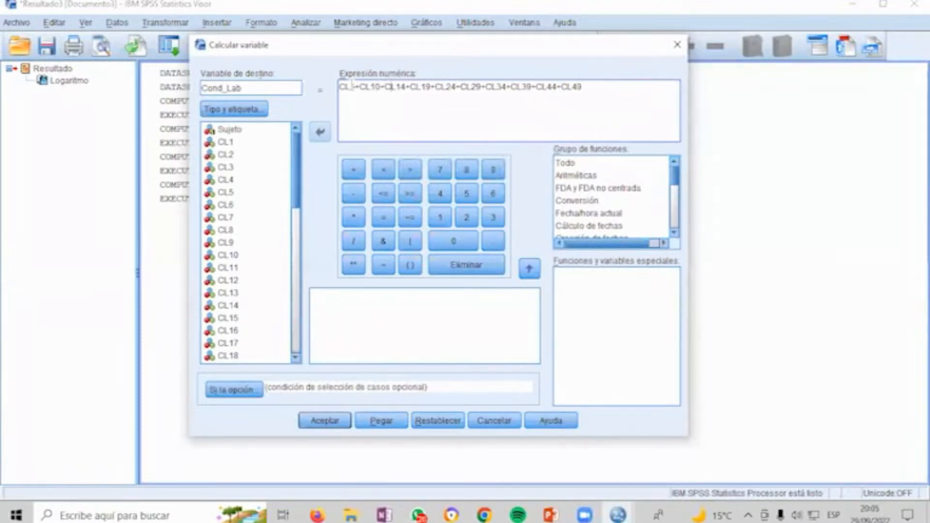
click(420, 86)
text(2)
key(Delete)
key(Right)
key(Right)
key(Right)
key(Right)
Step: Change the last five terms of the expression to CL30, CL35, CL40, CL45 and CL50, and compute the Cond_Lab variable
click(470, 86)
text(30)
key(Delete)
key(Delete)
click(504, 87)
text(35)
key(Delete)
key(Delete)
click(530, 86)
text(40)
key(Delete)
key(Delete)
text(50)
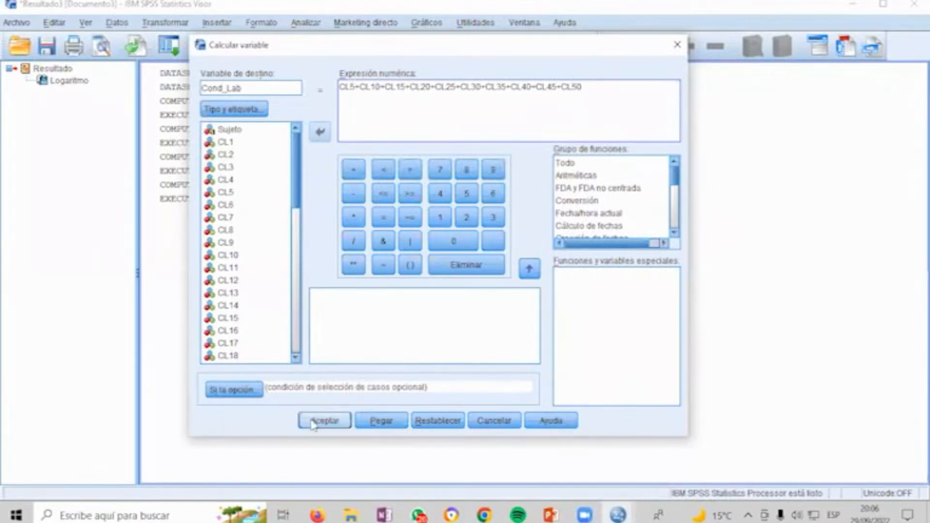
click(314, 420)
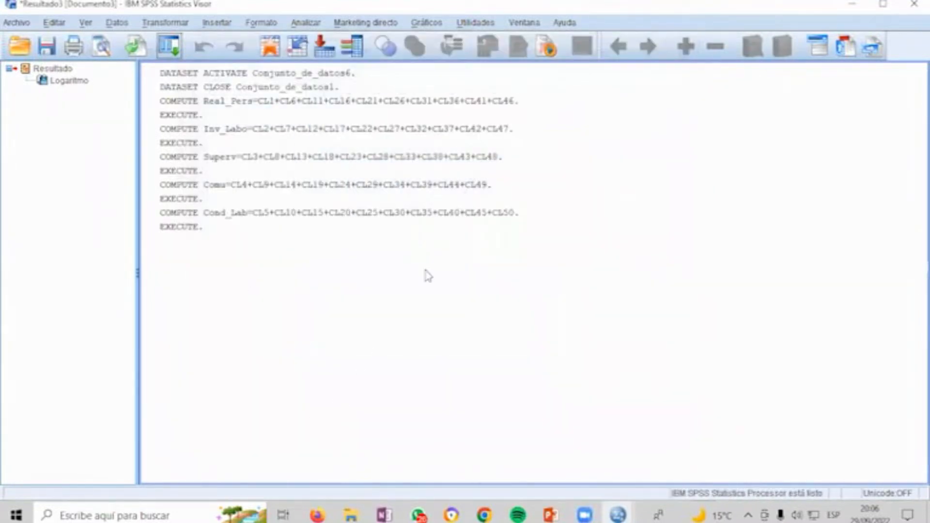
Step: Check the PowerPoint slide, reopen Calcular variable in SPSS, name the target variable Clima_Laboral, and clear the numeric expression
key(alt+Tab)
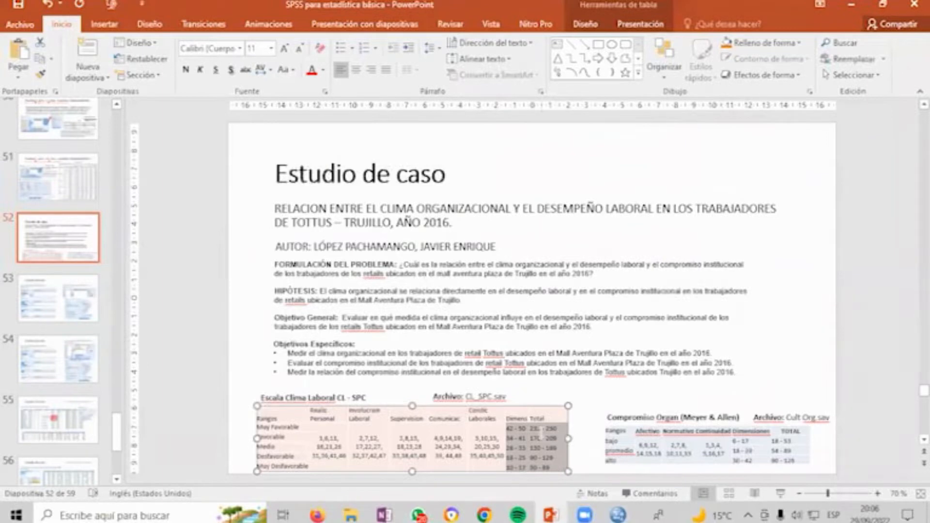
key(alt+Tab)
click(169, 47)
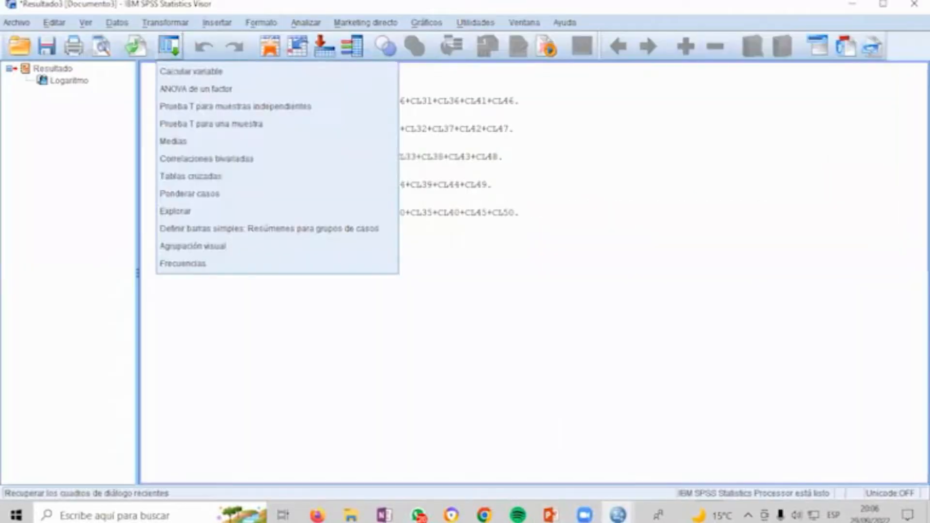
click(168, 69)
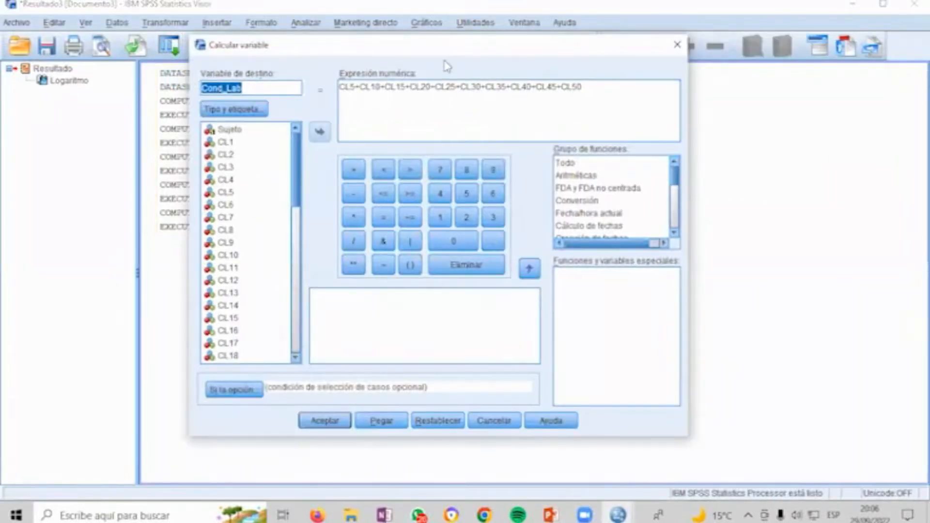
text(Clima_)
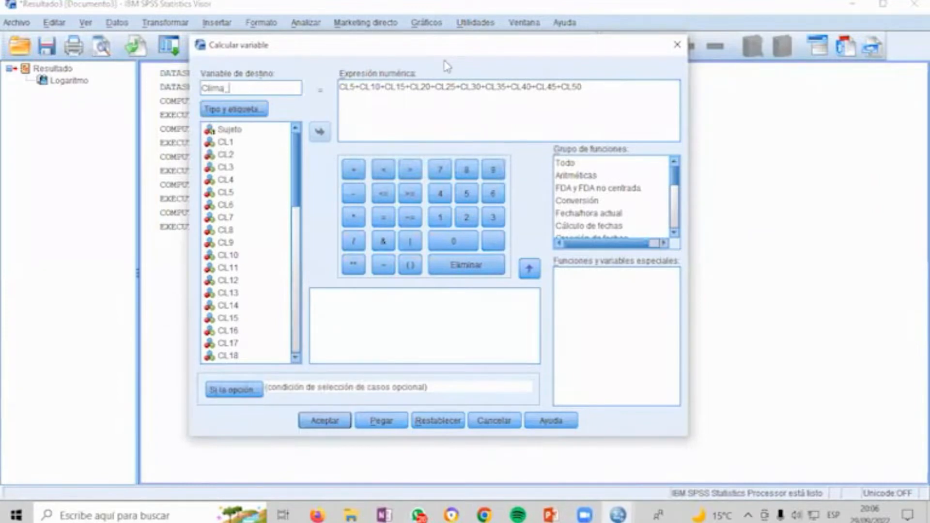
text(Laboral)
drag(585, 89, 315, 132)
key(BackSpace)
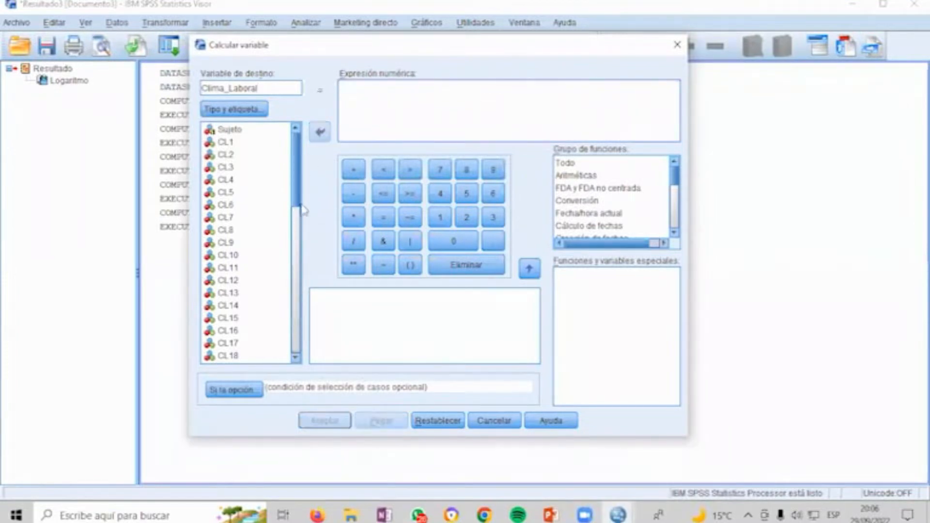
Step: Build the expression Real_Pers+Inv_Labo+Superv+Comu+Cond_Lab and compute the Clima_Laboral variable
scroll(271, 247, down, 12)
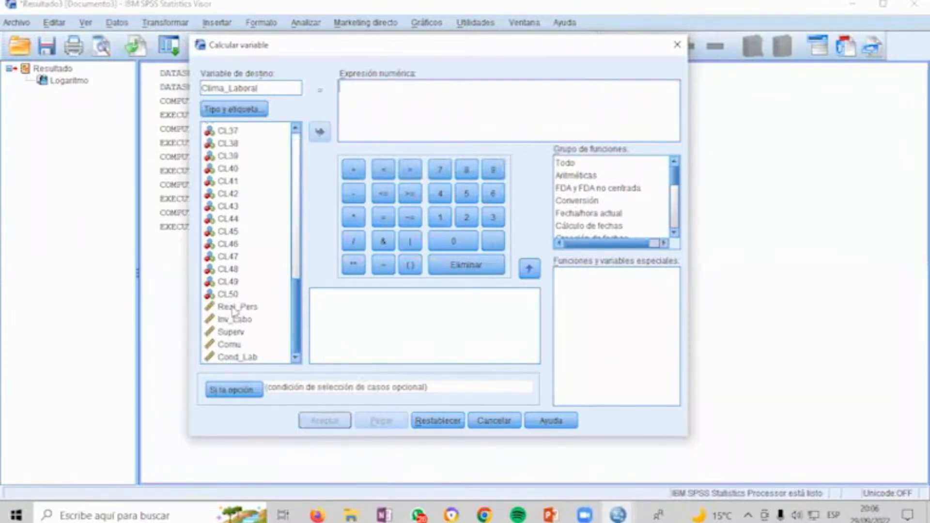
click(233, 309)
double_click(233, 308)
text(+)
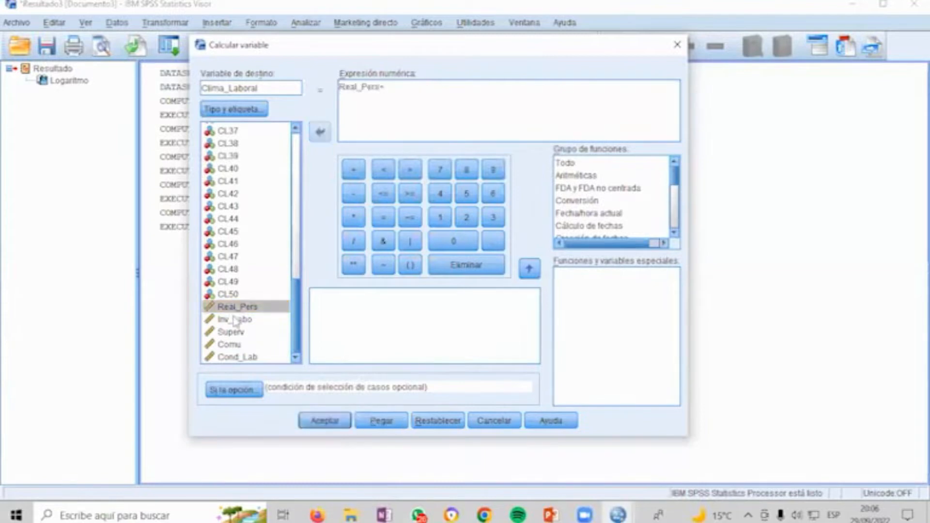
double_click(234, 319)
text(+)
double_click(232, 332)
text(+Superv+)
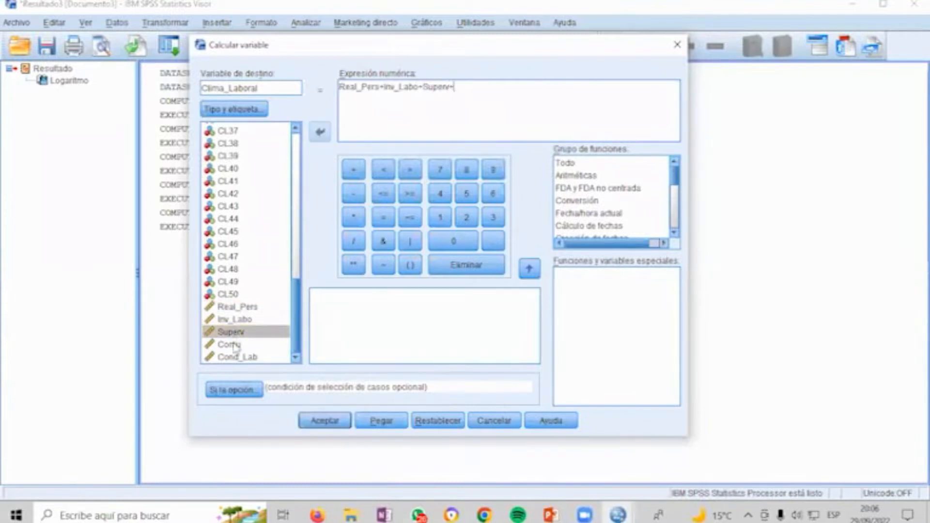
double_click(231, 345)
text(+)
double_click(236, 357)
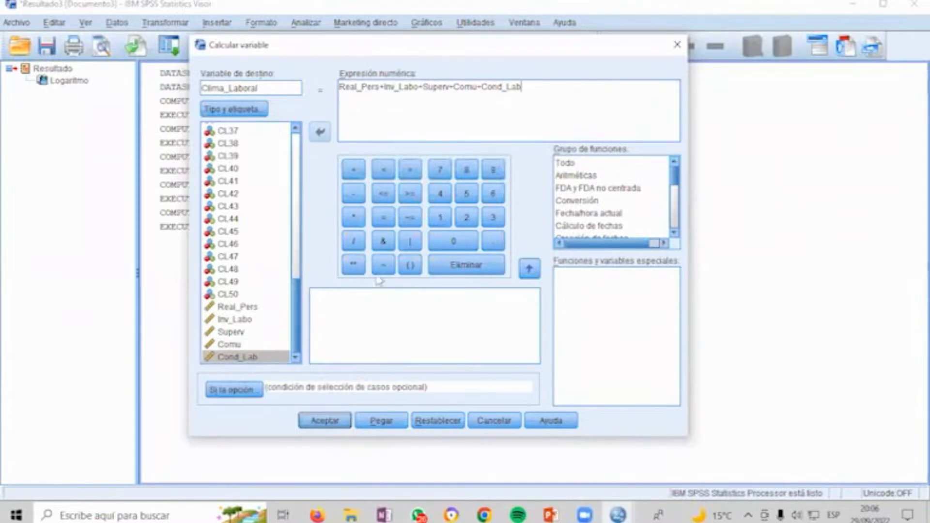
click(327, 420)
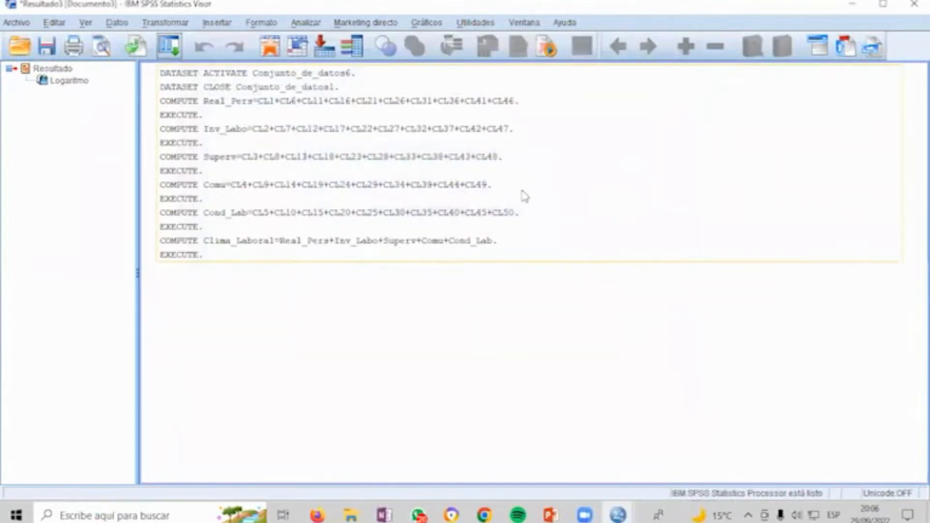
Step: Narrow the columns from Real_Pers to Cond_Lab and the Clima_Laboral column in the CL_SPC.sav data editor
key(alt+Tab)
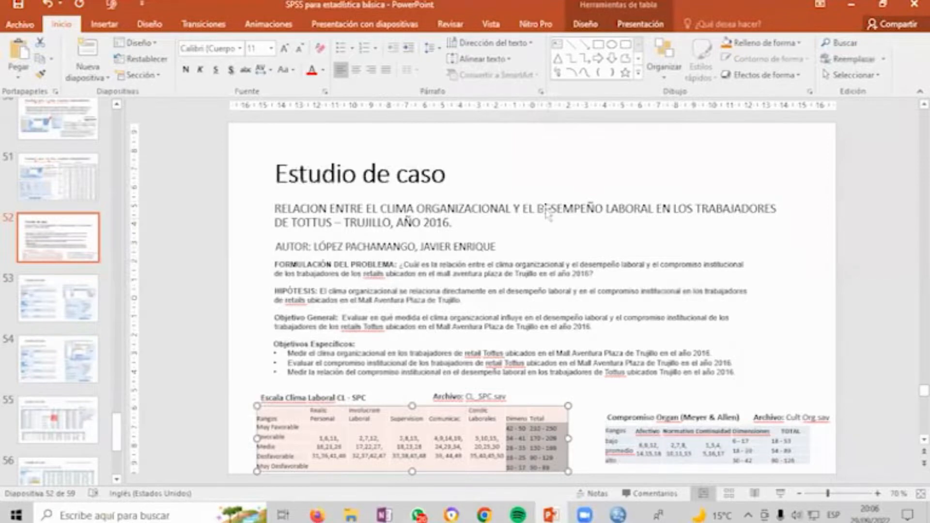
key(alt+Tab)
key(Tab)
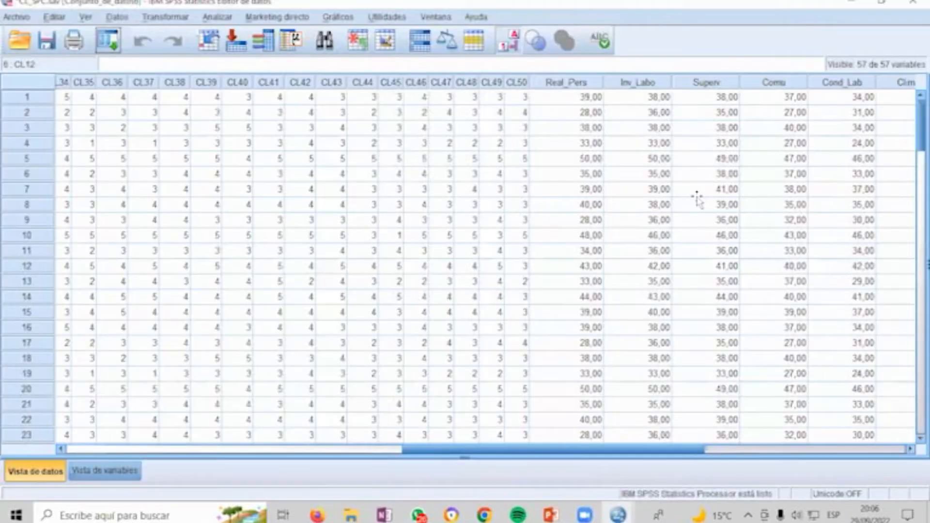
drag(596, 82, 784, 78)
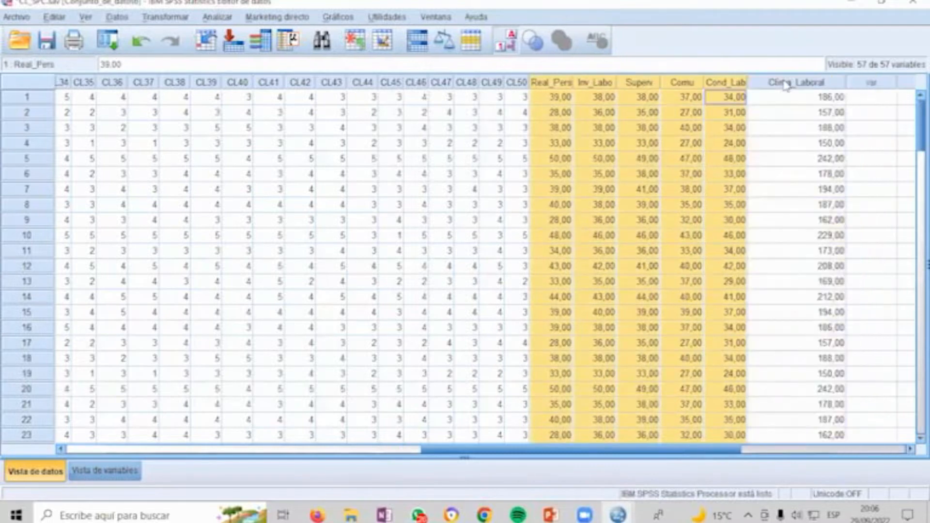
click(805, 127)
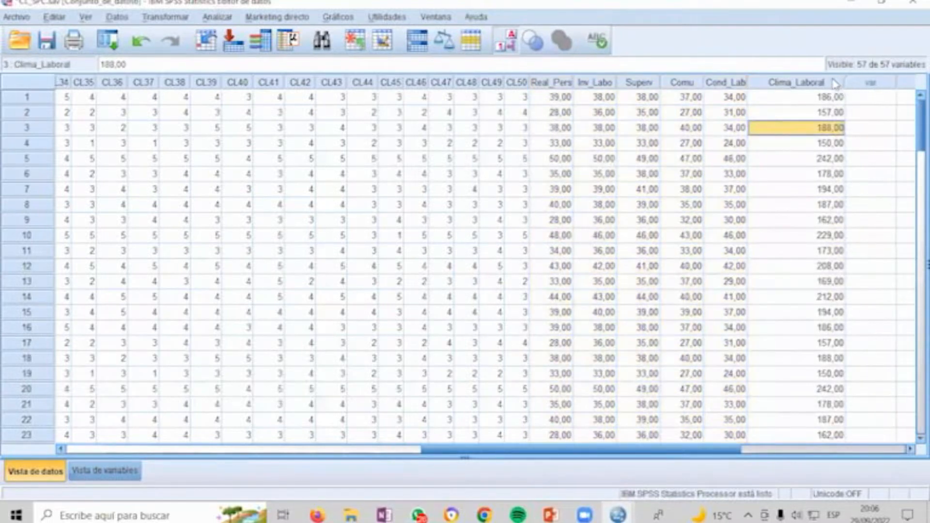
drag(848, 82, 822, 82)
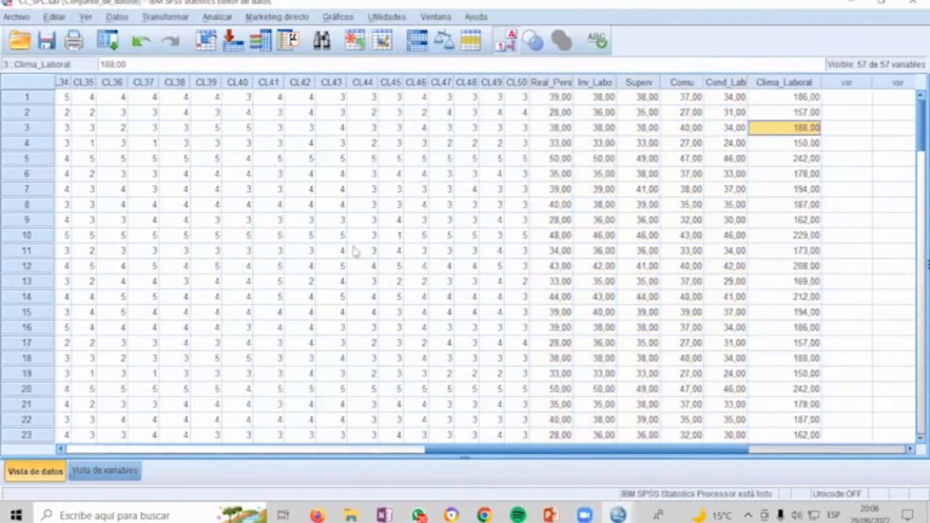
Step: Check the dimension ranges on the PowerPoint slide, and assign cReal_Pers as the output variable of the Real_Pers recode in the CL_SPC.sav data editor
key(alt+Tab)
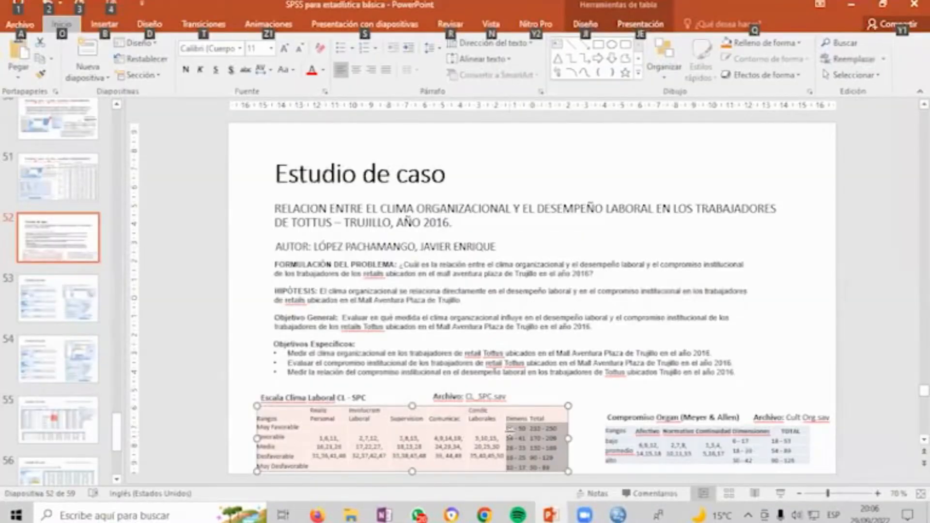
click(510, 468)
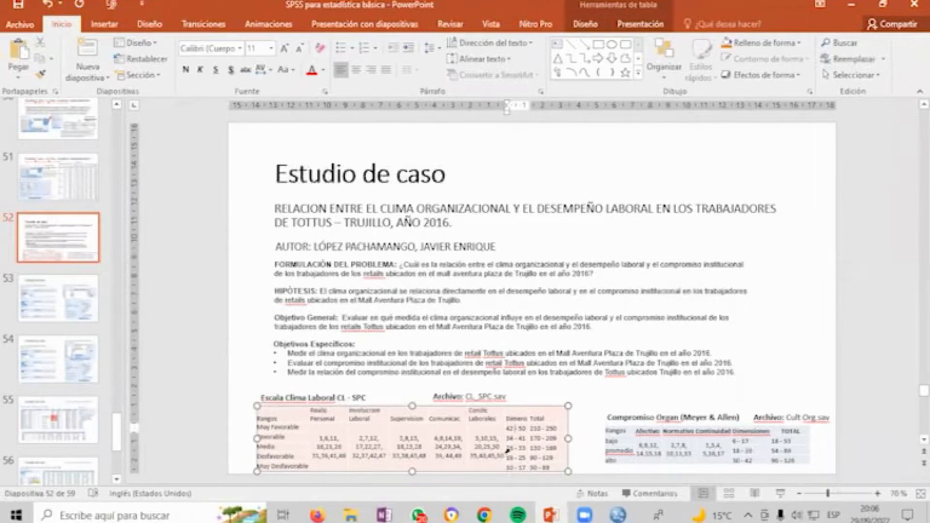
key(alt+Tab)
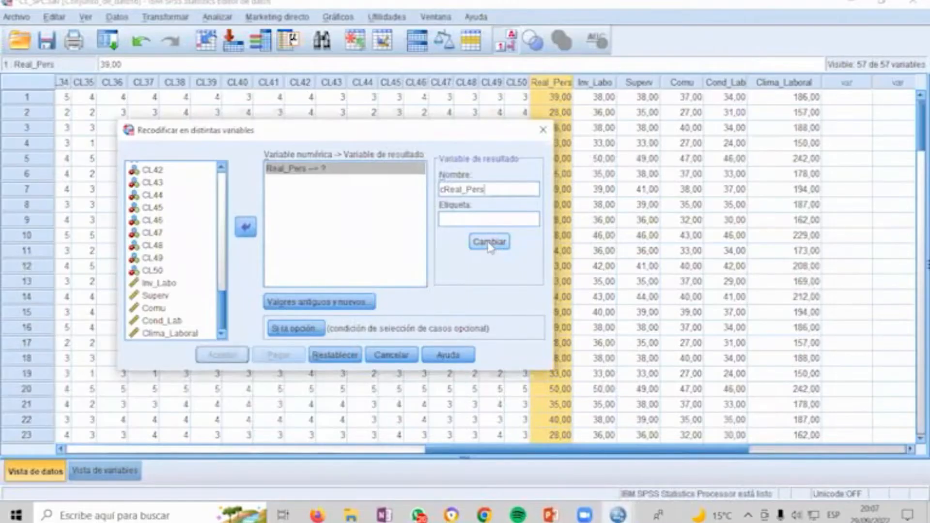
click(490, 242)
Step: Open the recode's old and new values, and enlarge the PowerPoint slide to 100 % to read the dimension ranges
click(342, 303)
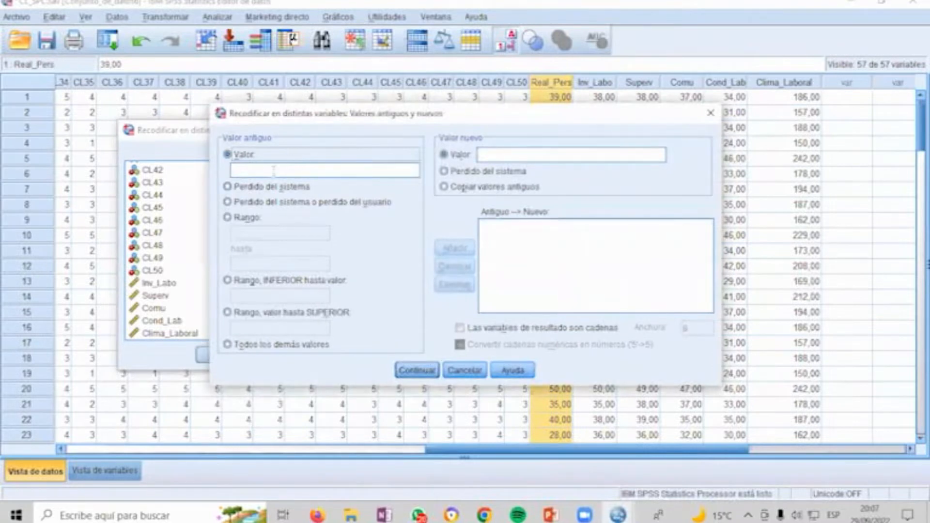
click(274, 171)
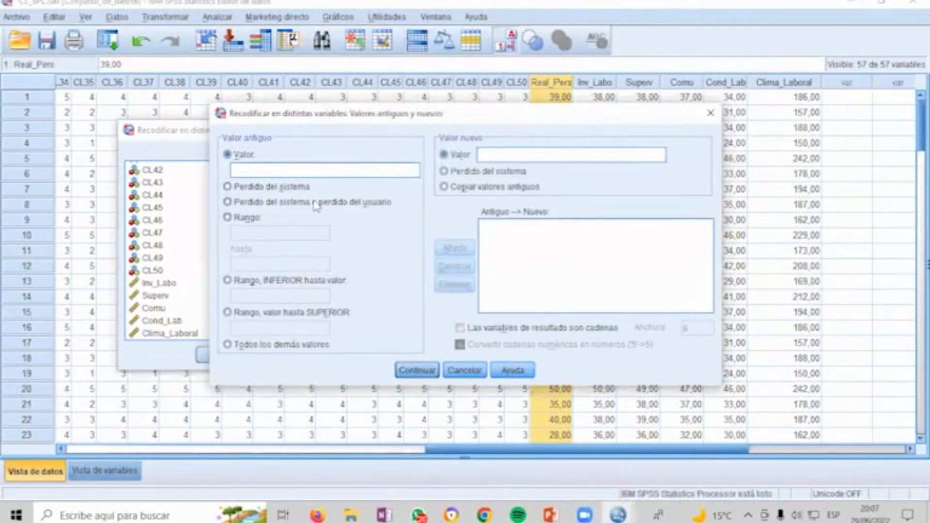
key(alt+Tab)
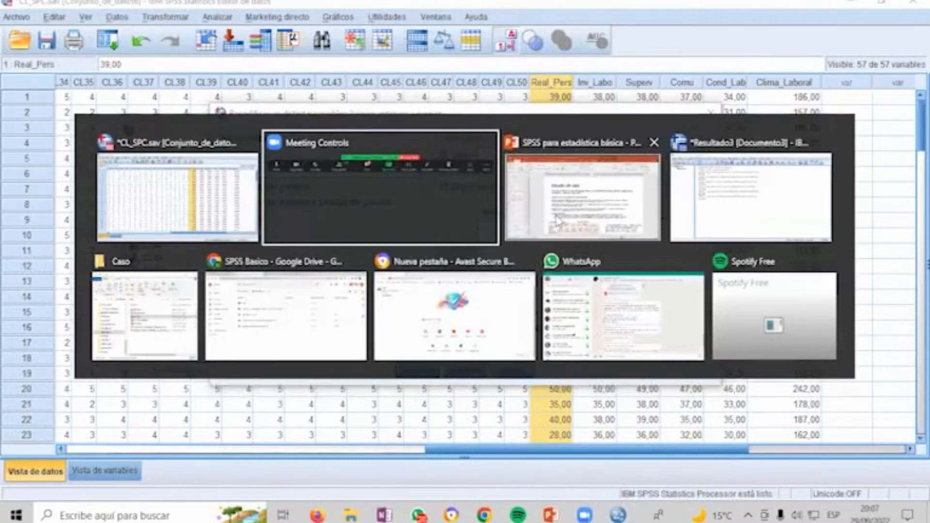
click(558, 220)
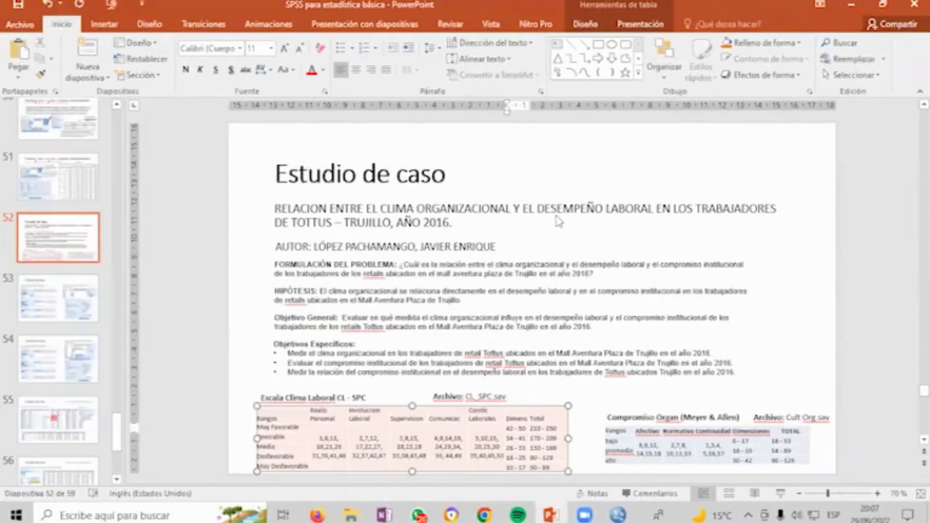
click(877, 494)
click(878, 494)
click(877, 494)
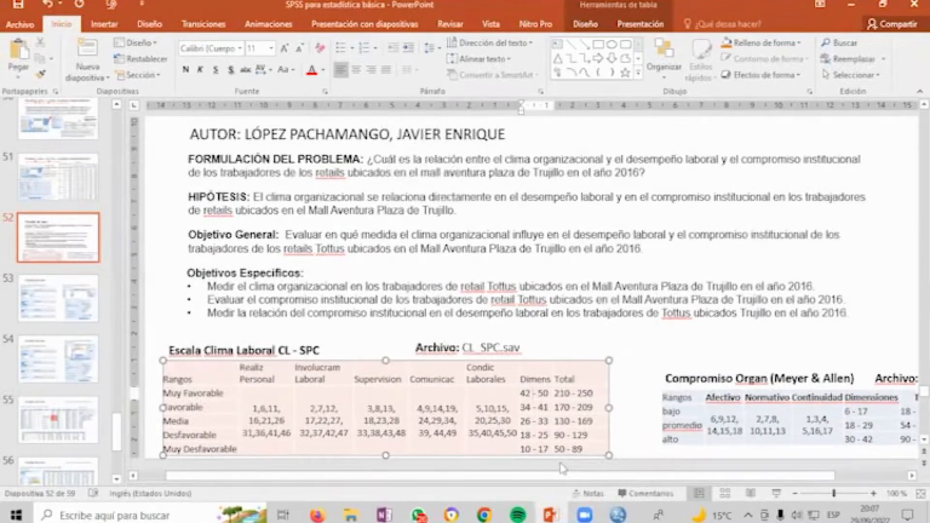
Step: Return to the SPSS recode dialog and add a rule that recodes the lowest value through 17 into 1
key(alt+Tab)
key(alt+Tab)
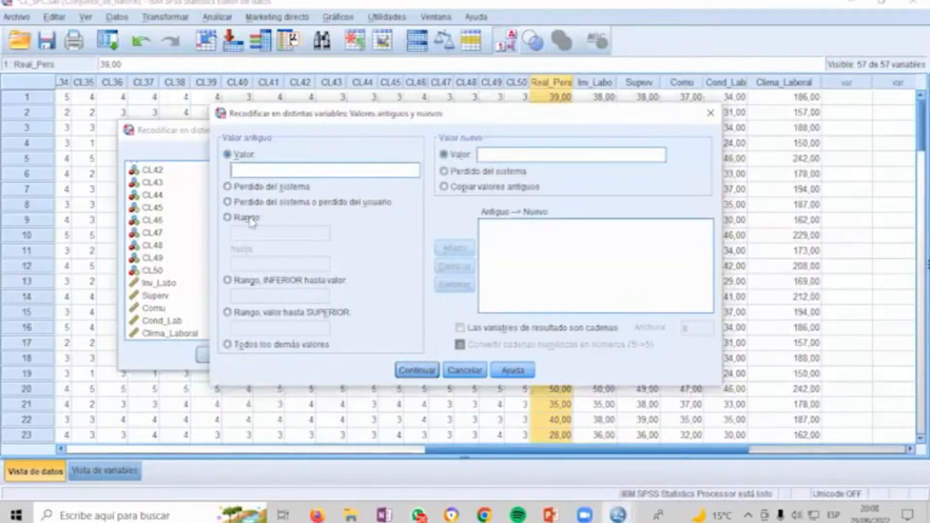
click(247, 217)
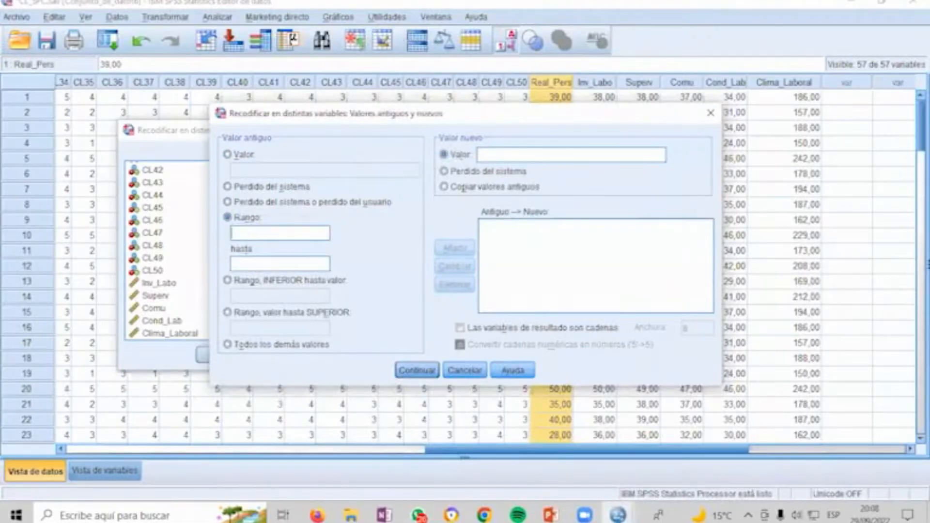
click(229, 281)
click(244, 295)
text(17)
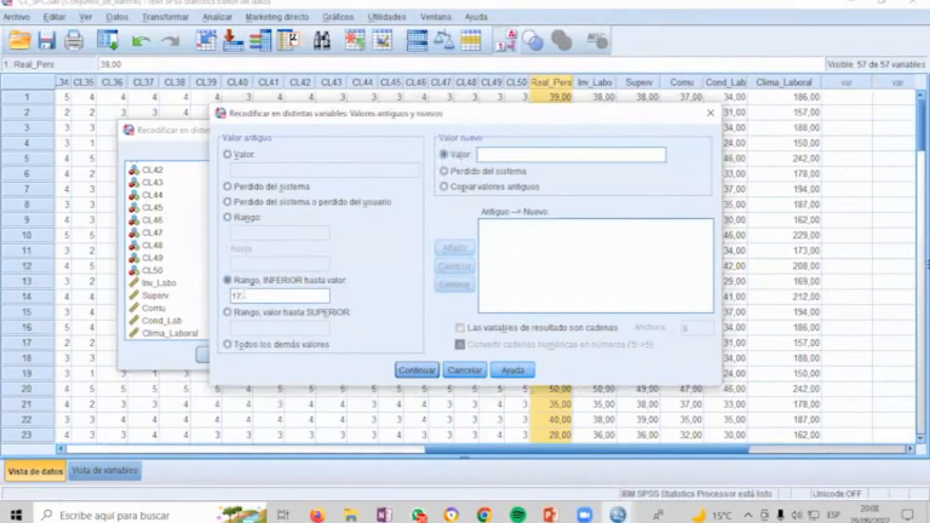
click(509, 156)
text(1)
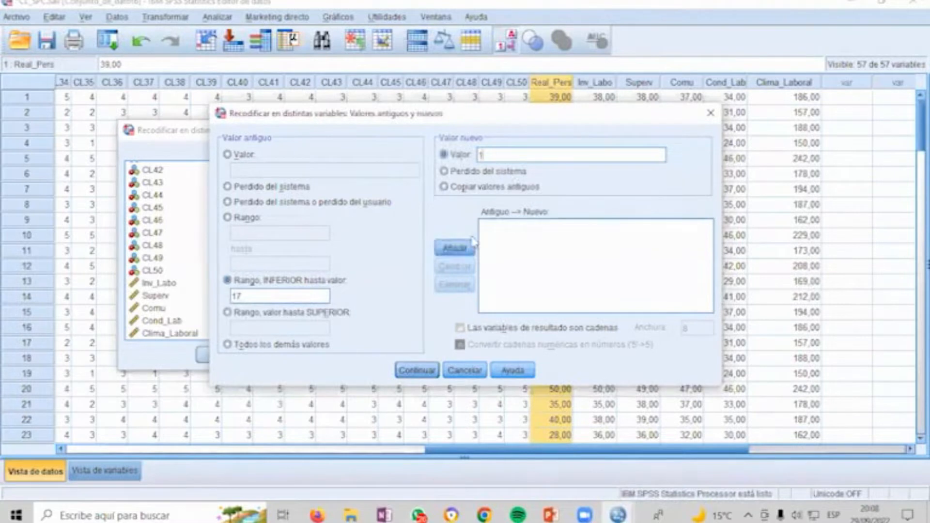
click(468, 246)
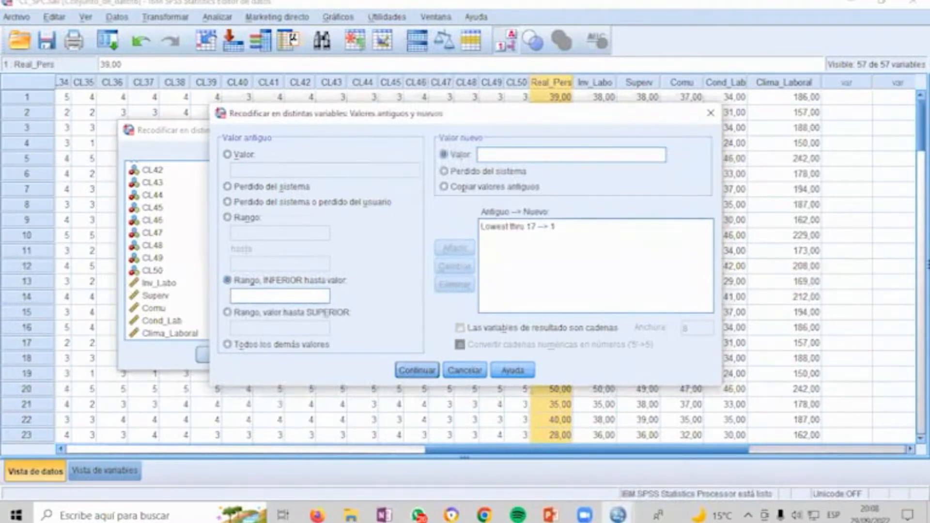
Step: Check the dimension ranges on the PowerPoint slide, and add an SPSS recode rule that turns 18 through 25 into 2
click(551, 515)
key(alt+Tab)
click(244, 218)
click(247, 232)
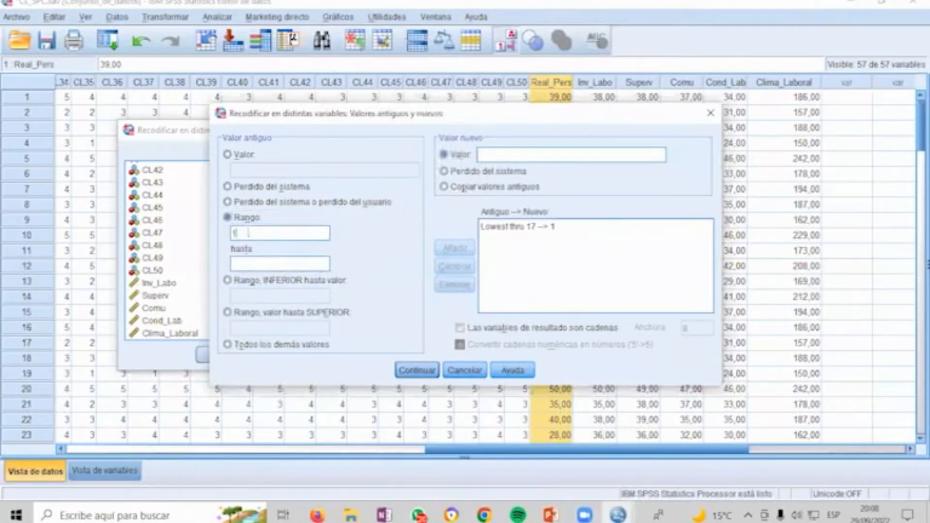
key(Tab)
text(25)
click(487, 154)
text(2)
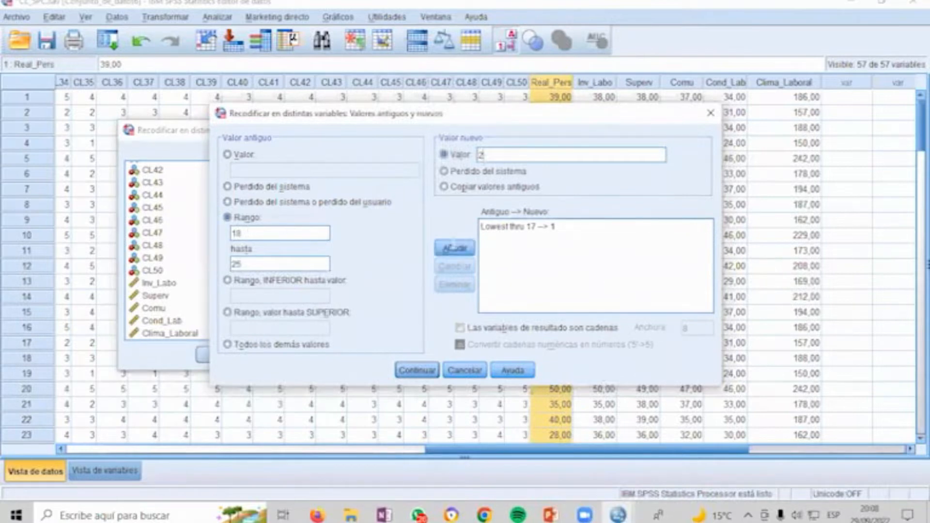
click(454, 247)
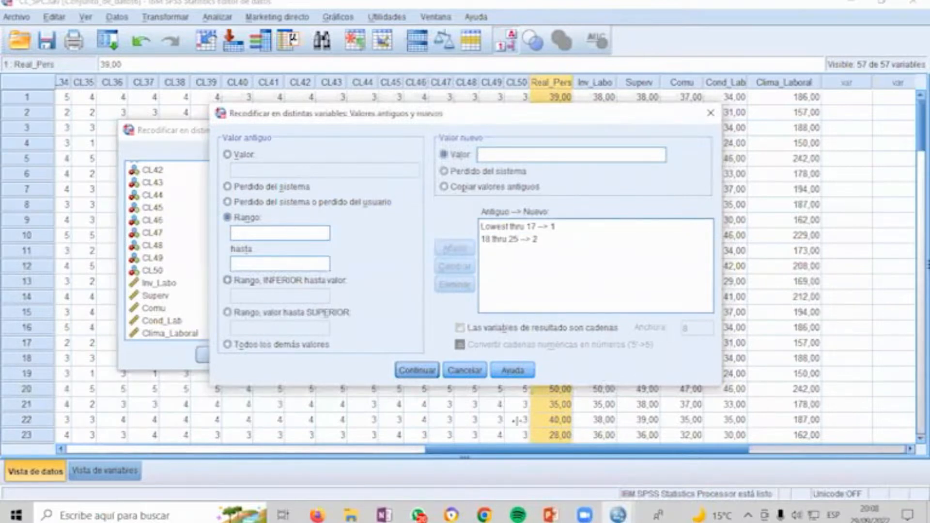
Step: Consult the range table in PowerPoint, and add a rule in the SPSS recode dialog that turns 26 through 33 into 3
key(alt+Tab)
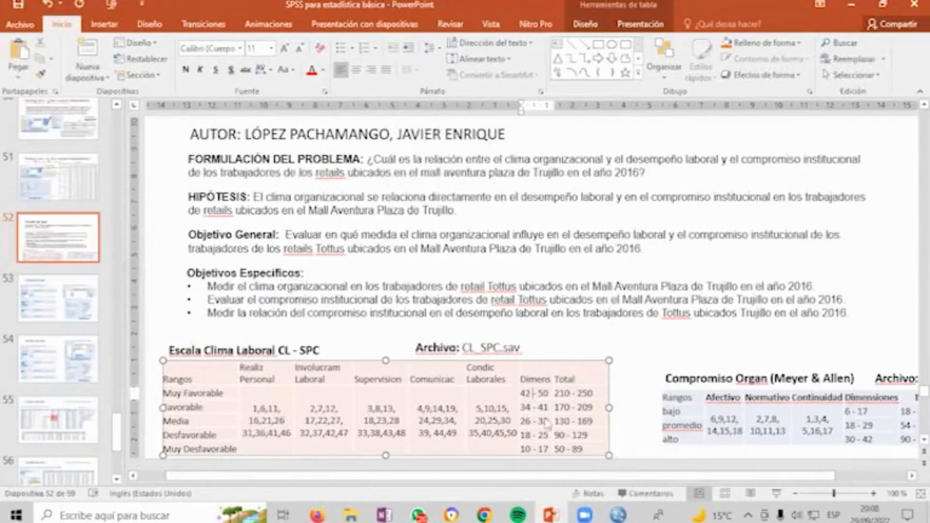
key(alt+Tab)
click(250, 231)
text(26)
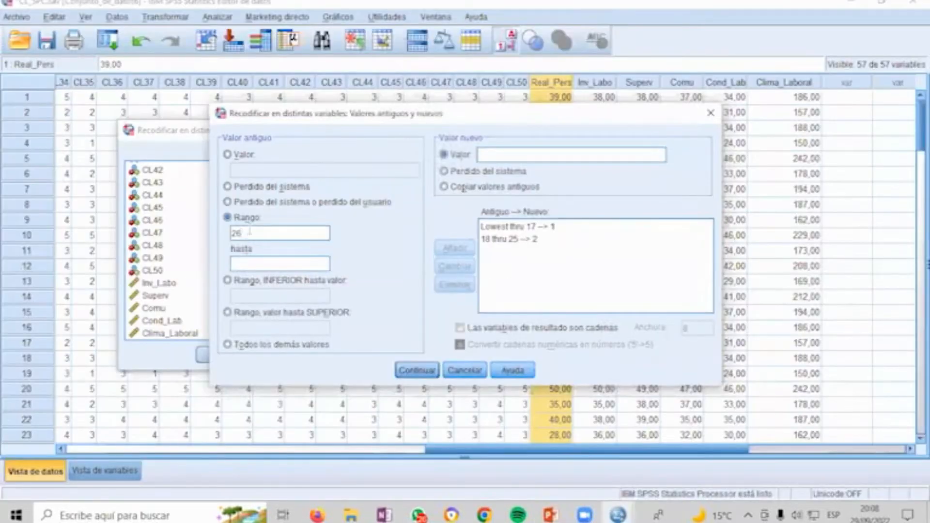
click(253, 265)
text(33)
click(484, 155)
text(3)
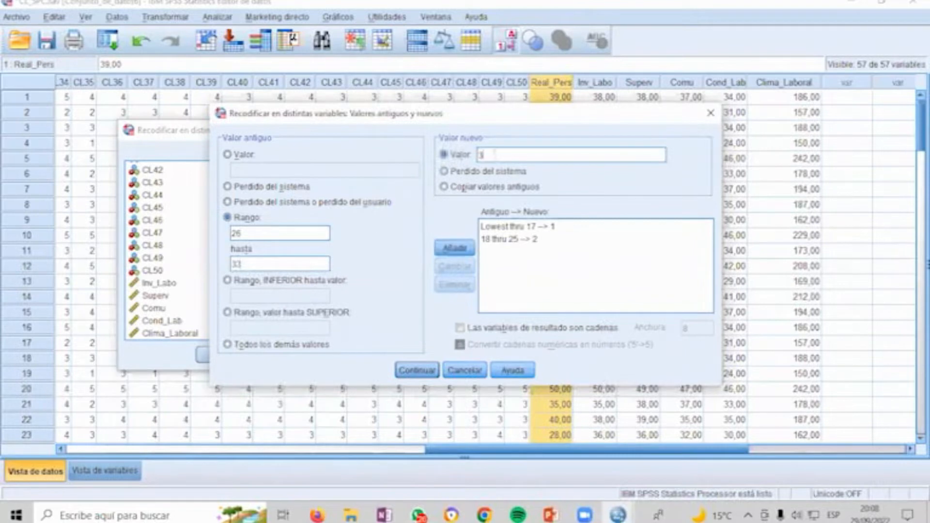
click(454, 248)
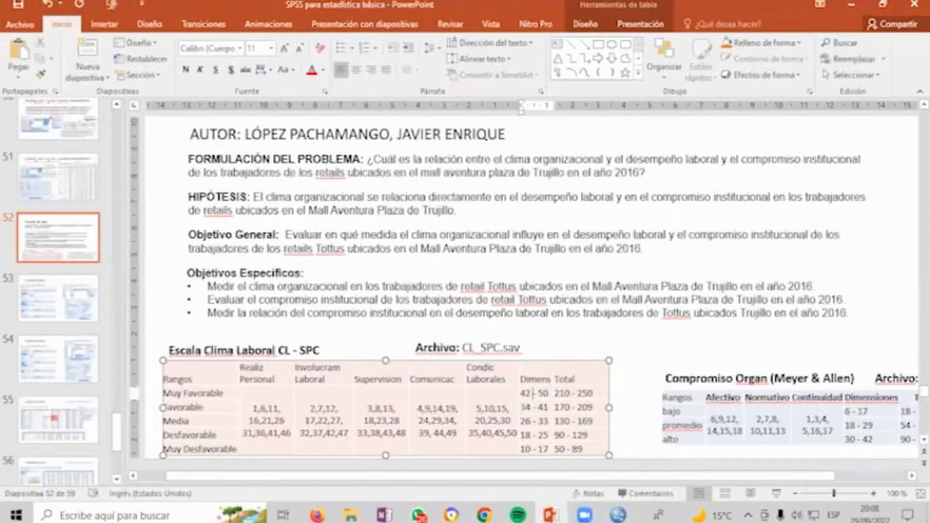
Step: Return to the SPSS recode dialog and add a rule that recodes 34 through 41 into 4
key(alt+Tab)
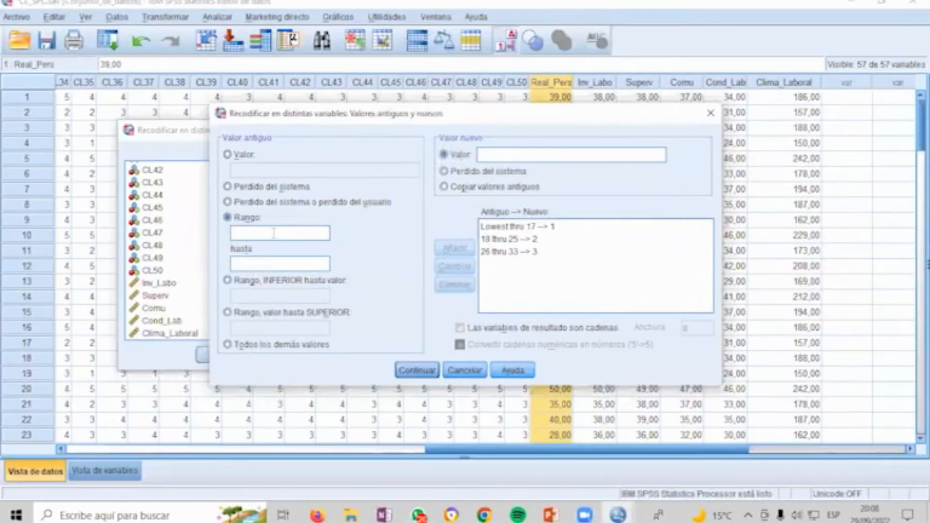
click(273, 233)
text(34)
click(265, 264)
text(41)
click(494, 153)
text(4)
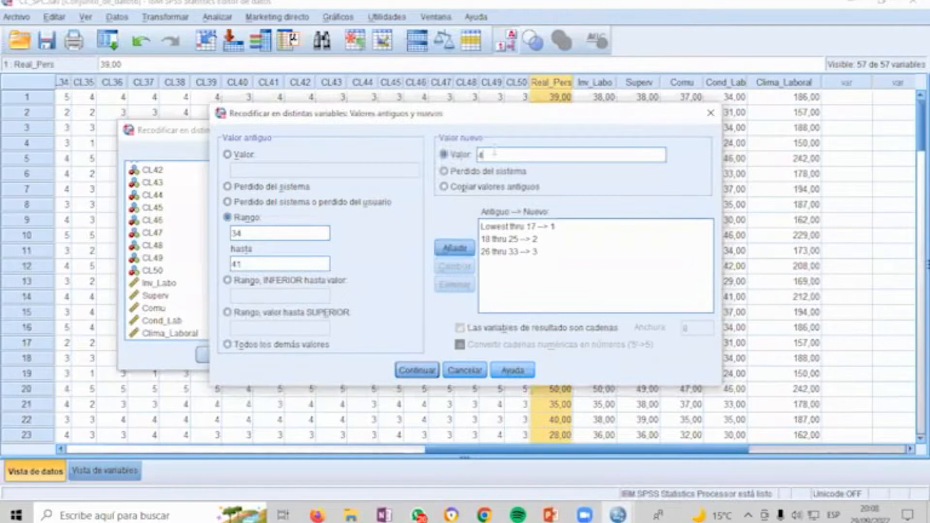
click(464, 246)
Step: Check the top range in PowerPoint, add the SPSS rule recoding 42 through 50 into 5, and accept the old and new values
key(alt+Tab)
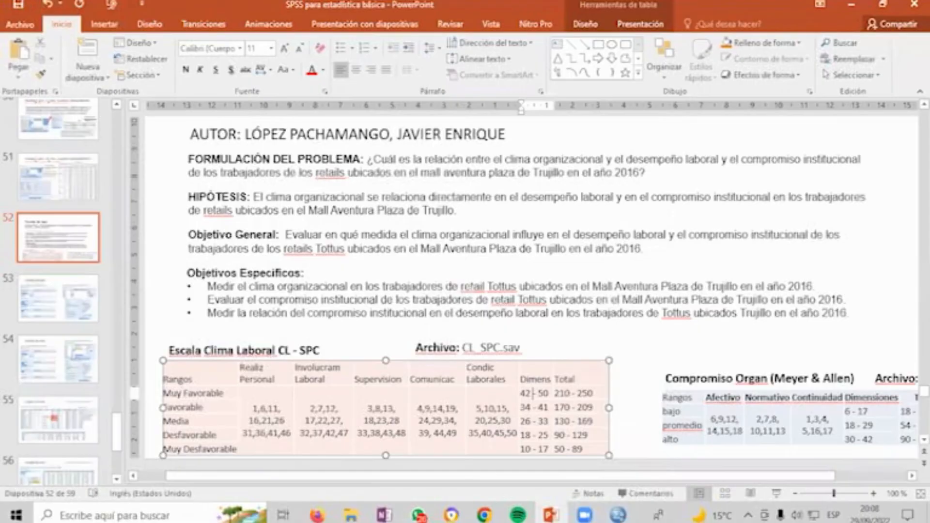
key(alt+Tab)
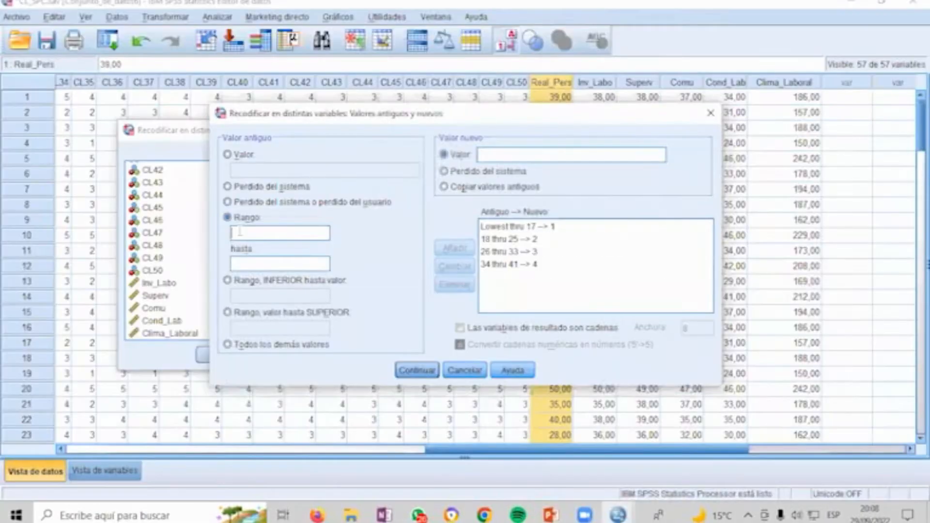
click(239, 232)
text(42)
click(256, 264)
text(50)
click(457, 249)
click(418, 370)
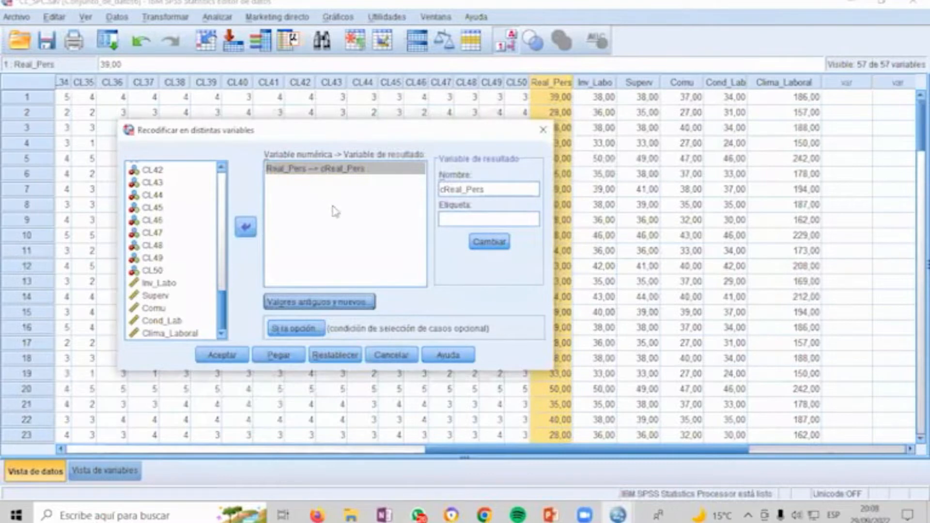
Step: Review the PowerPoint dimension table, and add Inv_Labo to the SPSS recode with cInv_Labo as its output variable
key(alt+Tab)
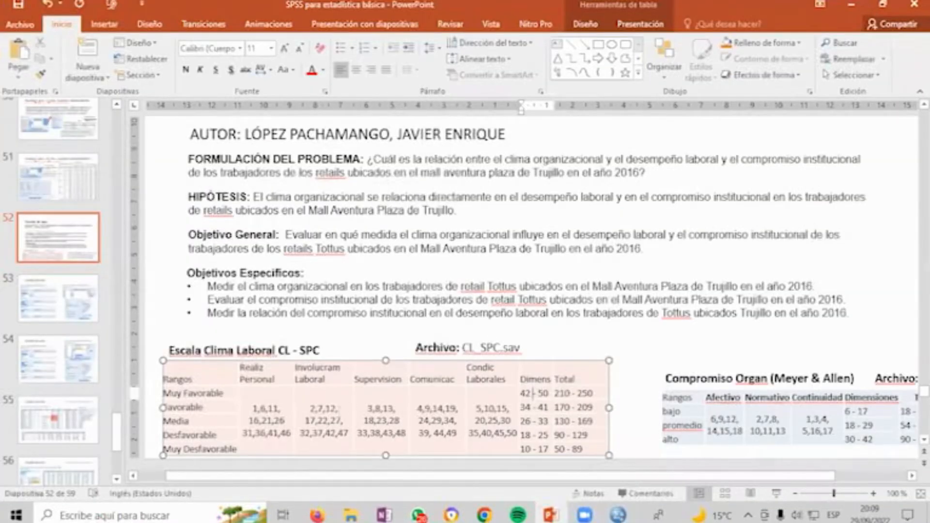
key(alt+Tab)
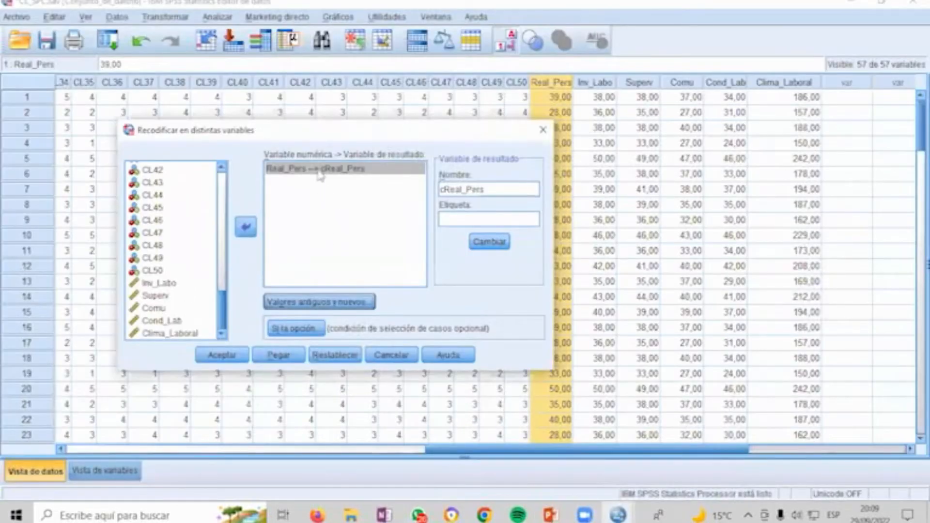
click(175, 283)
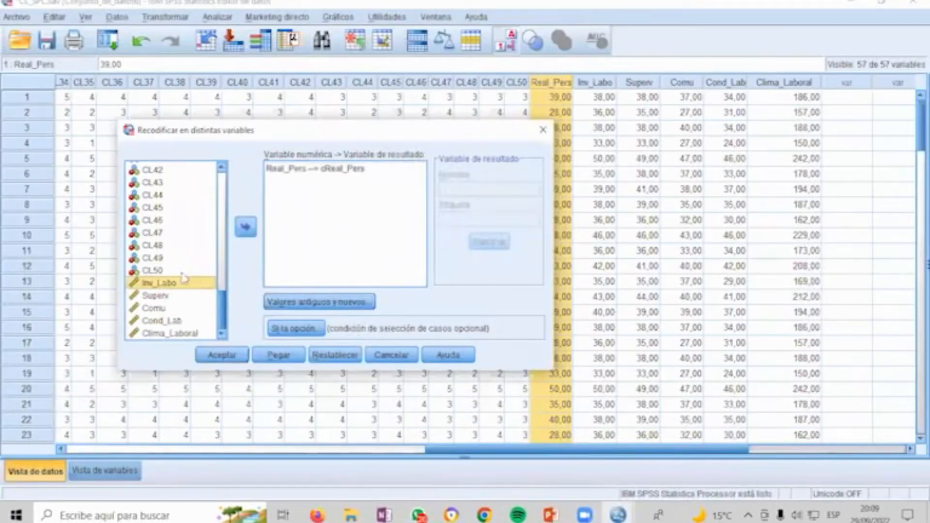
click(244, 228)
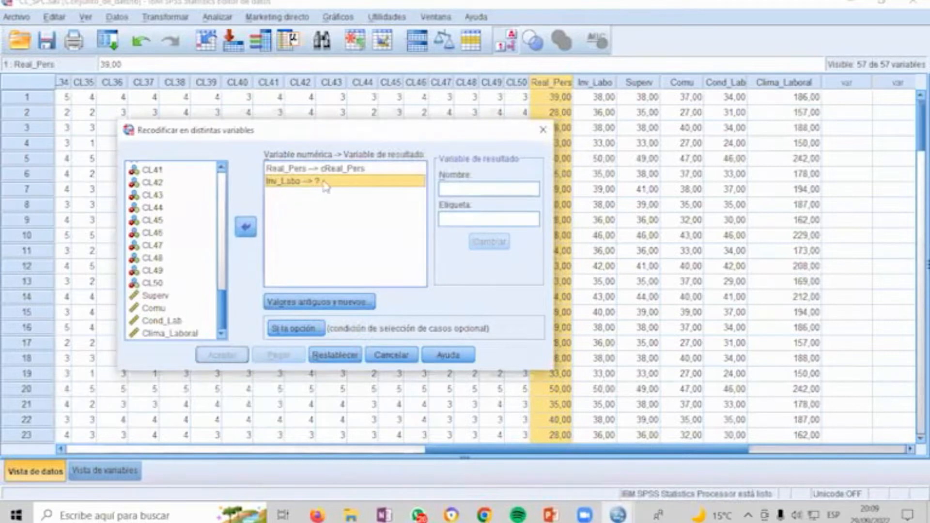
click(449, 189)
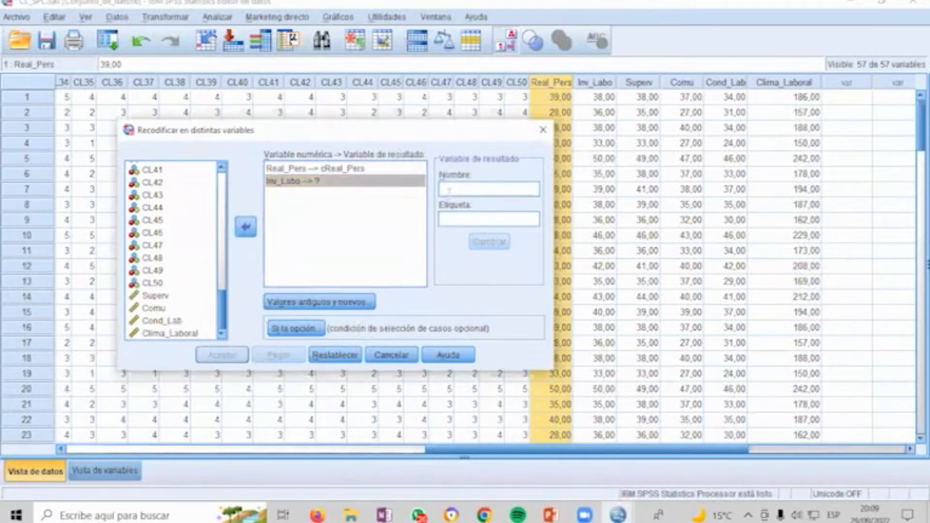
text(cInv_L)
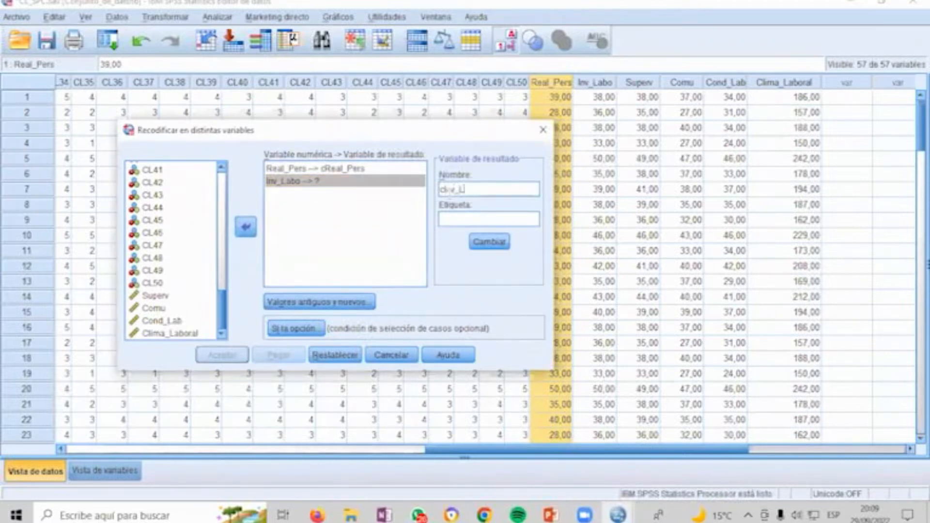
text(abo)
click(488, 241)
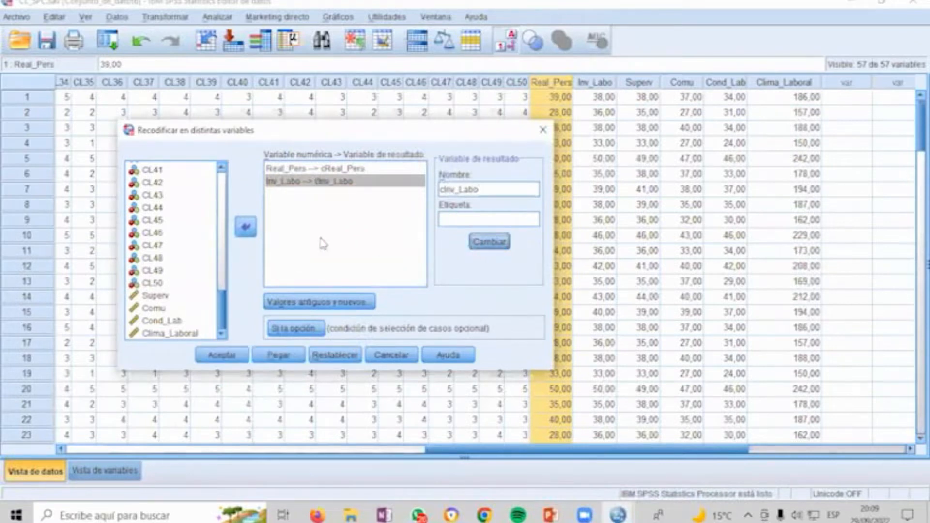
Step: Add the Superv, Comu and Cond_Lab variables to the list of variables to recode
click(157, 297)
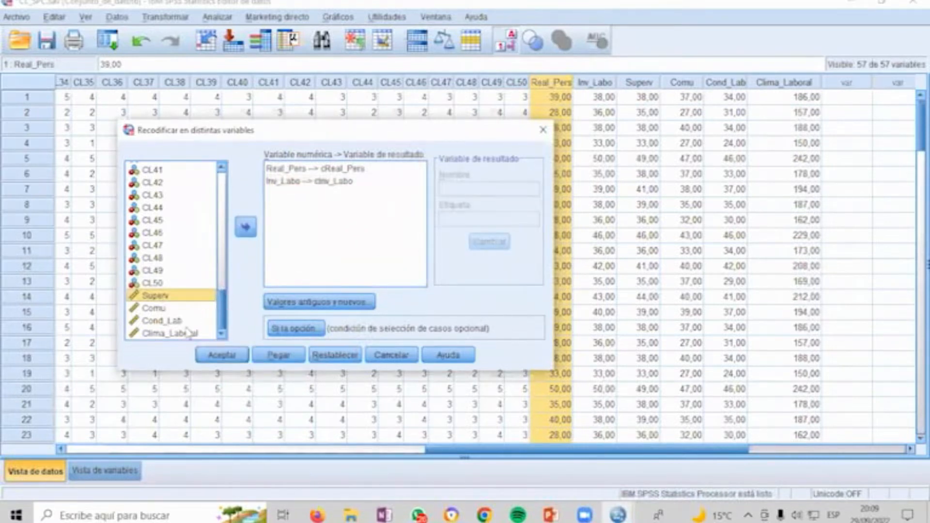
click(167, 321)
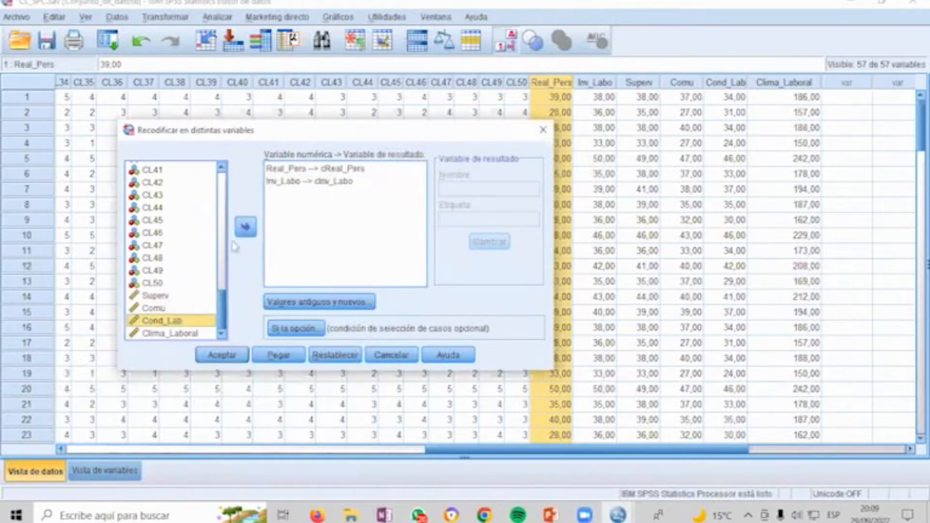
click(156, 296)
click(245, 230)
click(160, 309)
click(243, 232)
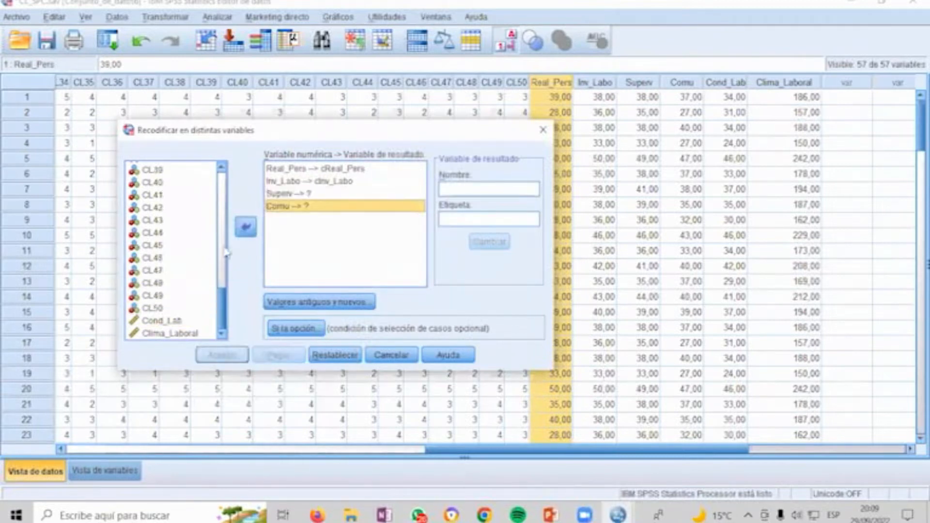
click(165, 321)
click(246, 227)
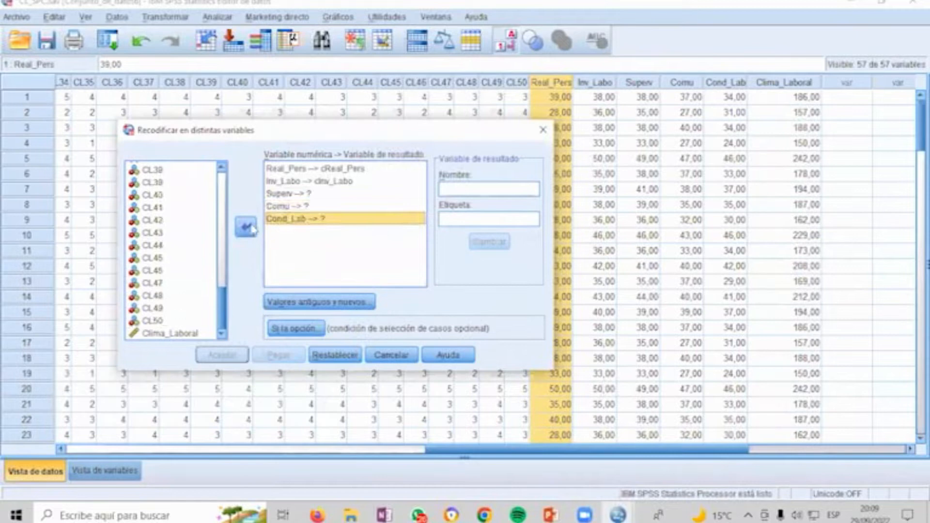
Step: Assign cSuperv as the output variable of the Superv recode
click(289, 194)
click(457, 189)
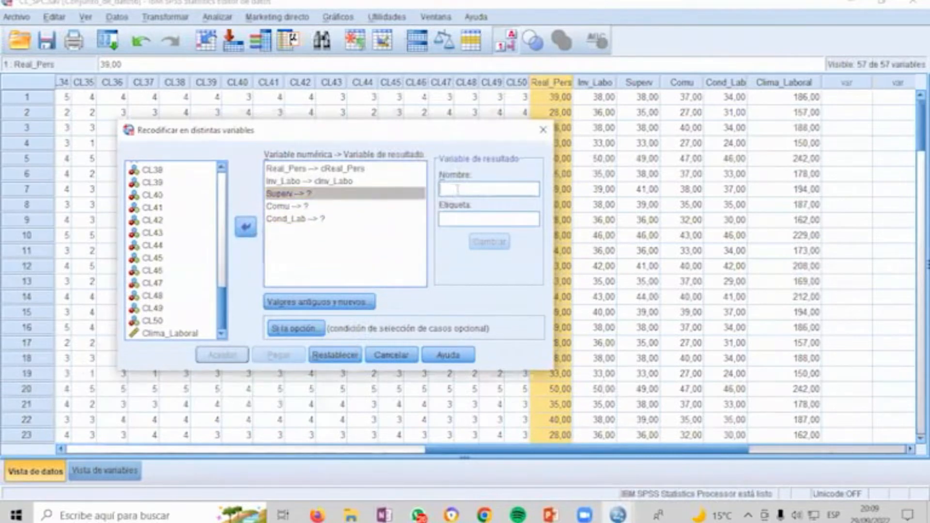
text(dSu)
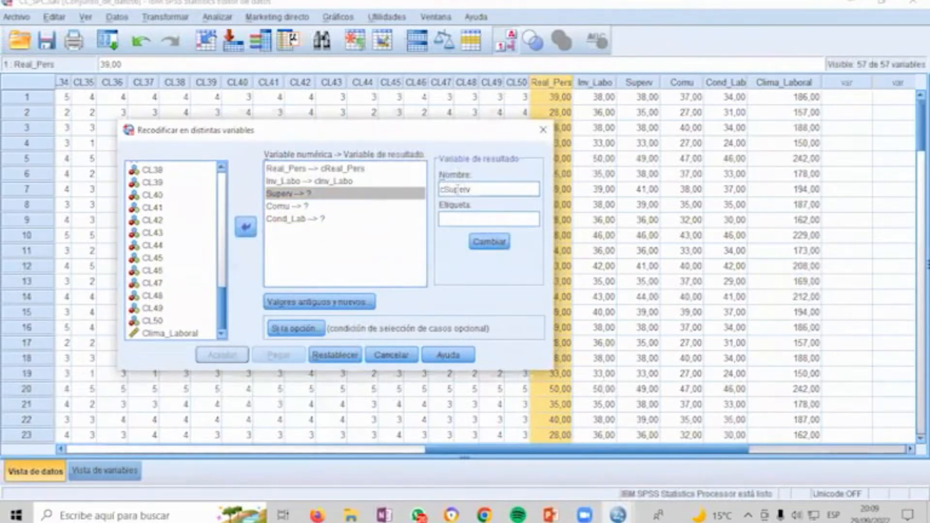
text(perv)
click(490, 241)
Step: Assign cComu as the output variable of the Comu recode
click(300, 206)
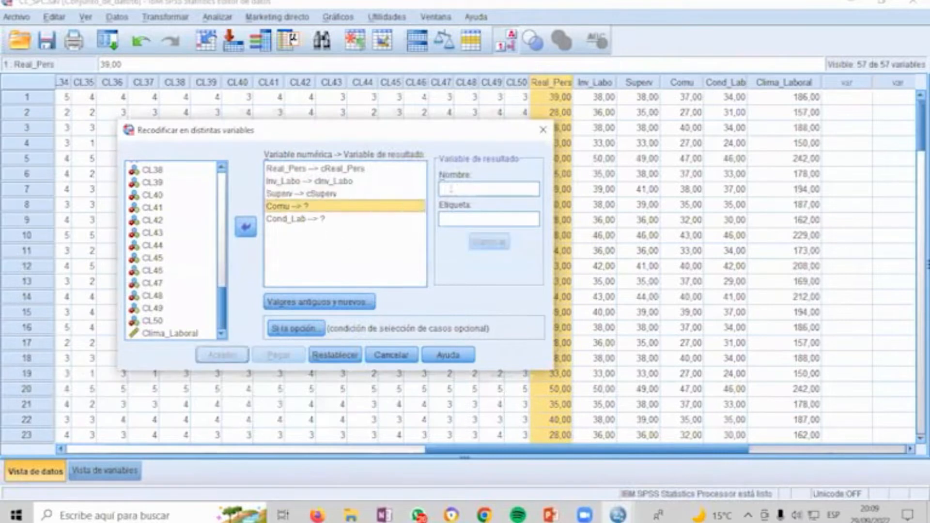
click(453, 189)
text(cComu)
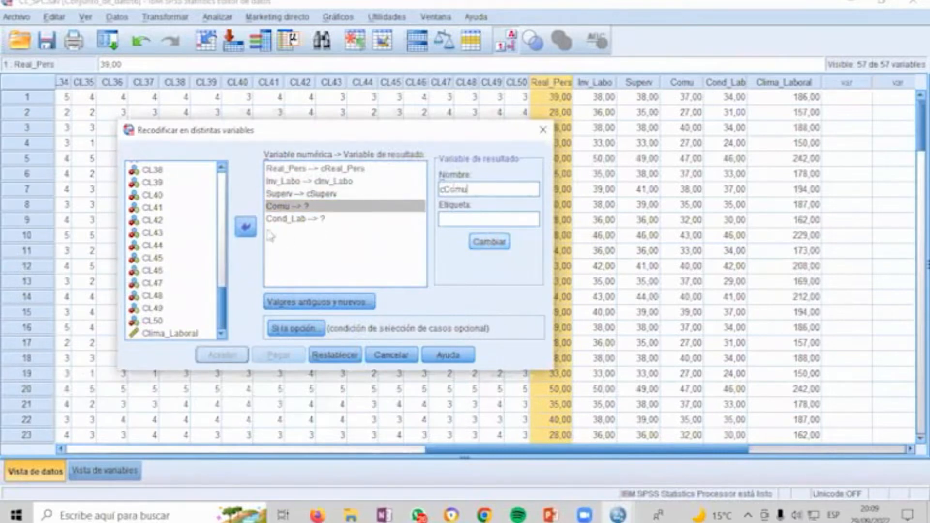
click(489, 241)
Step: Assign cCond_Lab as the output variable of the Cond_Lab recode
click(296, 219)
click(512, 189)
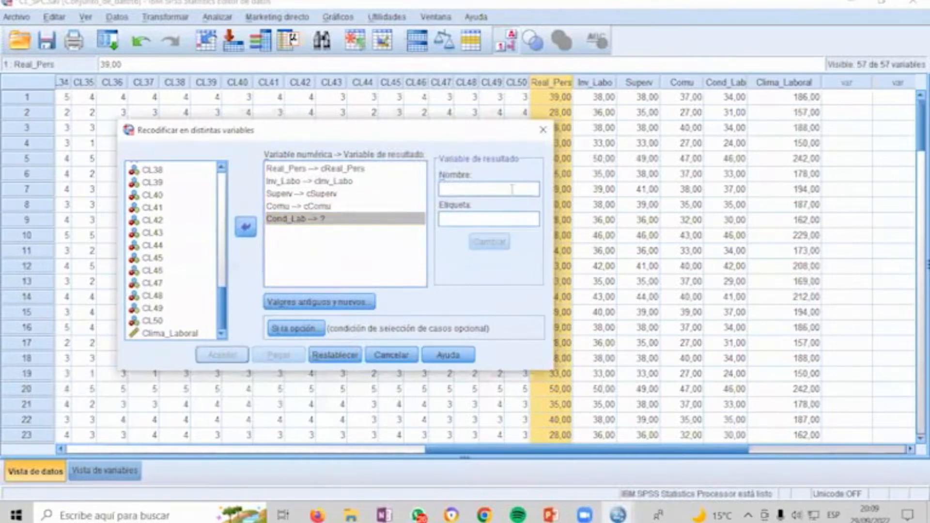
text(cCond_)
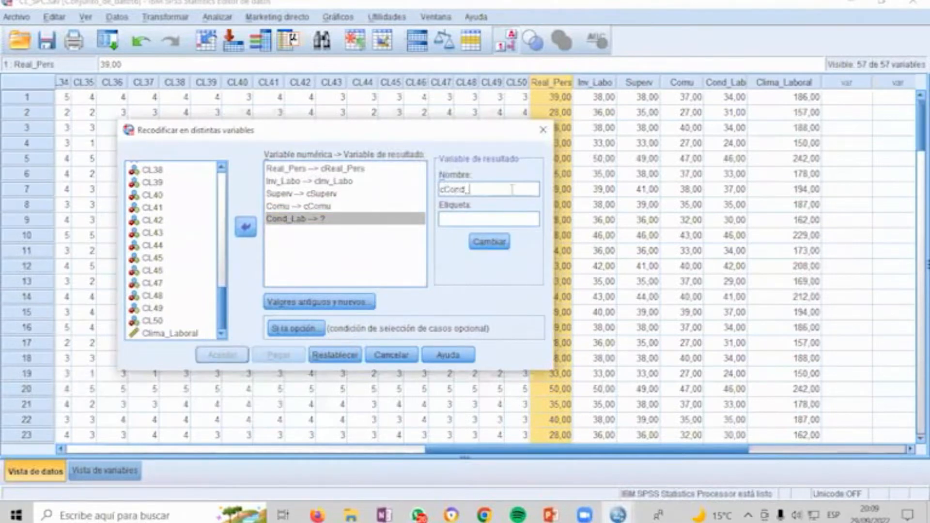
text(Lab)
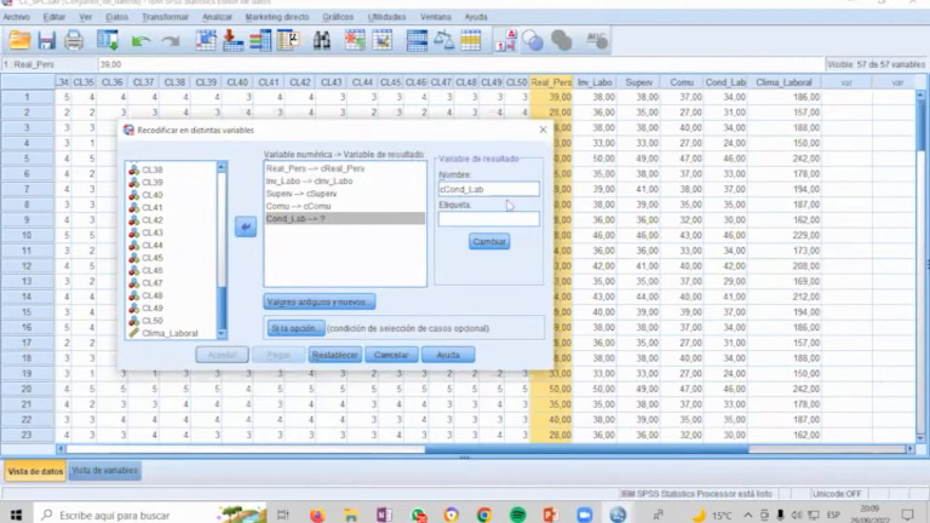
click(497, 244)
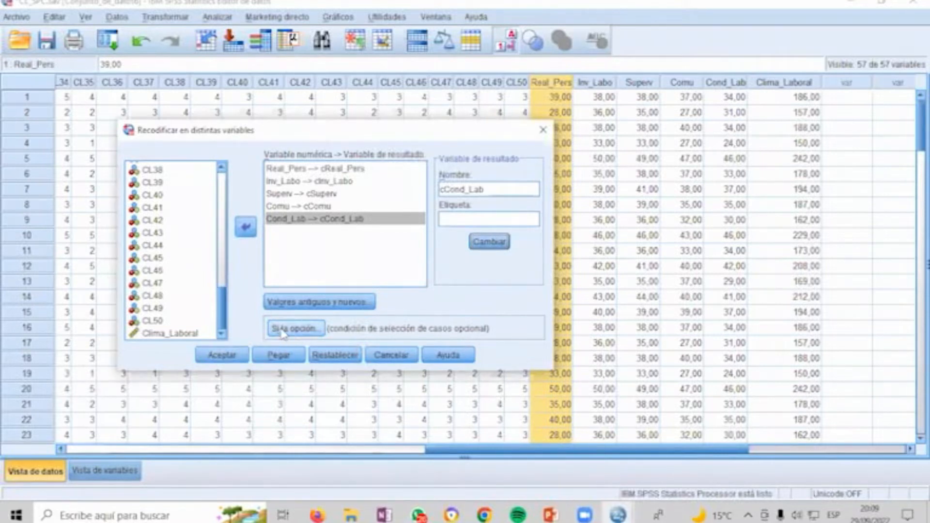
Step: Run the recode of the five dimensions, and review the new categorical columns in the CL_SPC.sav data editor
click(228, 361)
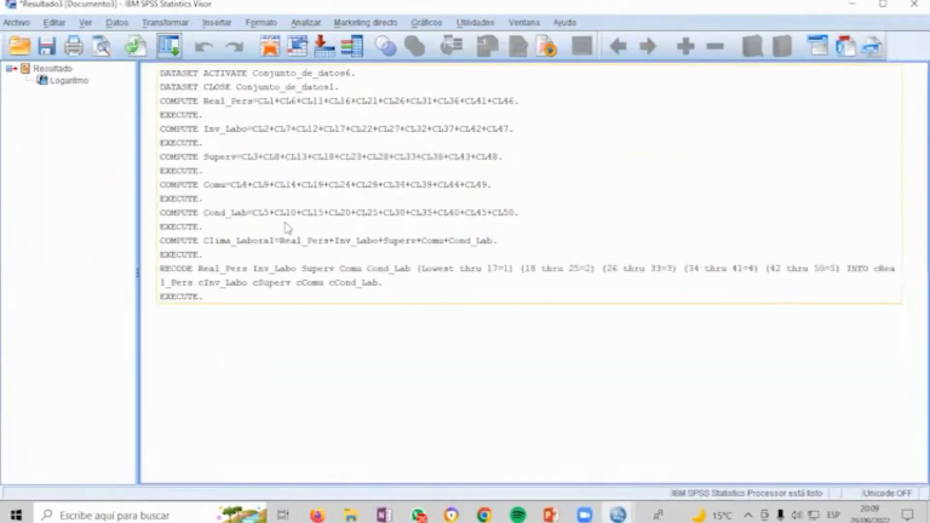
key(alt+Tab)
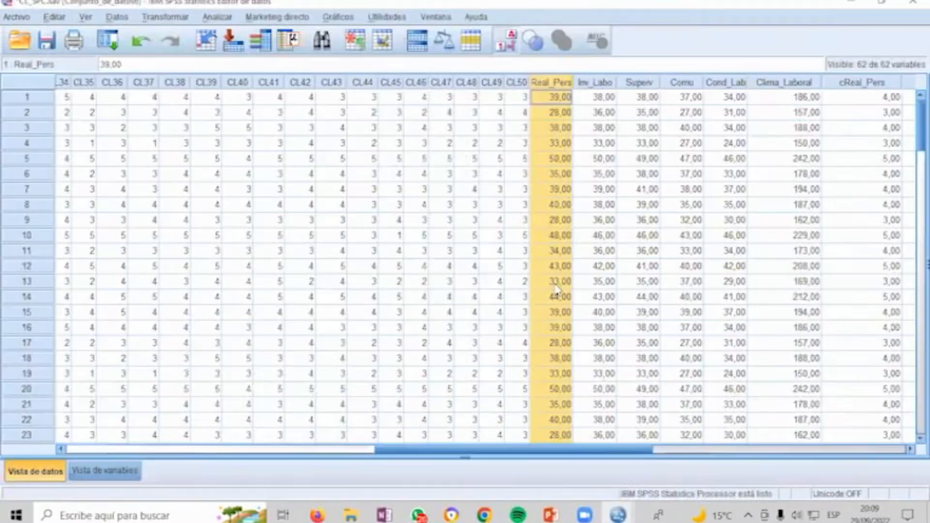
drag(604, 449, 729, 456)
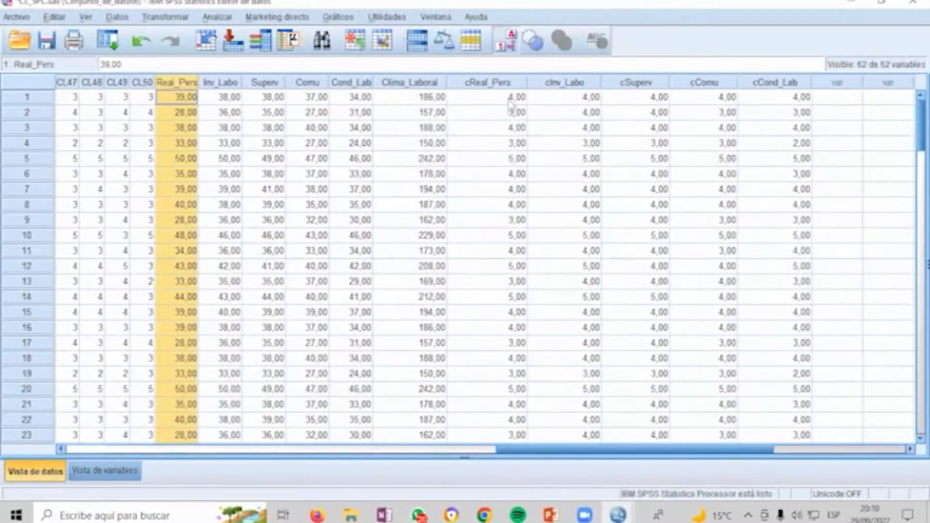
key(alt+Tab)
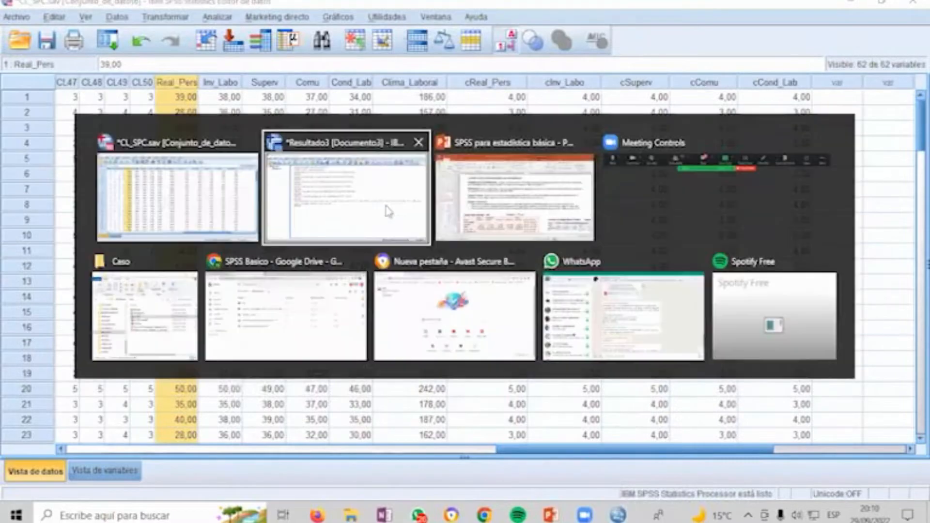
Step: Consult the Escala Clima Laboral CL - SPC ranges on the PowerPoint case slide, and return to the SPSS data editor
click(474, 217)
key(alt)
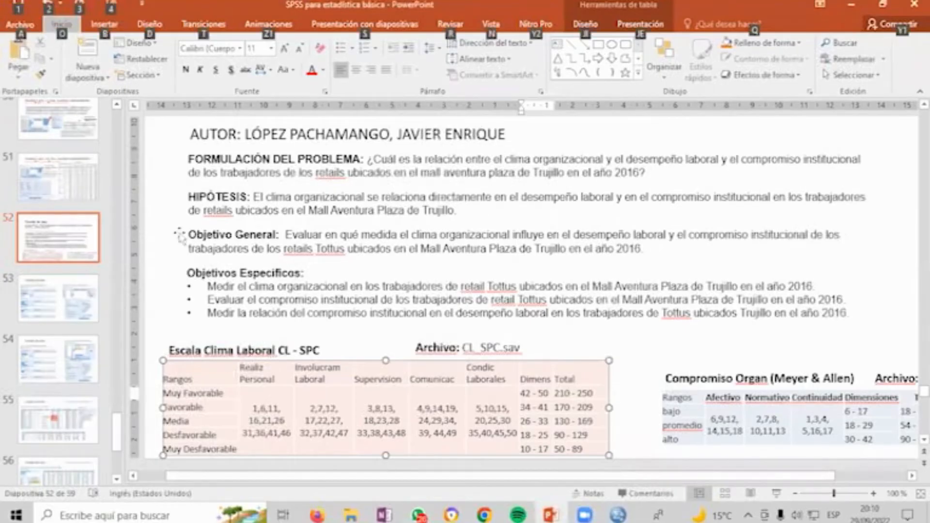
key(alt+Tab)
click(277, 242)
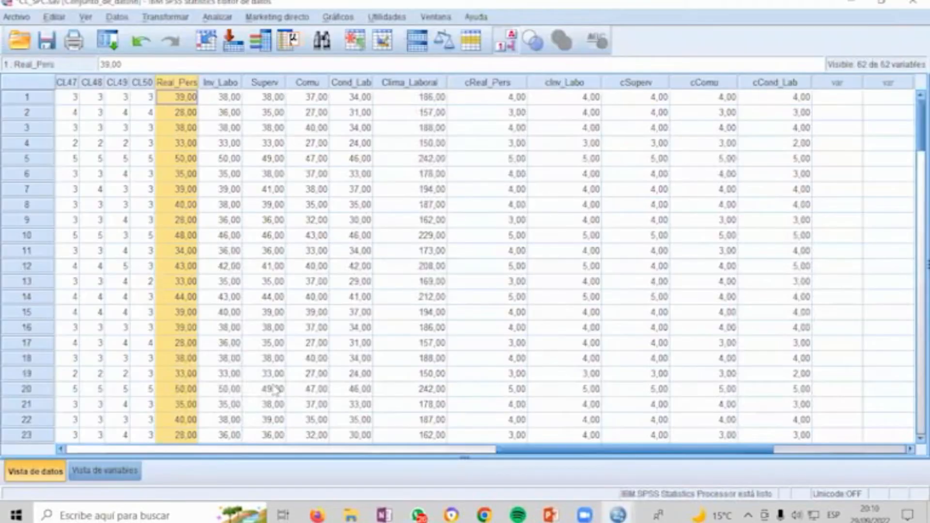
Step: In the variable view, add the value label "Muy desfavorable" for value 1 of cReal_Pers
click(110, 471)
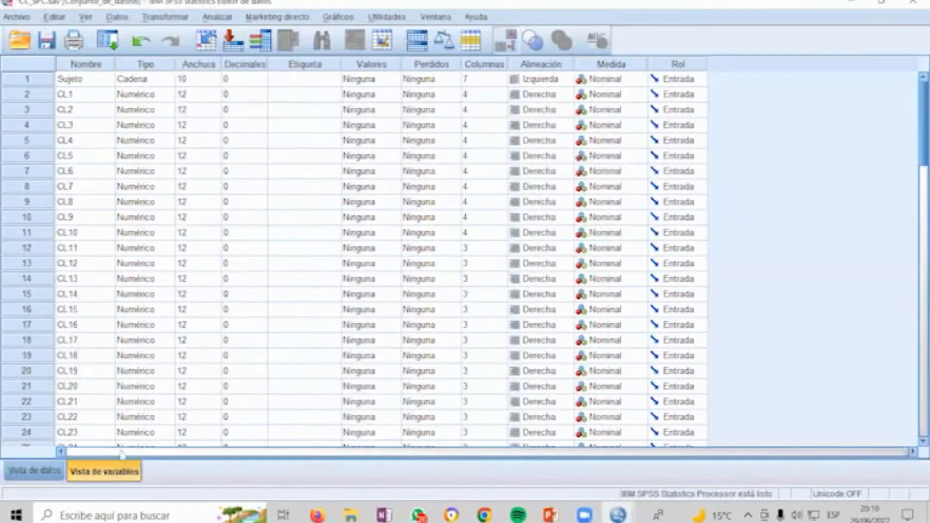
scroll(213, 337, down, 17)
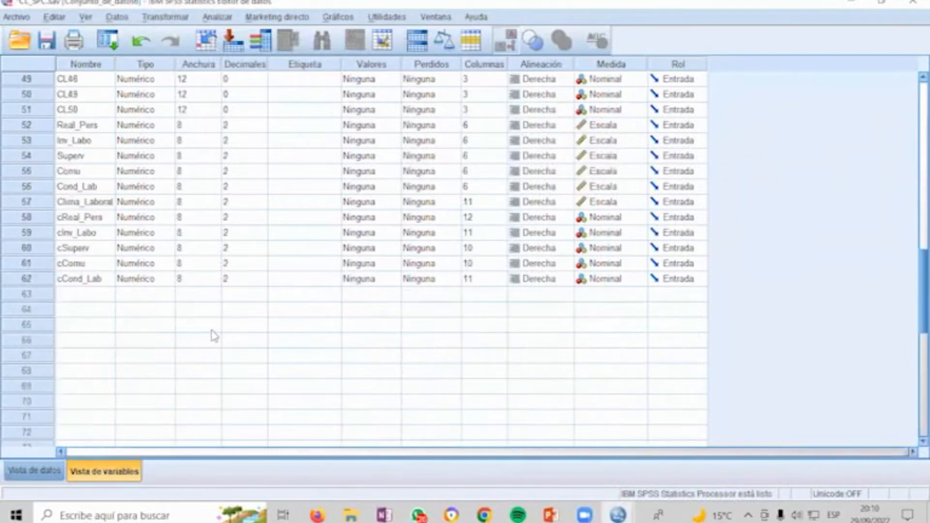
scroll(208, 320, up, 1)
click(393, 220)
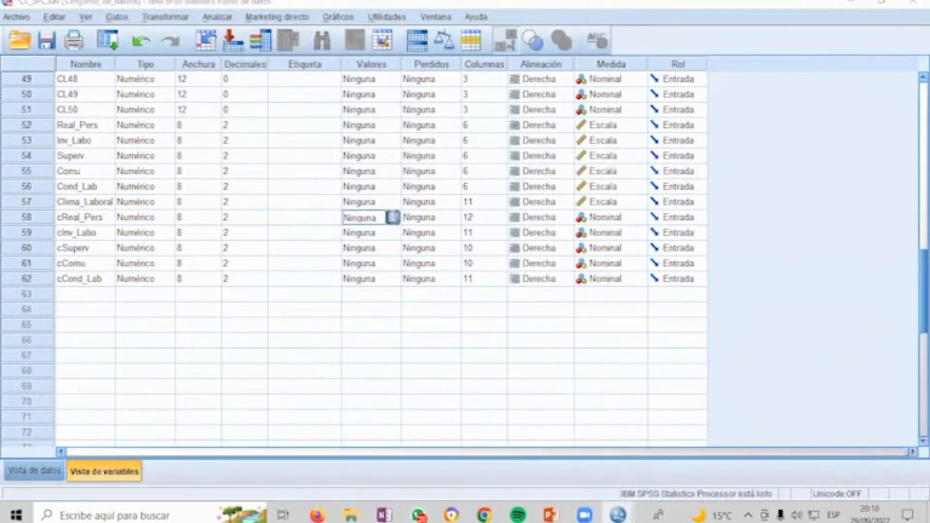
click(391, 217)
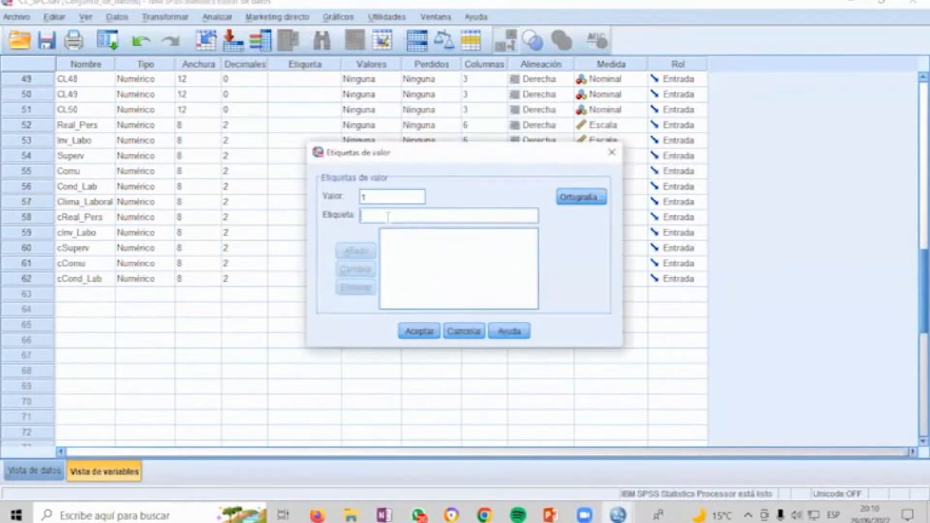
key(alt+Tab)
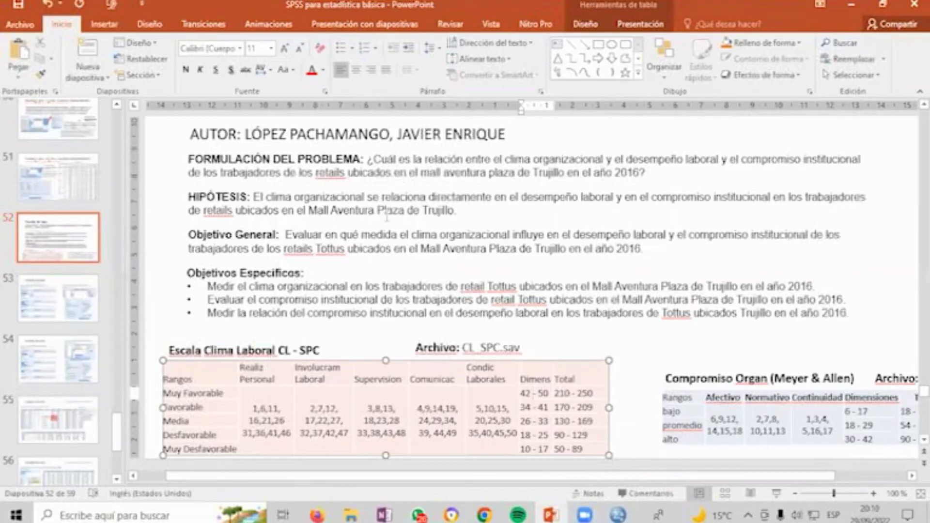
key(alt+Tab)
text(uy de)
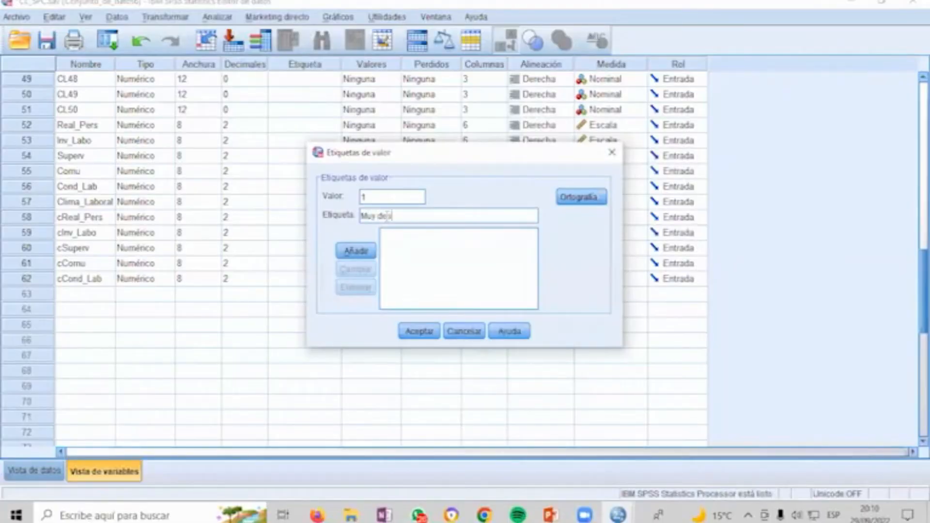
text(sfavorable)
double_click(395, 215)
key(ctrl+c)
click(363, 252)
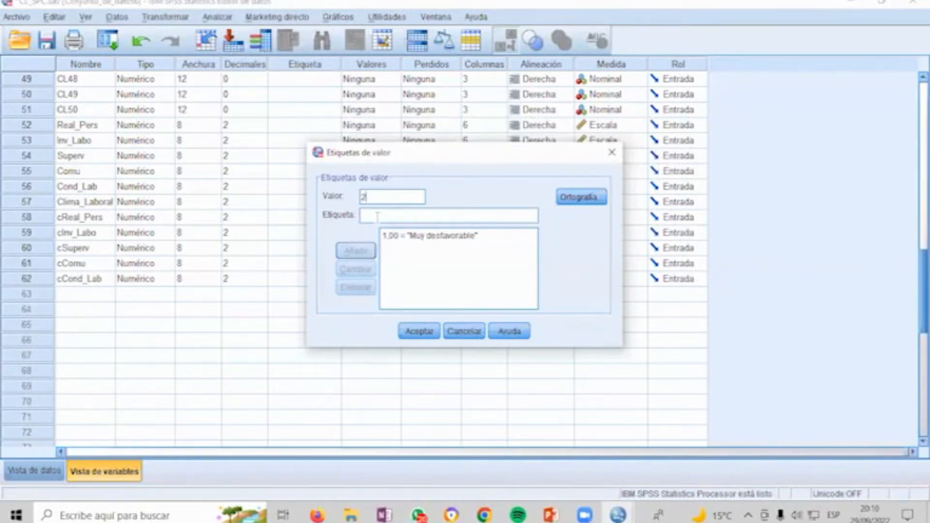
Step: Add the value label "Desfavorable" for value 2 of cReal_Pers
key(ctrl+v)
click(362, 216)
key(Delete)
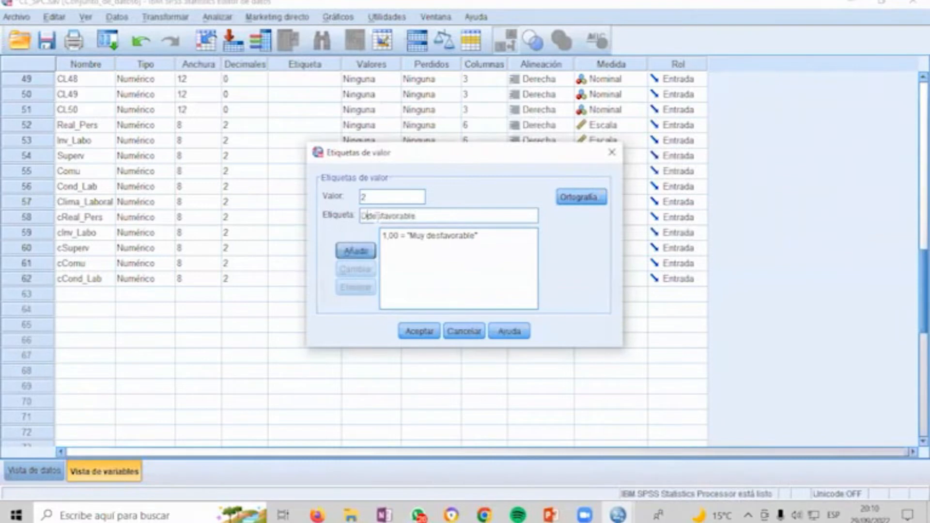
text(D)
click(365, 253)
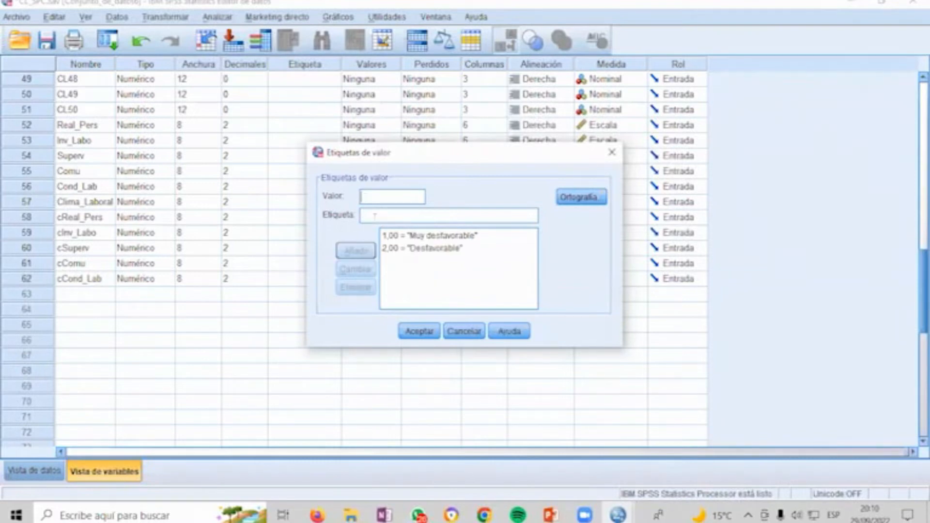
Step: Check the middle range name on the PowerPoint slide and add the value label "Media" for value 3 of cReal_Pers
key(alt+Tab)
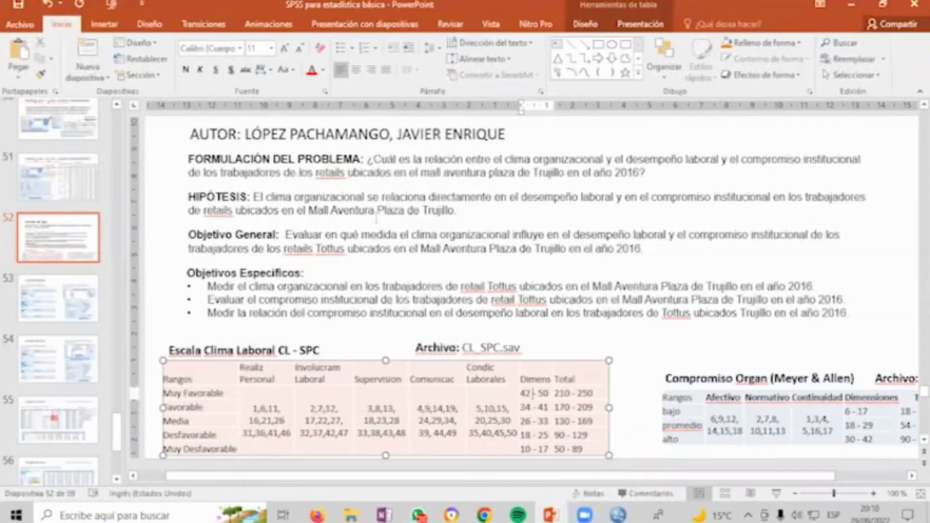
key(alt+Tab)
text(Media)
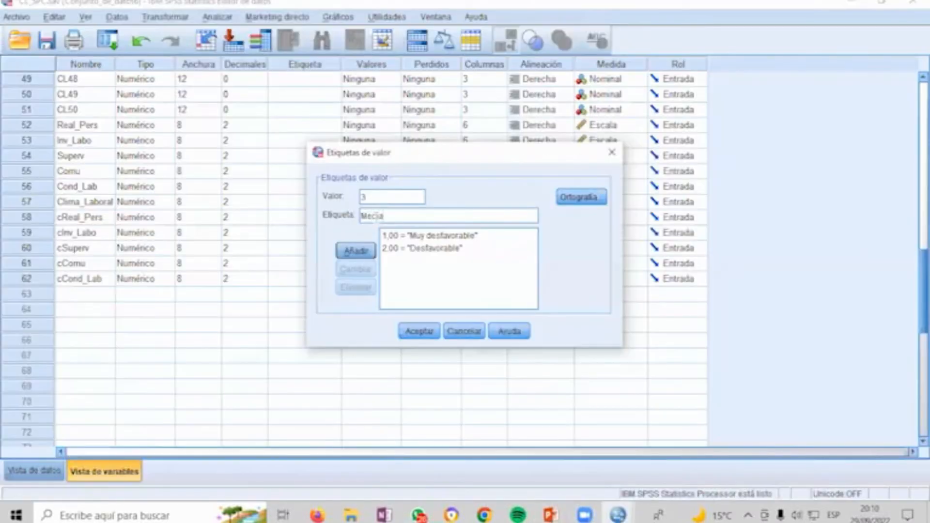
click(368, 251)
Step: Add the value label "Favorable" for value 4 of cReal_Pers, consulting the range names on the PowerPoint slide
text(4)
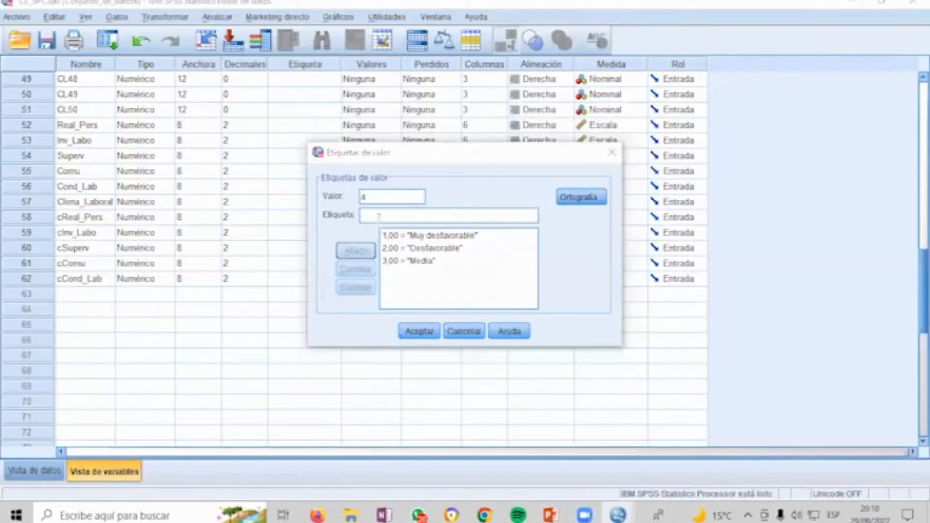
key(alt+Tab)
key(alt+Tab)
key(Tab)
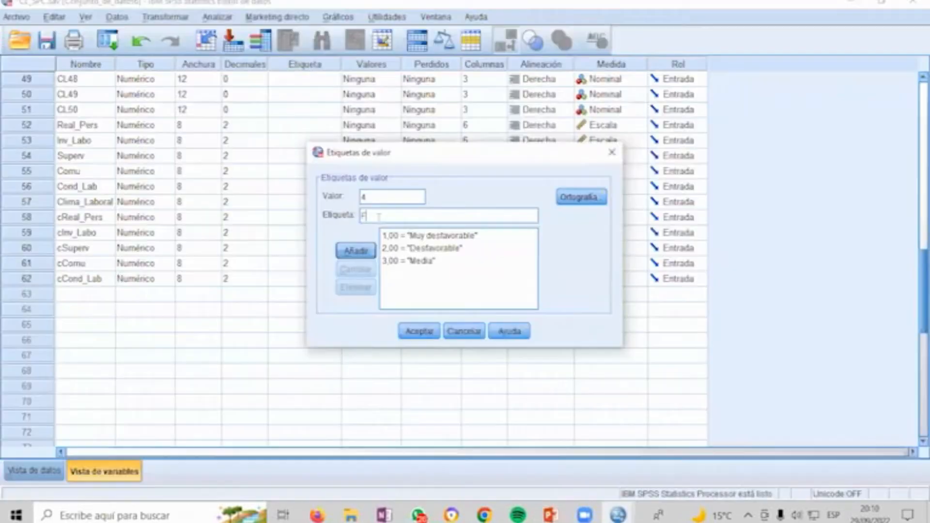
text(Favorable)
click(367, 247)
Step: Add the value label "Muy Favorable" for value 5 and apply the value labels to cReal_Pers
text(5)
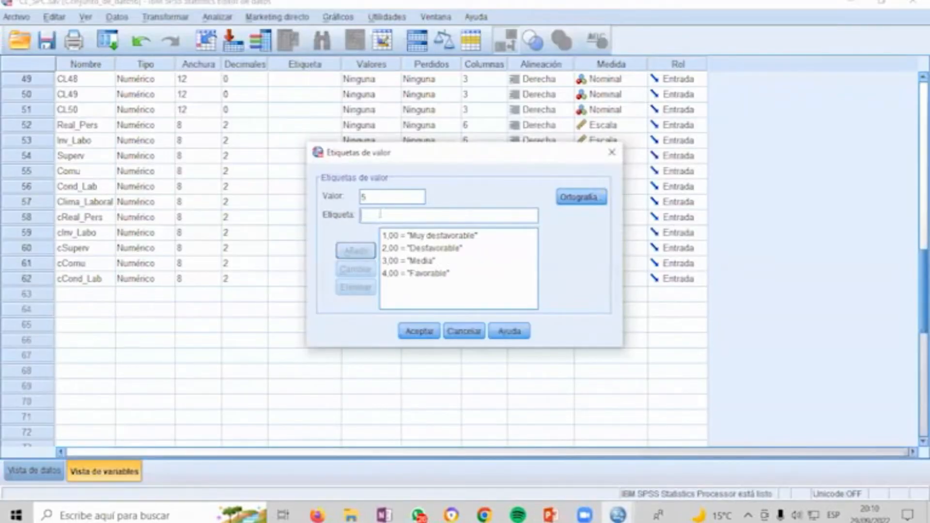
text(M)
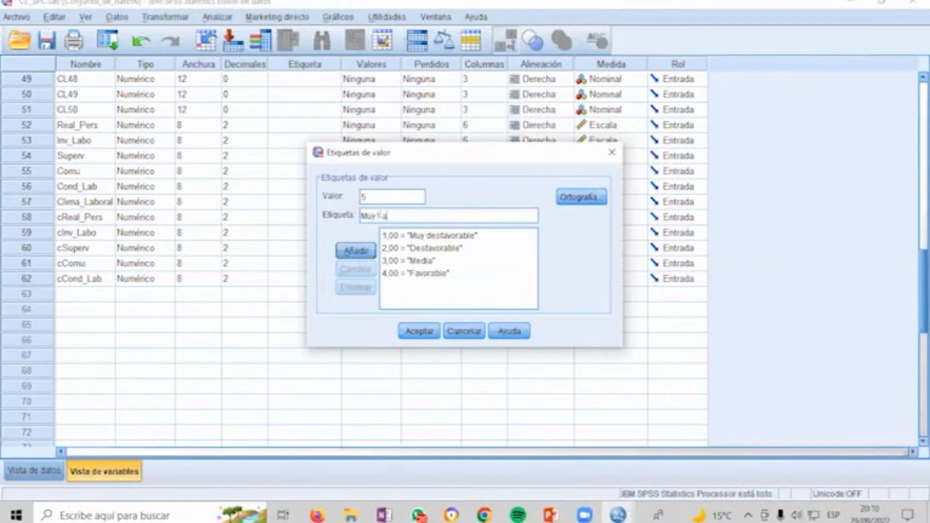
text(uy favorable)
click(356, 250)
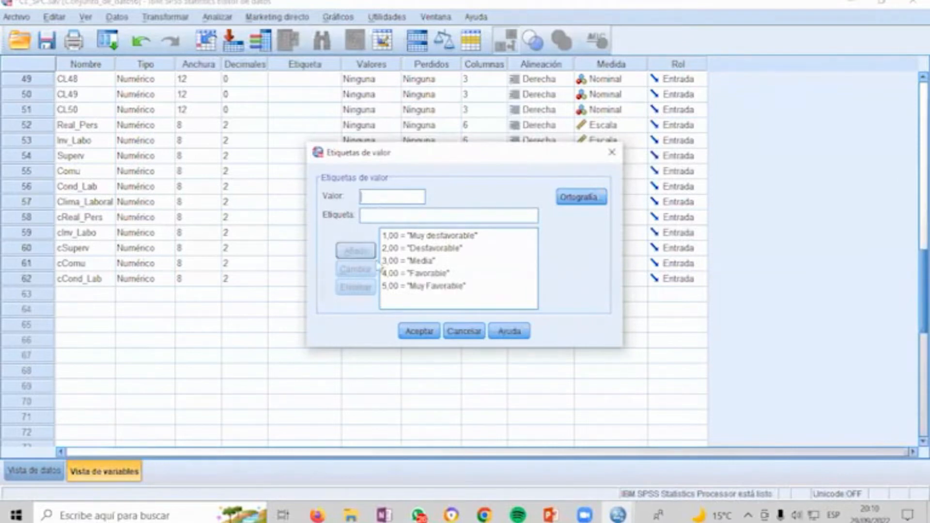
click(420, 332)
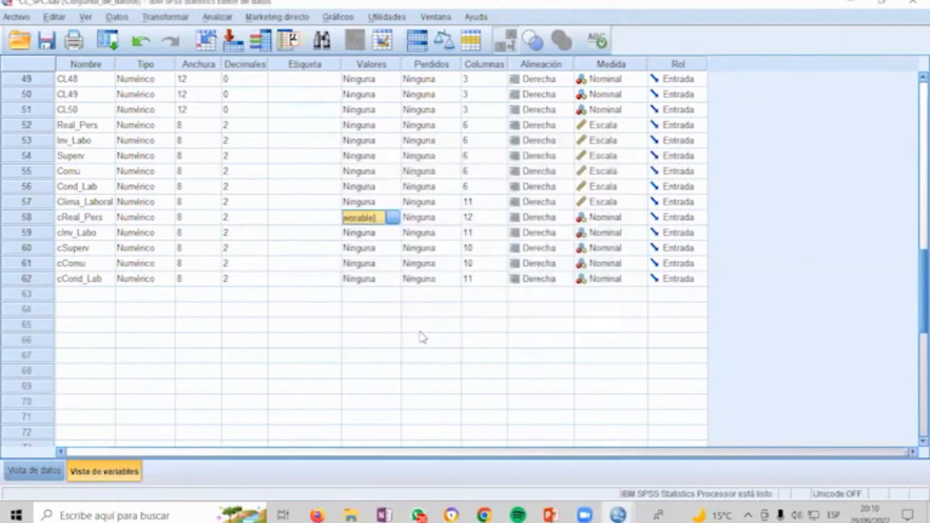
Step: Copy the value labels of cReal_Pers to cInv_Labo, cSuperv, cComu and cCond_Lab
key(Down)
key(Up)
key(Down)
key(ctrl+v)
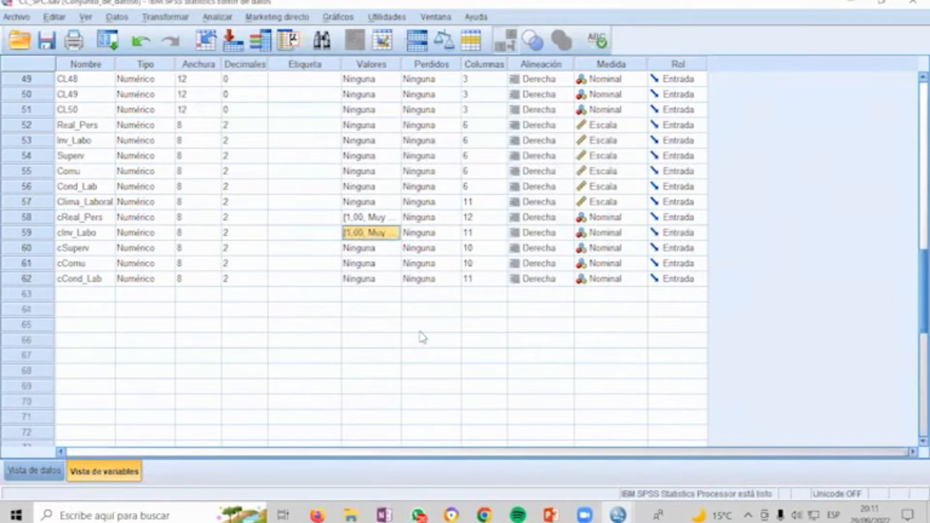
key(Down)
key(ctrl+v)
key(Down)
key(ctrl+v)
key(Down)
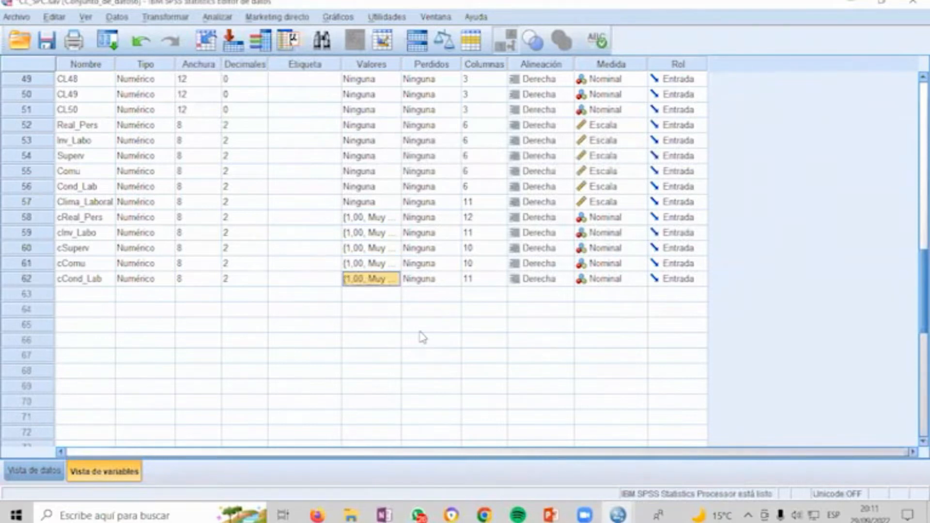
Step: Review the categorical columns in the data view, switching the display of value labels off and back on
click(30, 472)
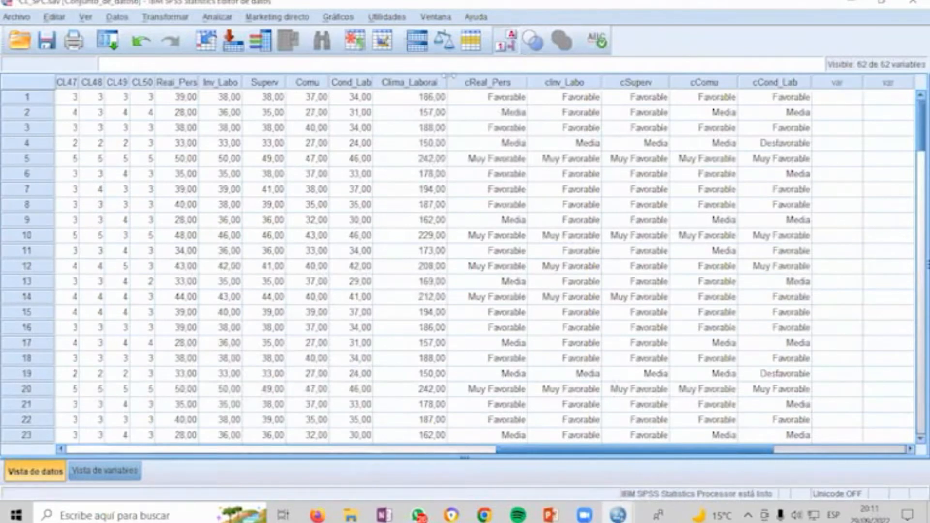
click(507, 48)
click(507, 48)
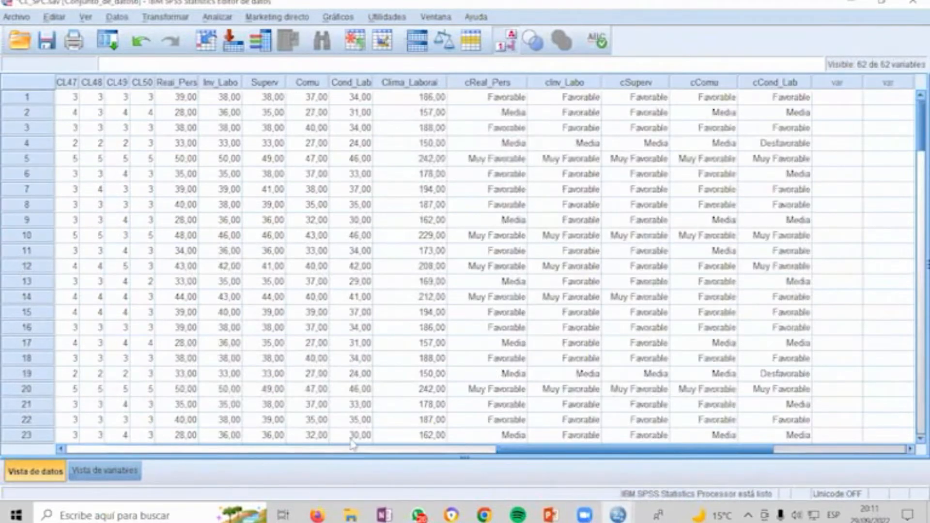
drag(586, 450, 604, 437)
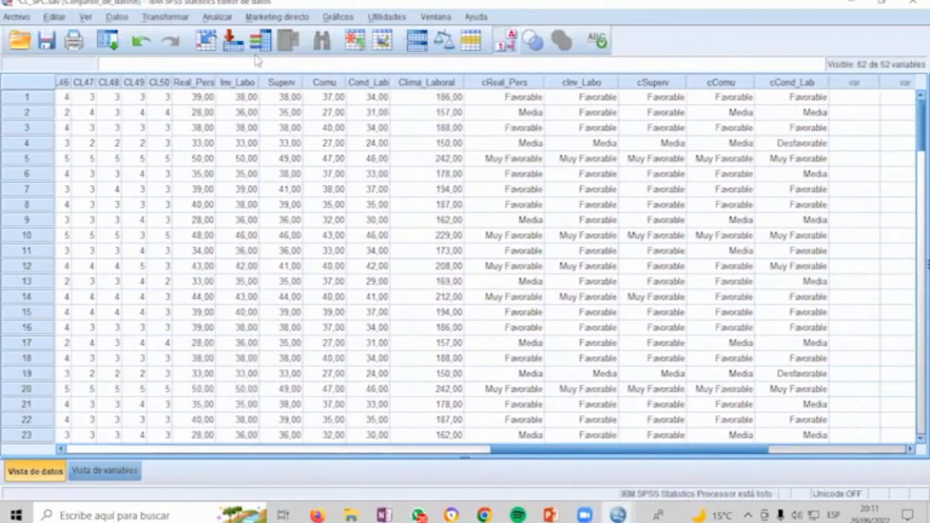
Step: Define a variable set named Cuanti_Clima containing Real_Pers, Inv_Labo, Superv, Comu, Cond_Lab and Clima_Laboral
click(385, 17)
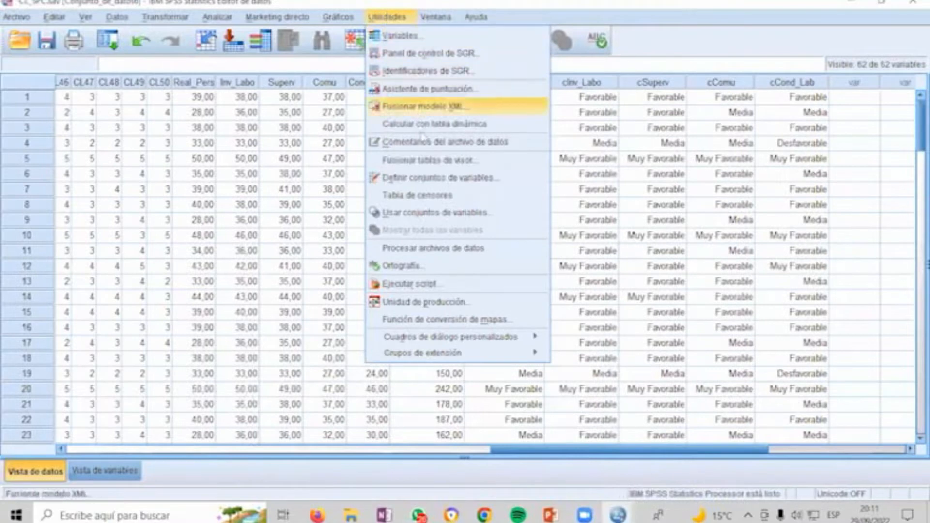
click(426, 178)
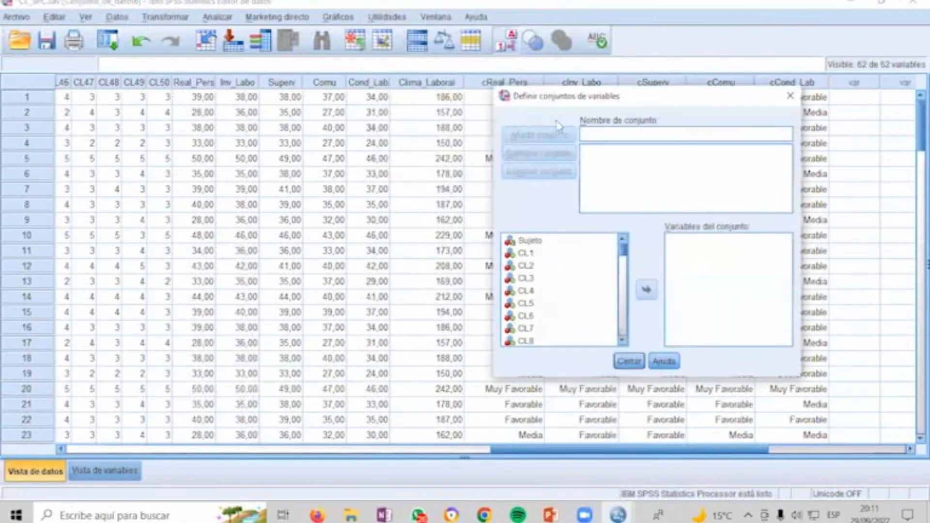
drag(610, 96, 358, 96)
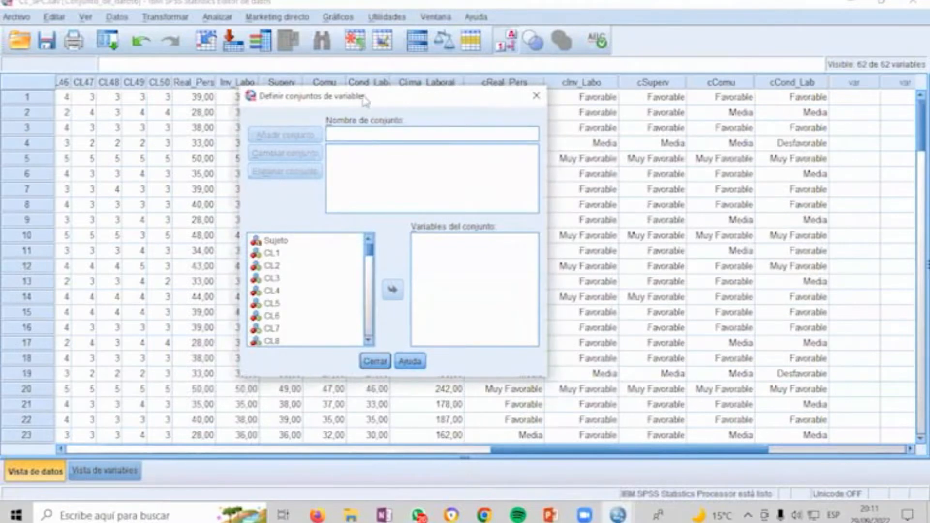
drag(365, 100, 570, 142)
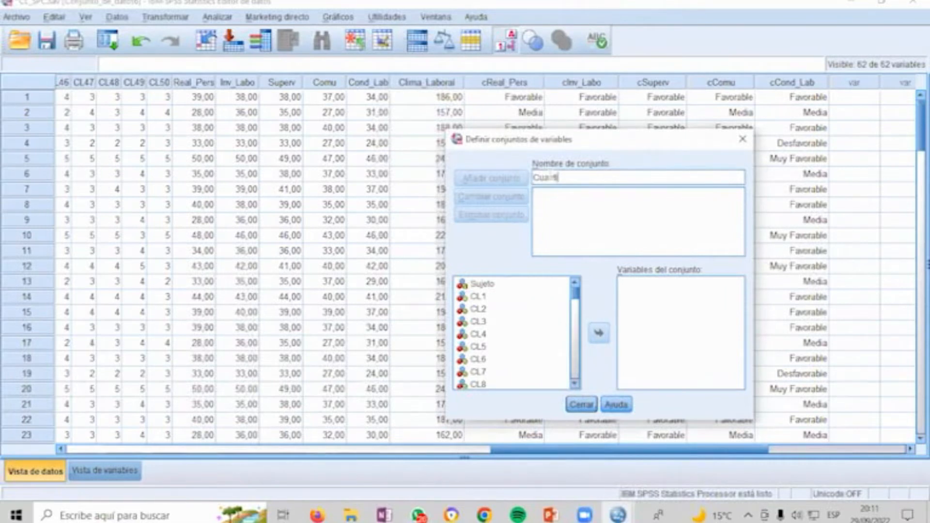
text(ima)
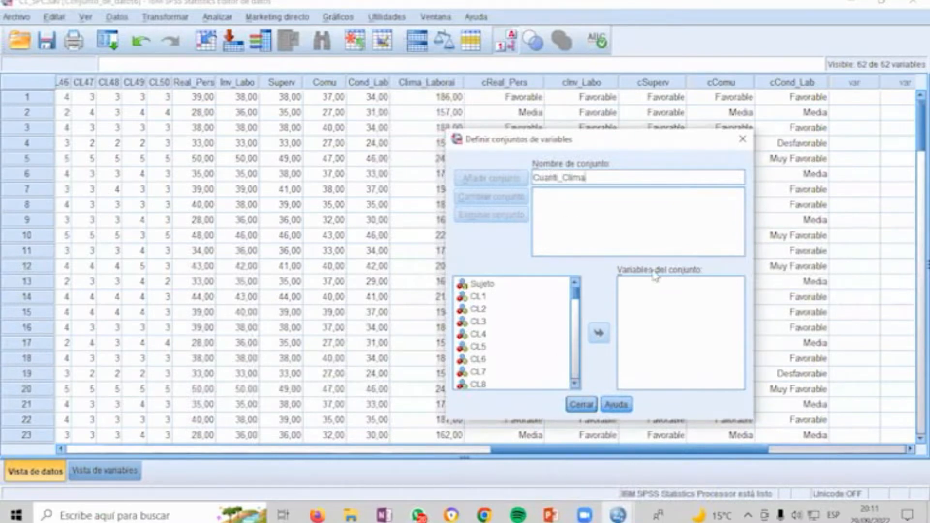
drag(575, 293, 570, 368)
click(497, 313)
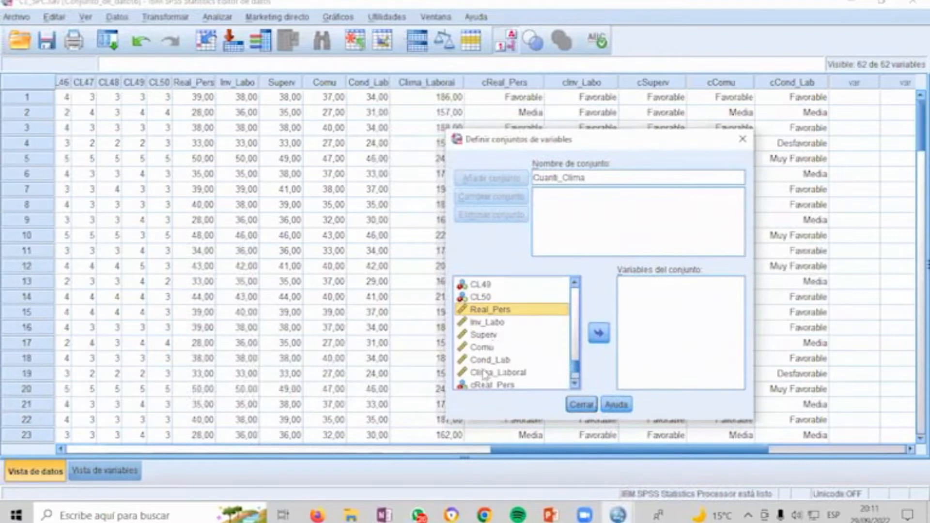
shift+click(485, 372)
click(598, 333)
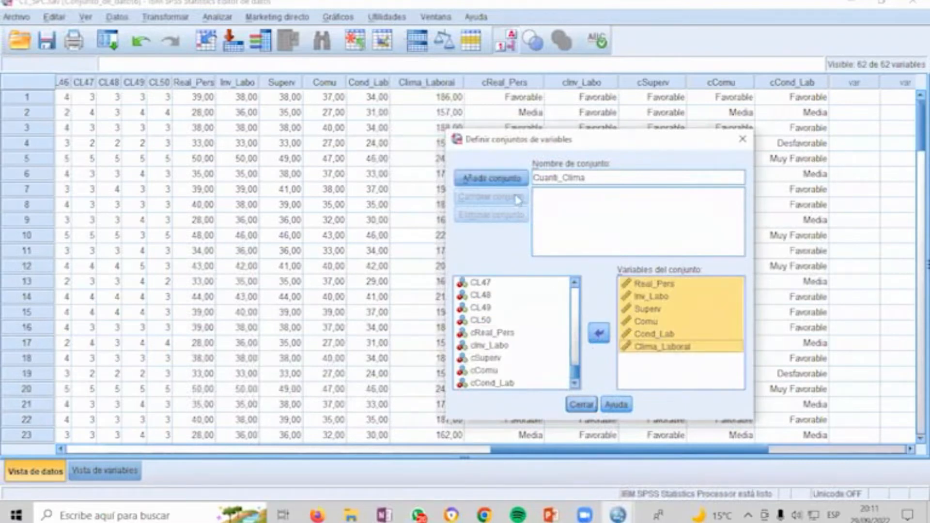
click(509, 179)
click(544, 177)
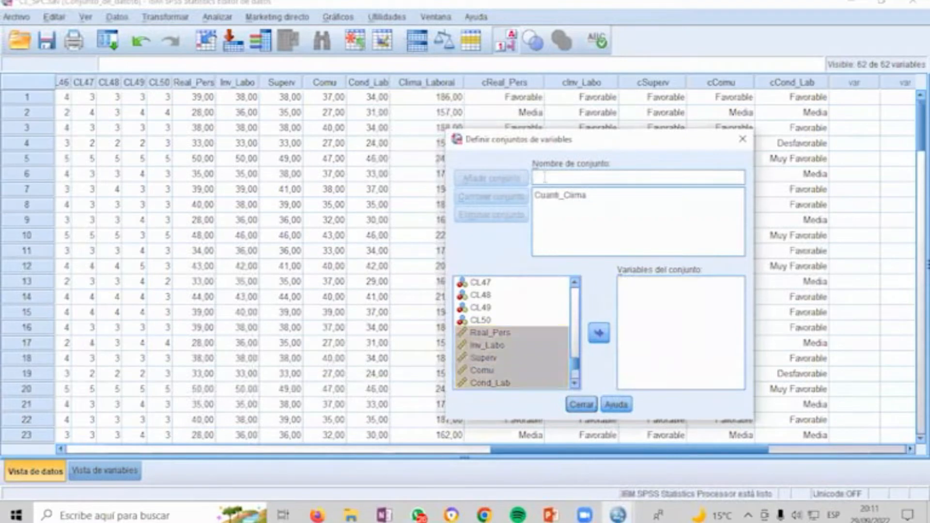
text(Cuali_Clima)
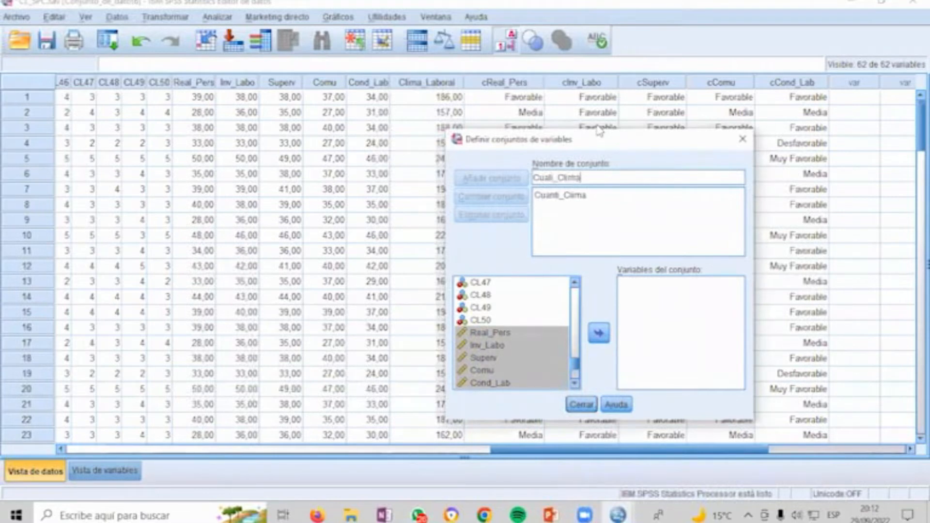
drag(574, 373, 575, 382)
click(512, 335)
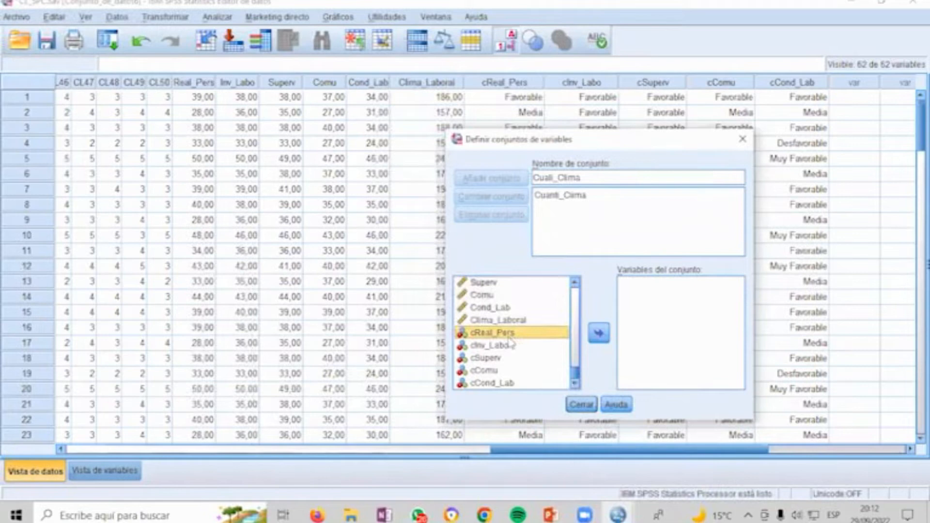
shift+click(489, 383)
click(596, 338)
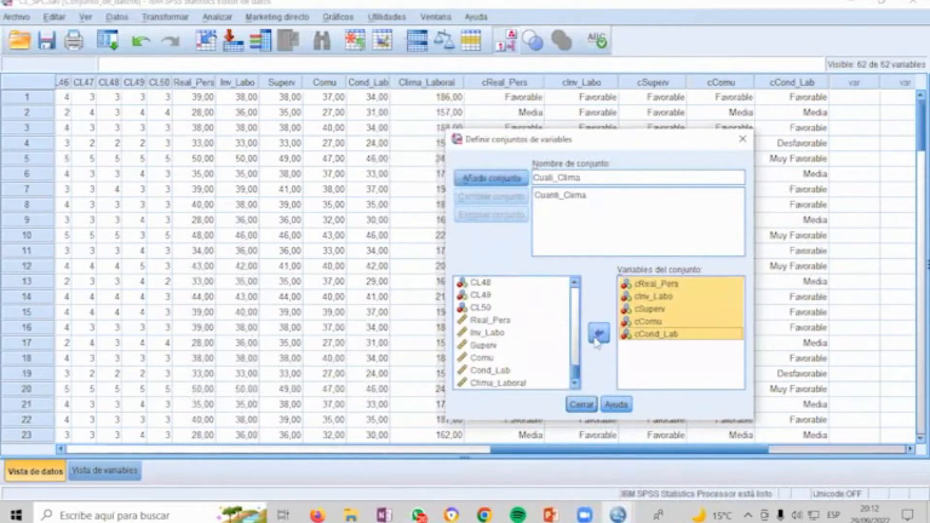
click(581, 406)
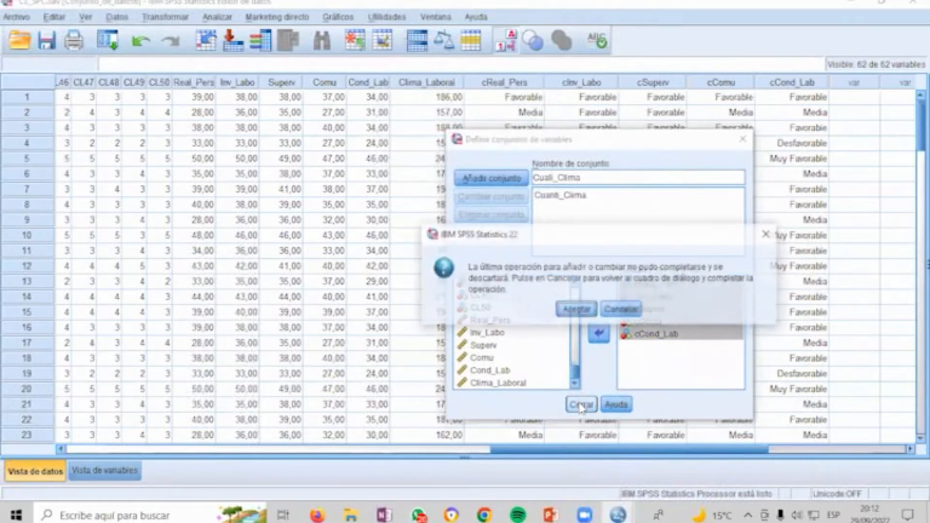
click(584, 318)
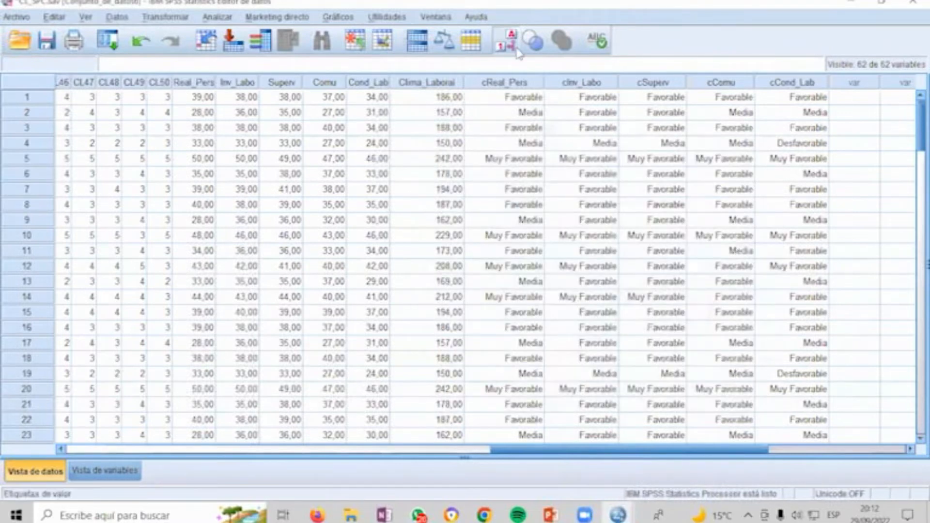
Step: Define a variable set named Cuali_Clima containing cReal_Pers, cInv_Labo, cSuperv, cComu and cCond_Lab
click(388, 17)
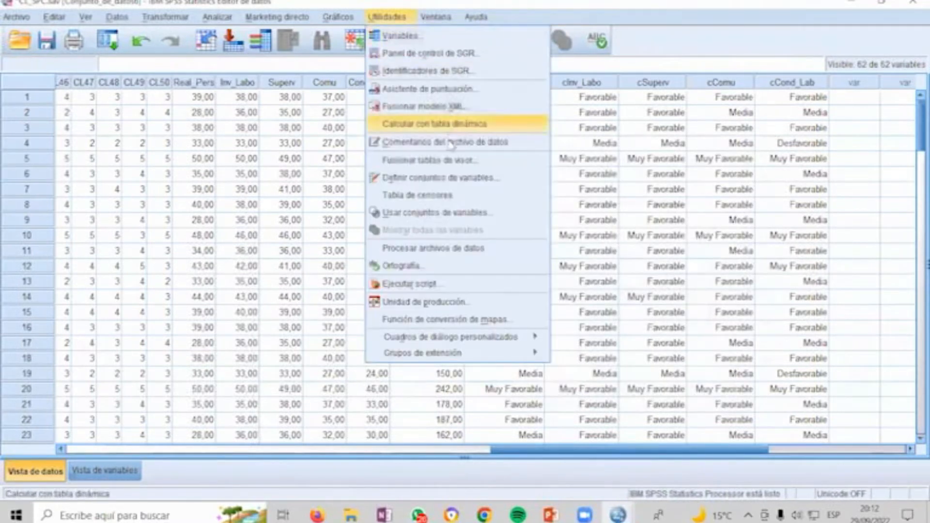
click(452, 178)
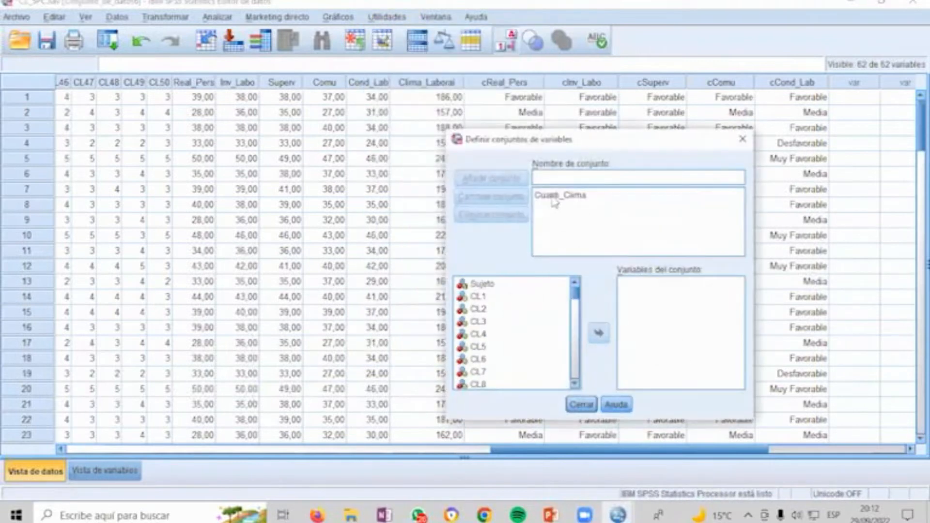
text(Cl)
text(uali)
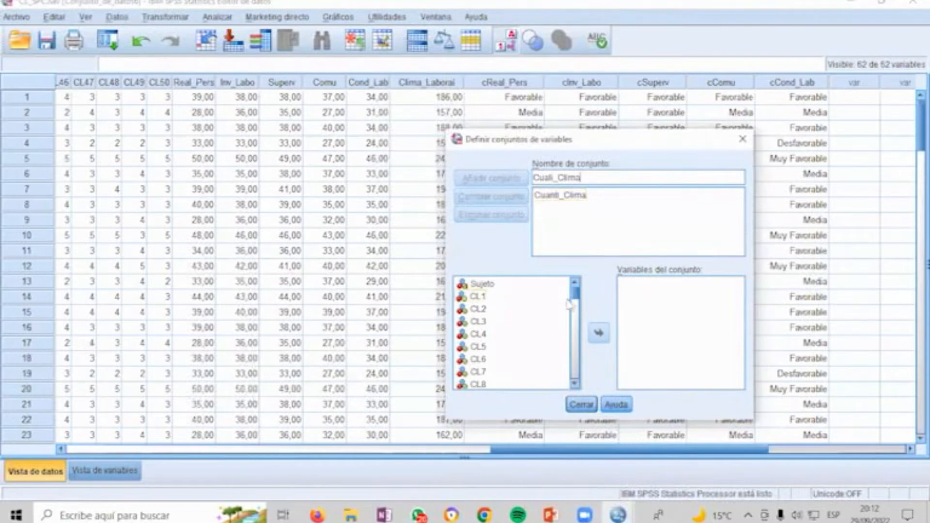
drag(575, 293, 566, 383)
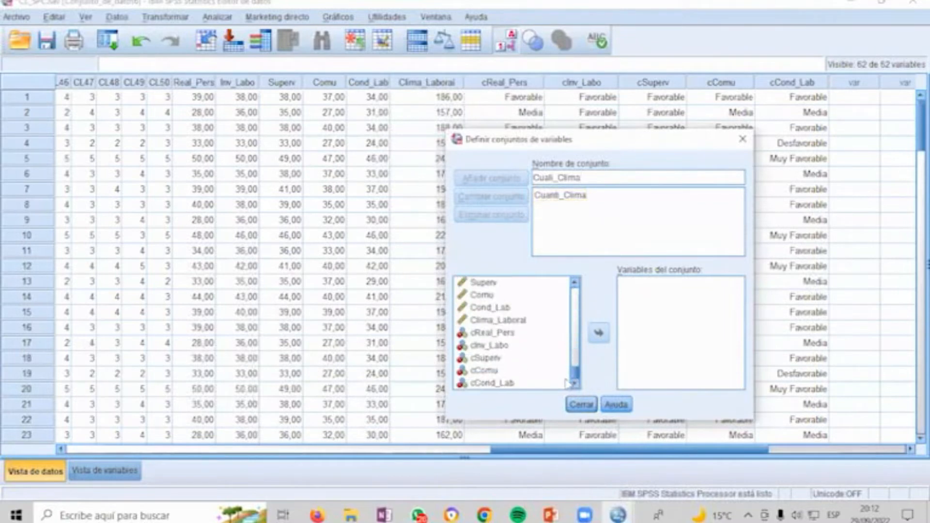
click(498, 334)
shift+click(490, 384)
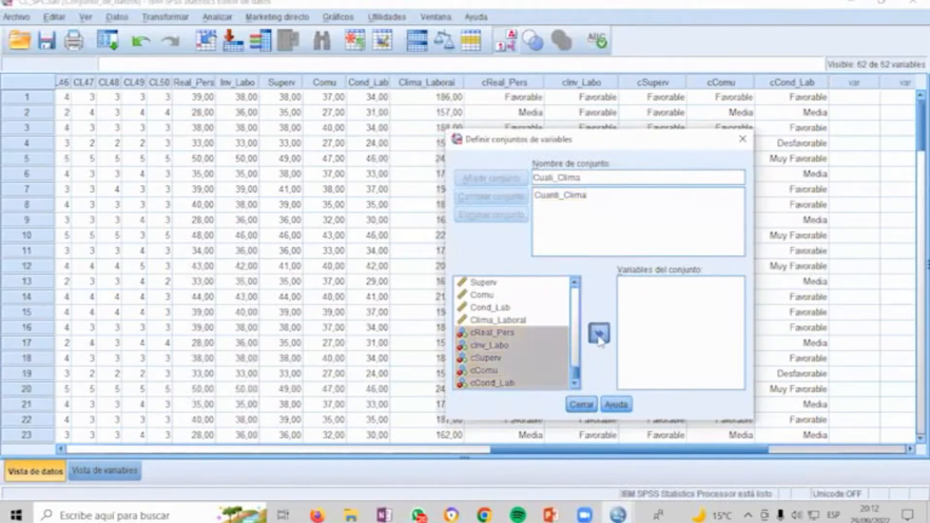
click(599, 333)
click(504, 182)
click(582, 405)
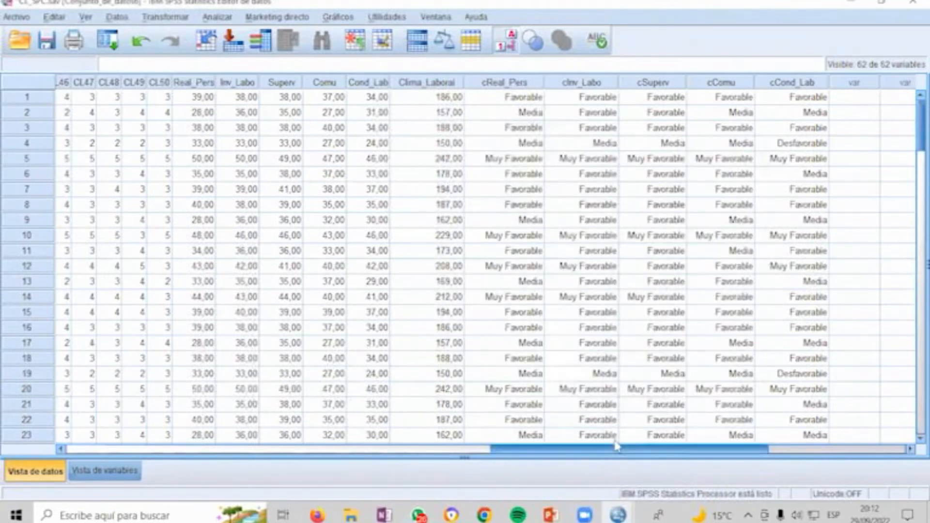
Step: Use only the Cuanti_Clima and Cuali_Clima variable sets, deselecting ALLVARIABLES and NEWVARIABLES, and view the resulting columns
drag(616, 445, 712, 358)
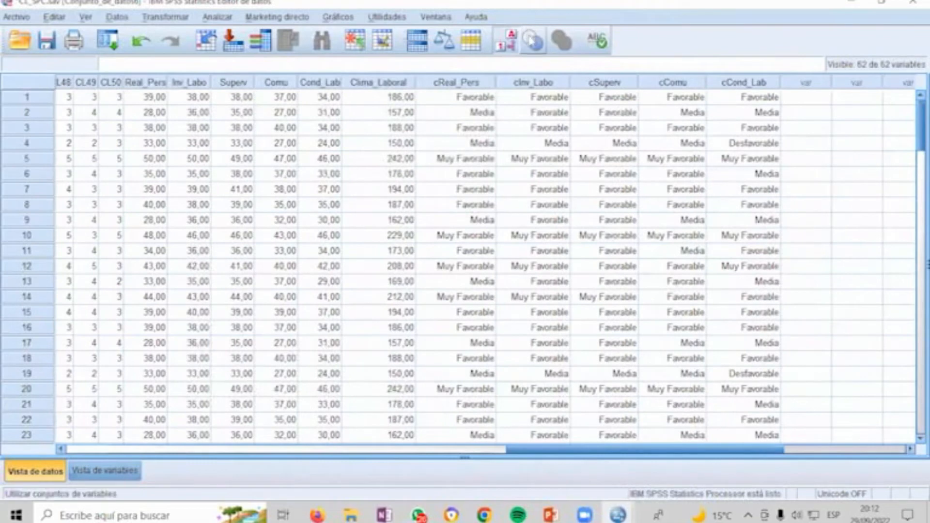
click(533, 48)
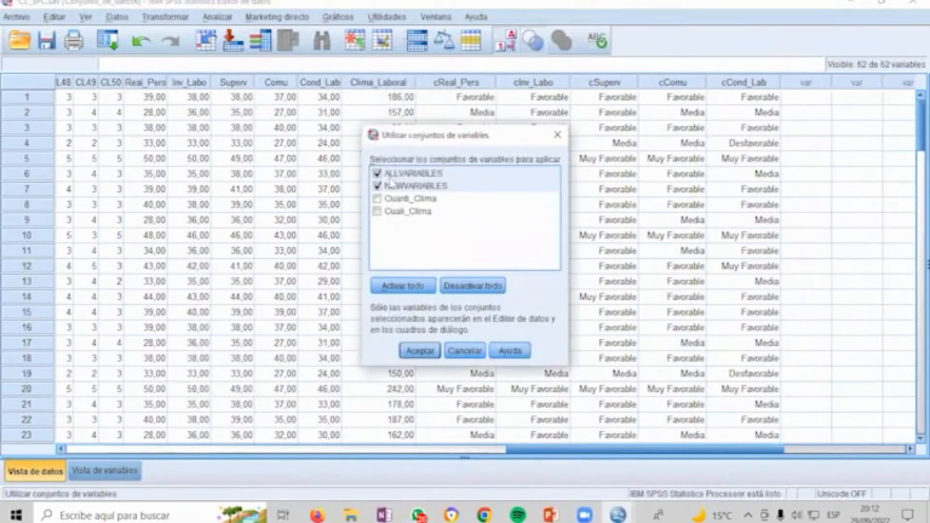
click(377, 186)
click(387, 174)
click(386, 199)
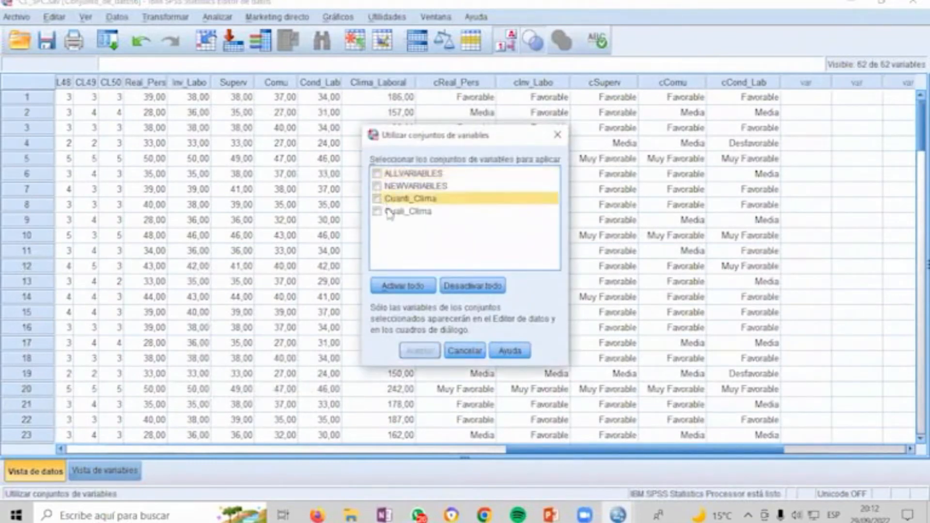
click(387, 211)
click(420, 351)
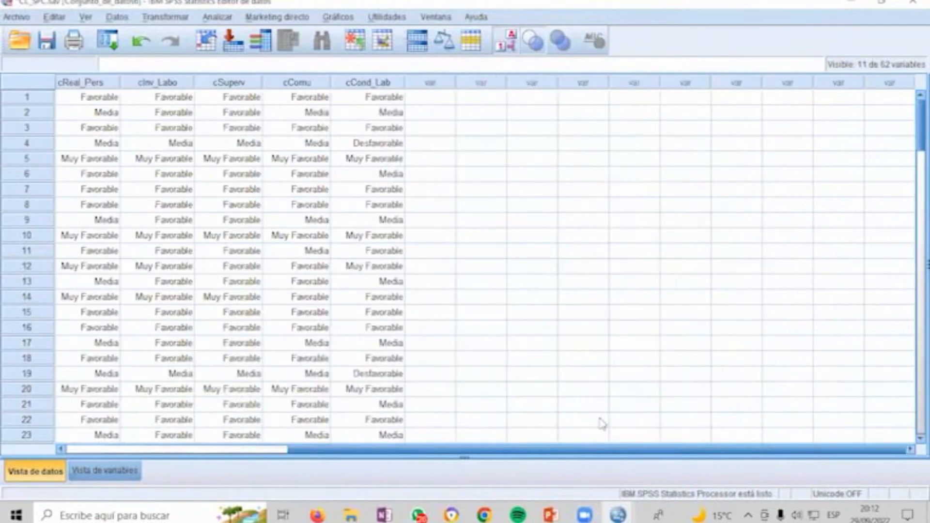
drag(615, 445, 329, 441)
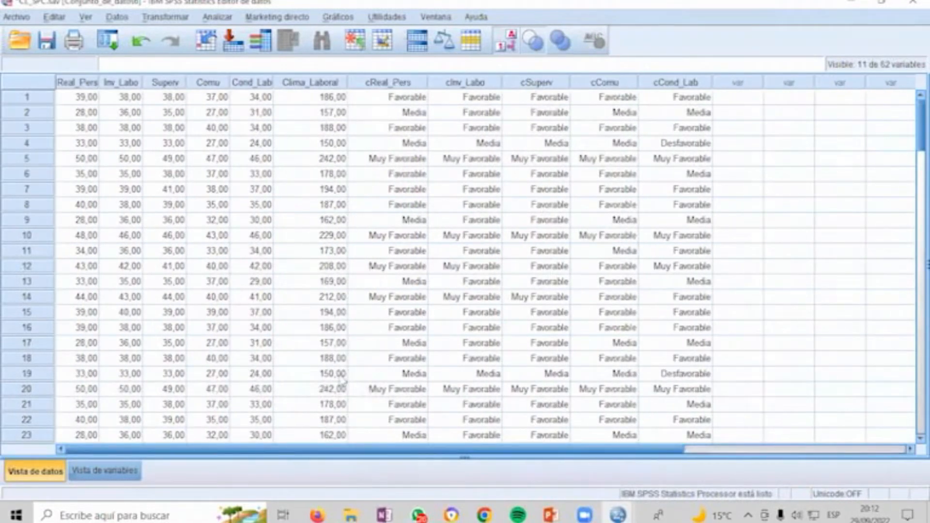
Step: Limit the displayed variables to the Cuali_Clima set by deselecting Cuanti_Clima
click(543, 47)
click(377, 211)
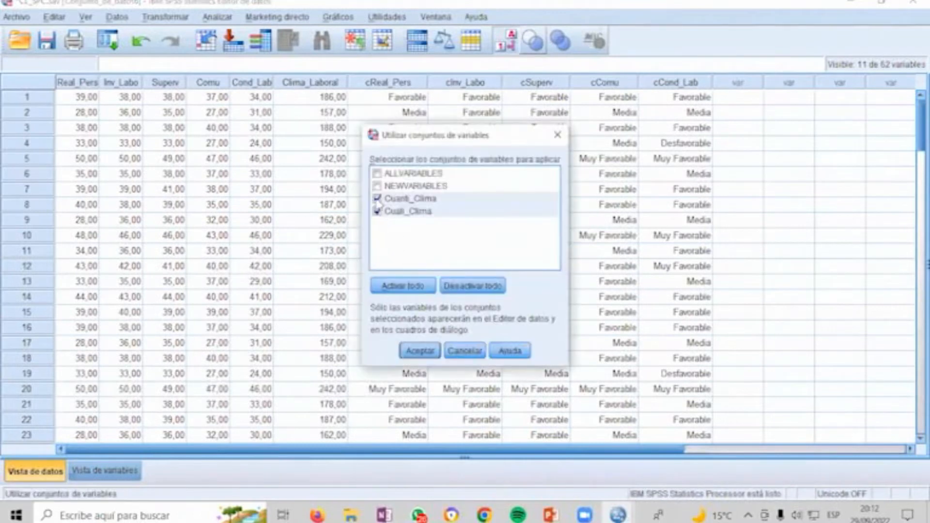
click(377, 199)
click(420, 351)
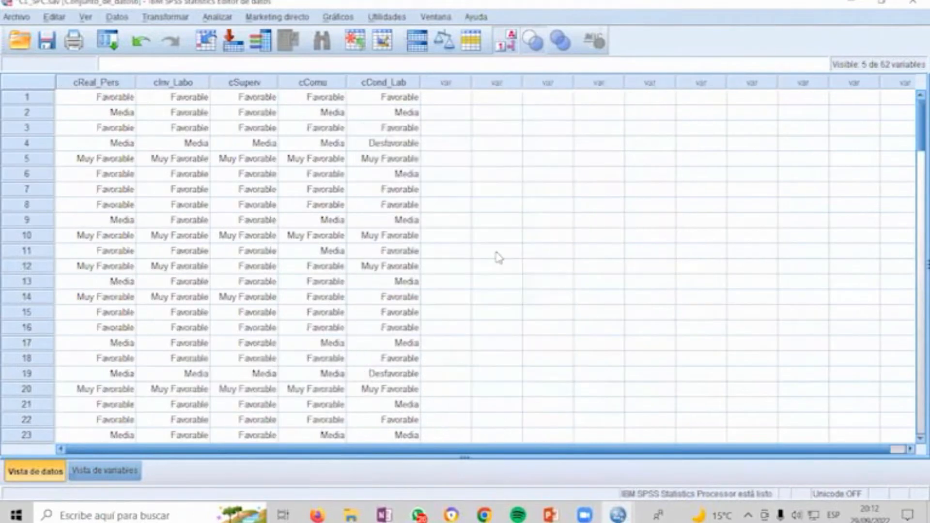
Step: Show every variable again by using the ALLVARIABLES set in place of Cuali_Clima
click(533, 42)
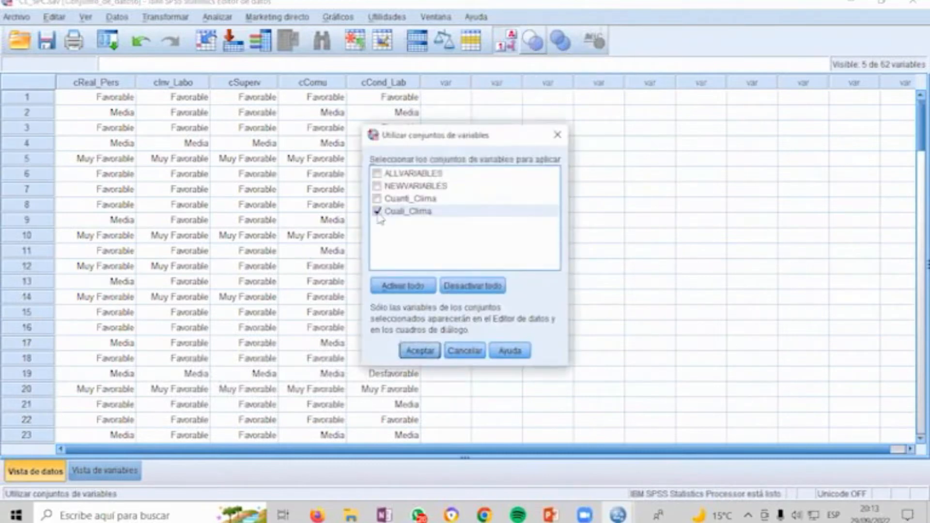
click(377, 173)
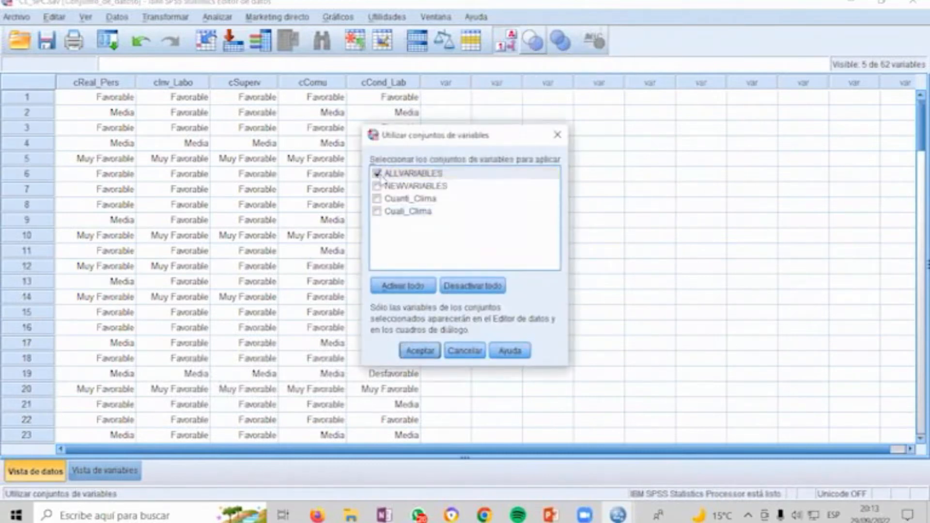
click(420, 352)
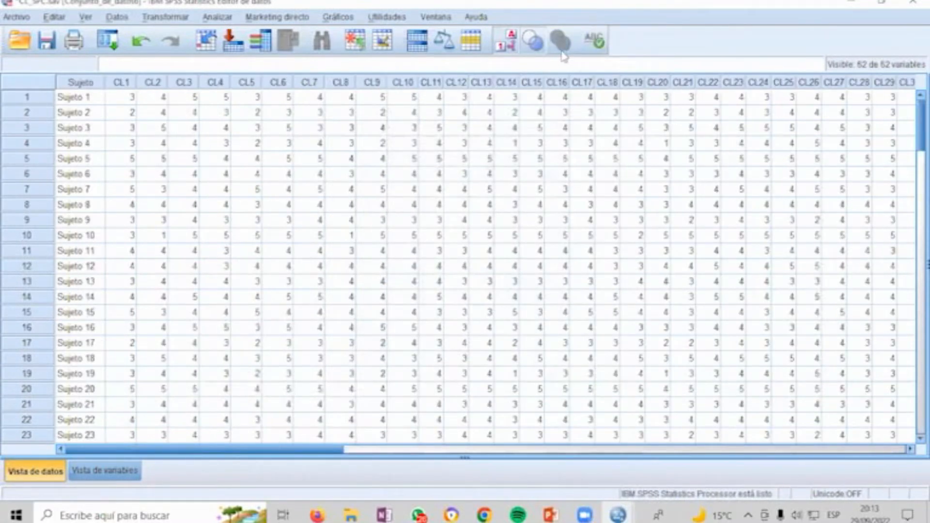
Step: Replace ALLVARIABLES with the Cuanti_Clima and Cuali_Clima sets as the variable sets in use
click(533, 42)
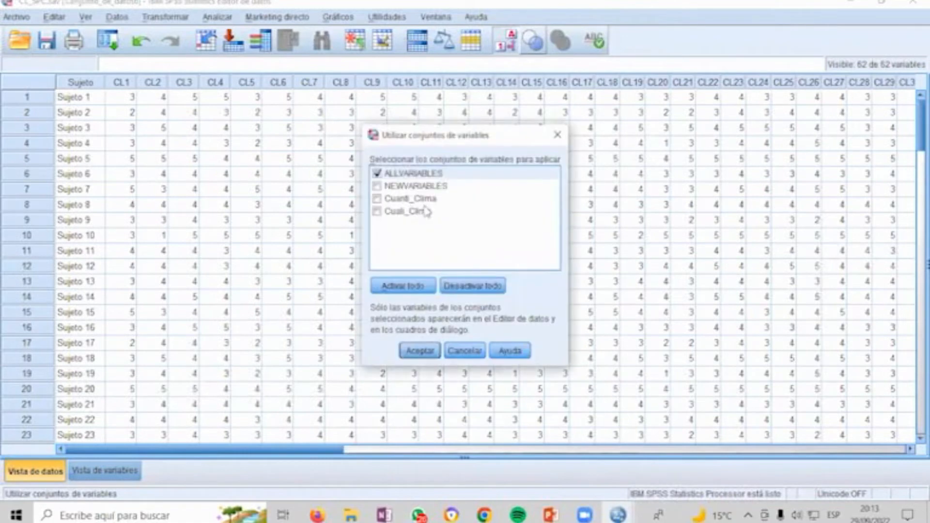
click(404, 174)
click(403, 199)
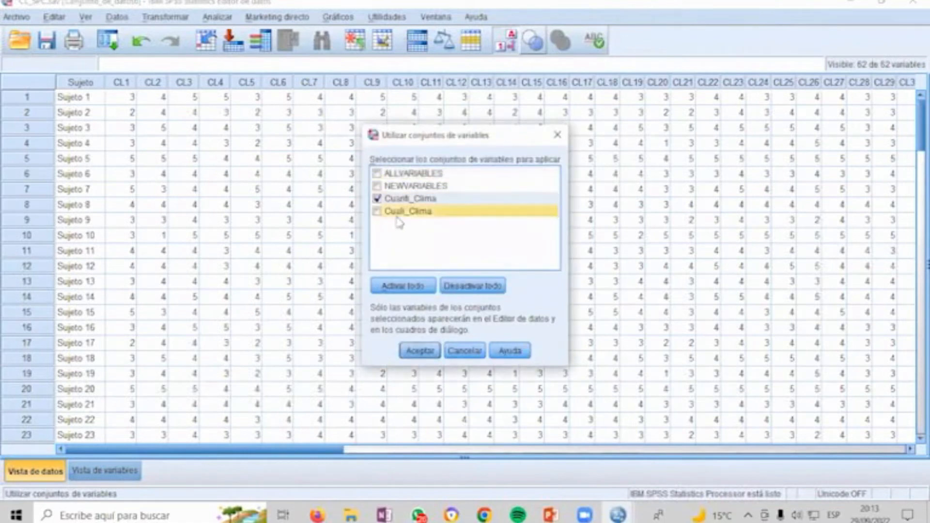
click(397, 212)
click(420, 350)
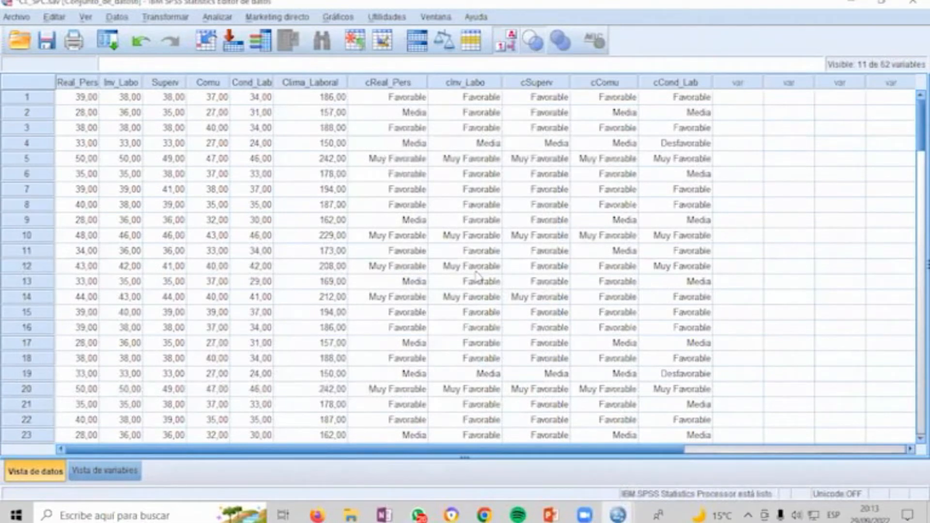
Step: Switch to the PowerPoint presentation and bring up the Caso folder window, moving it clear of the Compromiso Organ table
key(alt+Tab)
key(Tab)
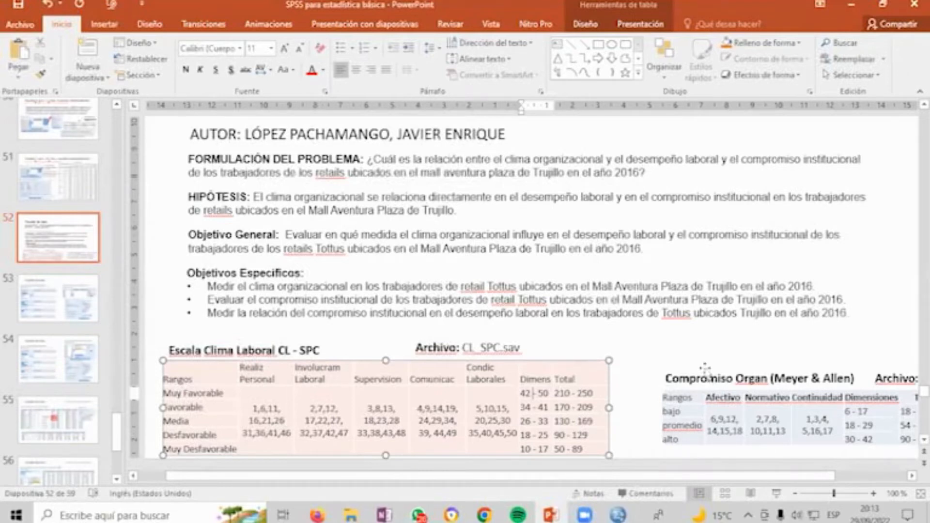
click(351, 515)
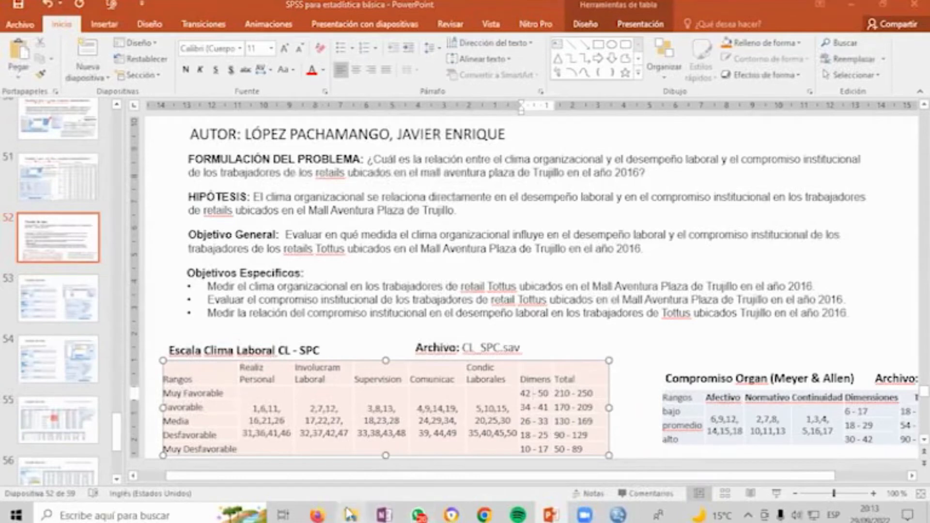
click(429, 292)
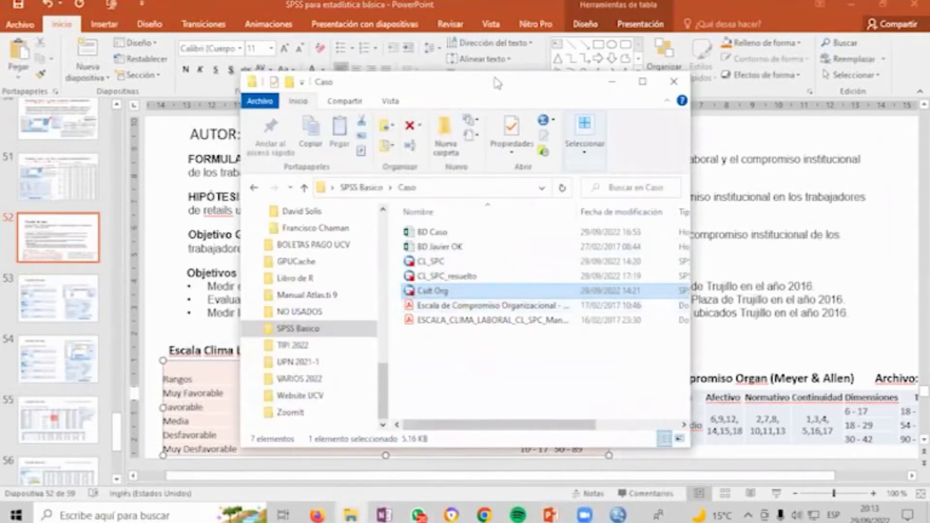
drag(493, 87, 357, 17)
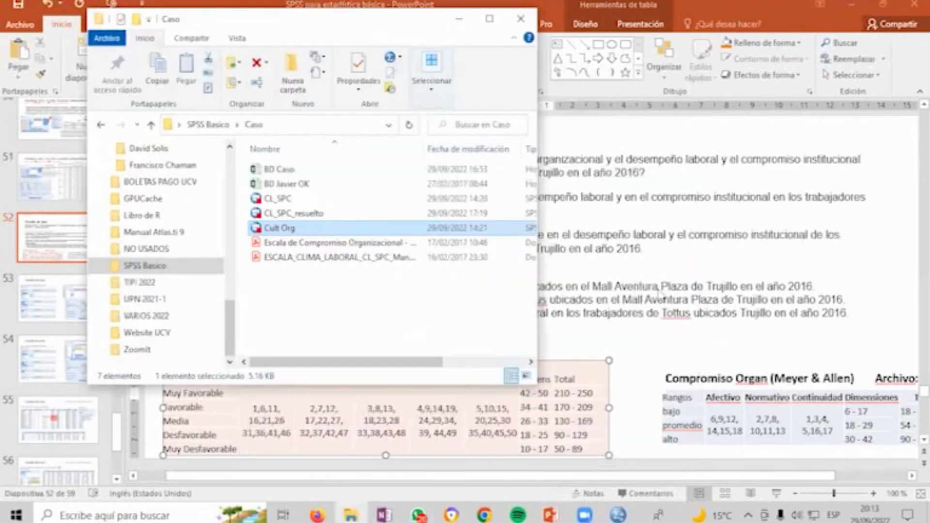
Step: Replace the word Compromiso with Cultura in the slide heading "Compromiso Organ (Meyer & Allen)"
click(706, 382)
double_click(705, 380)
text(Cultura)
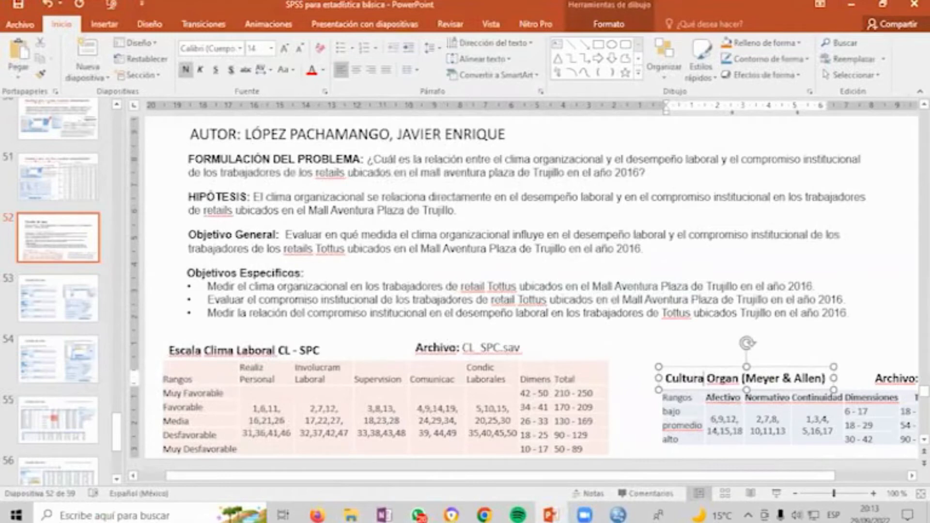
click(702, 340)
Step: Minimize the Caso folder window and switch to the Cult Org.sav data editor in SPSS
key(alt+Tab)
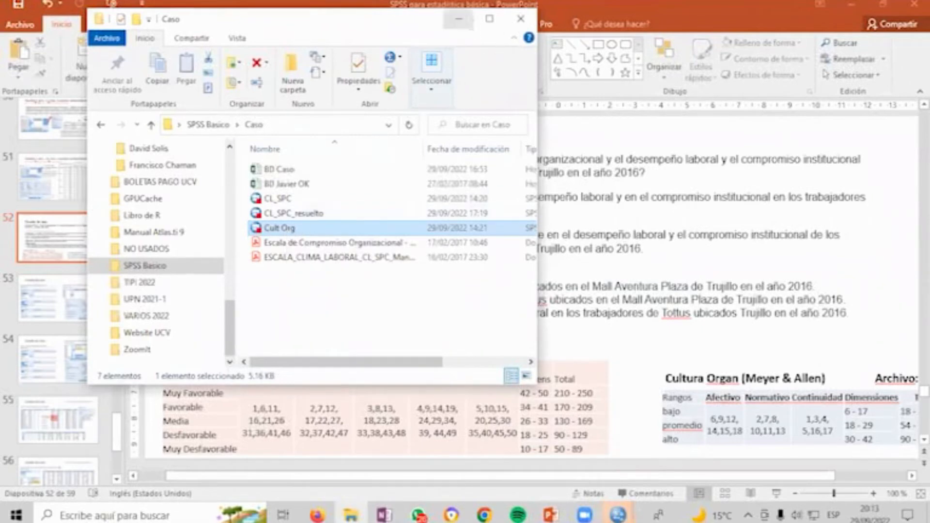
click(462, 19)
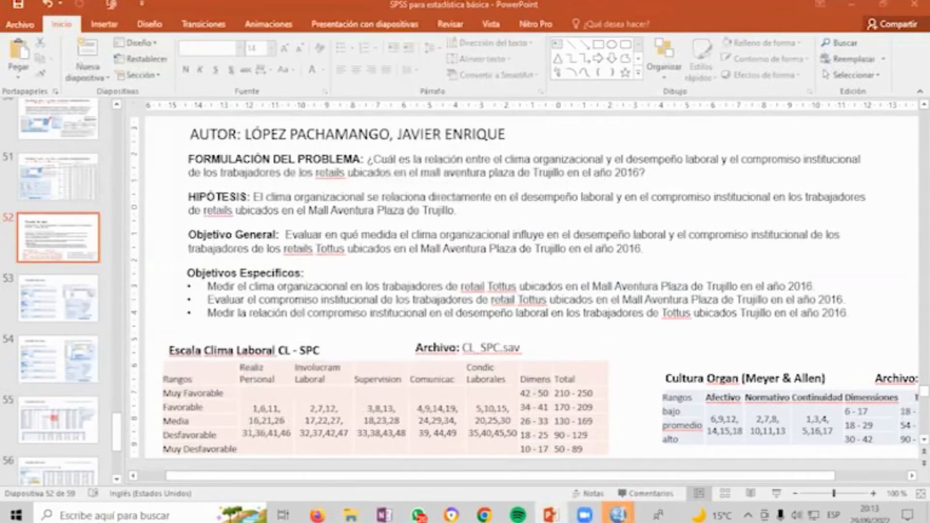
click(618, 515)
click(765, 455)
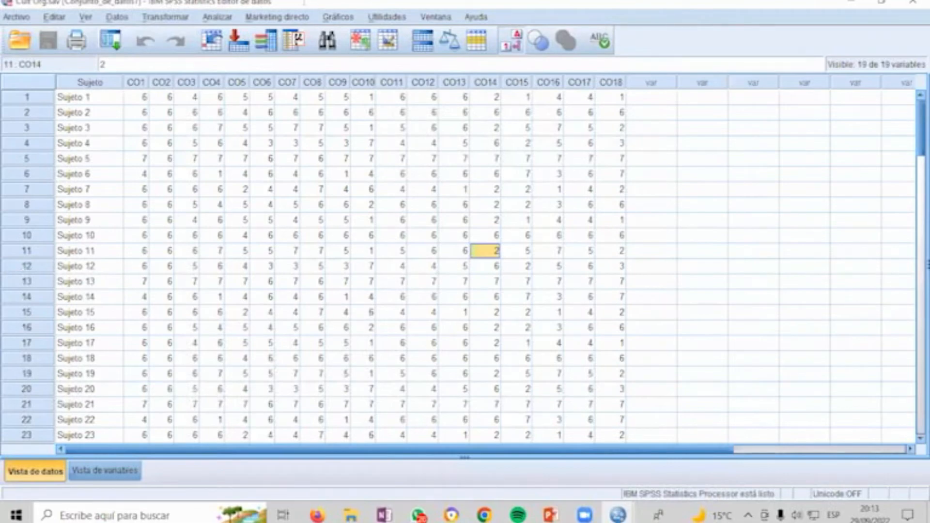
Step: Restore the Cult Org.sav window to a smaller size and position it over the CL_SPC.sav data editor
click(880, 3)
click(854, 4)
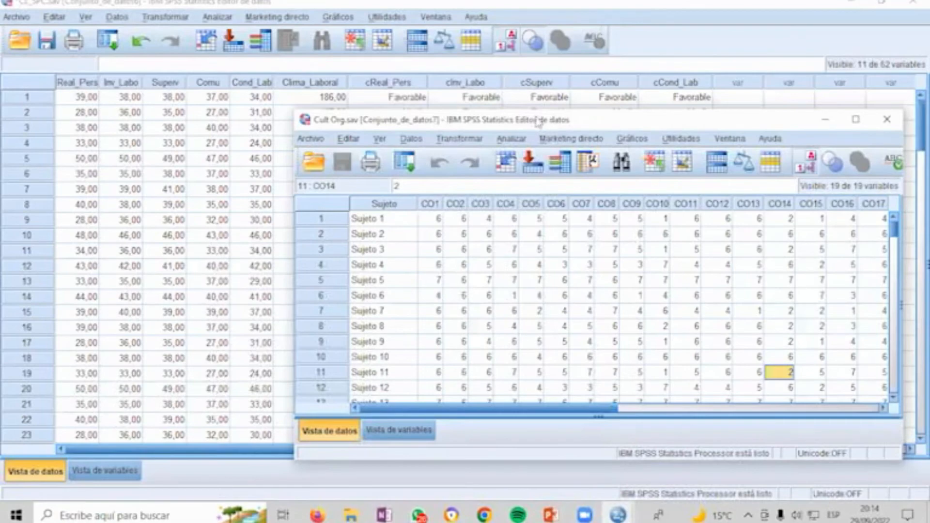
drag(539, 122, 562, 98)
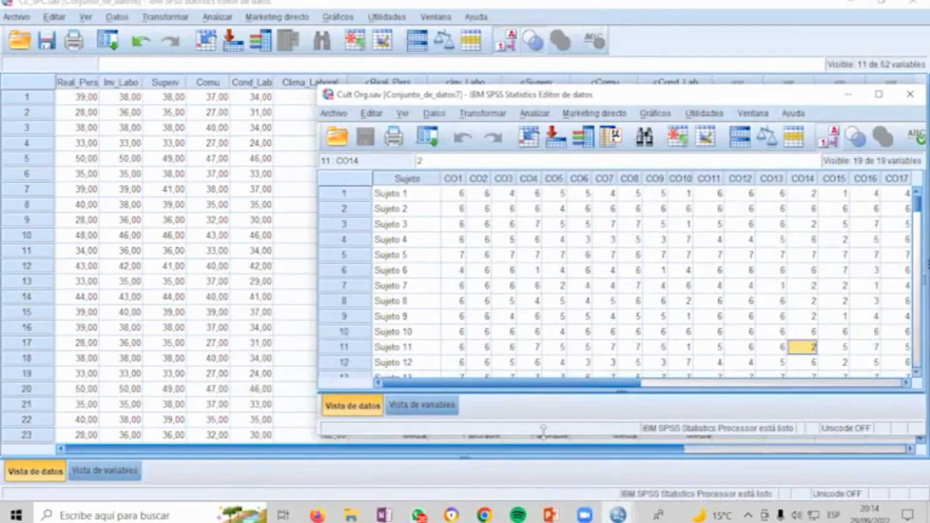
Step: Switch to the CL_SPC.sav data editor and start merging in variables from the open dataset Cult Org.sav
click(542, 447)
key(alt+Tab)
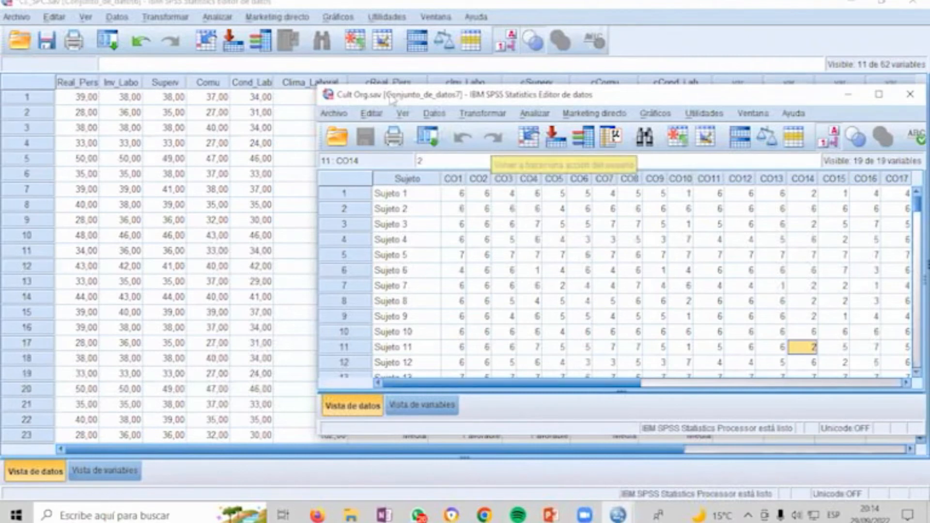
click(213, 20)
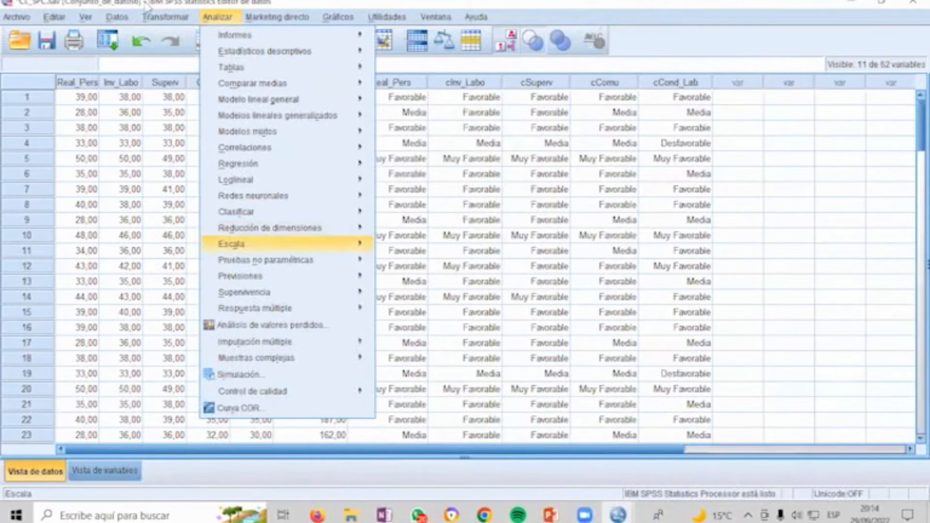
mouse_move(117, 17)
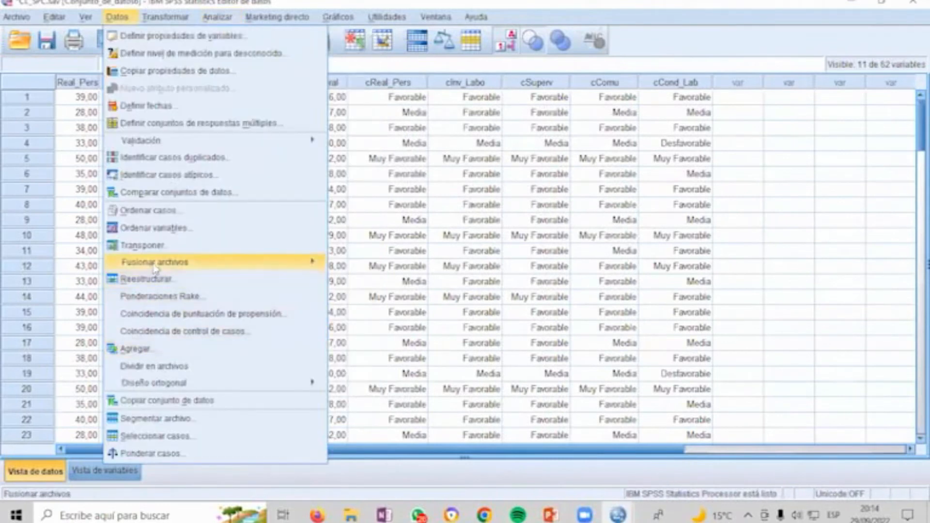
mouse_move(154, 266)
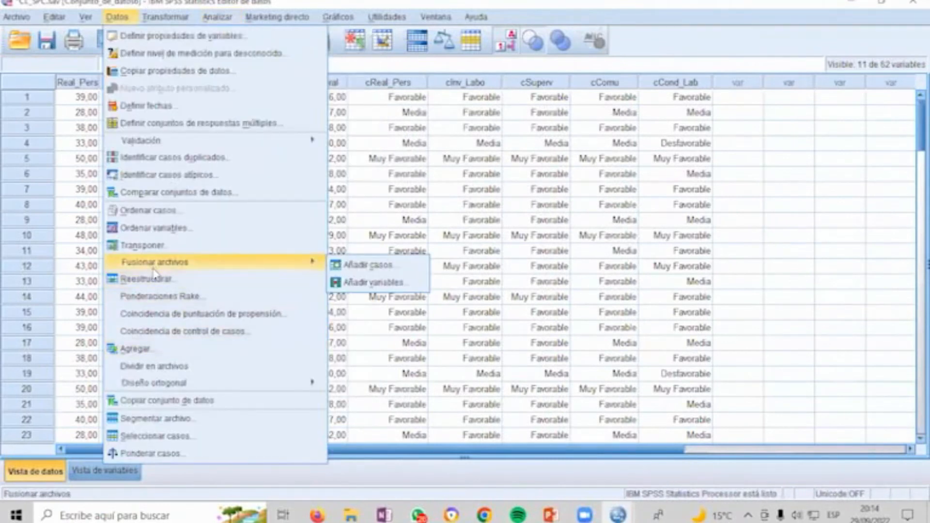
click(386, 284)
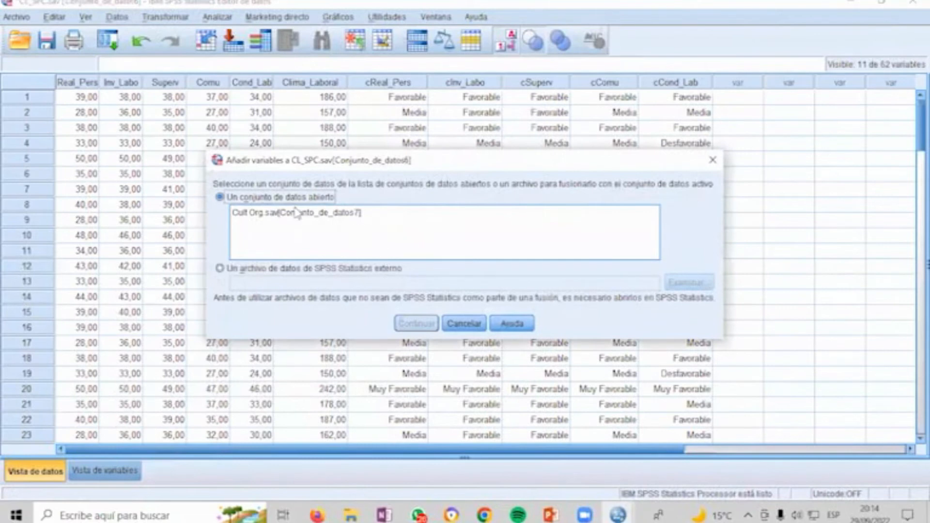
click(296, 213)
click(404, 324)
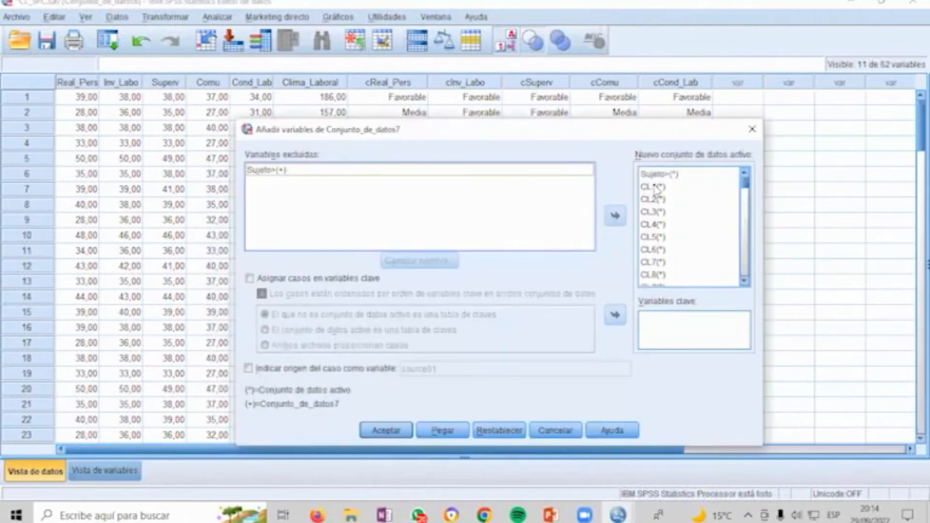
Step: Match cases on the key variable Sujeto, with the active dataset as the keyed table, and run the merge
click(655, 187)
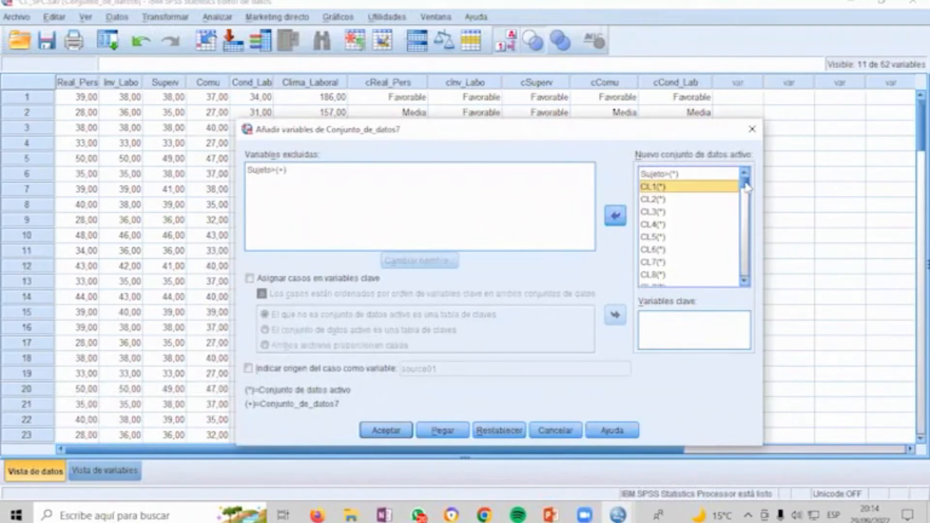
drag(746, 186, 747, 286)
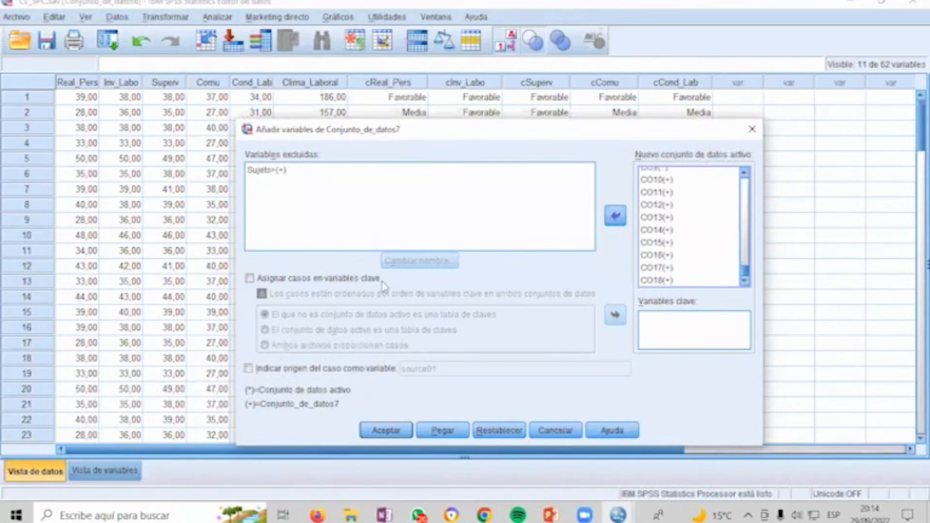
click(249, 278)
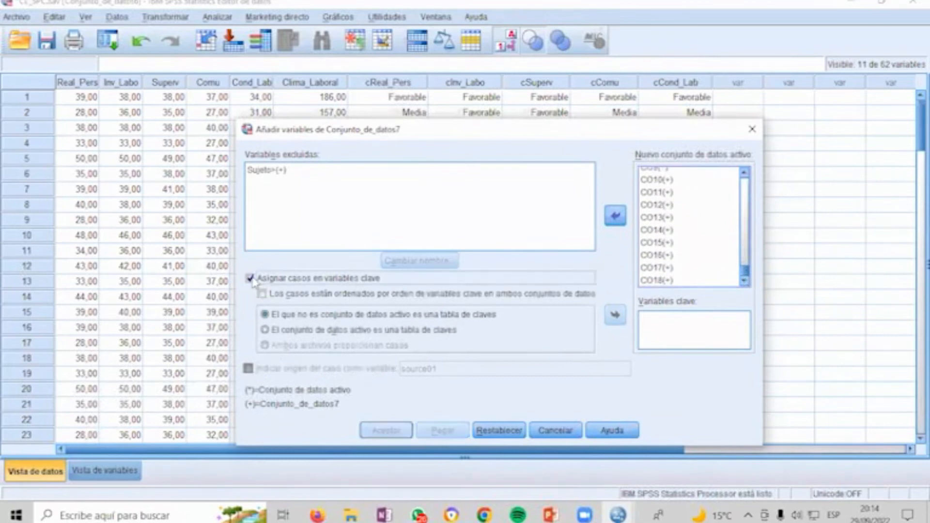
click(250, 278)
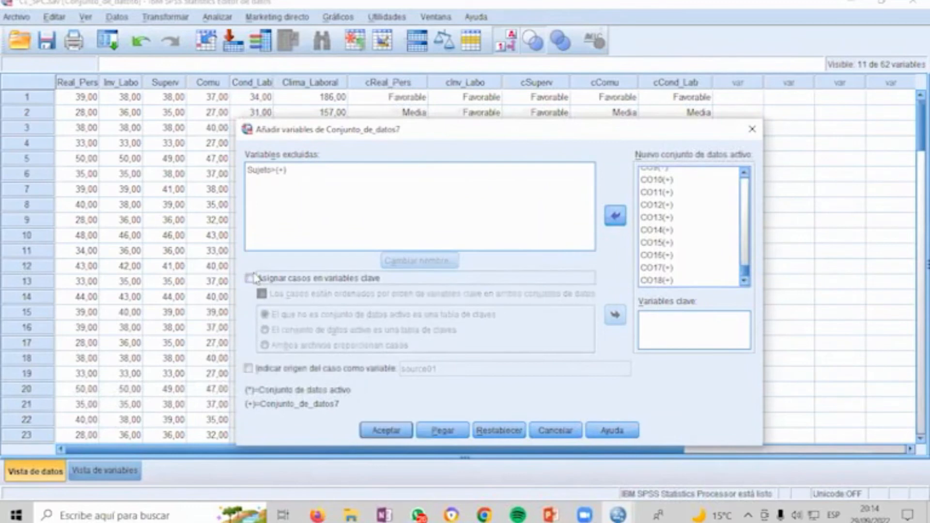
click(279, 170)
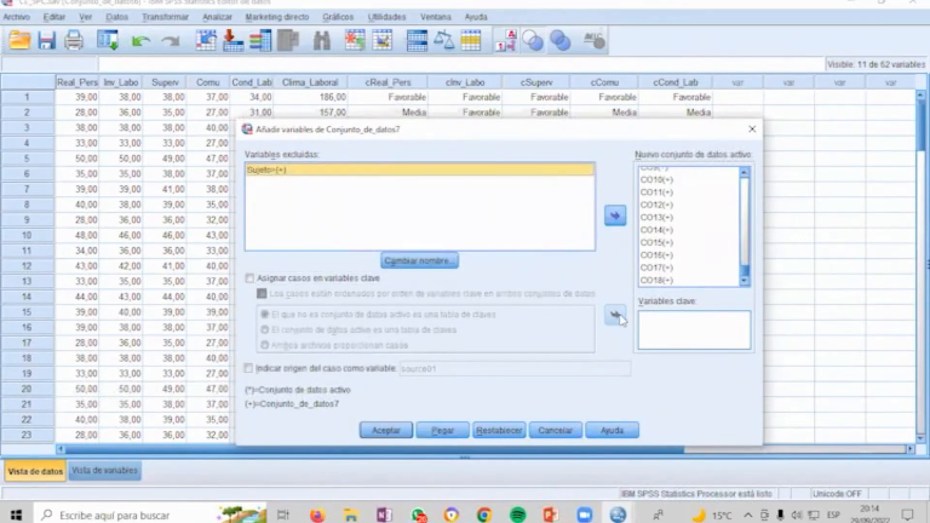
click(250, 279)
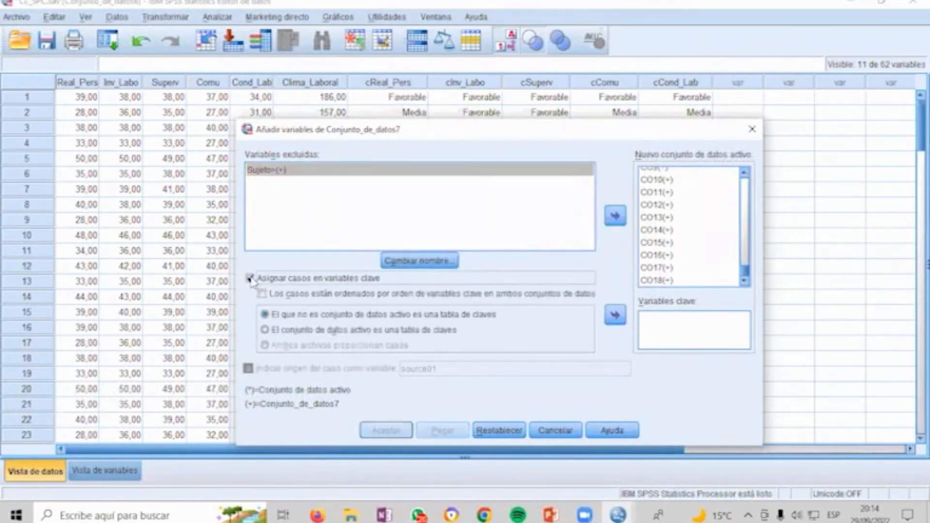
click(387, 331)
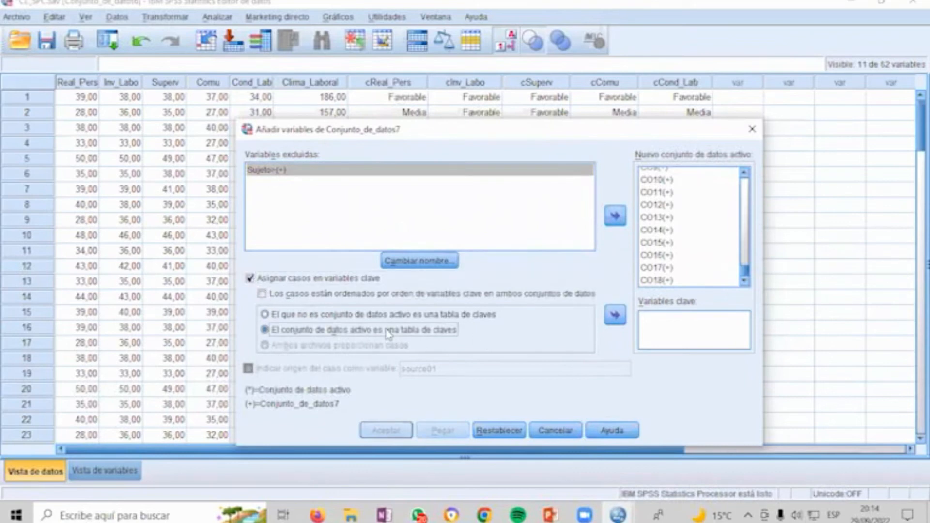
click(615, 315)
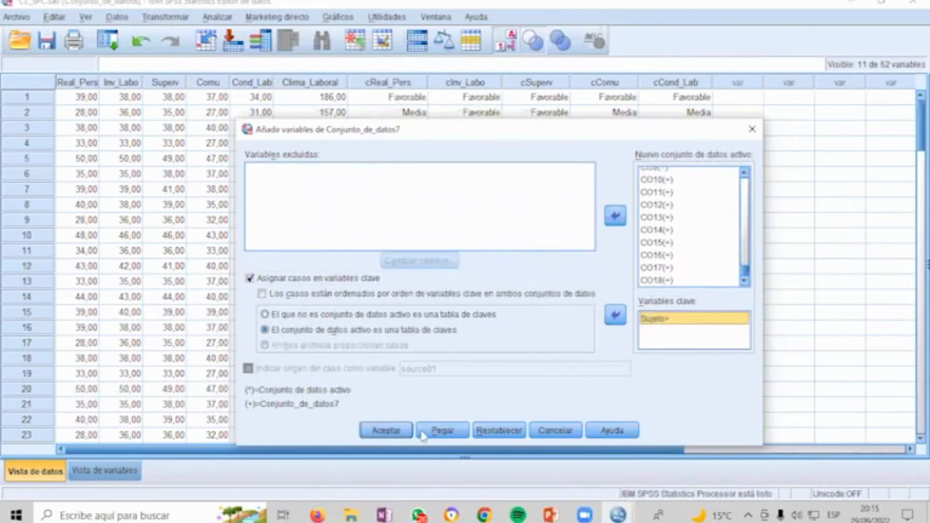
click(386, 430)
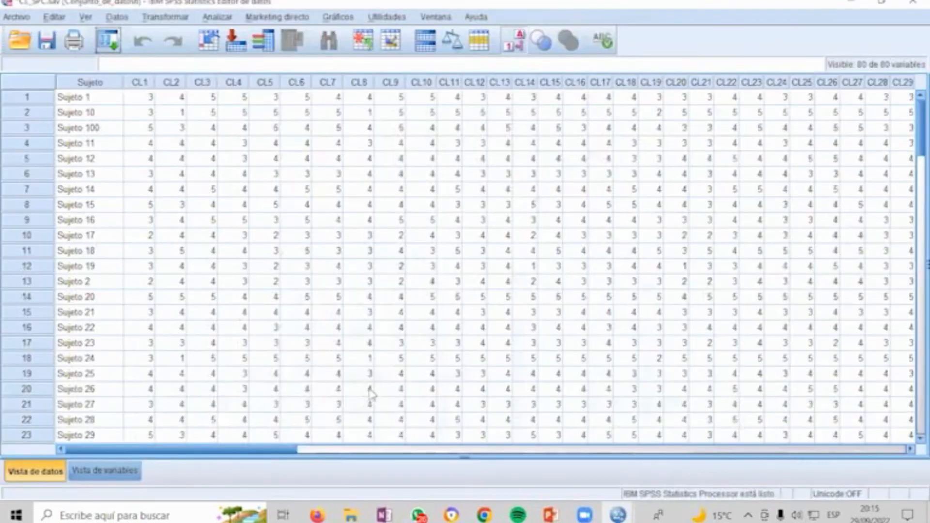
Step: Examine the merged columns in CL_SPC.sav, highlighting CO1 to CO13, and check the variable sets available for use
scroll(486, 443, right, 7)
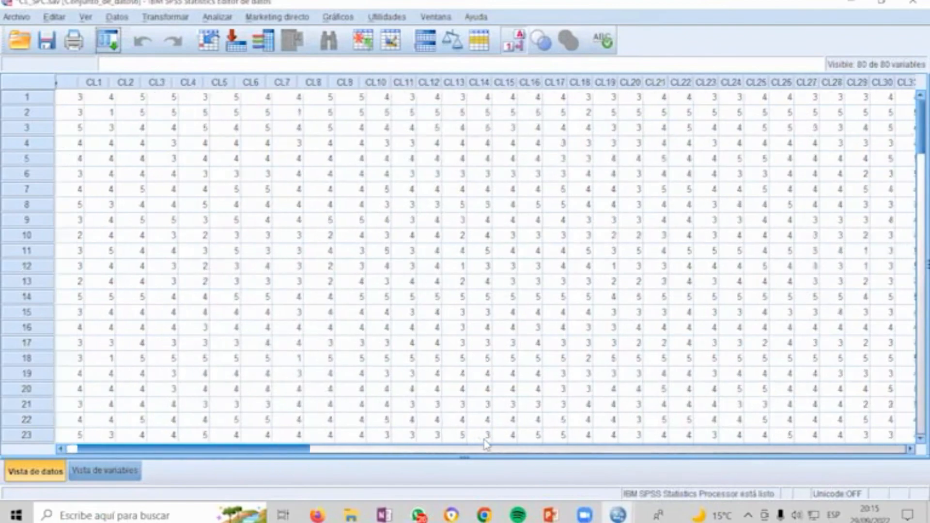
scroll(464, 440, right, 7)
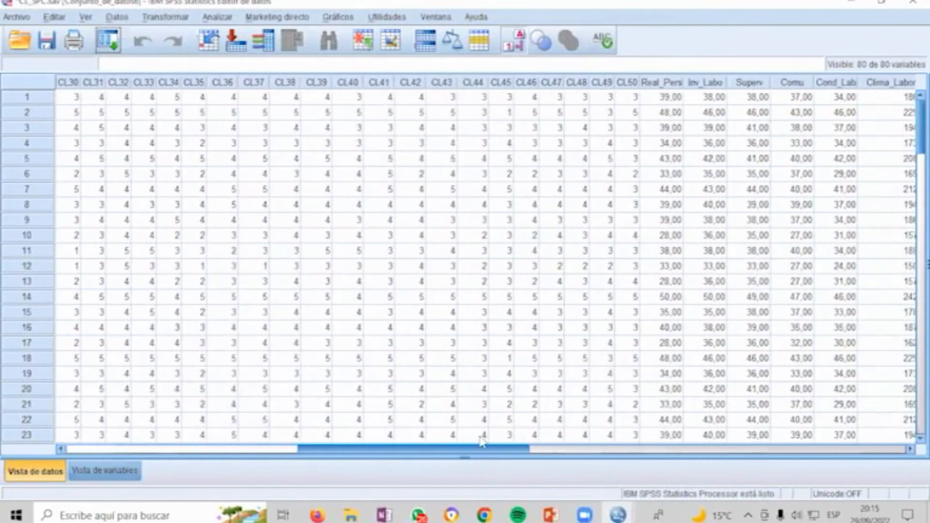
scroll(588, 441, right, 7)
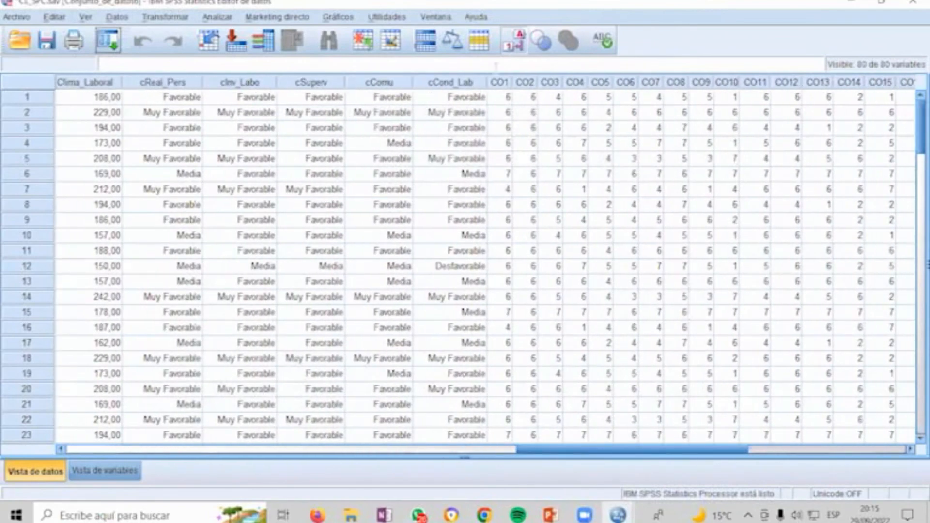
drag(500, 81, 818, 82)
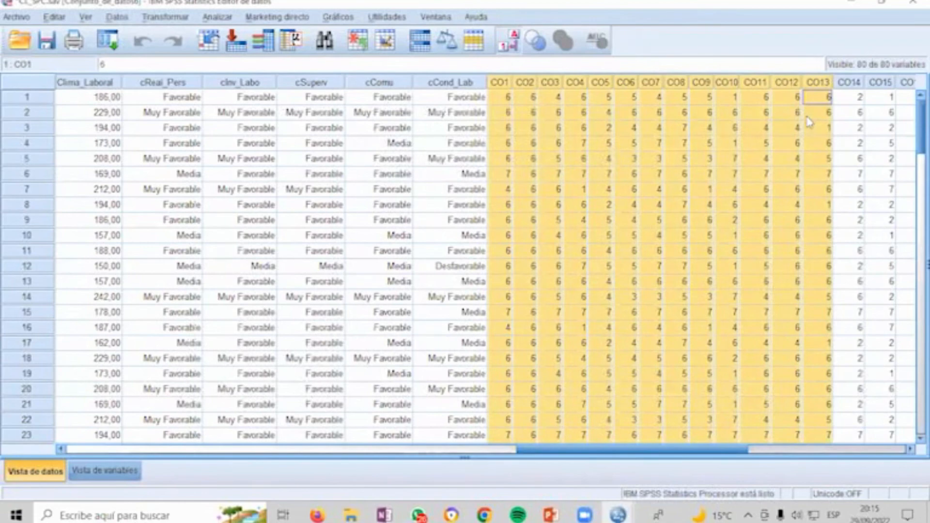
scroll(679, 426, right, 1)
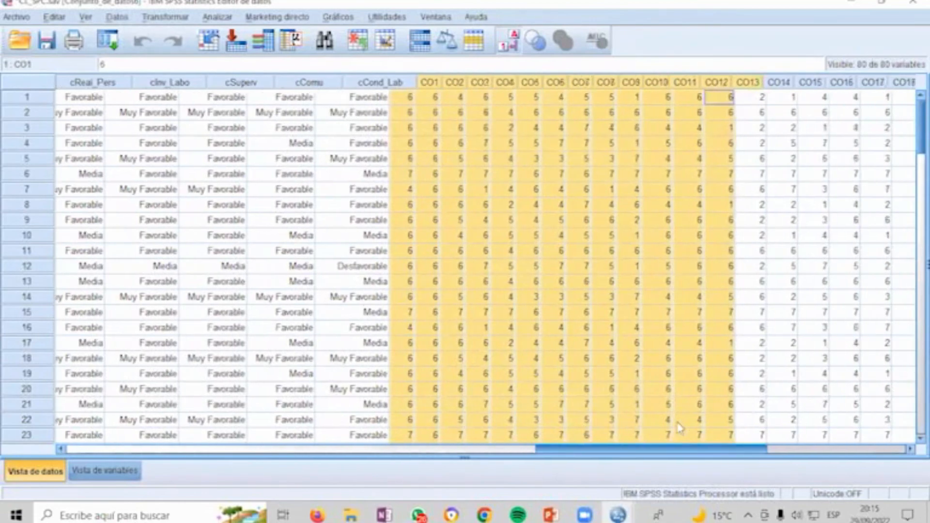
scroll(680, 427, left, 3)
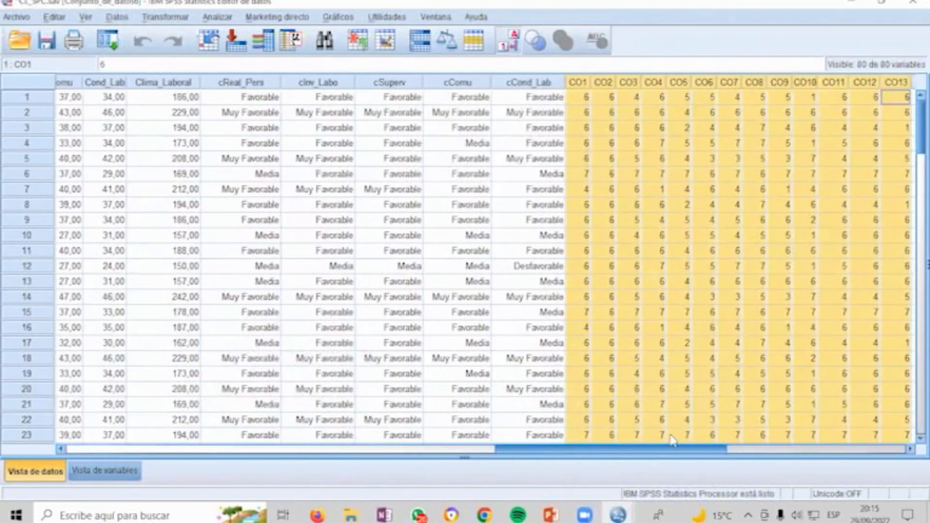
scroll(672, 426, right, 3)
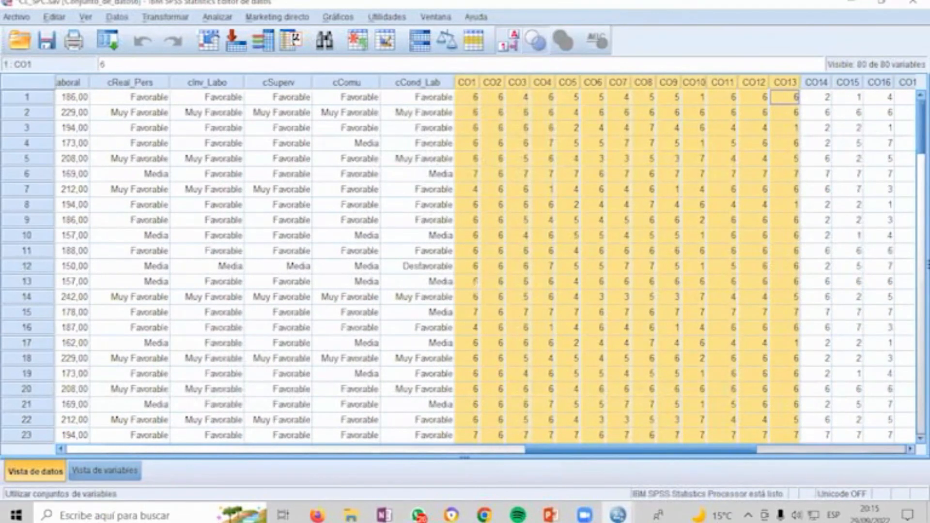
click(535, 41)
click(465, 350)
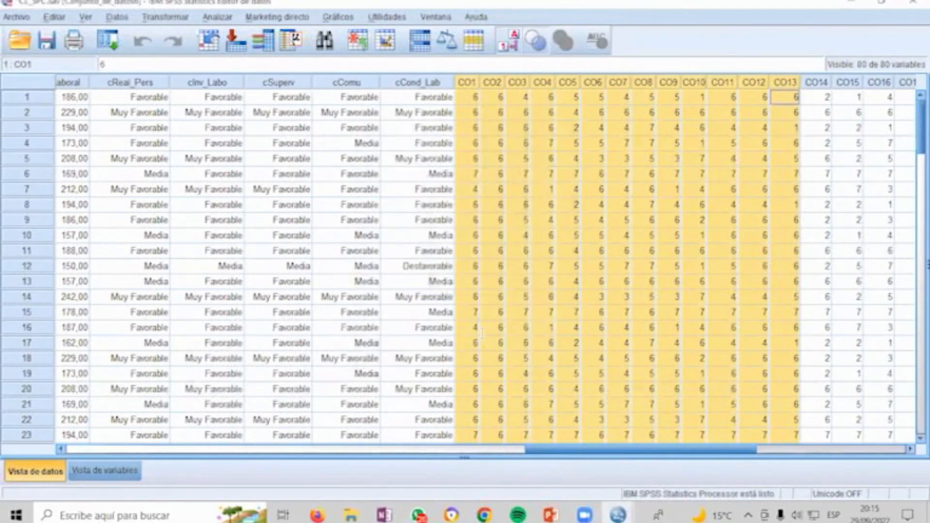